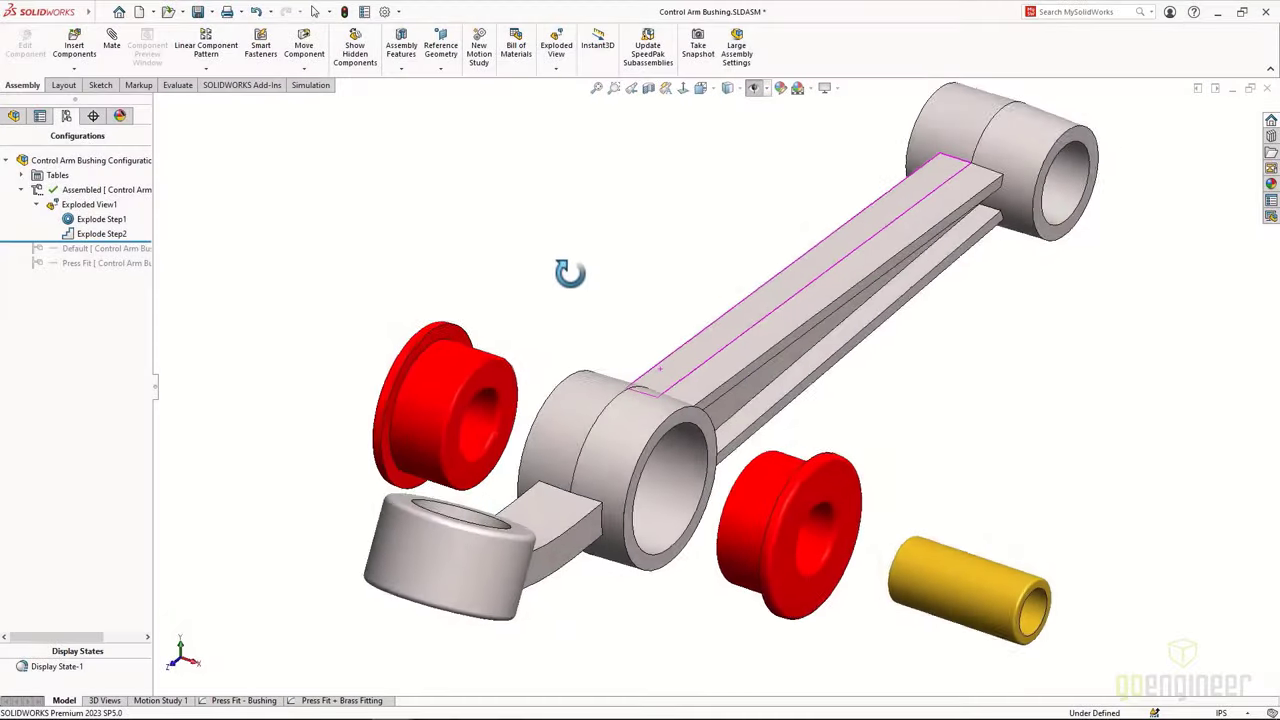
Animate the collapse of the control arm assembly's exploded view
middle_drag(569, 274, 1136, 270)
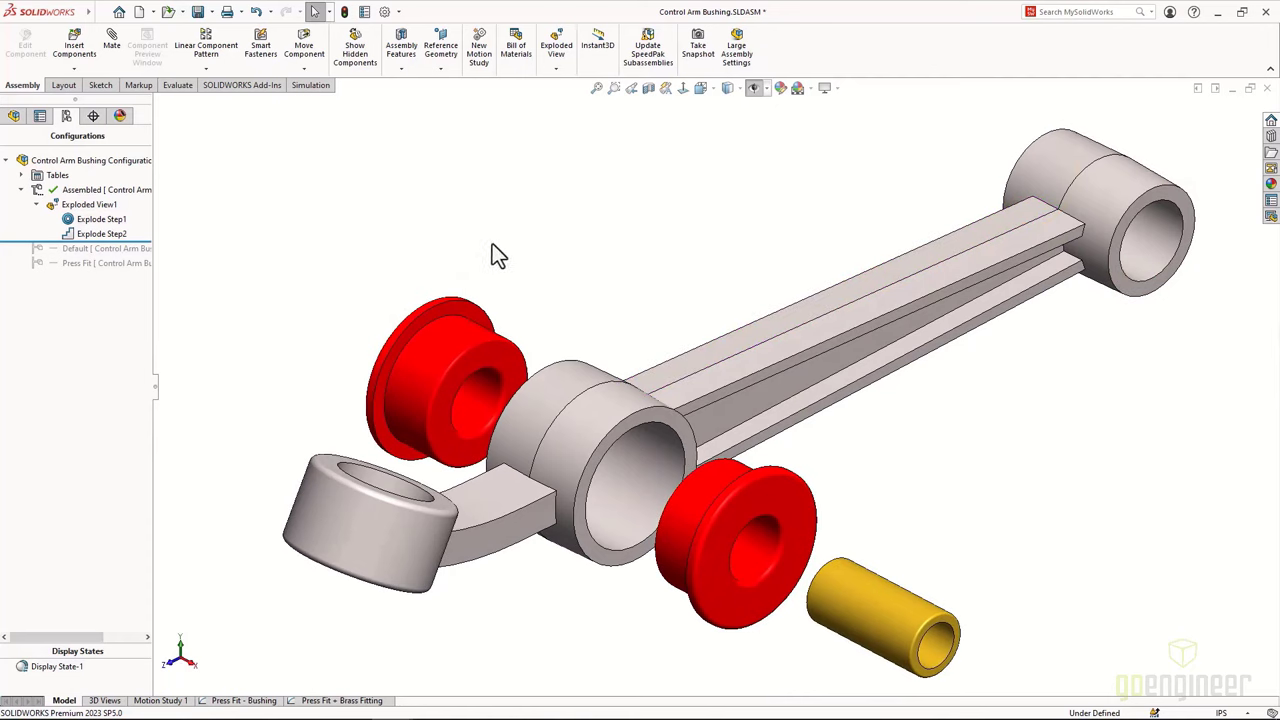
right_click(112, 206)
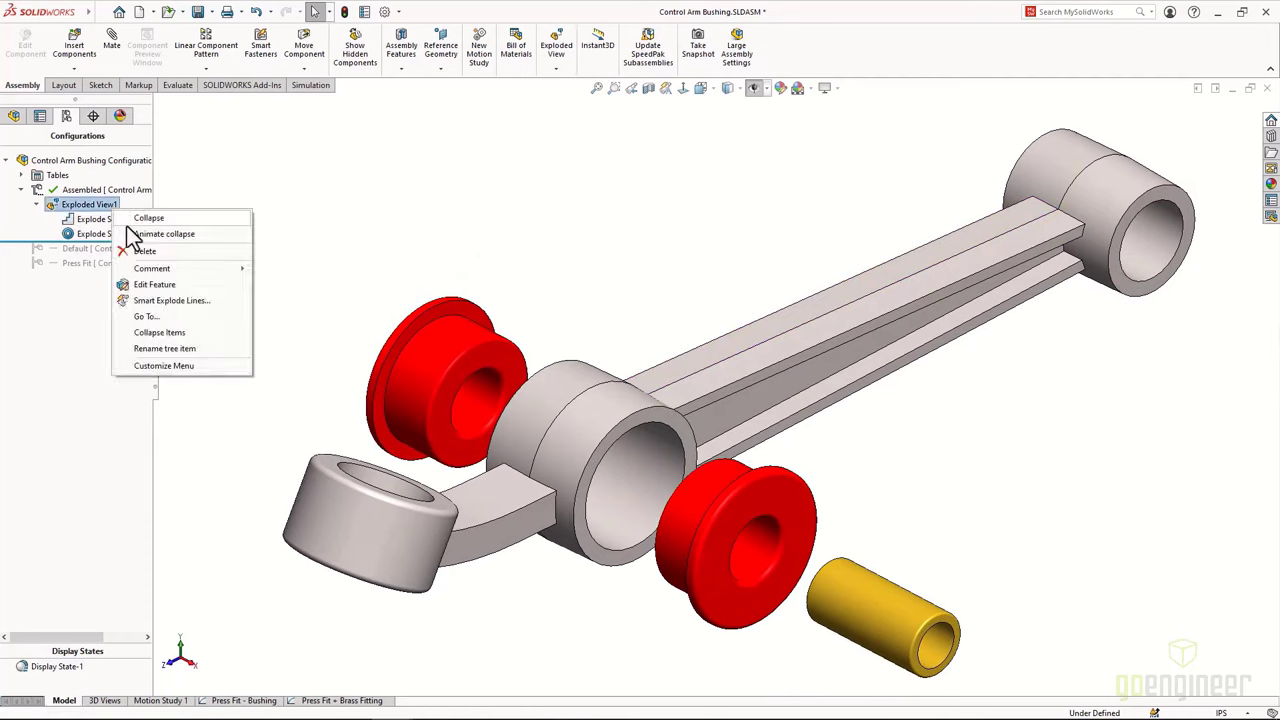
click(130, 231)
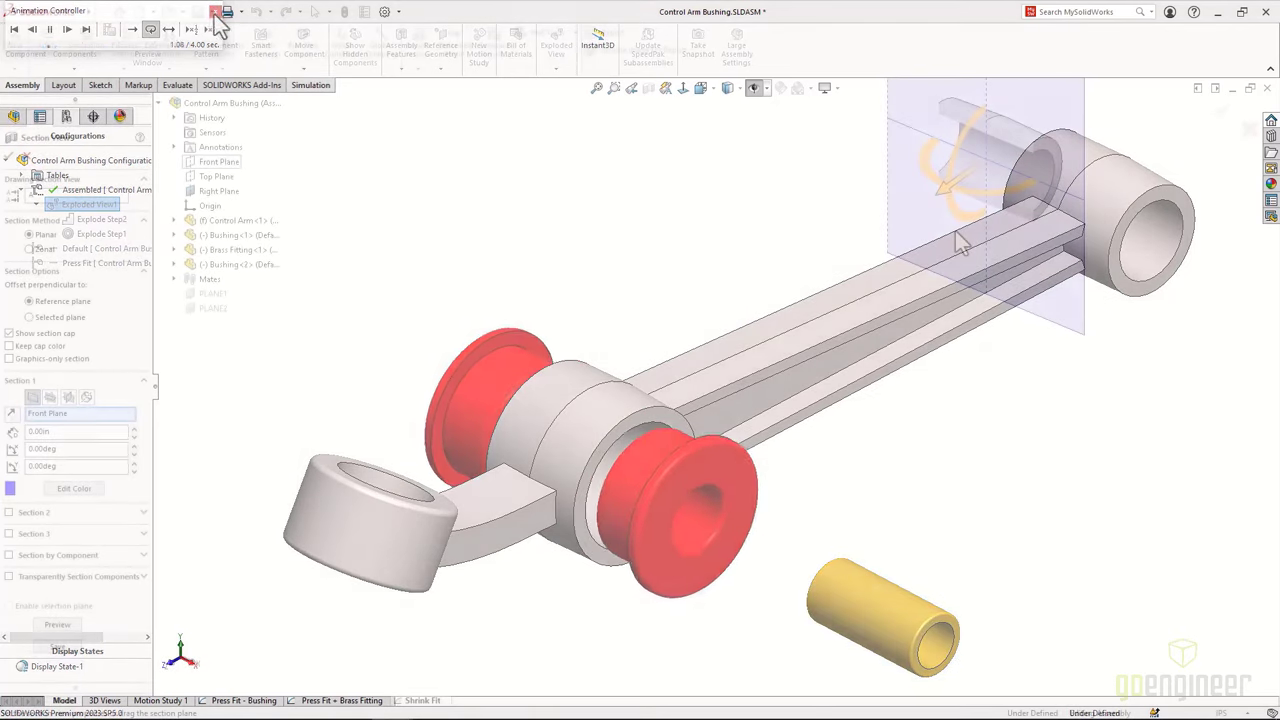
Section the assembly through the bushing bore with the Front Plane offset 14.01 in and examine the bushing and arm interfaces from the front
drag(917, 228, 605, 438)
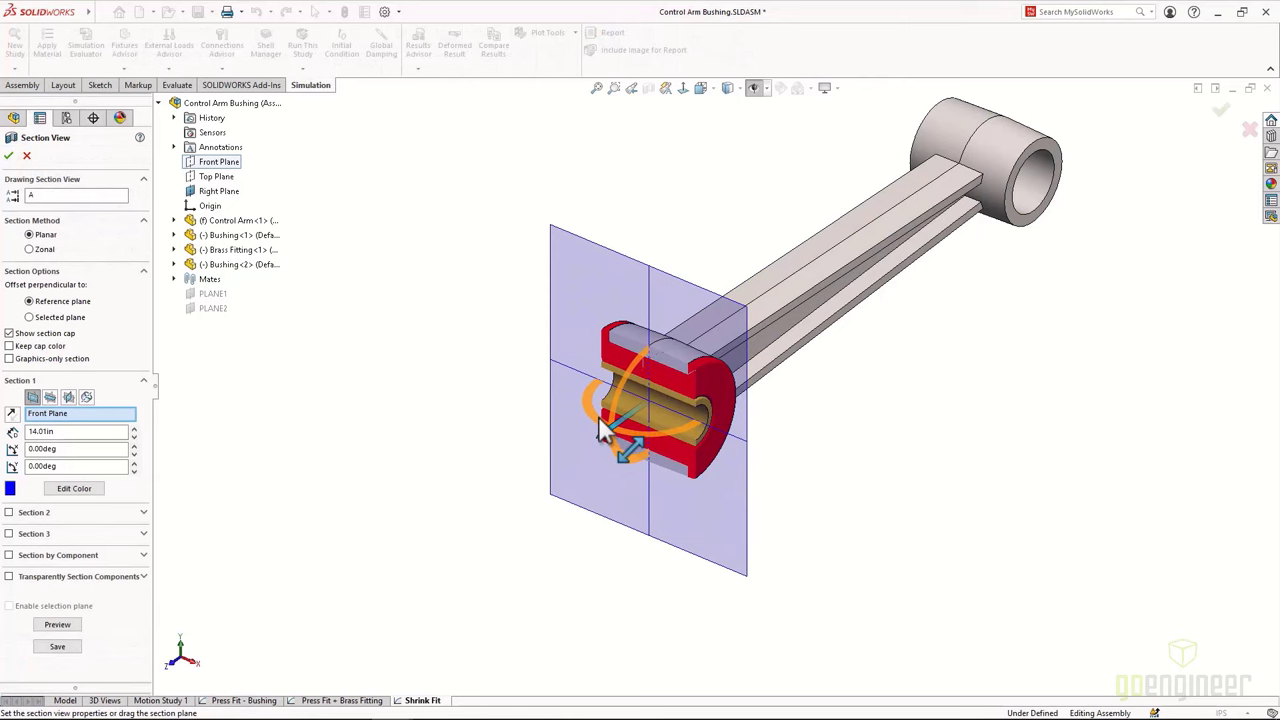
click(9, 157)
click(173, 663)
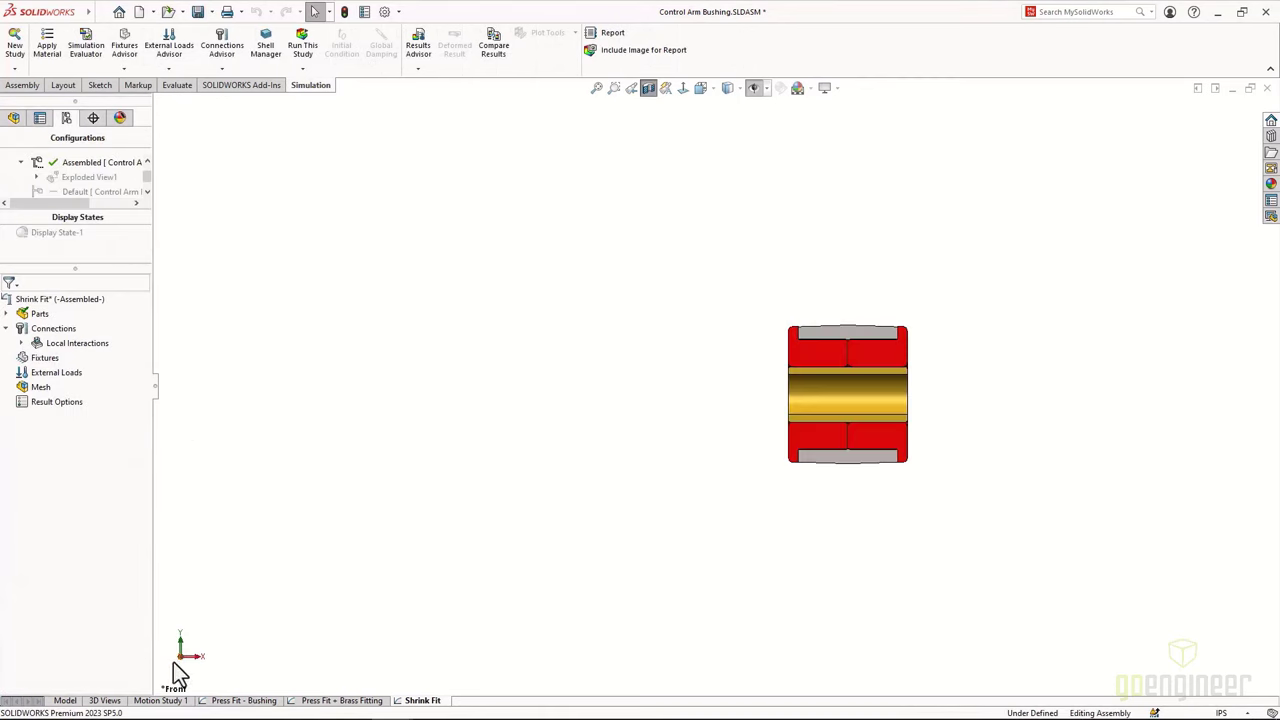
shift+middle_drag(991, 447, 714, 400)
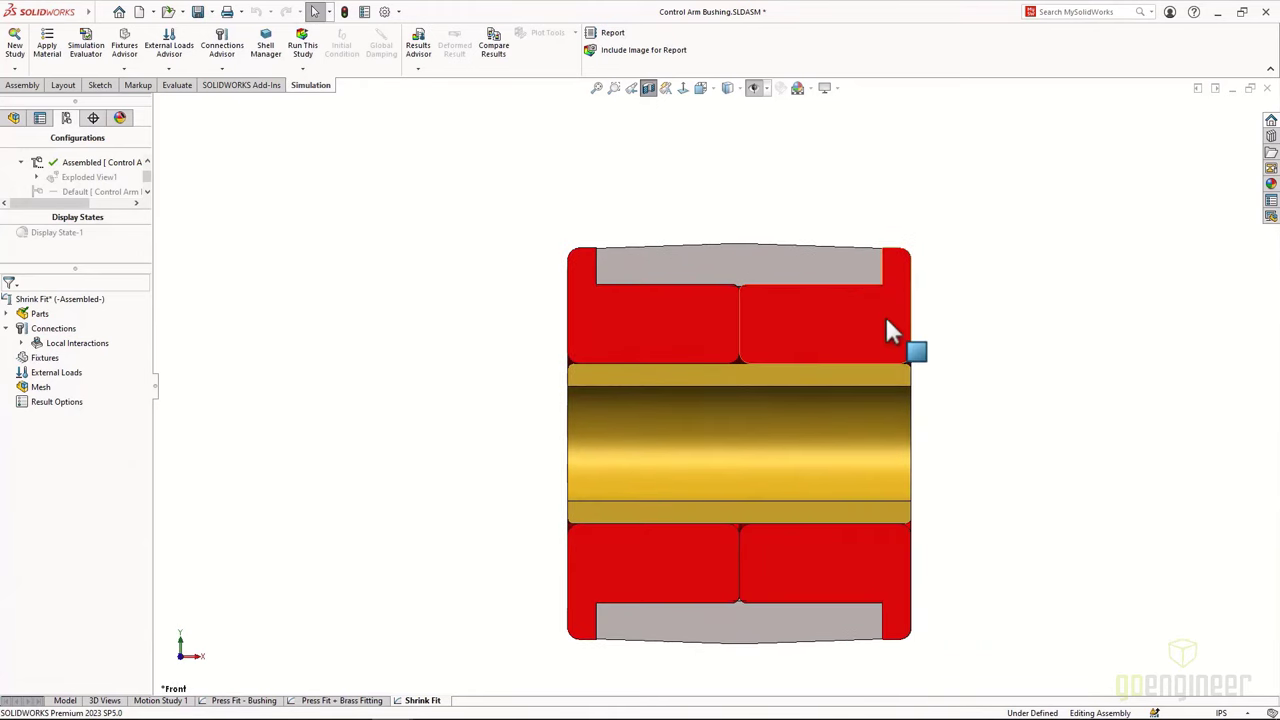
shift+middle_drag(894, 337, 895, 265)
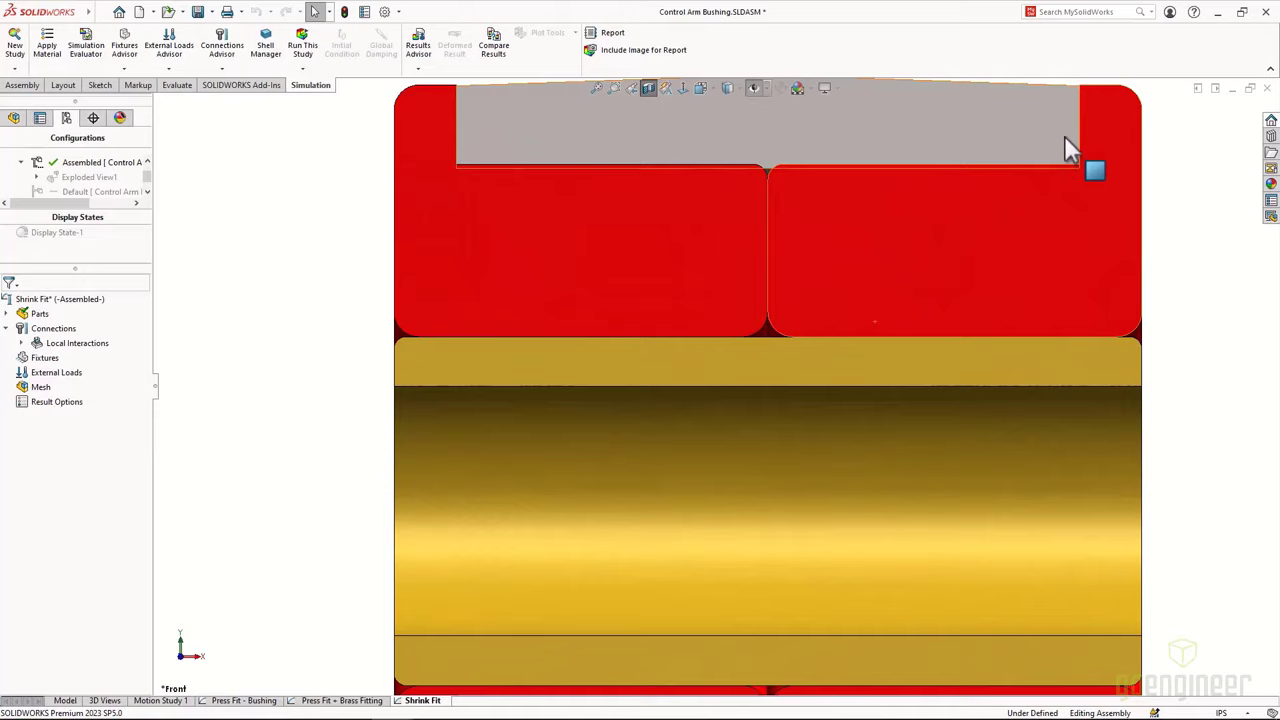
scroll(1100, 180, down, 5)
ctrl+middle_drag(963, 189, 932, 281)
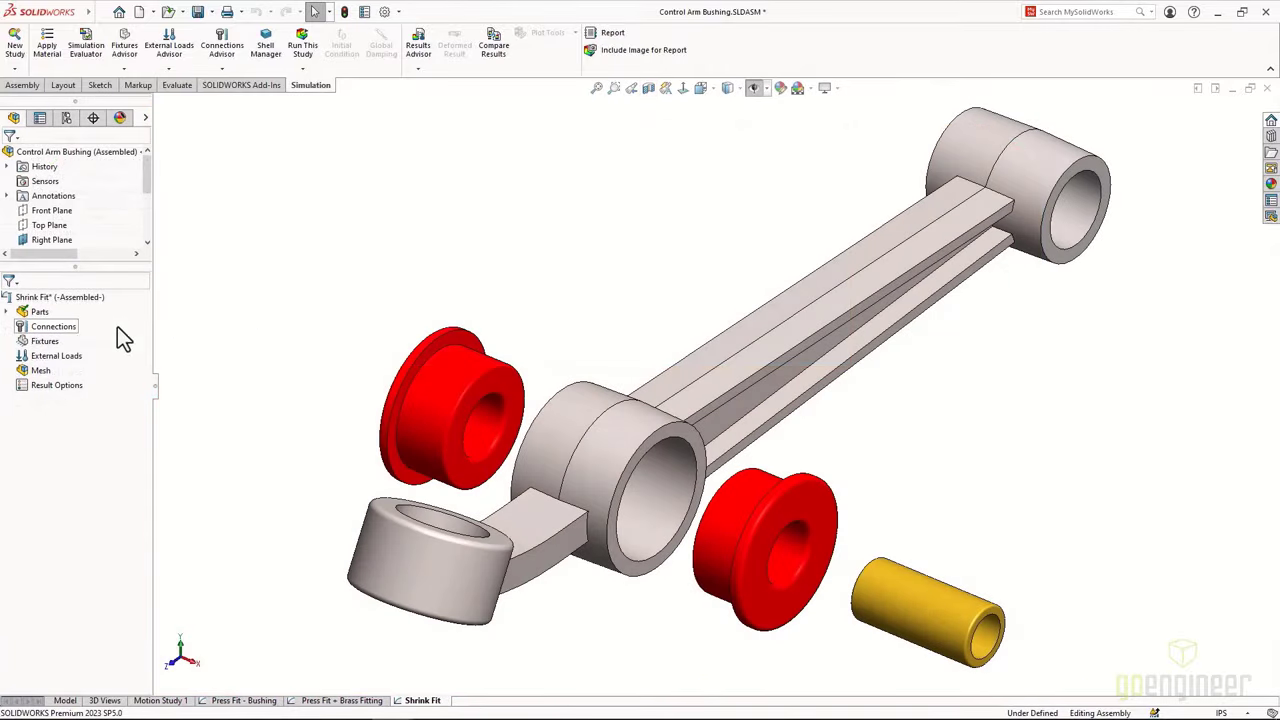
Start a manual Shrink Fit local interaction with the outer cylindrical and rounded edge faces of Bushing<2> as the first set
right_click(65, 328)
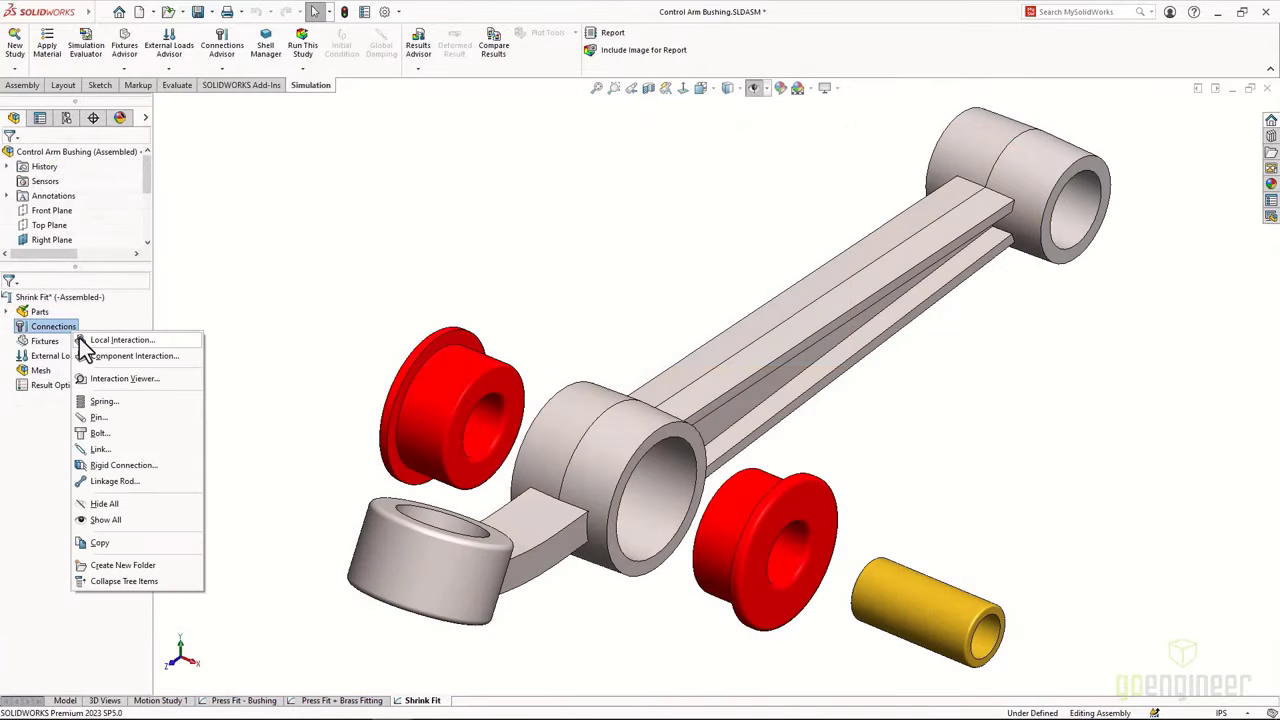
click(79, 338)
click(82, 264)
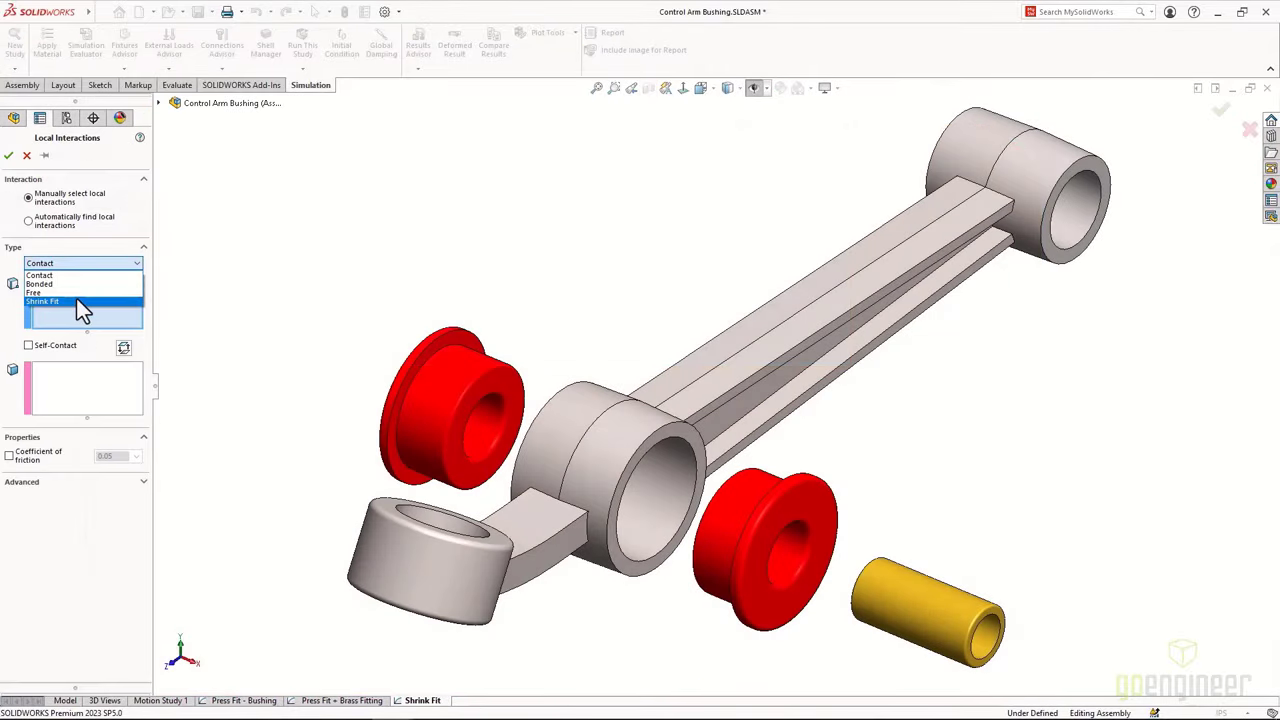
click(76, 298)
scroll(362, 407, down, 3)
click(448, 399)
click(560, 360)
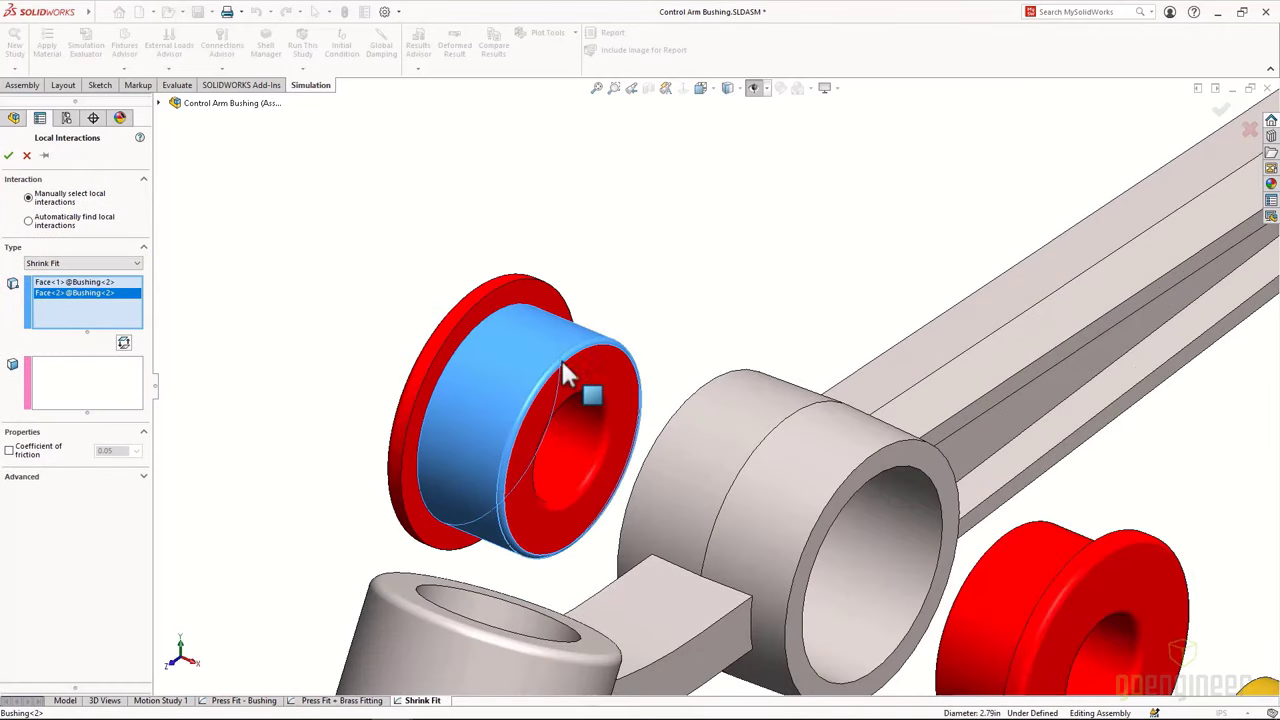
Add Bushing<1>'s outer cylindrical and rounded edge faces, pair the set with the control arm's bore face, and create the interaction
scroll(1075, 581, down, 4)
click(823, 520)
click(843, 536)
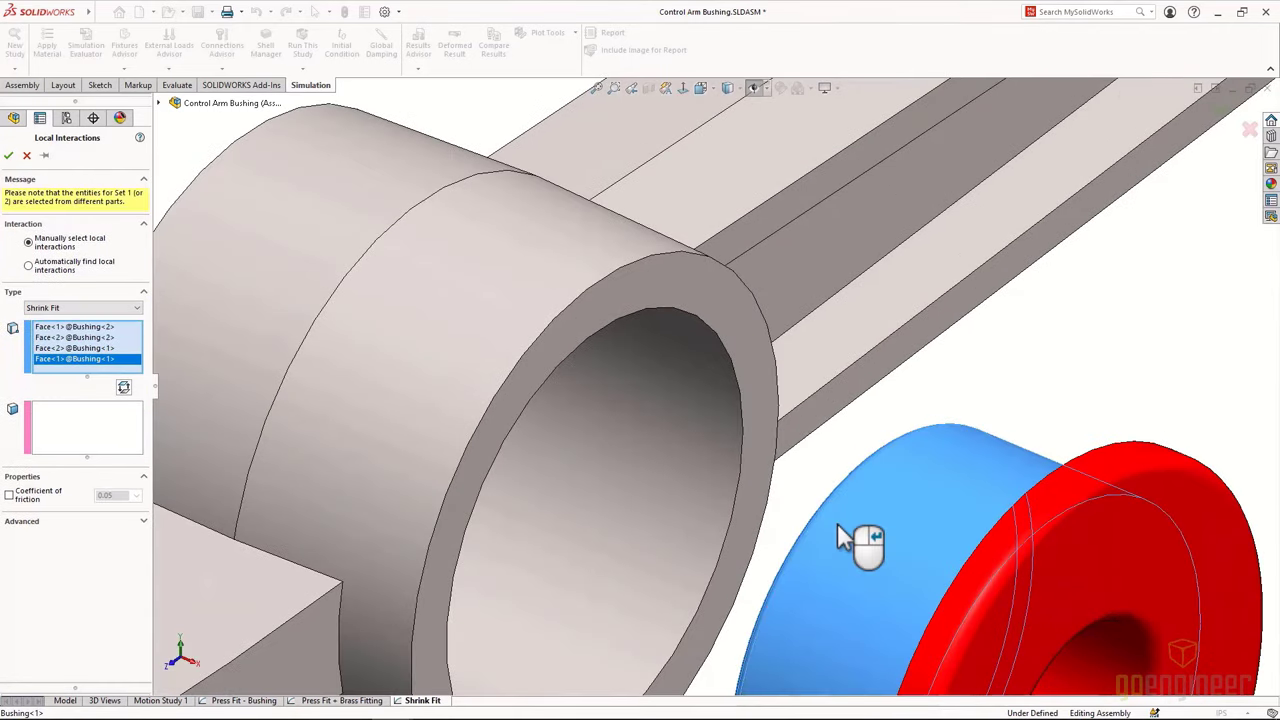
click(645, 488)
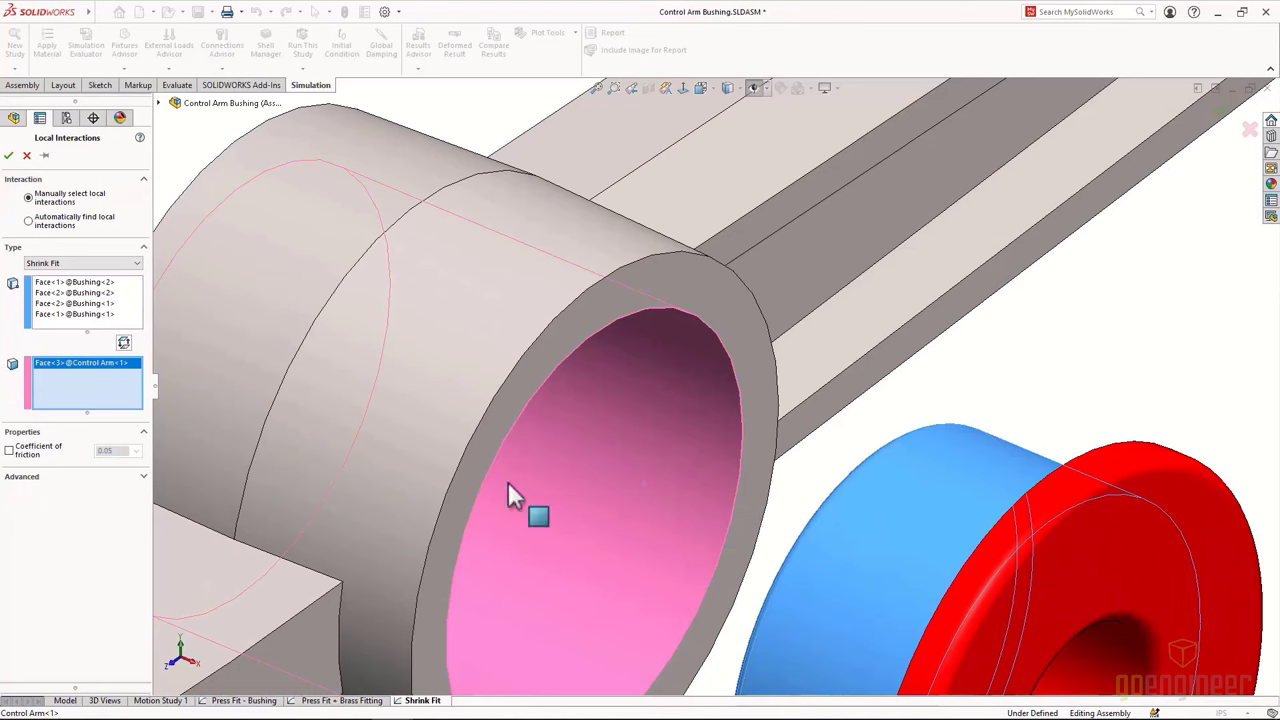
click(9, 156)
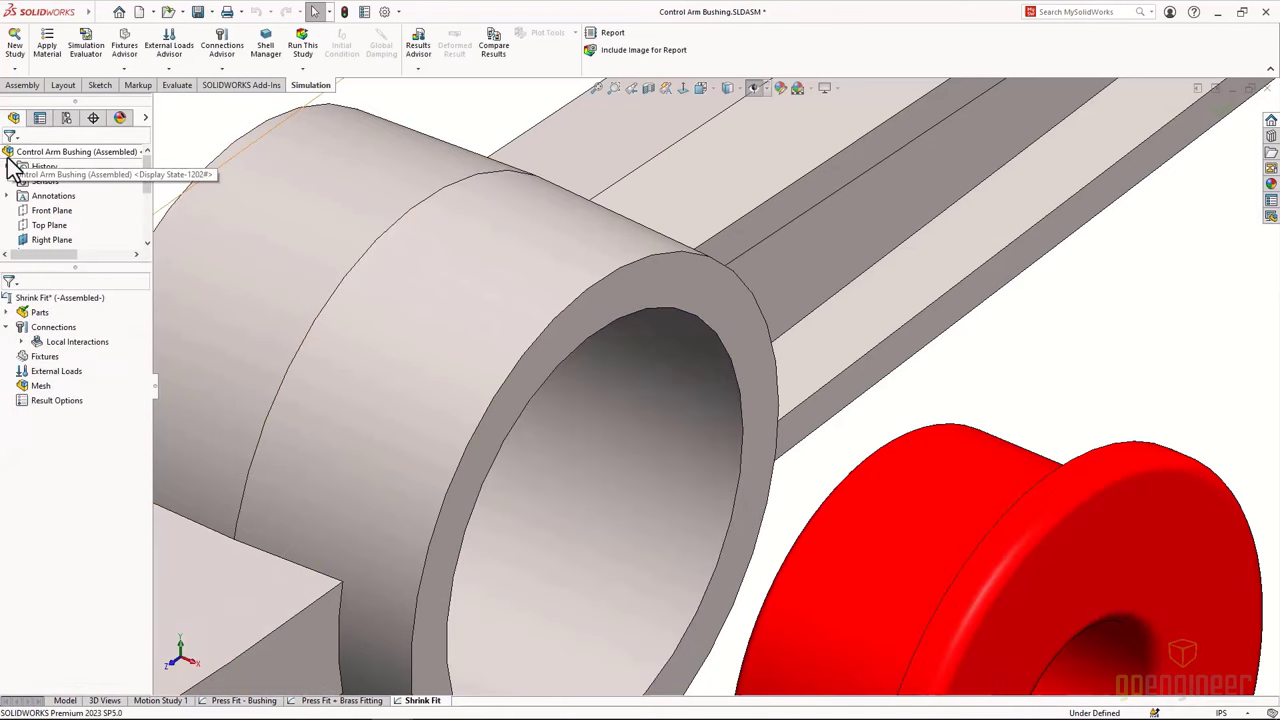
Collapse the exploded view of the Assembled configuration
click(66, 118)
scroll(68, 200, down, 1)
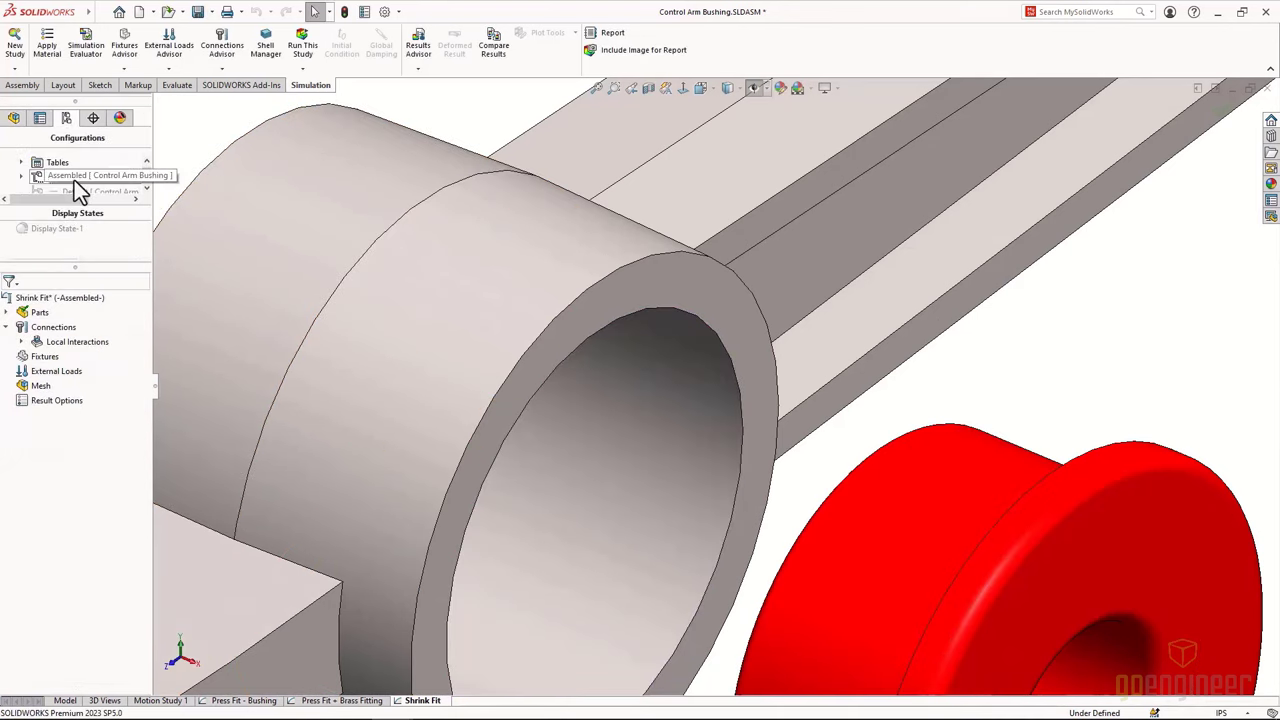
right_click(70, 178)
click(70, 186)
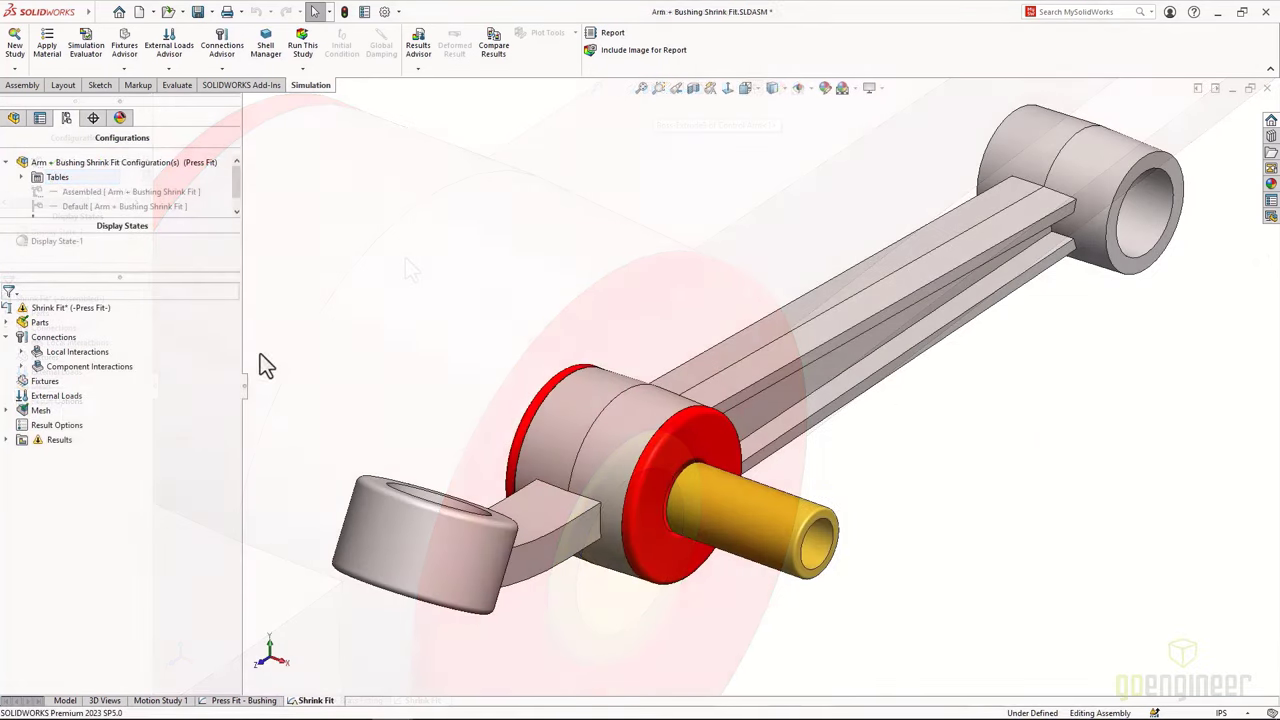
Start a prescribed displacement using reference geometry on the brass fitting's outer end face, with the Right Plane as direction reference
right_click(66, 398)
click(130, 515)
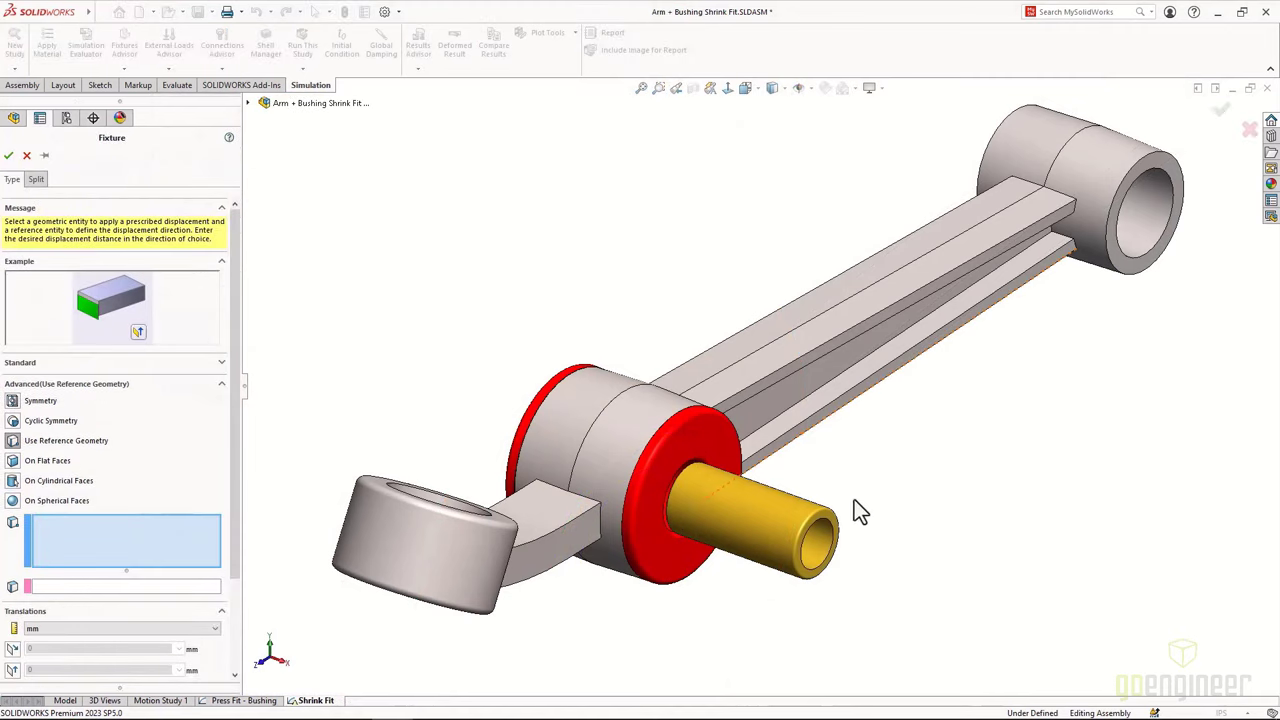
scroll(840, 522, down, 2)
click(834, 526)
click(190, 587)
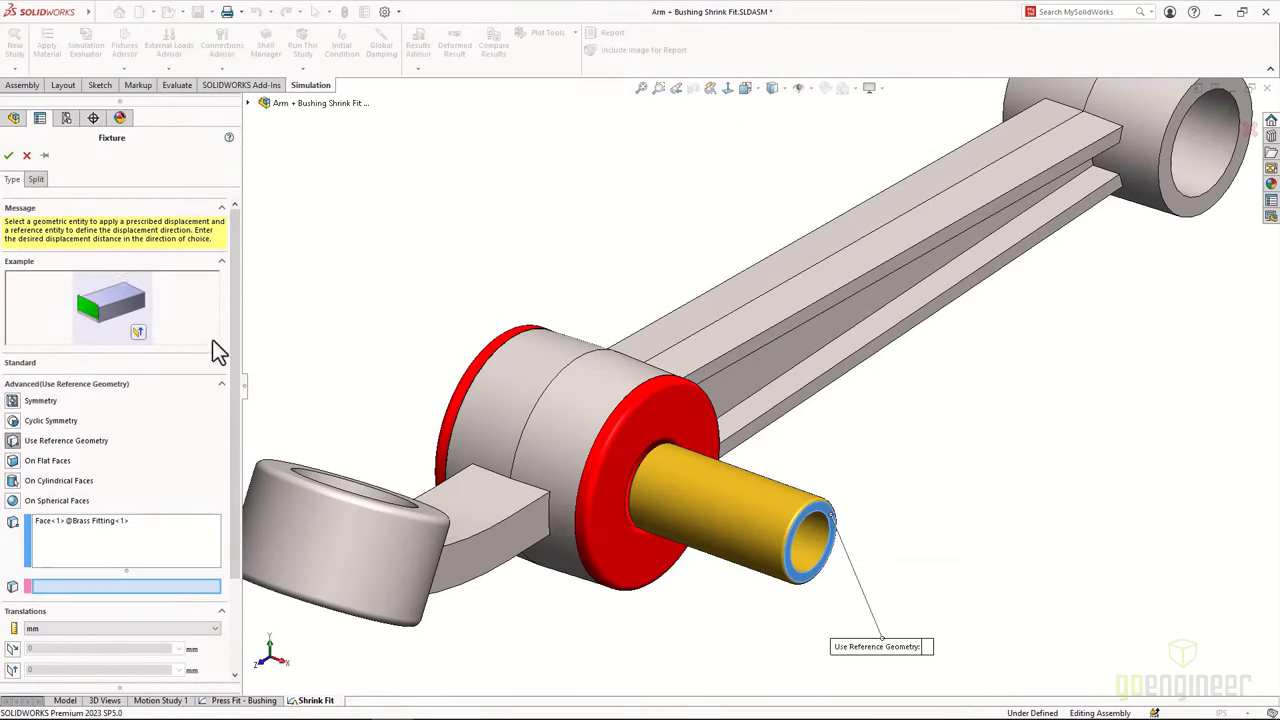
click(248, 103)
click(308, 205)
Set the displacement normal to the plane to 3 in with reversed direction and create the fixture
scroll(231, 611, down, 3)
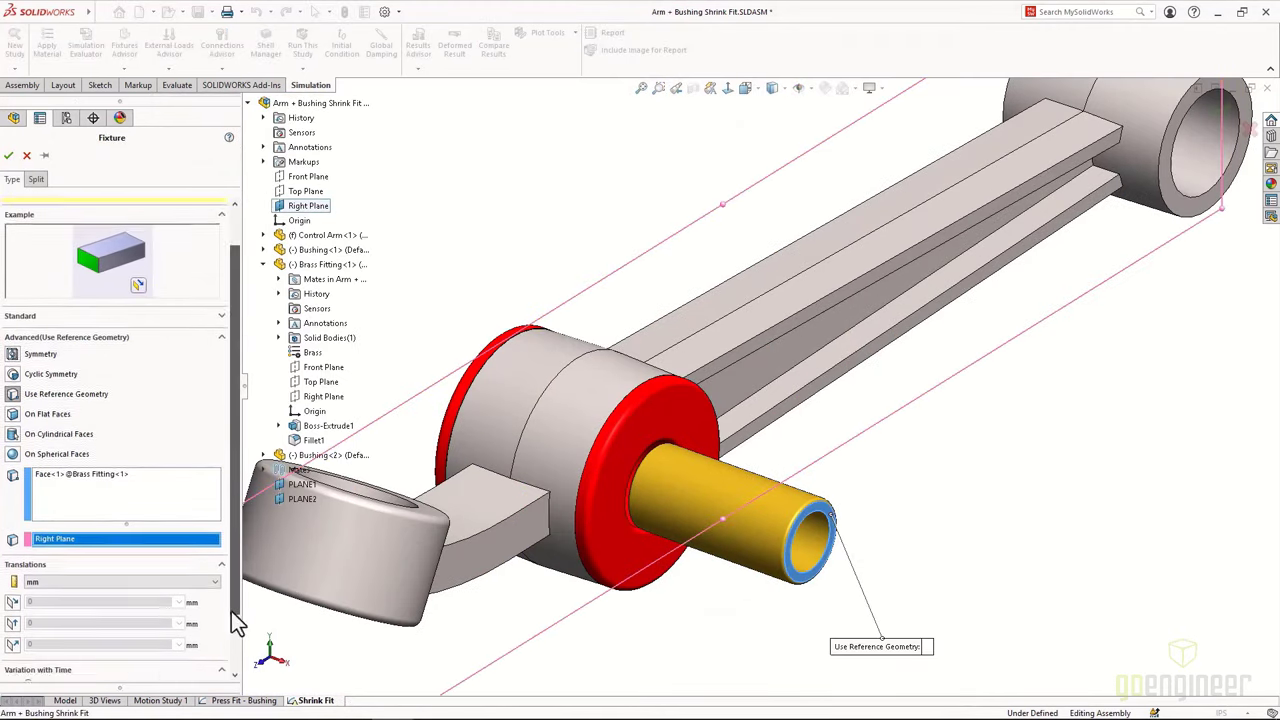
click(52, 535)
click(30, 572)
click(12, 597)
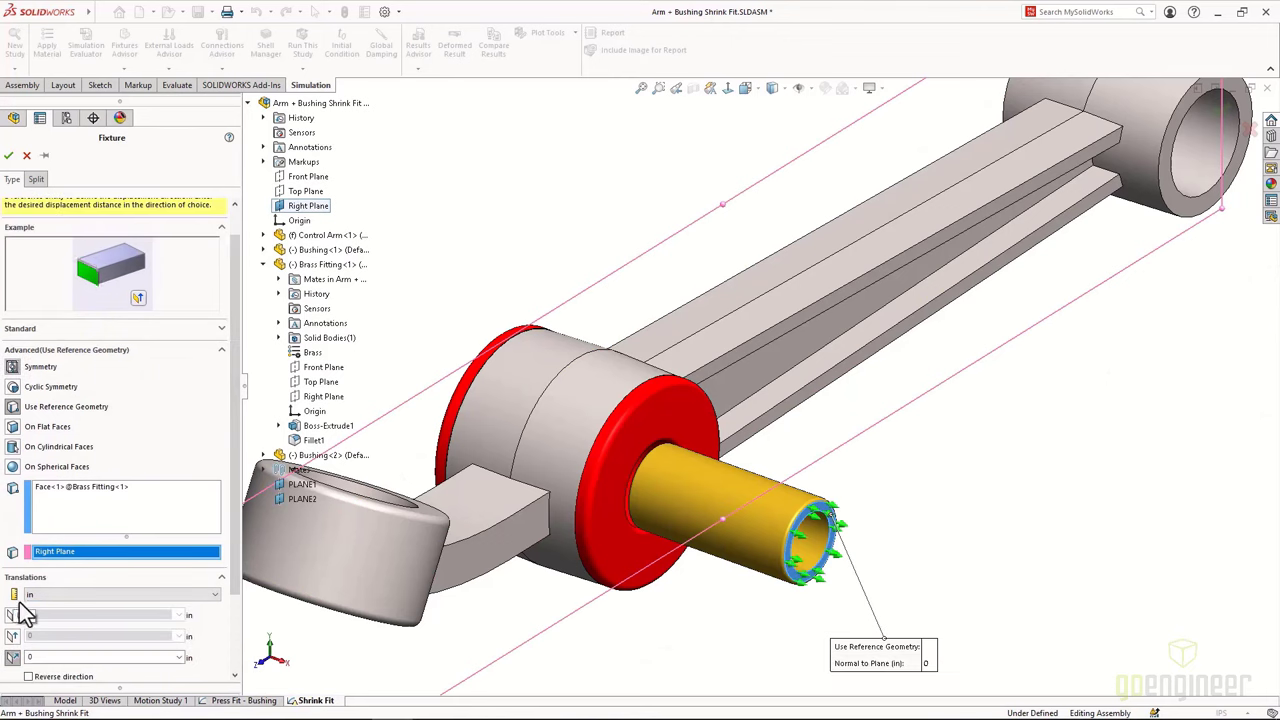
text(3)
click(29, 677)
click(8, 156)
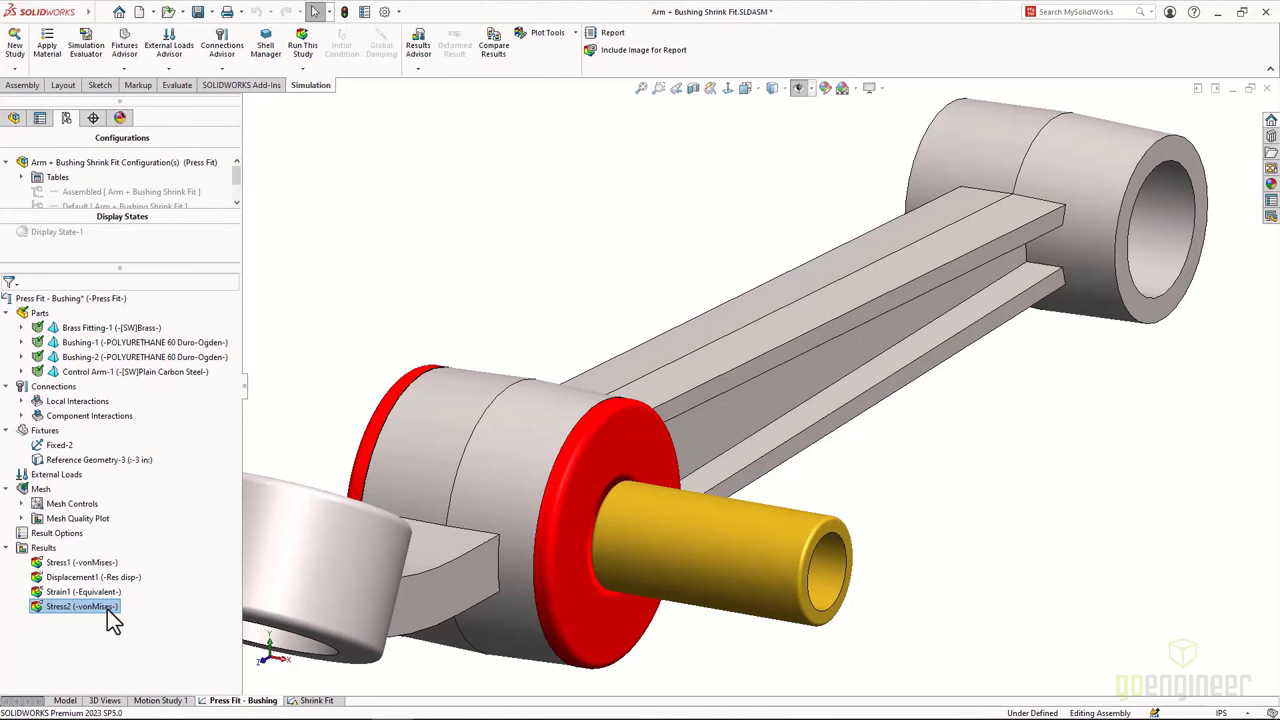
Show the Stress2 von Mises plot of the Press Fit - Bushing study and animate it
right_click(105, 608)
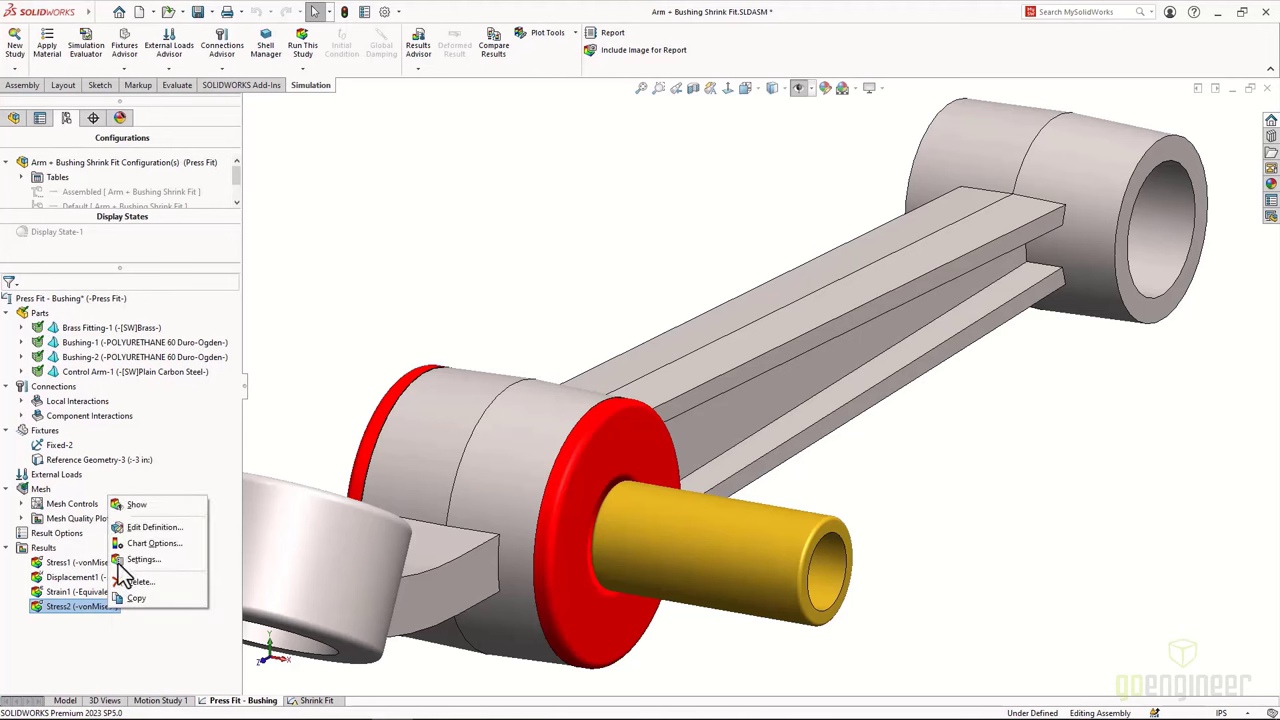
click(130, 506)
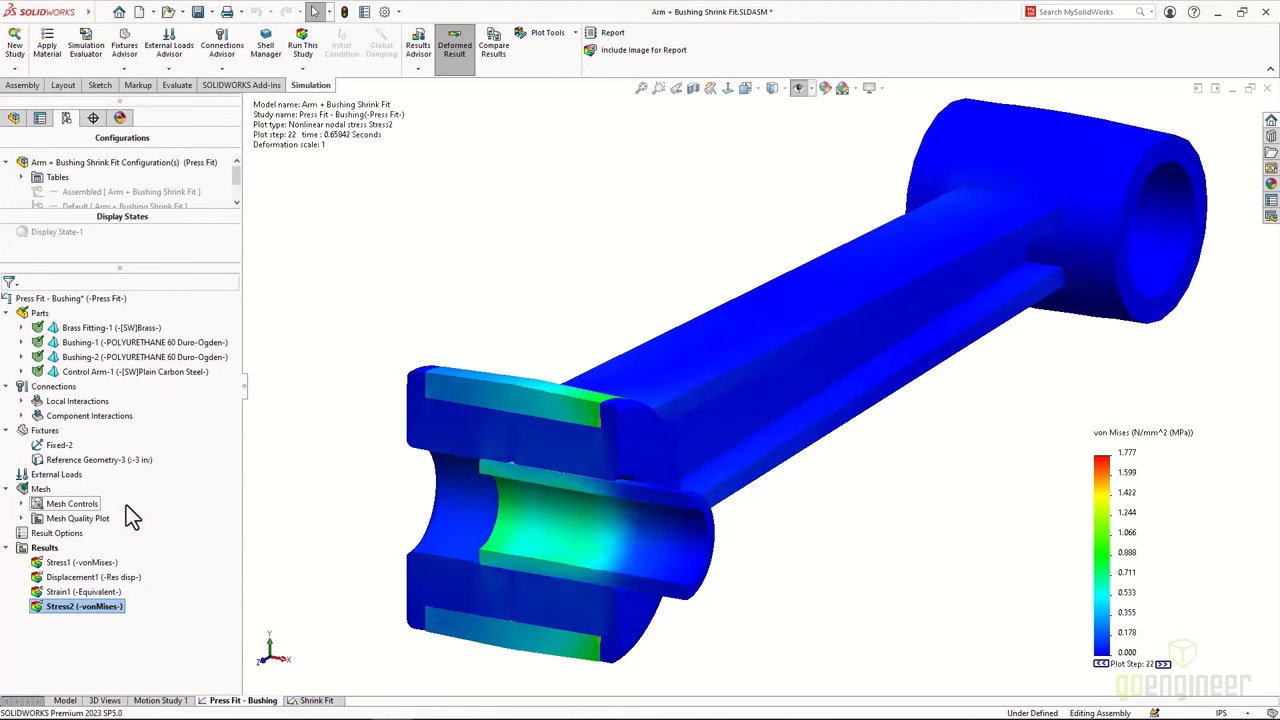
right_click(118, 610)
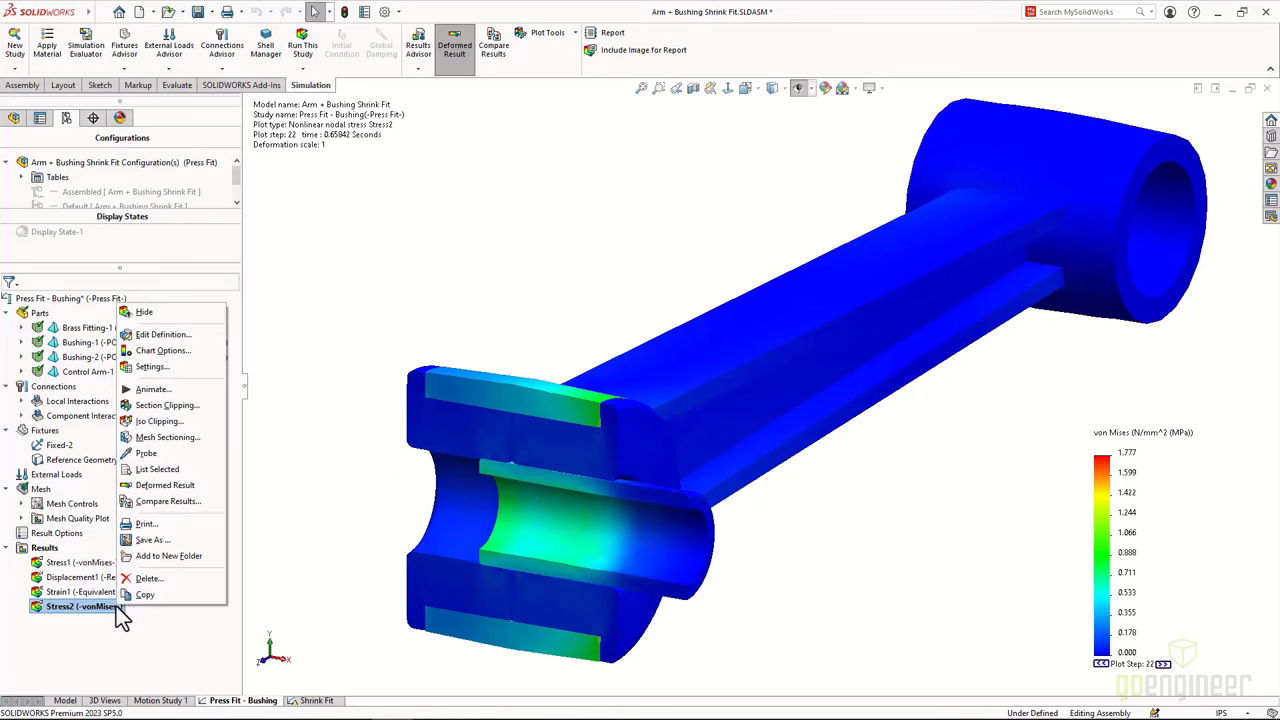
click(145, 397)
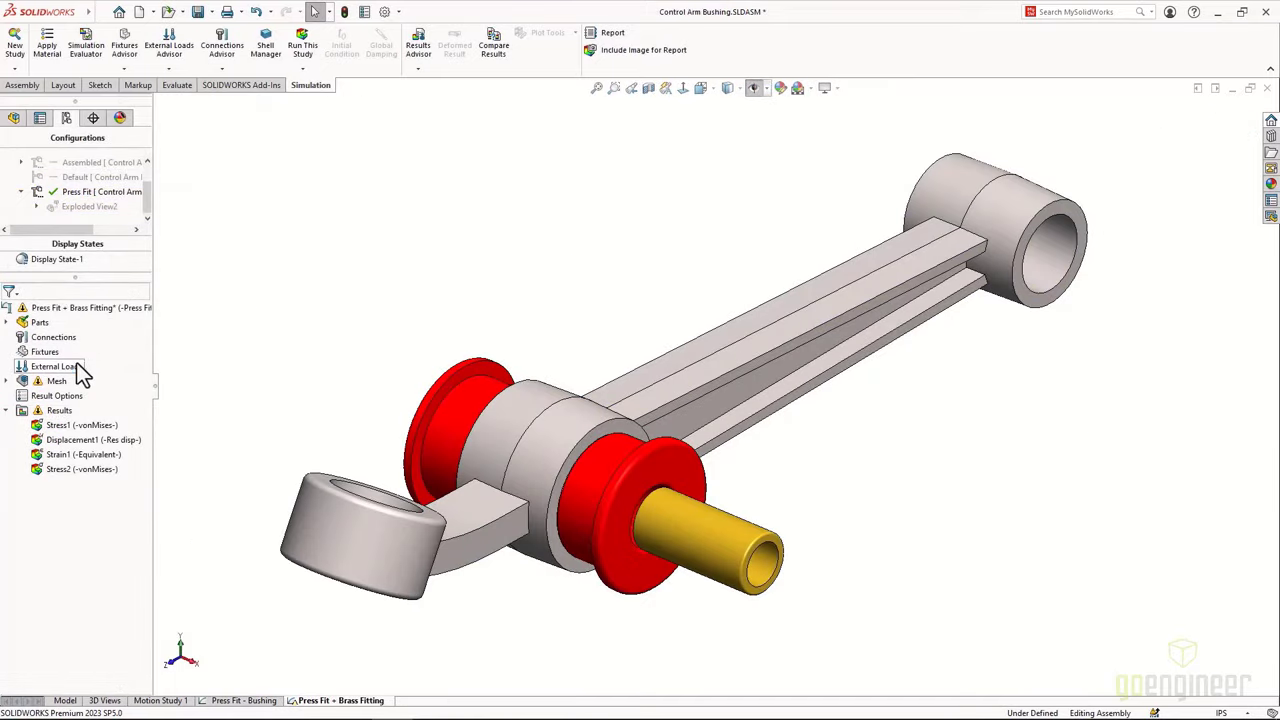
Start a prescribed displacement on the outer flange face of Bushing<1>, using the Right Plane as direction reference
right_click(76, 367)
click(145, 482)
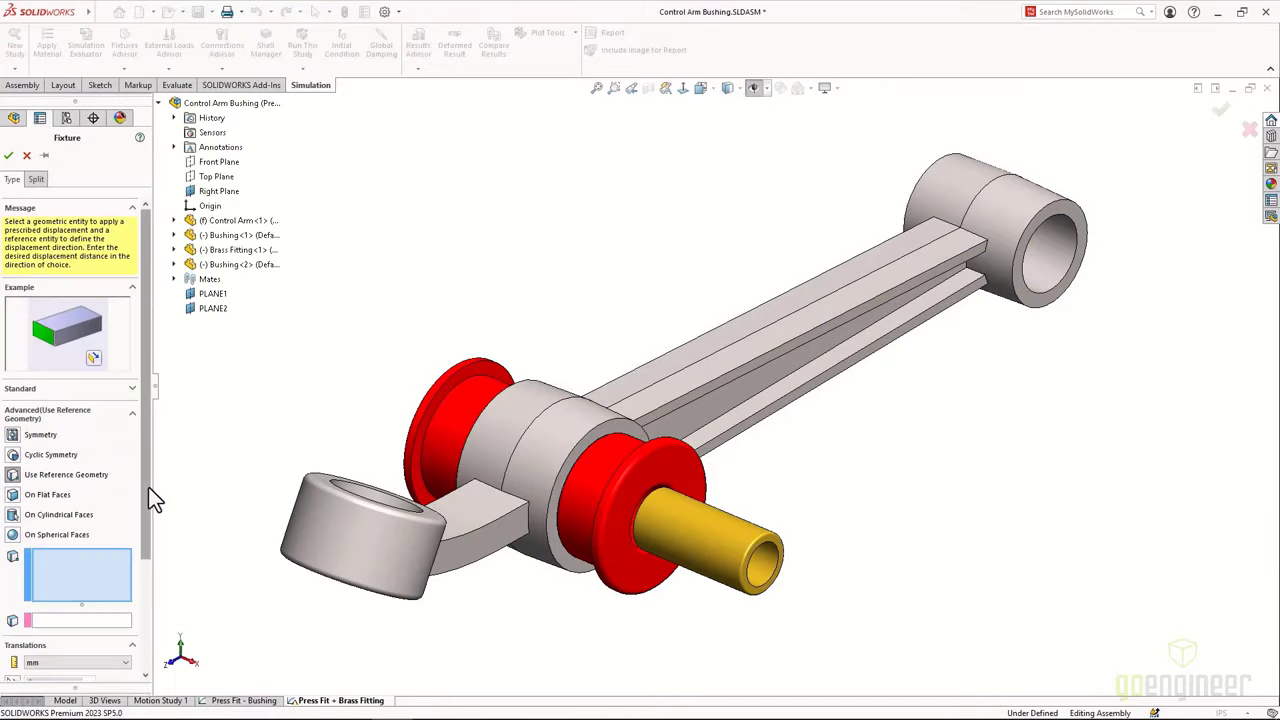
click(672, 464)
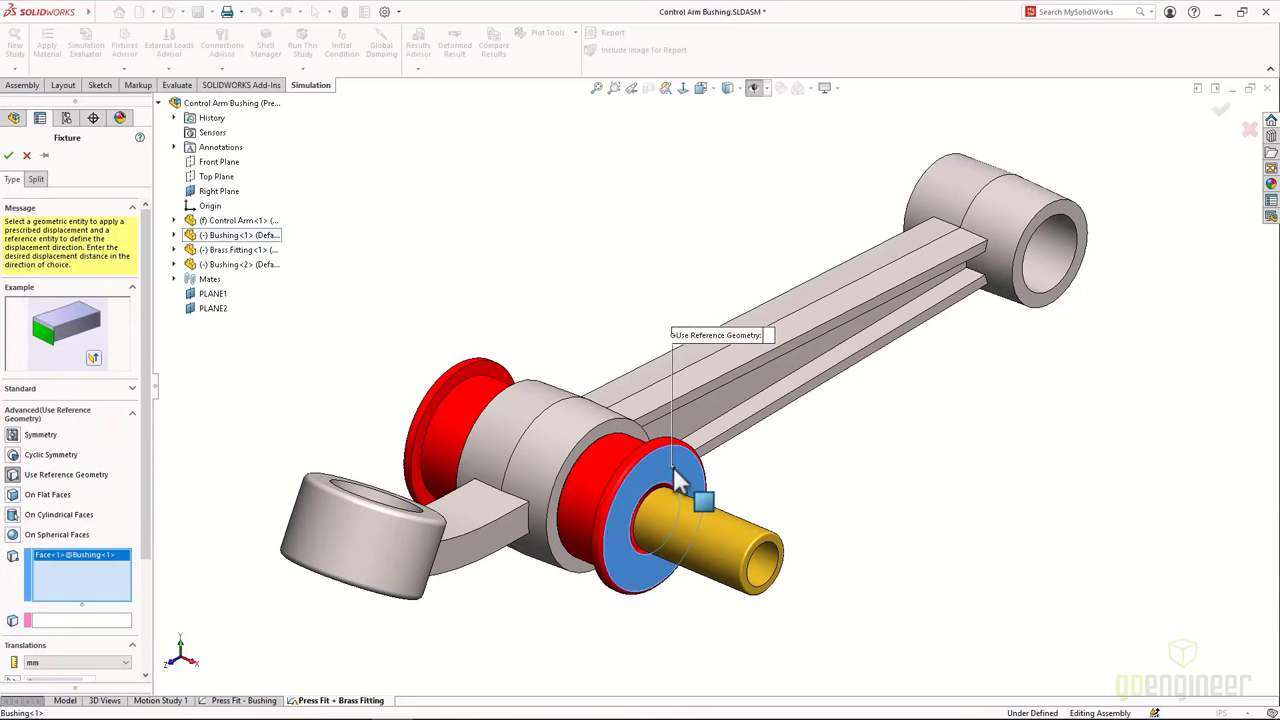
click(219, 191)
Set the bushing's displacement normal to the plane to 1.5 in with reversed direction
drag(146, 468, 155, 576)
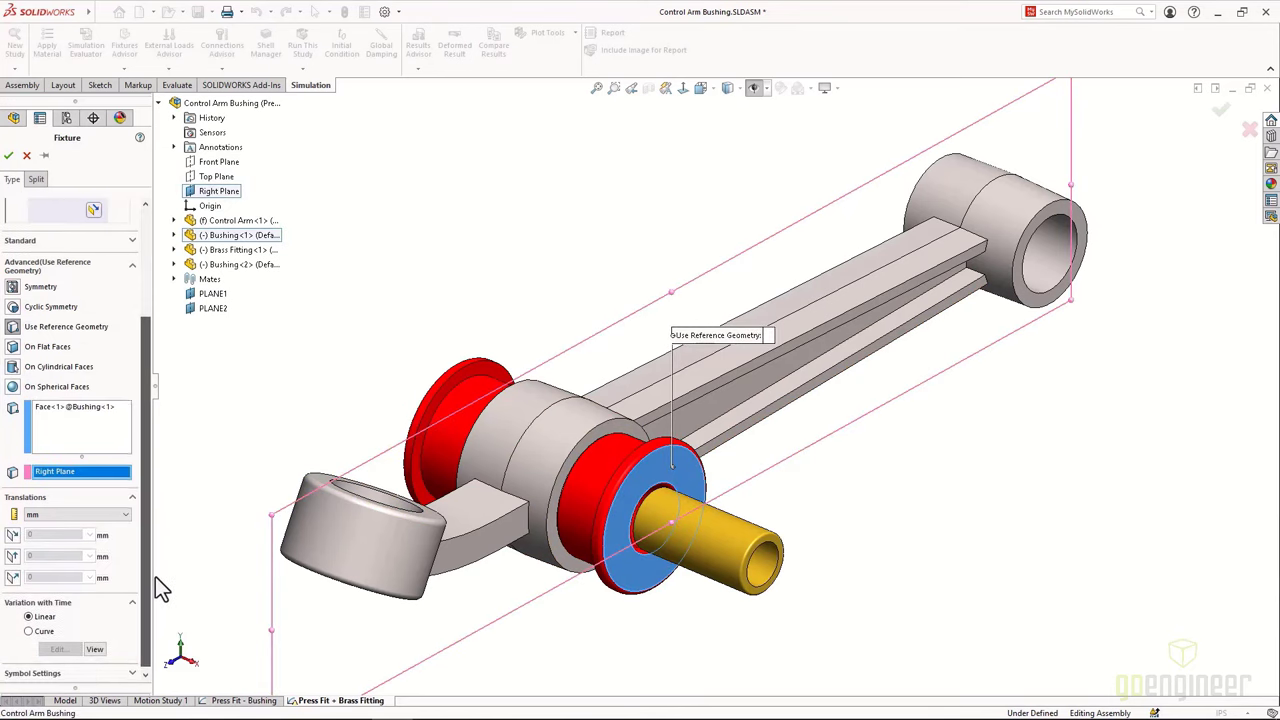
click(97, 511)
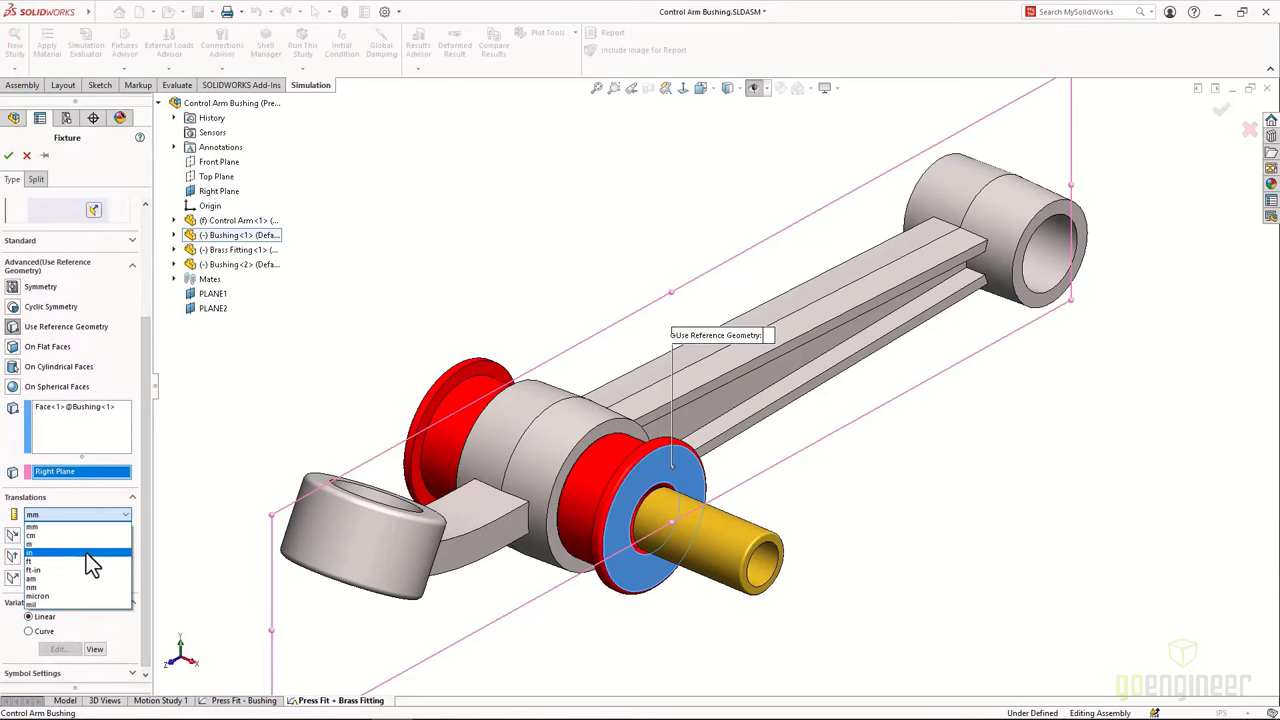
click(86, 553)
click(12, 577)
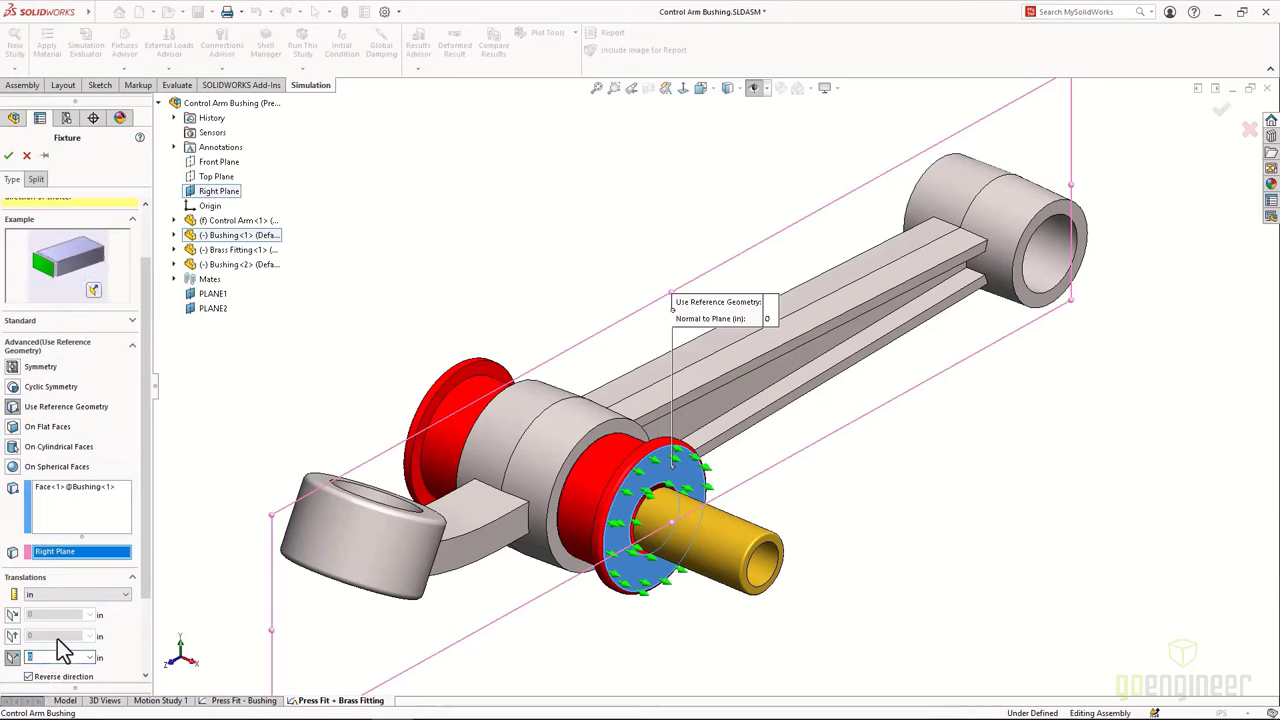
text(1.5)
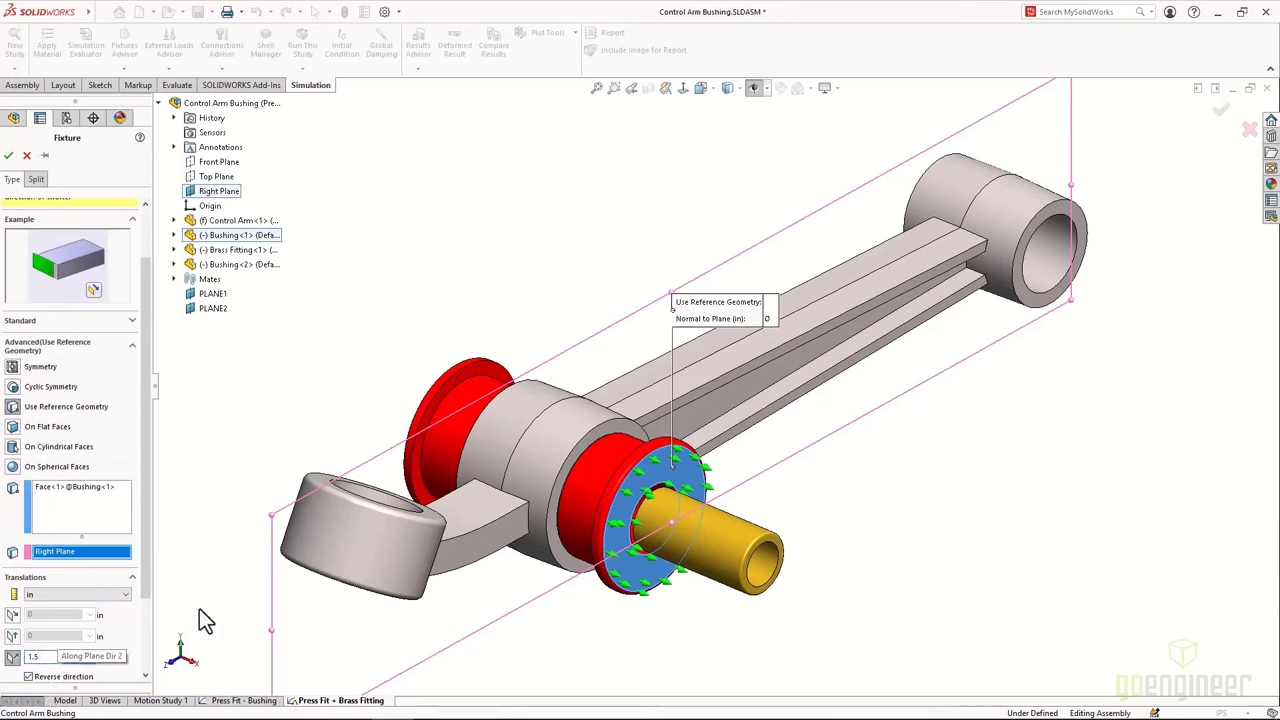
key(Return)
Vary the displacement with a user-defined time curve through points (0, 0), (0.5, 1) and (1, 1) in seconds
scroll(148, 574, down, 2)
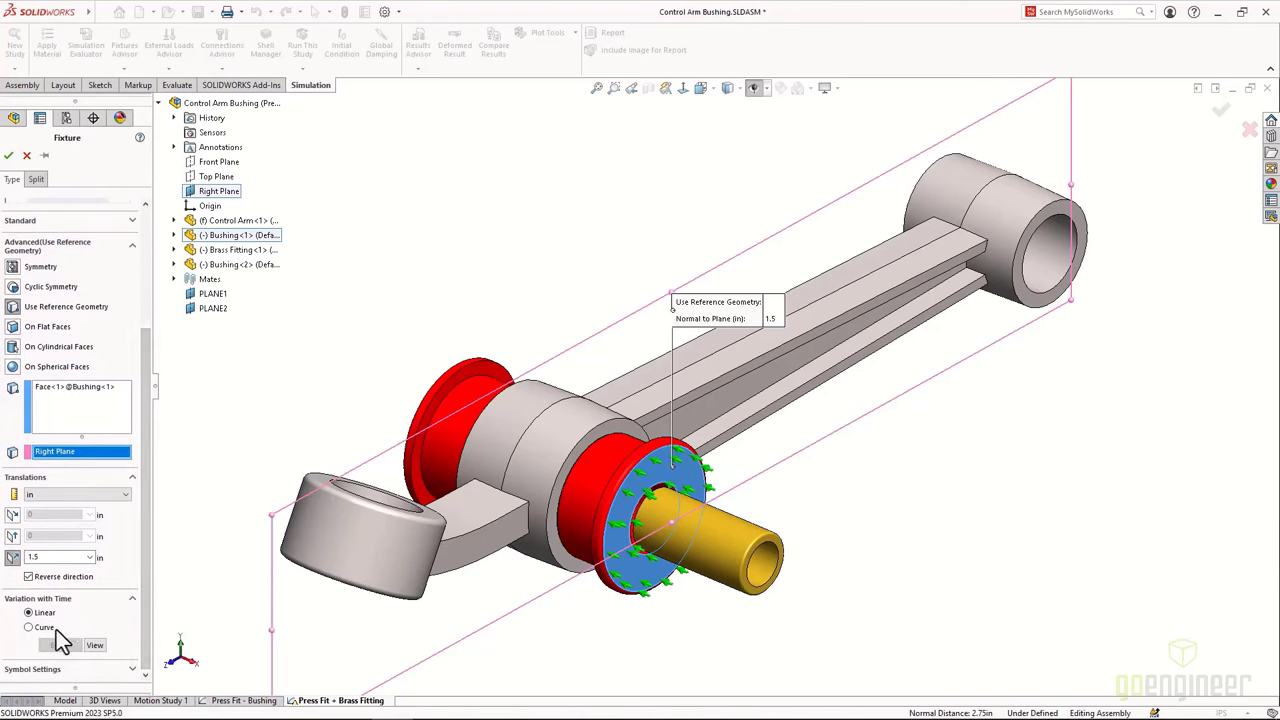
click(50, 629)
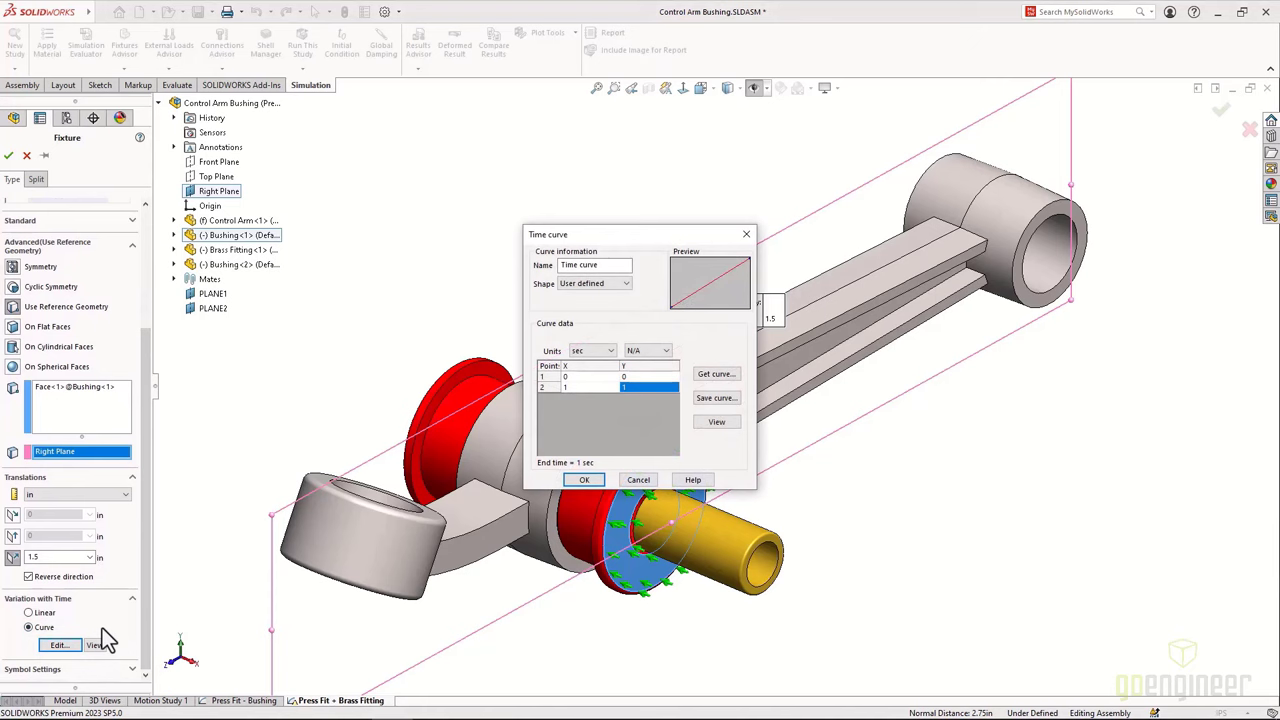
click(629, 398)
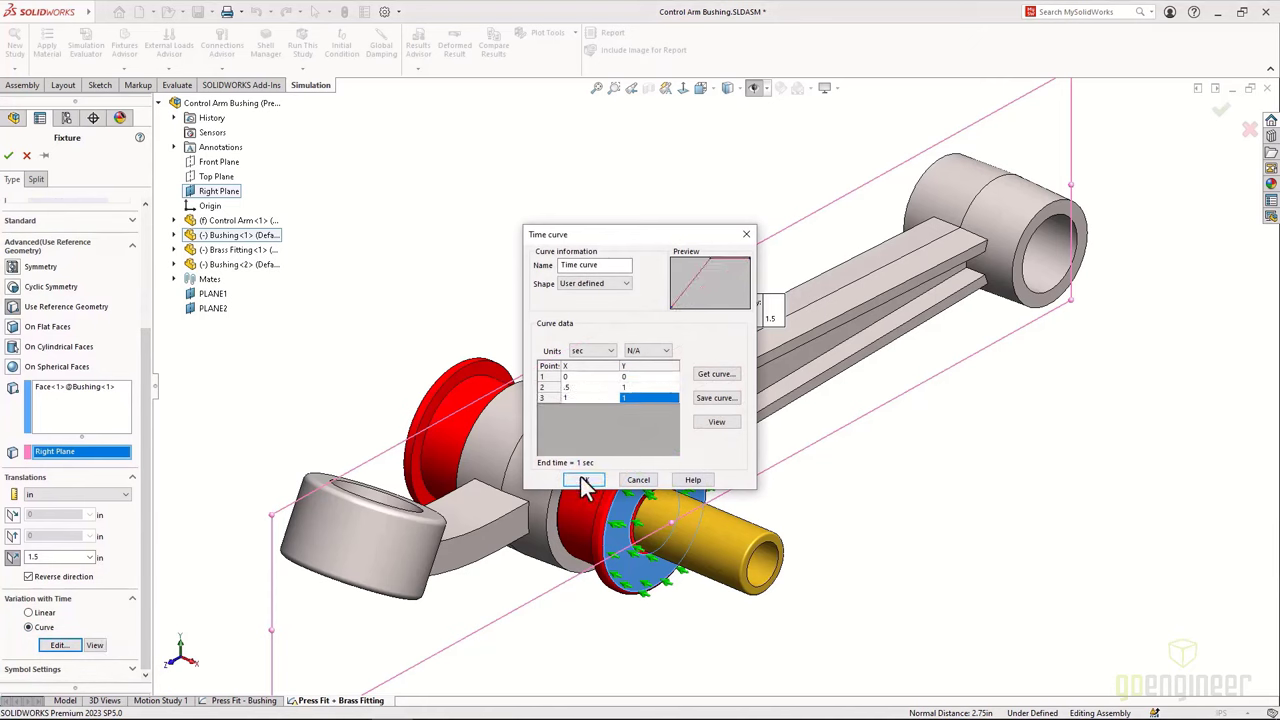
click(584, 481)
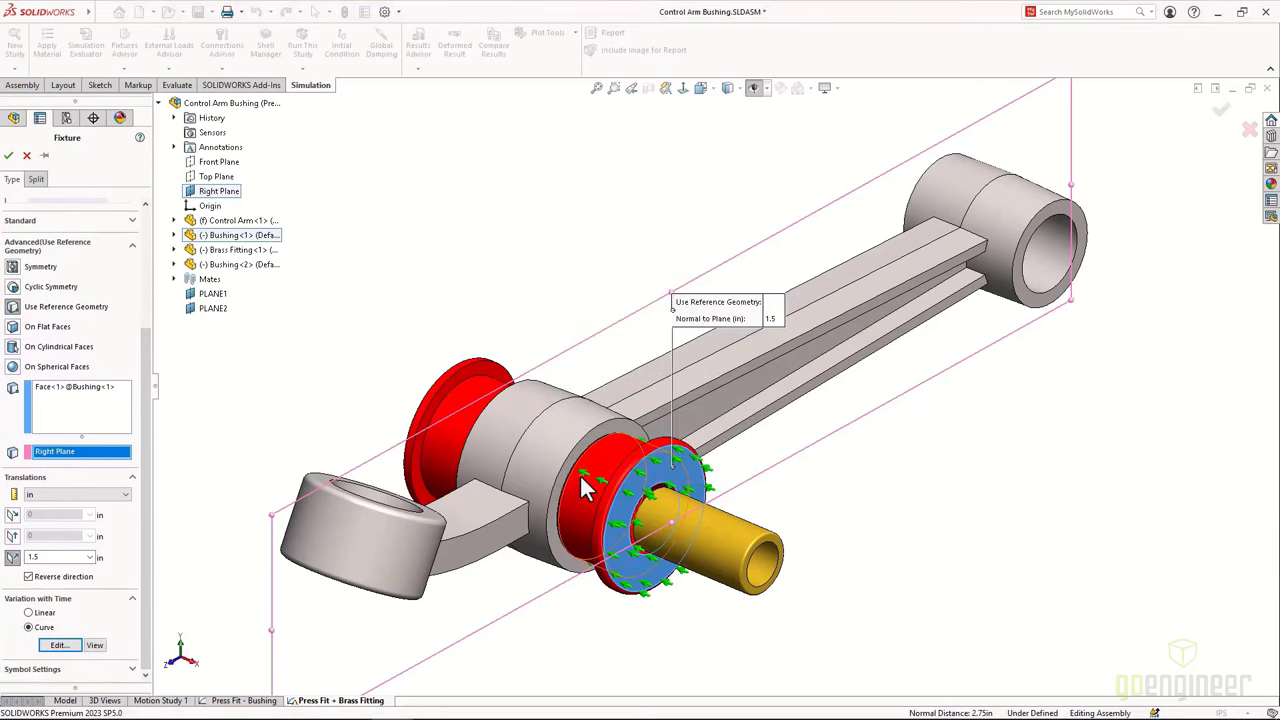
Review the displacement's time curve graph and apply the Bushing<1> fixture, keeping the fixture definition open for more
click(94, 645)
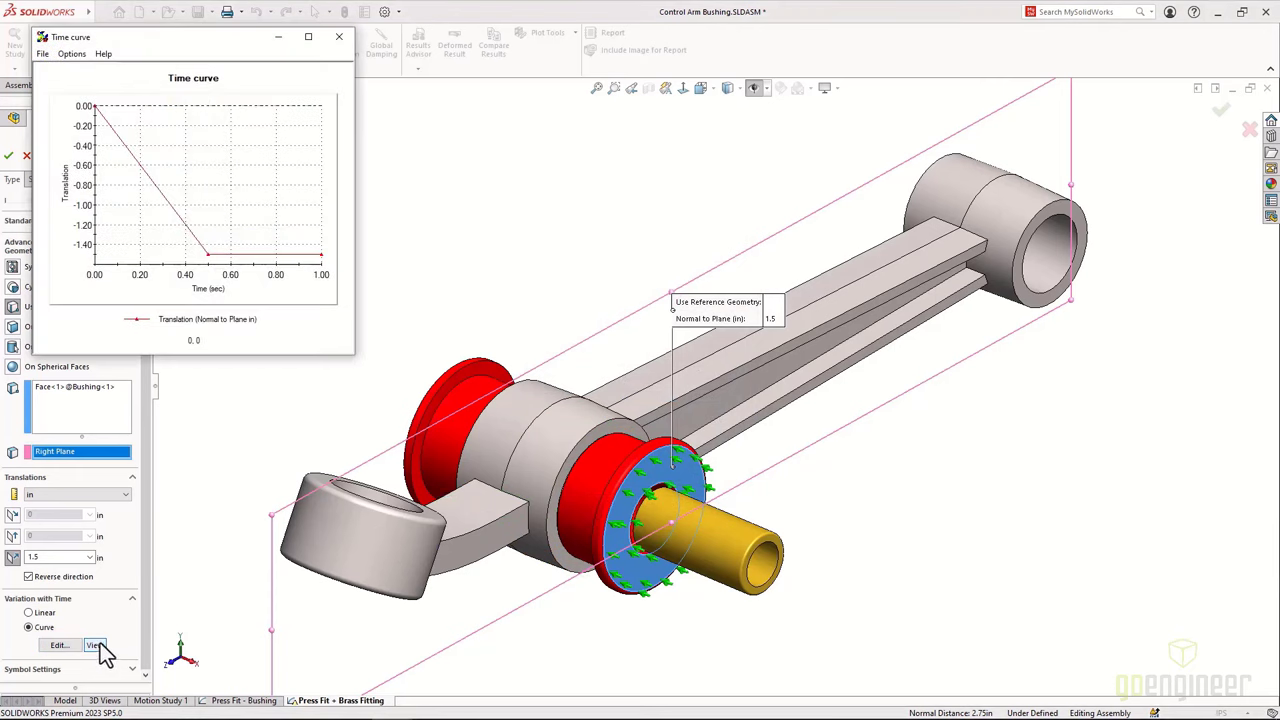
click(341, 38)
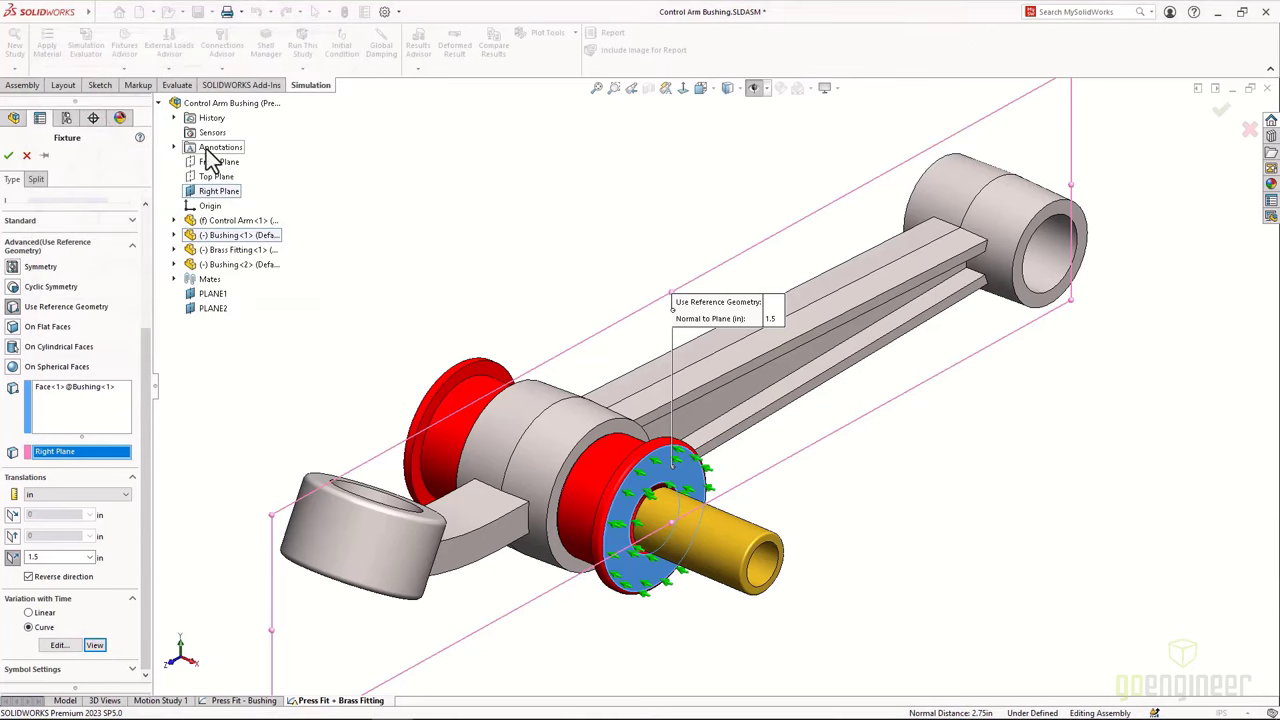
click(45, 155)
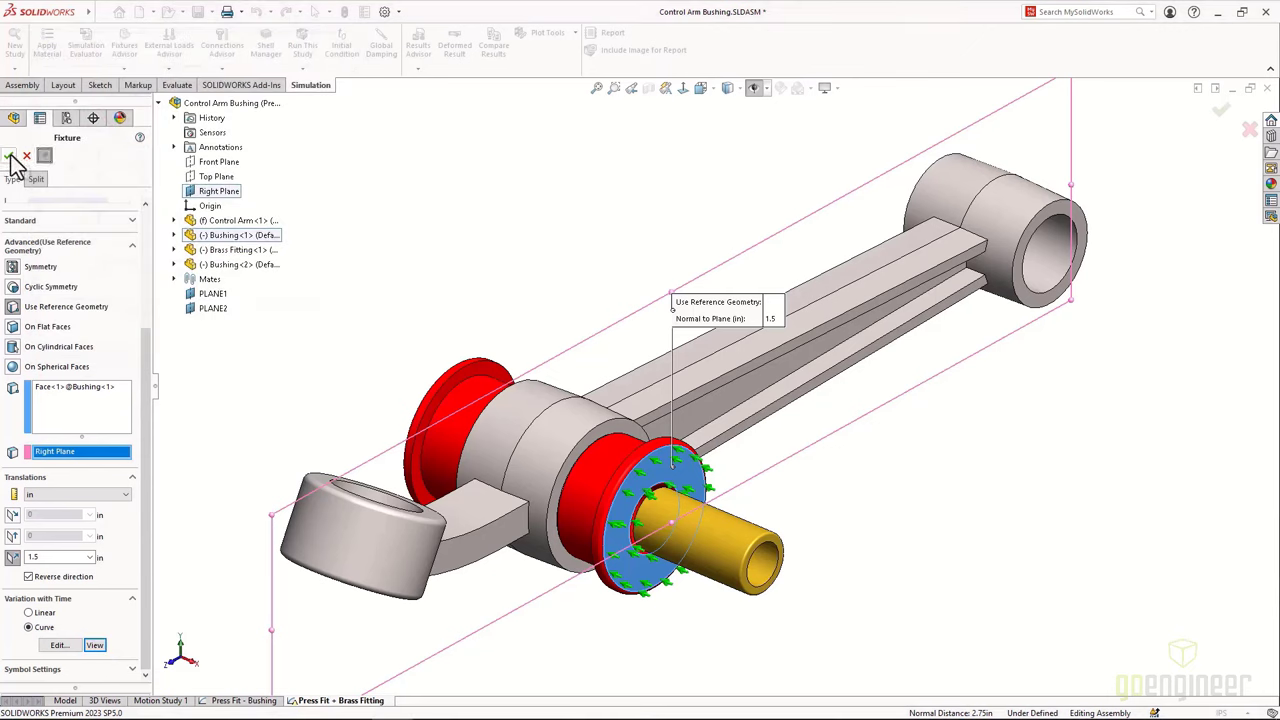
click(8, 155)
Define a 1.5 in displacement on Bushing<2>'s outer flange face, normal to the Right Plane, with reverse direction off
middle_drag(328, 419, 300, 490)
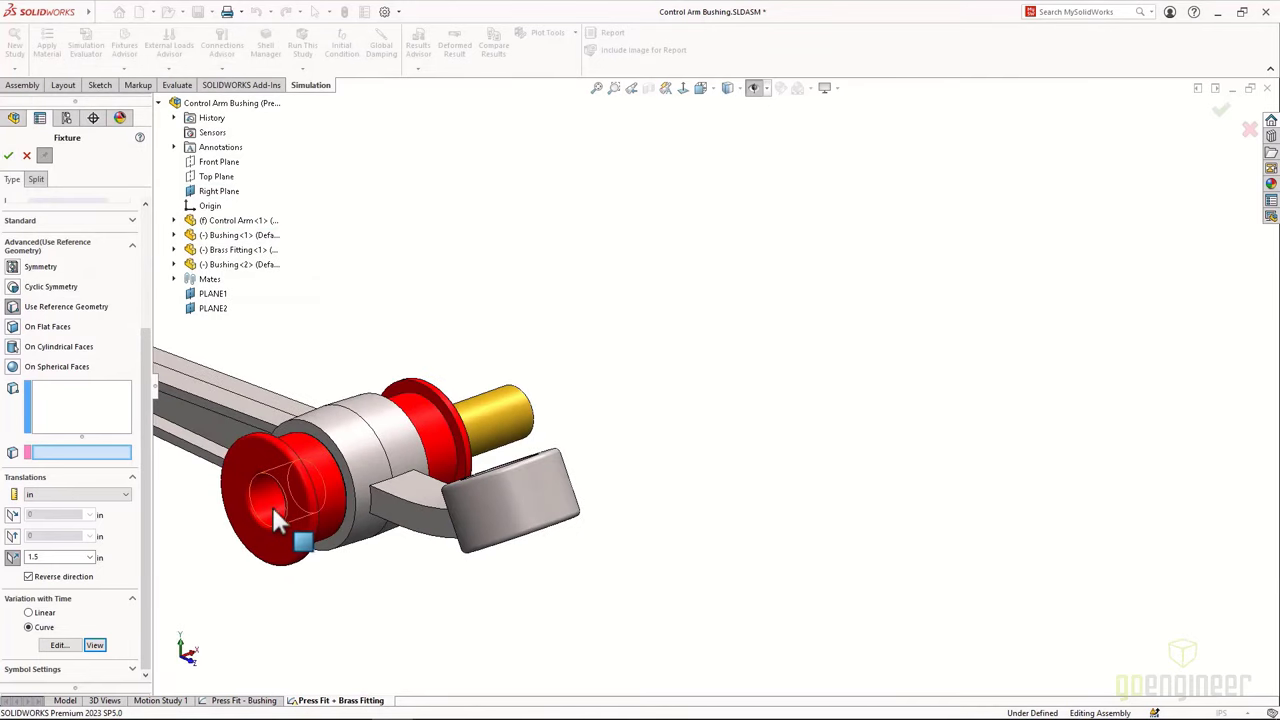
scroll(342, 531, up, 3)
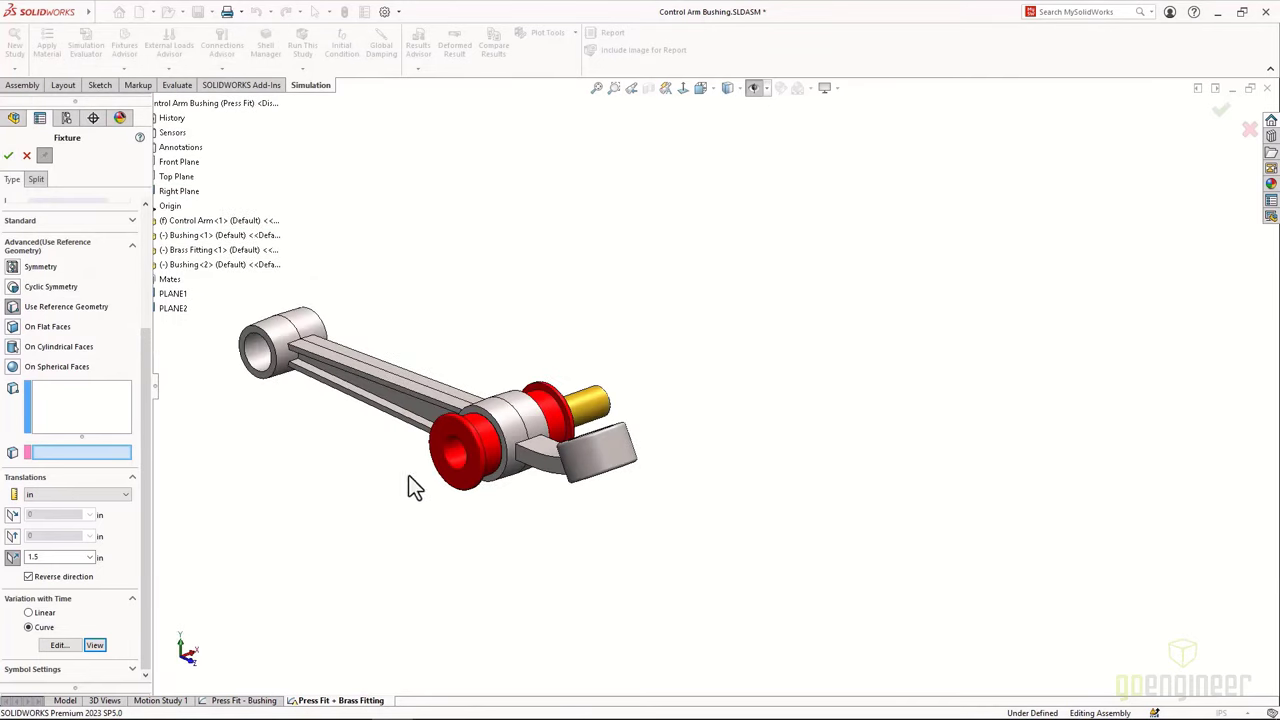
scroll(411, 474, down, 3)
scroll(542, 438, down, 2)
click(460, 405)
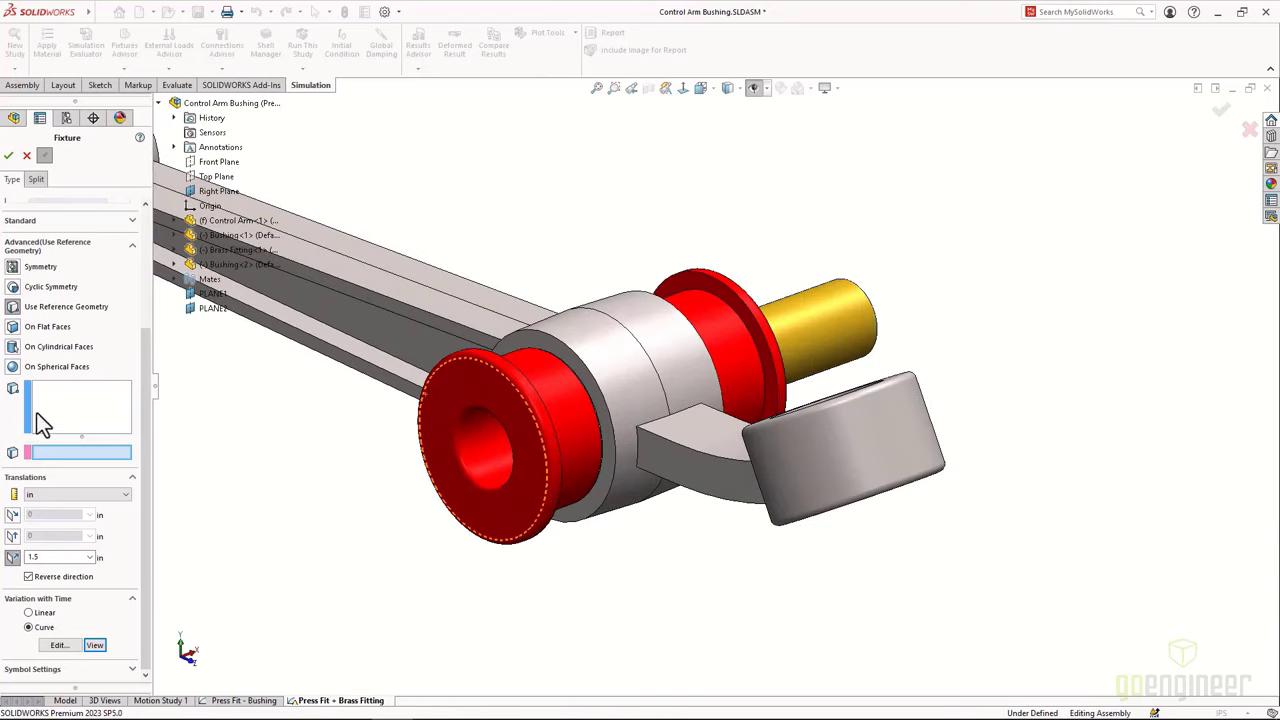
click(40, 412)
click(453, 389)
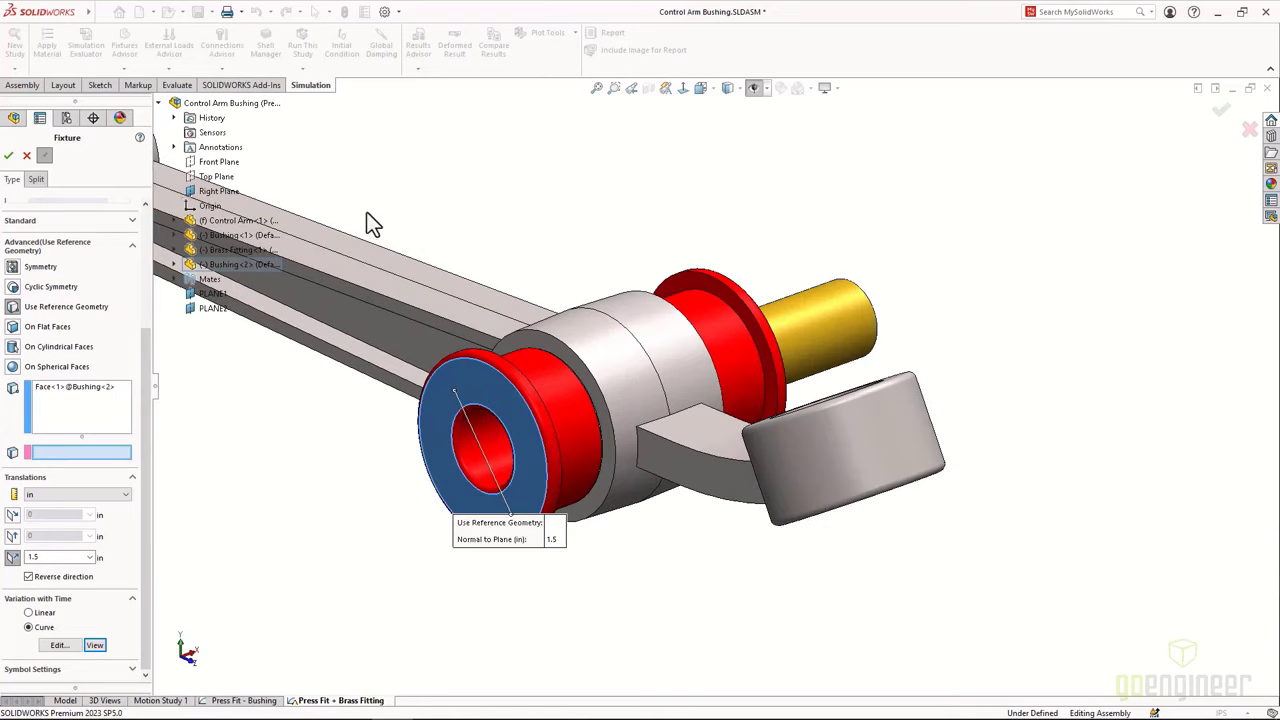
click(228, 190)
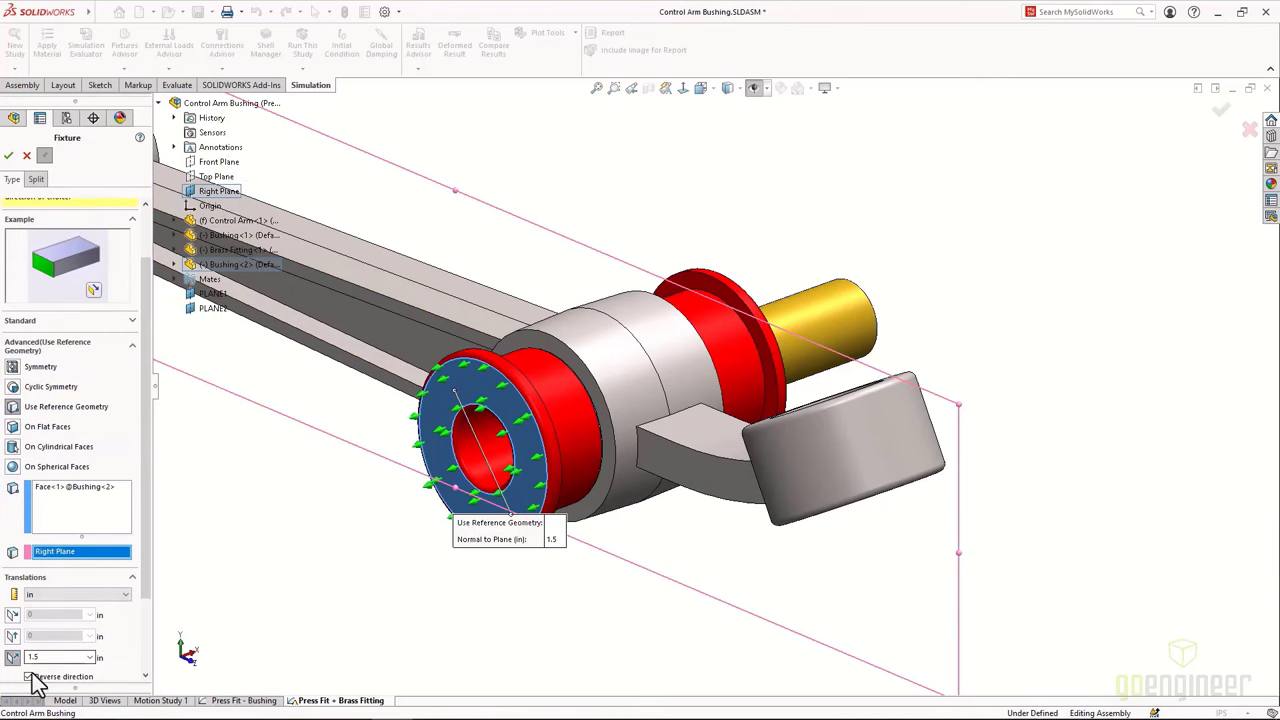
scroll(100, 620, down, 2)
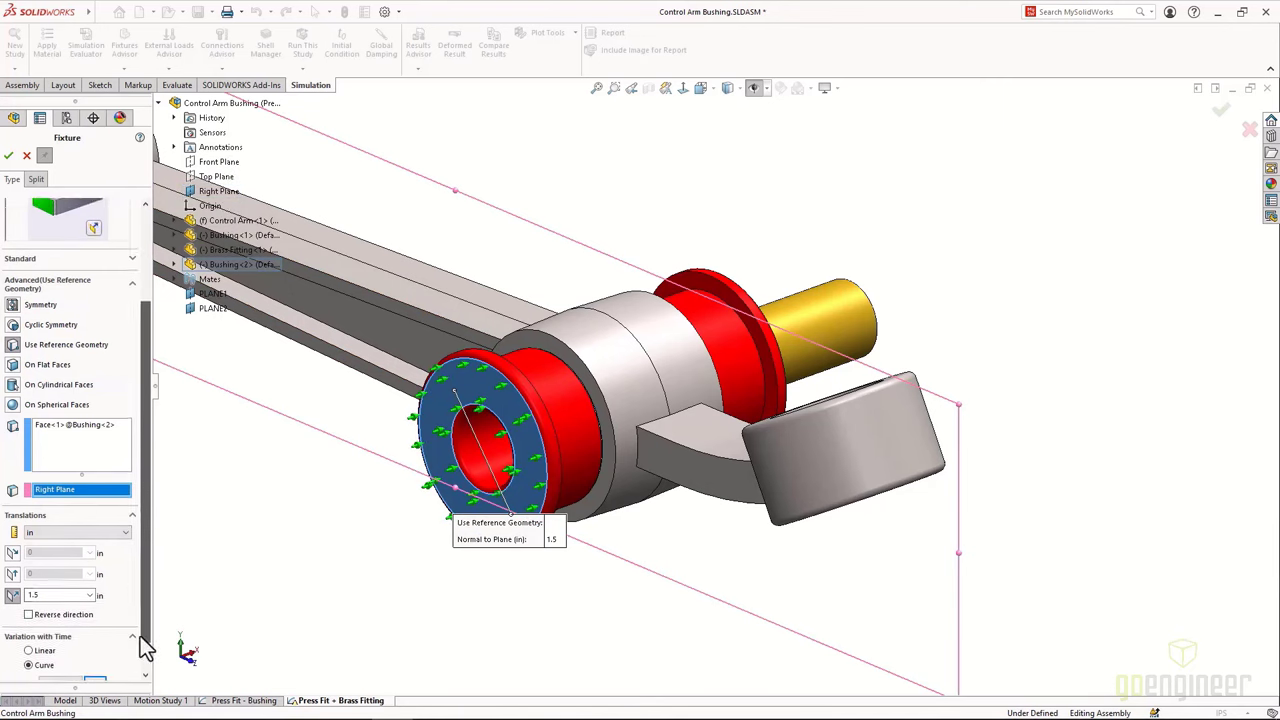
Check the time curve graph for the Bushing<2> displacement and apply the fixture
click(94, 650)
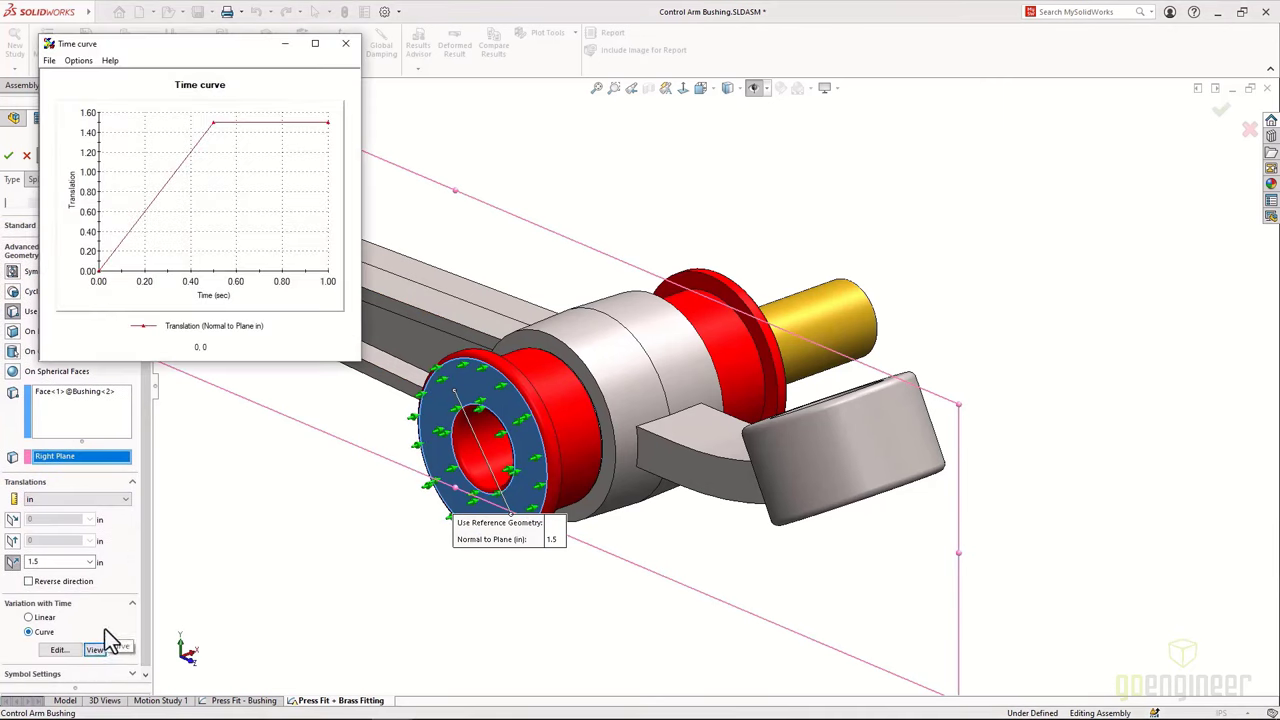
click(345, 43)
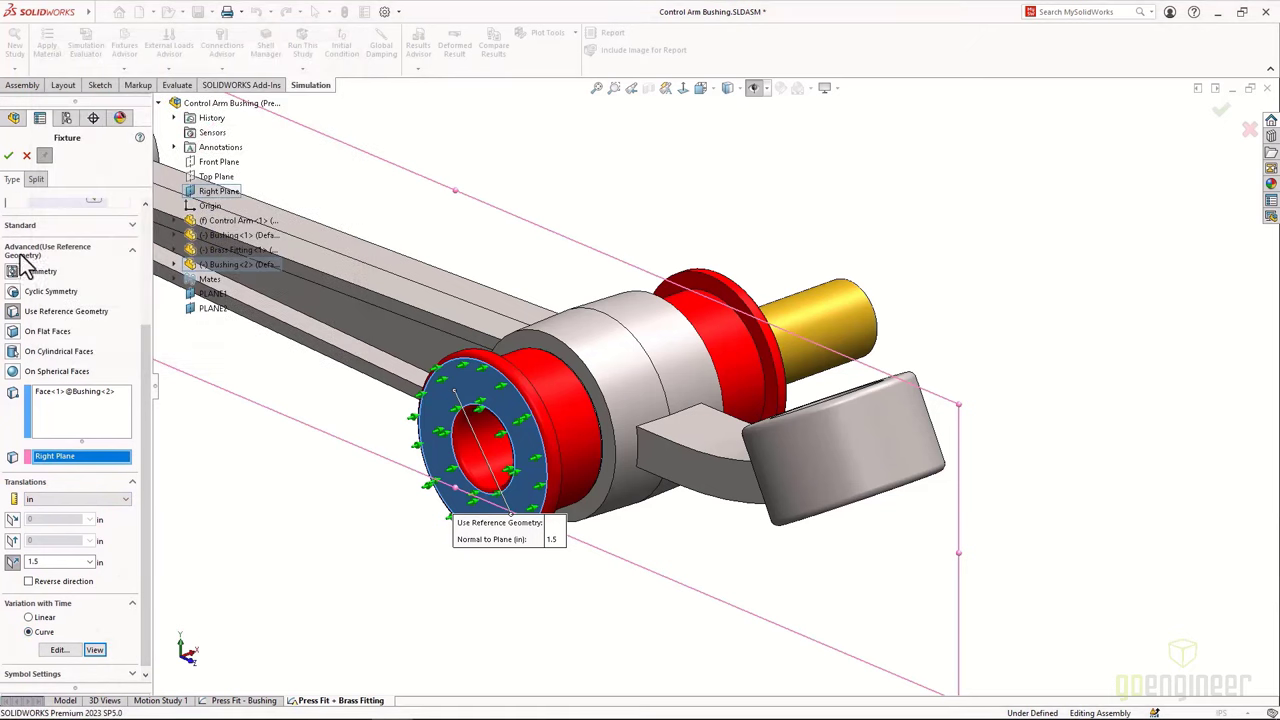
click(8, 157)
Define a 3 in reversed displacement on the brass fitting's outer end face, normal to the Right Plane
middle_drag(910, 362, 800, 372)
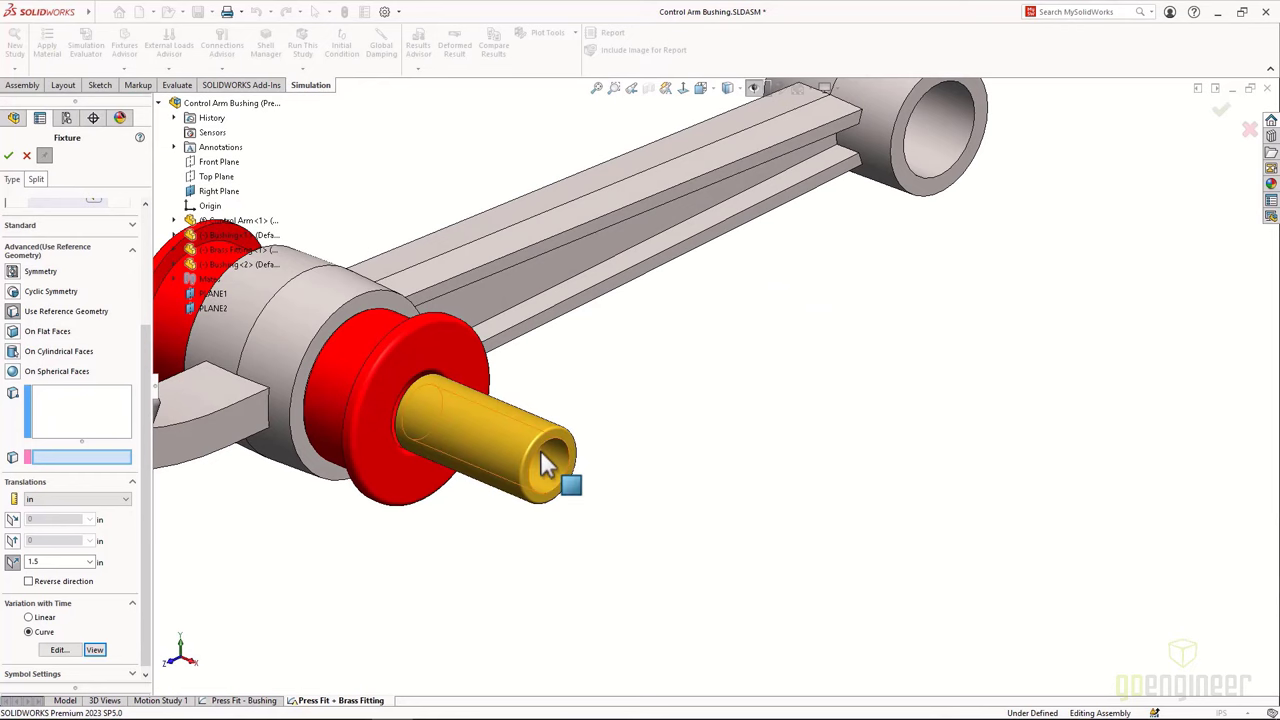
click(56, 406)
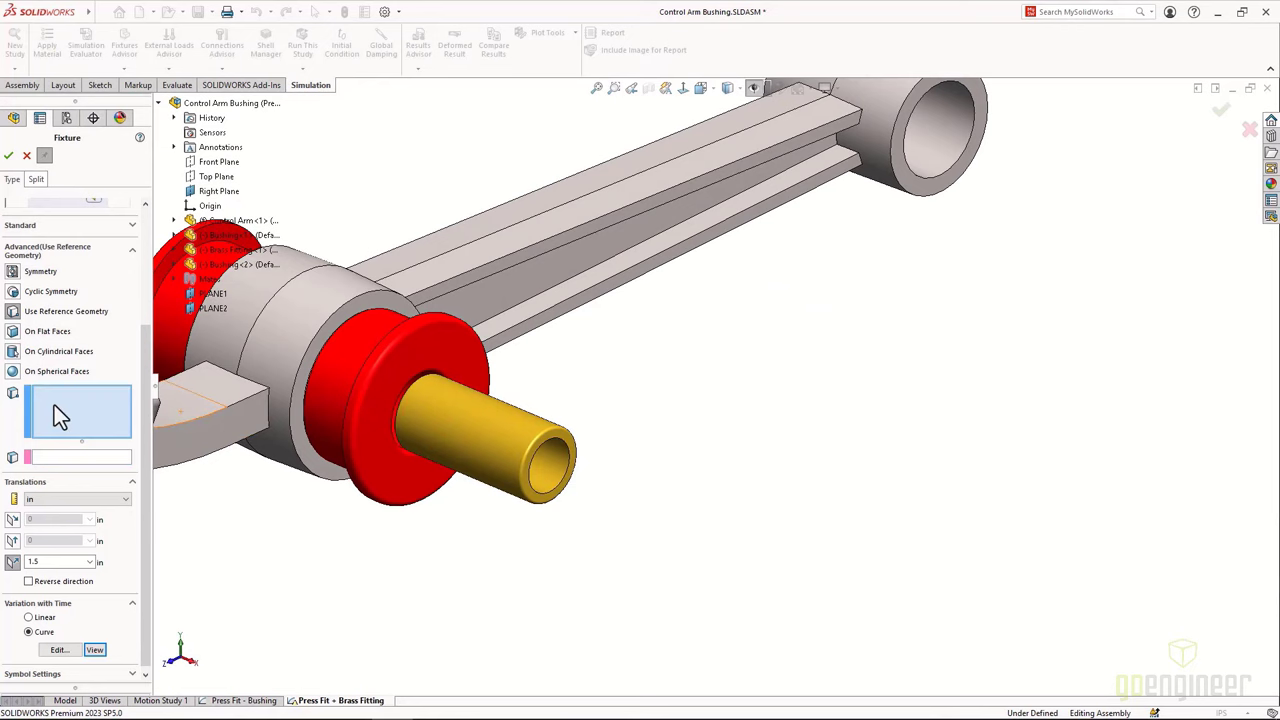
scroll(566, 441, down, 2)
click(567, 437)
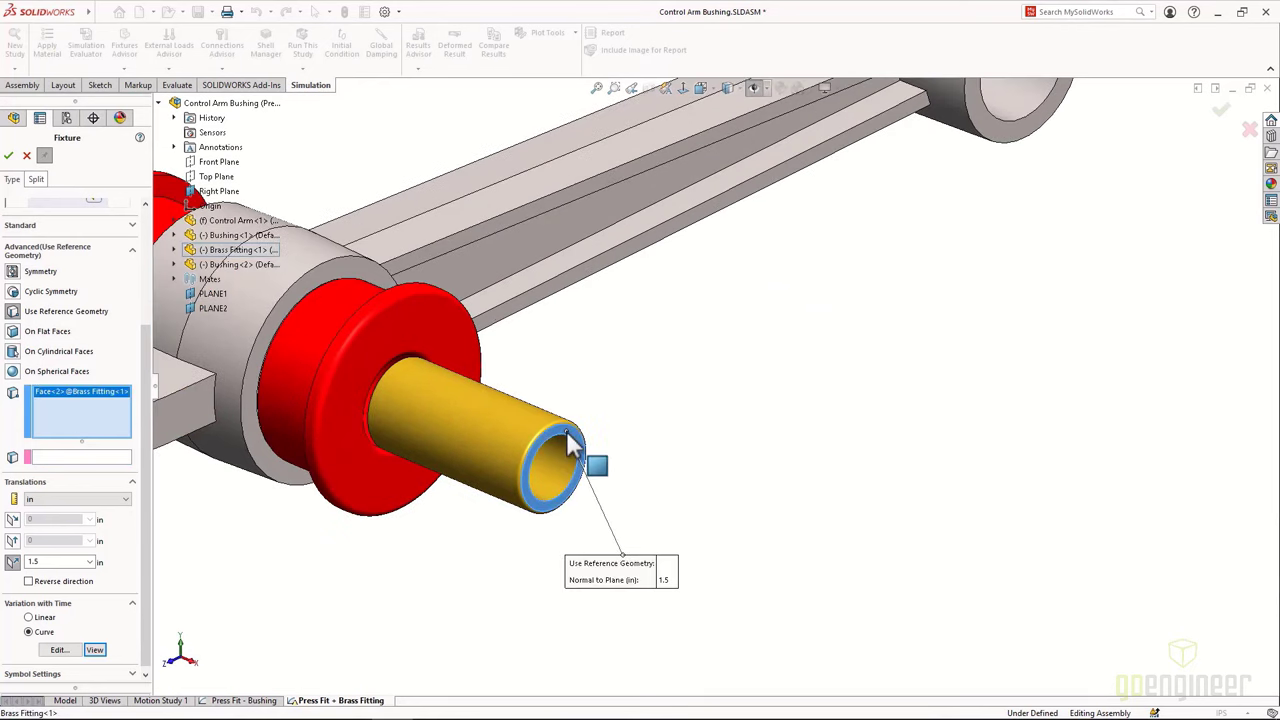
click(236, 193)
click(67, 678)
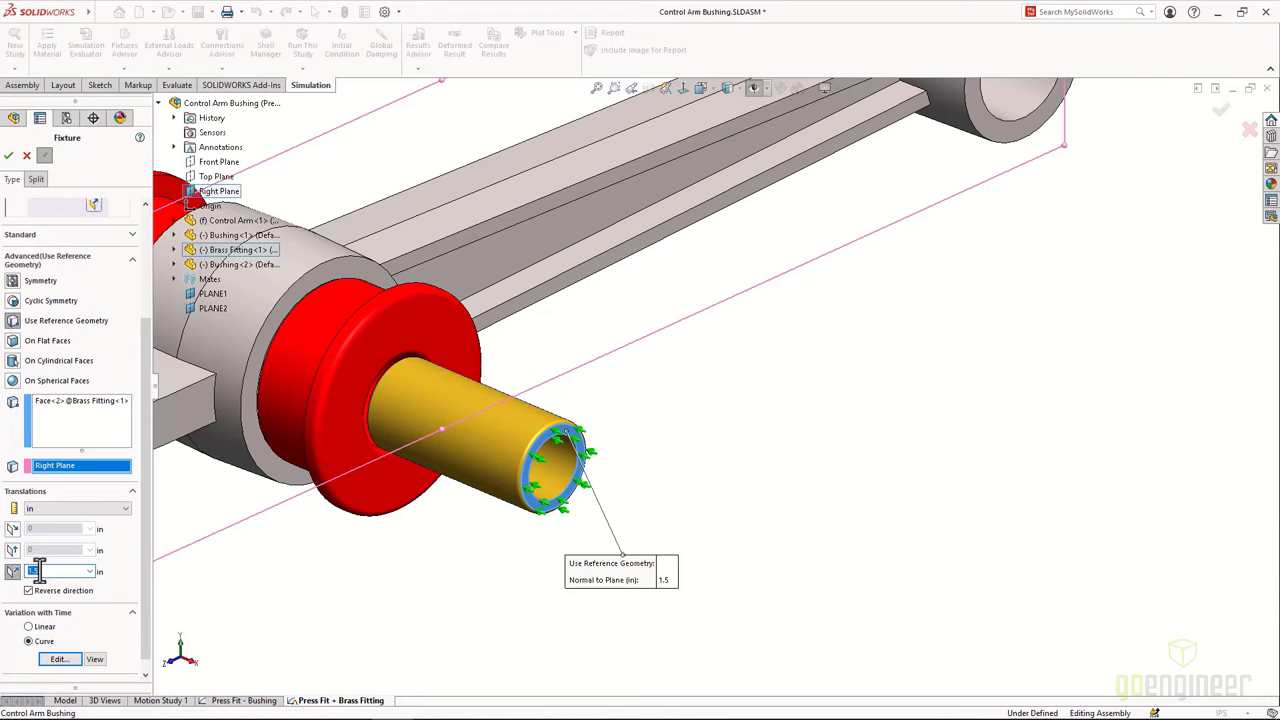
text(3)
Set the Y value of the time curve's second point to 0.5, review the graph, and finish the brass fitting's fixture
click(58, 660)
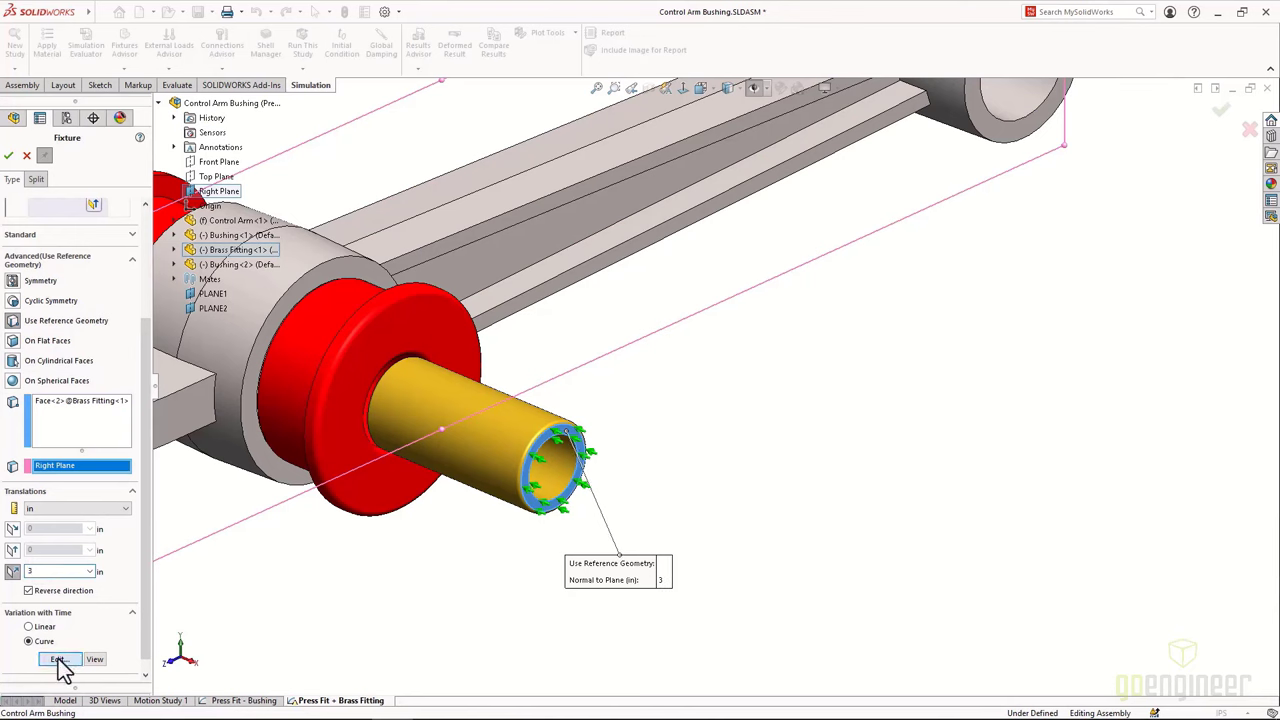
click(623, 386)
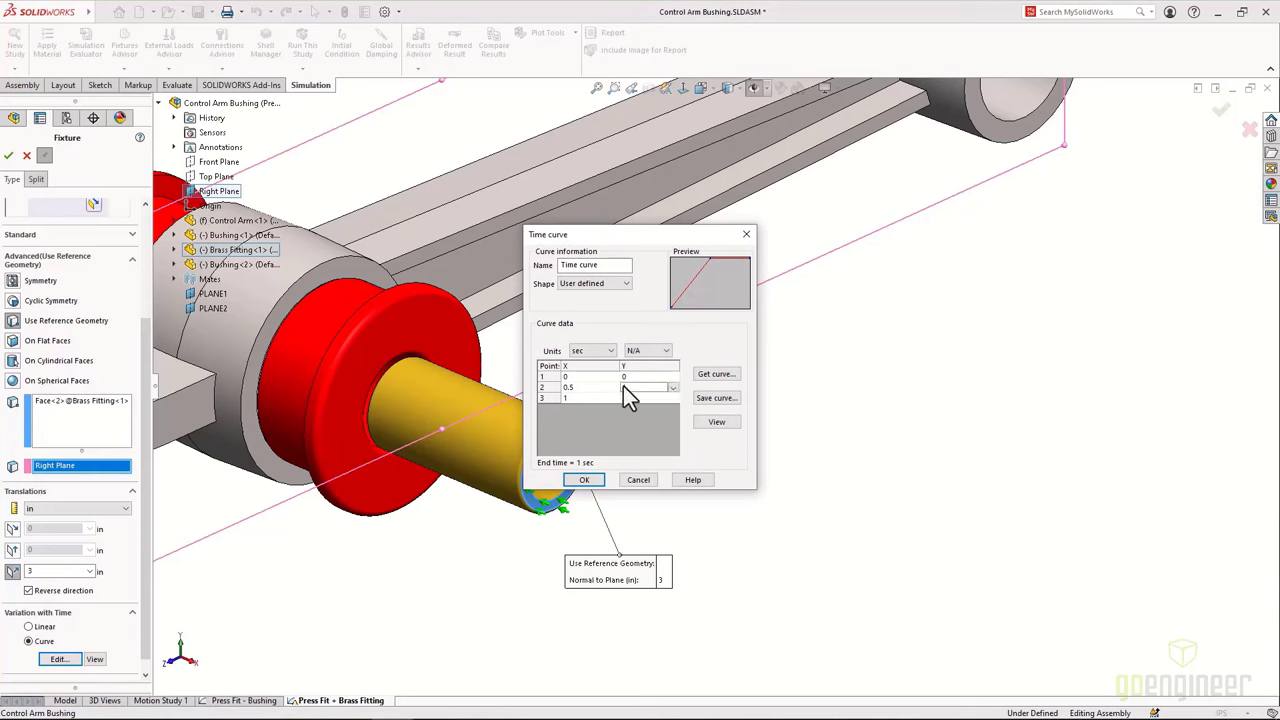
text(.5)
click(598, 477)
click(94, 660)
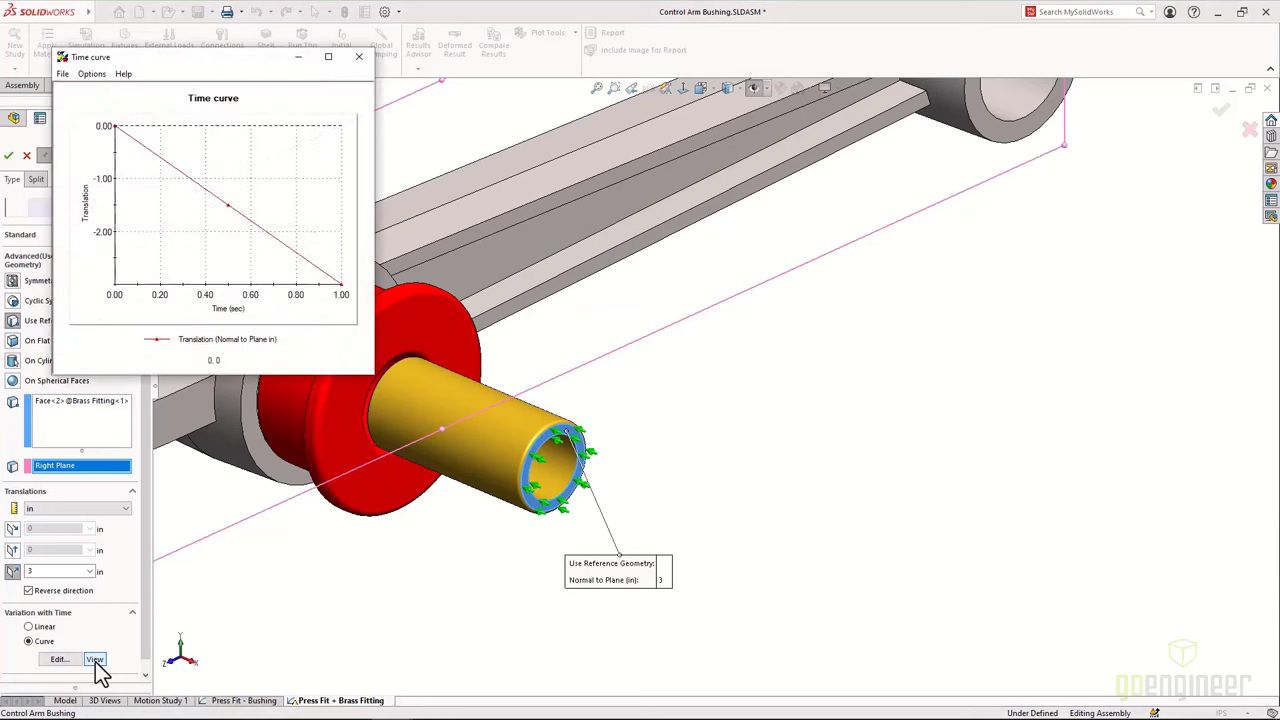
click(360, 57)
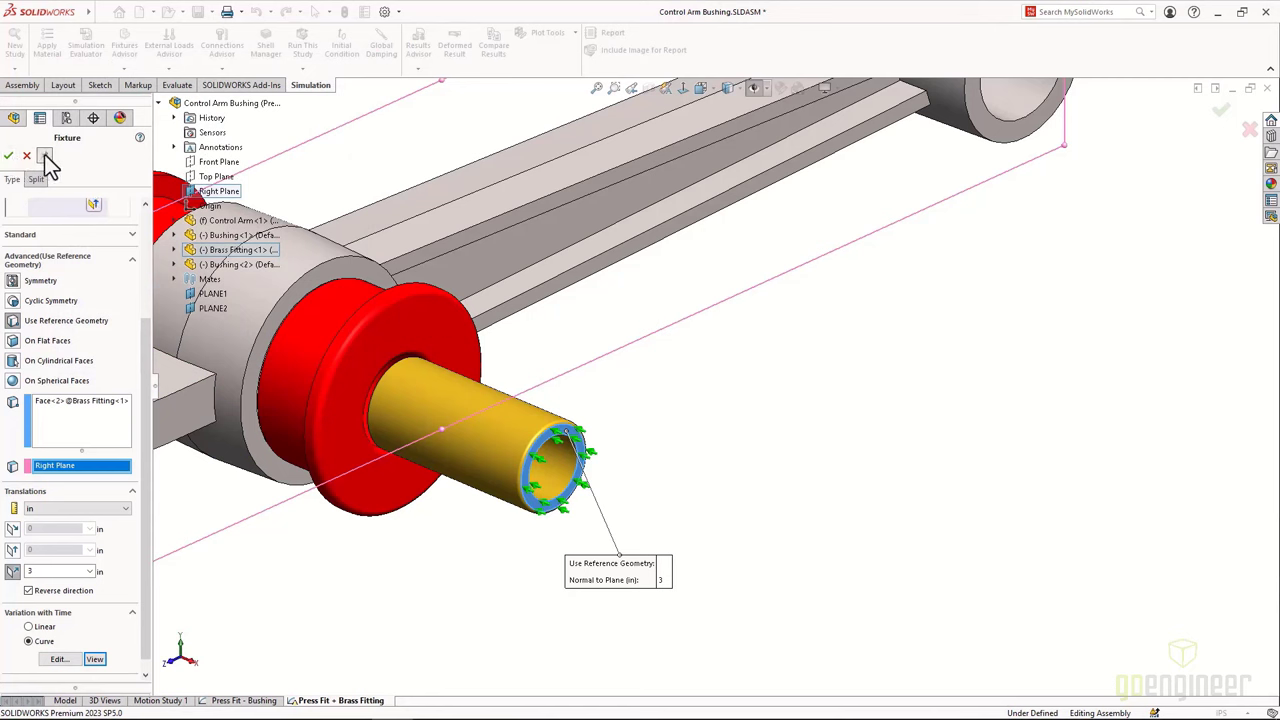
click(8, 156)
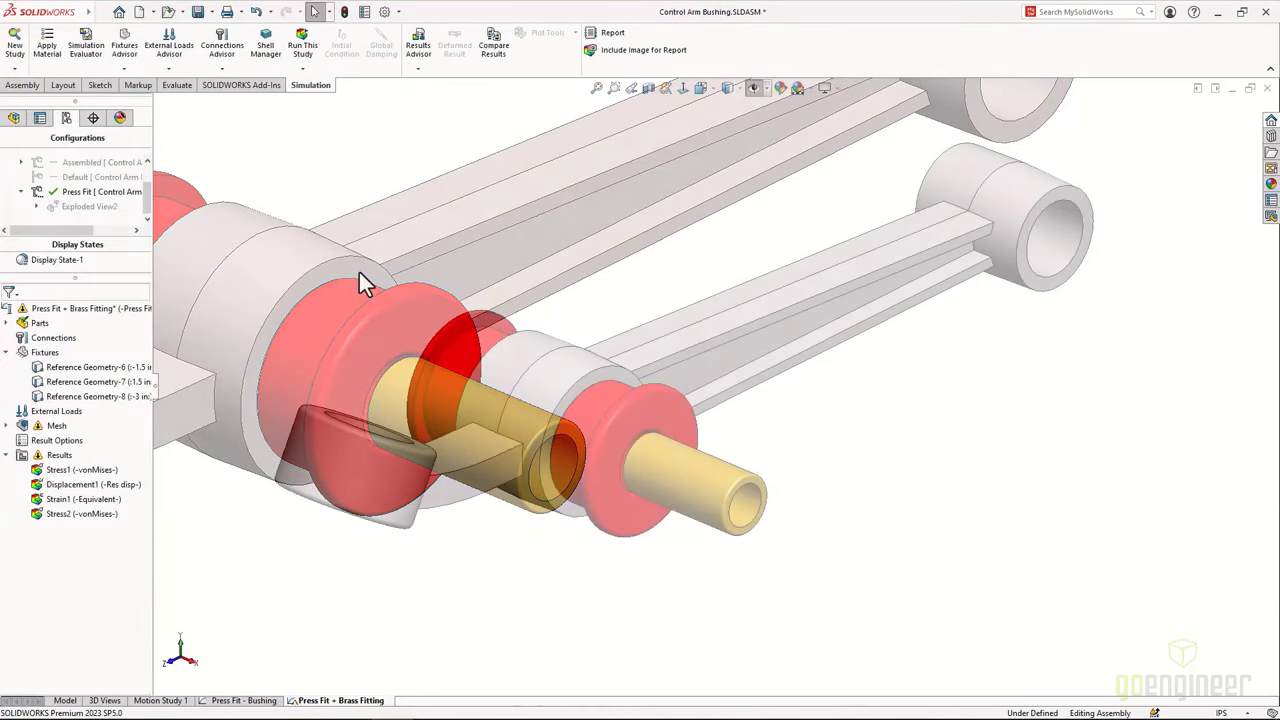
Add an On Cylindrical Faces fixture with 0 rad circumferential translation to the flange rims of Bushing<2> and Bushing<1>
right_click(40, 353)
click(87, 413)
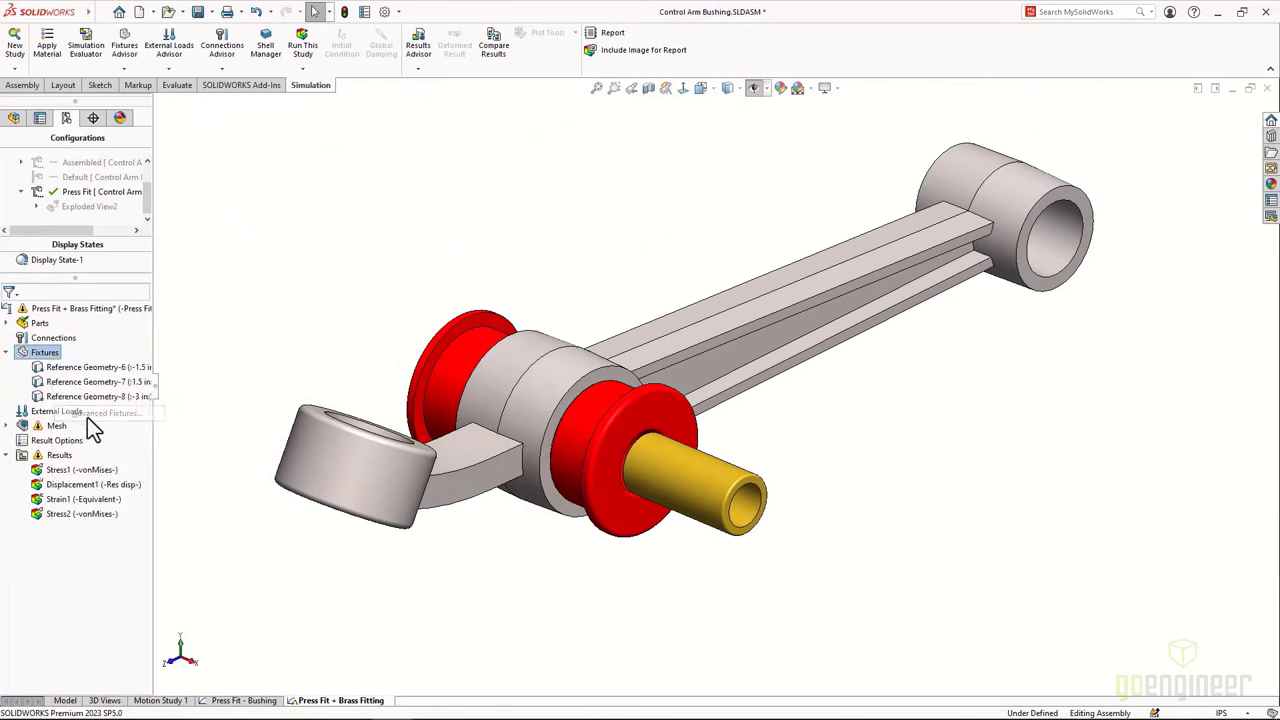
click(33, 435)
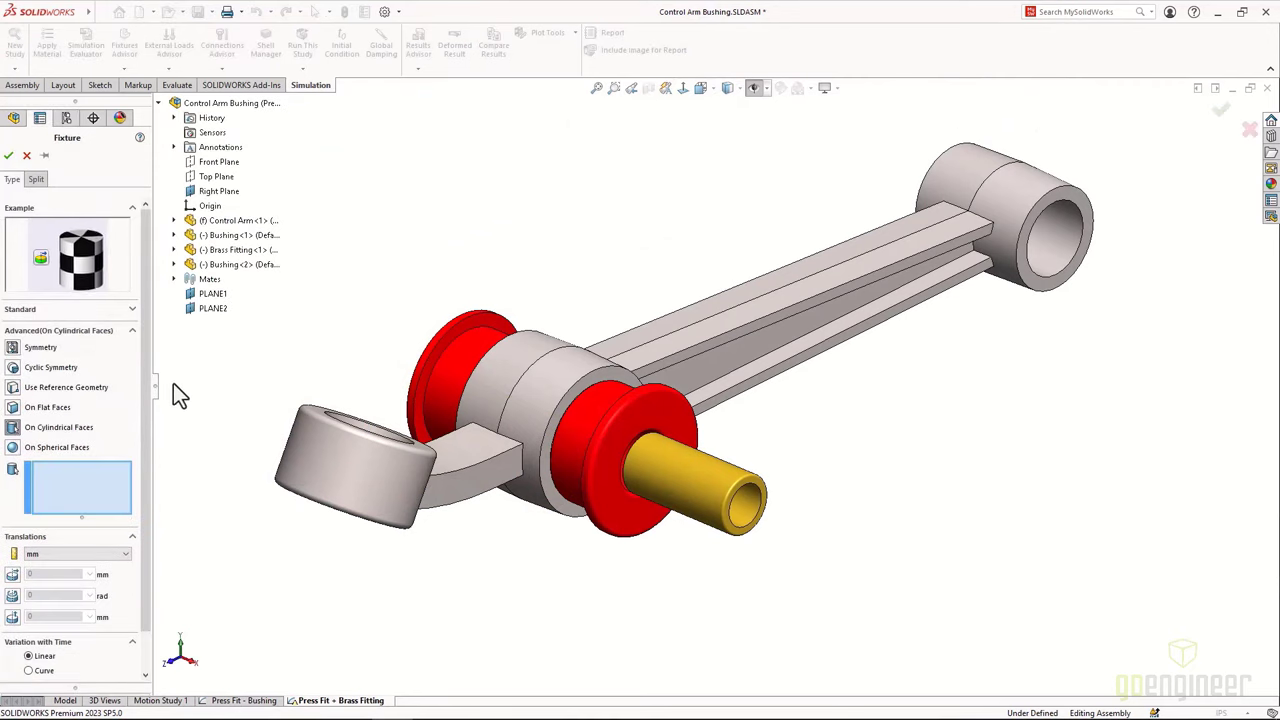
scroll(365, 345, down, 5)
click(541, 360)
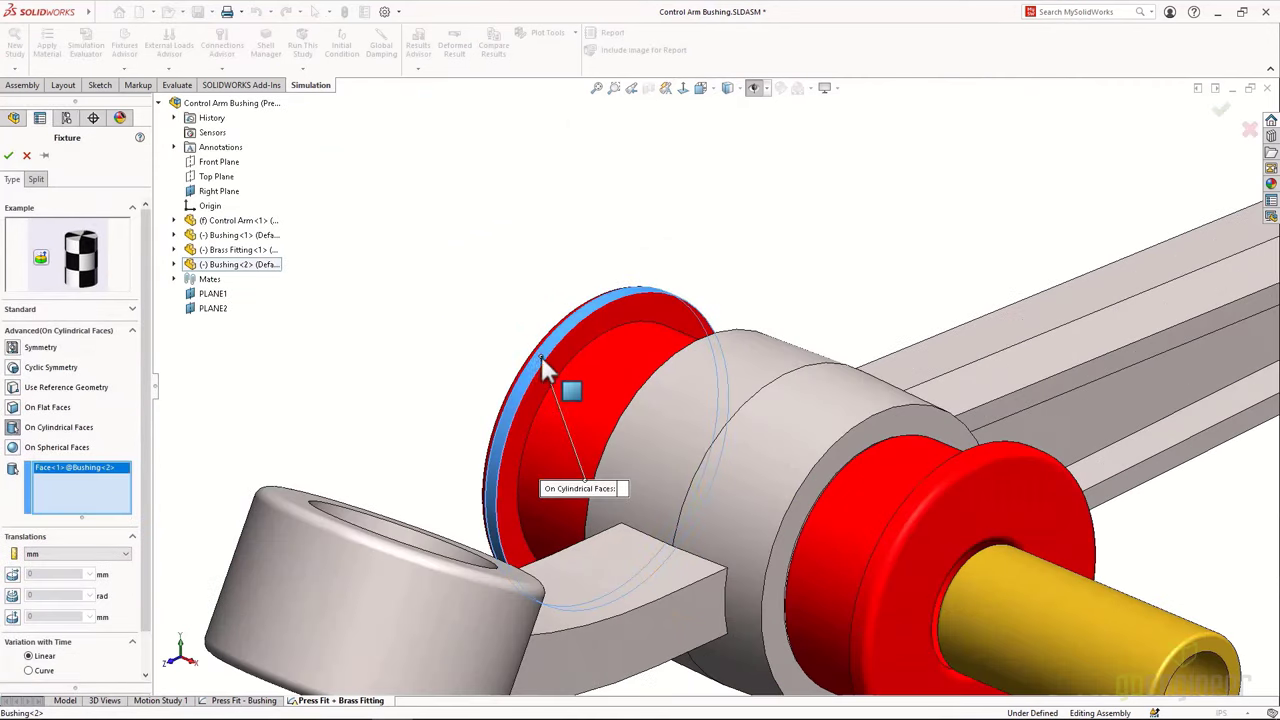
click(940, 520)
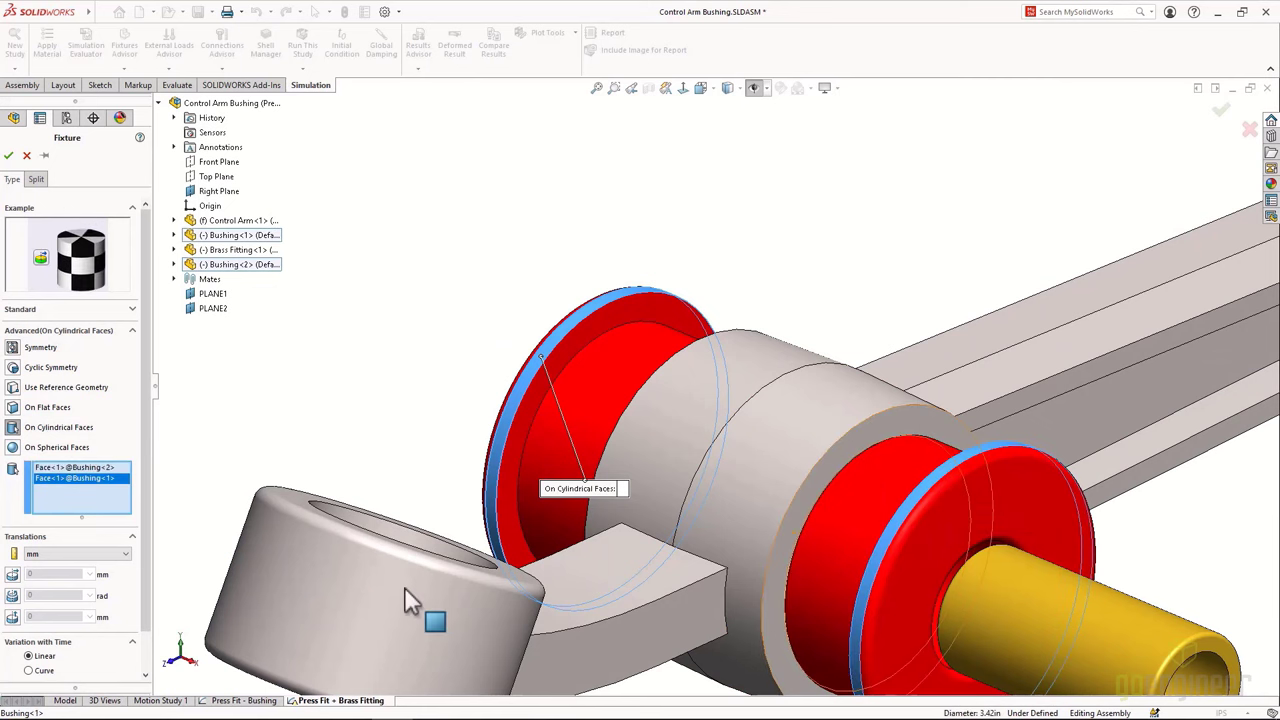
click(13, 596)
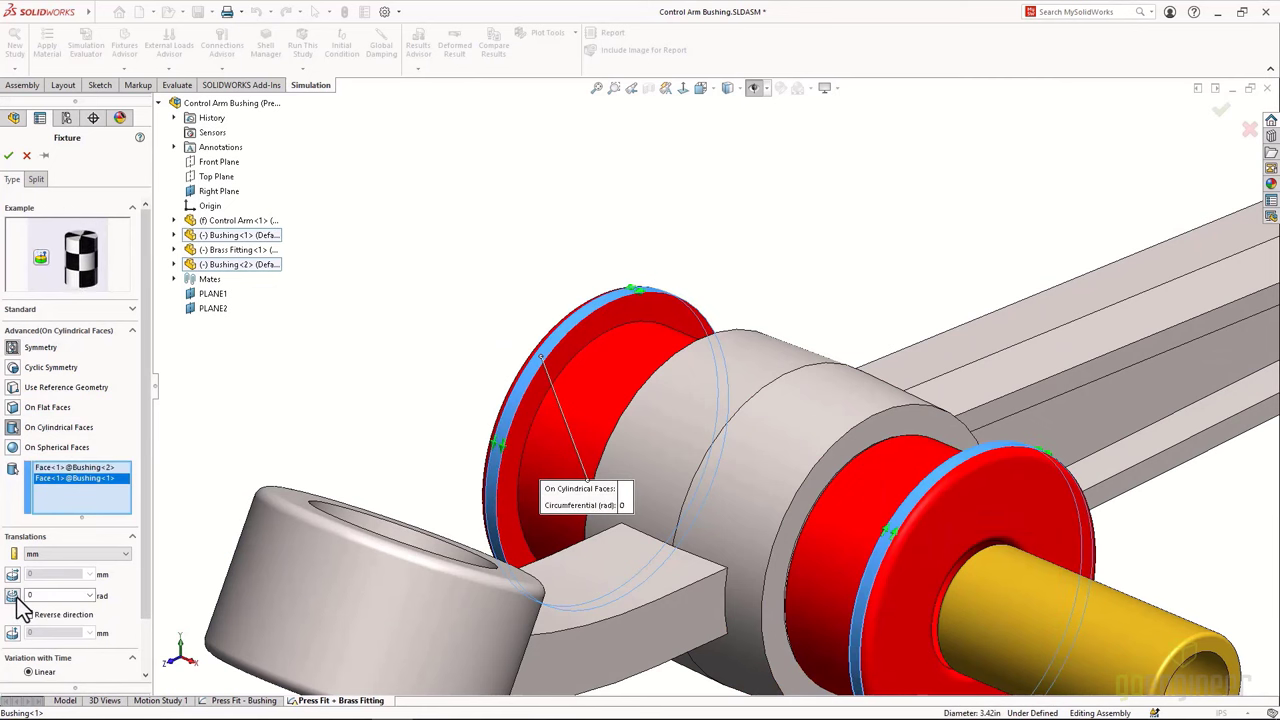
click(8, 155)
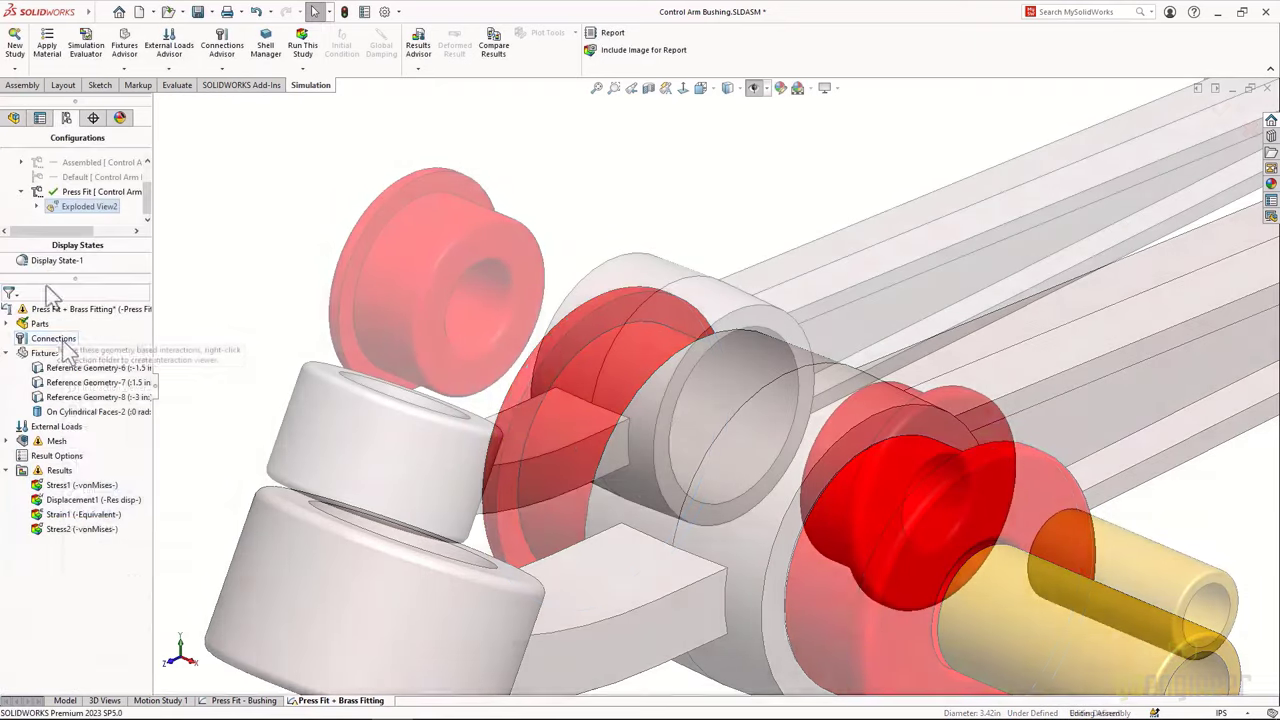
In the exploded view, define local contact between Bushing<1>'s outer cylinder and lead-in edge faces and the control arm bore, with friction coefficient 0.05
right_click(62, 348)
click(82, 350)
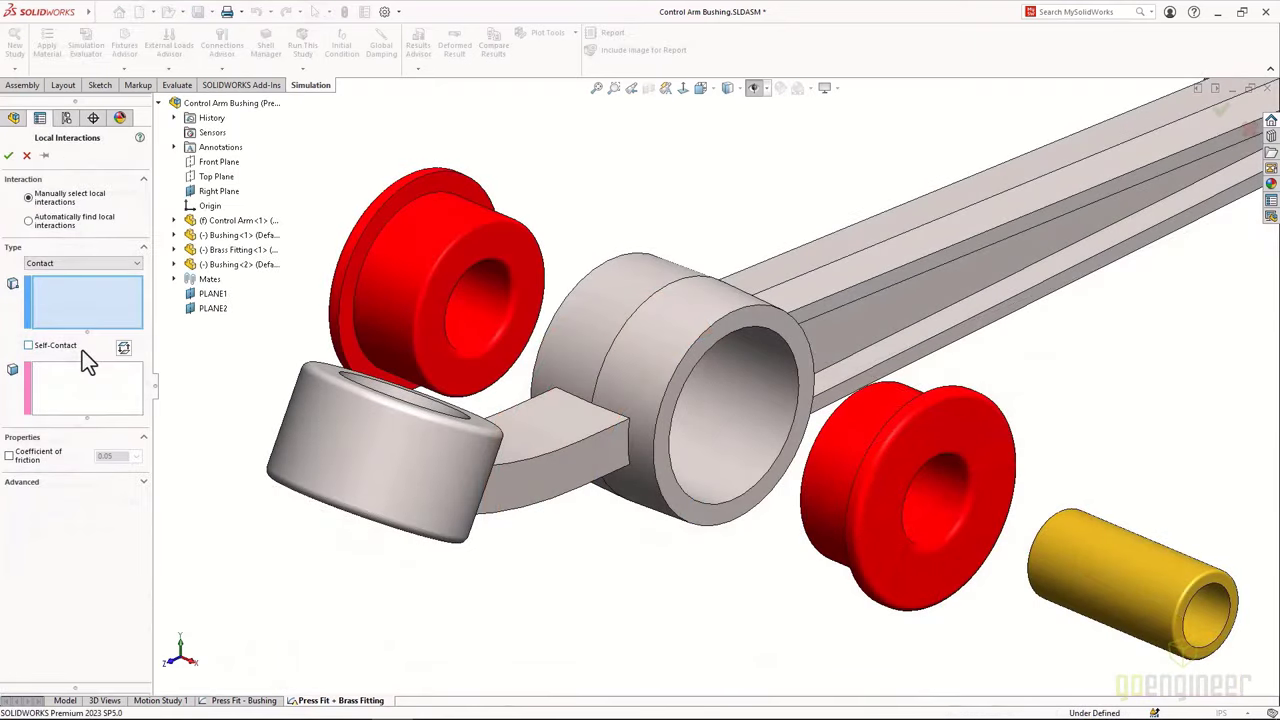
click(45, 156)
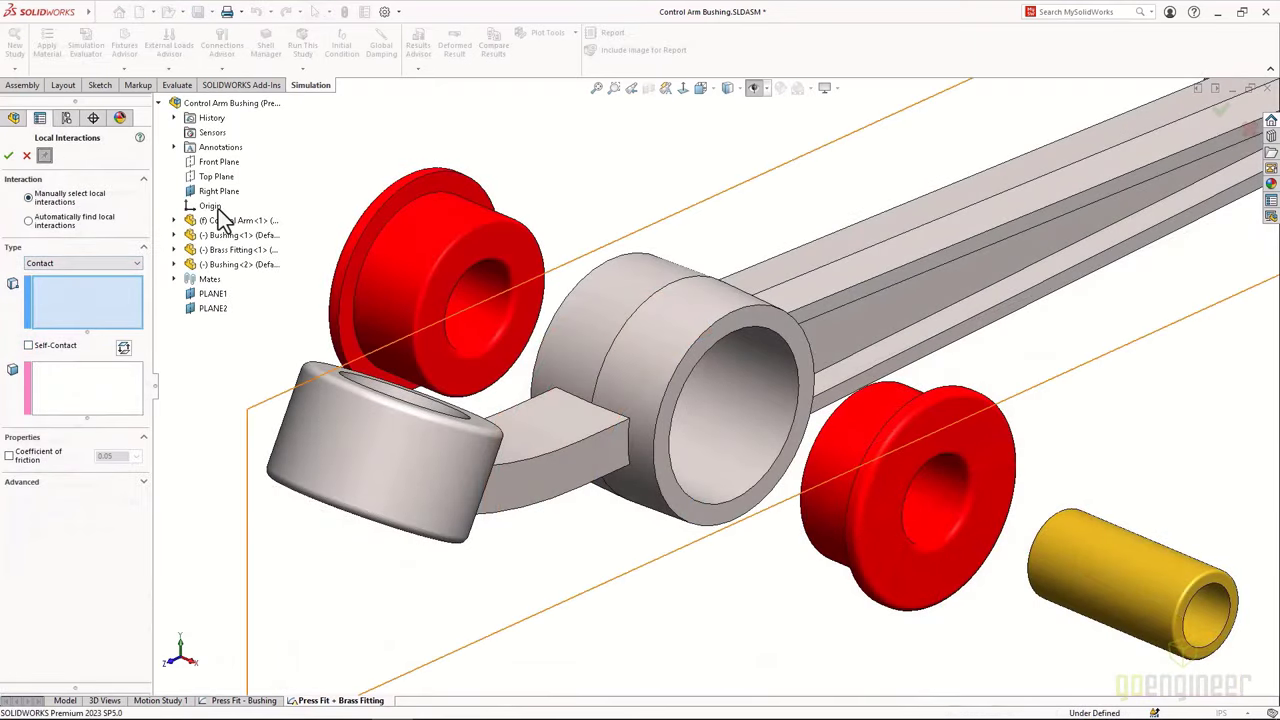
scroll(860, 397, down, 4)
click(830, 400)
middle_drag(796, 388, 805, 403)
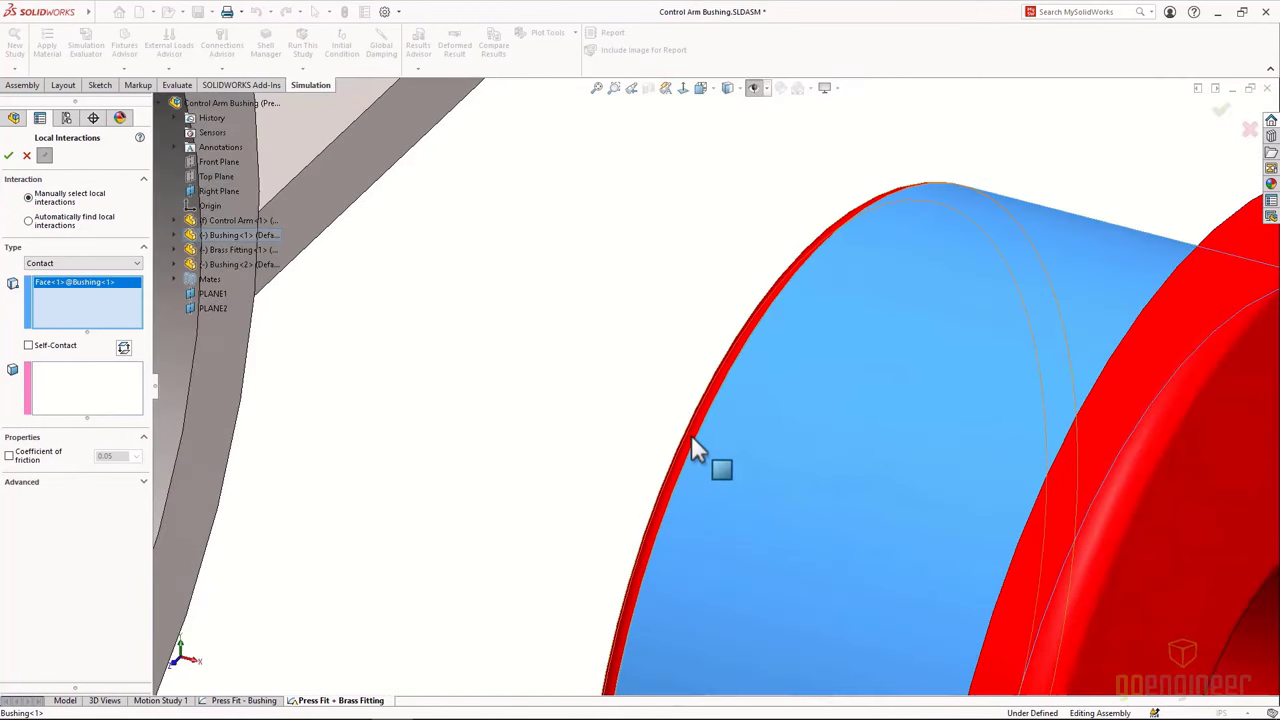
click(694, 436)
scroll(694, 434, up, 5)
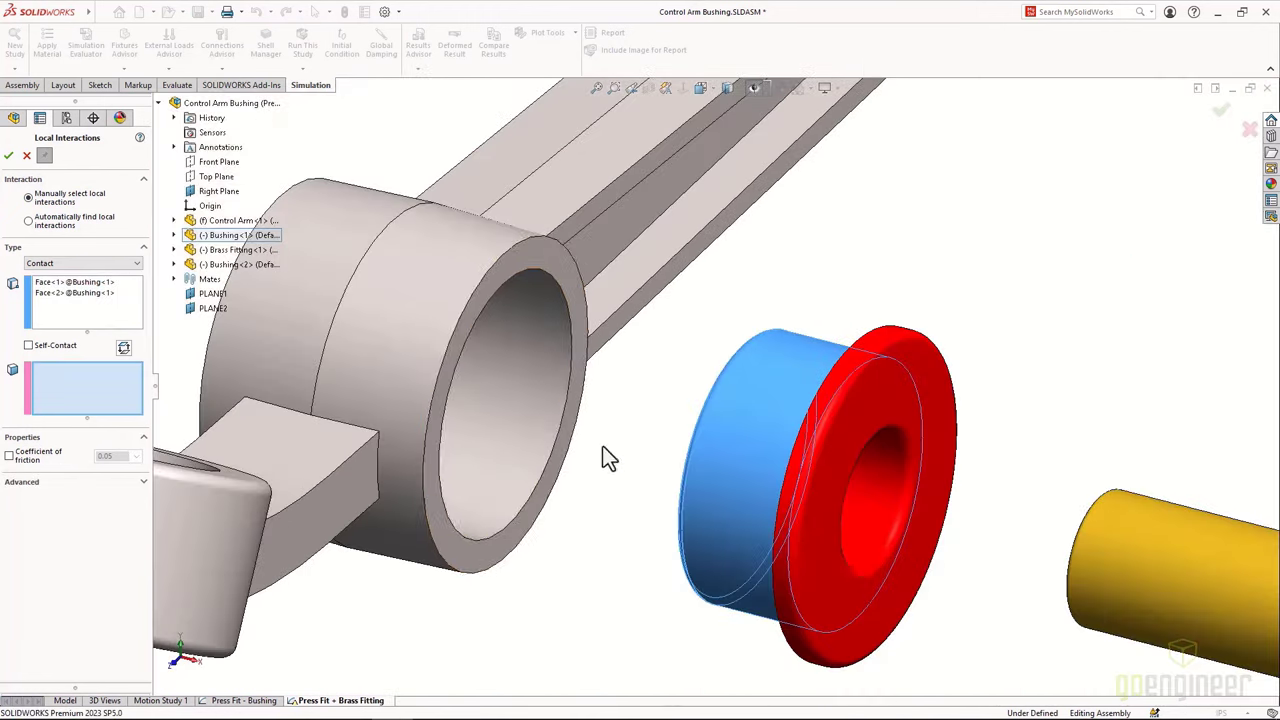
click(503, 432)
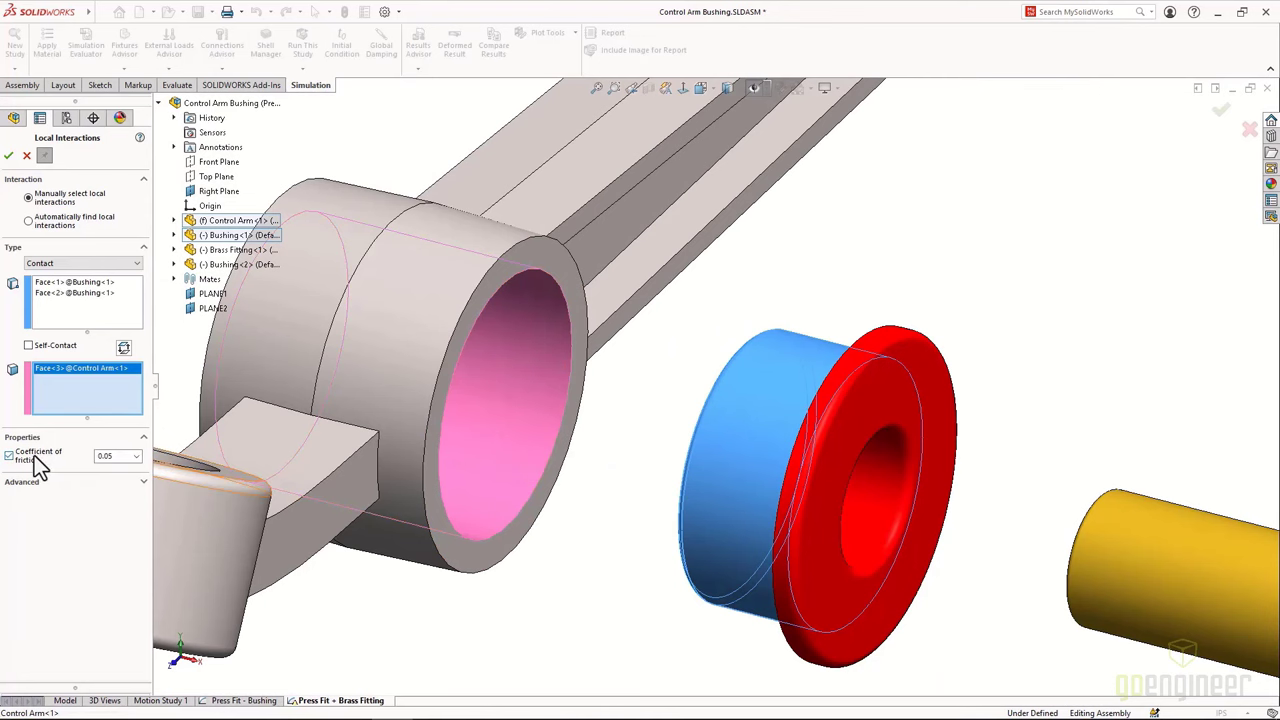
click(10, 157)
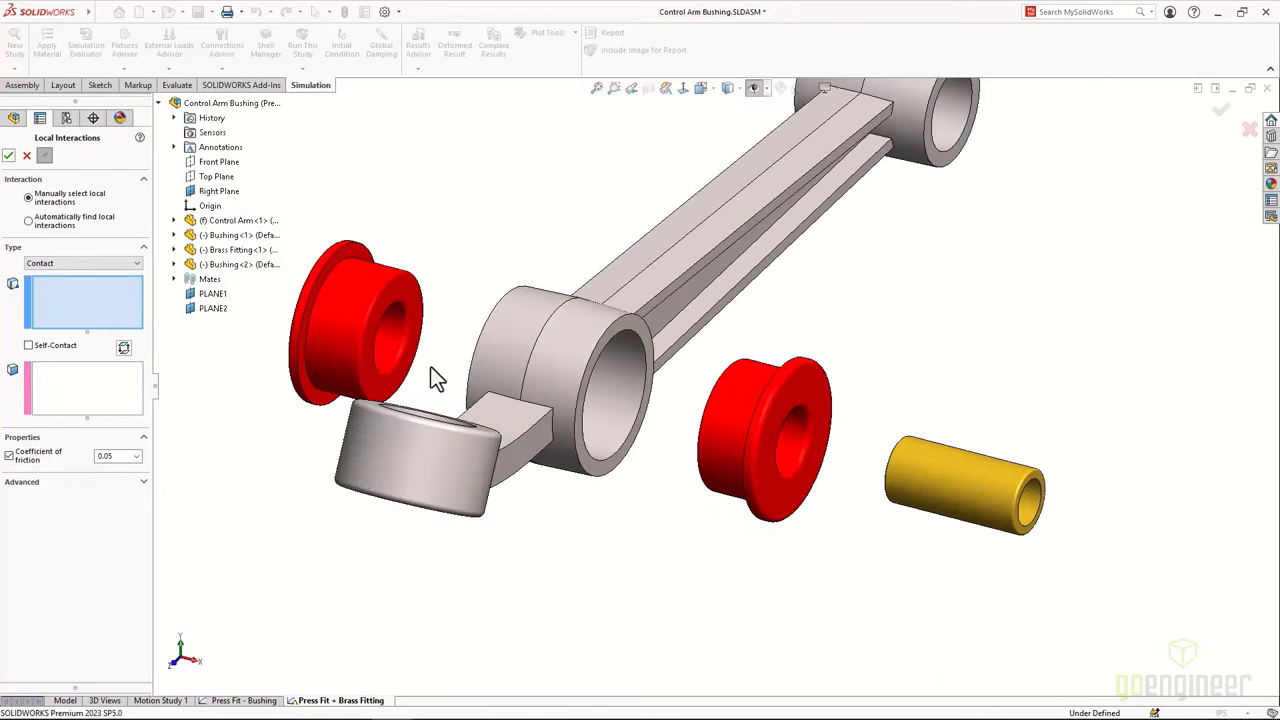
Define local contact between Bushing<2>'s outer cylinder and lead-in edge faces and the control arm bore, with friction coefficient 0.05
scroll(405, 295, up, 3)
click(412, 287)
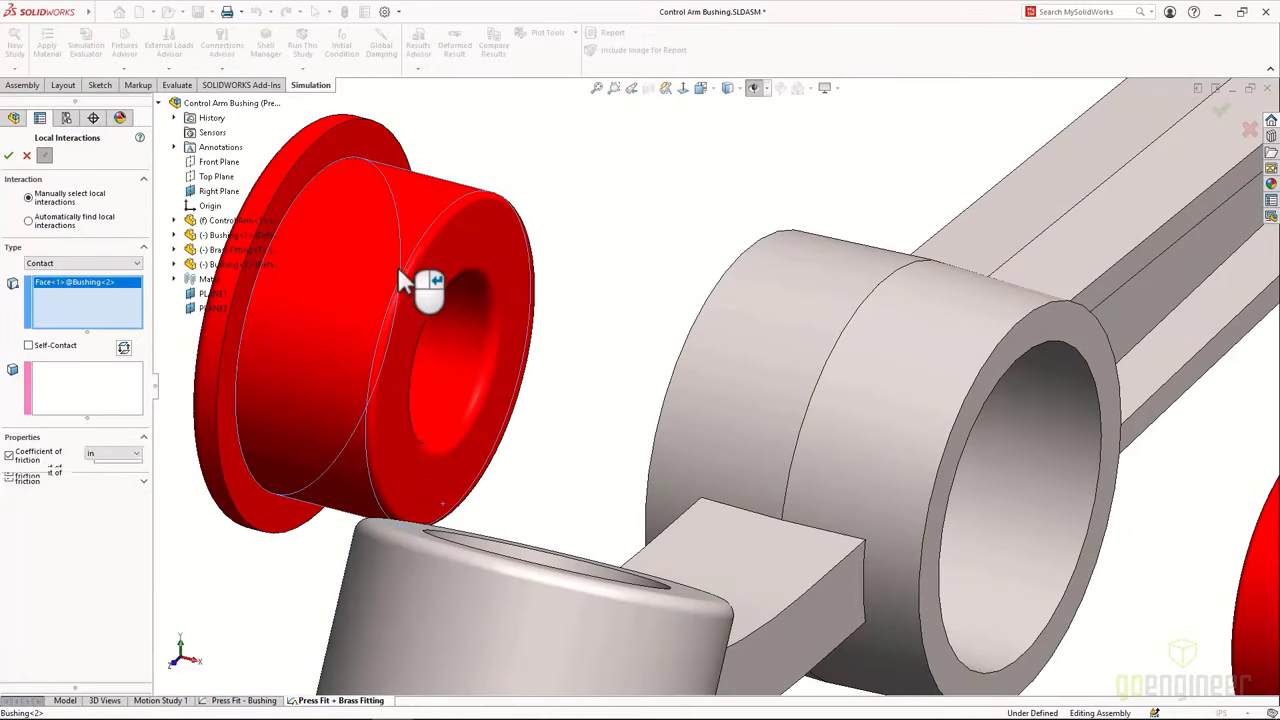
scroll(430, 292, up, 2)
click(425, 293)
right_click(425, 293)
middle_drag(523, 323, 920, 271)
click(908, 267)
right_click(908, 267)
Define local contact between the brass fitting's rounded end edge and outer cylinder faces and Bushing<1>'s bore and bore lead-in faces, with friction coefficient 0.05
scroll(943, 234, down, 5)
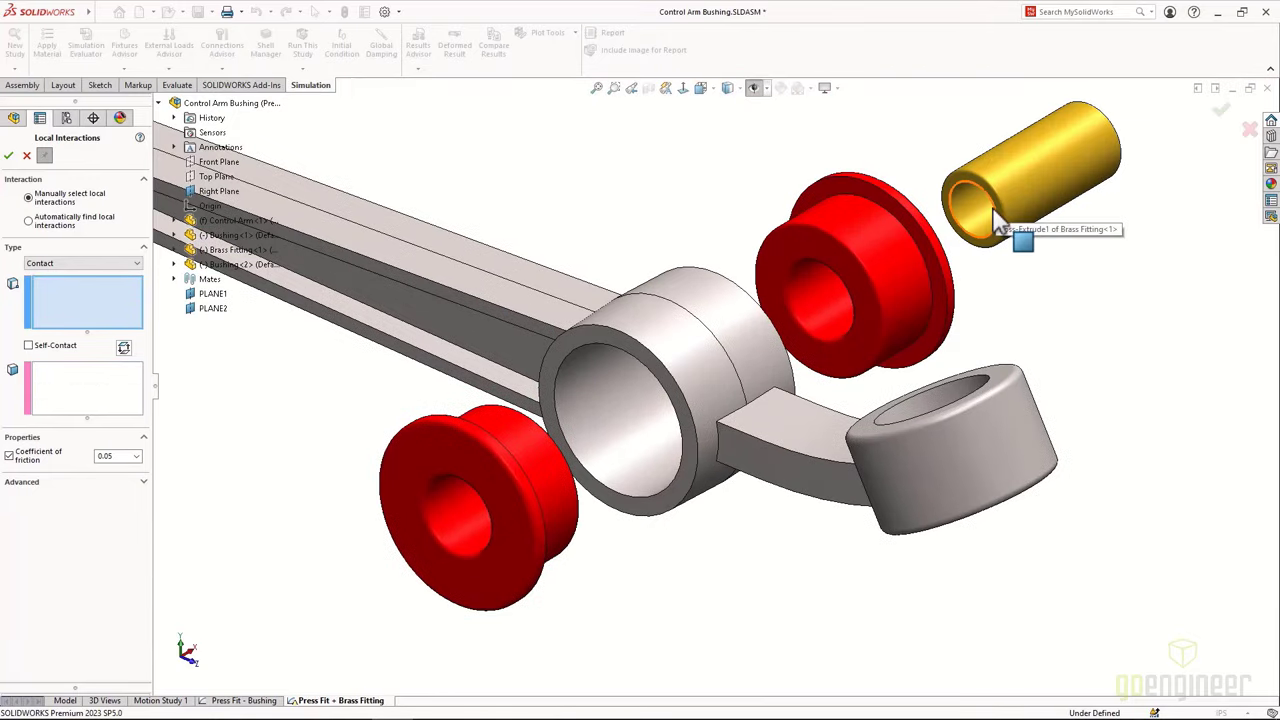
scroll(1000, 195, up, 3)
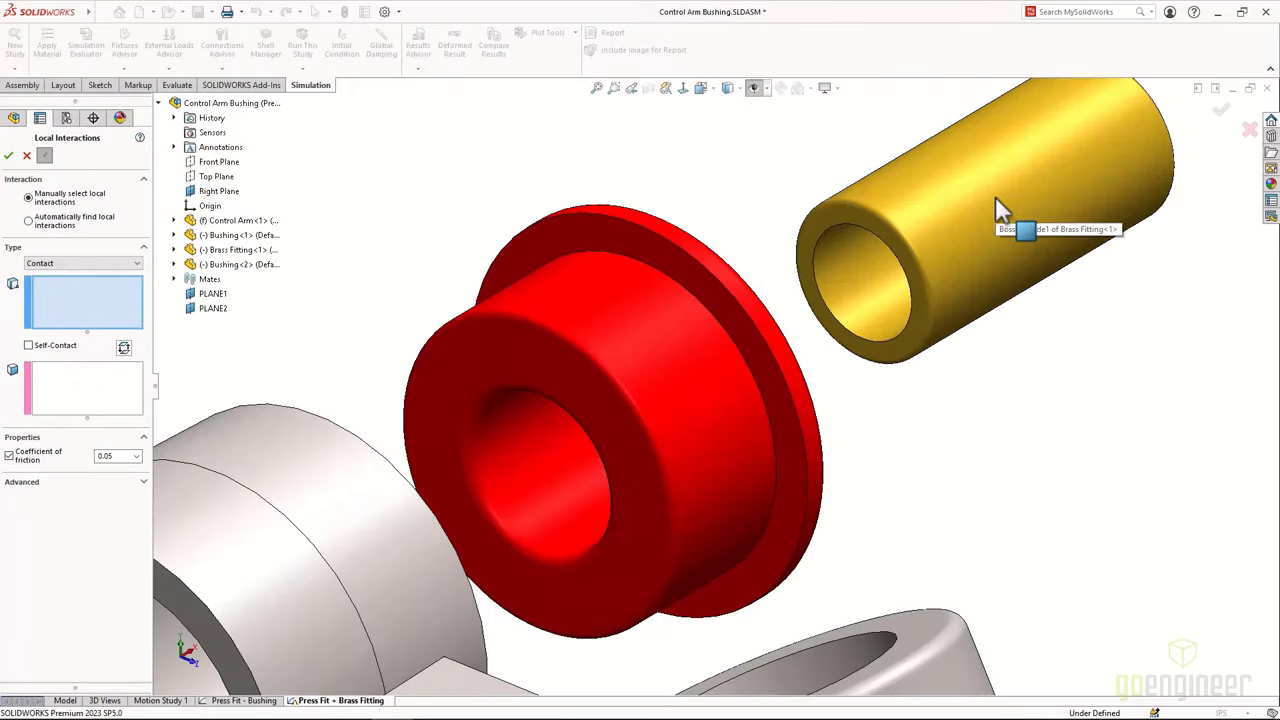
scroll(1000, 200, up, 2)
click(834, 272)
scroll(874, 232, up, 2)
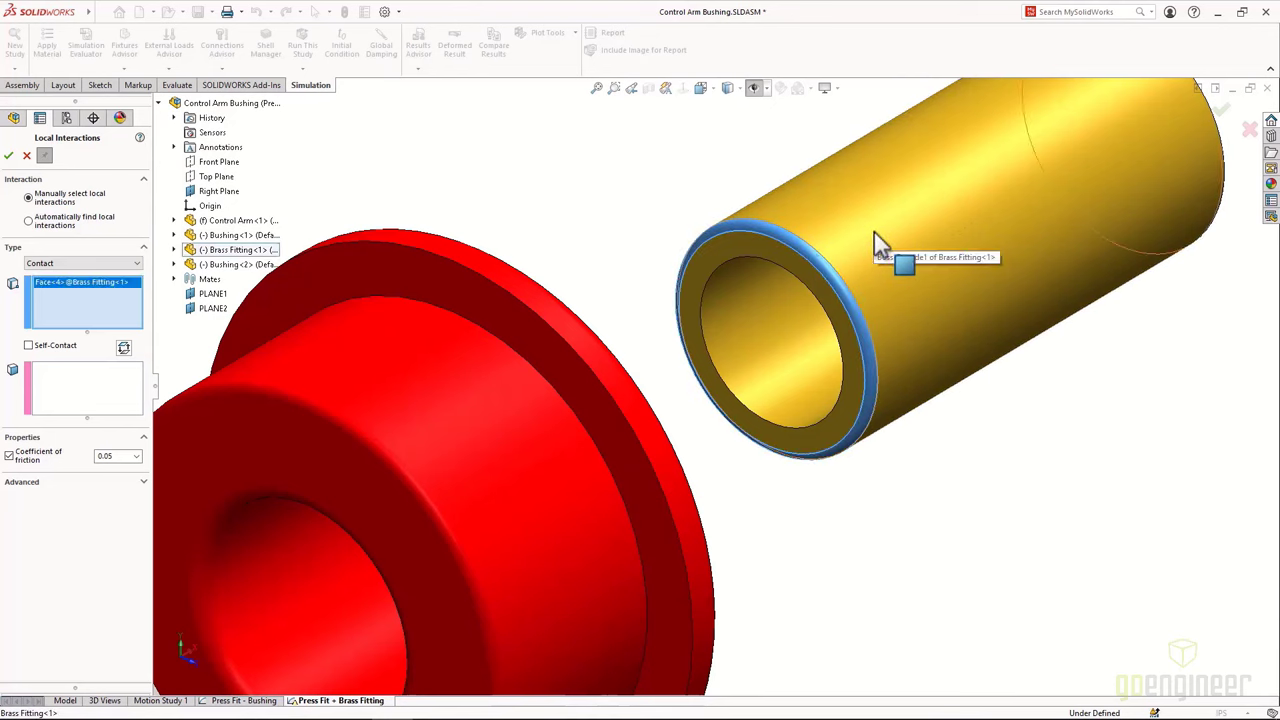
click(874, 232)
right_click(886, 252)
scroll(886, 252, down, 2)
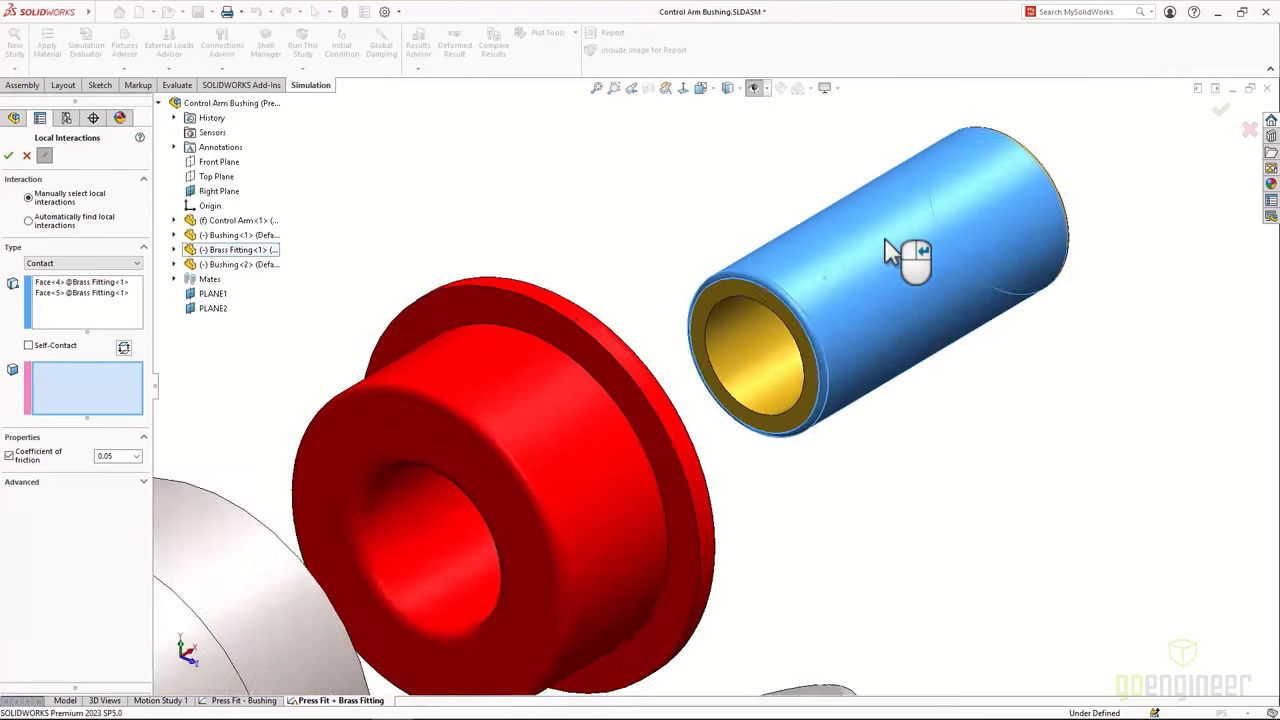
scroll(717, 377, down, 2)
click(532, 499)
scroll(510, 506, up, 1)
click(475, 507)
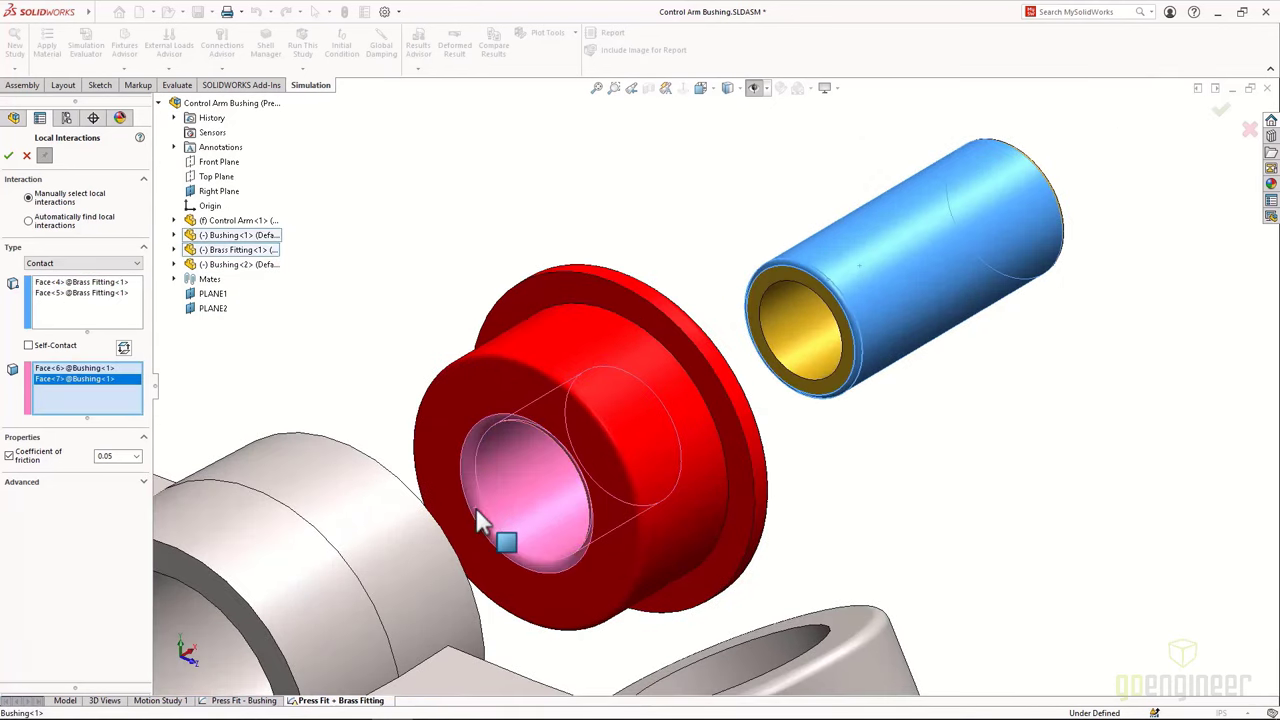
key(Escape)
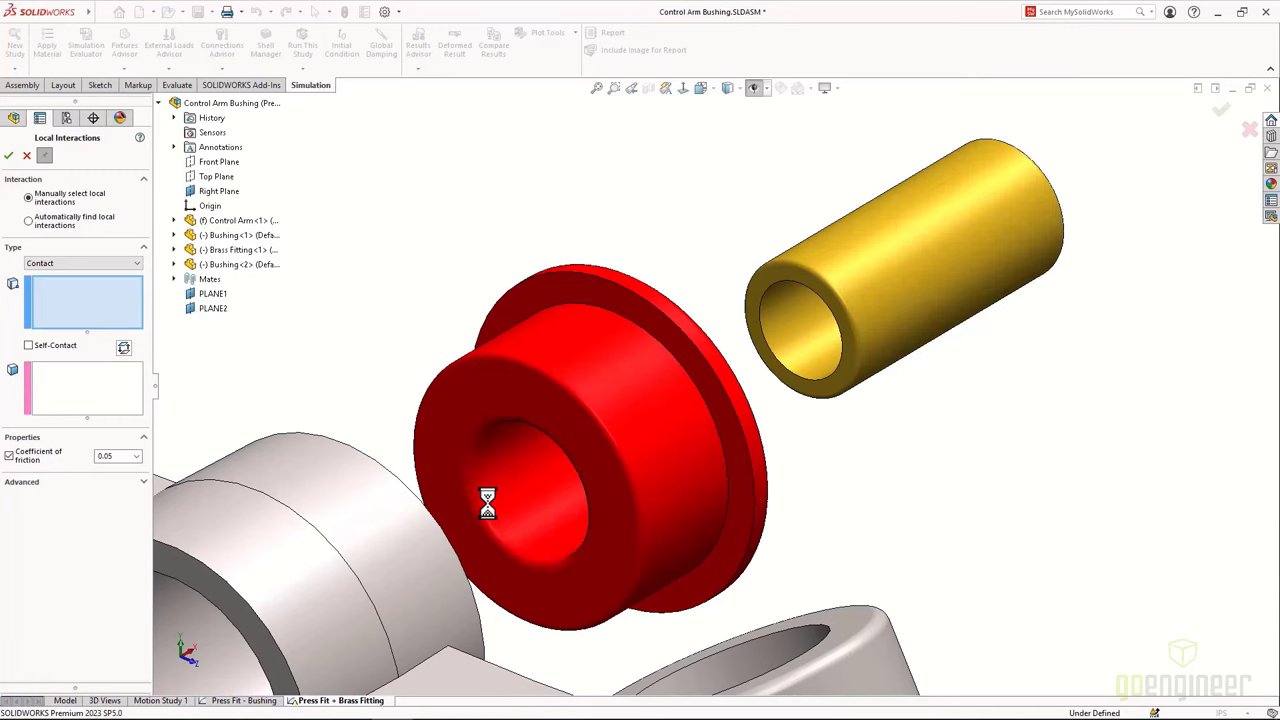
Define local contact between the brass fitting's outer cylinder and rounded end edge faces and Bushing<2>'s bore, with friction coefficient 0.05, and finish the local interactions
click(853, 271)
scroll(860, 290, down, 3)
click(768, 309)
right_click(768, 309)
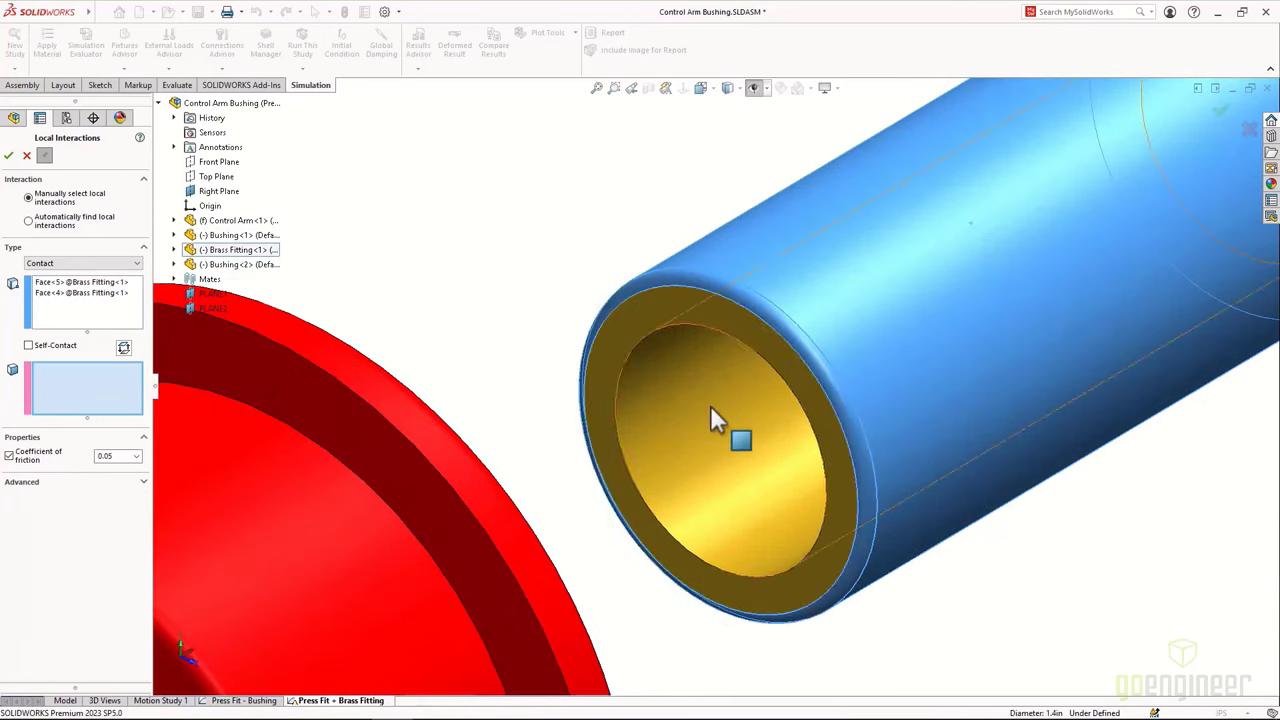
scroll(600, 470, up, 3)
scroll(594, 460, down, 3)
click(438, 548)
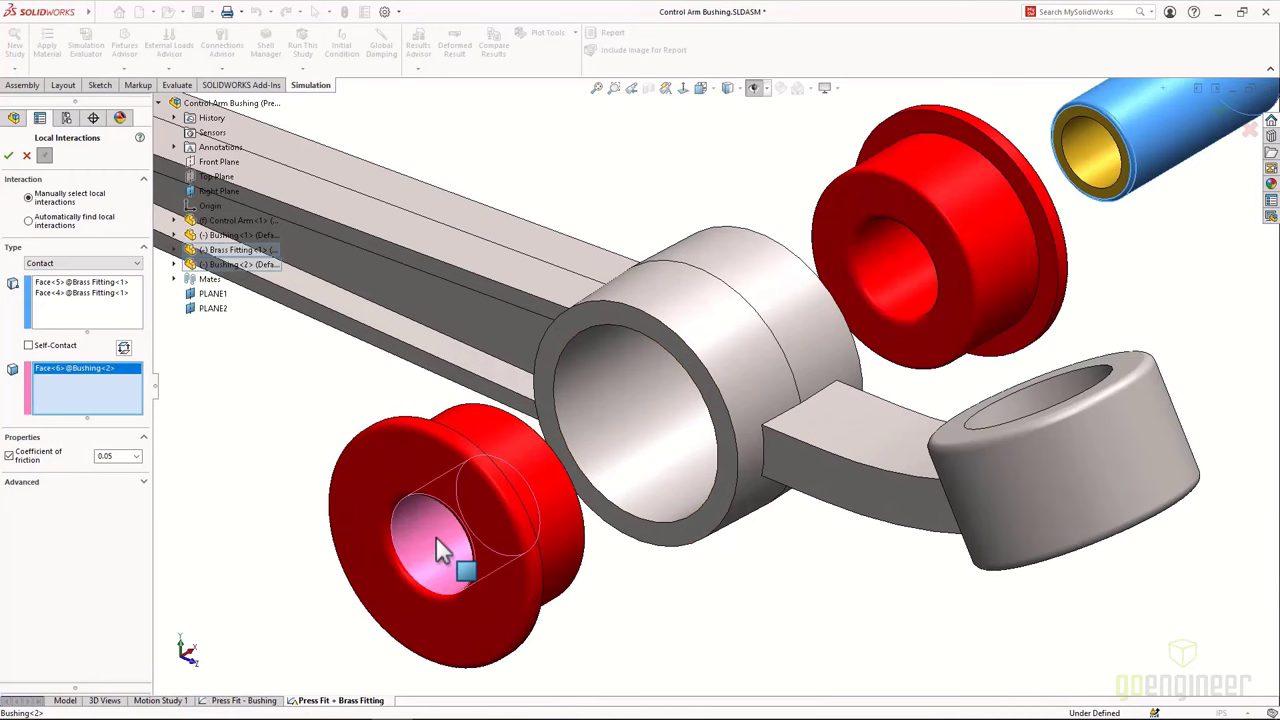
right_click(436, 538)
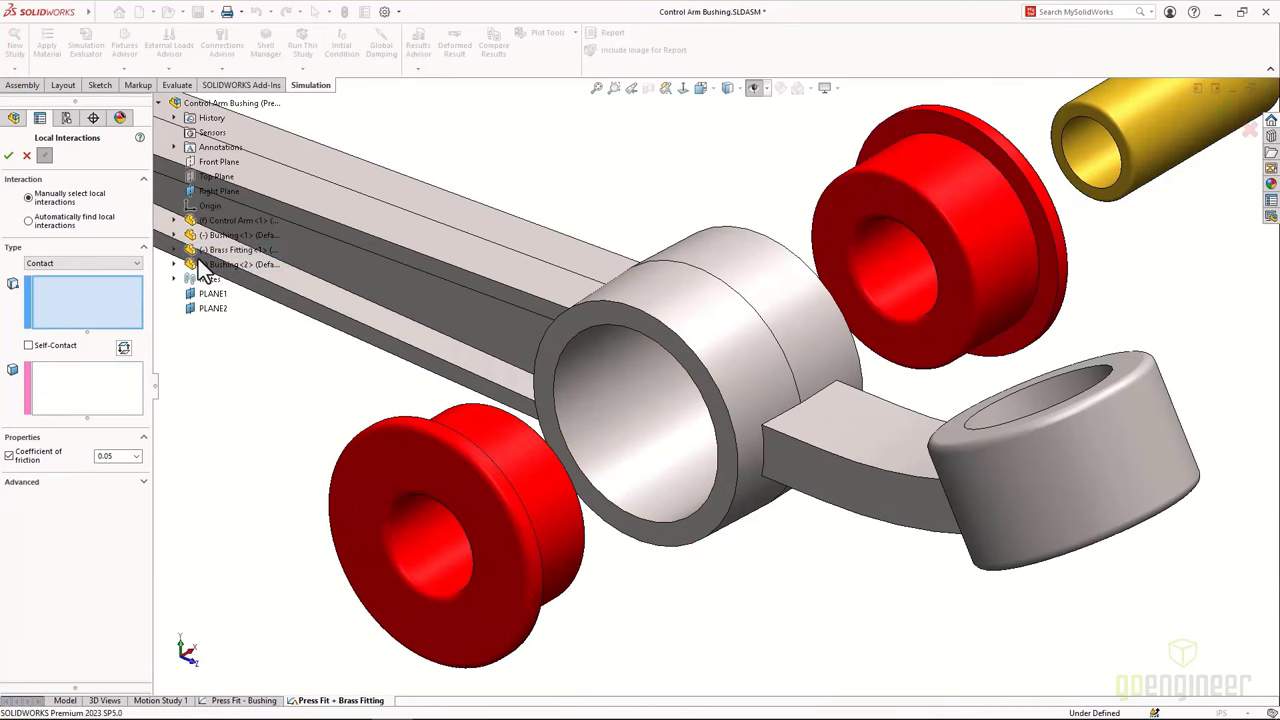
click(28, 156)
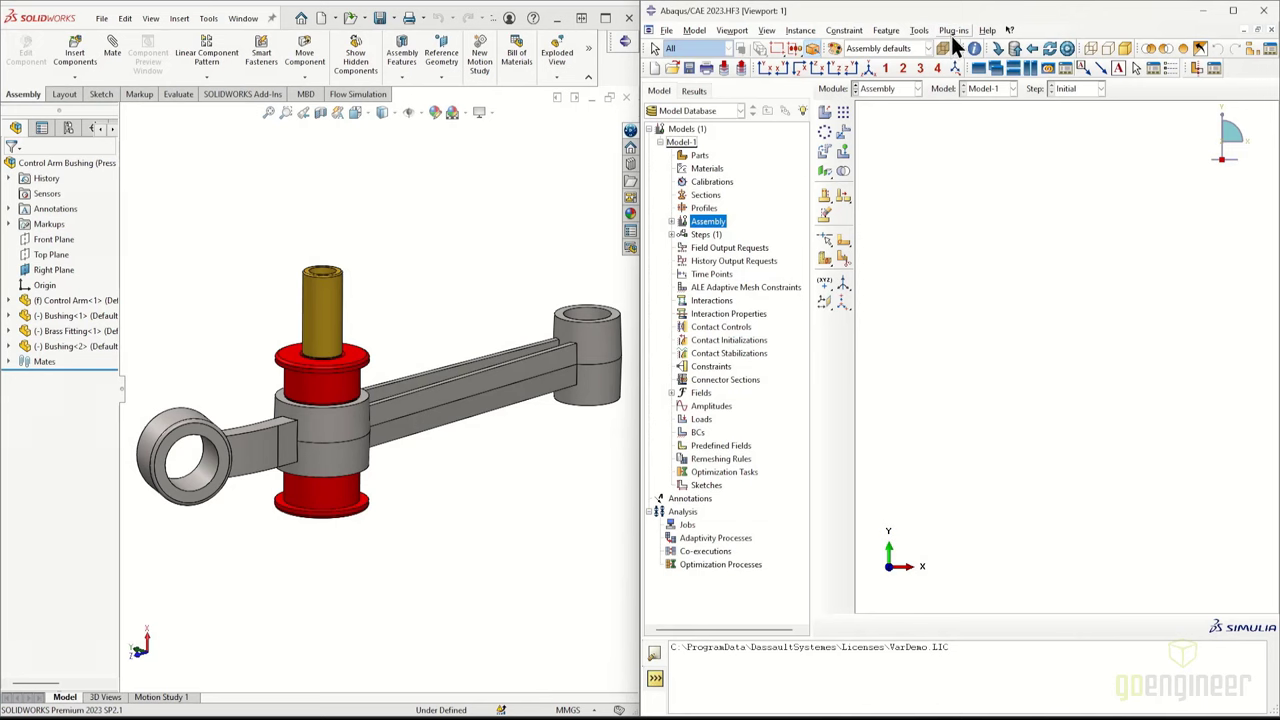
Switch to Abaqus/CAE, start its CAD interface connection for SolidWorks, and highlight the connection port number in the message area
click(953, 31)
click(986, 234)
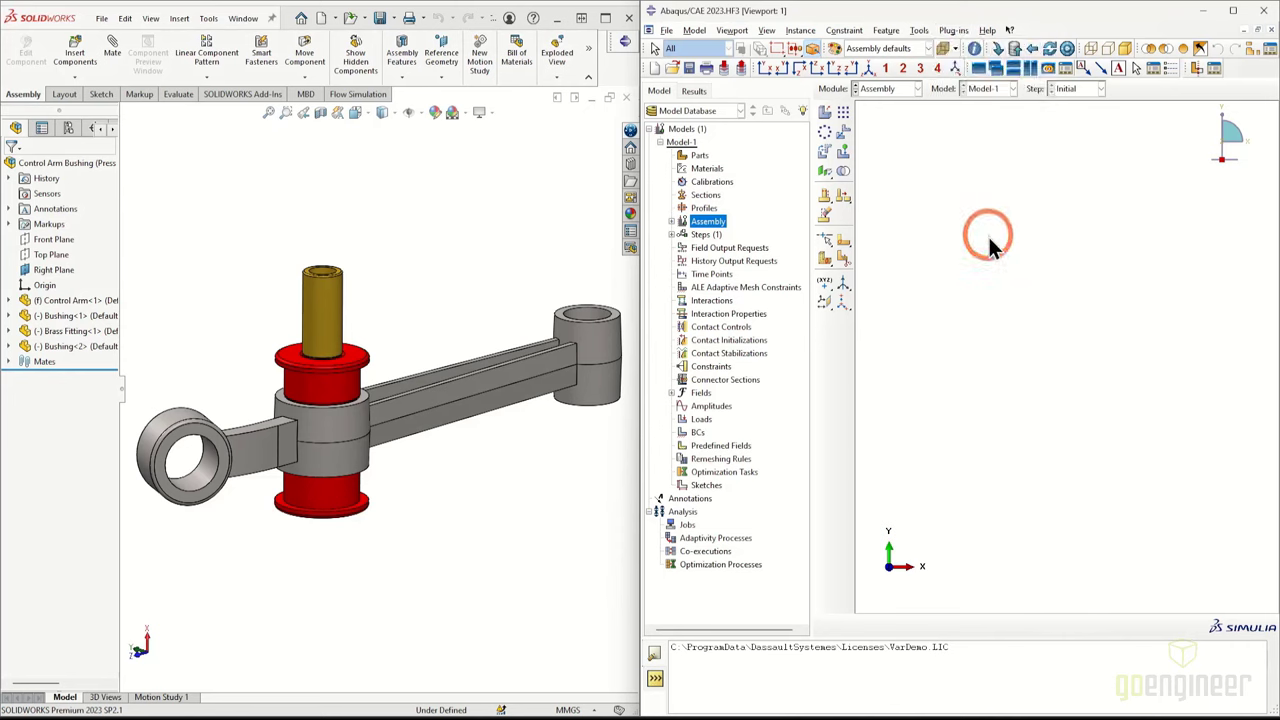
click(919, 31)
click(943, 170)
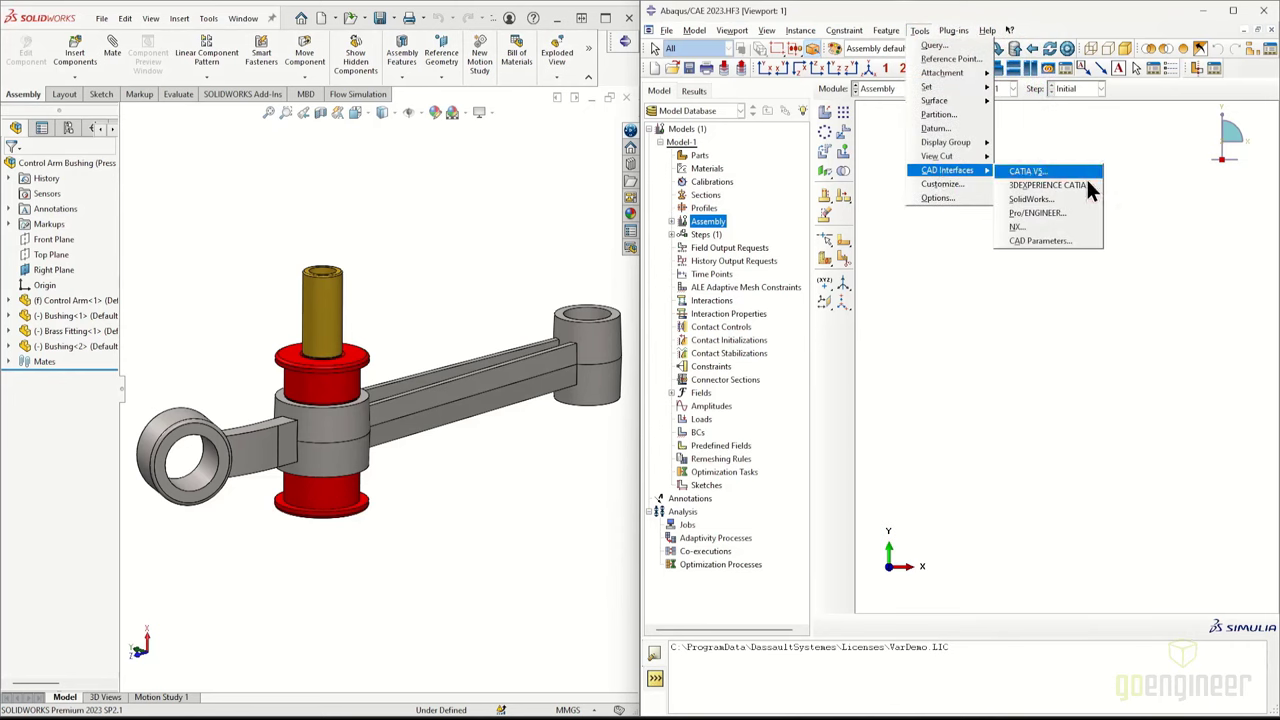
click(1040, 198)
click(612, 308)
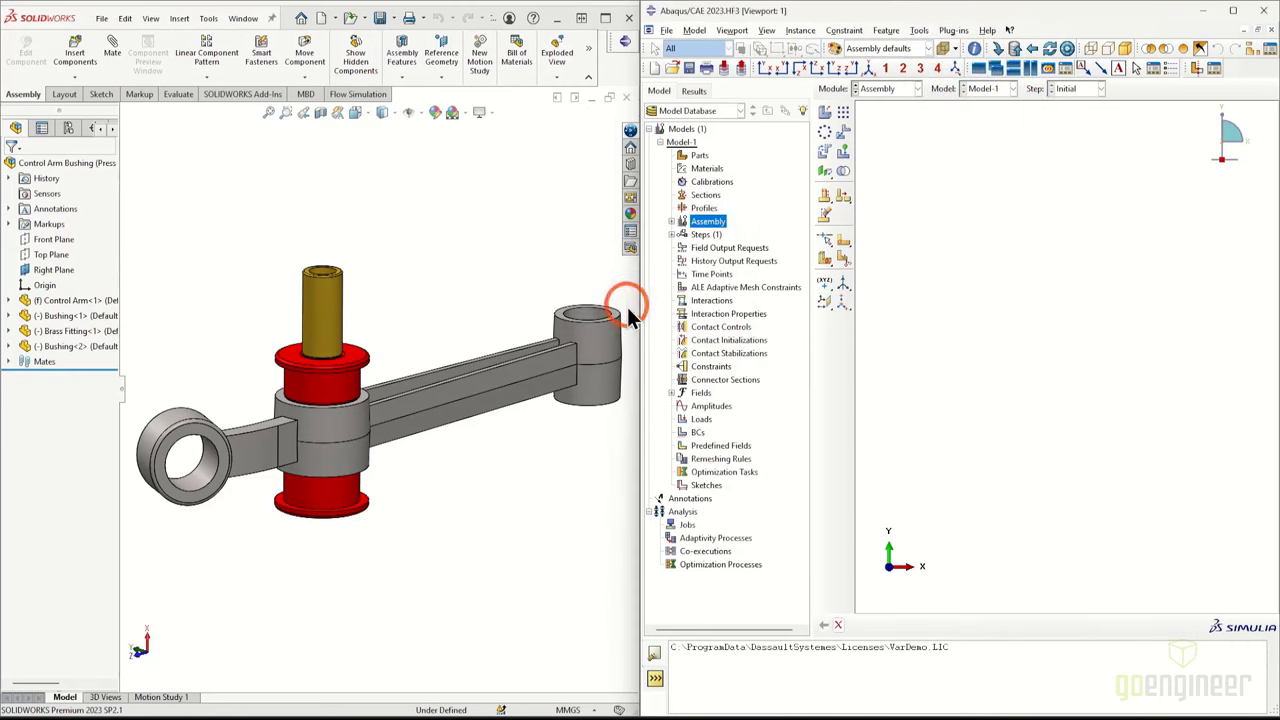
double_click(831, 656)
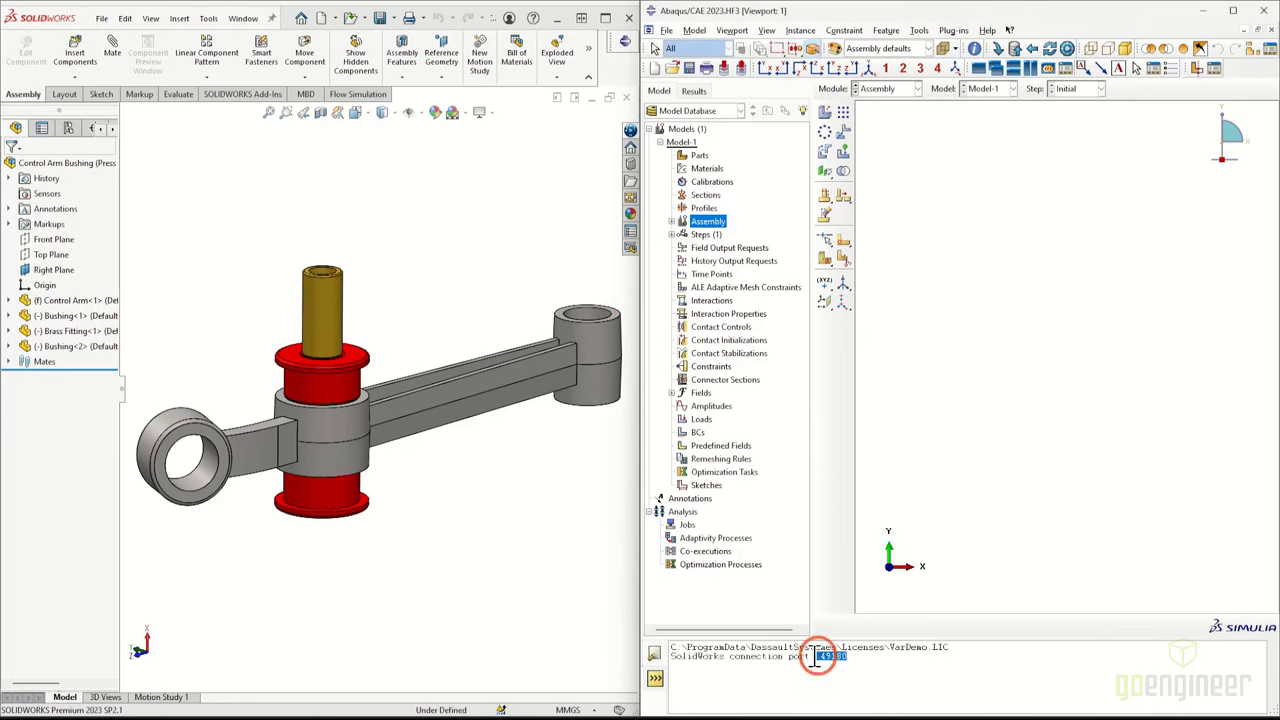
In SOLIDWORKS, save the assembly with its MMGS units kept and transfer it to Abaqus/CAE
click(101, 18)
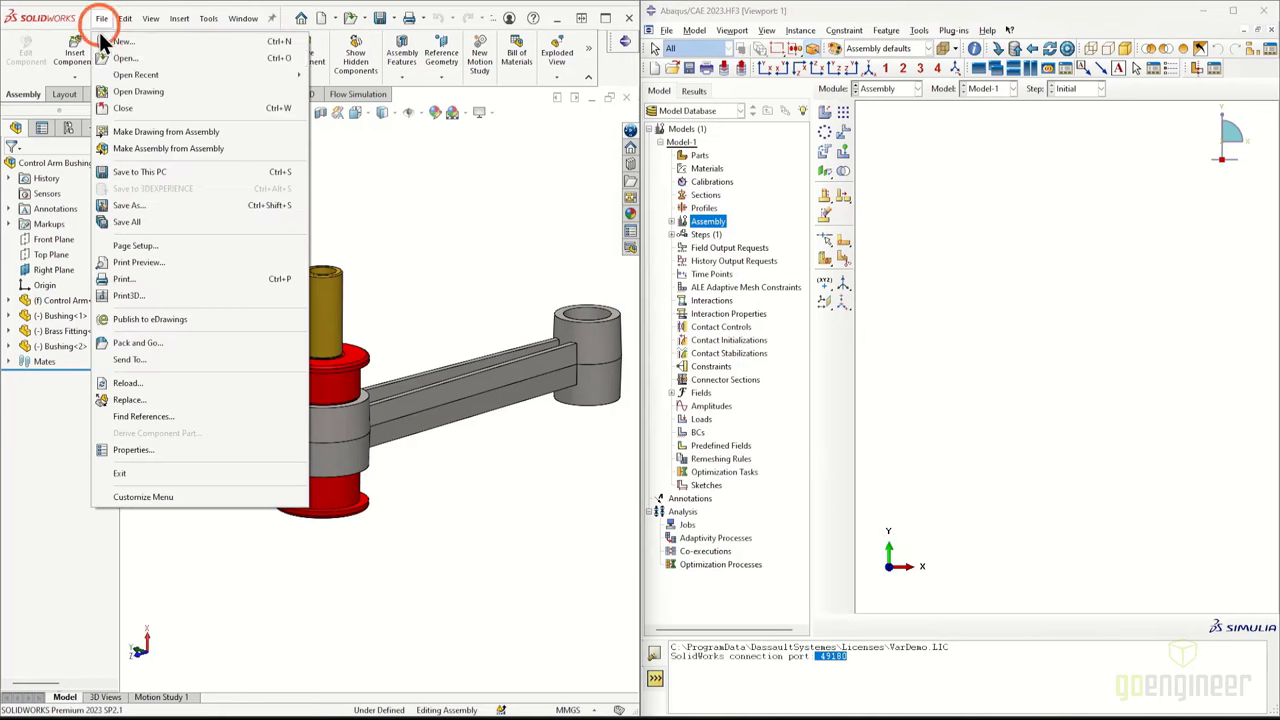
click(140, 172)
click(596, 709)
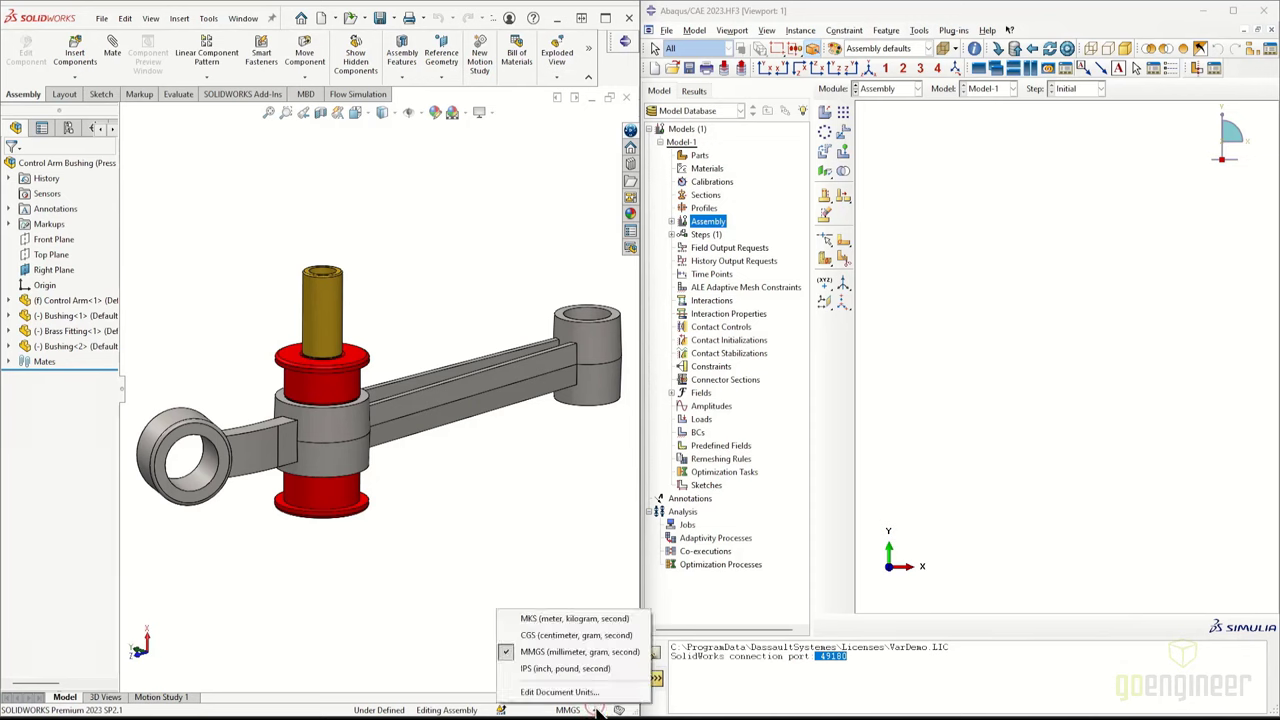
click(486, 466)
click(900, 313)
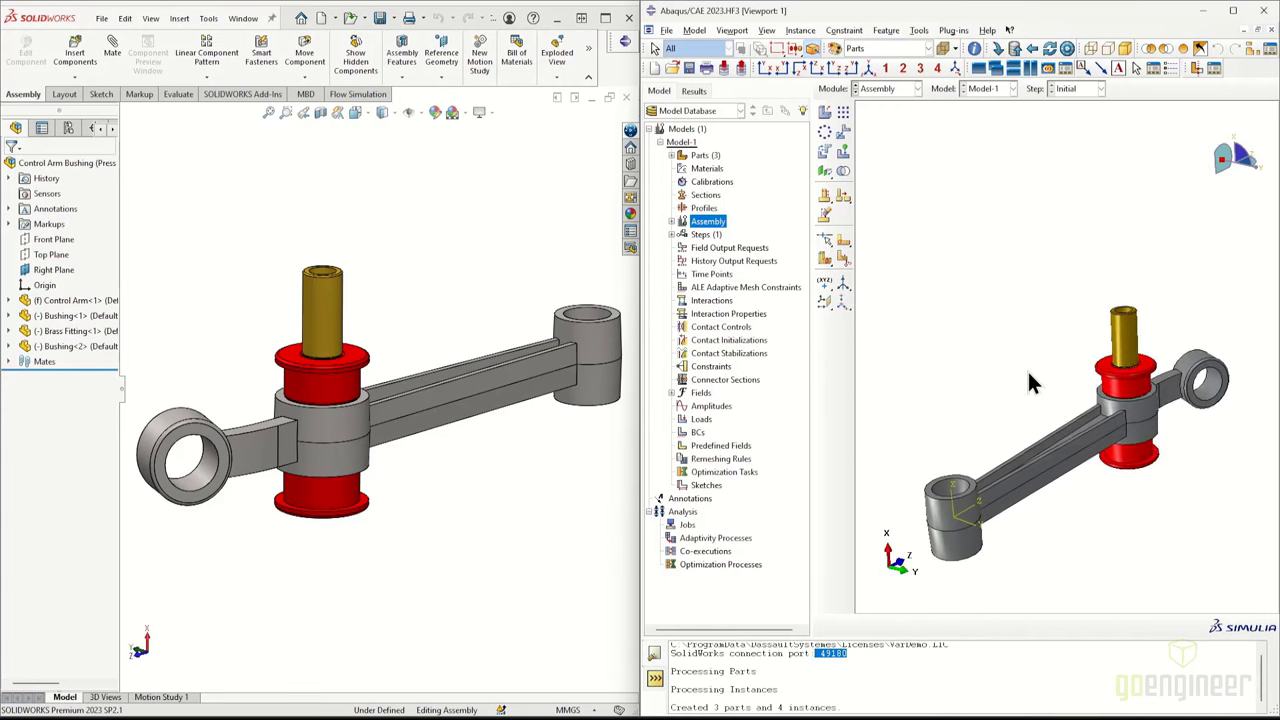
Rename Model-1 as ControlArm-Bushings and expand its imported parts in the model tree
right_click(680, 140)
click(715, 188)
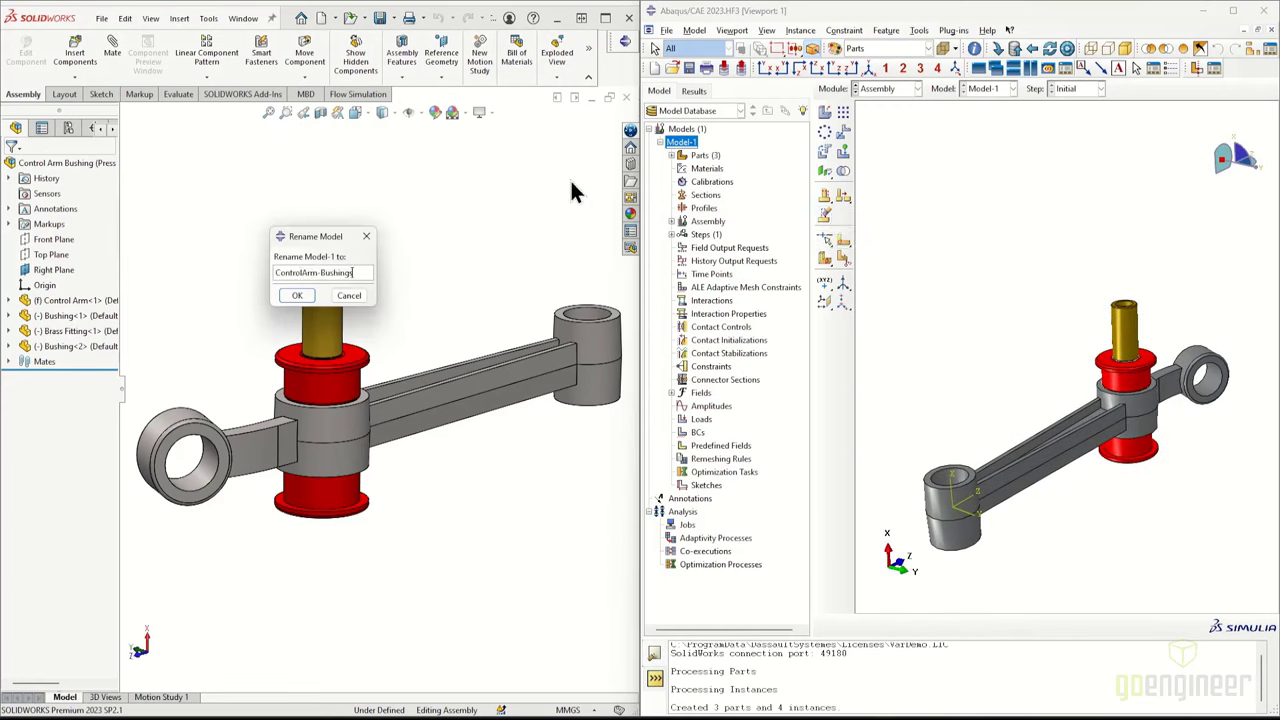
key(Return)
click(671, 155)
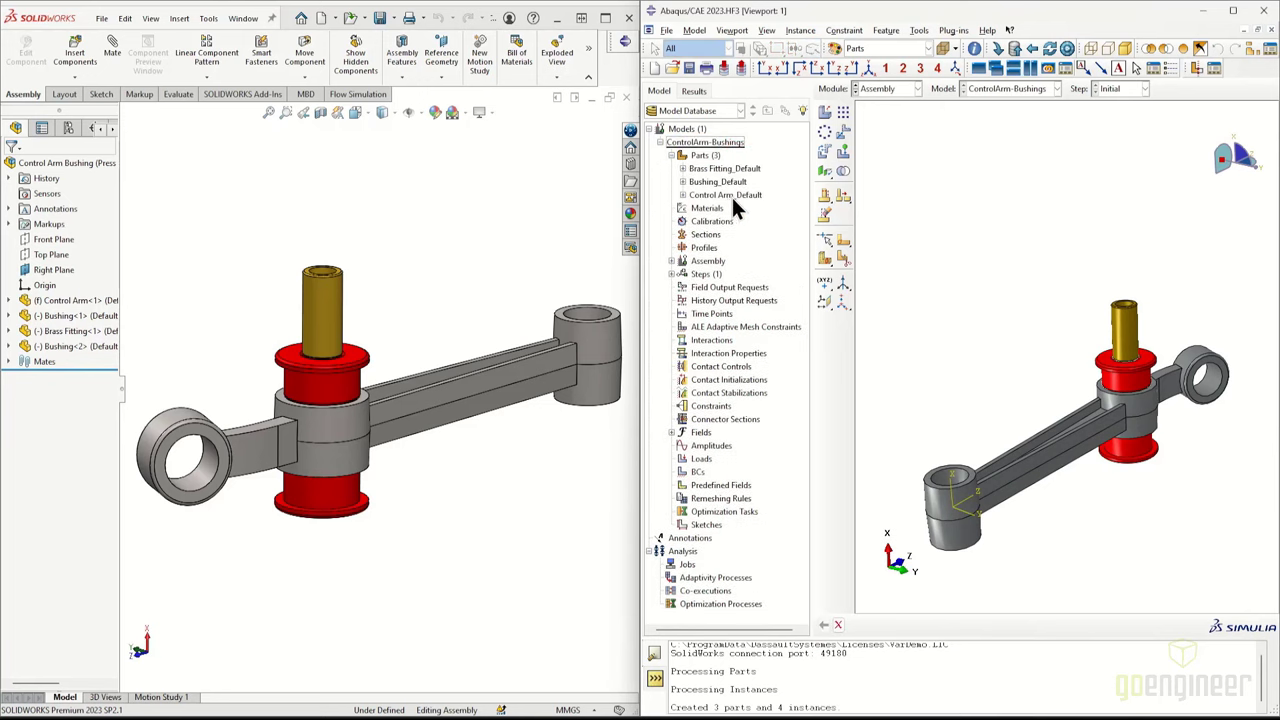
Switch to the Property module from the model's materials, maximize the Abaqus/CAE window, and shrink the message area
click(708, 209)
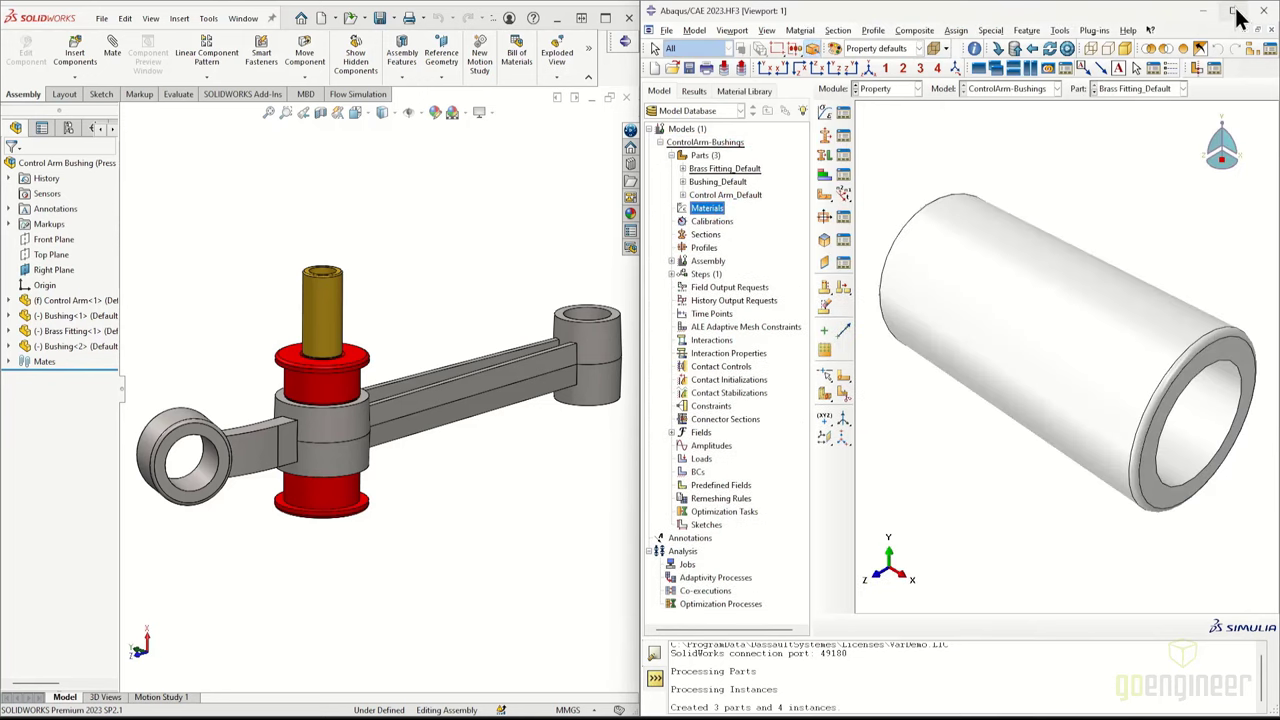
click(1233, 10)
ctrl+alt+drag(660, 262, 616, 388)
drag(459, 635, 443, 694)
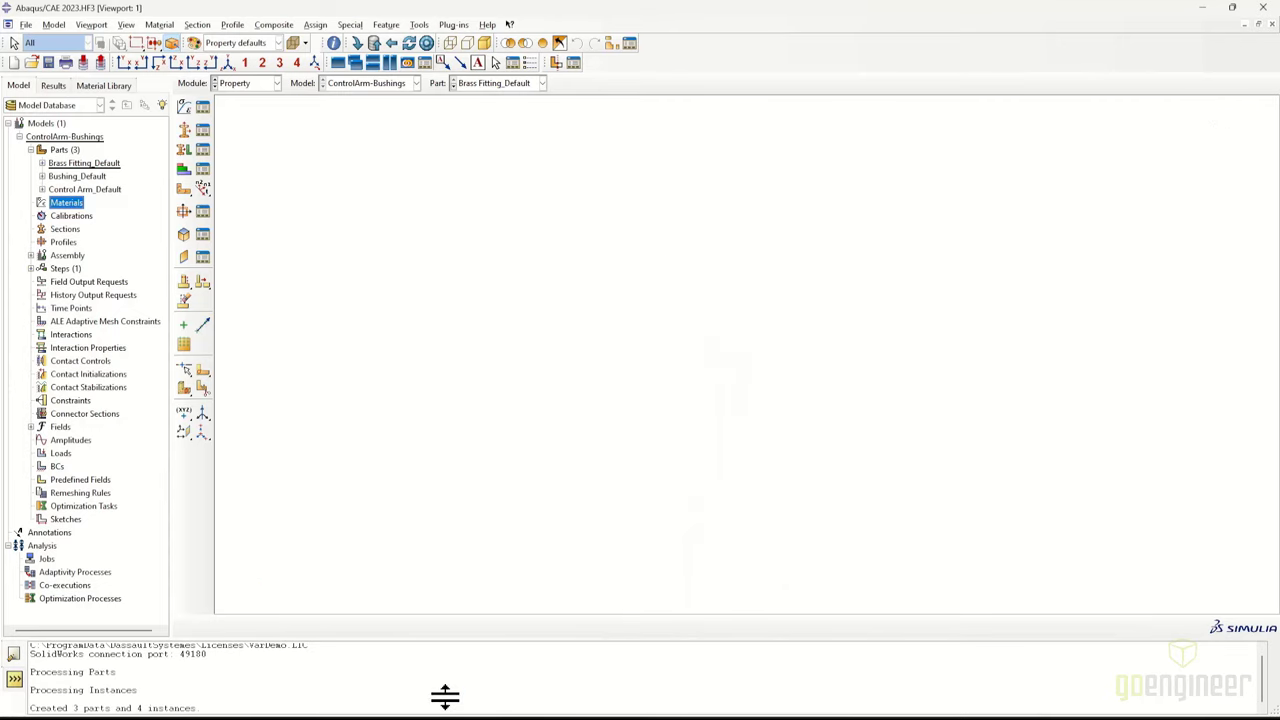
Copy Brass, Plain Carbon Steel and Polyurethane-Ogden from MyMaterialLibrary.lib into the ControlArm-Bushings model
right_click(67, 205)
click(100, 85)
click(100, 85)
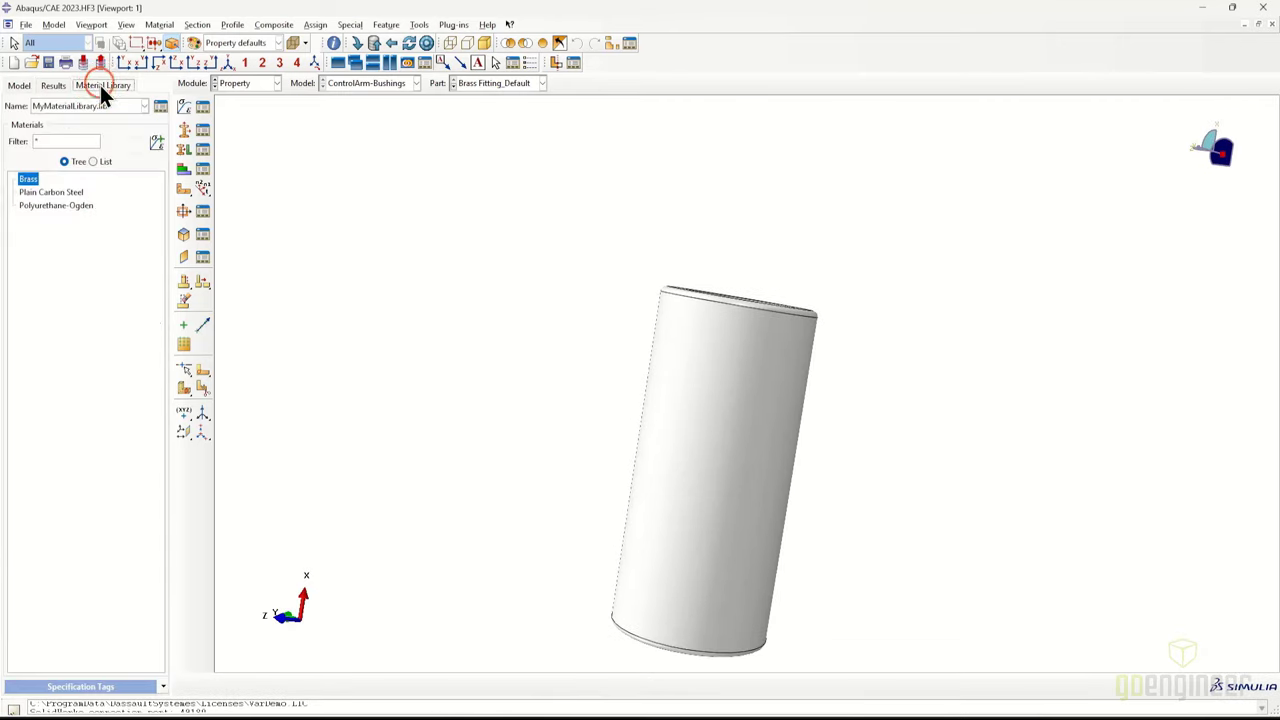
click(160, 105)
drag(150, 90, 429, 141)
click(406, 165)
click(406, 165)
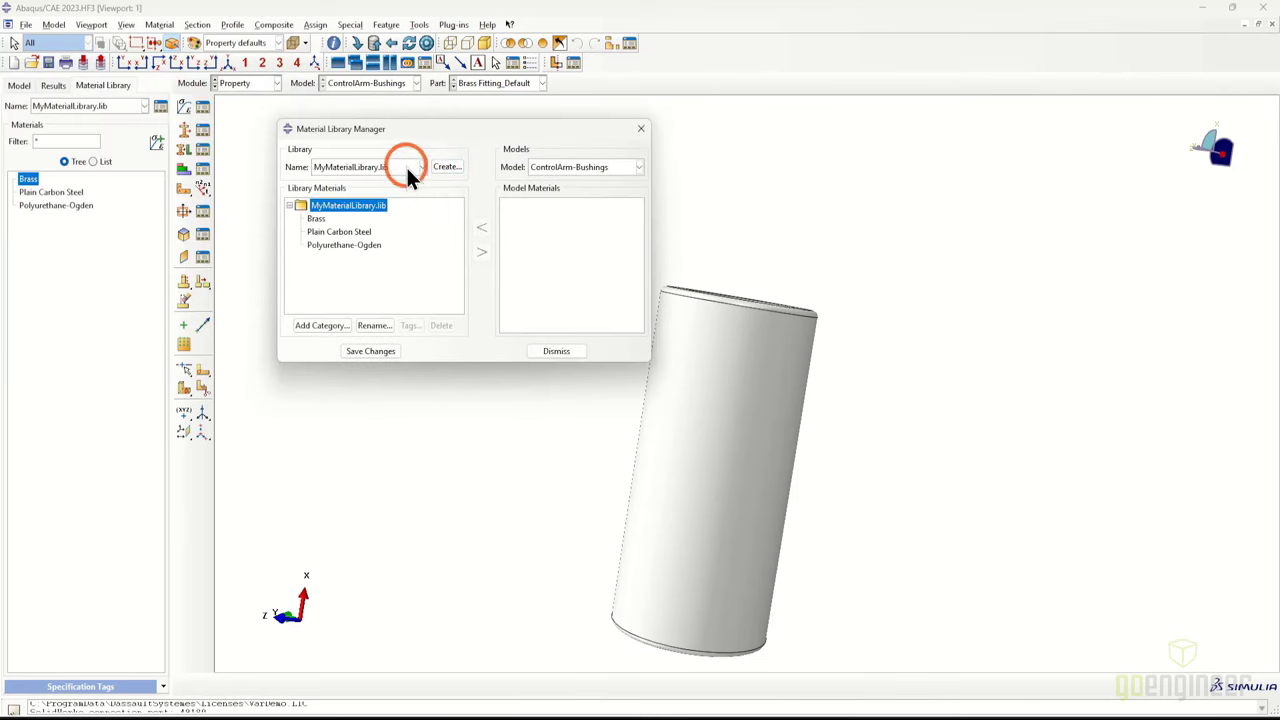
click(320, 218)
shift+click(370, 246)
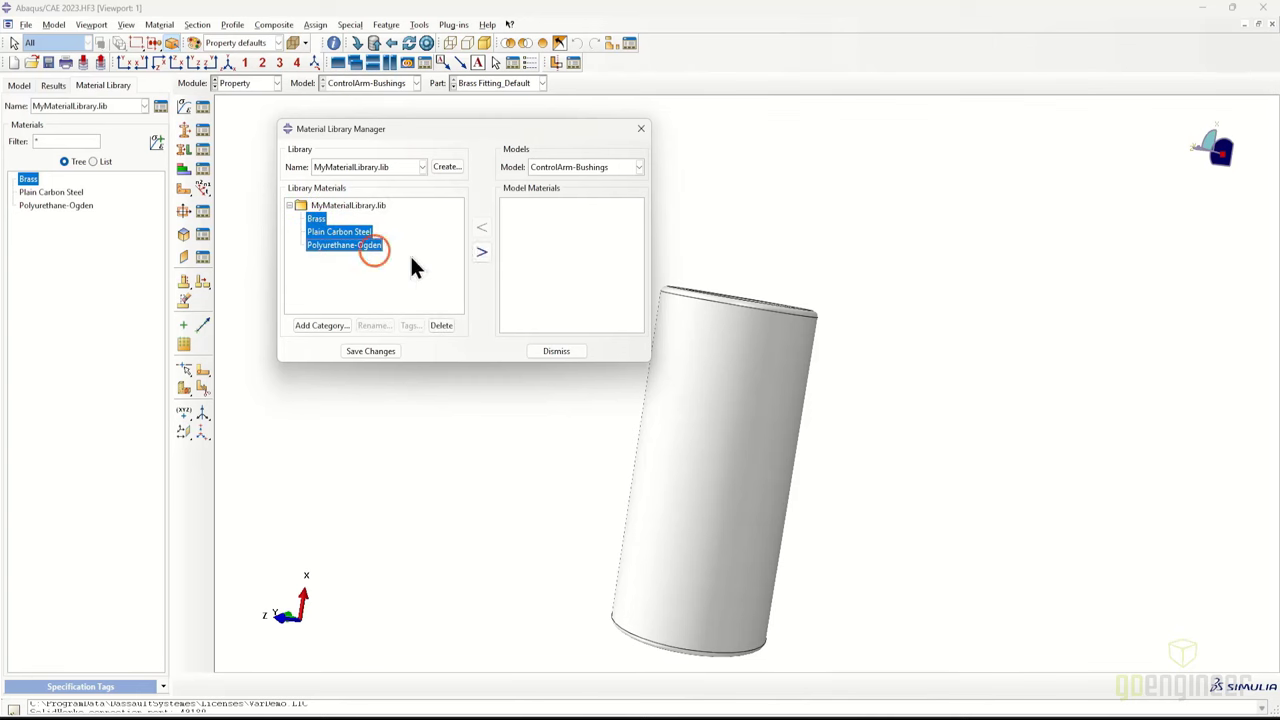
click(480, 251)
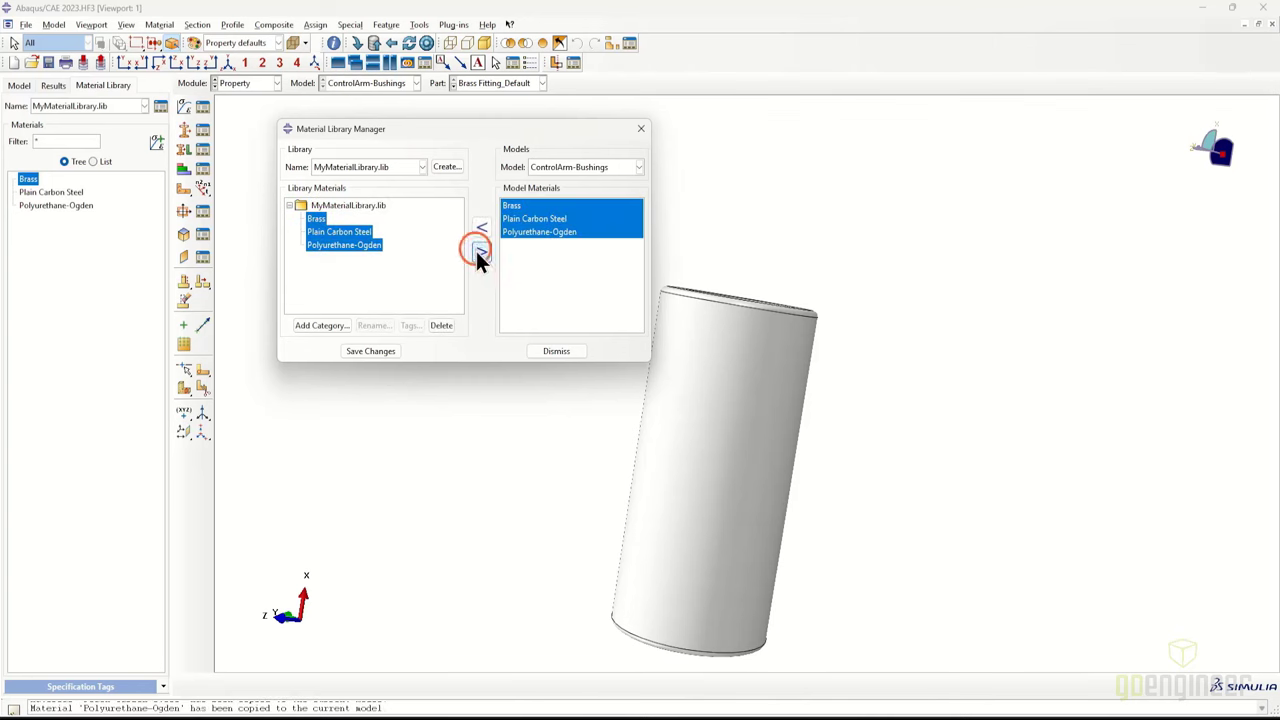
click(556, 352)
Examine the Plain Carbon Steel material's elastic data, including its Young's modulus units, in the model
click(18, 85)
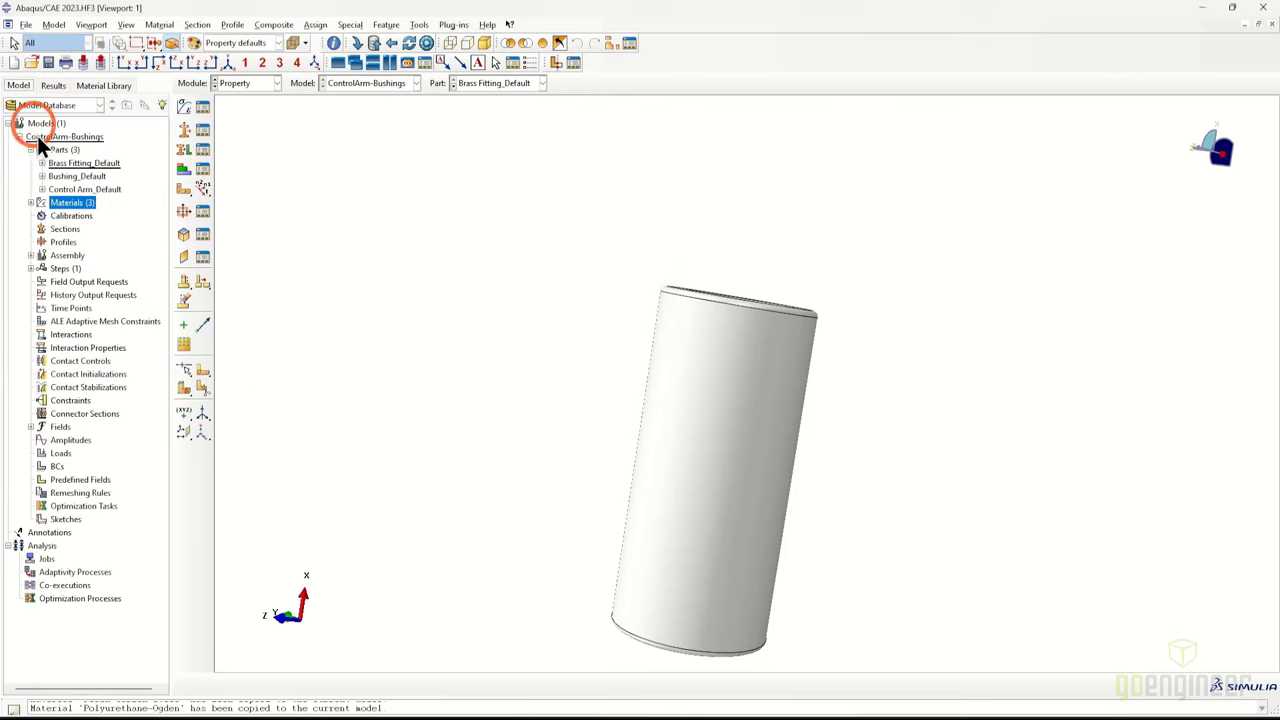
click(31, 204)
double_click(82, 229)
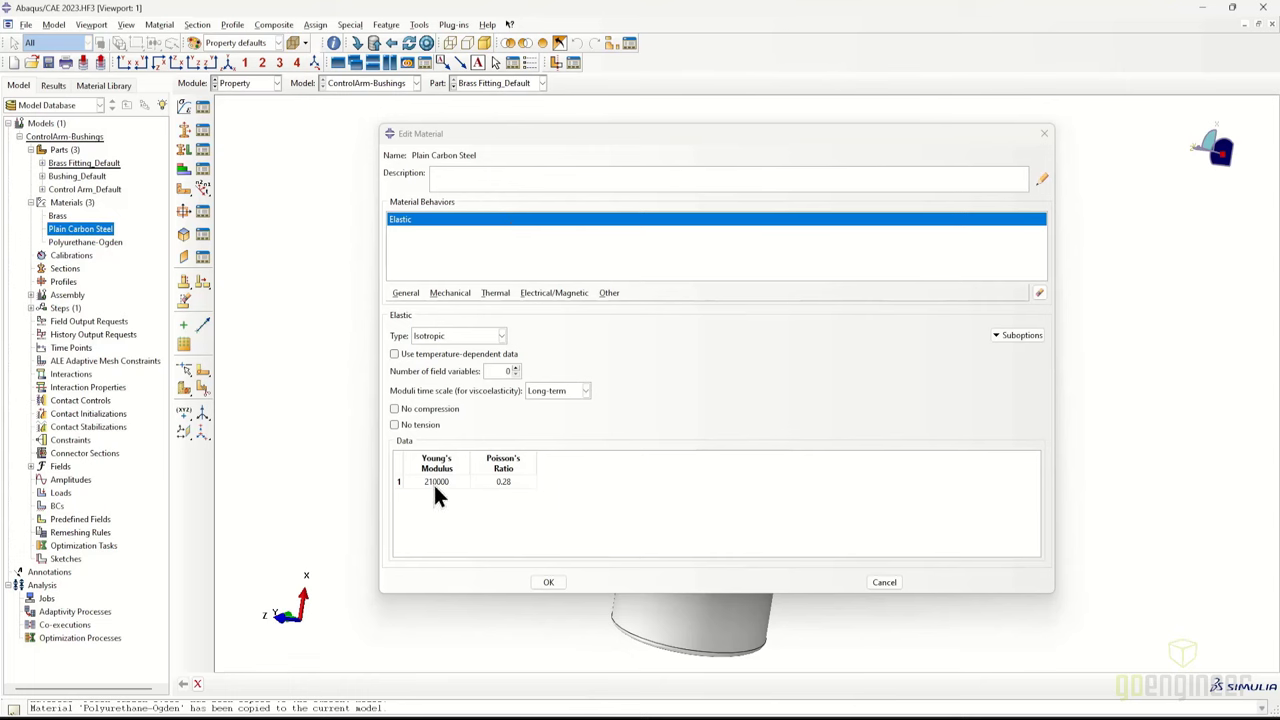
double_click(430, 481)
drag(427, 481, 417, 481)
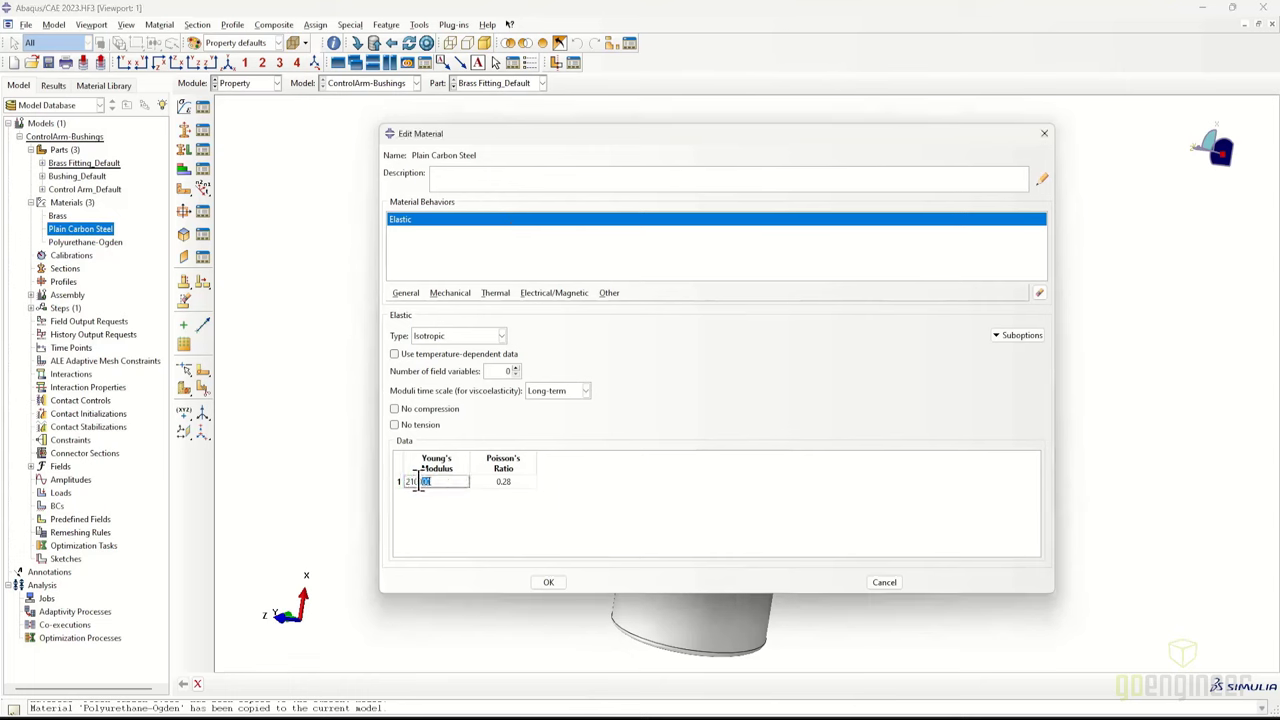
click(545, 582)
Examine the Polyurethane-Ogden material's hyperelastic definition and its uniaxial test data, then collapse the materials list
double_click(90, 242)
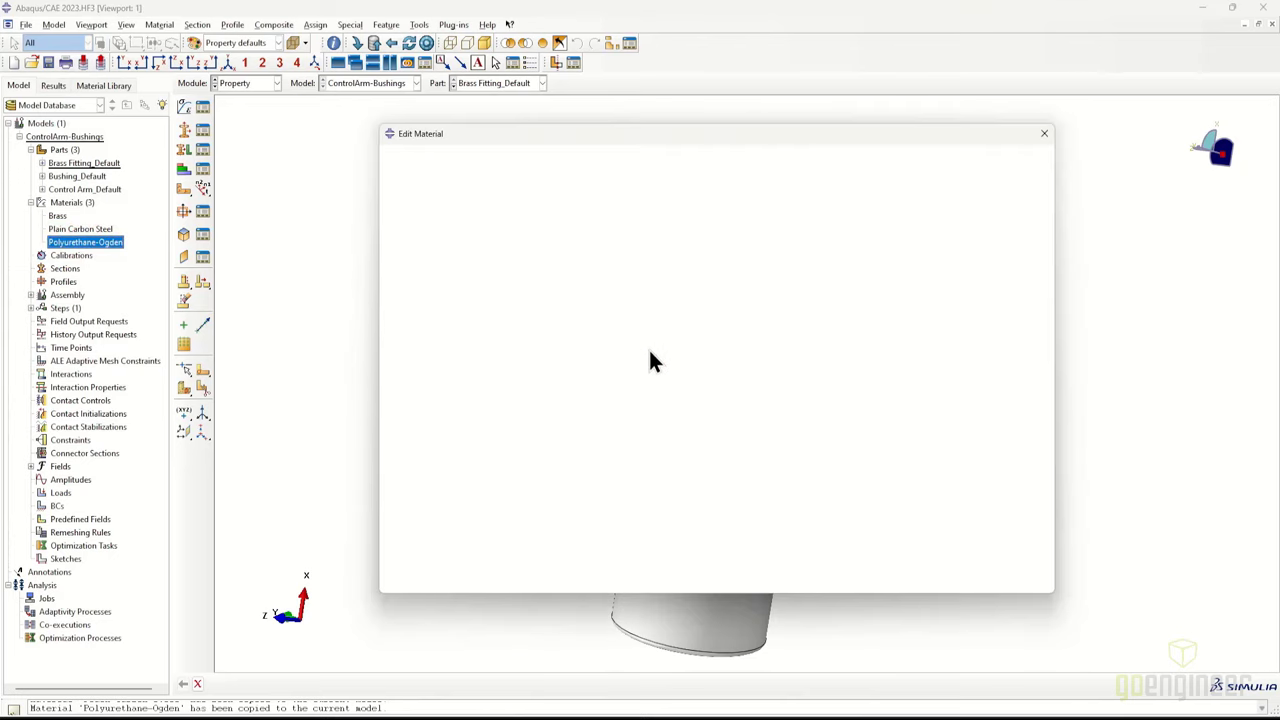
click(434, 232)
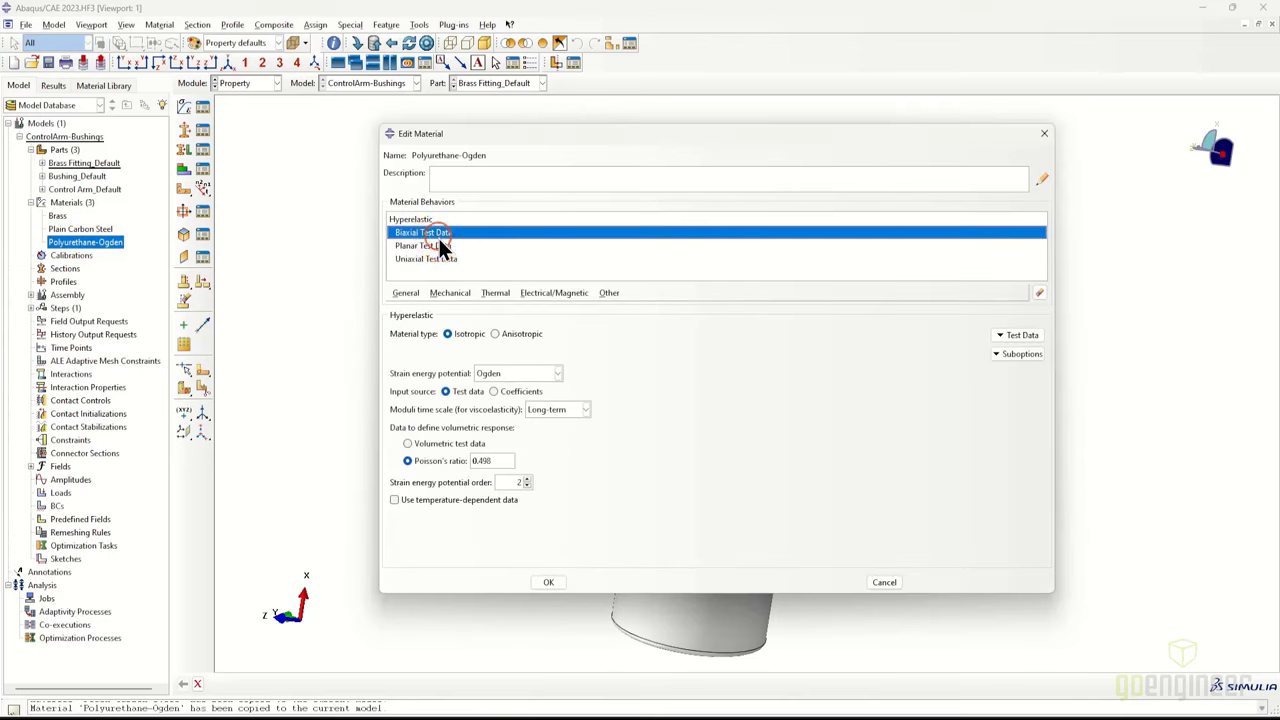
click(436, 246)
click(441, 259)
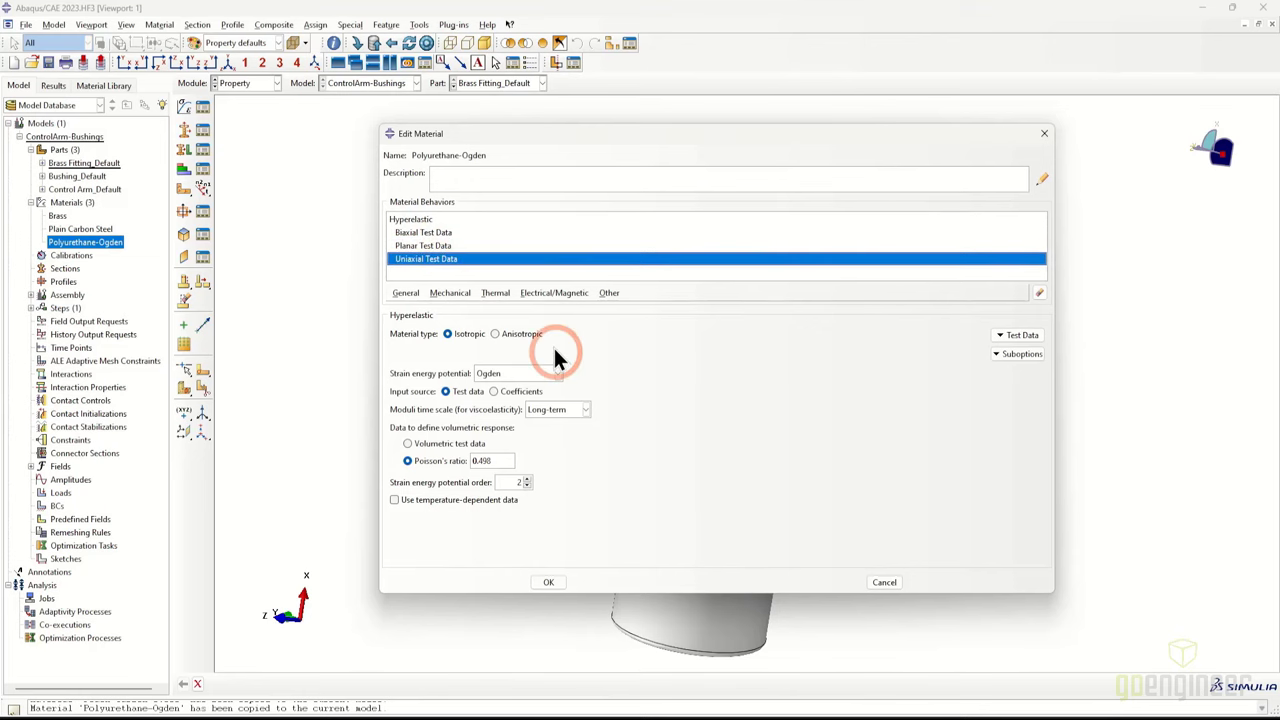
click(1030, 339)
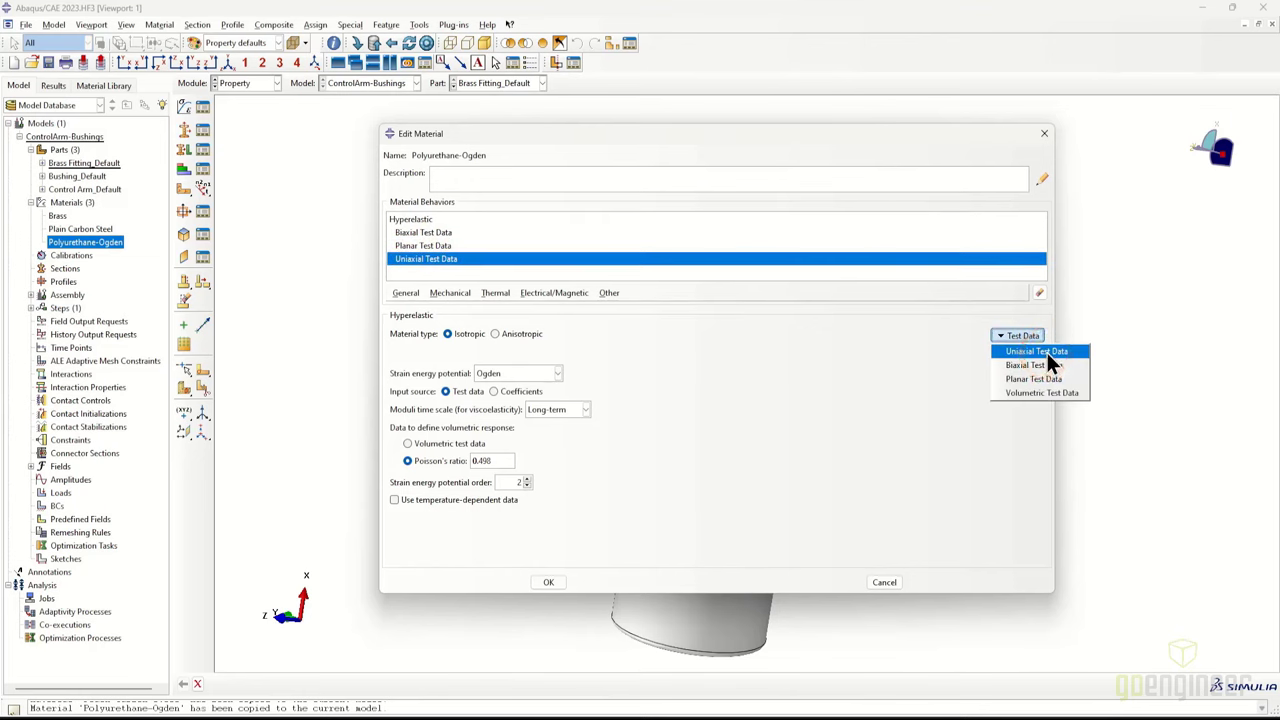
click(1040, 352)
scroll(733, 433, down, 3)
scroll(734, 436, down, 7)
click(763, 476)
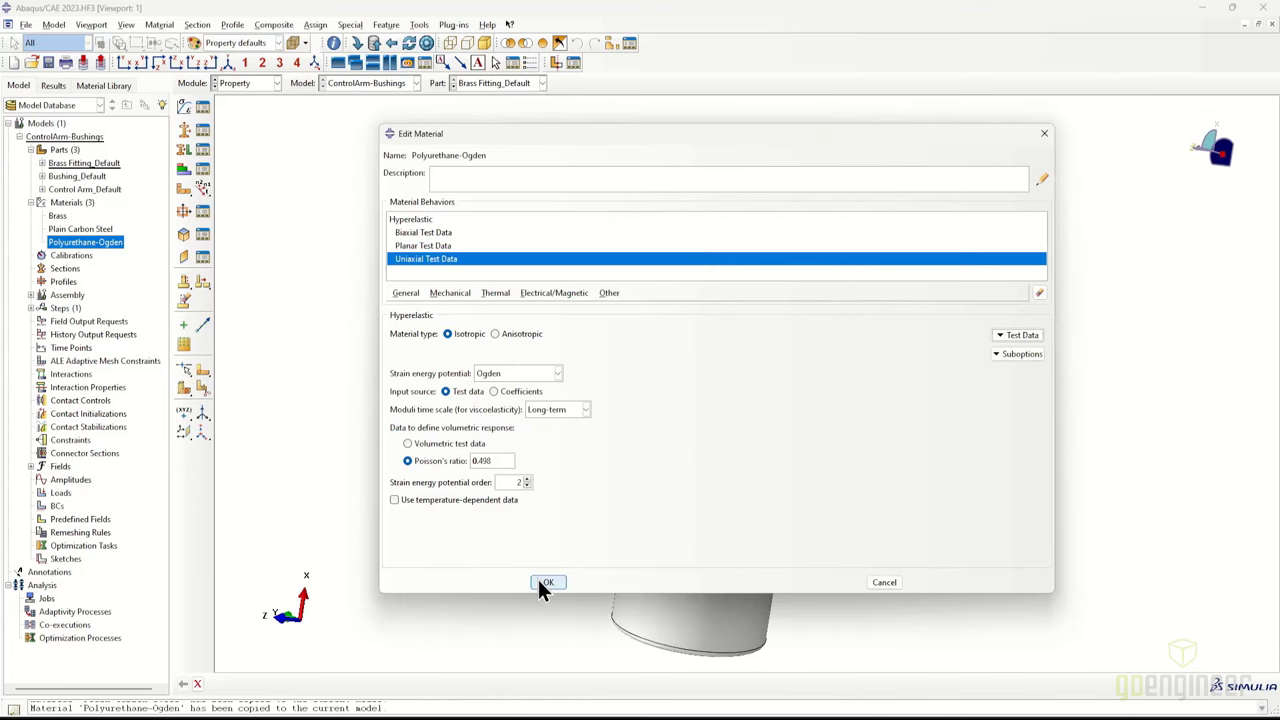
click(547, 583)
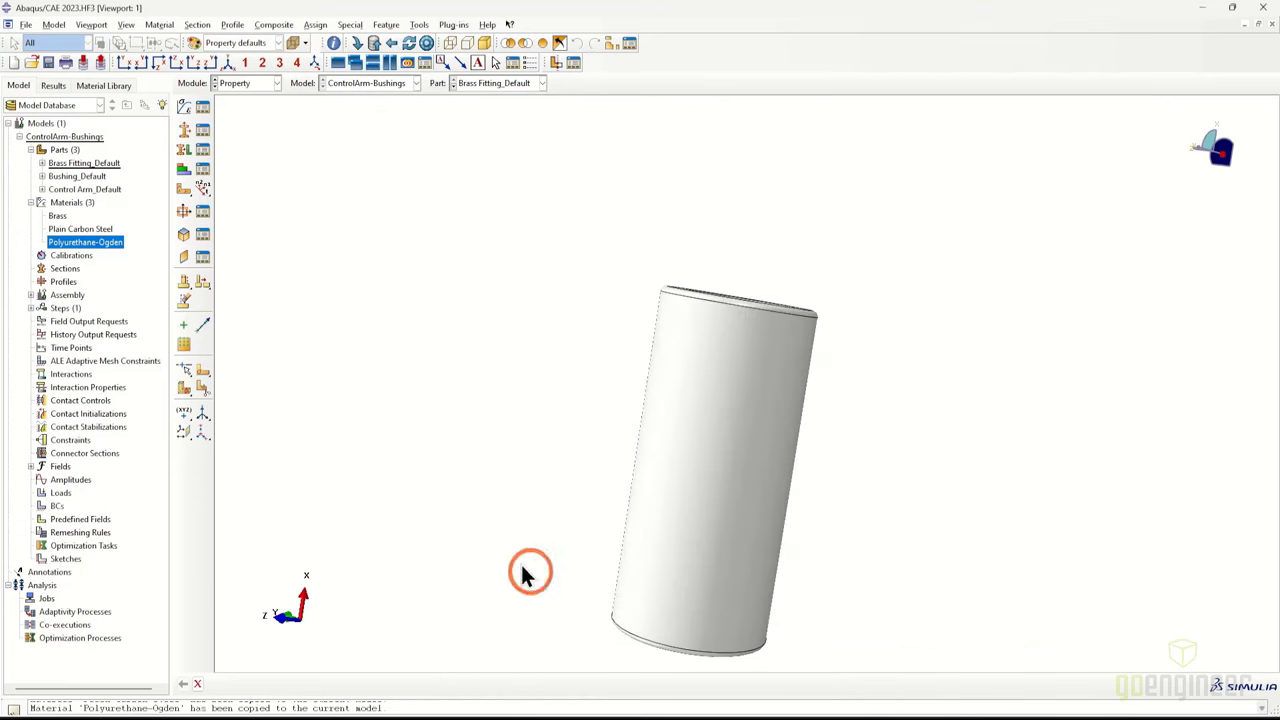
click(31, 203)
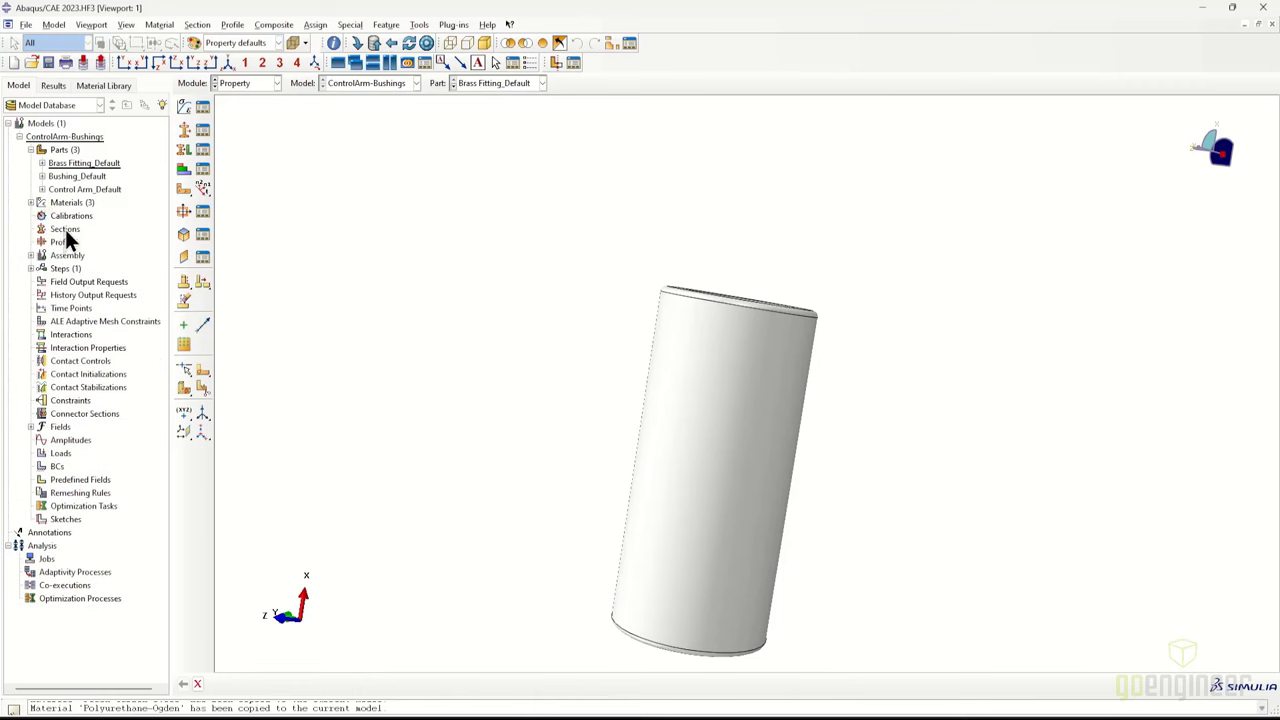
Review the ControlArm-Bushings parts in the model tree and display the assembly in the Assembly module
click(85, 137)
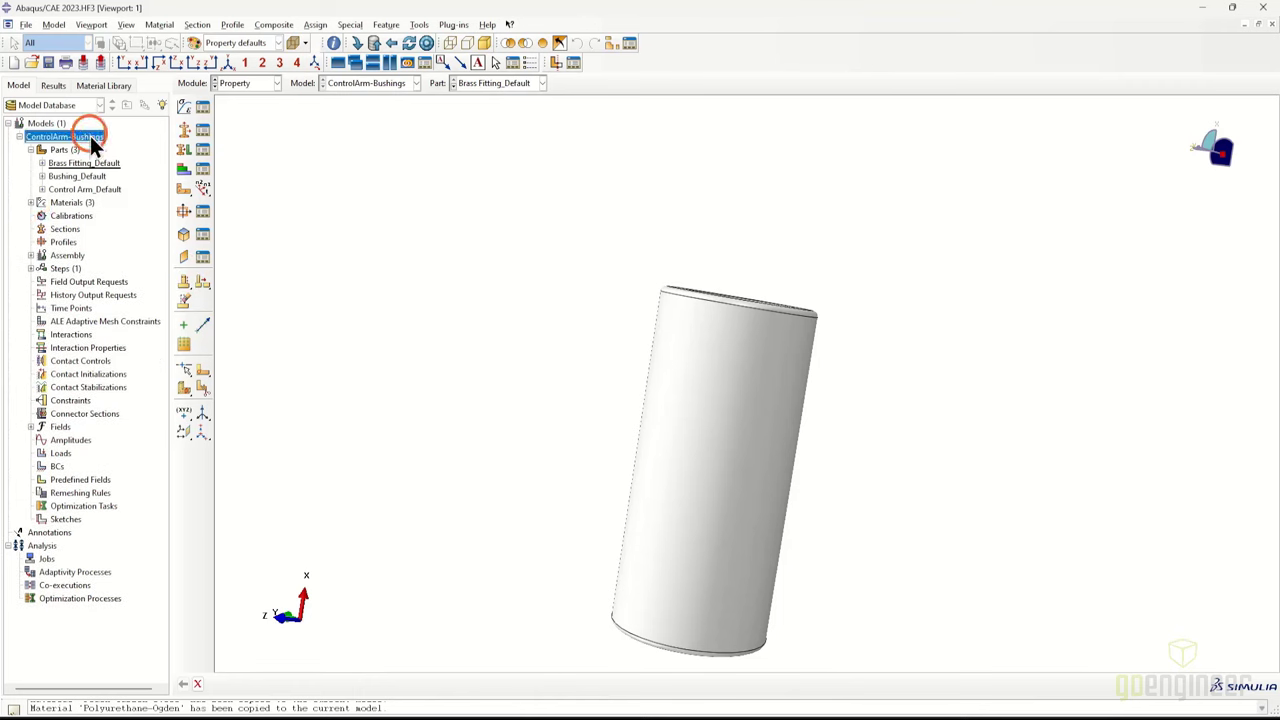
click(30, 149)
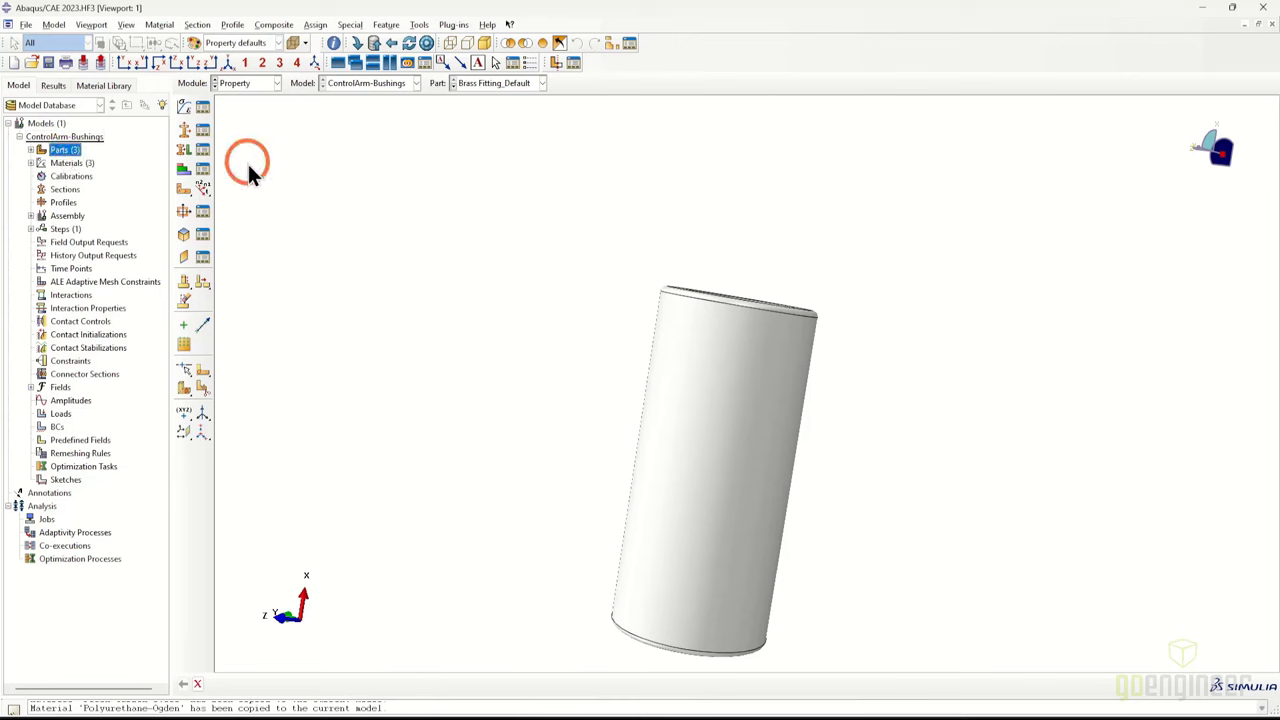
click(30, 149)
click(85, 163)
shift+click(150, 190)
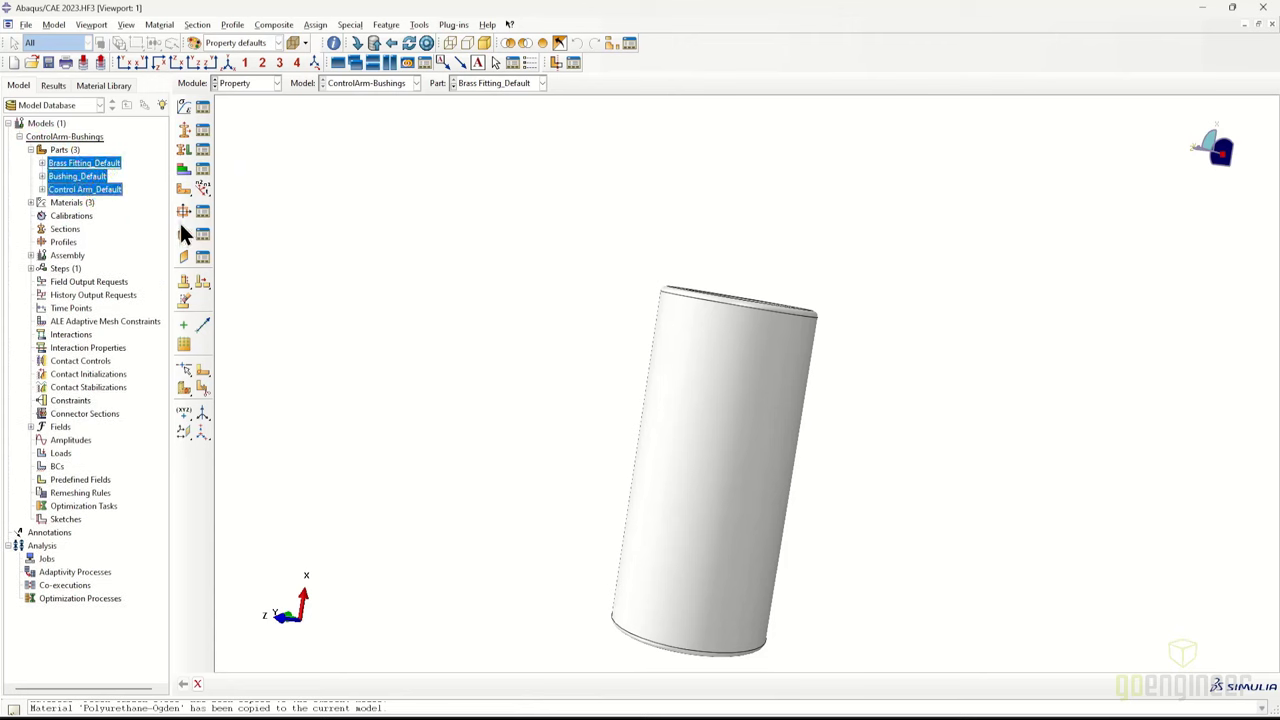
click(31, 255)
click(70, 257)
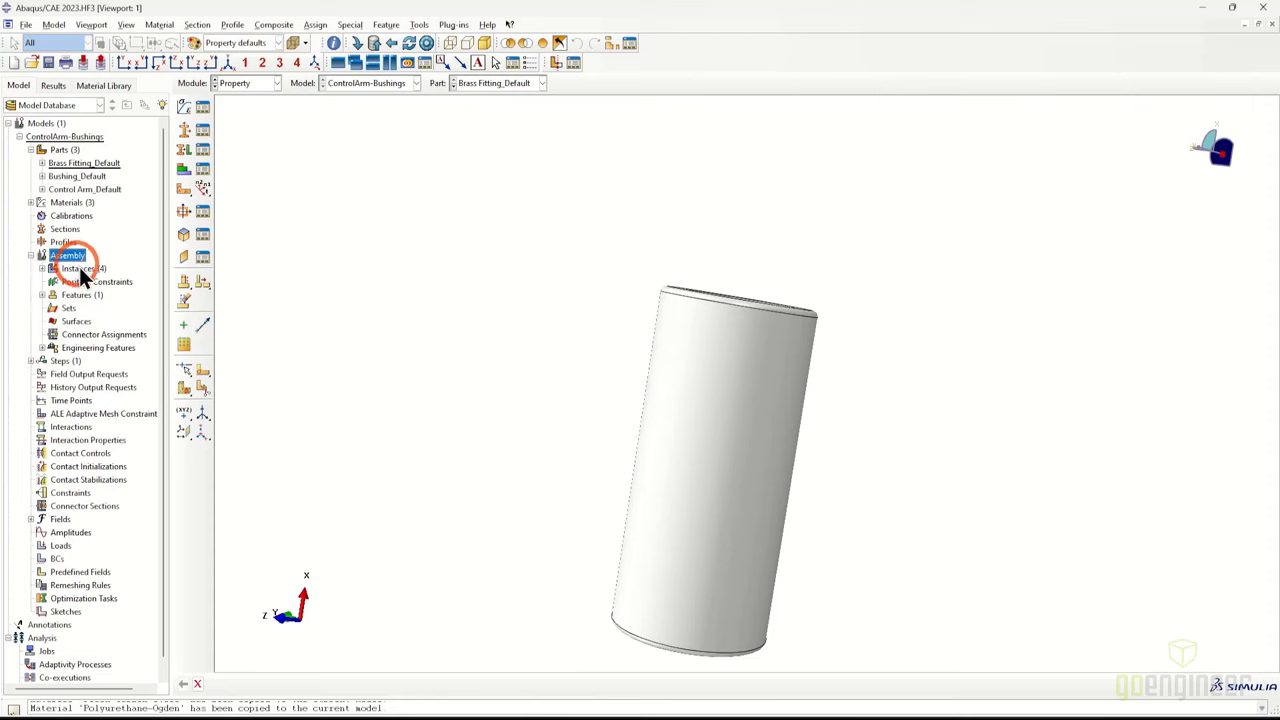
click(67, 257)
click(319, 319)
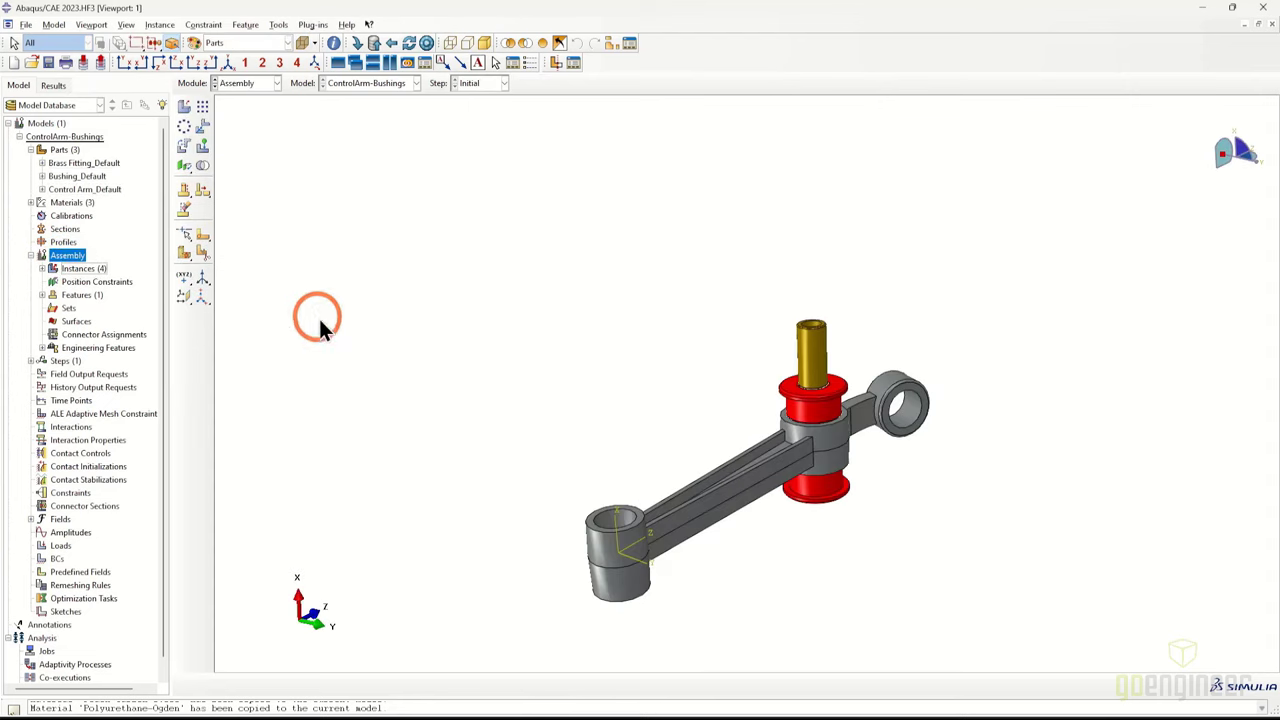
Switch to the Mesh module for the Brass Fitting_Default part through its mesh entry in the model tree
click(96, 164)
ctrl+click(92, 178)
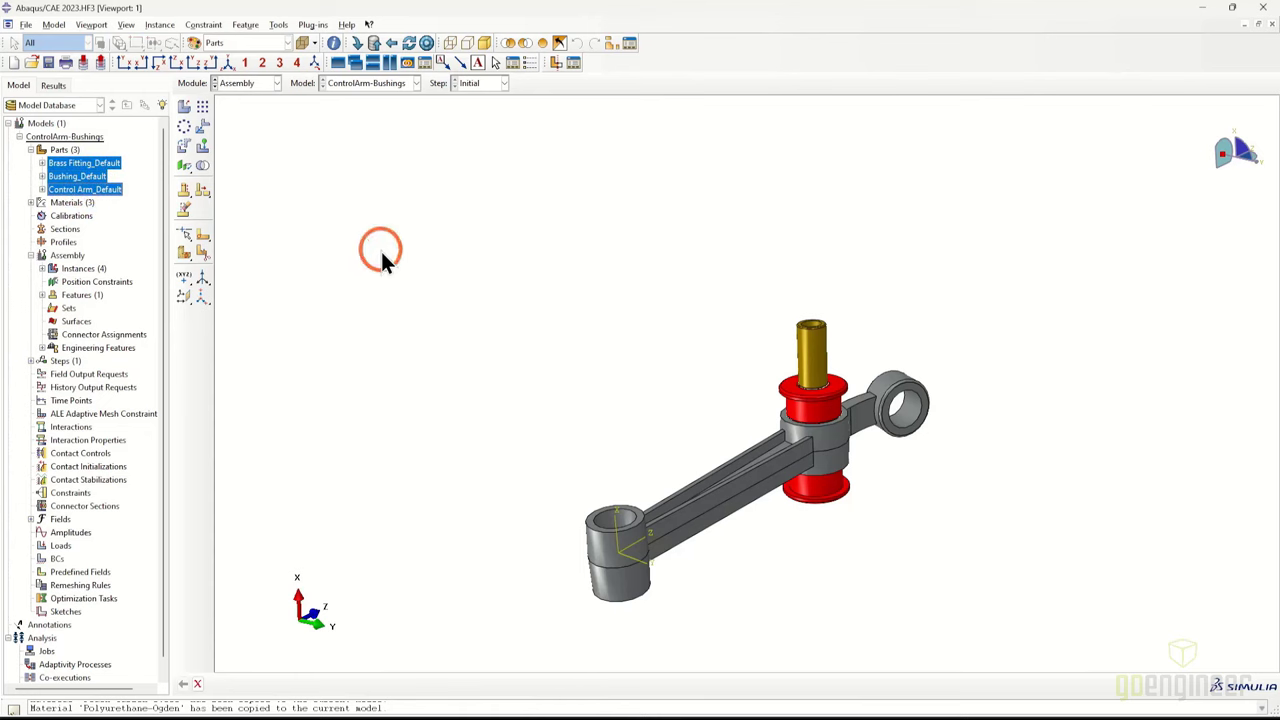
click(41, 163)
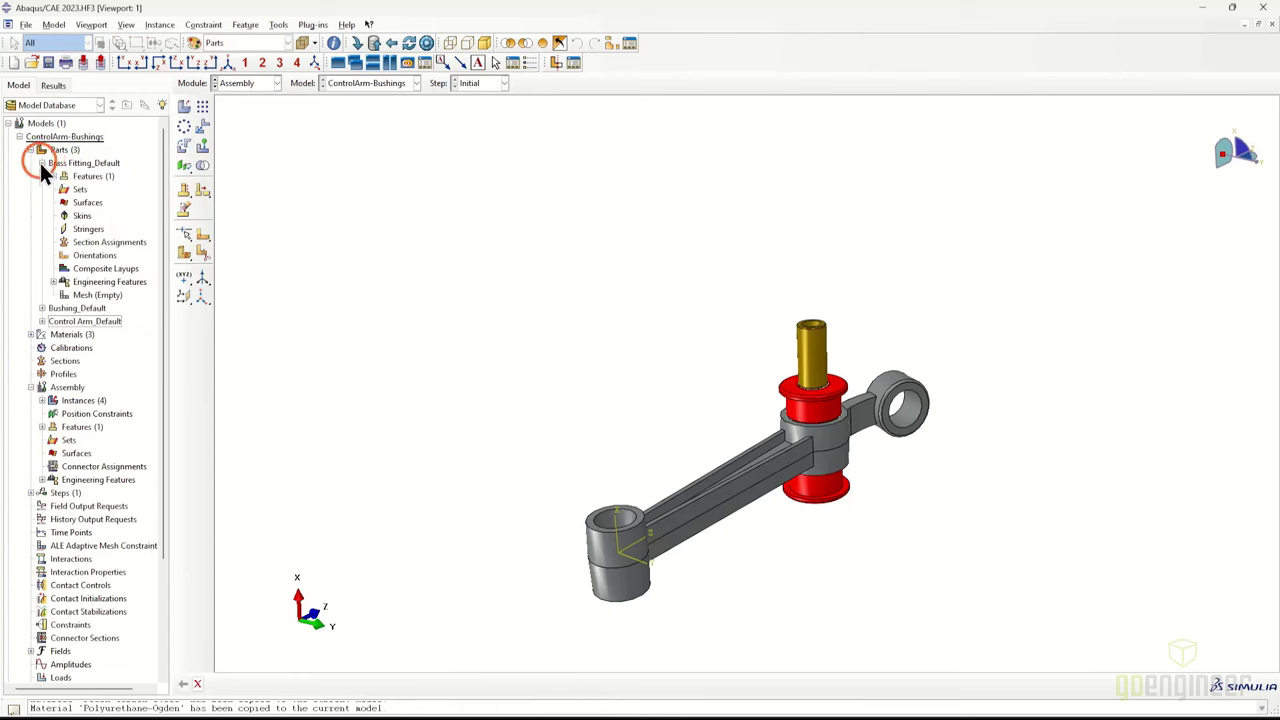
click(88, 165)
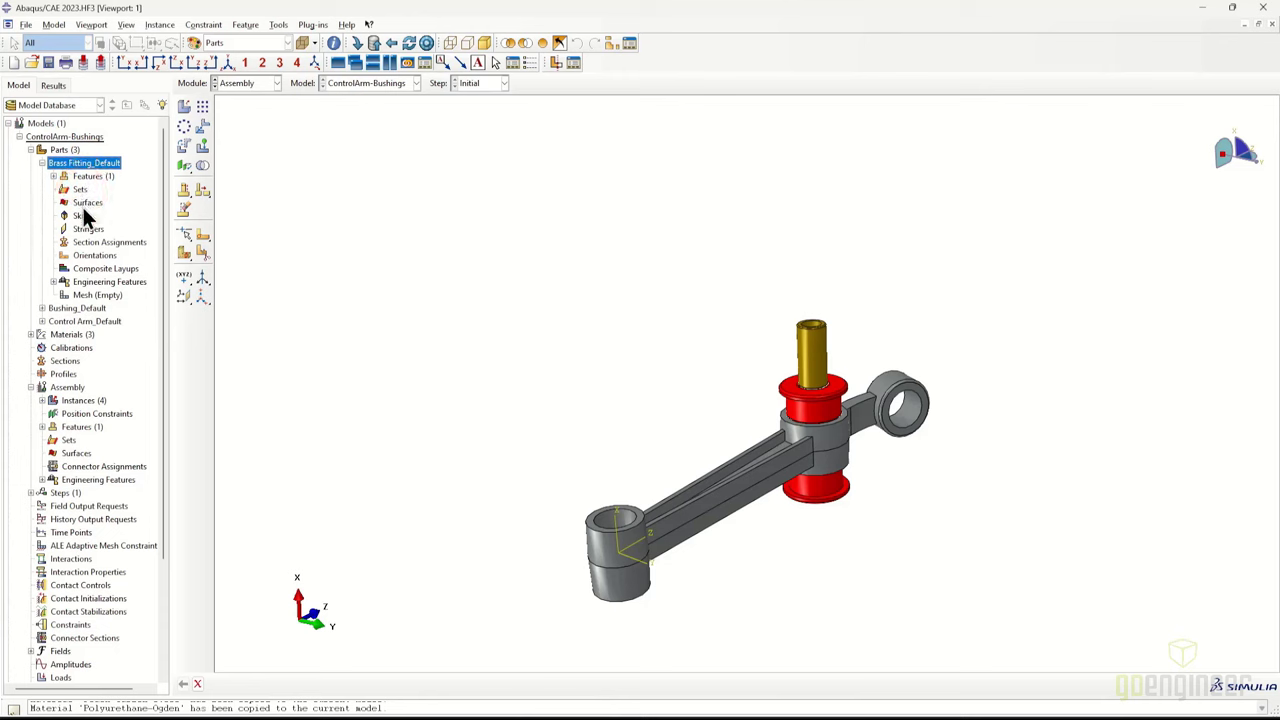
right_click(99, 296)
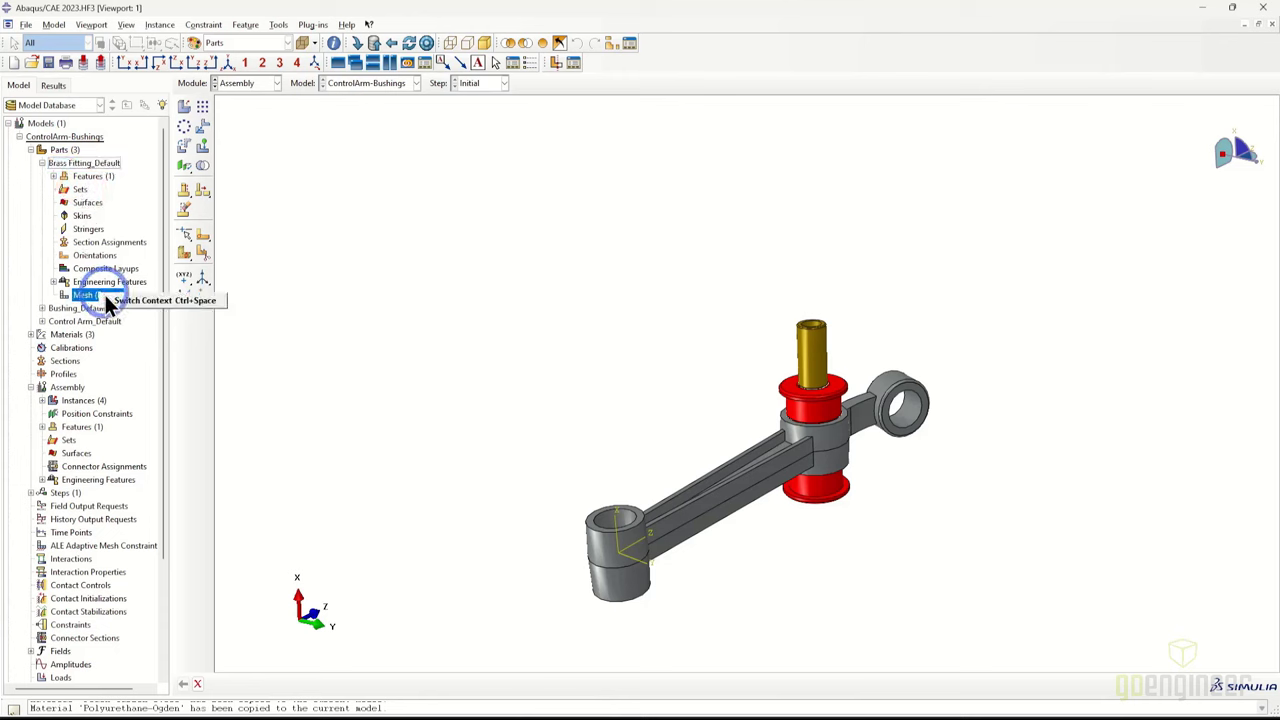
click(118, 300)
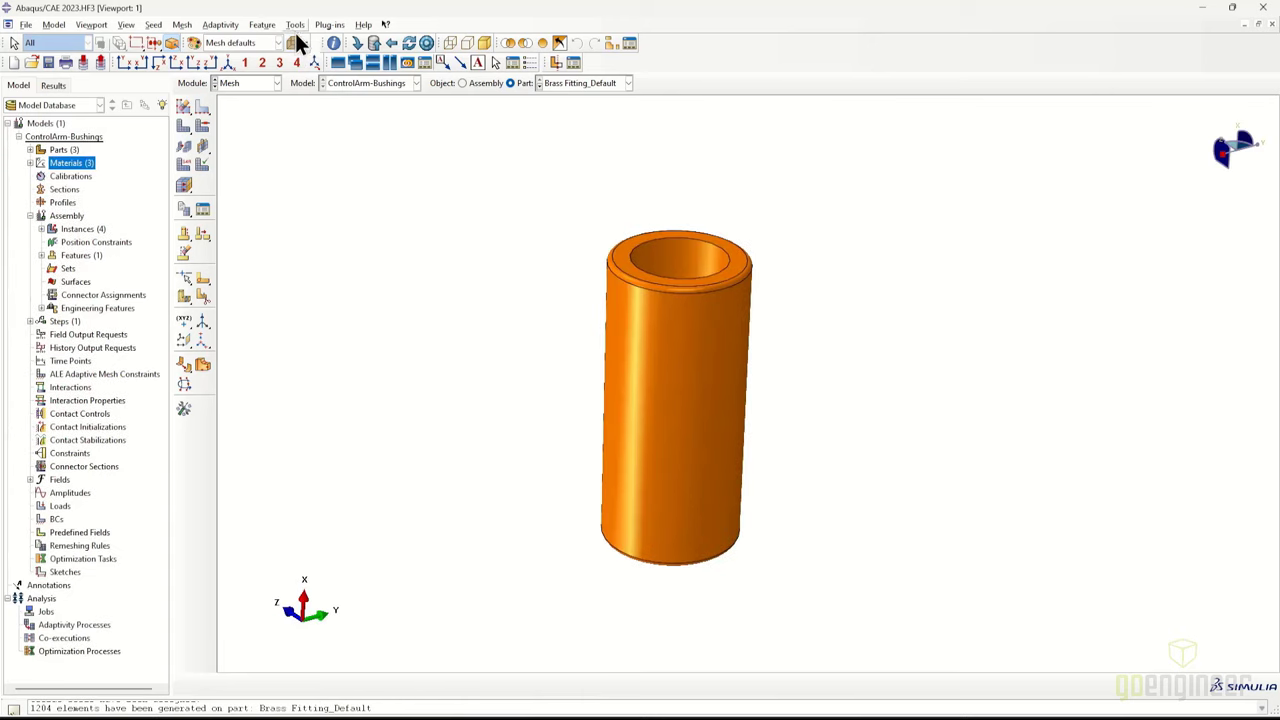
Open the Create Datum and Create Partition dialogs and arrange them beside each other, clear of the brass fitting
click(295, 25)
click(312, 84)
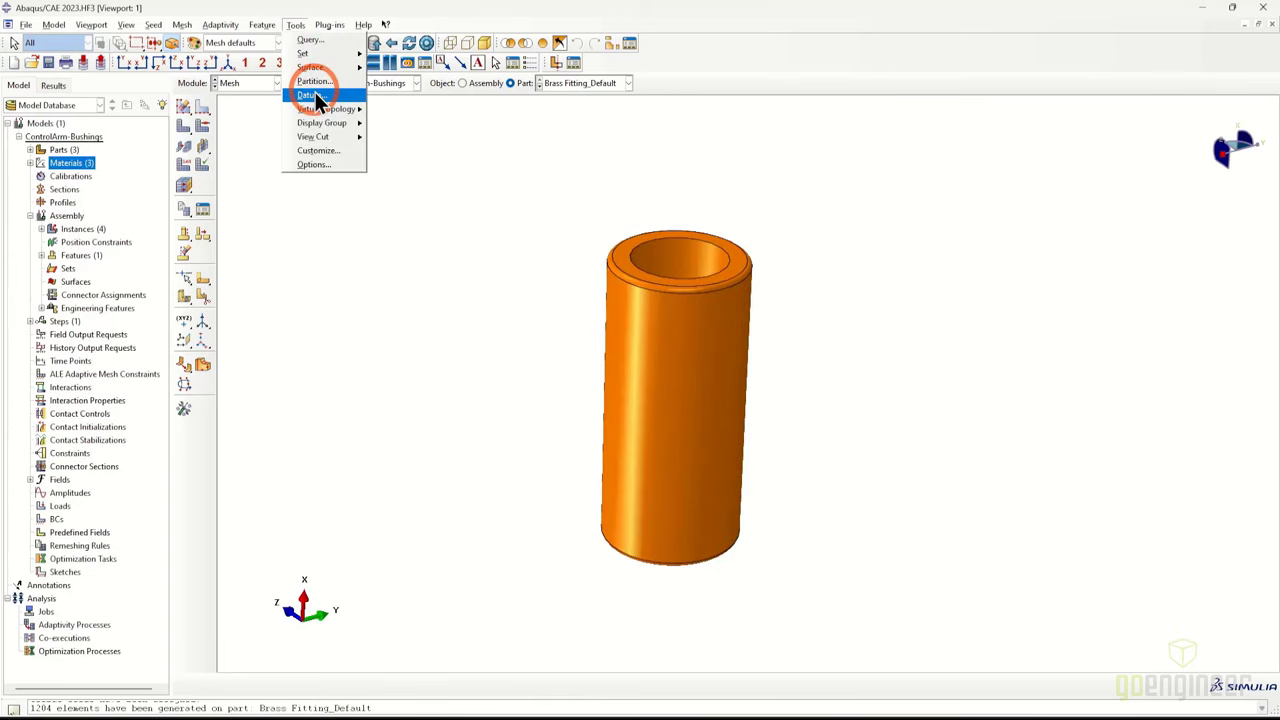
click(315, 92)
click(296, 25)
click(325, 82)
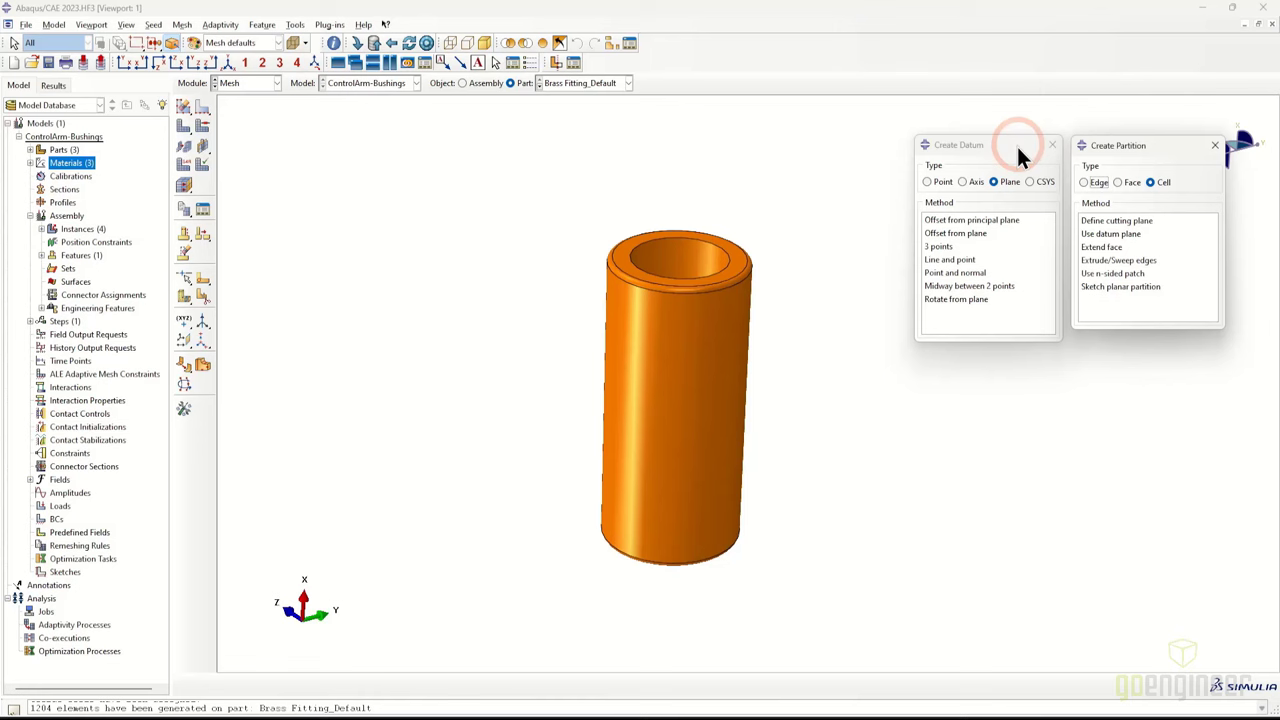
drag(1016, 144, 1001, 124)
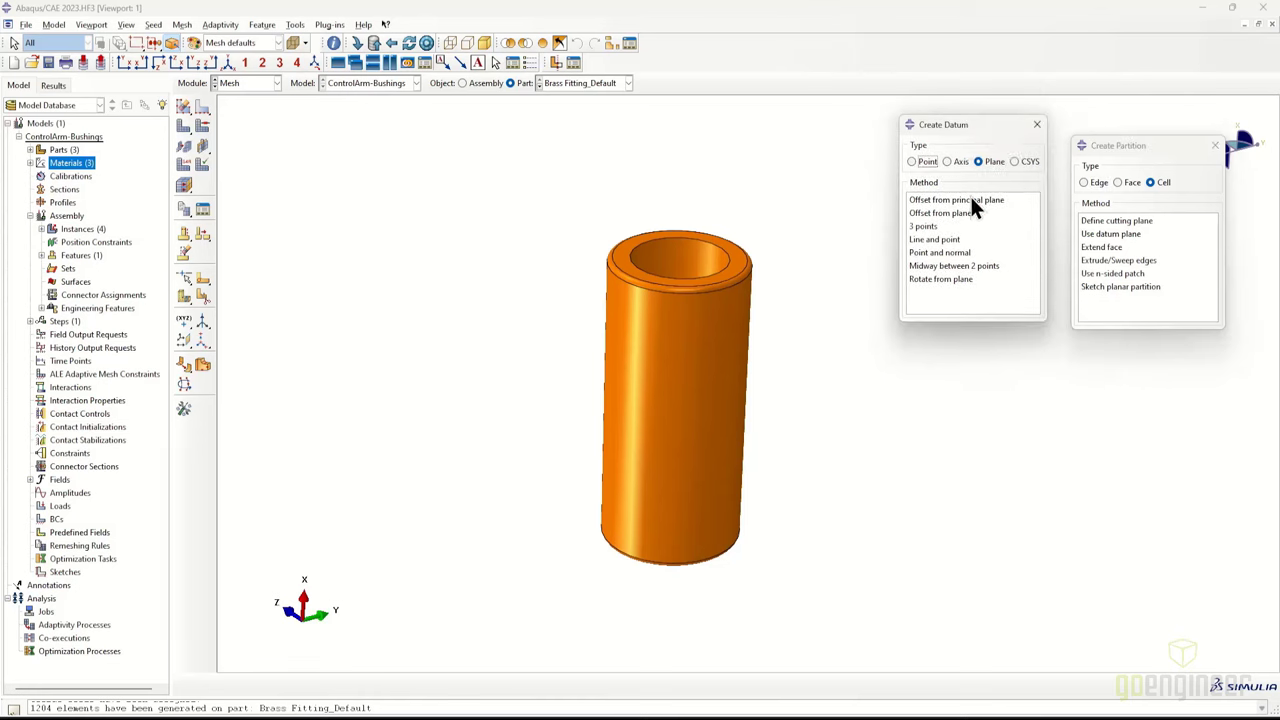
Create a datum plane on the brass fitting offset 0.0 from the XY principal plane
click(922, 162)
click(977, 161)
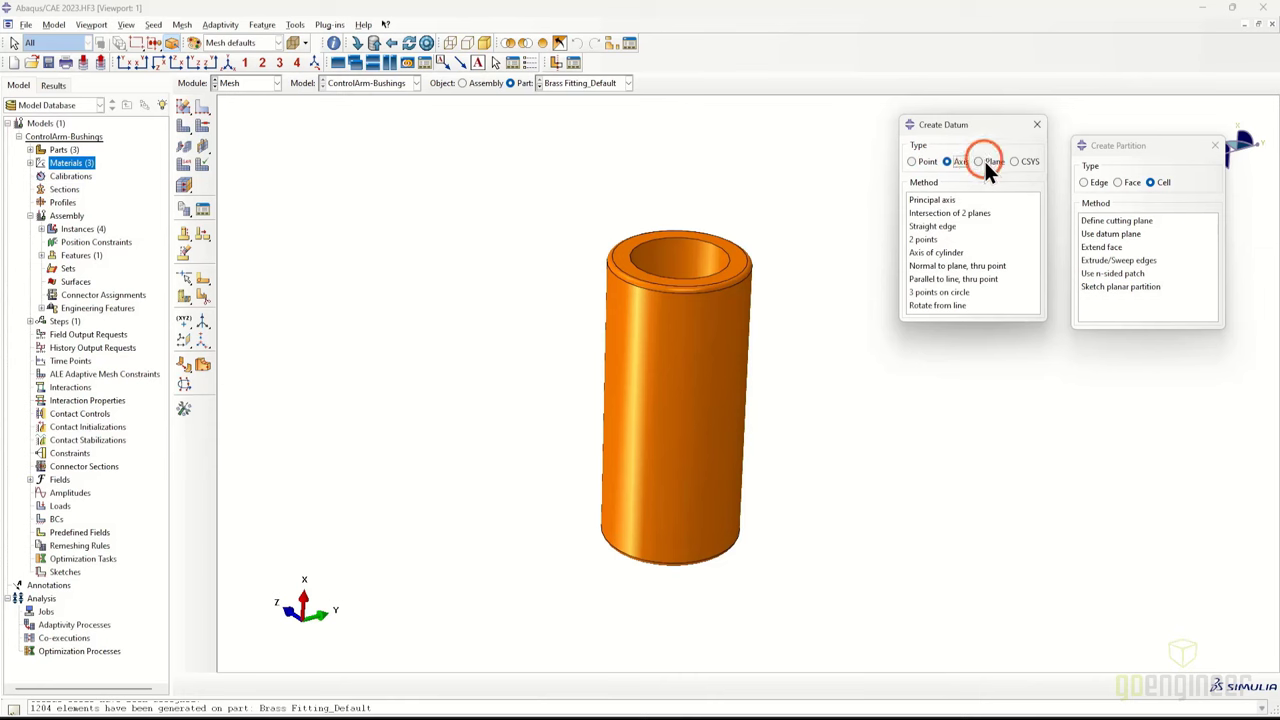
click(970, 199)
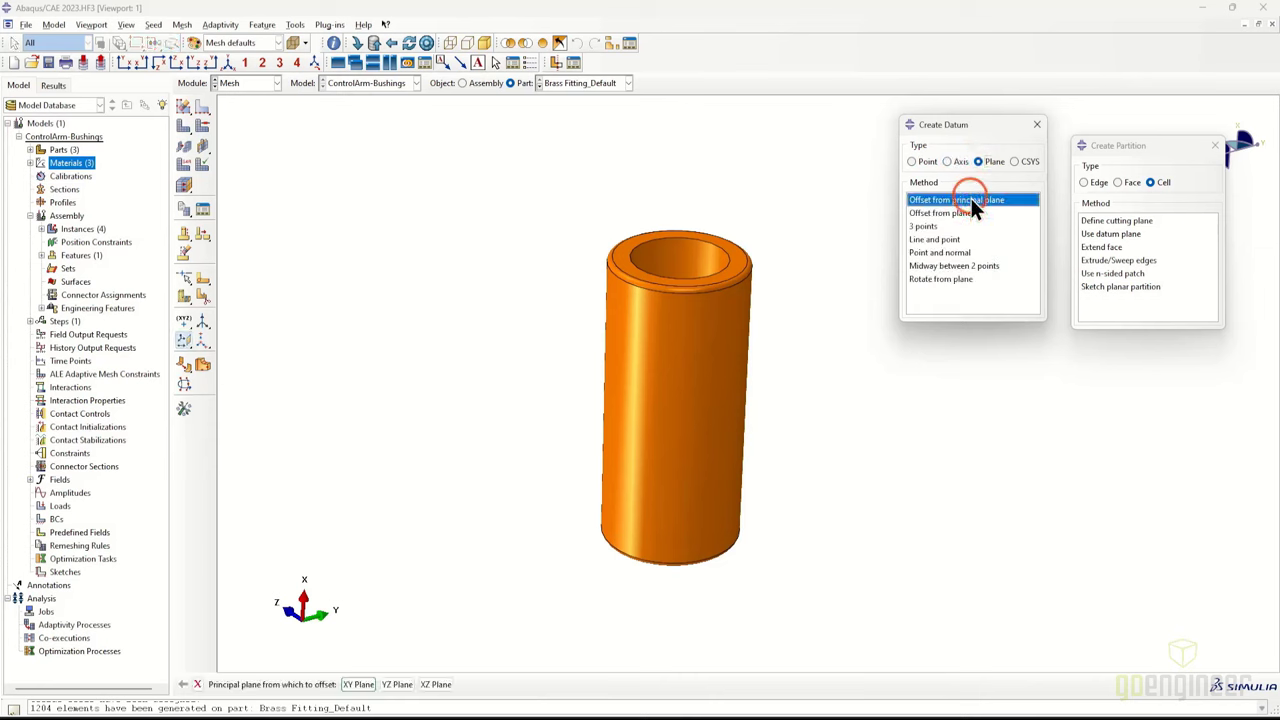
click(360, 684)
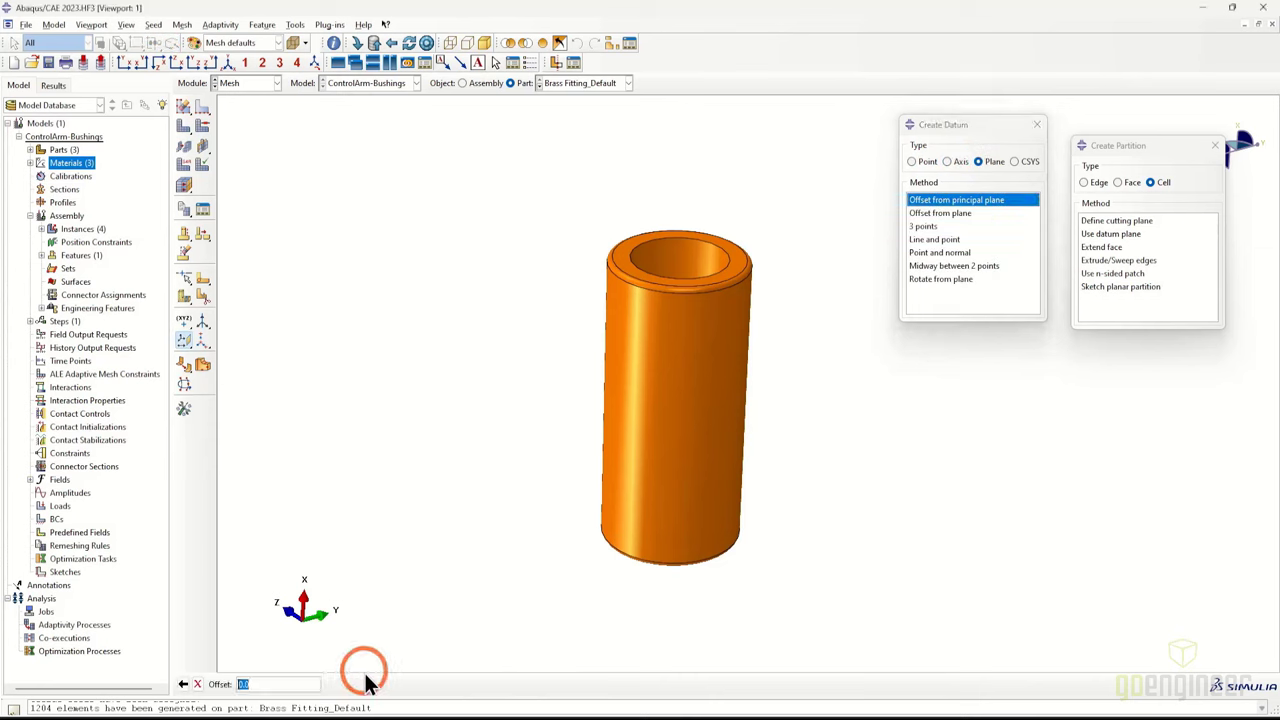
key(Return)
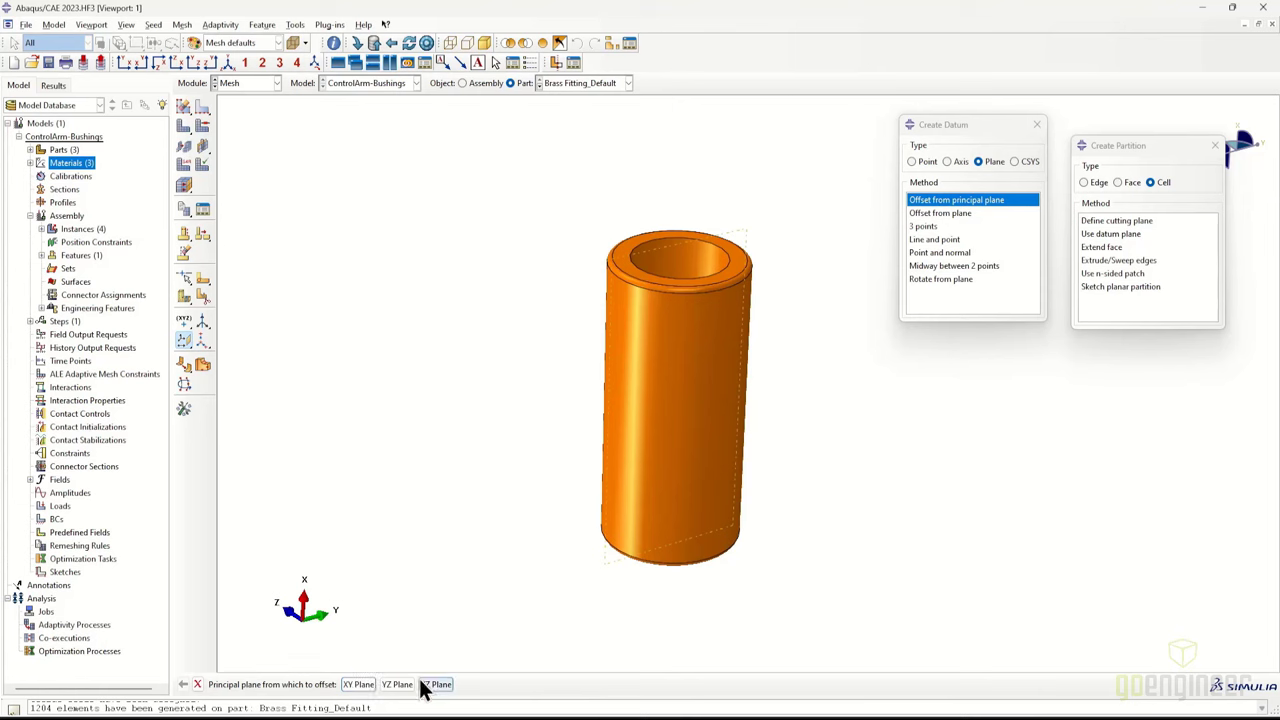
click(840, 350)
click(197, 684)
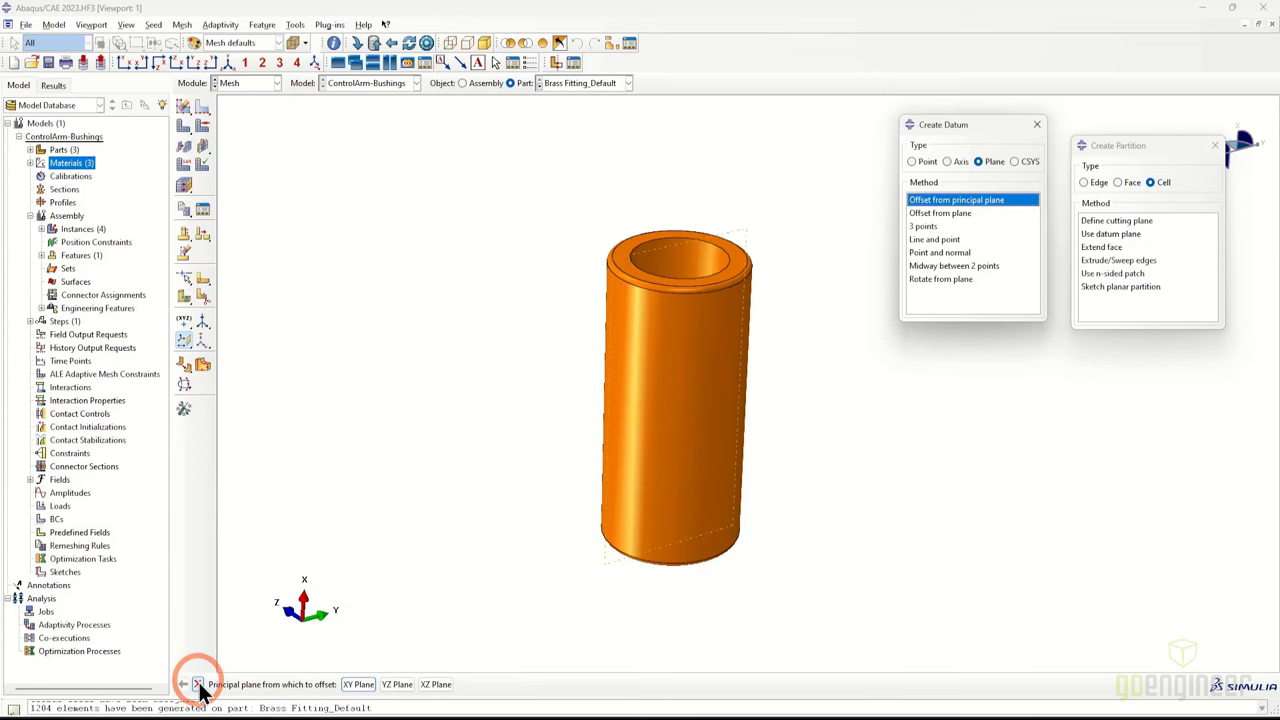
Create a datum plane on the brass fitting offset 0 from the XZ principal plane
click(436, 684)
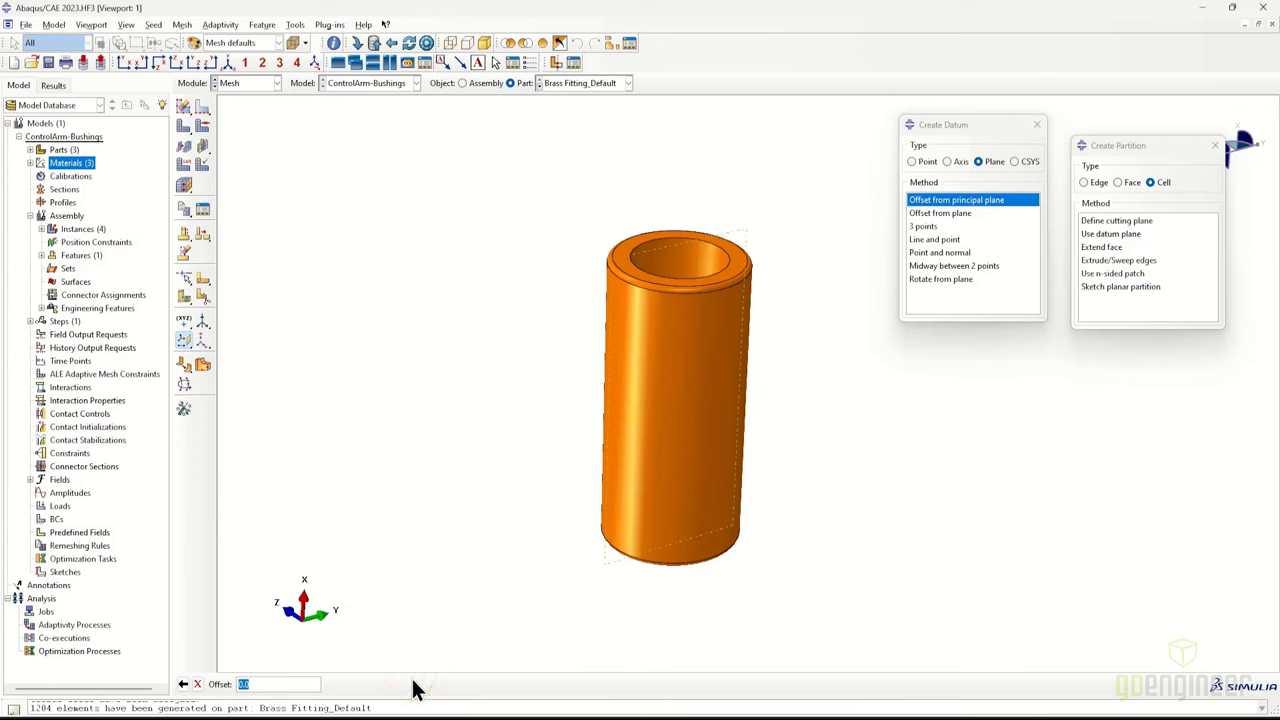
text(.)
key(Return)
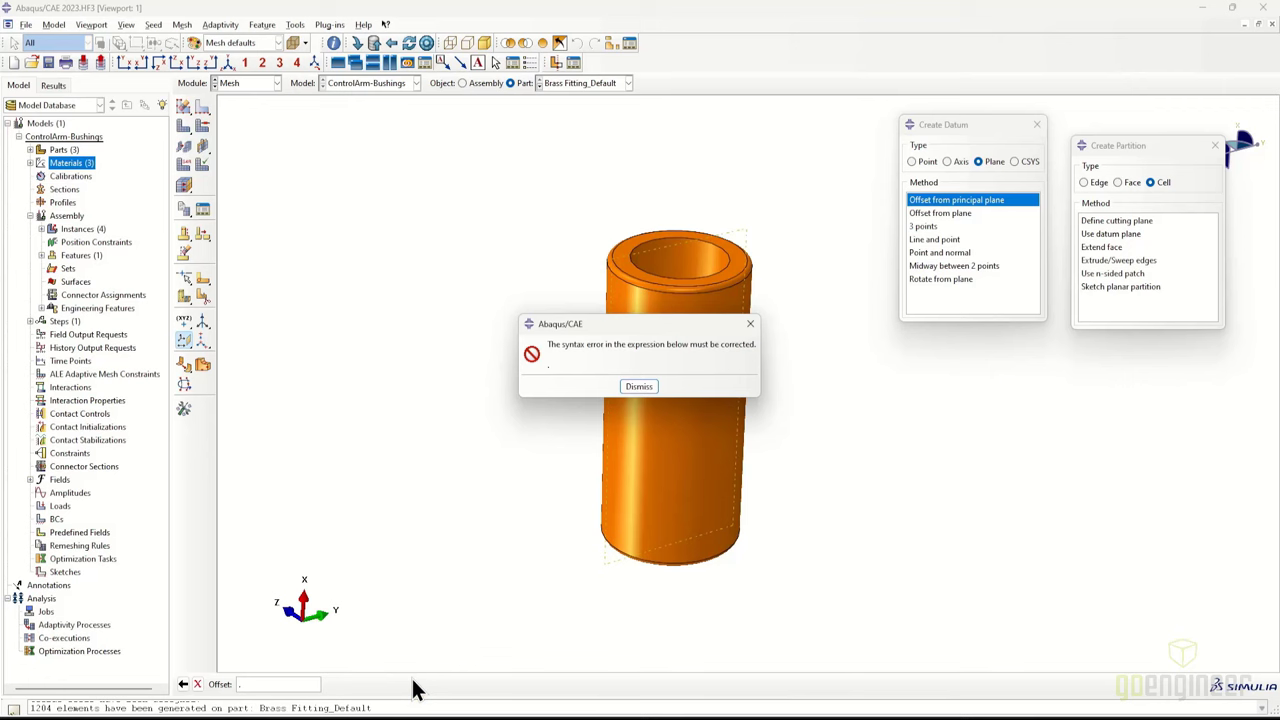
key(Return)
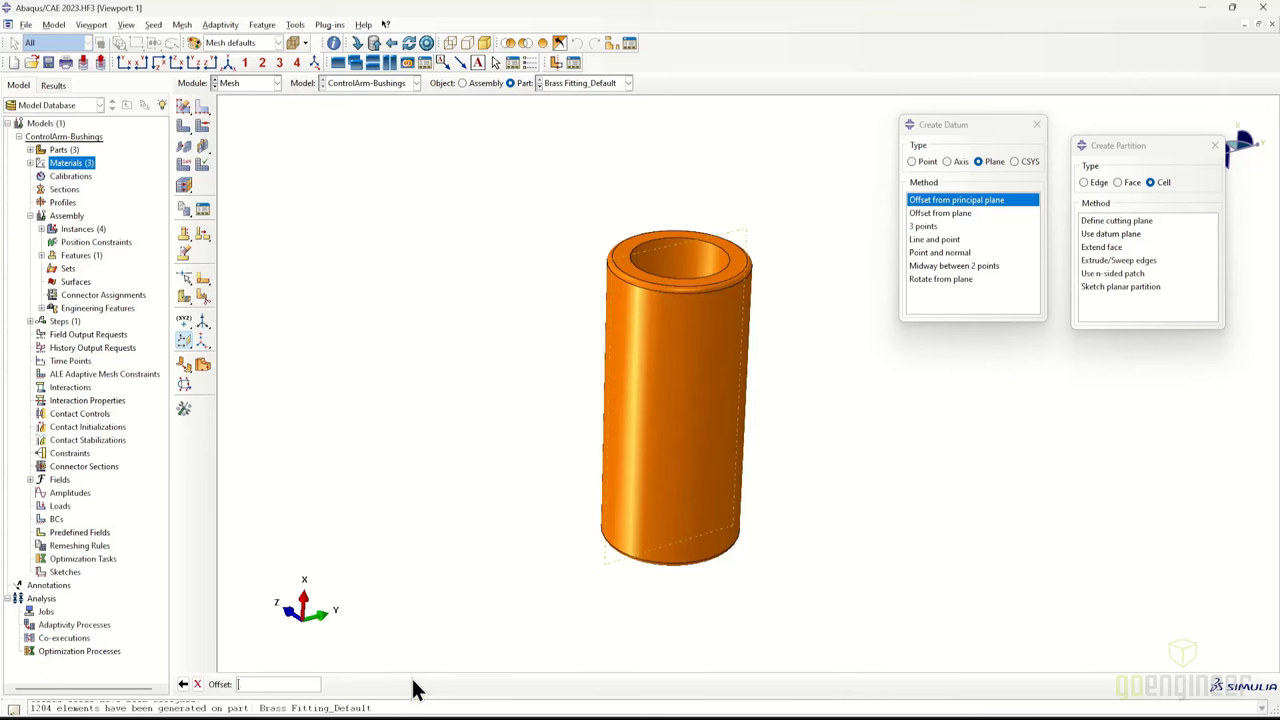
text(0)
key(Return)
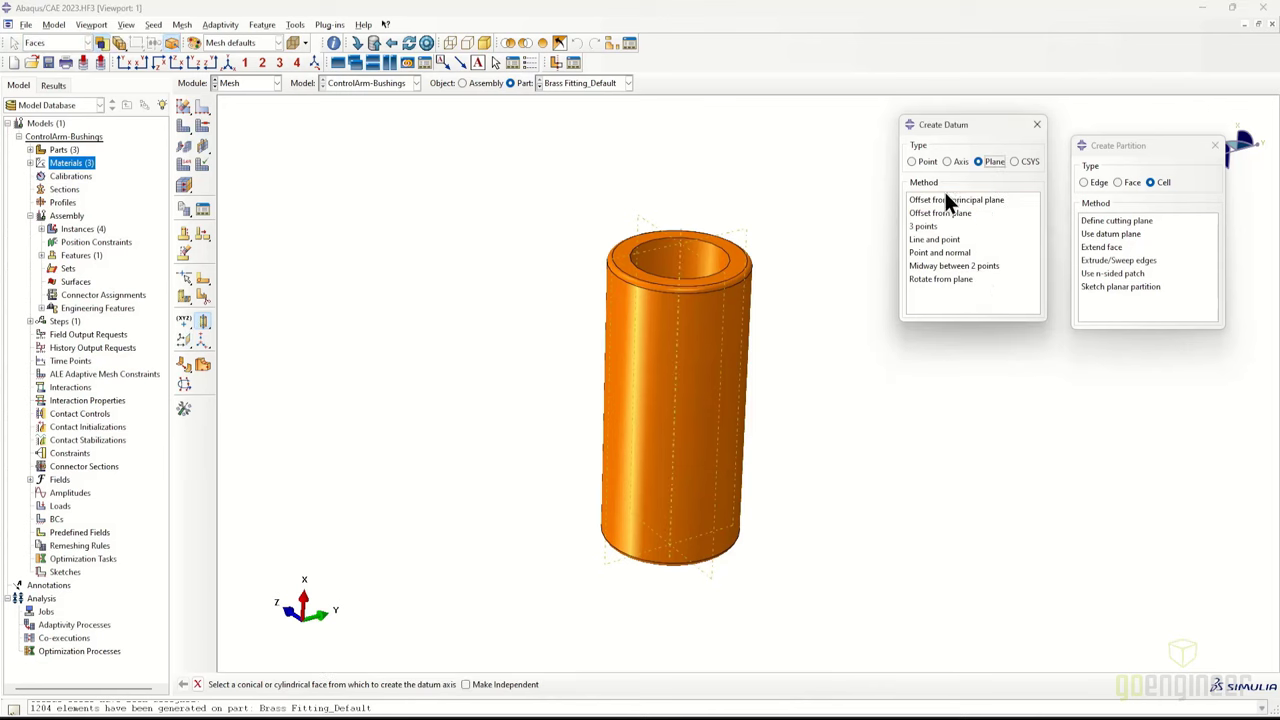
Create a datum plane midway between two points at the opposite ends of the brass fitting
click(968, 267)
click(682, 259)
ctrl+alt+drag(712, 503, 677, 508)
click(679, 507)
ctrl+alt+drag(786, 450, 836, 448)
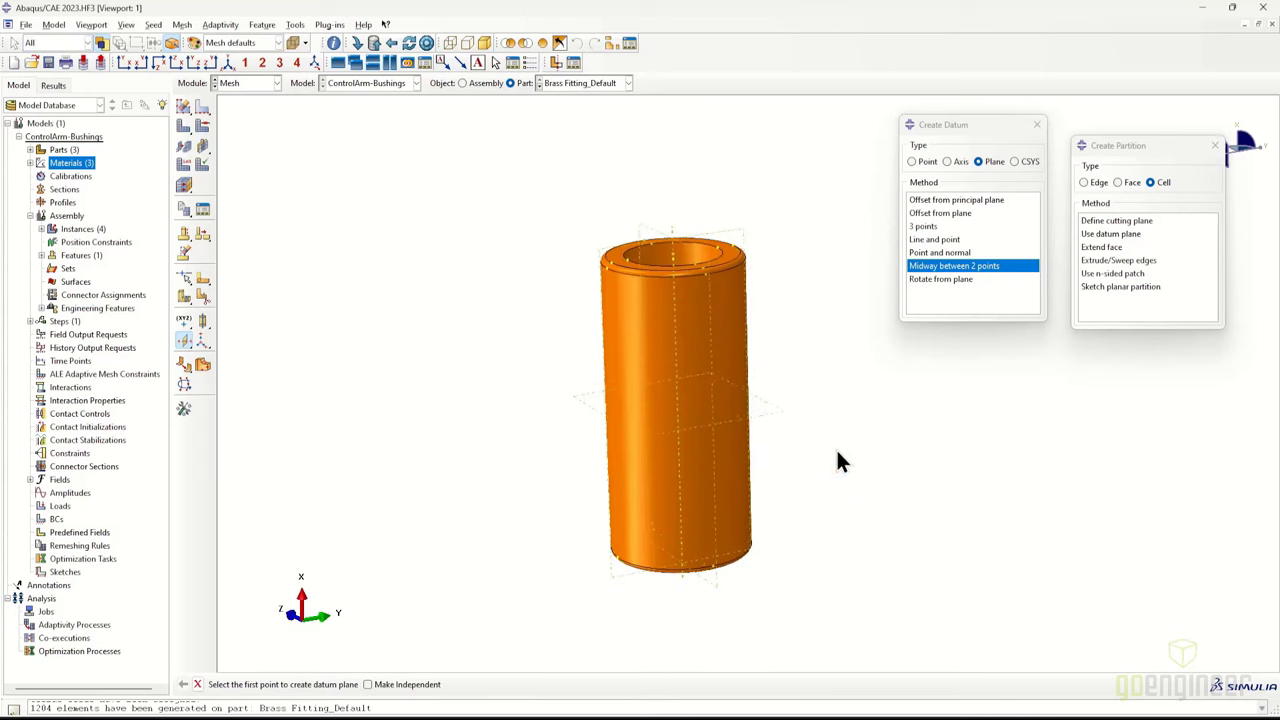
Partition the brass fitting's cell lengthwise using the XZ datum plane
click(1126, 221)
ctrl+alt+drag(775, 314, 738, 303)
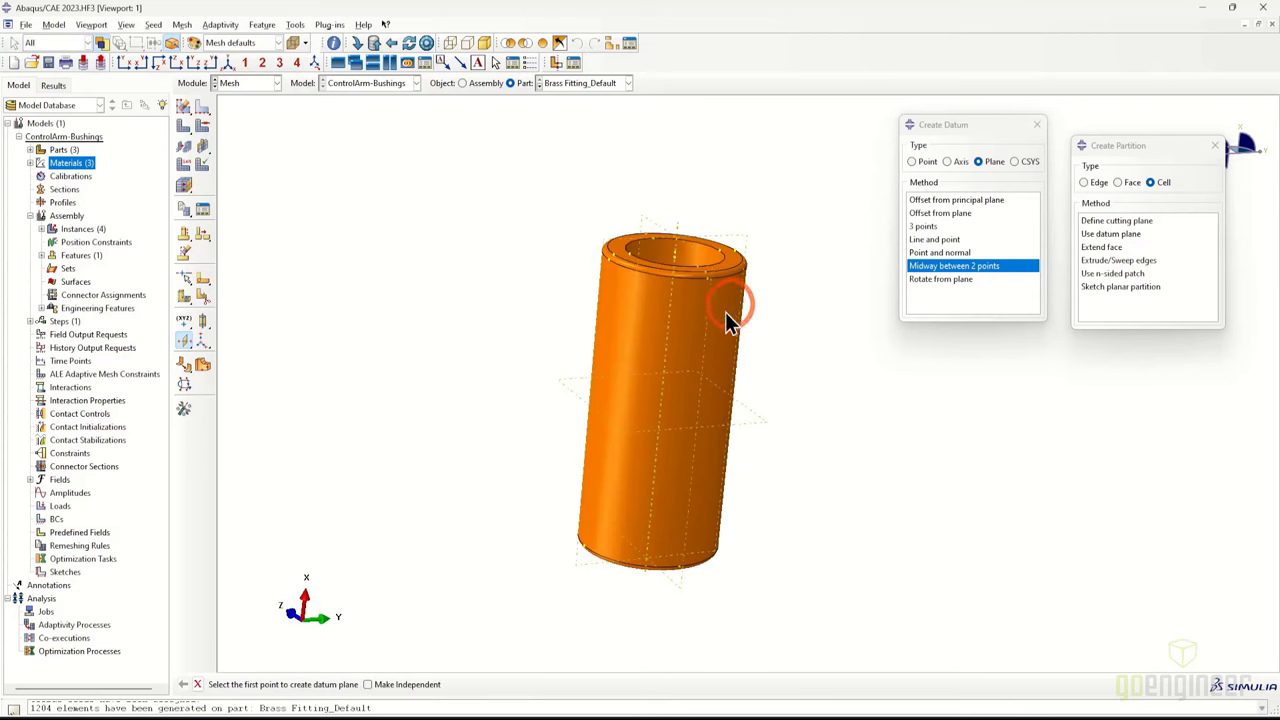
click(1112, 233)
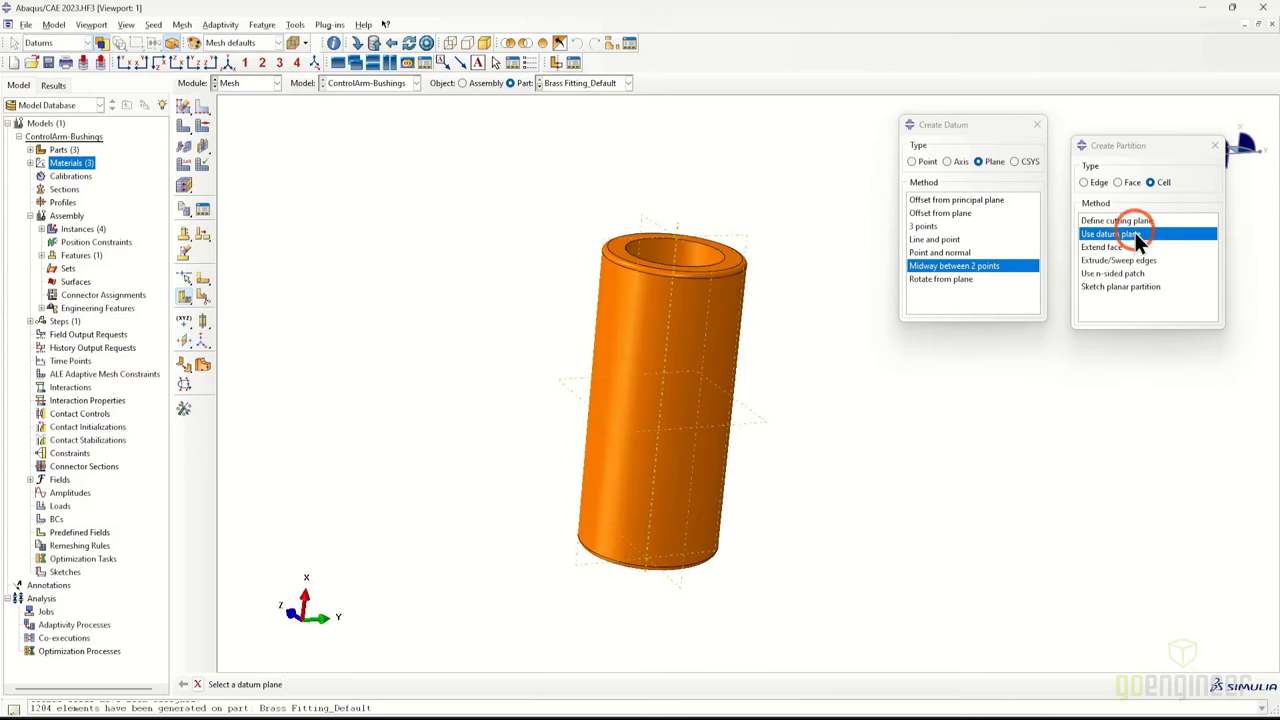
click(658, 232)
middle_click(657, 227)
drag(574, 200, 830, 490)
middle_click(830, 490)
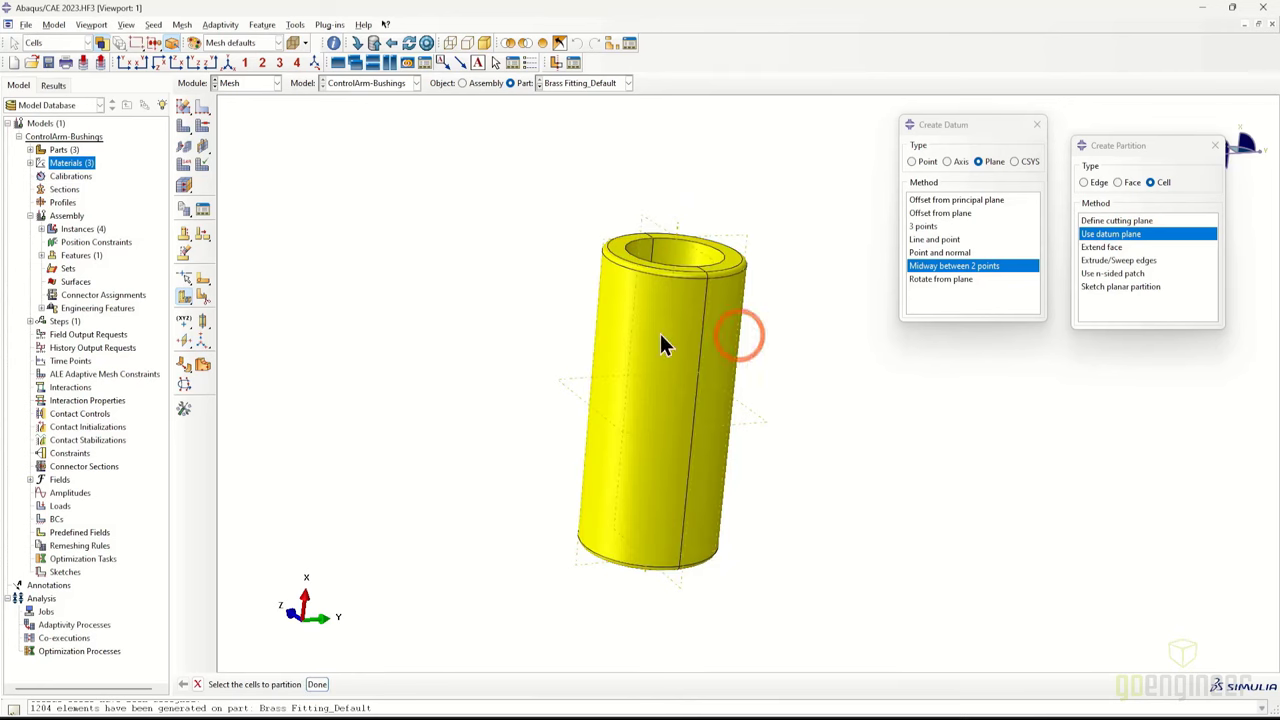
Examine the mesh-default color mappings for the meshing techniques in the Color Code dialog and close it
click(279, 43)
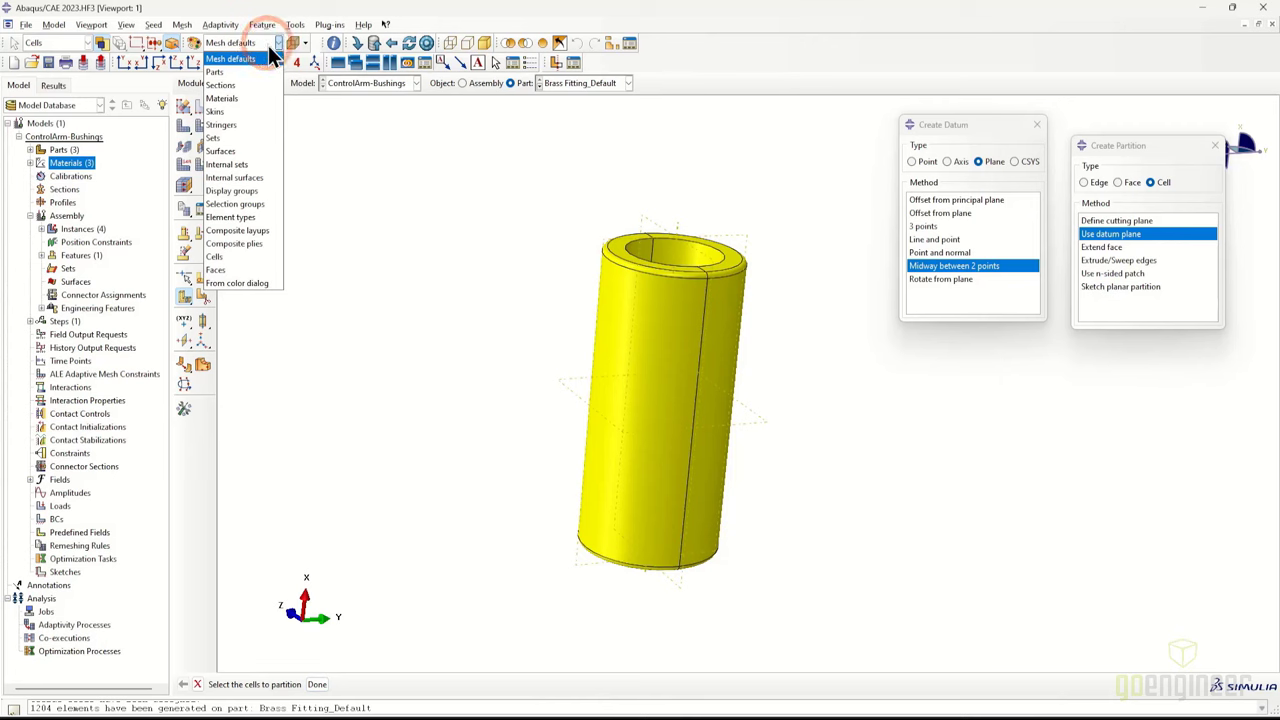
click(195, 43)
drag(885, 249, 343, 171)
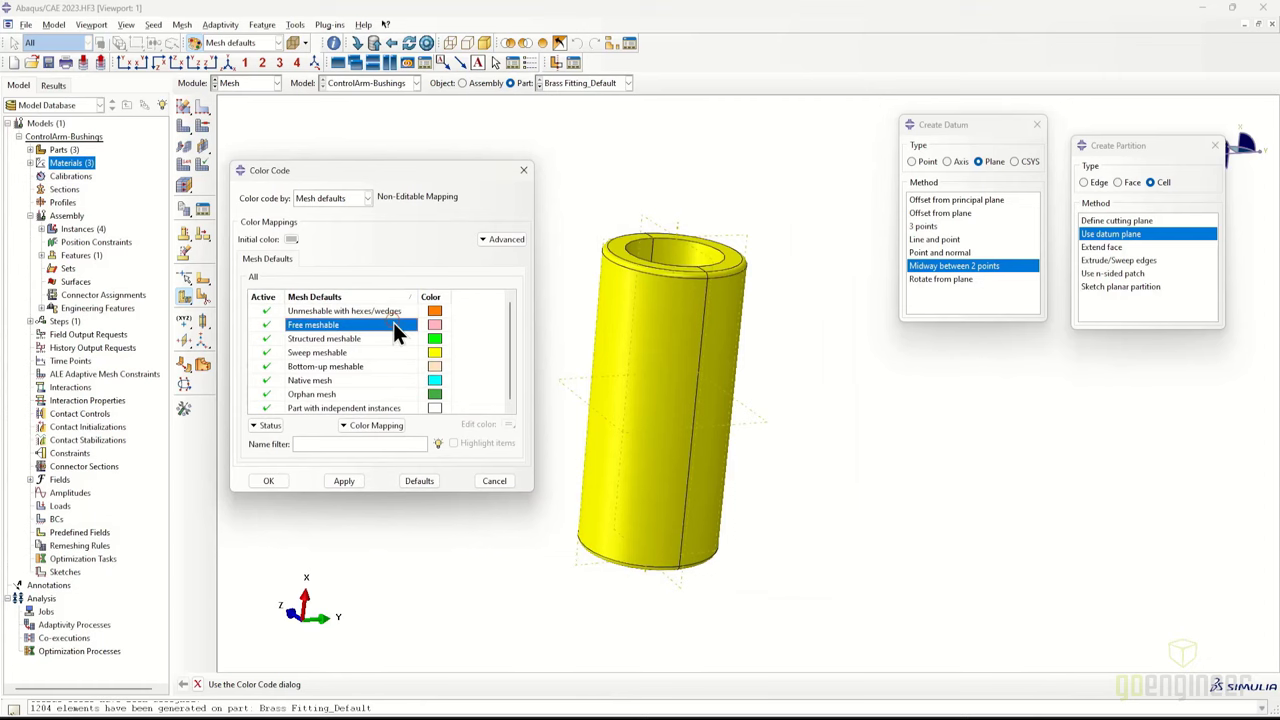
click(386, 366)
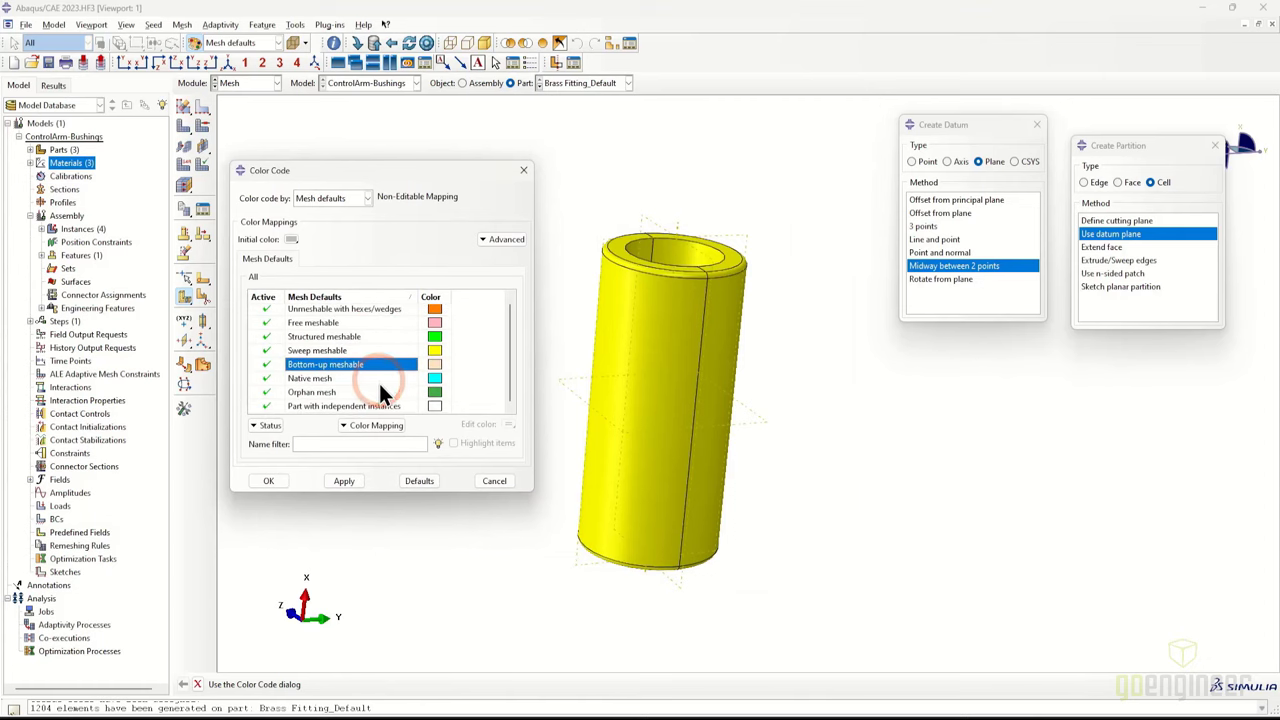
click(523, 170)
Partition all cells of the brass fitting lengthwise using the XY datum plane
drag(484, 182, 723, 468)
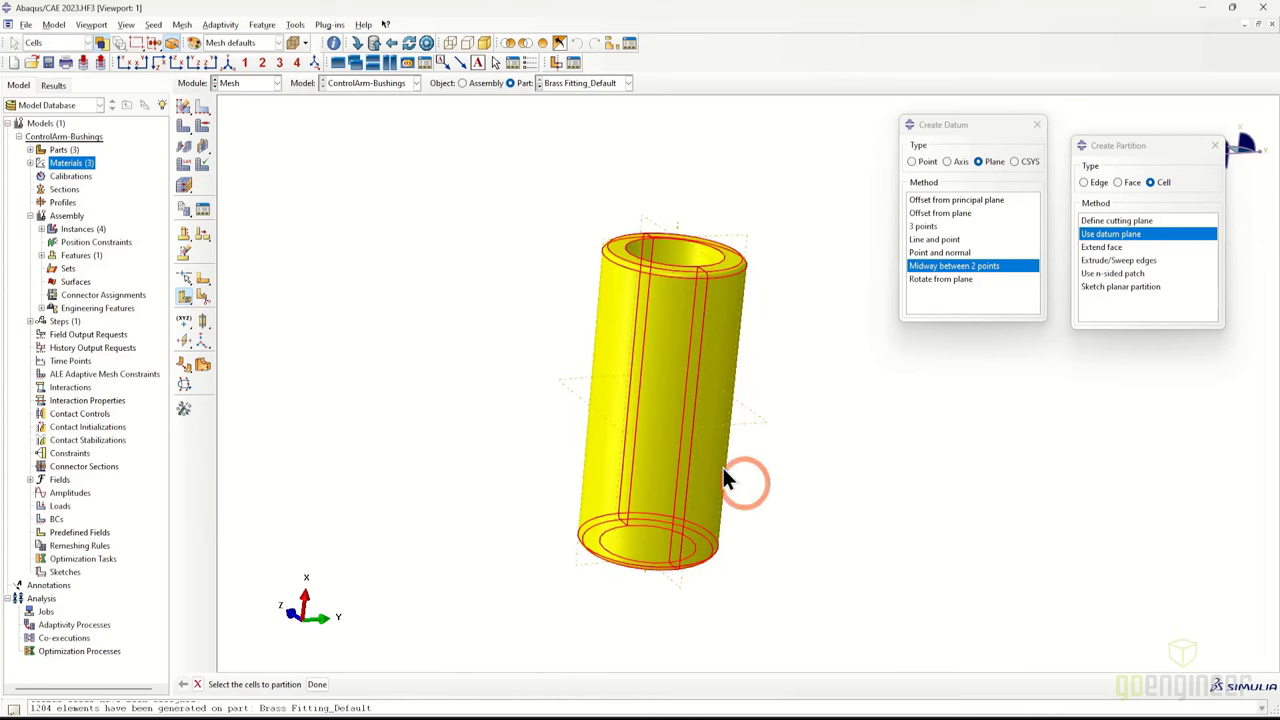
click(1136, 234)
drag(571, 180, 857, 583)
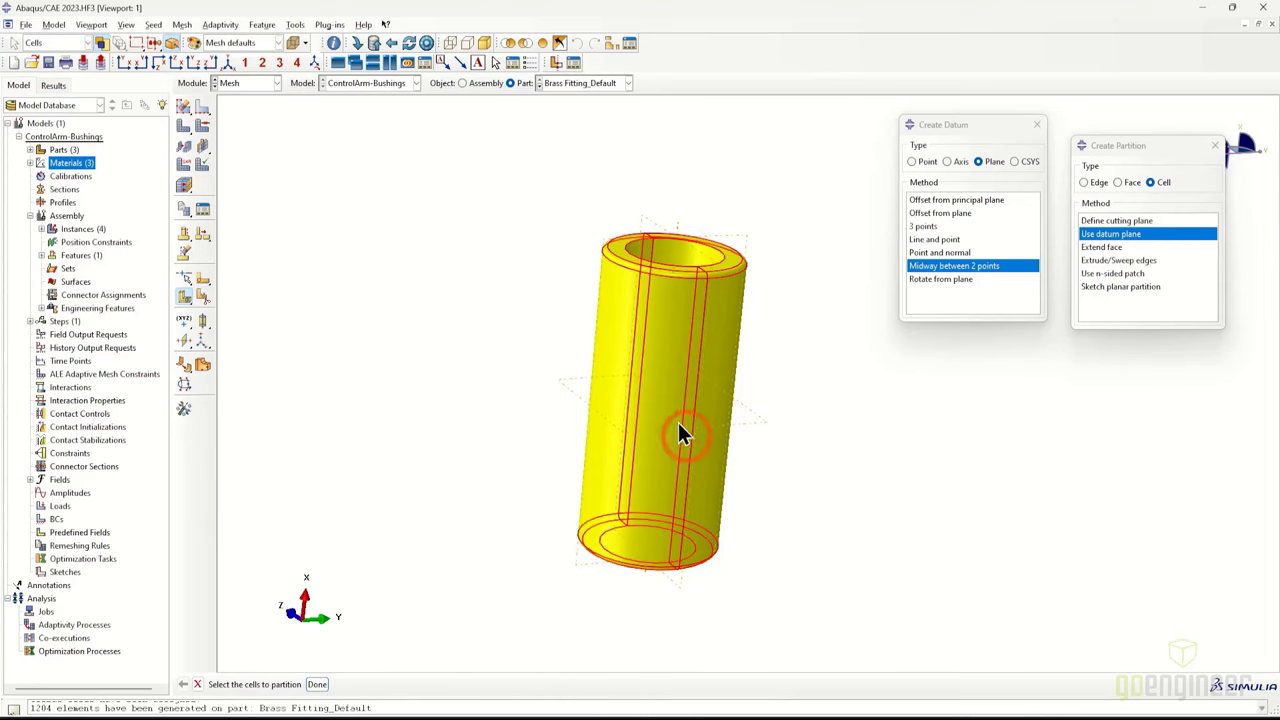
middle_click(652, 236)
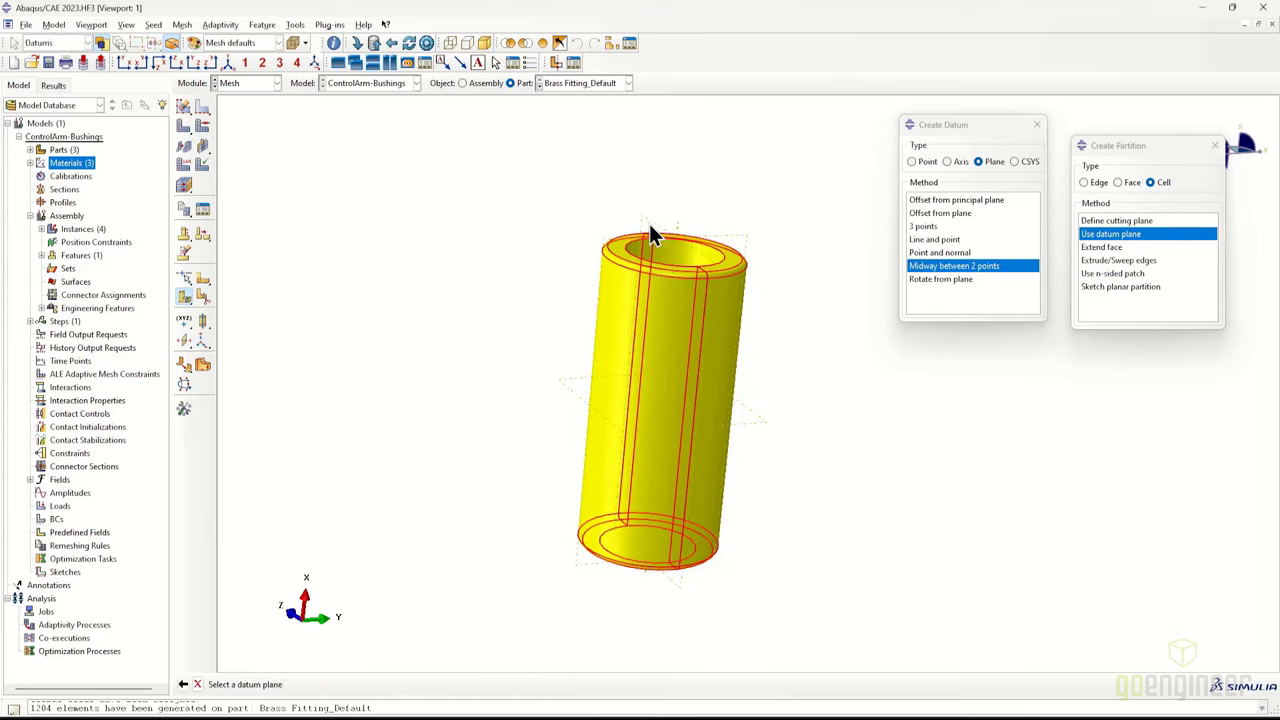
click(740, 240)
middle_click(762, 294)
Partition all cells of the brass fitting across its mid-height using the midway datum plane
drag(543, 234, 808, 625)
middle_click(603, 423)
click(580, 396)
middle_click(745, 488)
ctrl+alt+drag(859, 373, 840, 420)
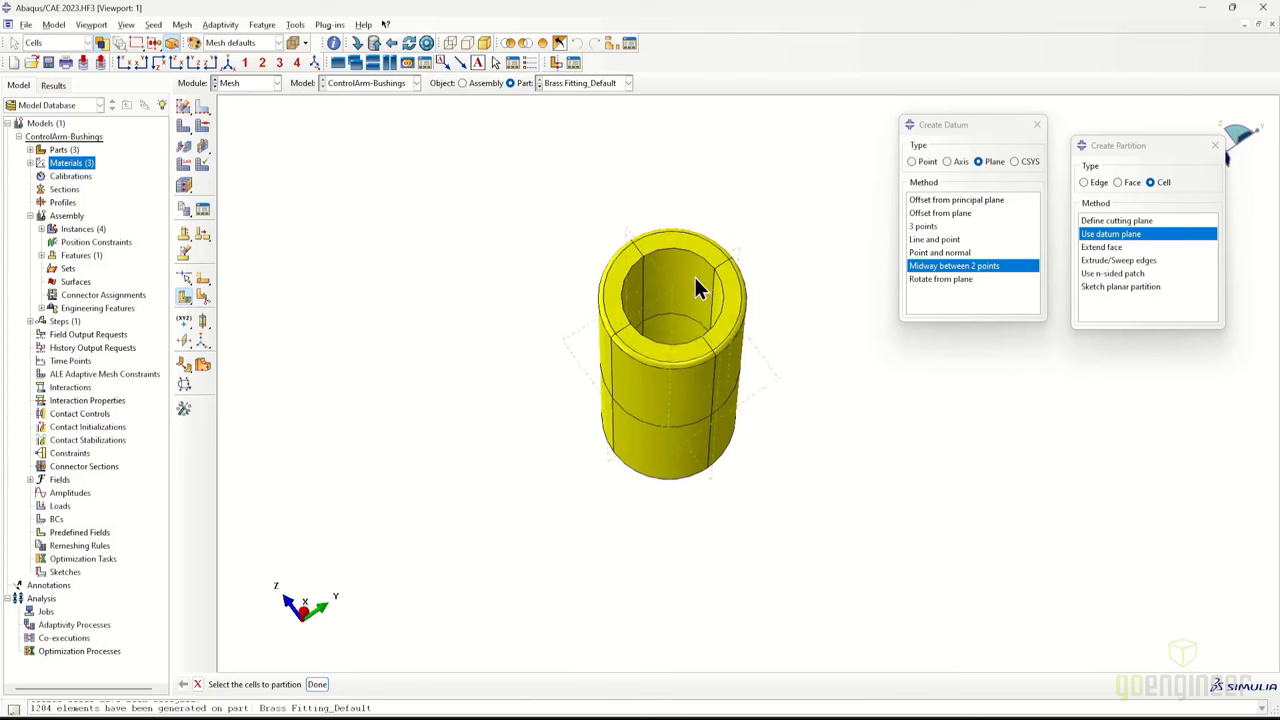
Examine the brass fitting's geometry, datum and partition features by highlighting them from the model tree, and leave the partition command
click(31, 150)
click(42, 163)
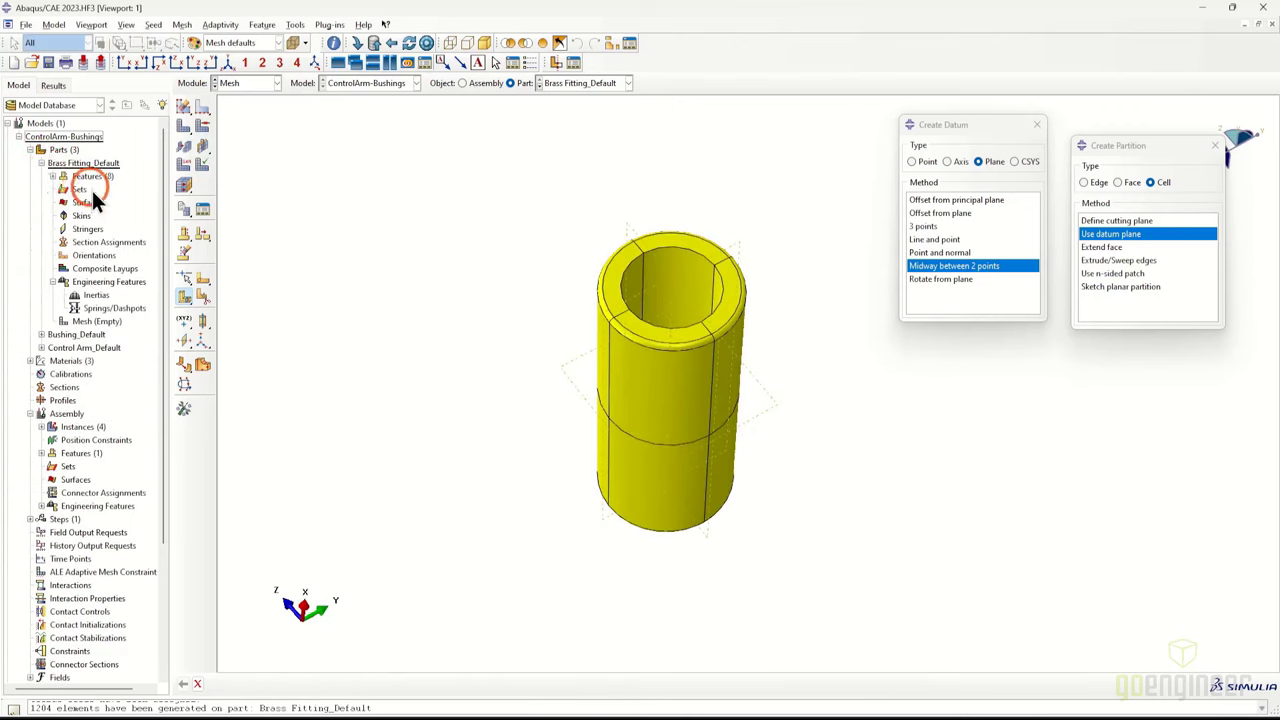
click(53, 176)
click(104, 203)
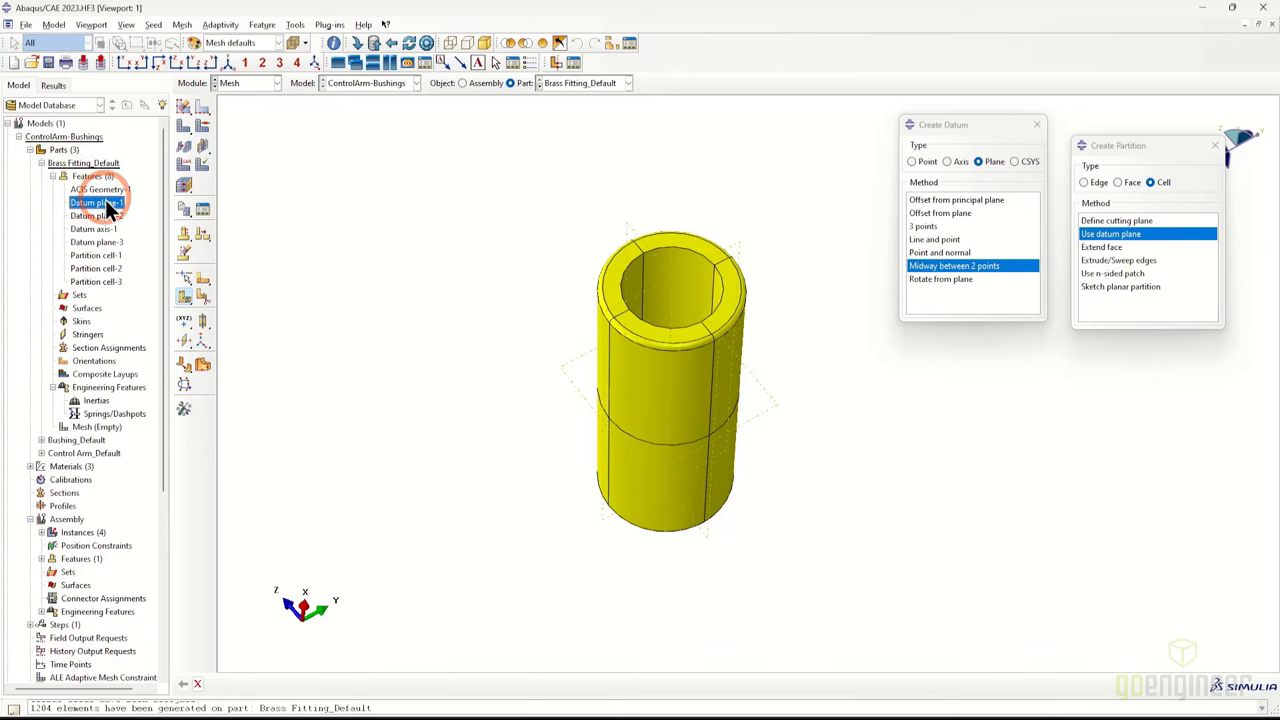
shift+click(111, 281)
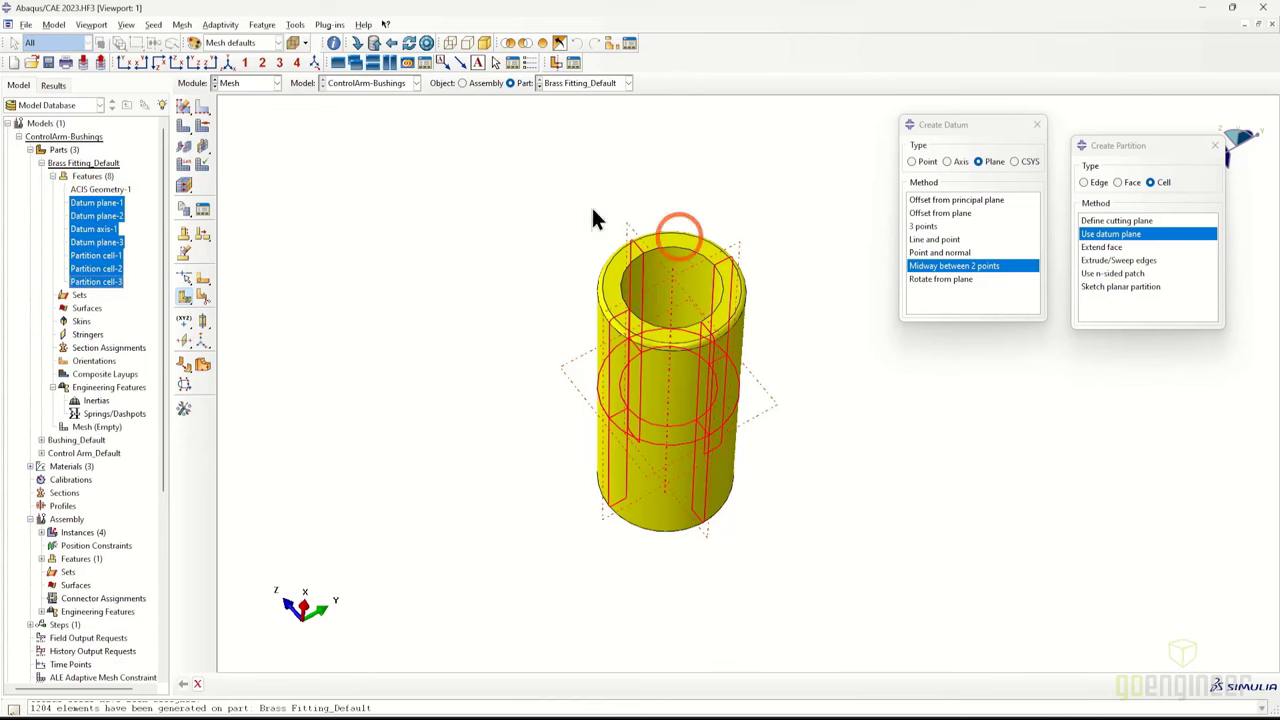
click(119, 189)
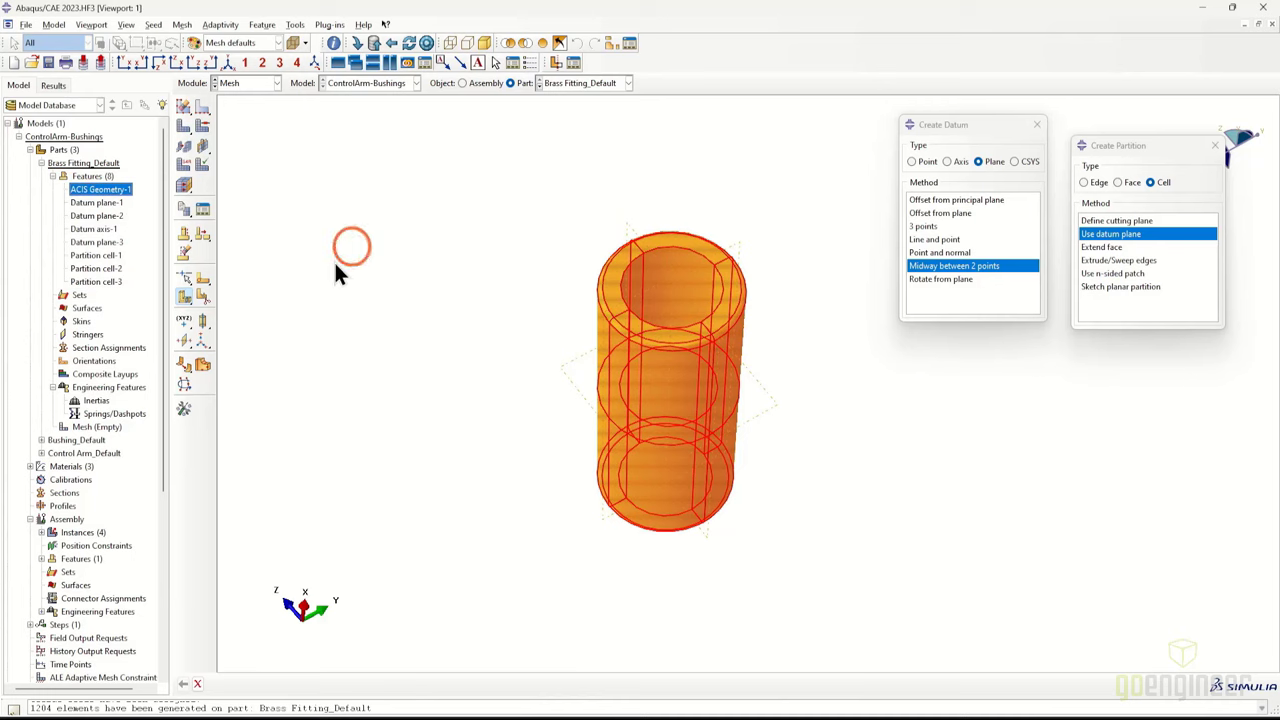
click(197, 684)
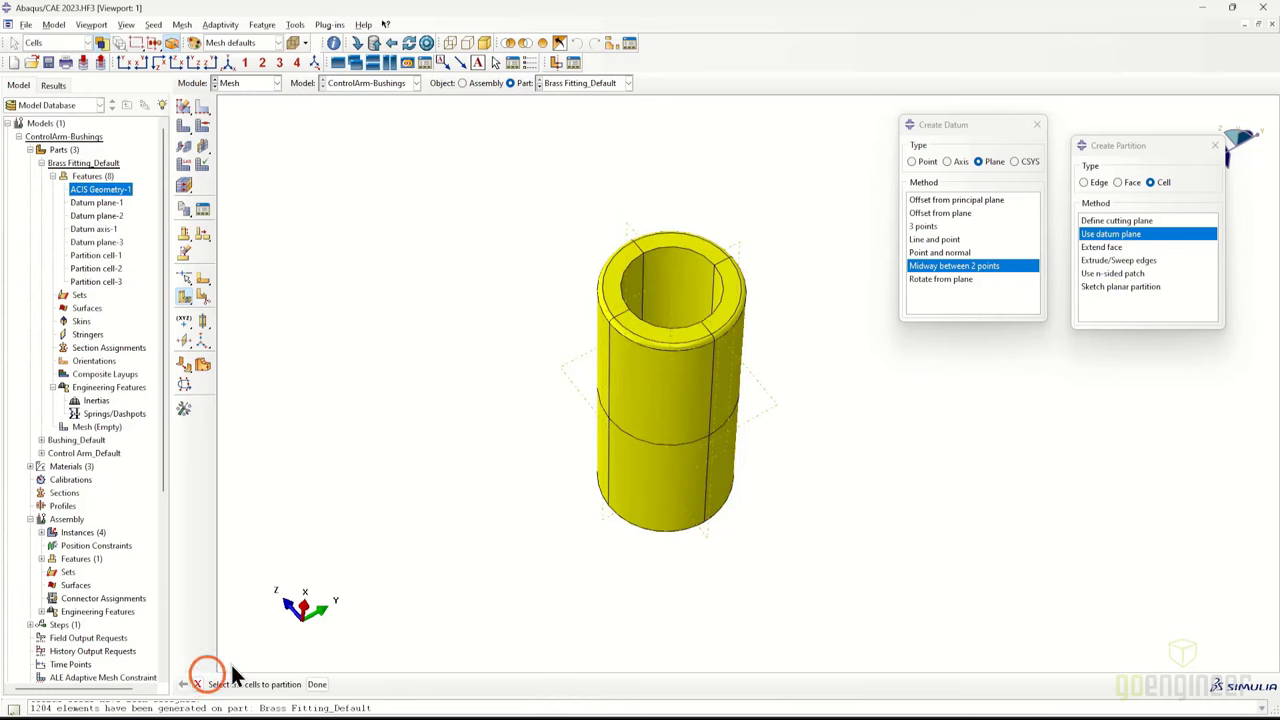
click(316, 684)
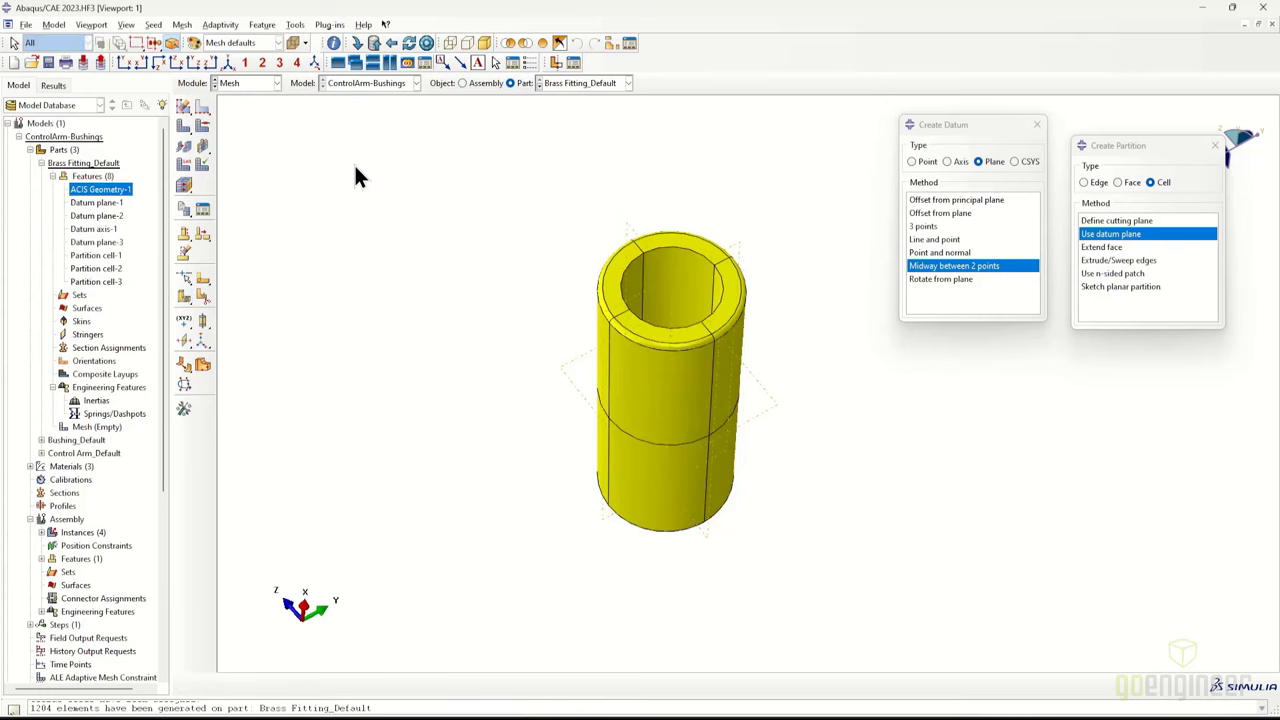
click(337, 42)
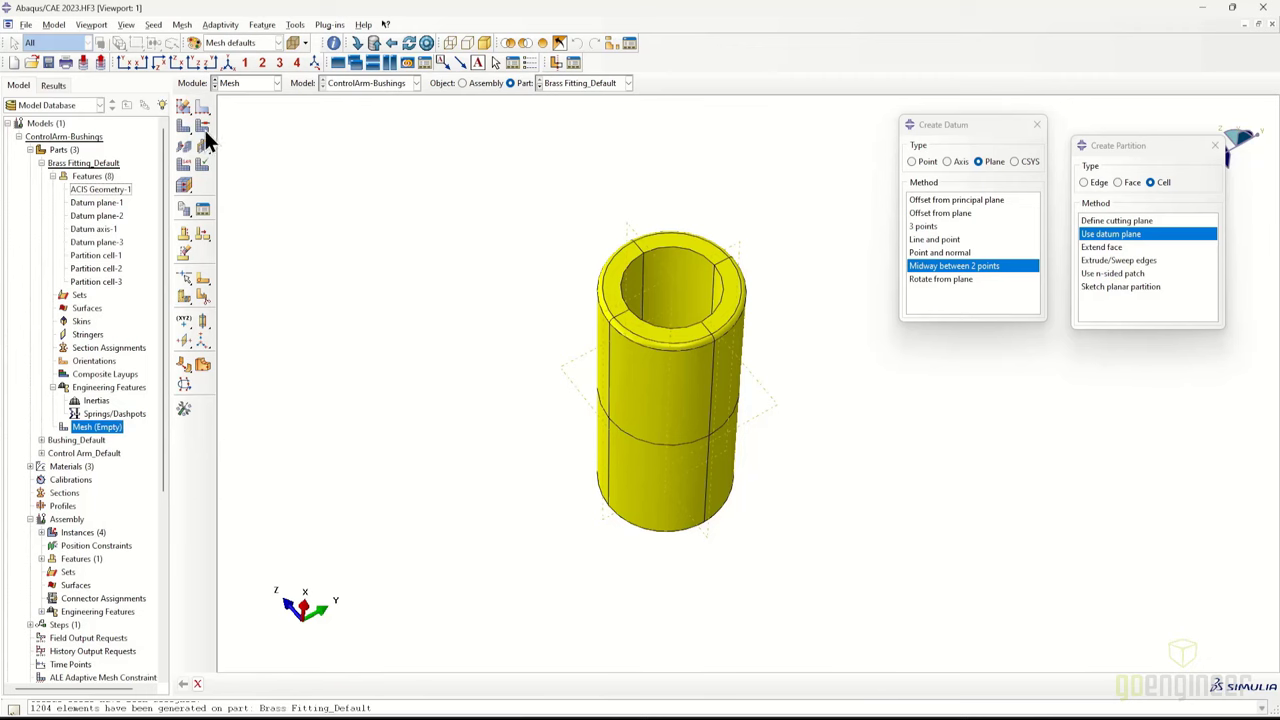
Seed the brass fitting with an approximate global size of 2.5 and generate its mesh
drag(184, 108, 201, 113)
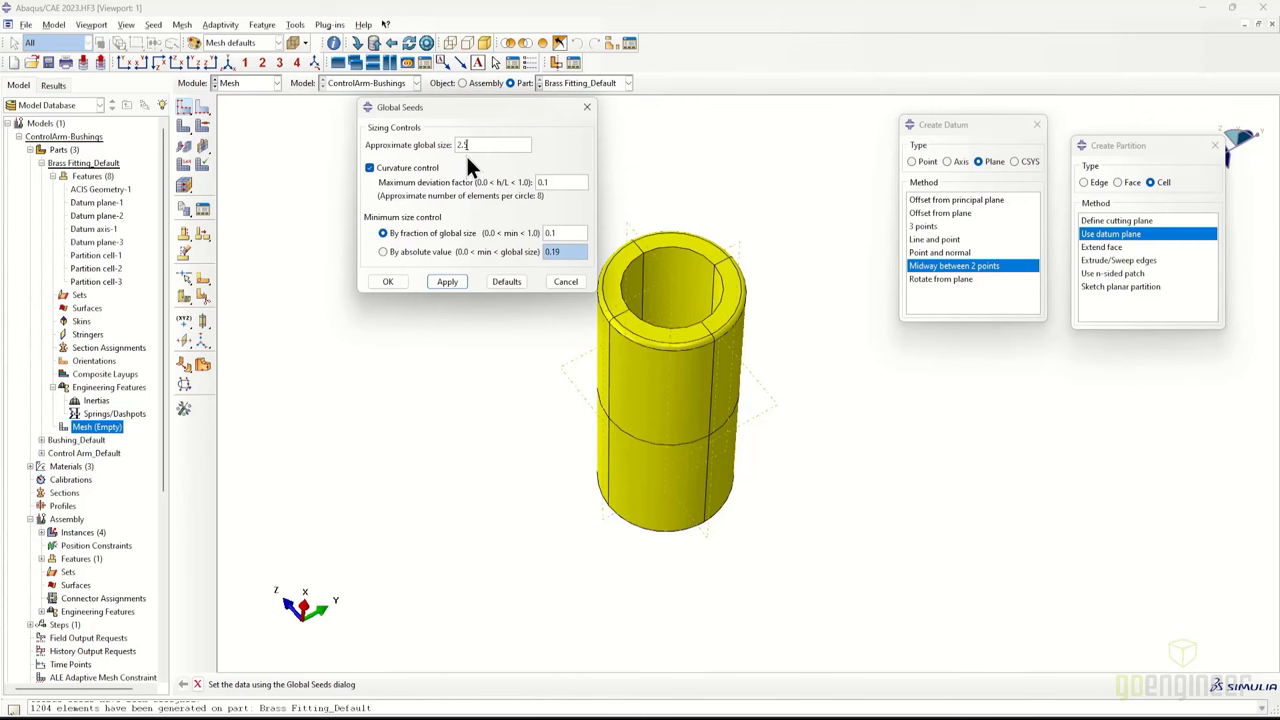
click(392, 282)
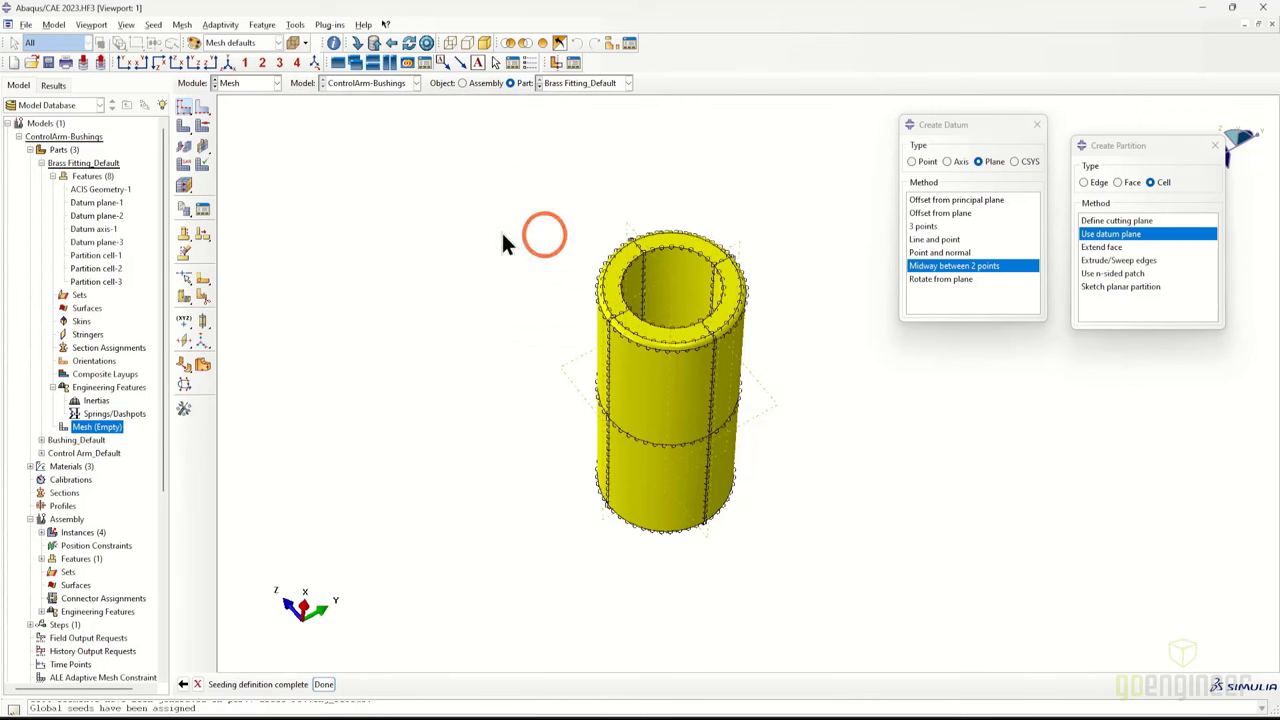
click(180, 122)
click(300, 686)
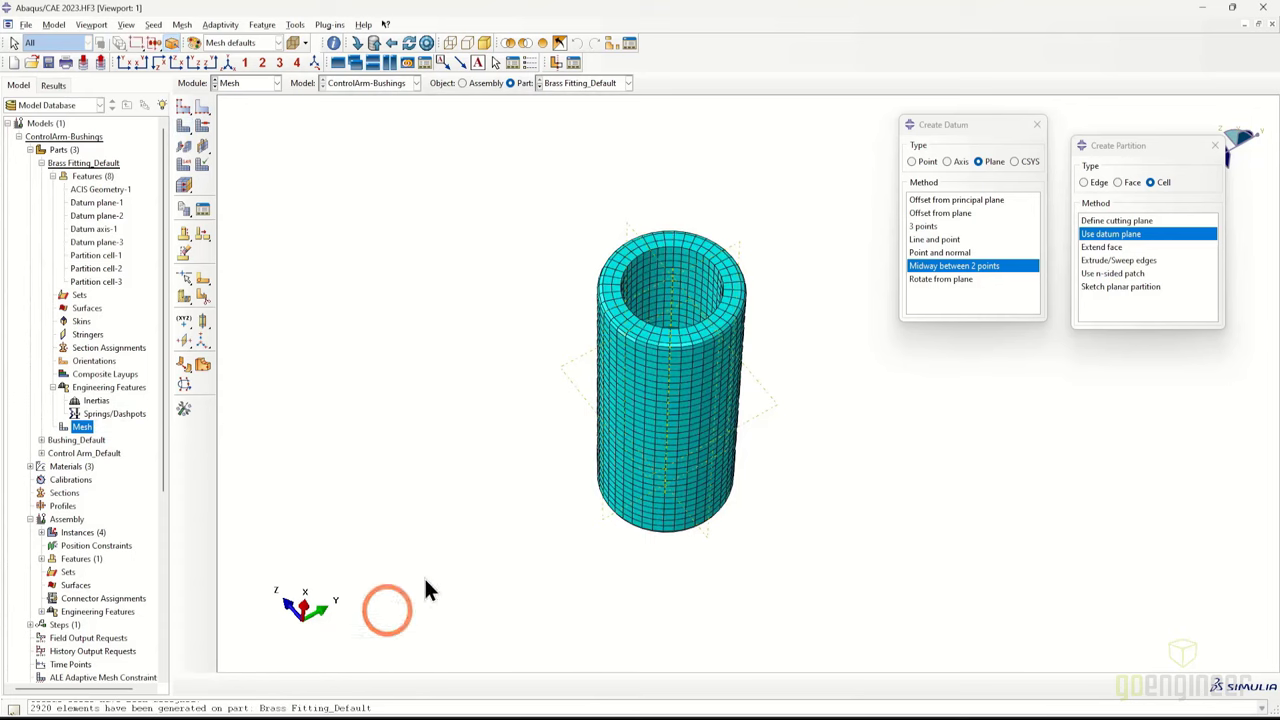
right_click(668, 337)
click(679, 344)
mouse_move(712, 446)
ctrl+alt+mouse_down()
mouse_move(657, 309)
mouse_move(766, 417)
mouse_move(754, 513)
mouse_move(766, 514)
ctrl+alt+mouse_up()
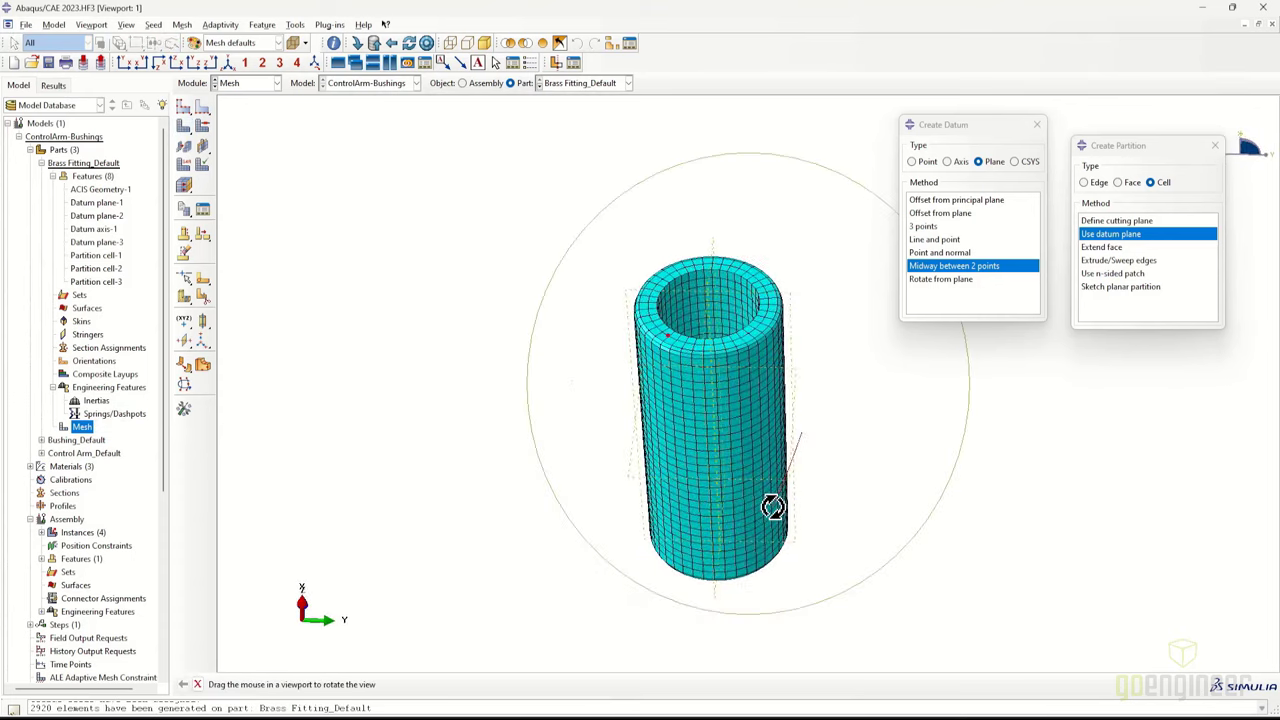
Switch to the Property module and create a datum point at the brass fitting's centre, midway between two points
click(263, 85)
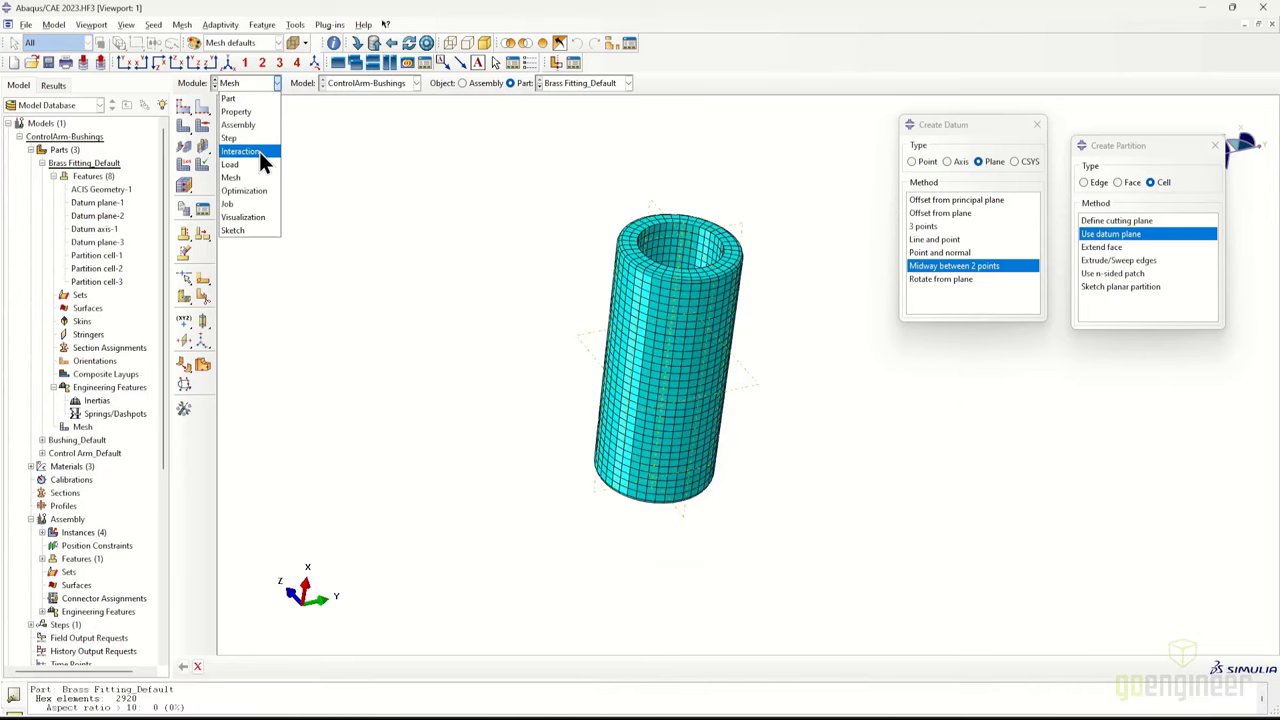
click(259, 151)
click(262, 85)
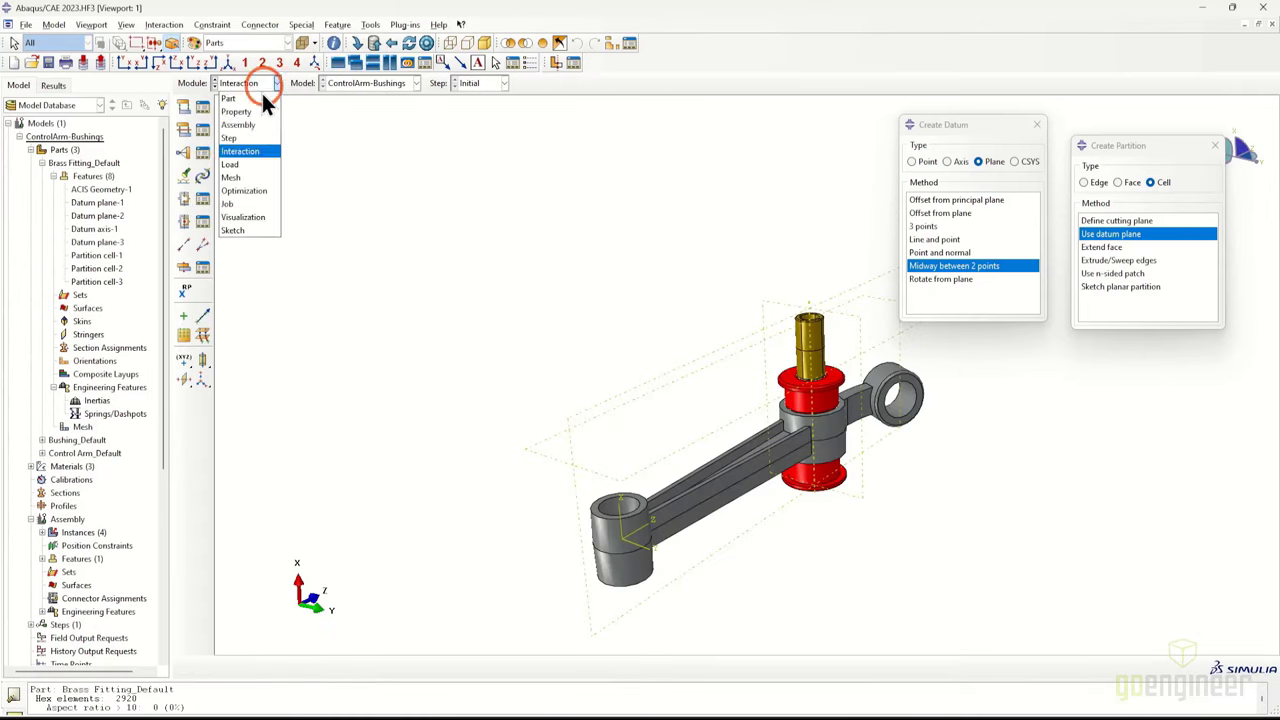
click(252, 111)
click(386, 24)
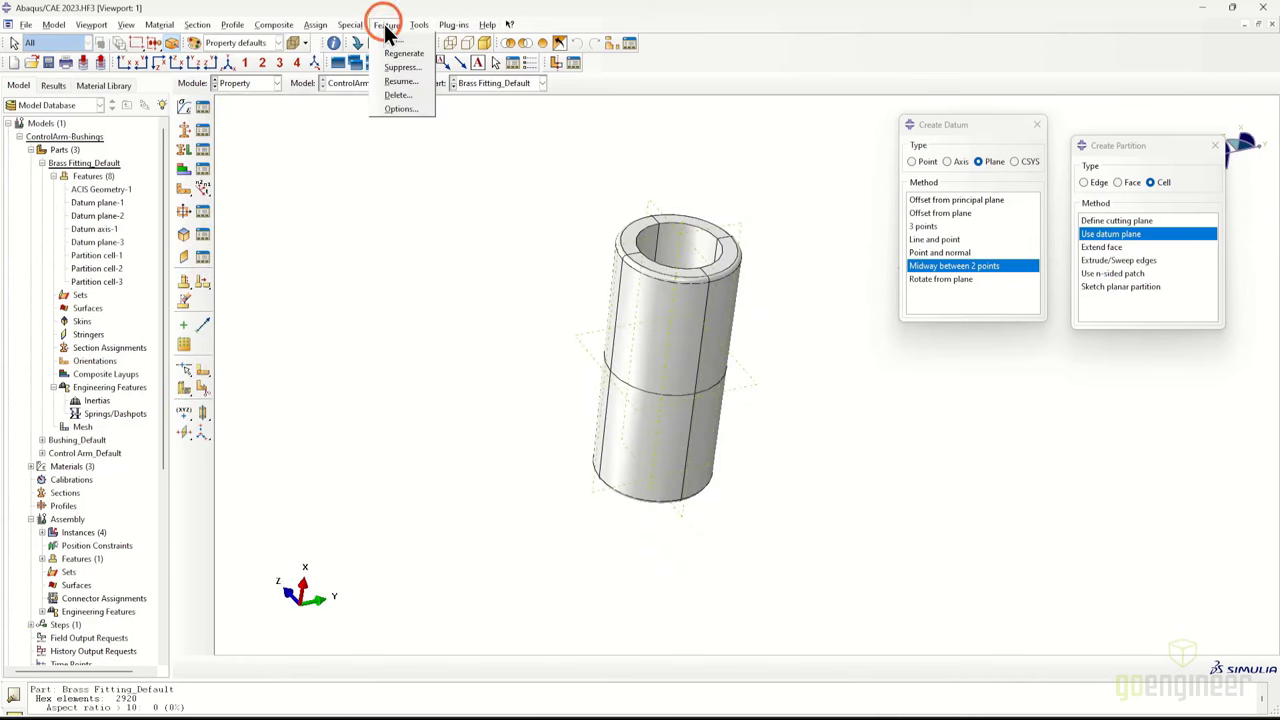
click(457, 53)
mouse_move(691, 320)
ctrl+alt+mouse_down()
mouse_move(697, 331)
mouse_move(680, 277)
mouse_move(651, 263)
mouse_move(691, 280)
mouse_move(839, 250)
mouse_move(806, 332)
mouse_move(635, 365)
mouse_move(668, 316)
ctrl+alt+mouse_up()
click(912, 161)
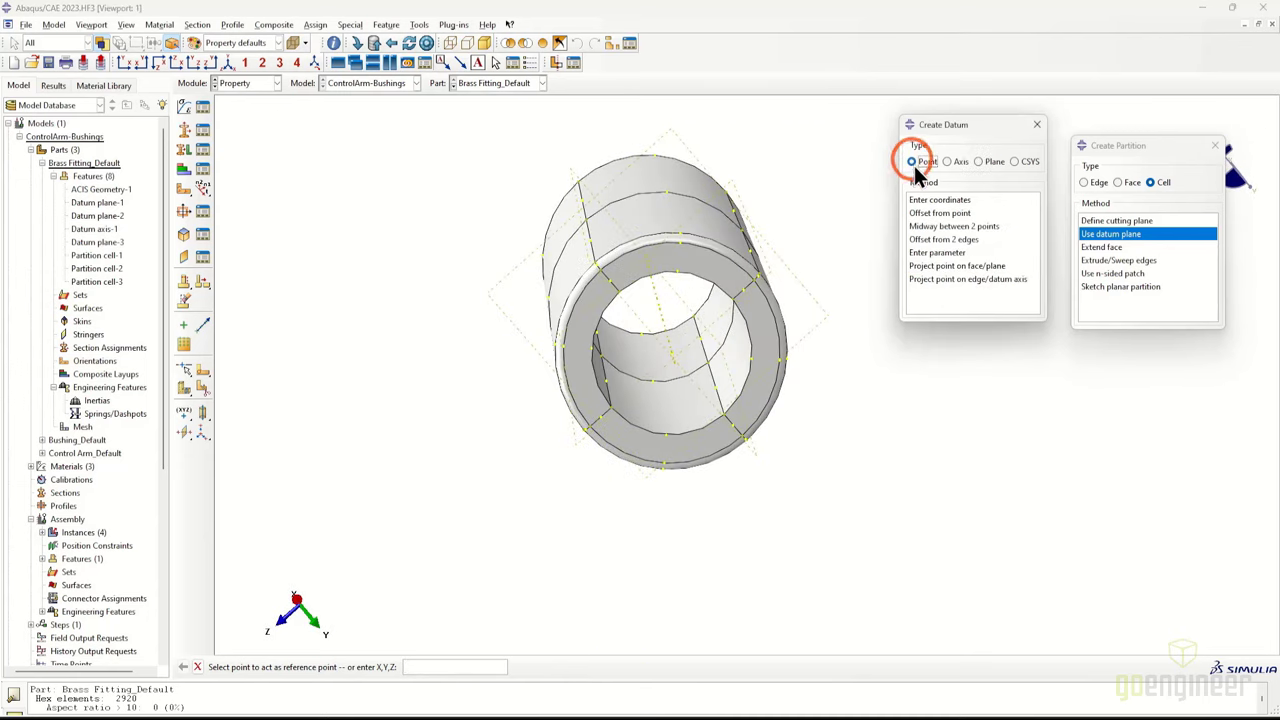
click(966, 226)
ctrl+alt+drag(672, 368, 644, 269)
click(677, 422)
click(644, 269)
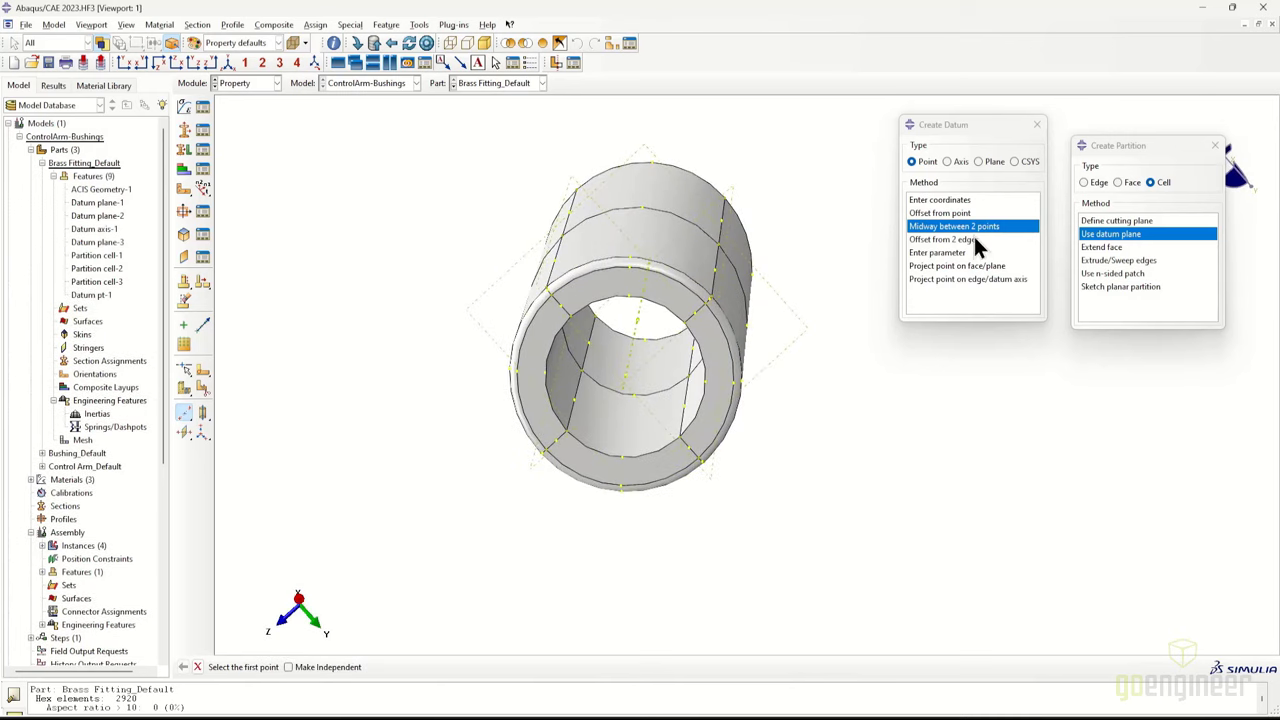
Create a reference point on the datum point at the brass fitting's centre
click(386, 24)
click(445, 38)
click(638, 318)
ctrl+alt+drag(709, 334, 631, 360)
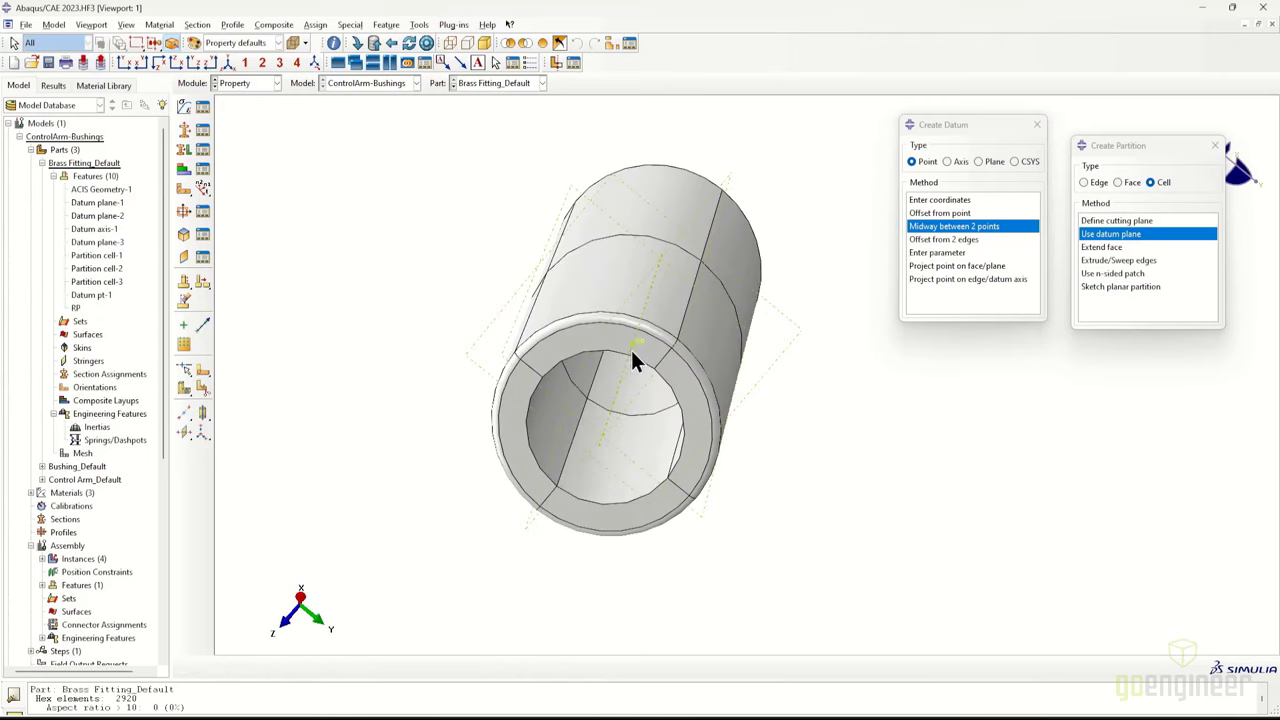
Create a solid homogeneous section named Brass_Section with the Brass material
click(53, 176)
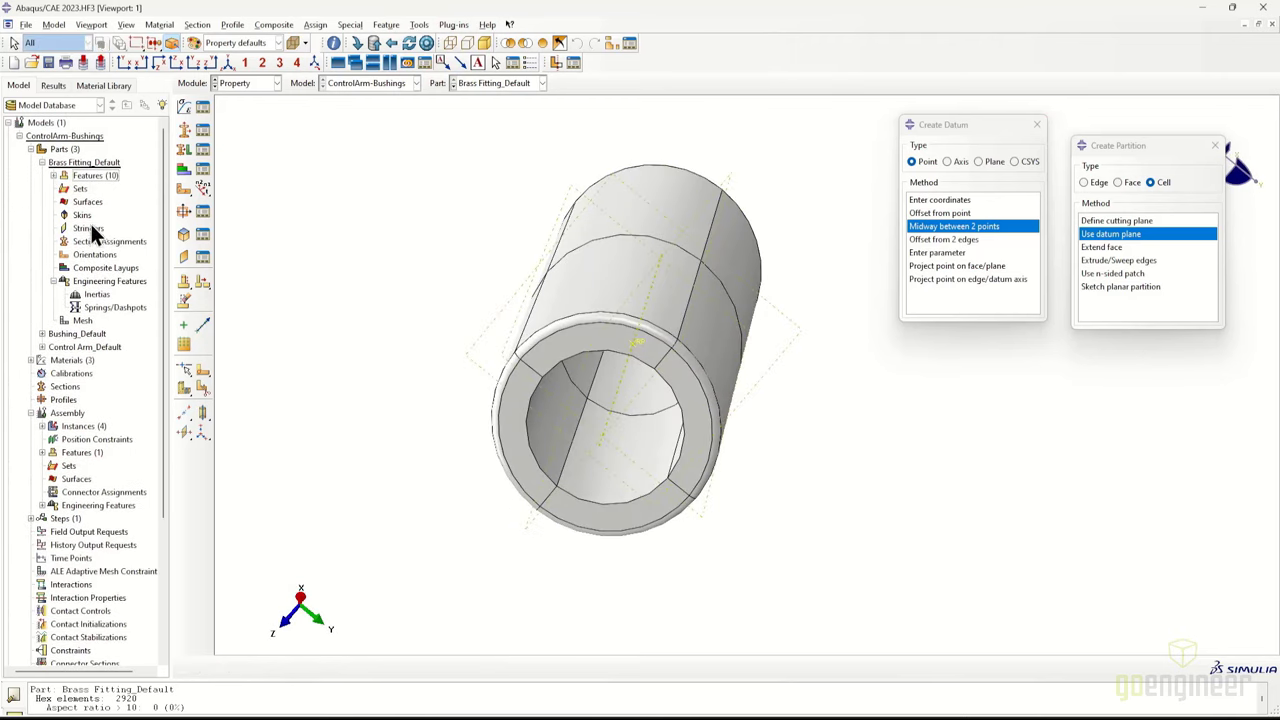
click(183, 130)
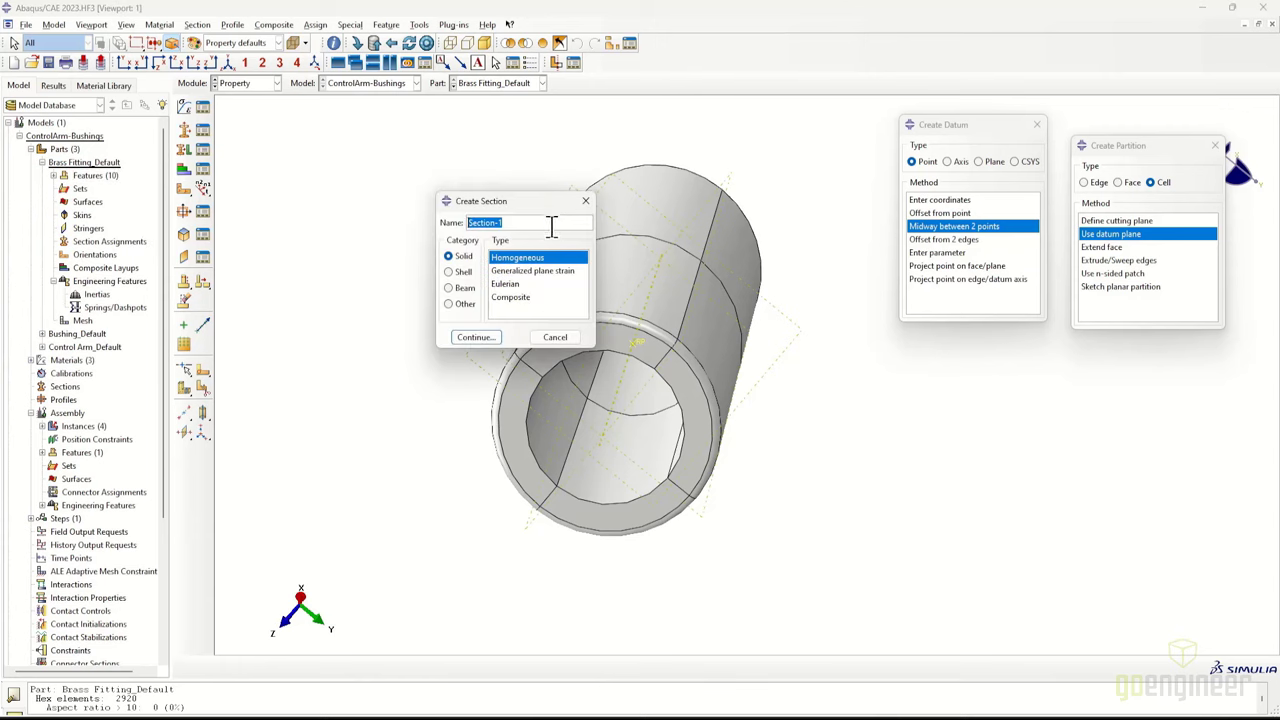
text(Brass_Section)
click(475, 337)
click(360, 198)
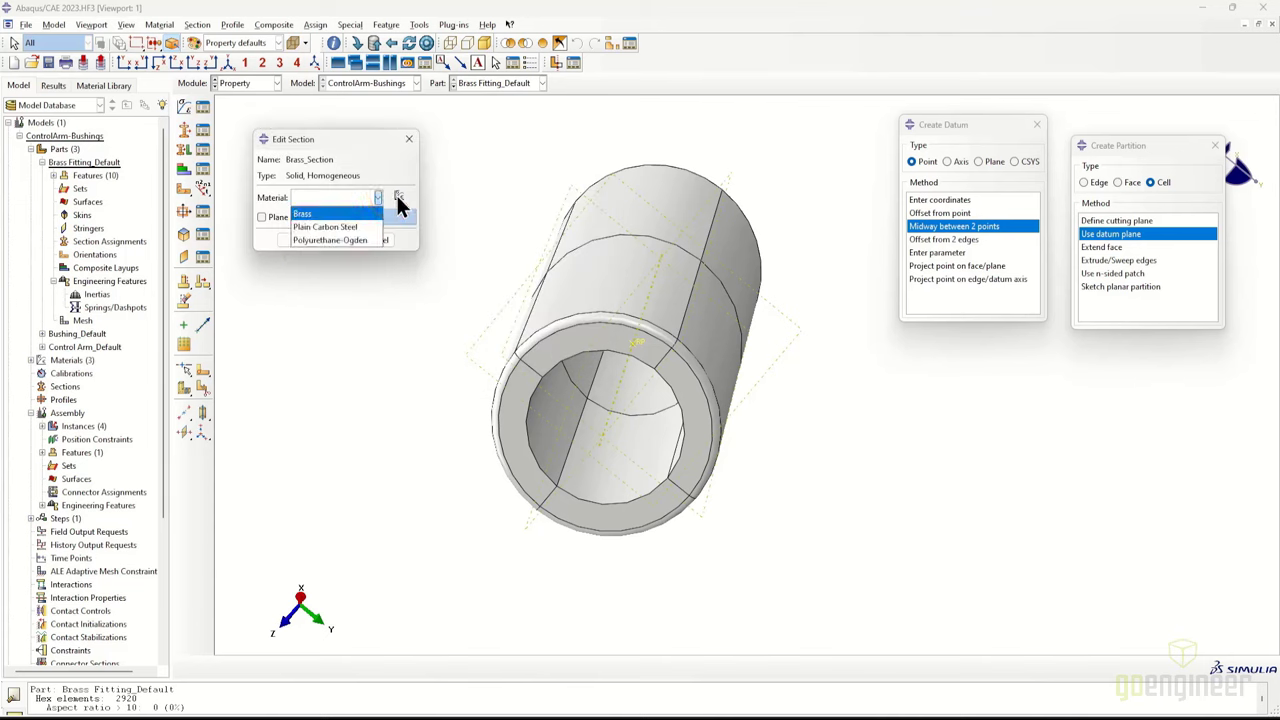
click(296, 240)
click(31, 386)
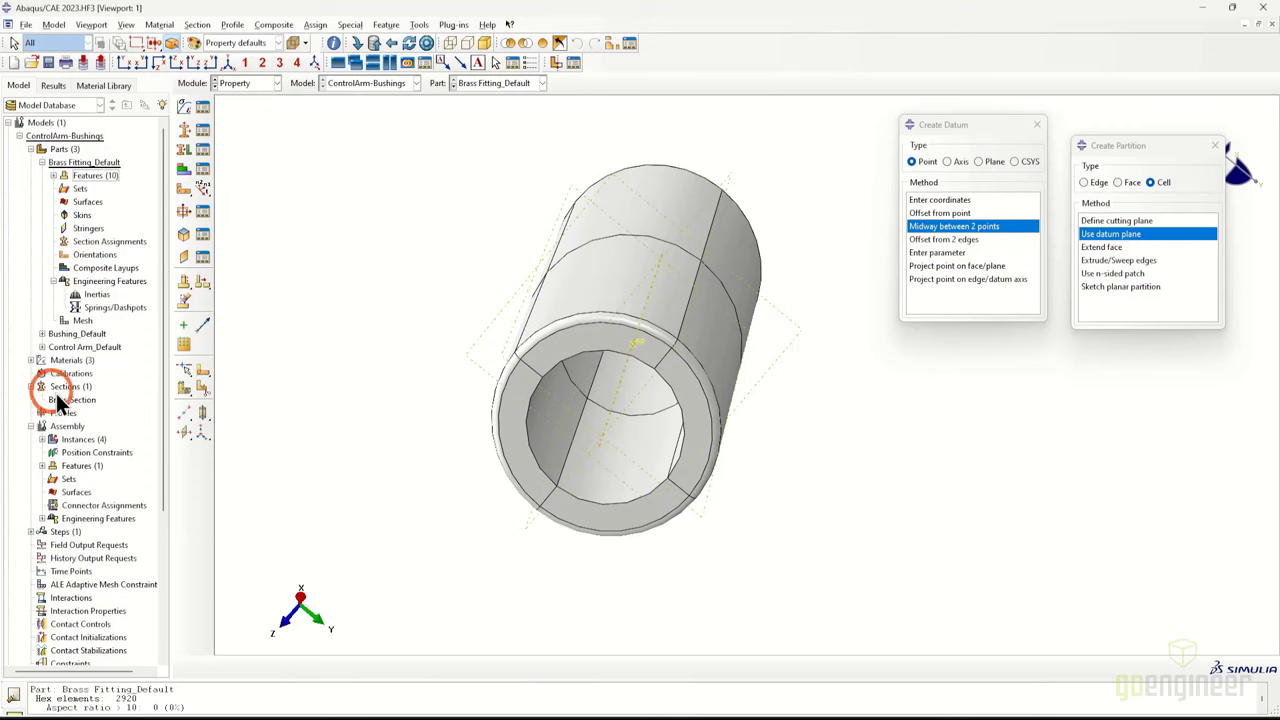
Assign Brass_Section to all cells of the brass fitting, creating the set Brass_SolidSection for them
double_click(123, 243)
text(Brass)
text(SolidSection)
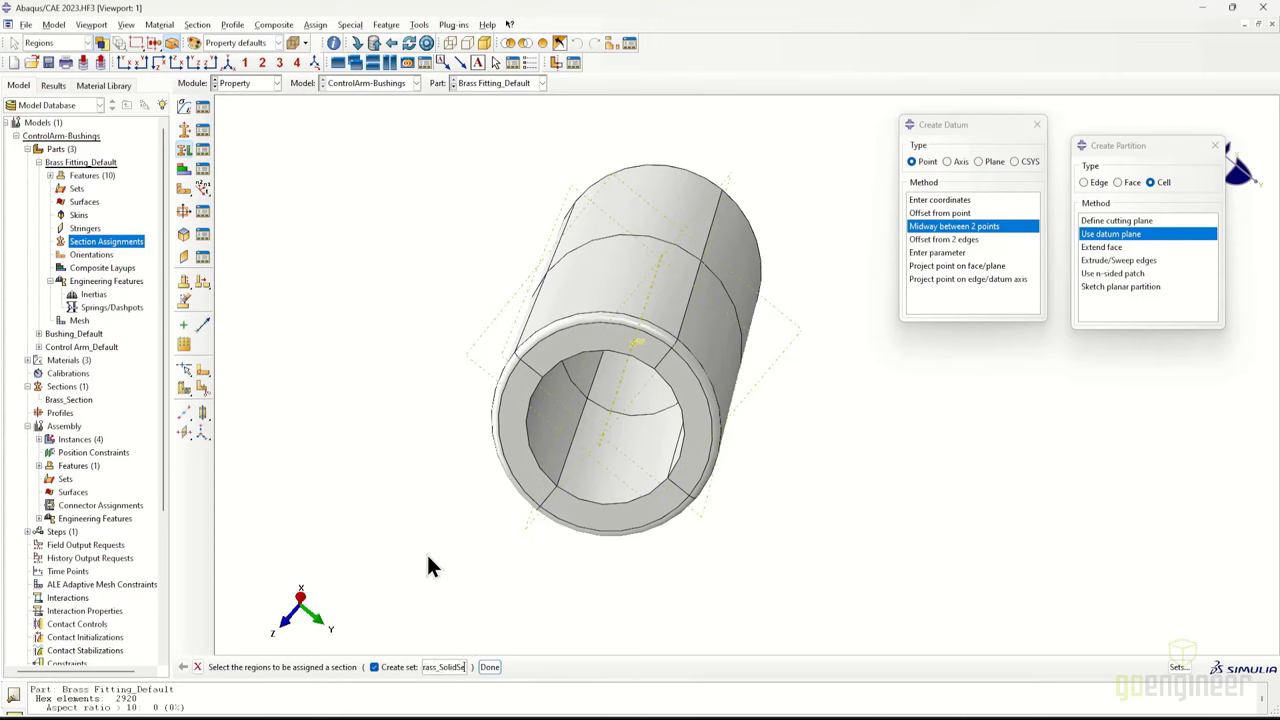
drag(468, 136, 769, 578)
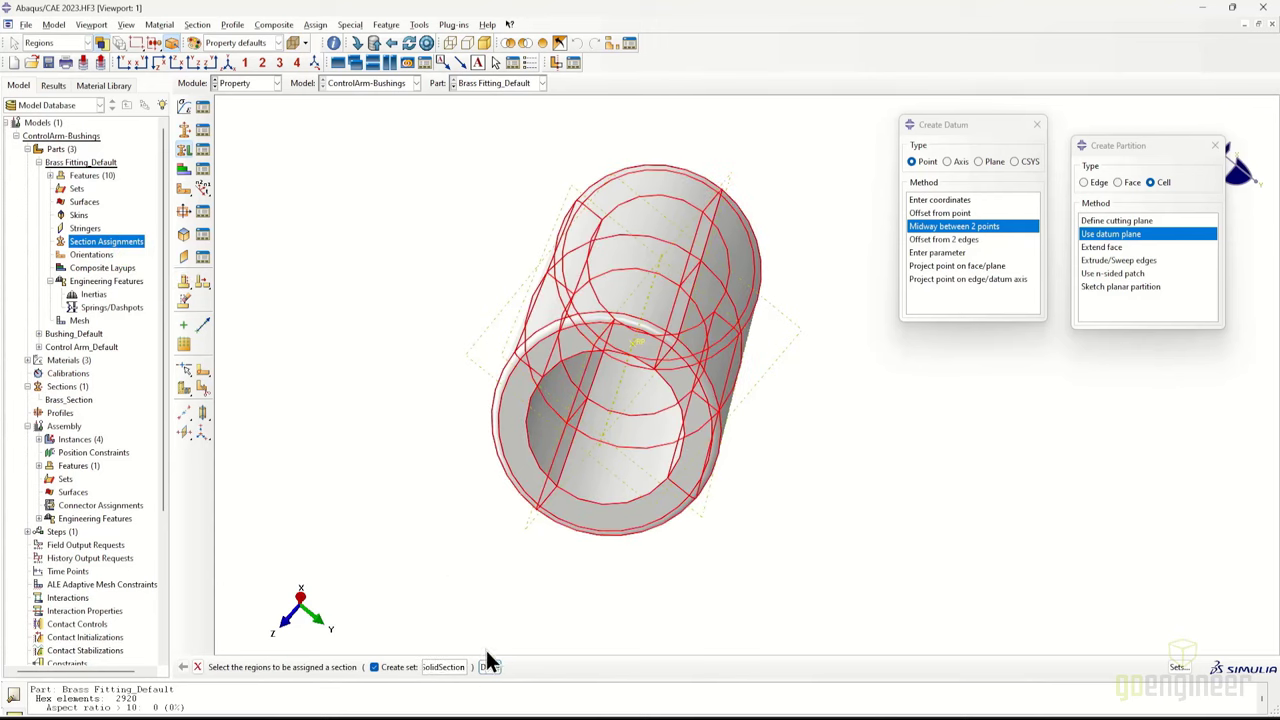
click(489, 667)
click(557, 362)
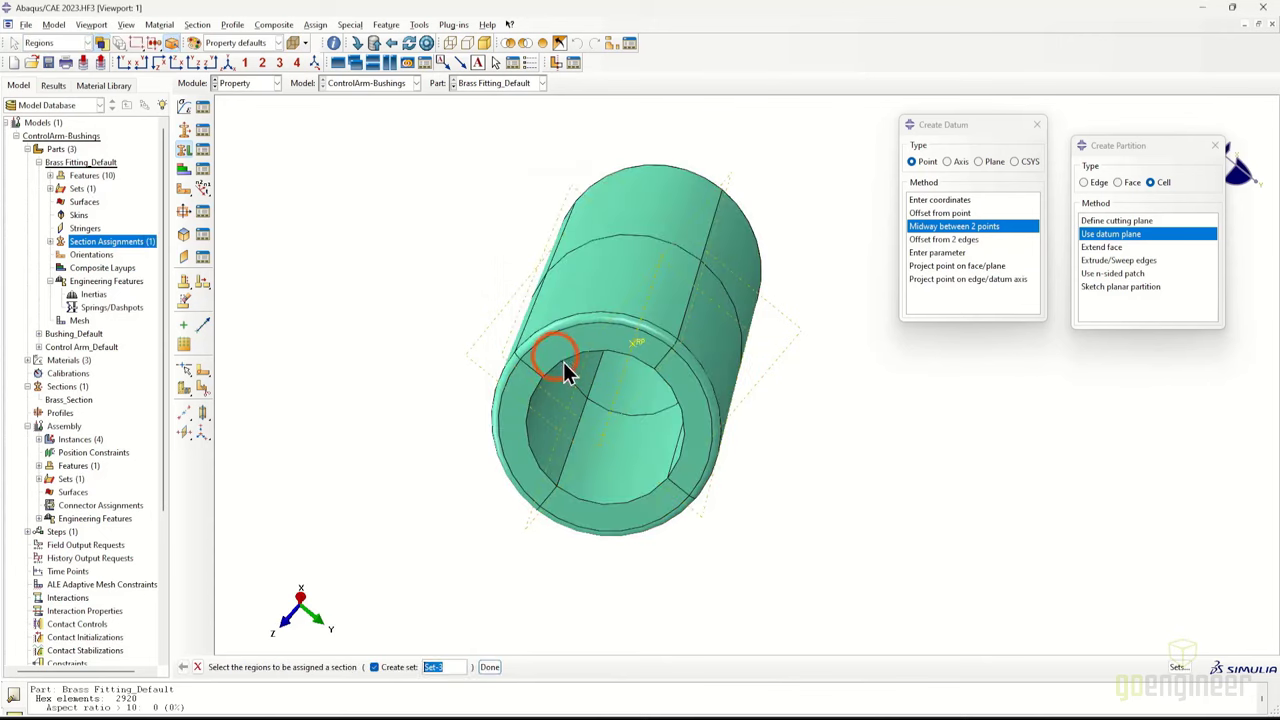
Switch to the assembly and set its display options to show the native mesh in all assembly-related modules
click(39, 162)
right_click(68, 267)
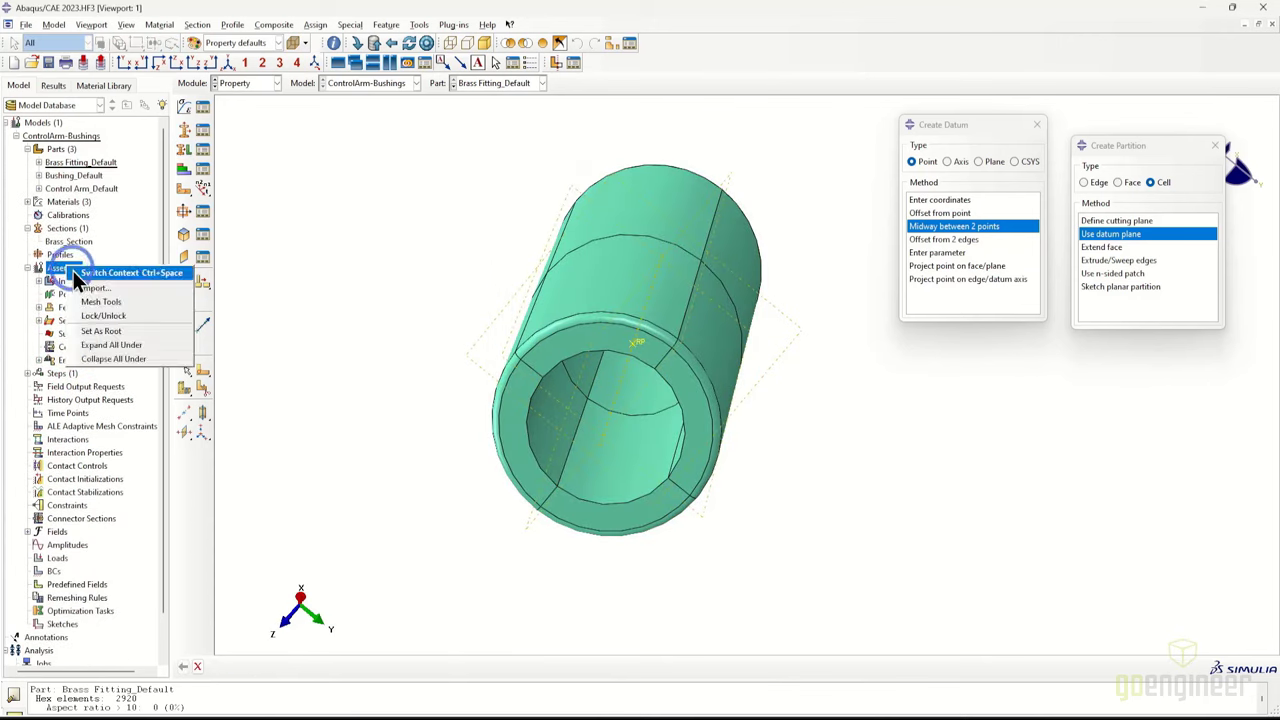
click(73, 271)
click(126, 24)
click(160, 268)
click(388, 139)
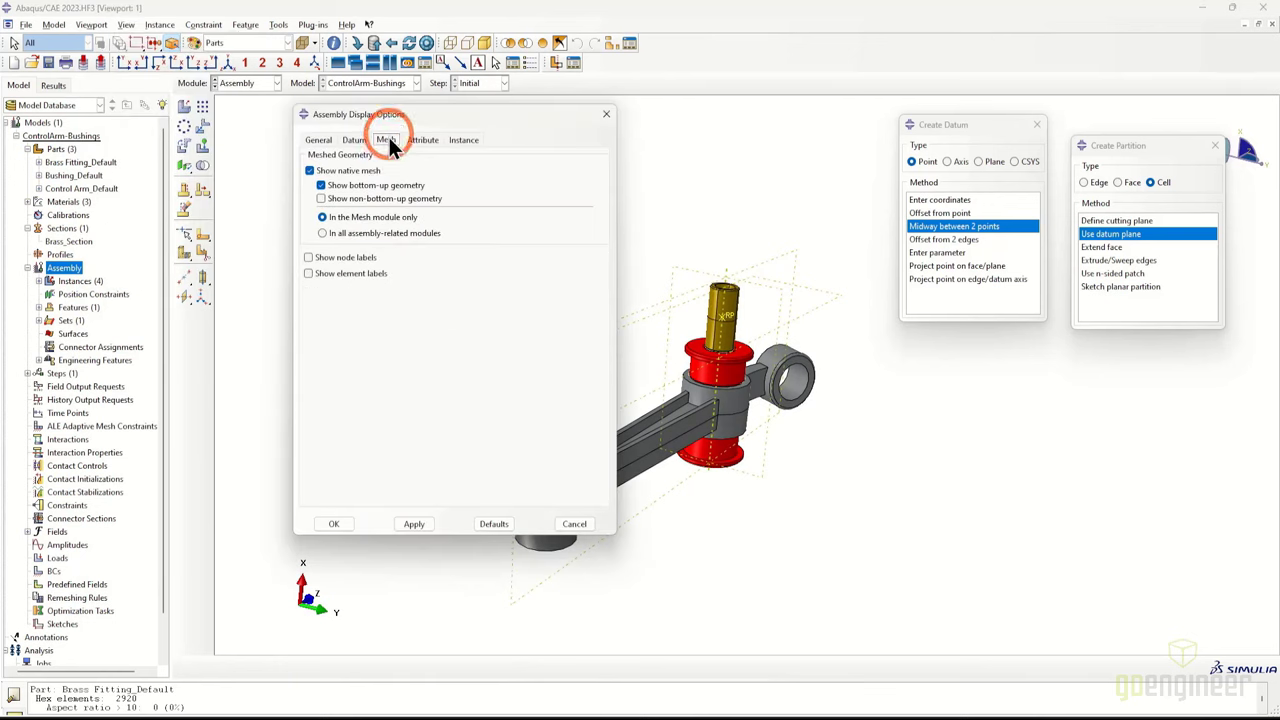
click(361, 233)
click(334, 523)
click(866, 449)
ctrl+alt+drag(846, 452, 714, 494)
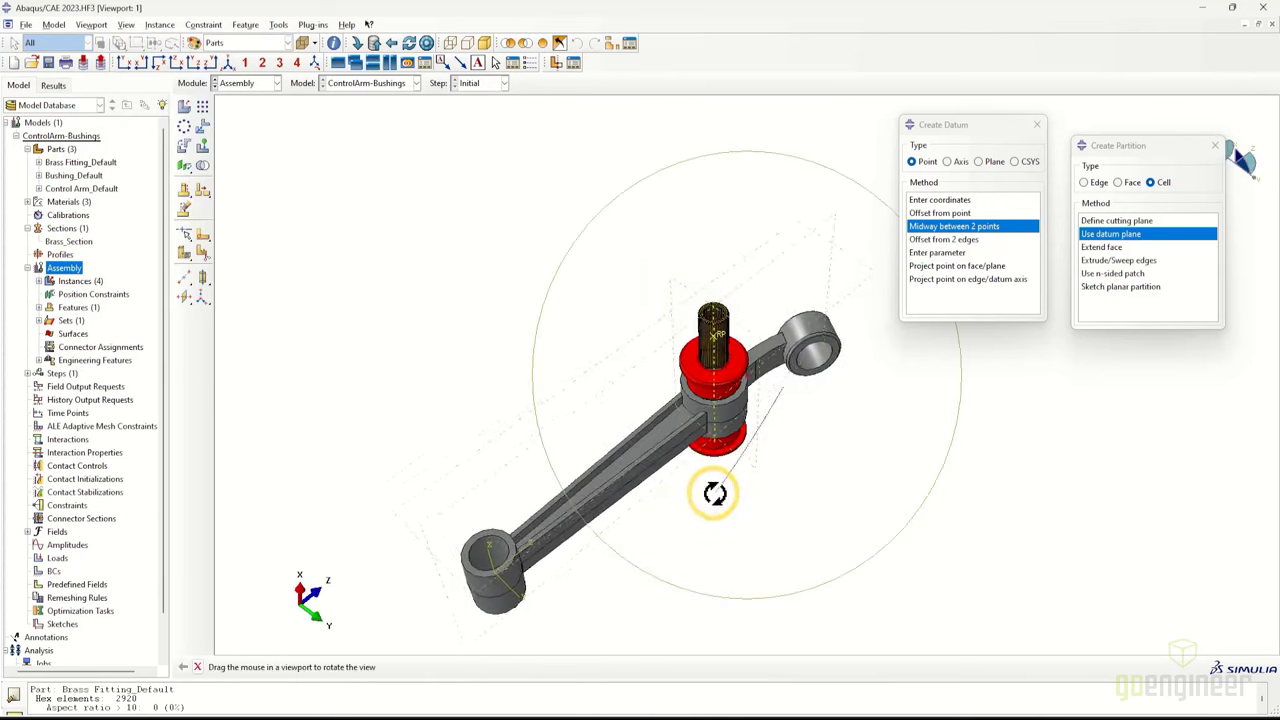
scroll(707, 280, down, 6)
scroll(705, 294, up, 4)
ctrl+alt+drag(693, 448, 560, 370)
Make Bushing_Default the current part and open it in the Mesh module
click(39, 175)
click(49, 188)
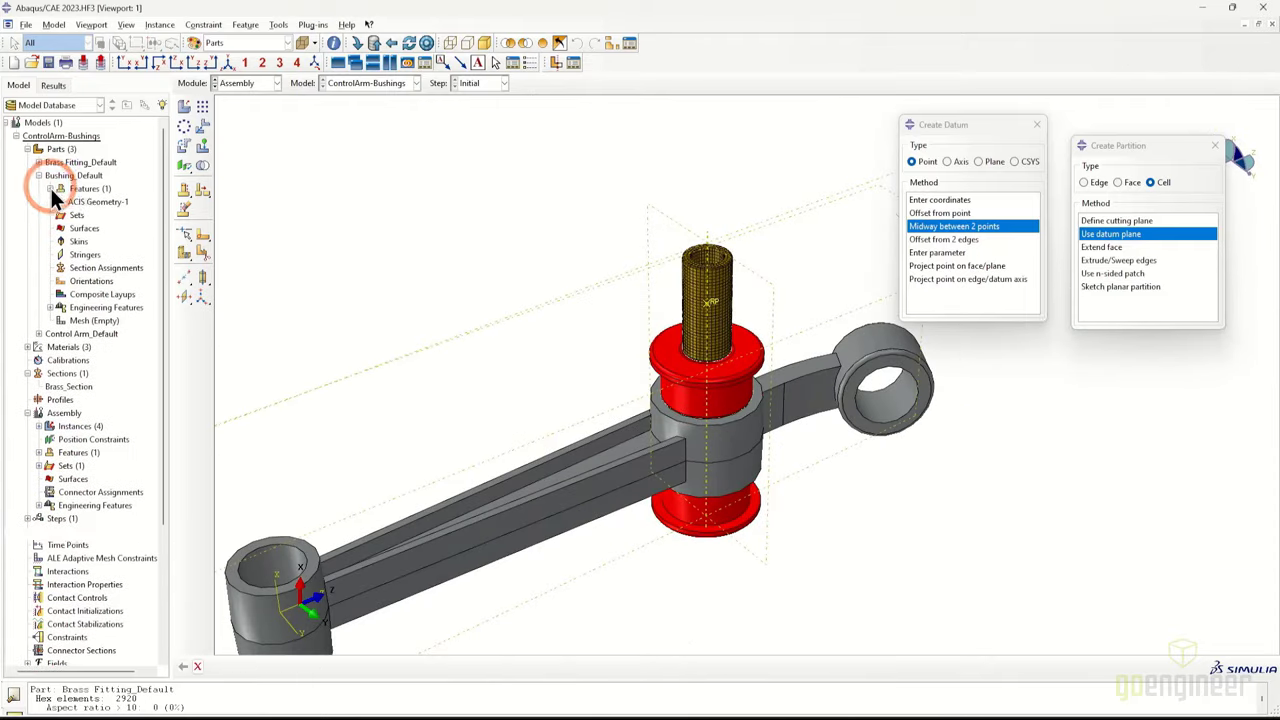
right_click(90, 188)
click(140, 197)
right_click(777, 314)
click(790, 316)
mouse_move(790, 307)
ctrl+alt+mouse_down()
mouse_move(801, 339)
mouse_move(820, 336)
mouse_move(385, 167)
ctrl+alt+mouse_up()
click(245, 83)
click(246, 174)
ctrl+alt+drag(808, 314, 941, 282)
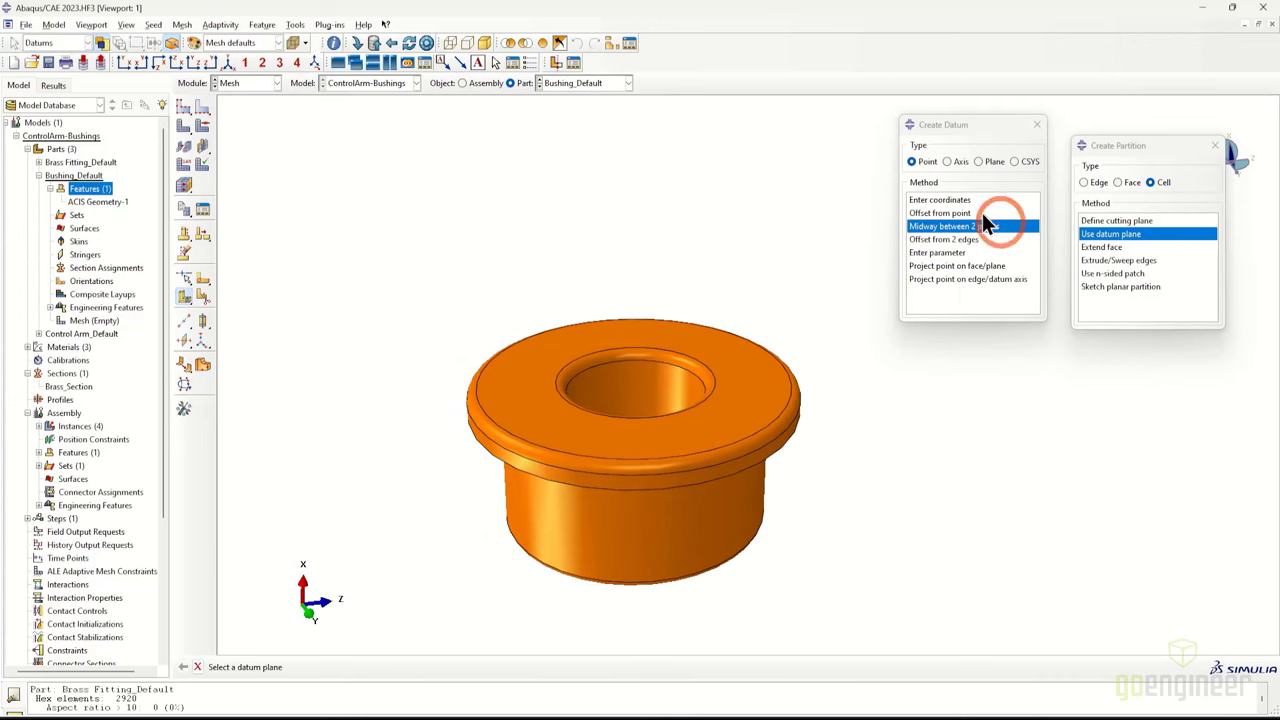
Create a datum axis through the bushing's bore using the Axis of cylinder method
click(947, 161)
click(945, 254)
click(646, 406)
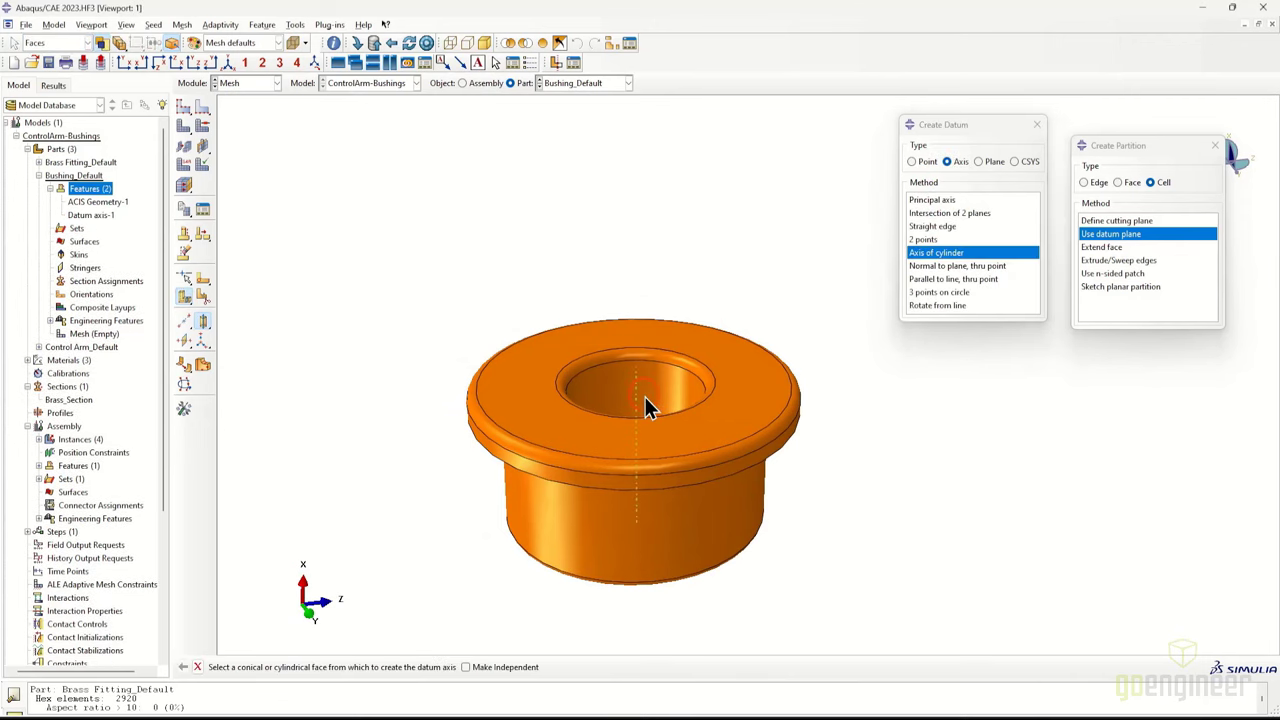
Create two datum planes on the bushing using the Offset from principal plane method, one from XY and one from XZ
click(978, 161)
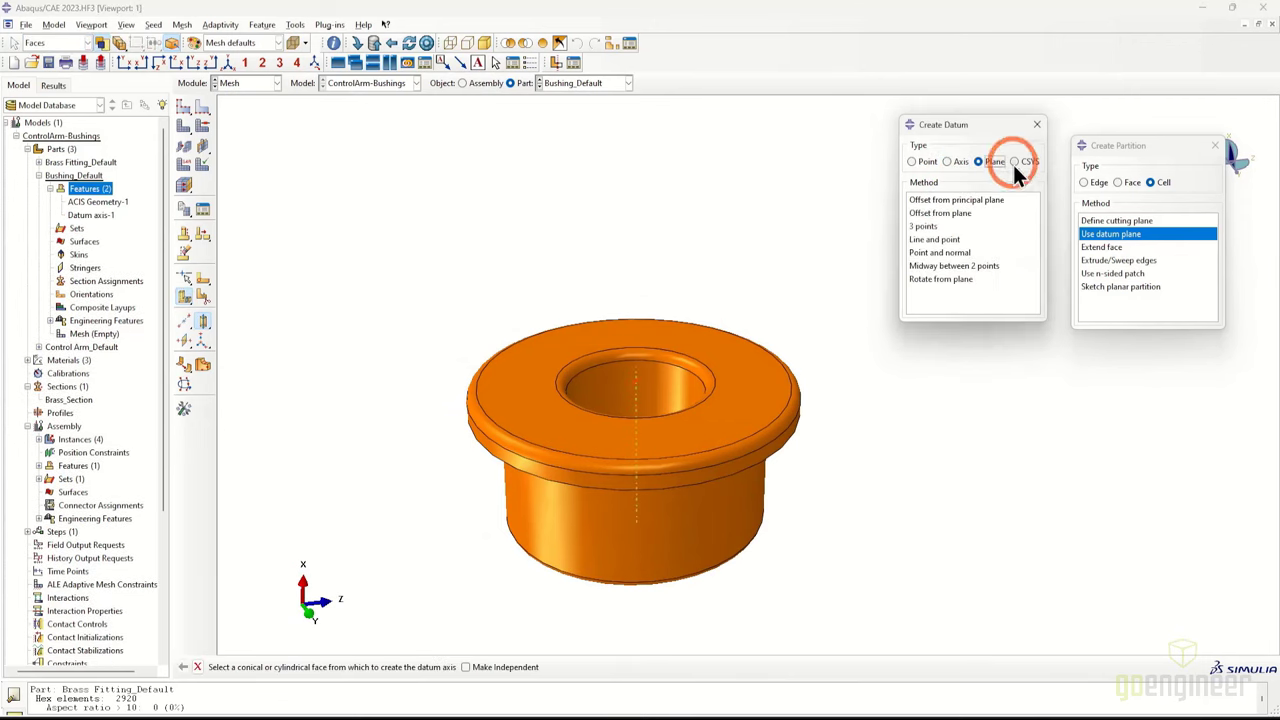
click(912, 303)
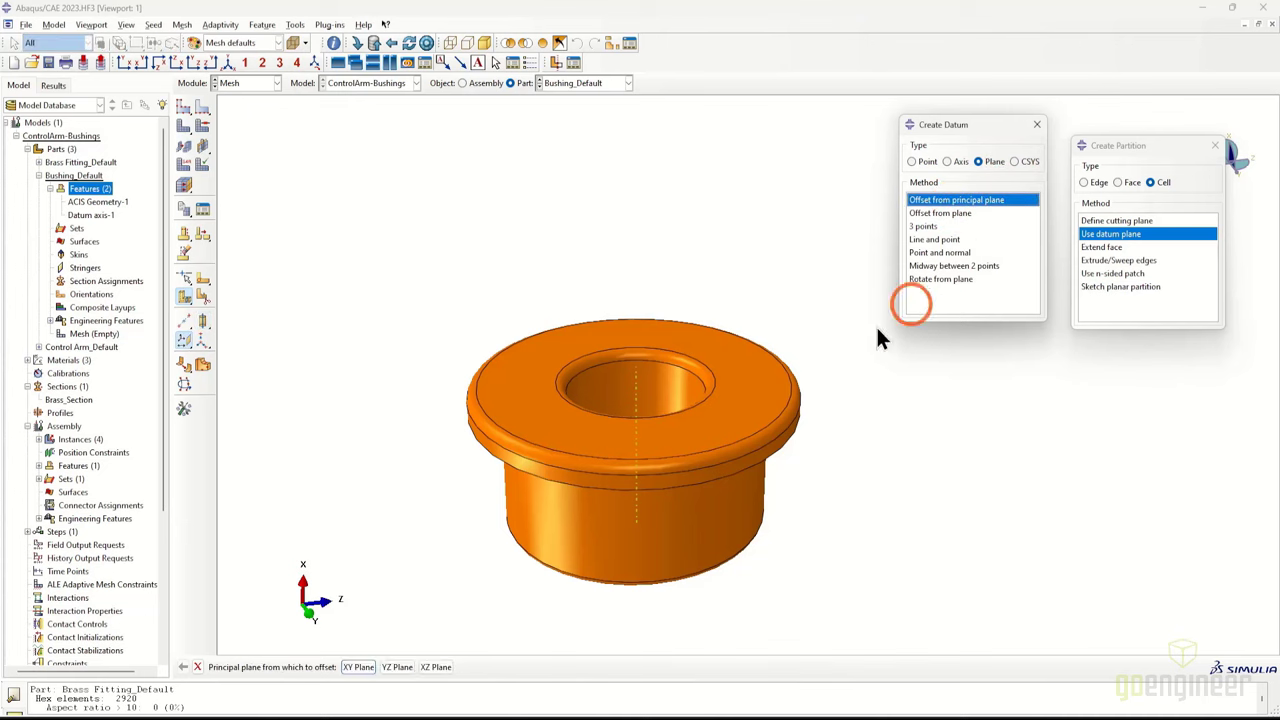
click(358, 667)
key(Return)
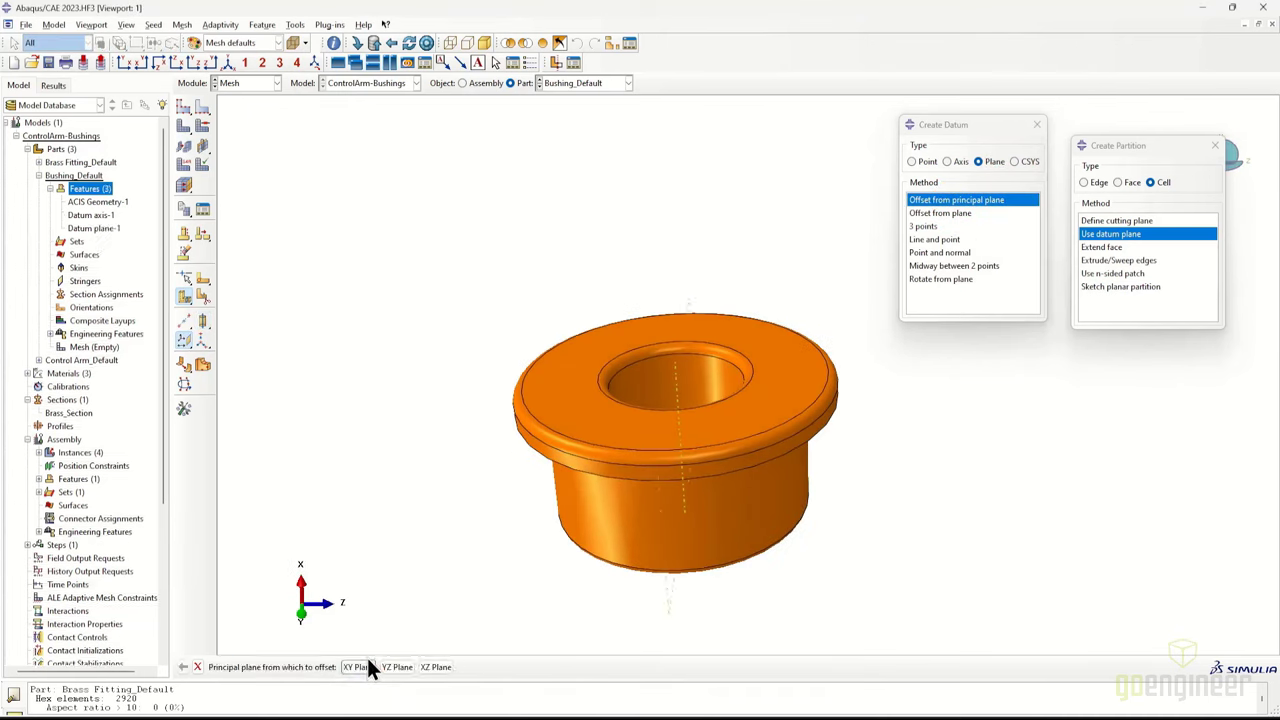
click(435, 670)
key(Return)
Partition all cells of the bushing lengthwise into quarters using the XY and XZ datum planes
ctrl+alt+drag(827, 388, 1062, 246)
click(1105, 233)
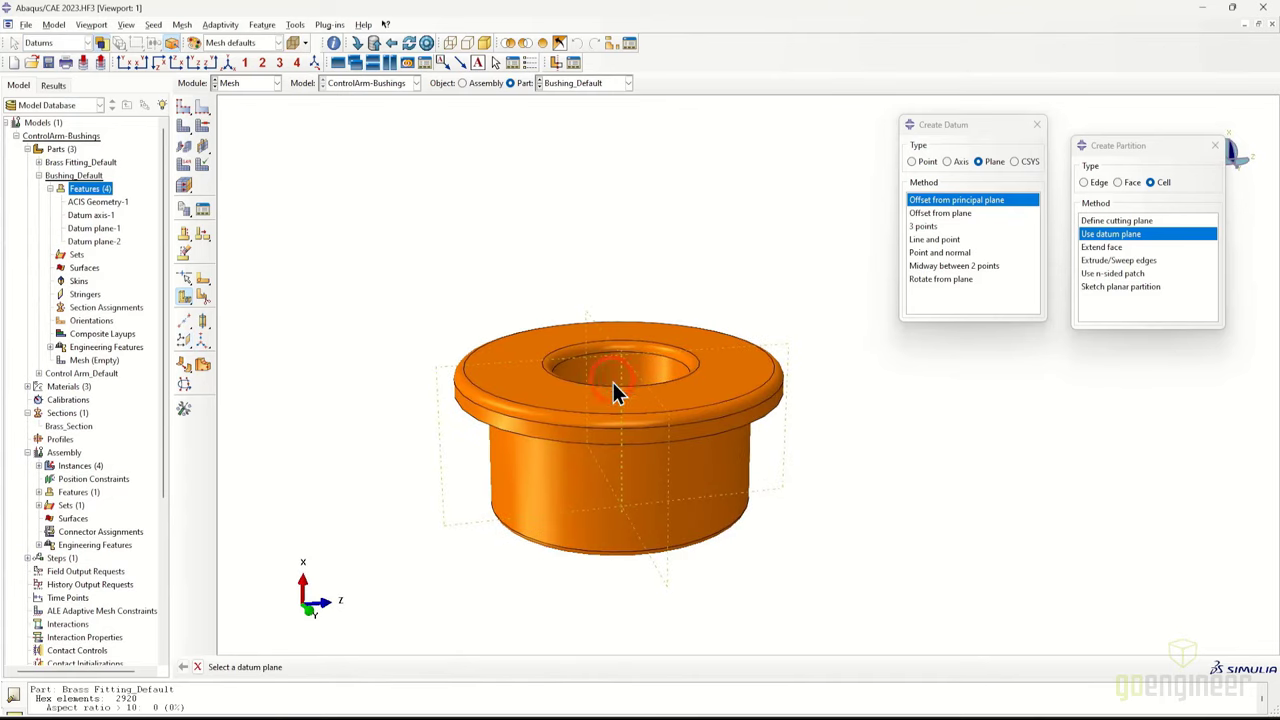
click(438, 421)
middle_click(438, 421)
drag(716, 276, 508, 545)
middle_click(639, 392)
click(589, 317)
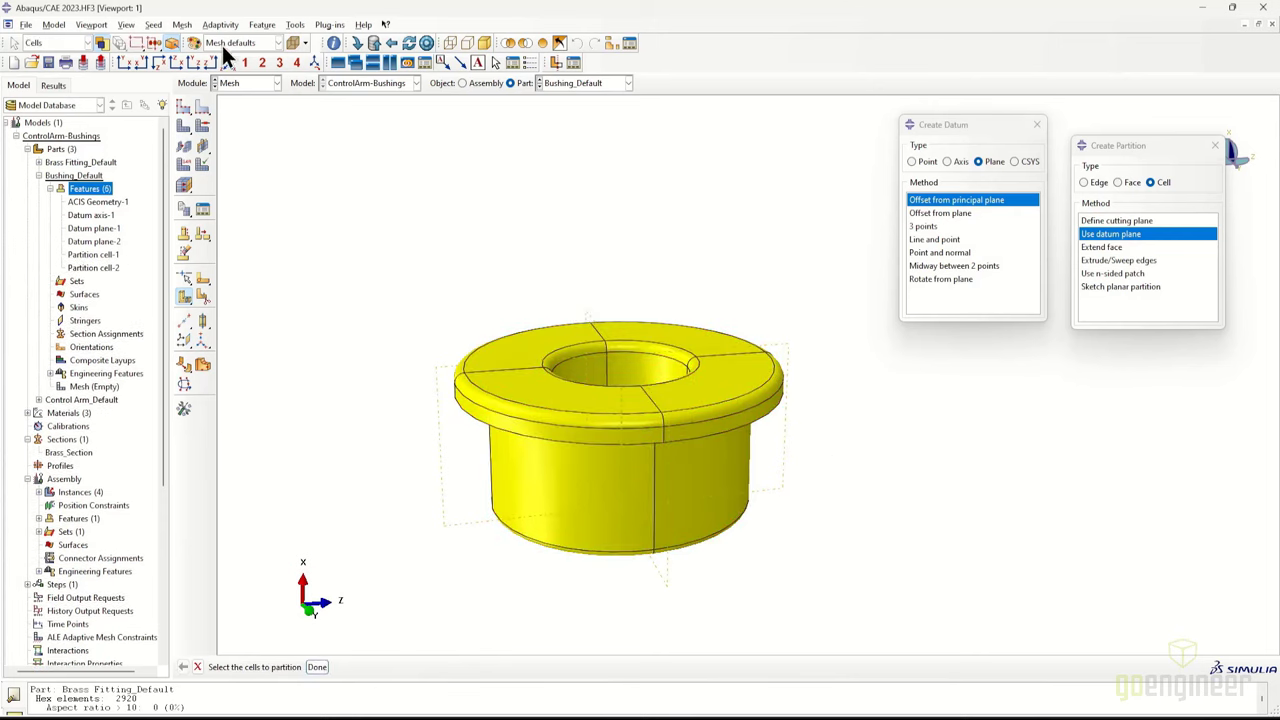
Review the mesh-default color coding, assign global seeds to the bushing with curvature control, and mesh the part
click(193, 43)
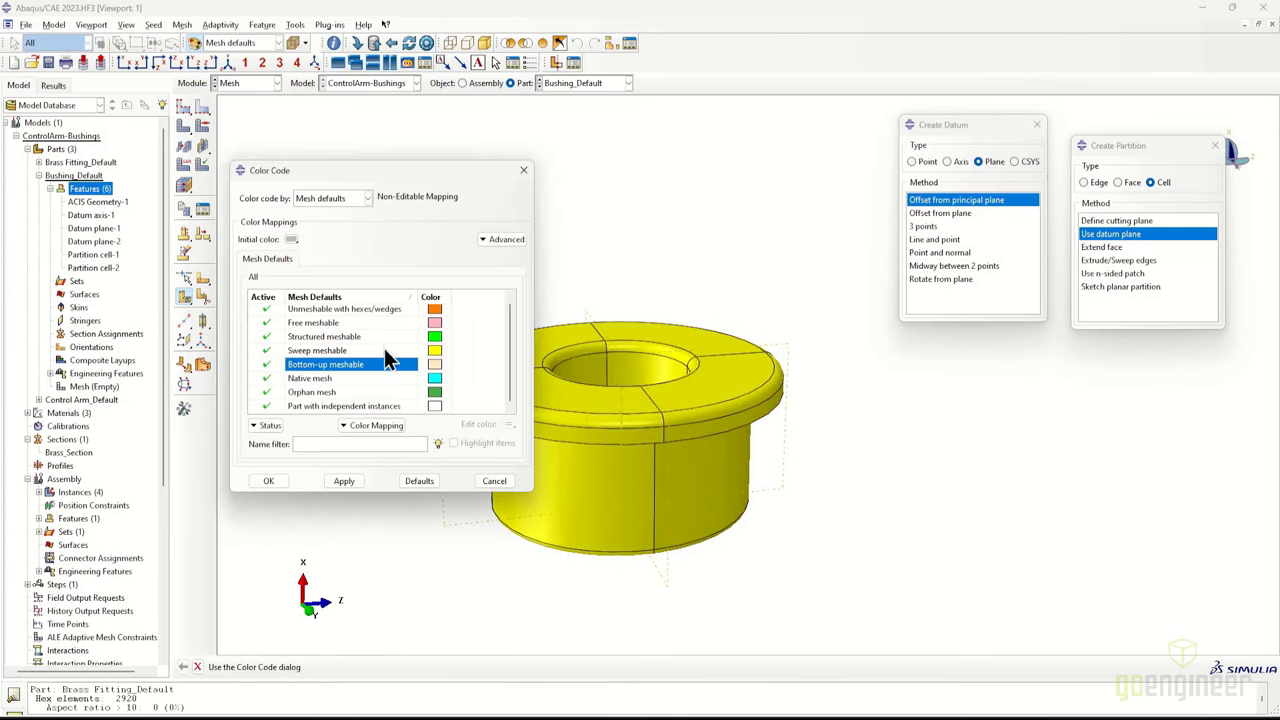
click(523, 170)
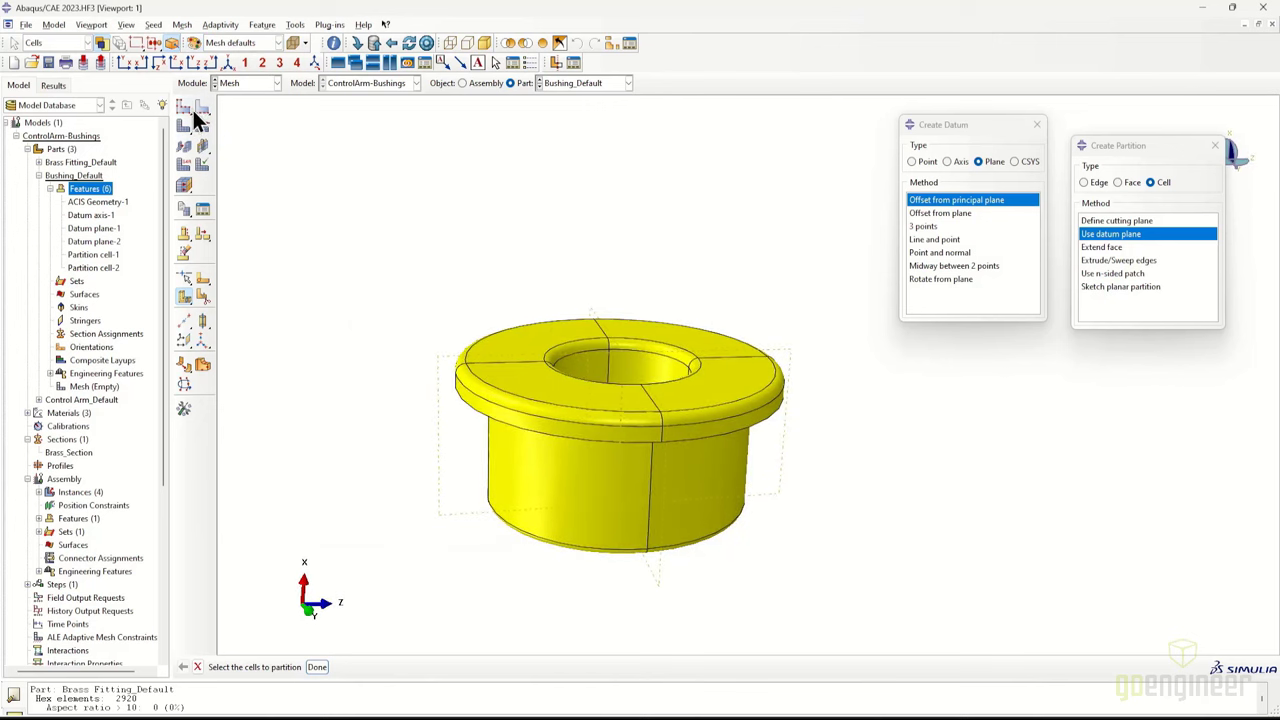
click(188, 110)
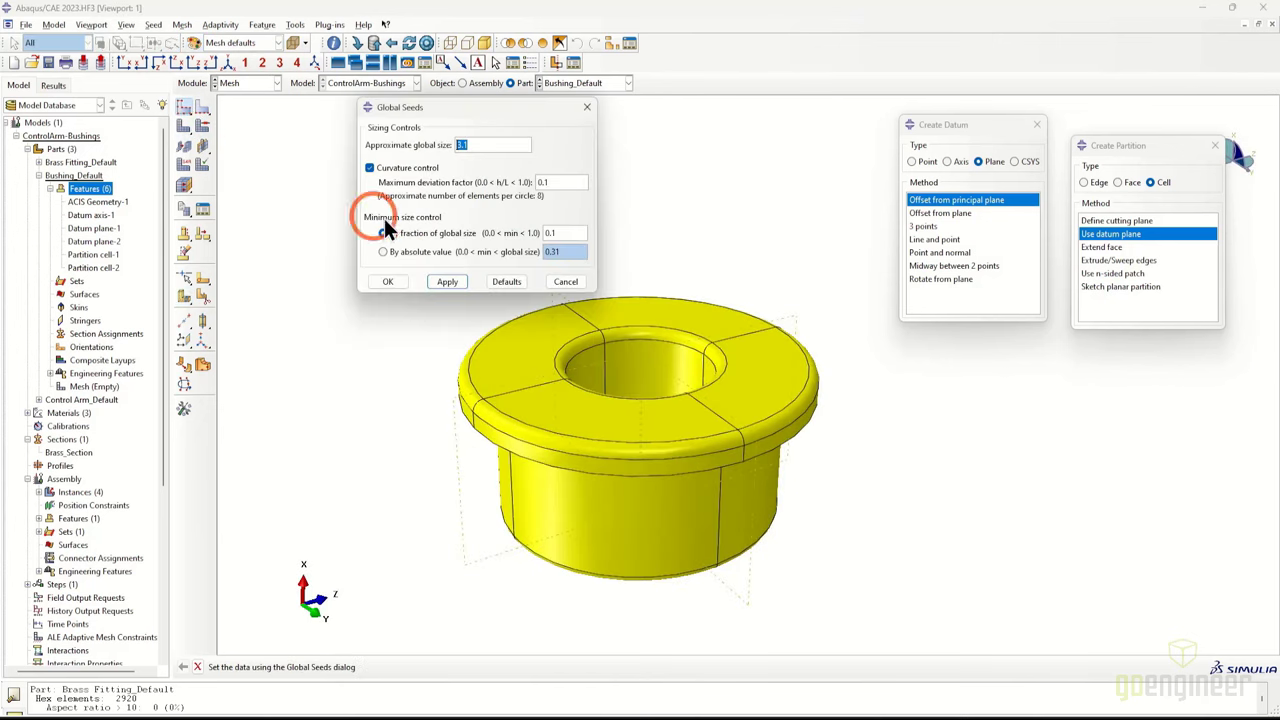
click(389, 281)
click(185, 145)
click(288, 666)
ctrl+alt+drag(581, 527, 630, 435)
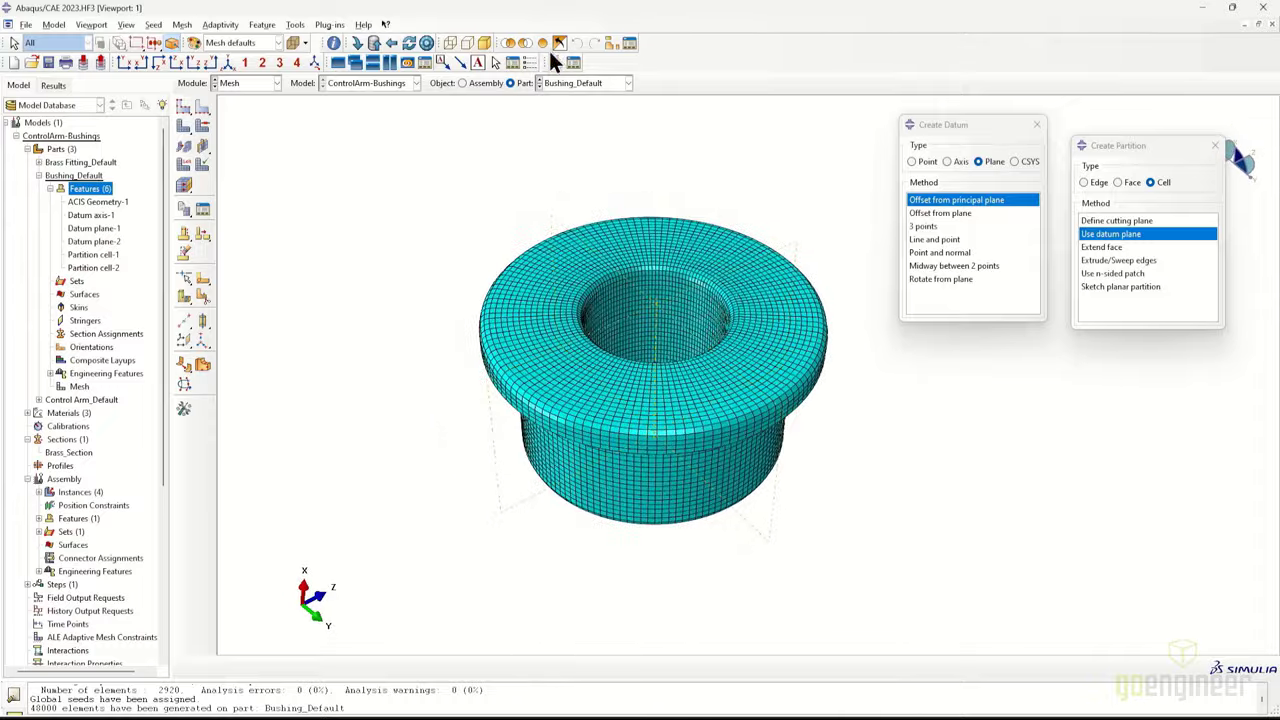
Remove one quarter cell of the bushing from the display with a display group and examine the mesh on the cut face
click(612, 46)
click(833, 252)
ctrl+alt+drag(885, 301, 621, 371)
click(652, 460)
click(339, 668)
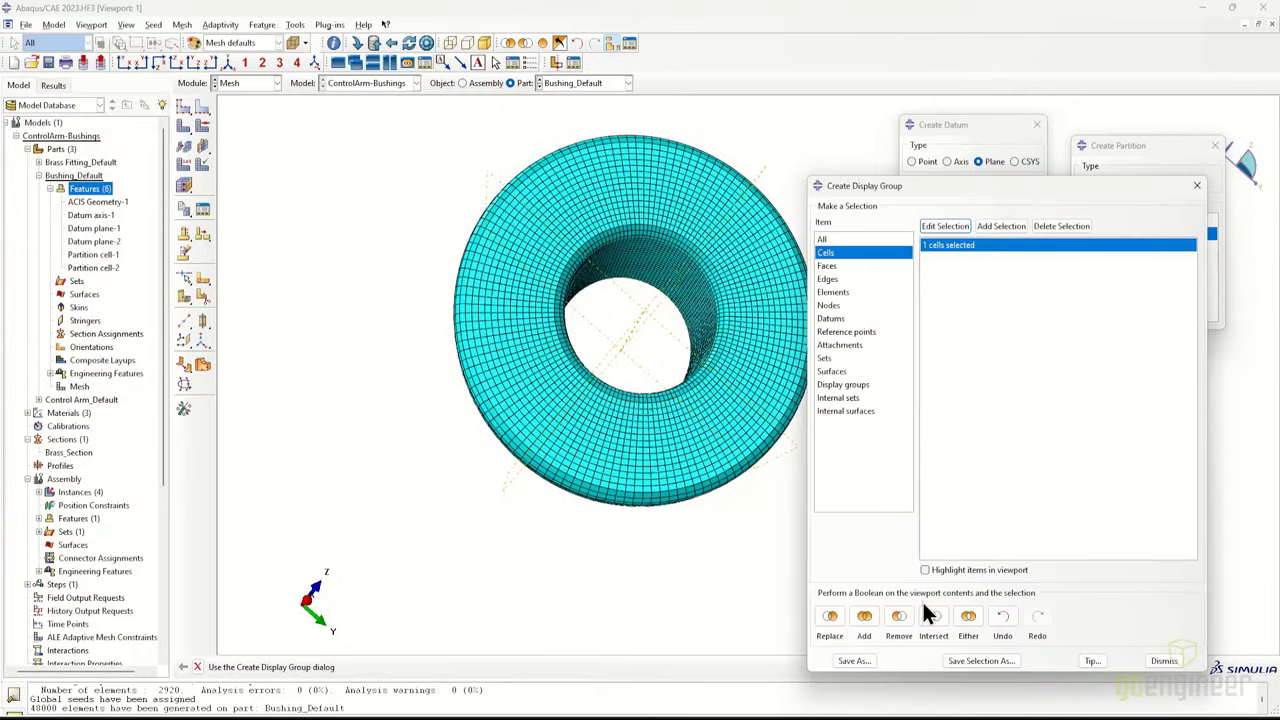
click(899, 616)
click(1196, 185)
ctrl+alt+drag(922, 330, 775, 450)
scroll(757, 365, down, 4)
mouse_move(757, 365)
ctrl+alt+mouse_down()
mouse_move(750, 377)
mouse_move(766, 380)
ctrl+alt+mouse_up()
scroll(750, 377, down, 4)
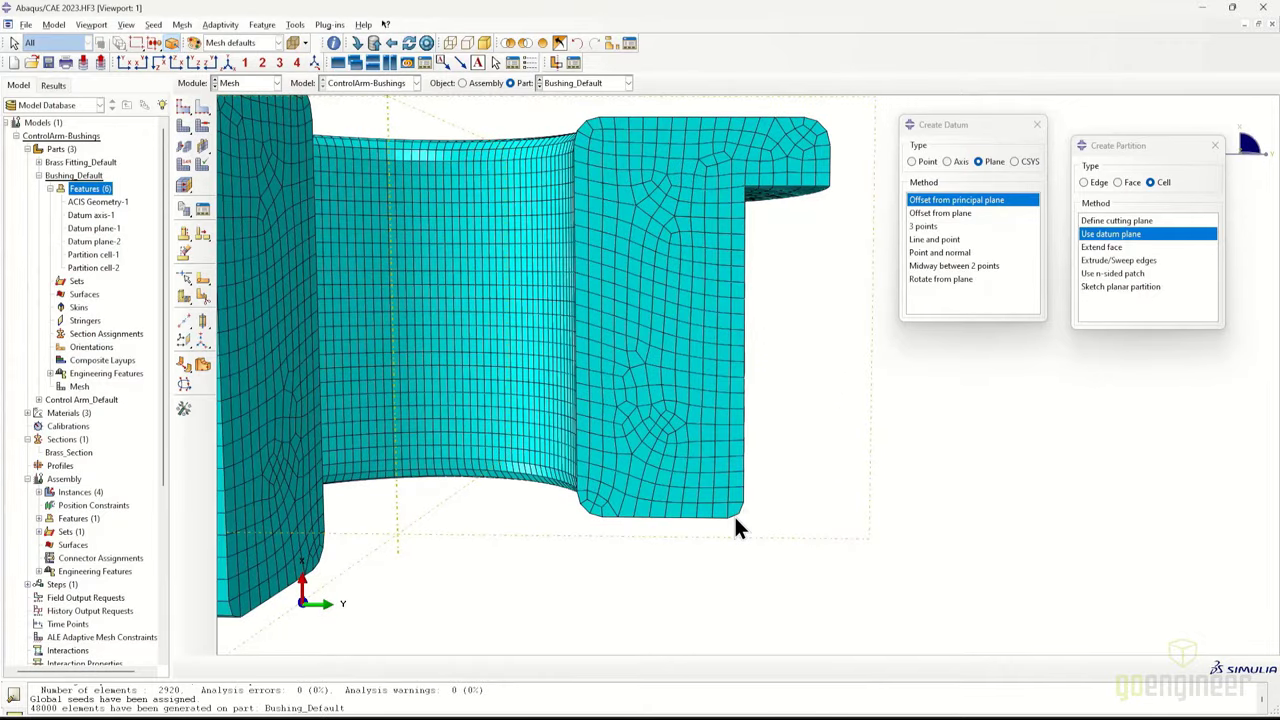
Assign local edge seeds to the straight lower edge of the bushing's exposed cross-section
click(202, 107)
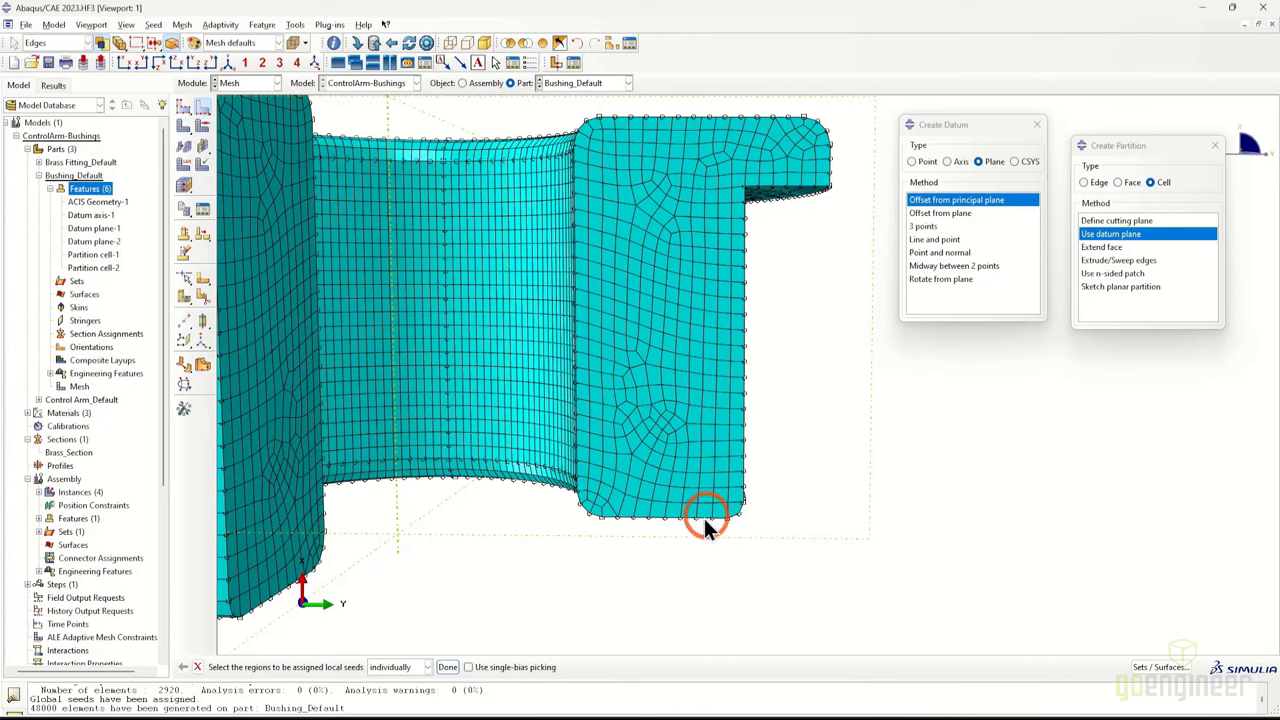
ctrl+alt+drag(677, 509, 663, 522)
click(198, 110)
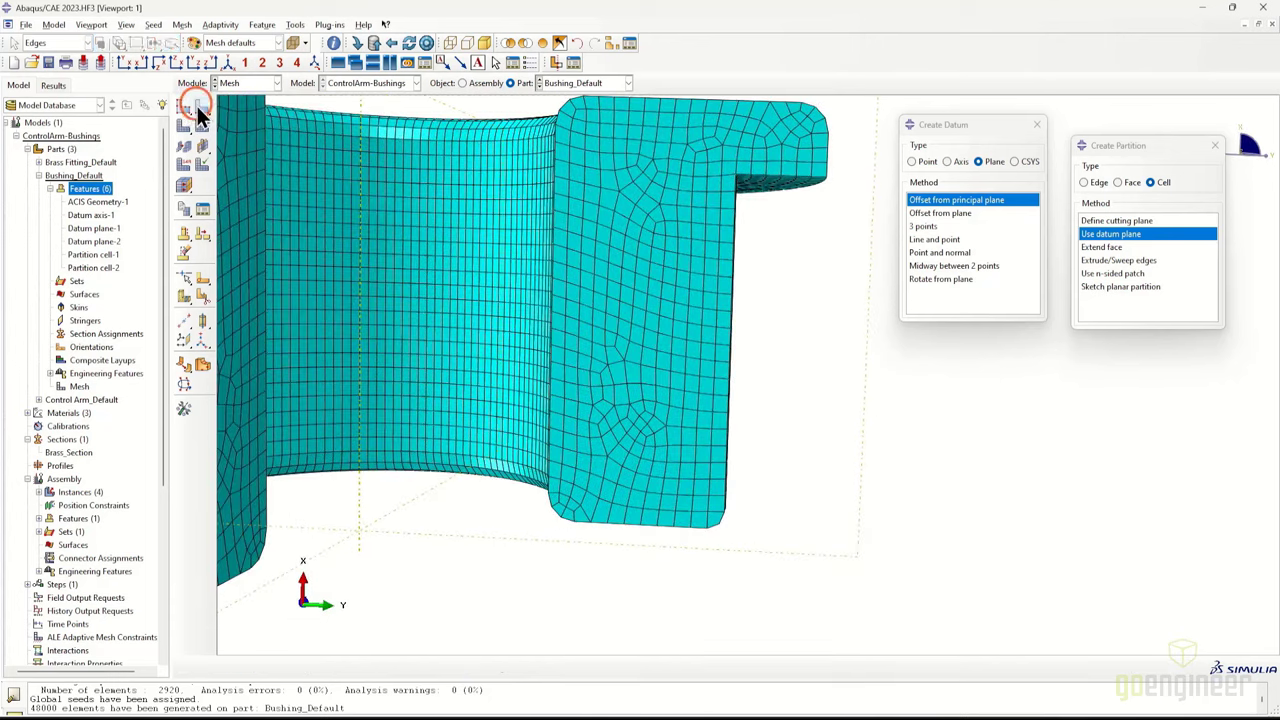
click(658, 523)
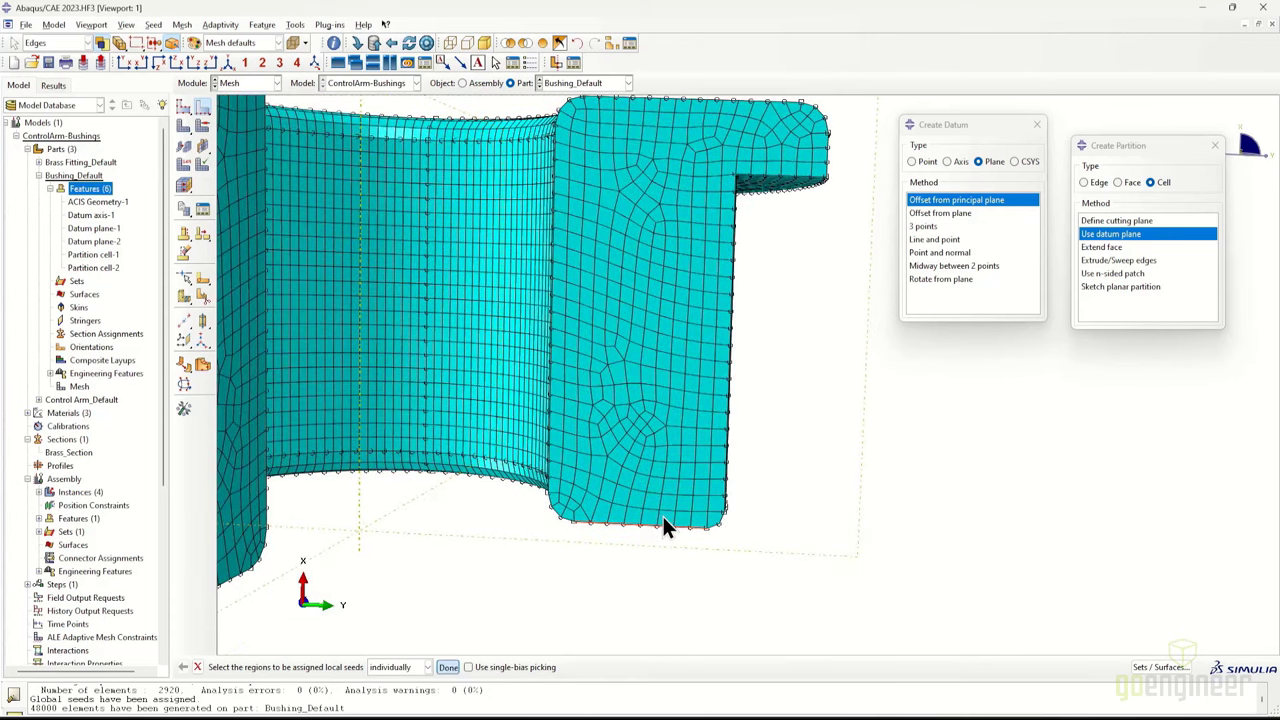
middle_click(663, 516)
drag(109, 200, 437, 240)
click(33, 302)
Seed the outer lower fillet edge of the cross-section by number with 4 elements and remesh the bushing
click(723, 519)
middle_click(600, 600)
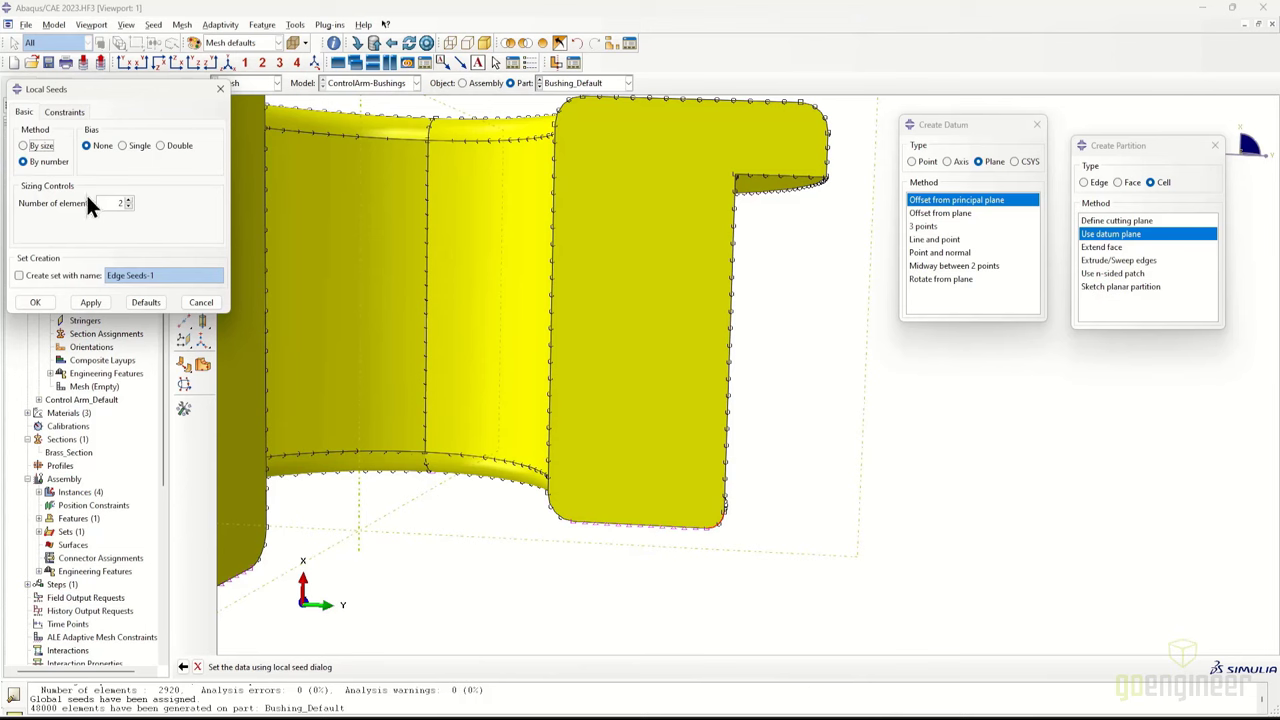
click(34, 302)
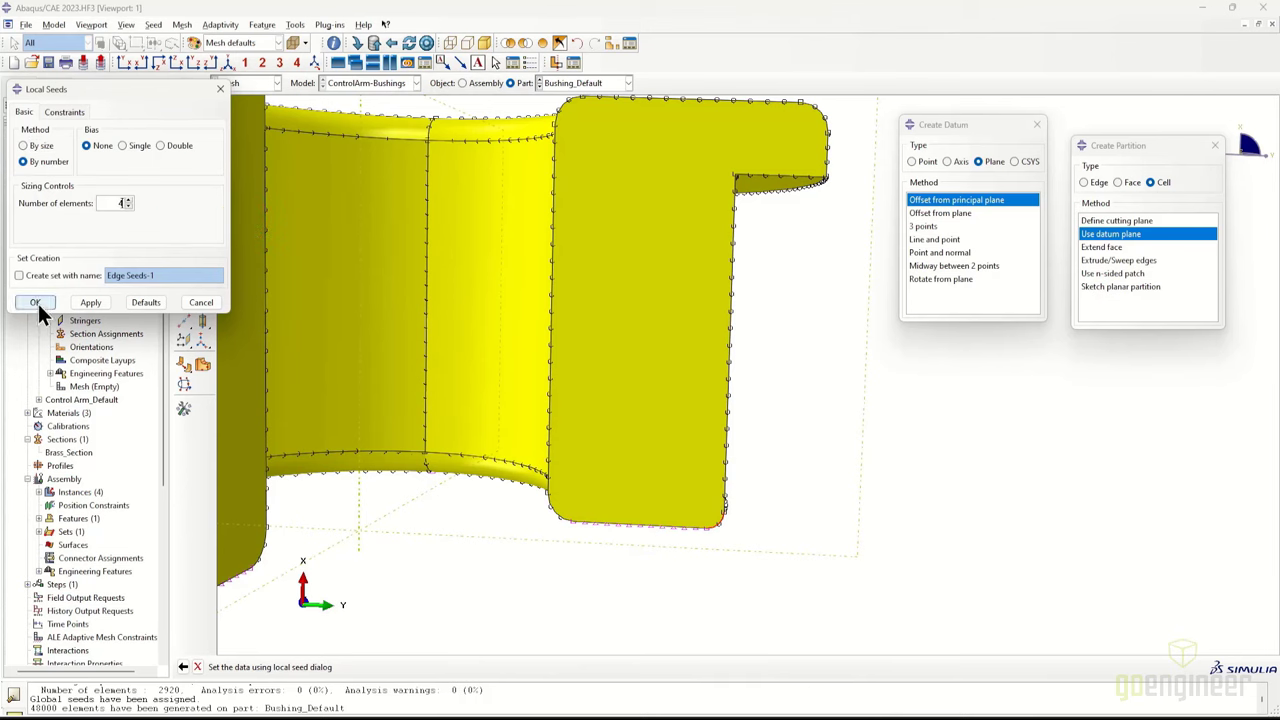
click(193, 126)
click(300, 667)
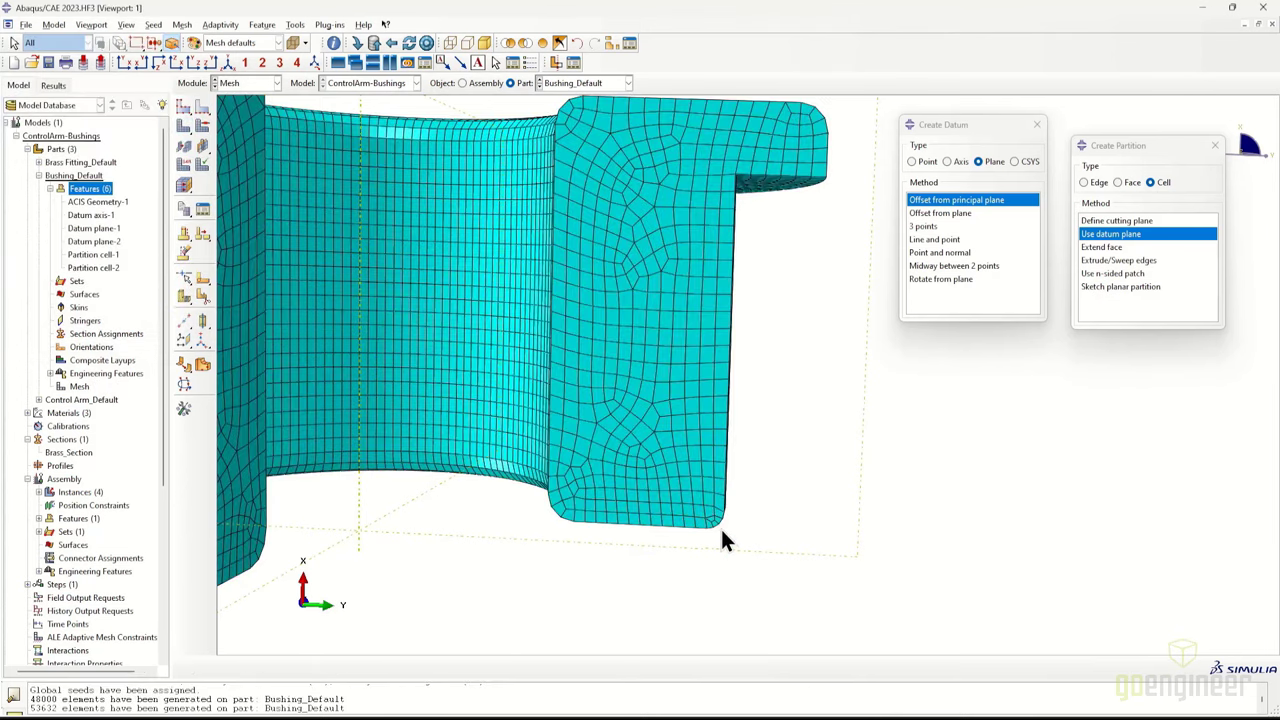
Assign Hex-dominated sweep mesh controls with the Medial axis algorithm to all bushing cells, deleting the old mesh, and remesh the part
click(201, 127)
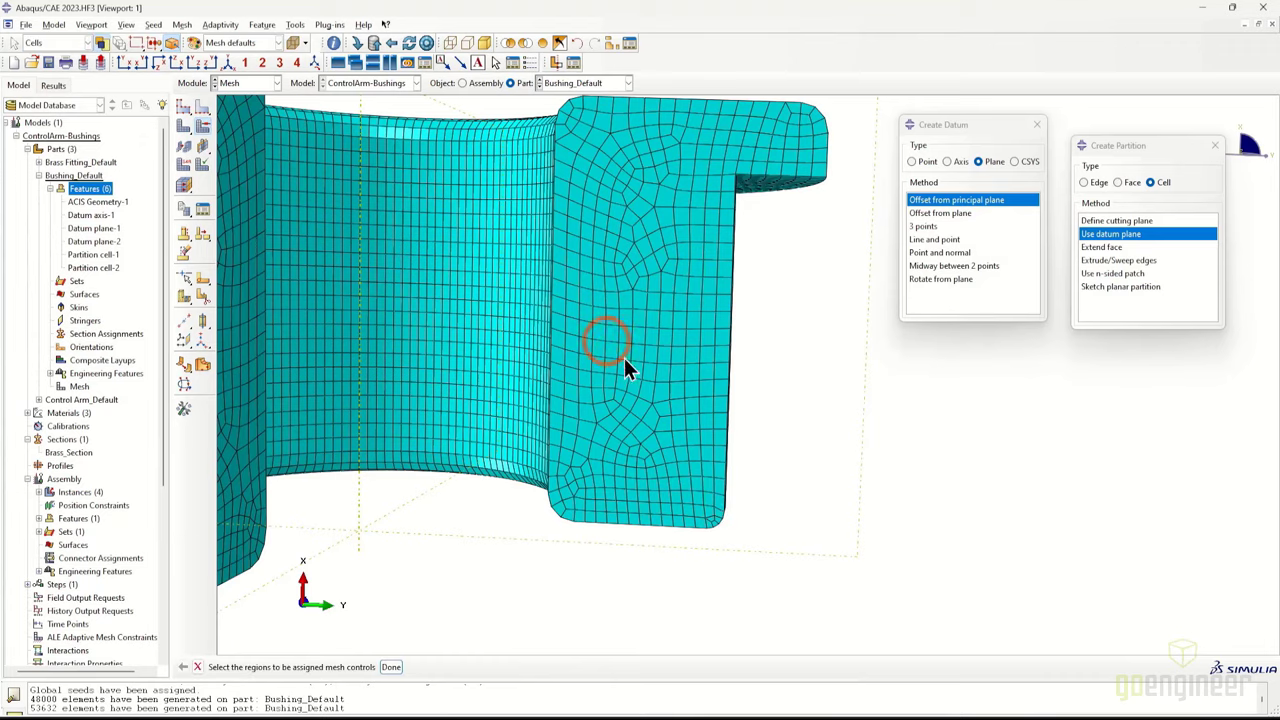
click(541, 43)
drag(289, 177, 768, 608)
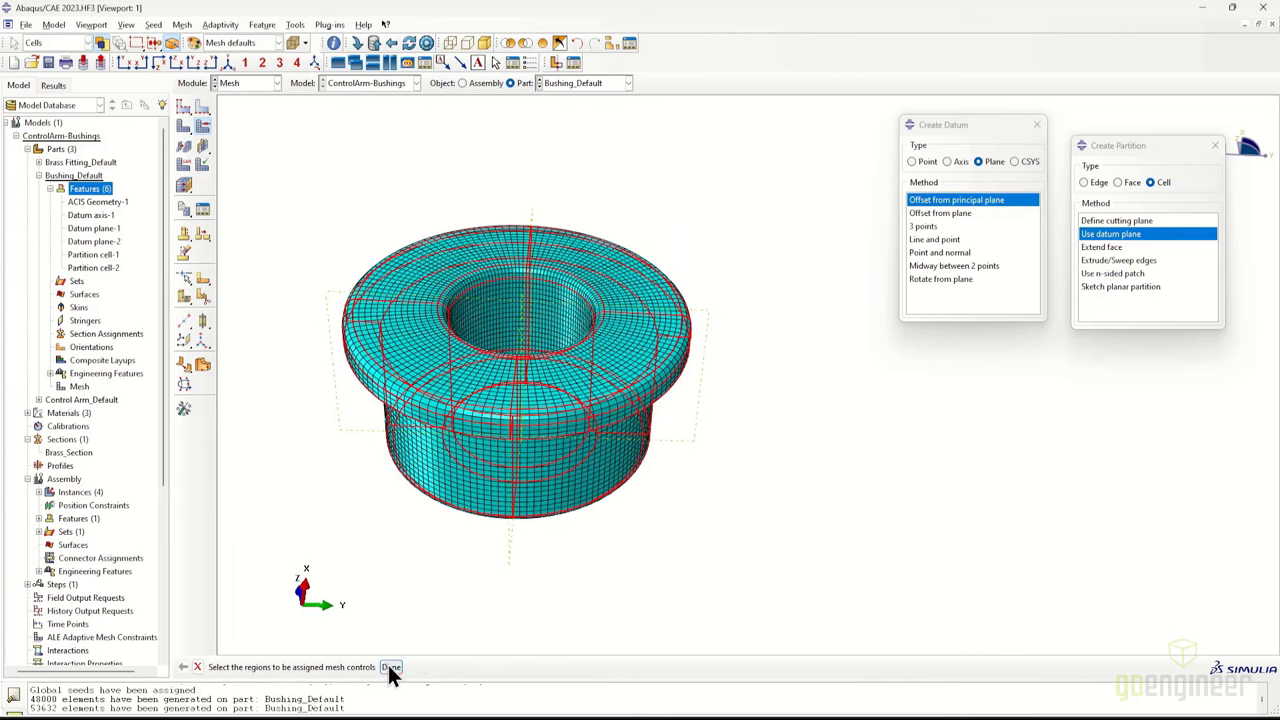
click(391, 667)
drag(686, 150, 638, 170)
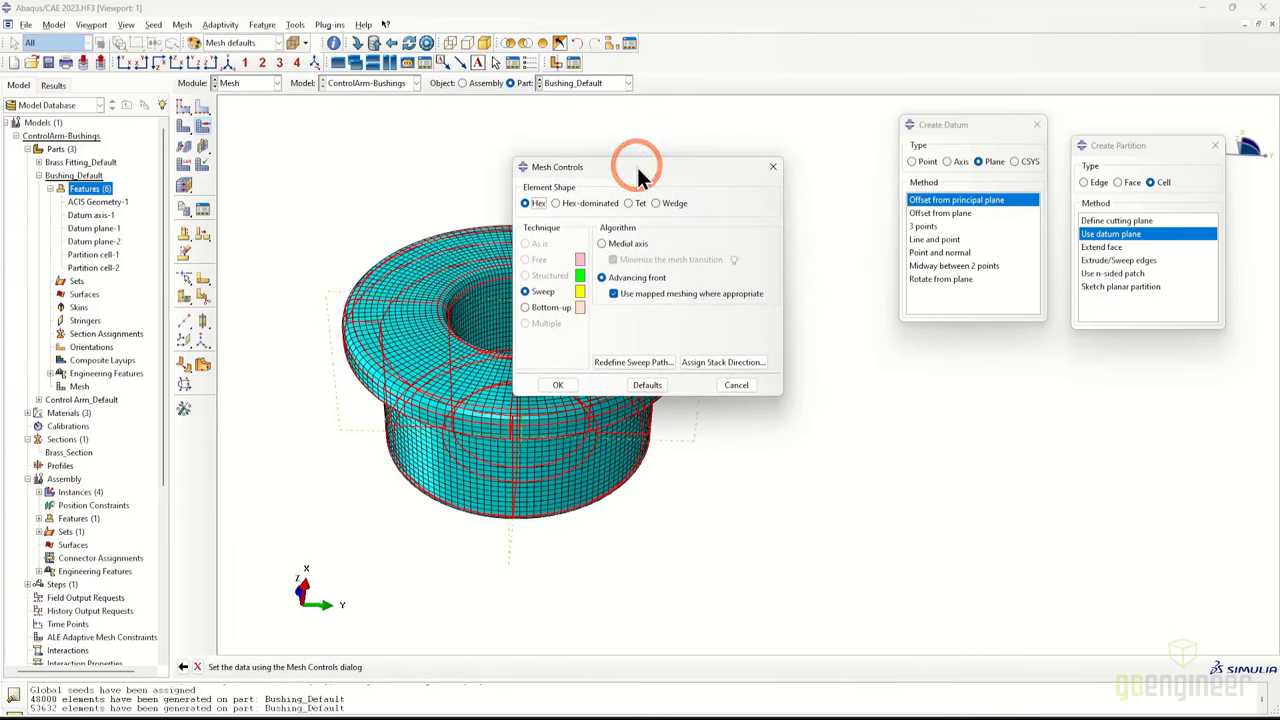
click(556, 203)
click(601, 243)
click(558, 385)
drag(95, 98, 625, 323)
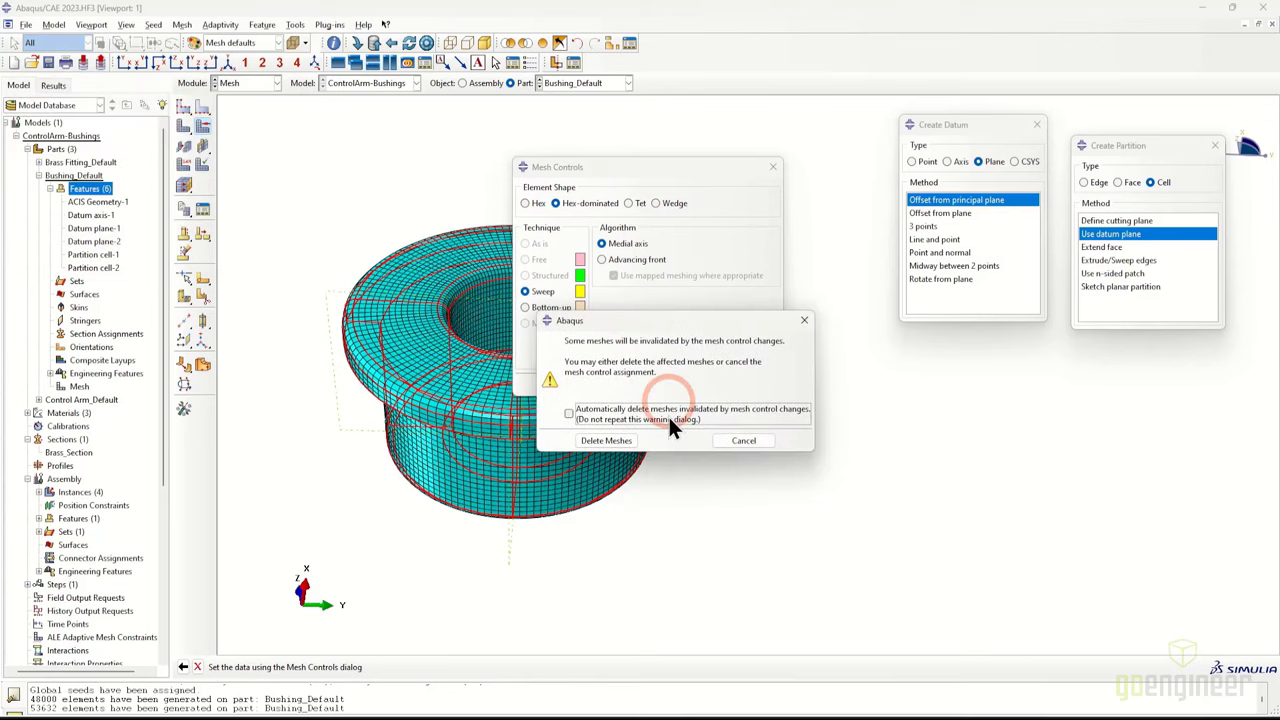
click(604, 440)
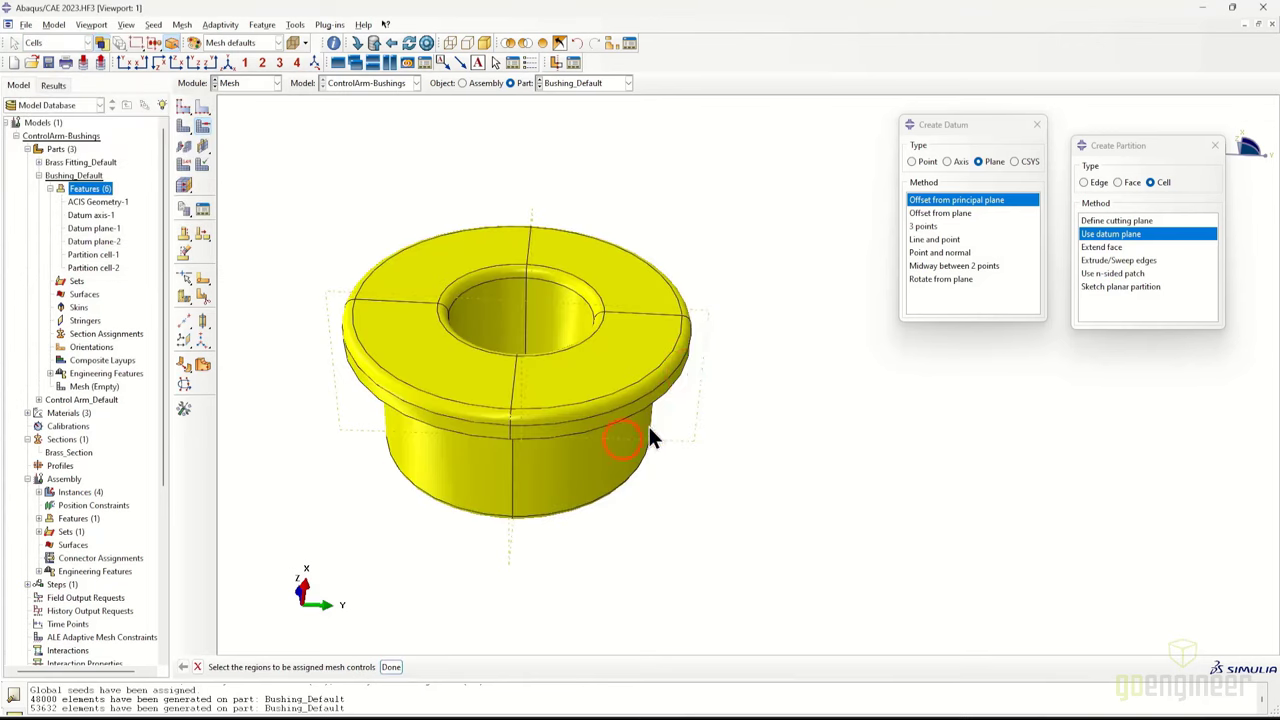
click(183, 125)
click(298, 667)
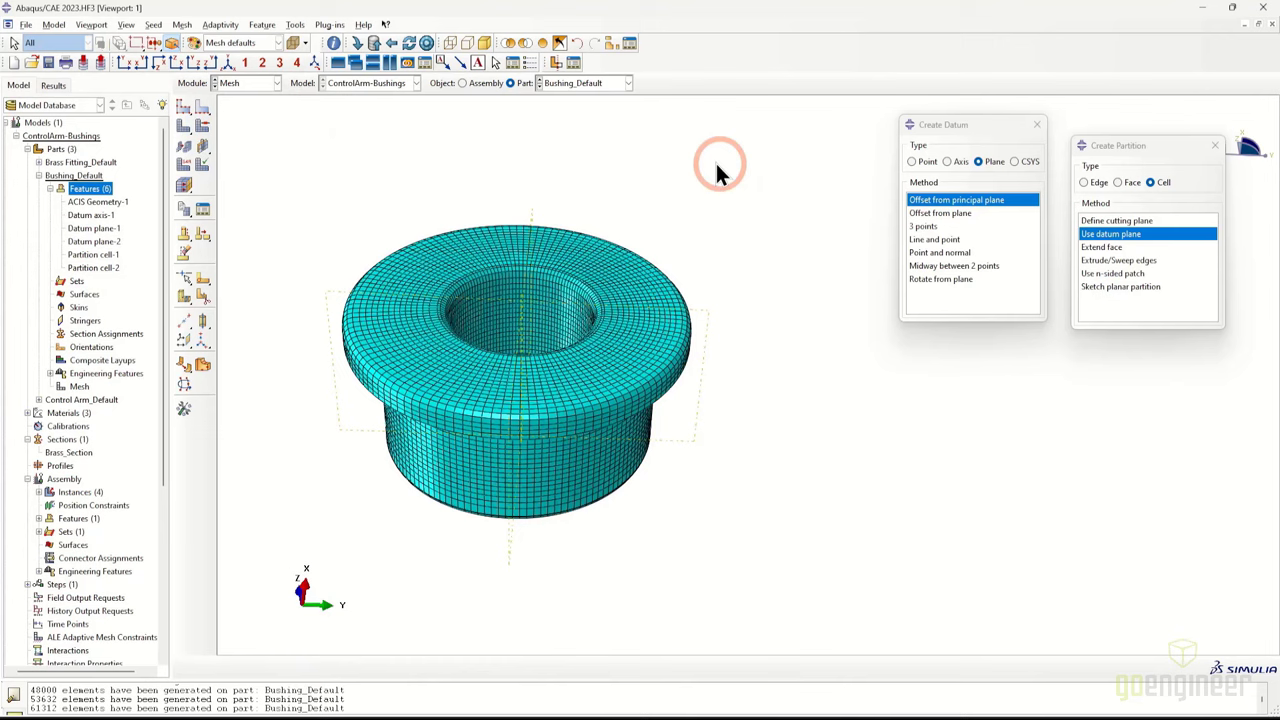
Hide the quarter cell of the bushing again and examine the mesh around the outer lower fillet
click(575, 44)
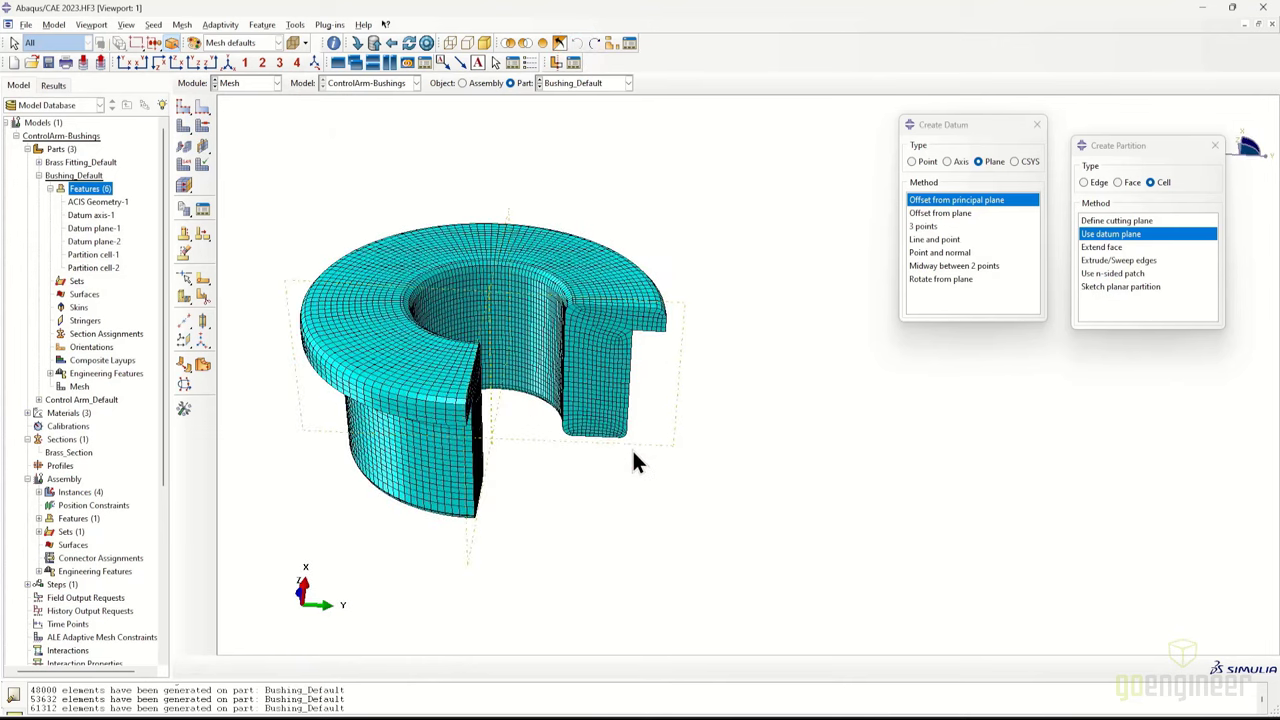
scroll(640, 460, up, 6)
scroll(650, 457, down, 5)
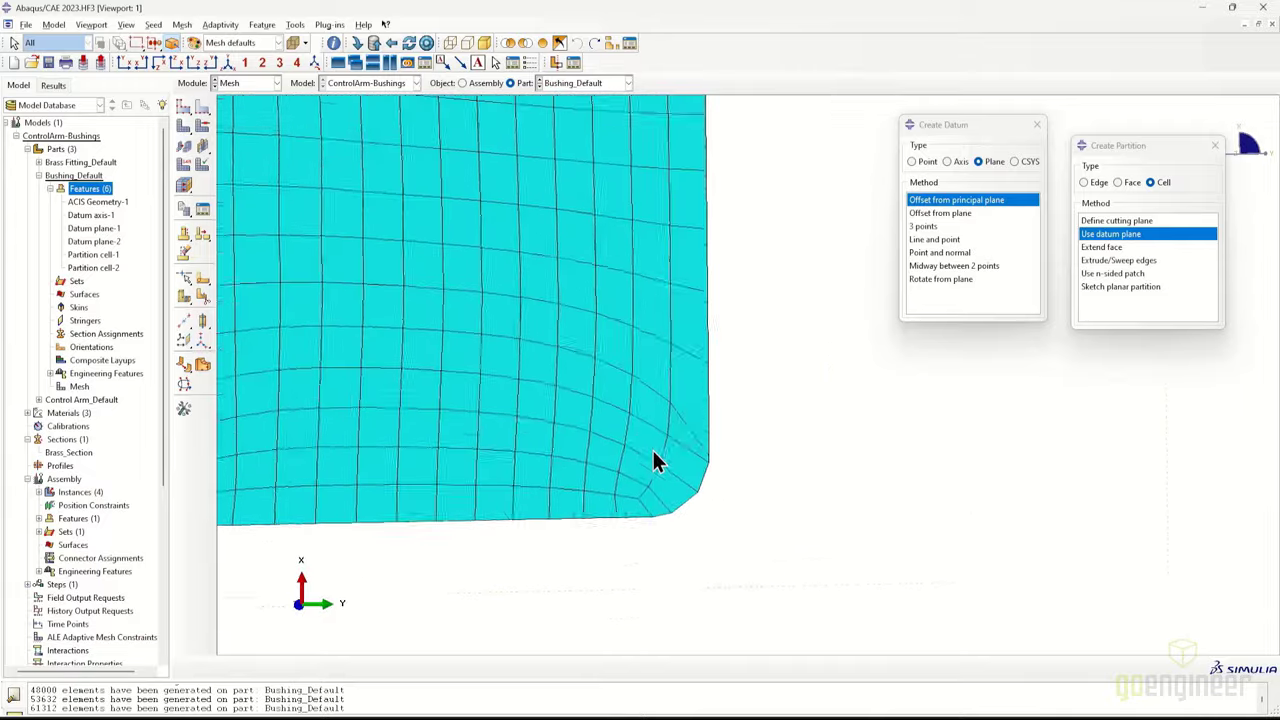
ctrl+alt+drag(721, 432, 753, 442)
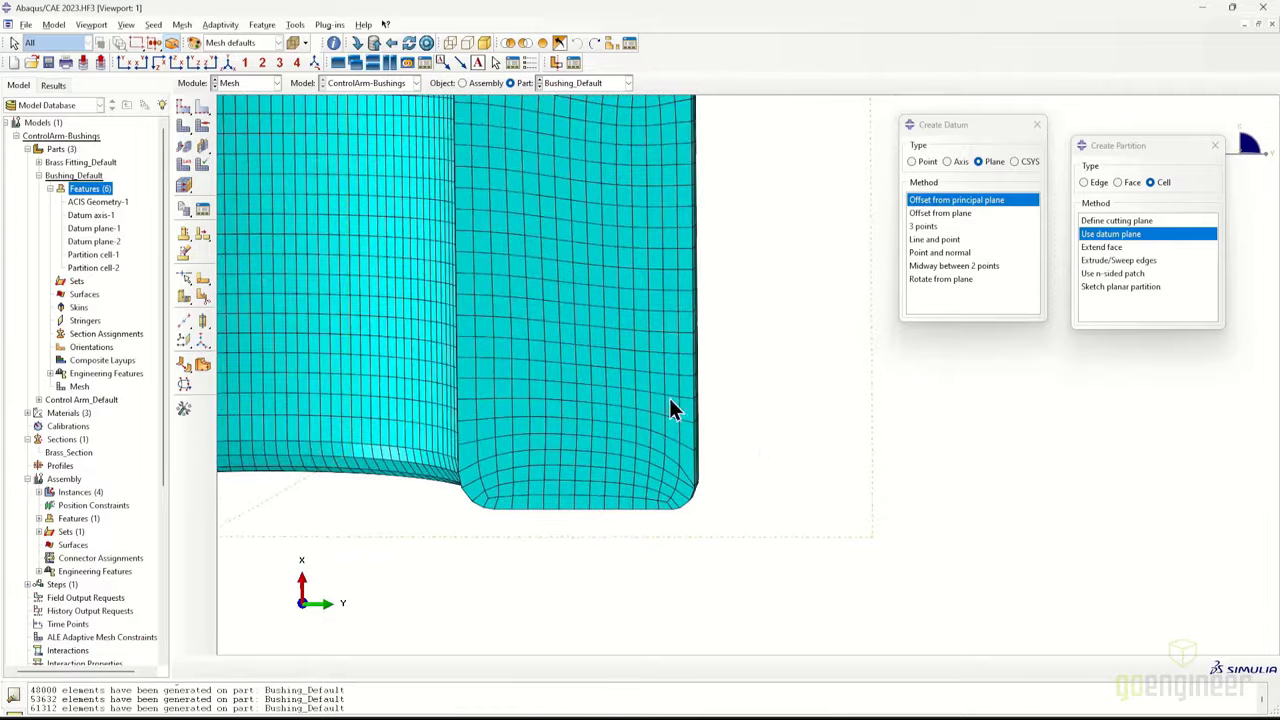
Set the local seeds on the outer lower fillet edge to 3 elements by number and remesh the bushing
click(200, 108)
click(450, 666)
click(200, 214)
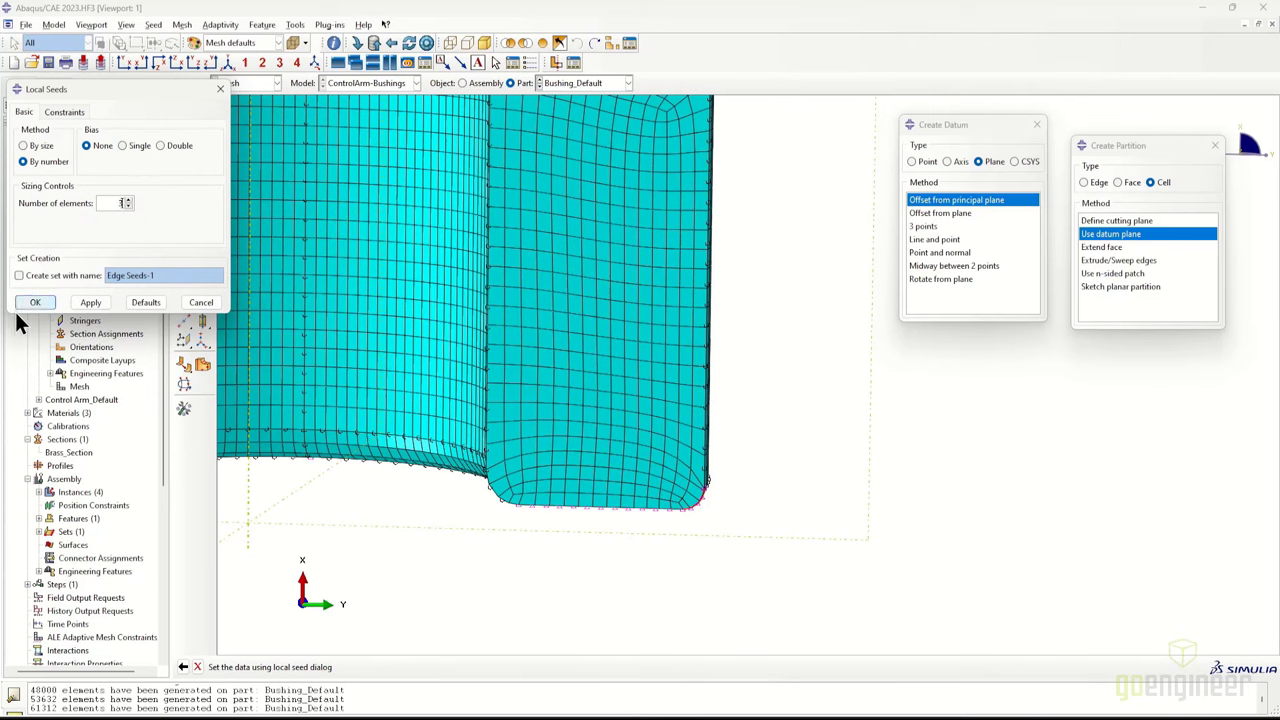
click(30, 304)
click(188, 246)
click(188, 143)
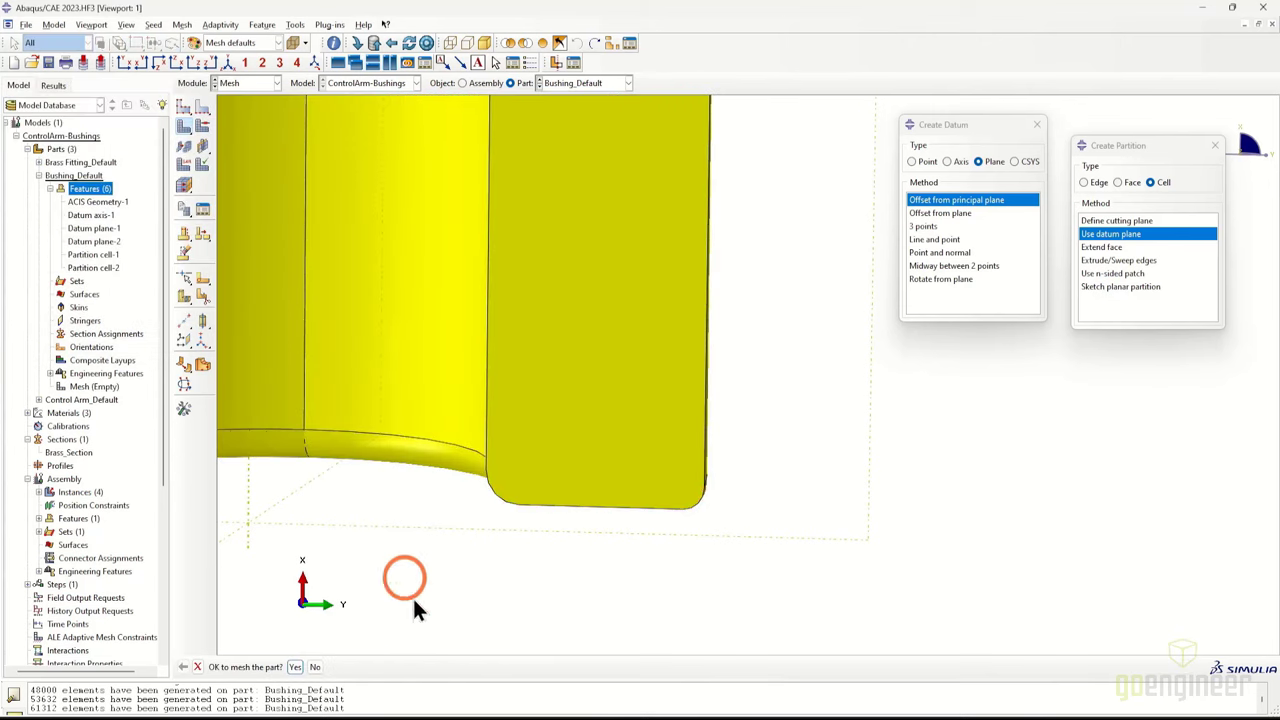
click(300, 667)
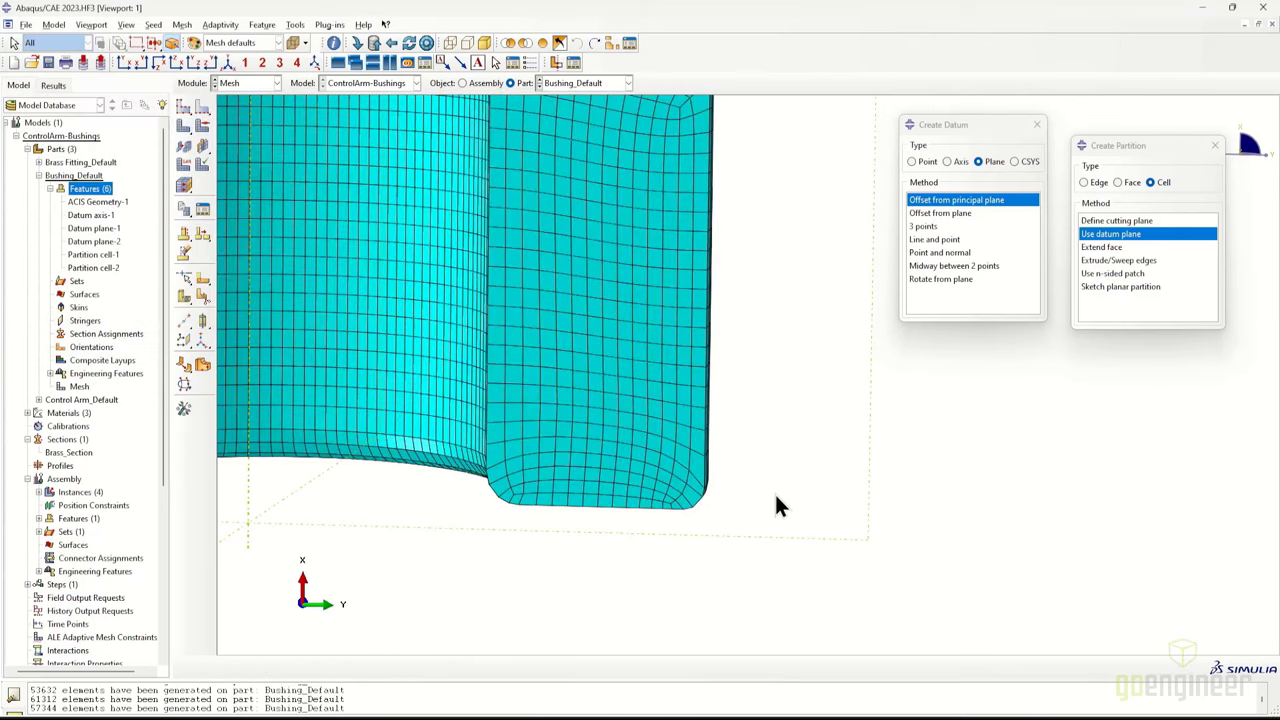
ctrl+alt+middle_drag(778, 361, 890, 460)
scroll(890, 460, down, 2)
ctrl+alt+drag(912, 457, 885, 420)
Switch to the Property module and restore the display of the whole bushing
click(261, 82)
click(255, 111)
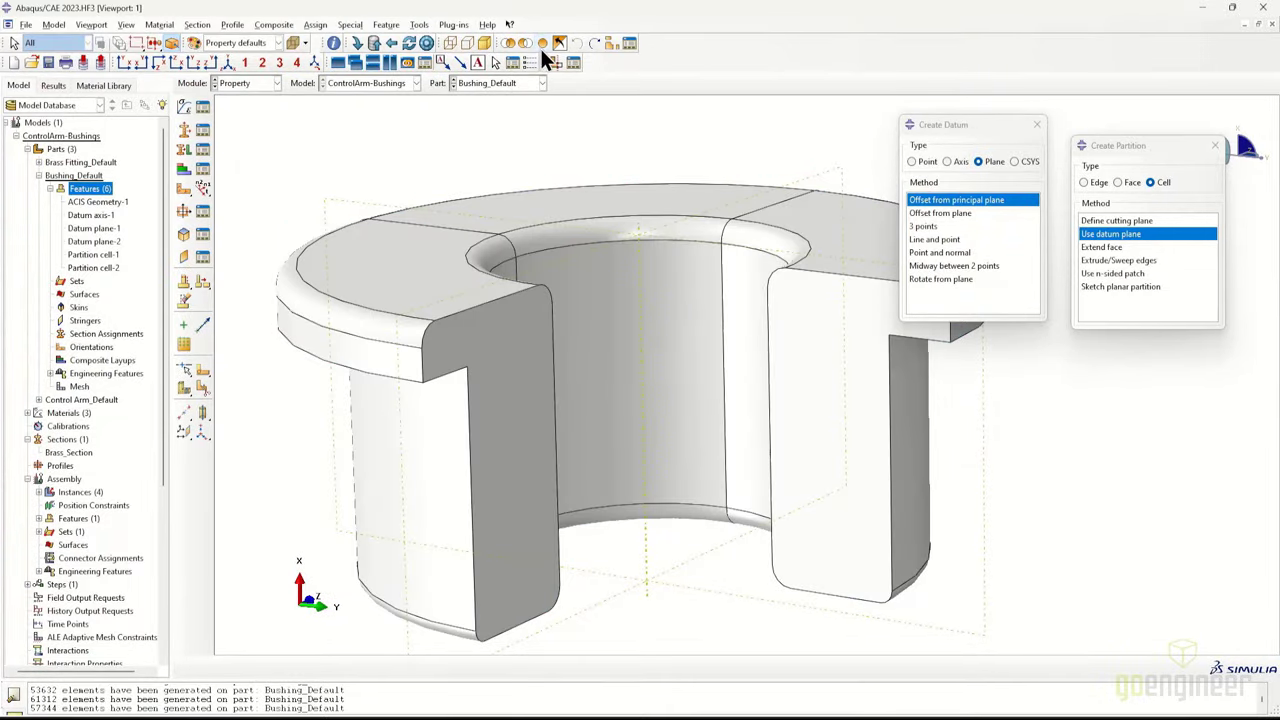
click(542, 46)
drag(951, 130, 1140, 362)
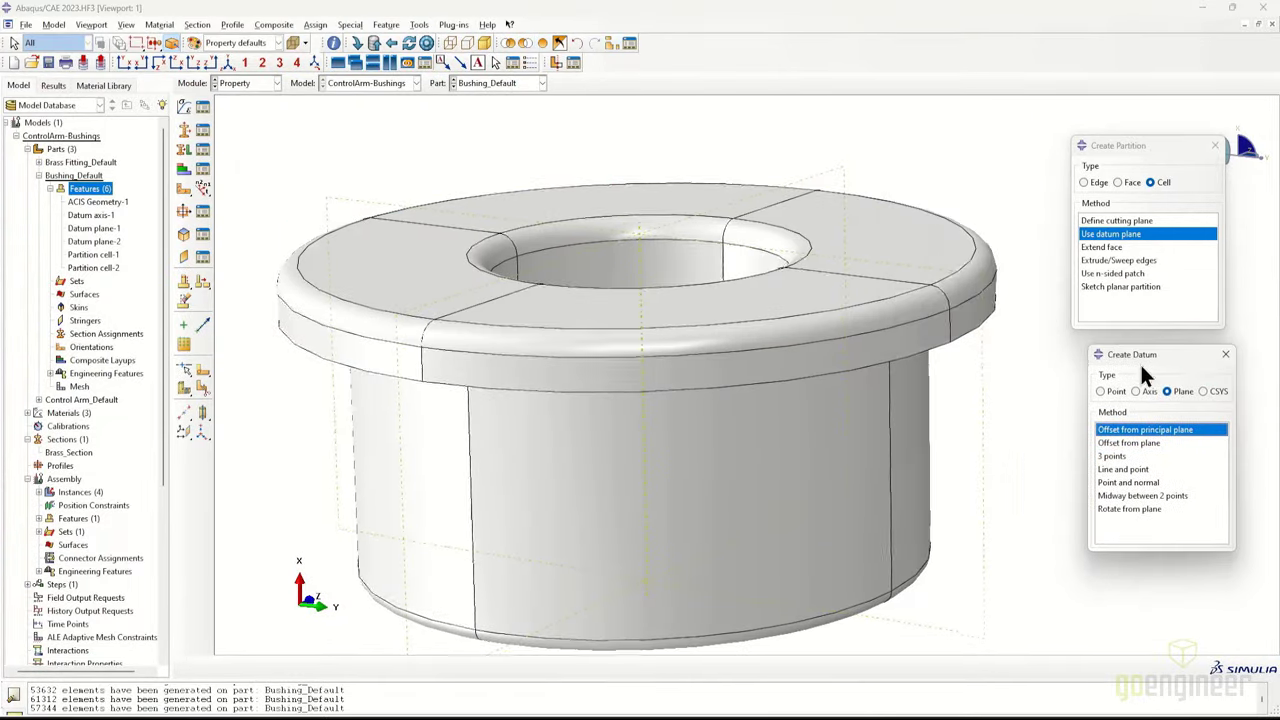
Create a solid homogeneous section named Bushing_Section with the Polyurethane-Ogden material
click(184, 128)
text(Brass_Section)
key(Return)
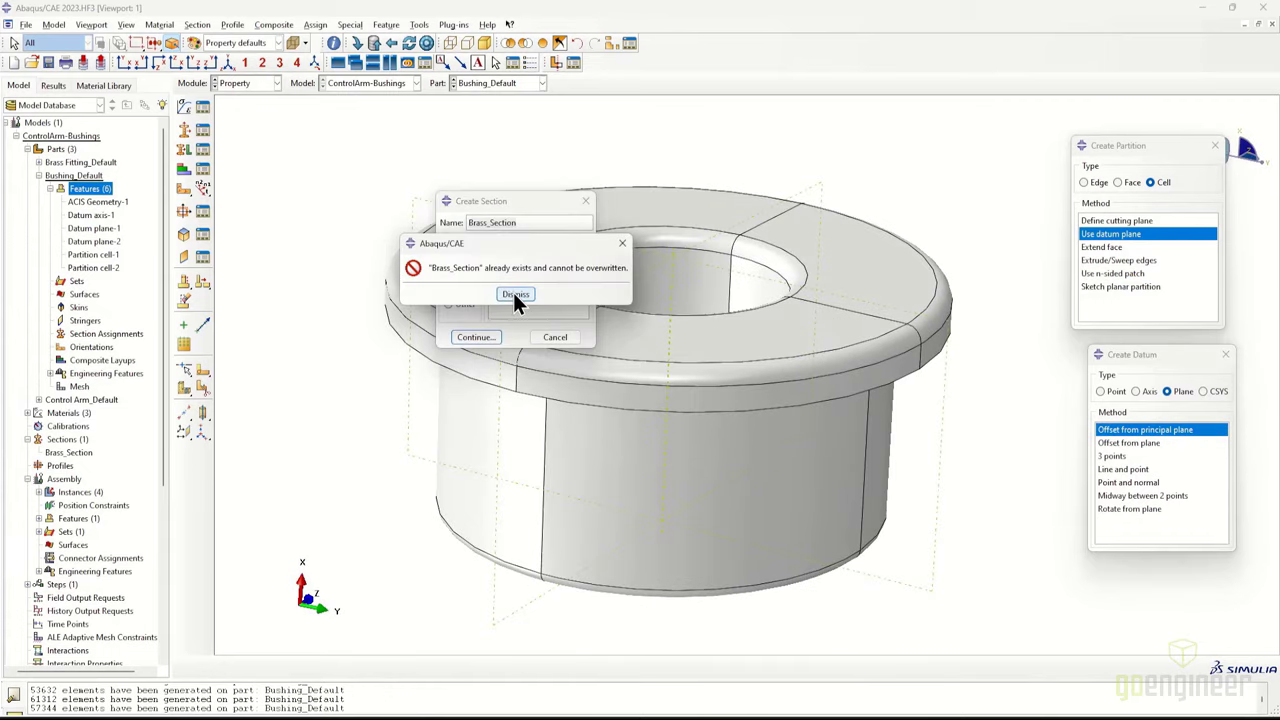
click(513, 292)
drag(518, 222, 72, 205)
drag(489, 222, 354, 227)
text(Bushing)
key(Return)
click(353, 198)
click(349, 238)
click(303, 237)
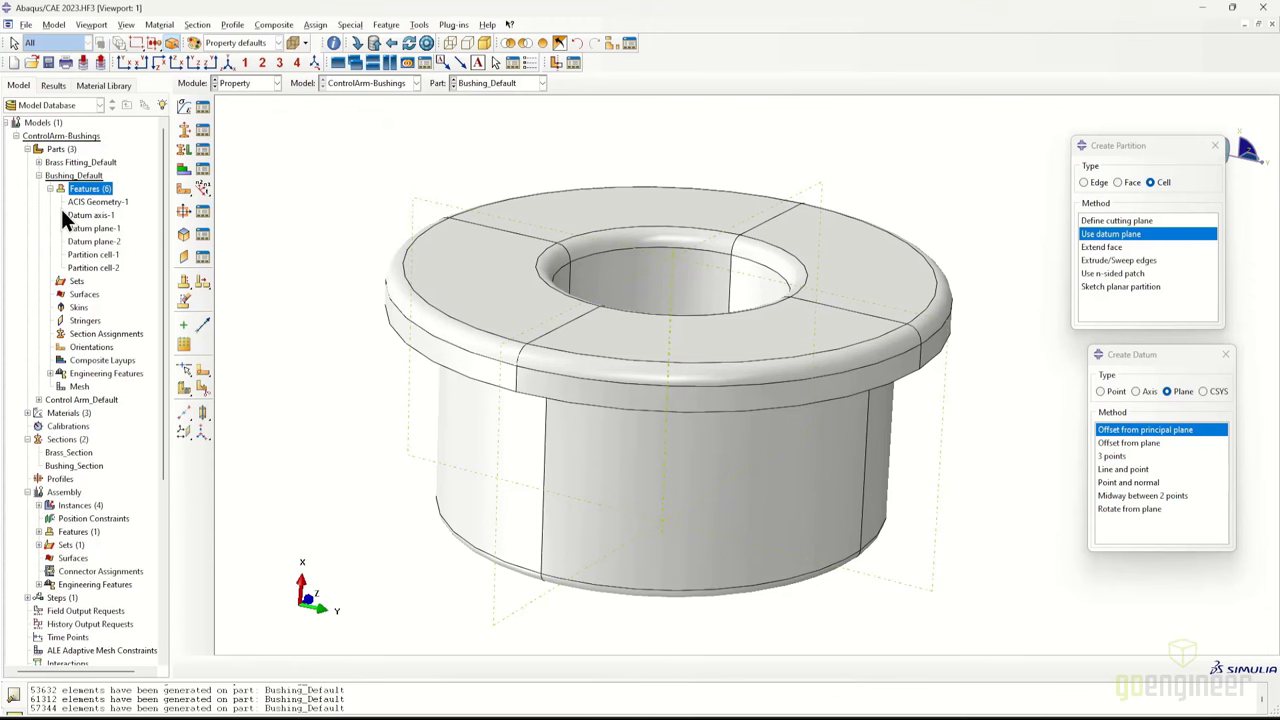
Assign Bushing_Section to all cells of the bushing, creating the region set Bushing_SolidSection
click(185, 151)
click(455, 666)
text(Bushing)
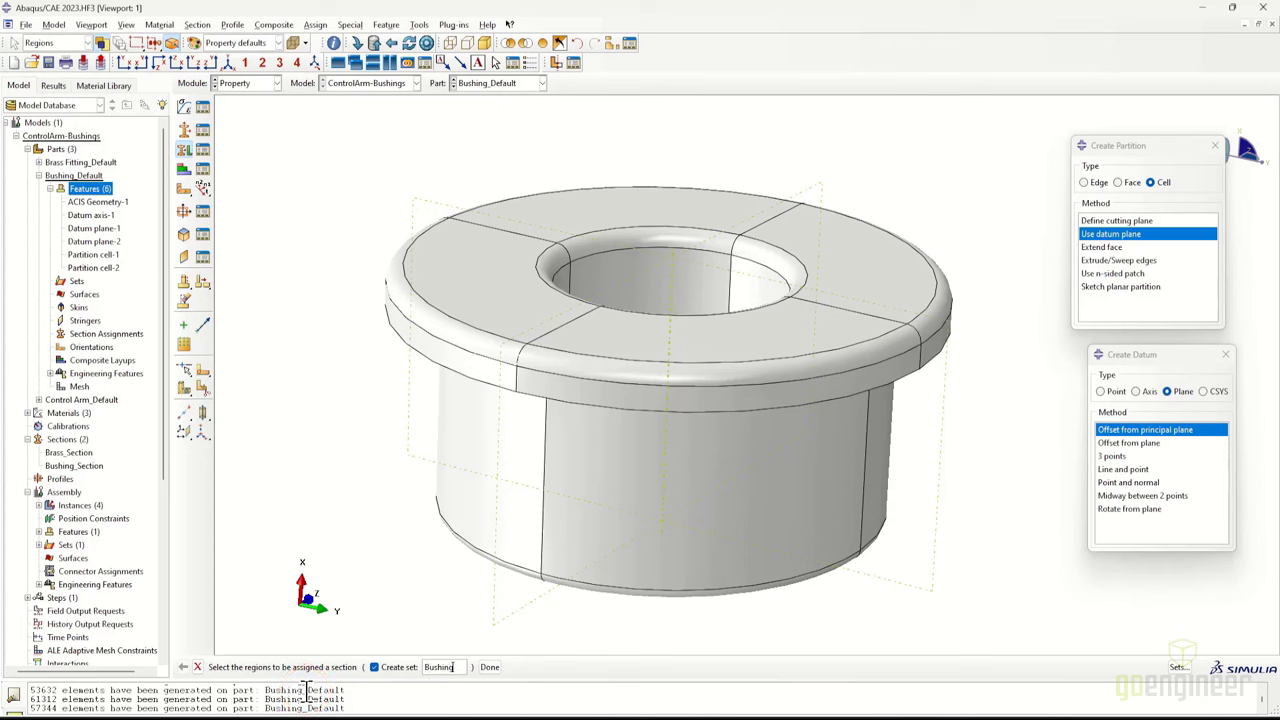
drag(320, 141, 988, 654)
click(490, 667)
click(595, 274)
click(586, 287)
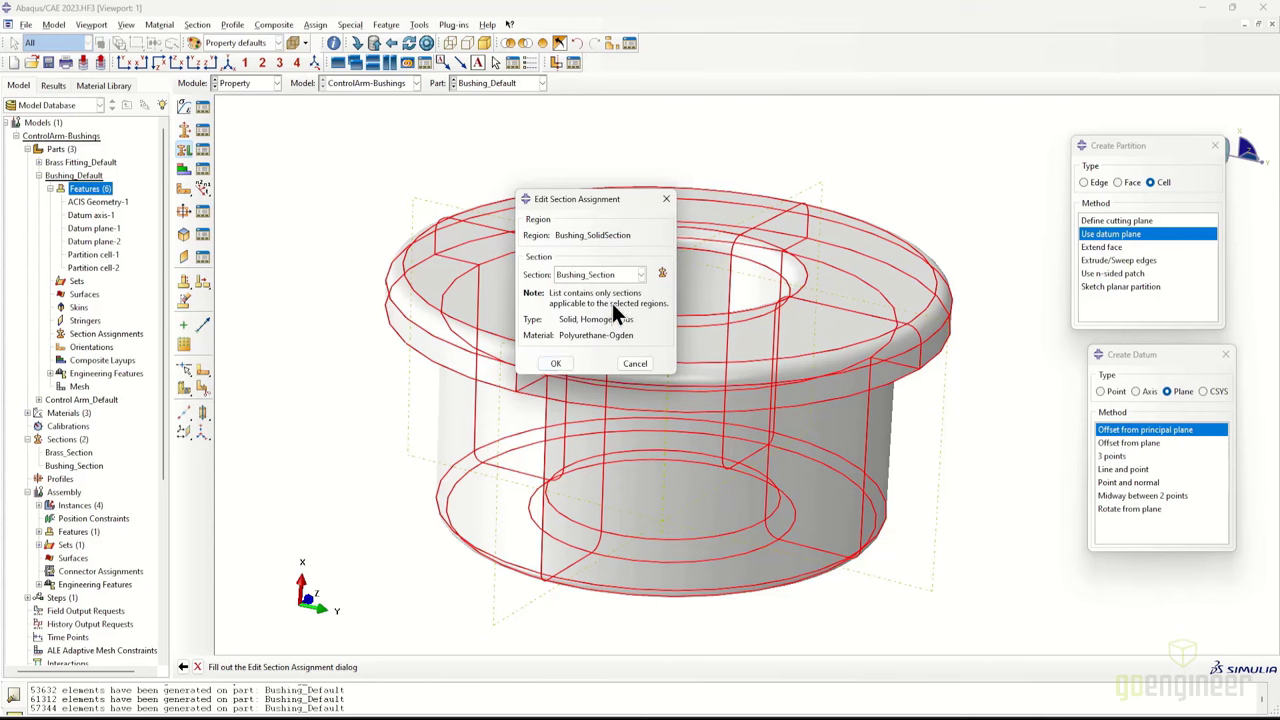
click(555, 363)
click(197, 667)
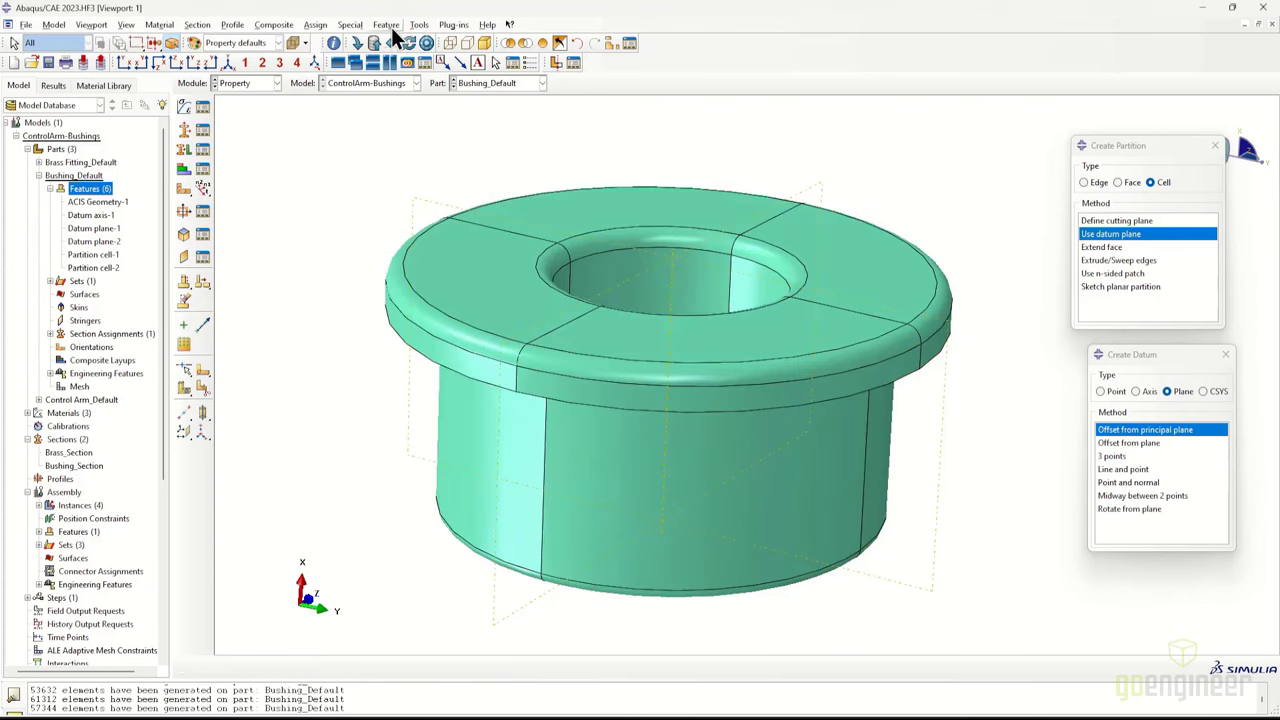
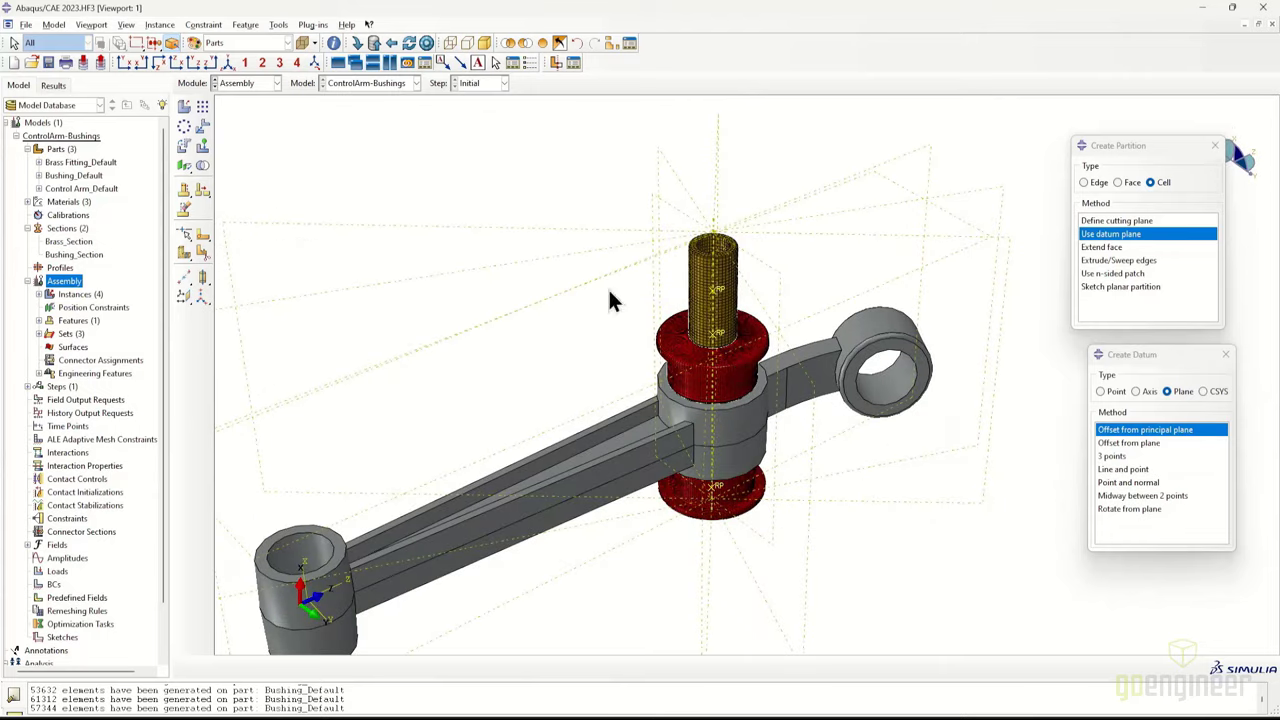
Set the assembly display options to show the native mesh in the Mesh module only
click(126, 24)
click(145, 153)
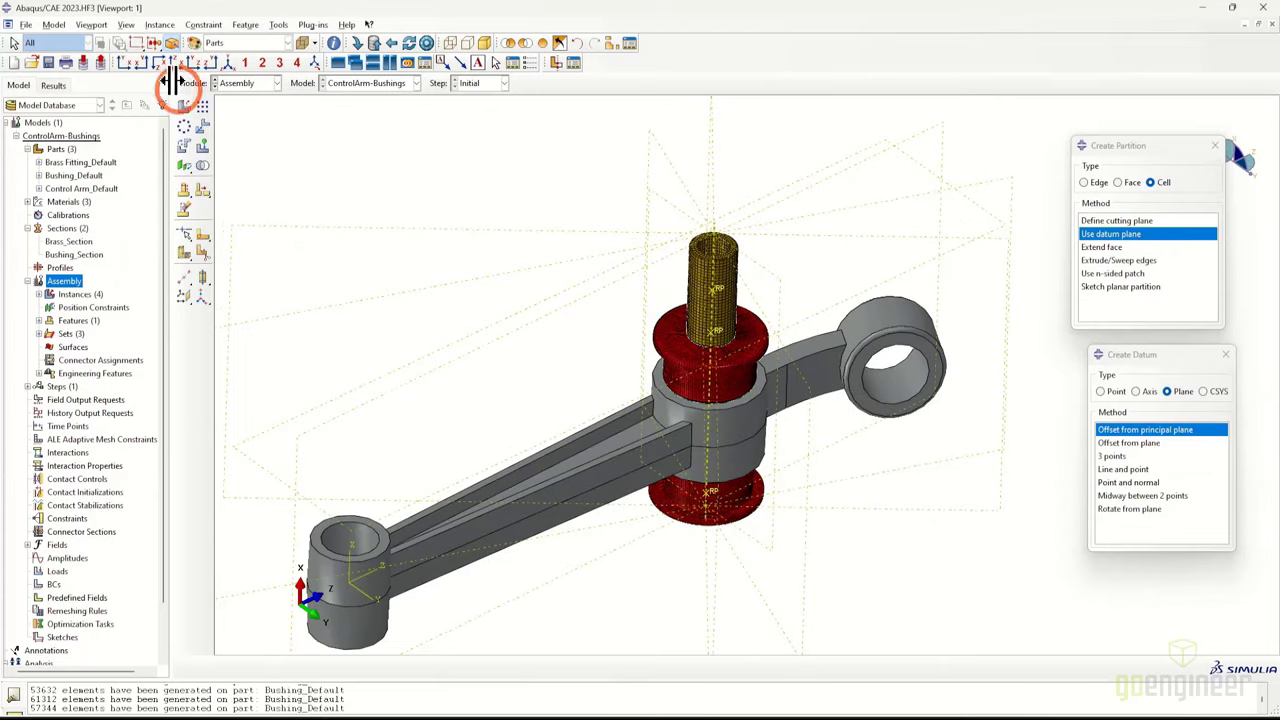
click(126, 24)
click(165, 281)
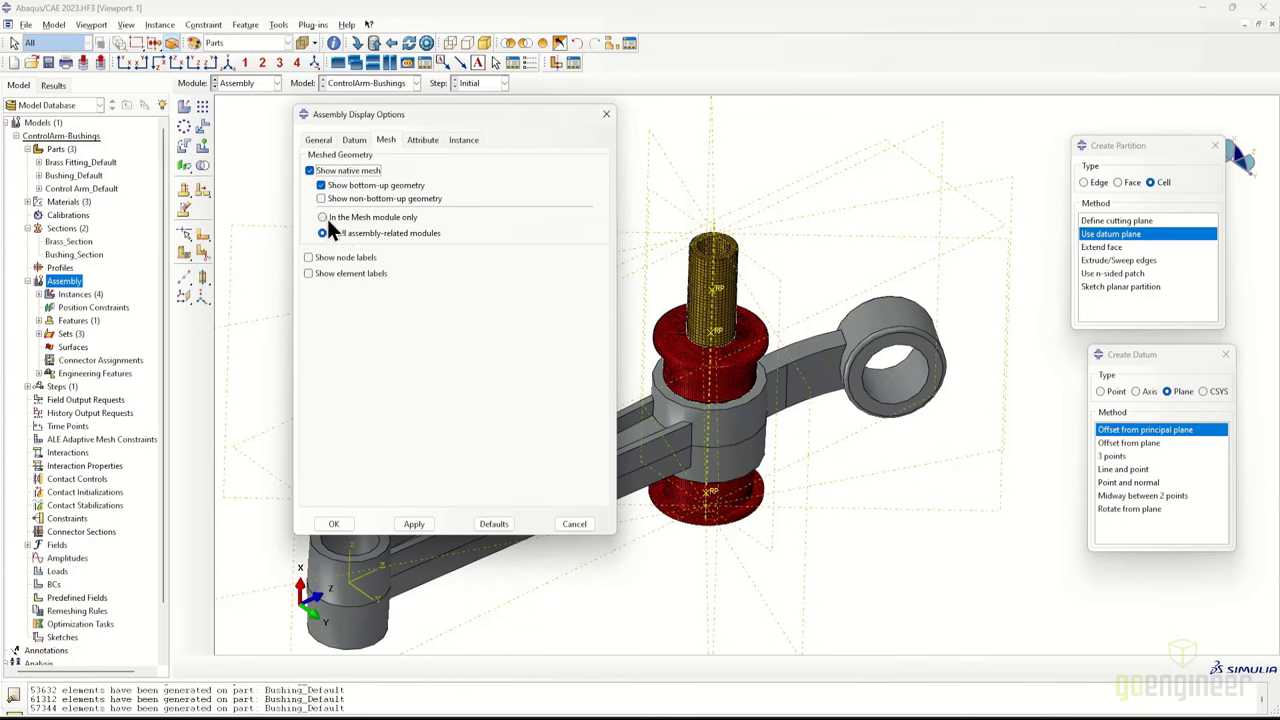
click(324, 218)
click(334, 523)
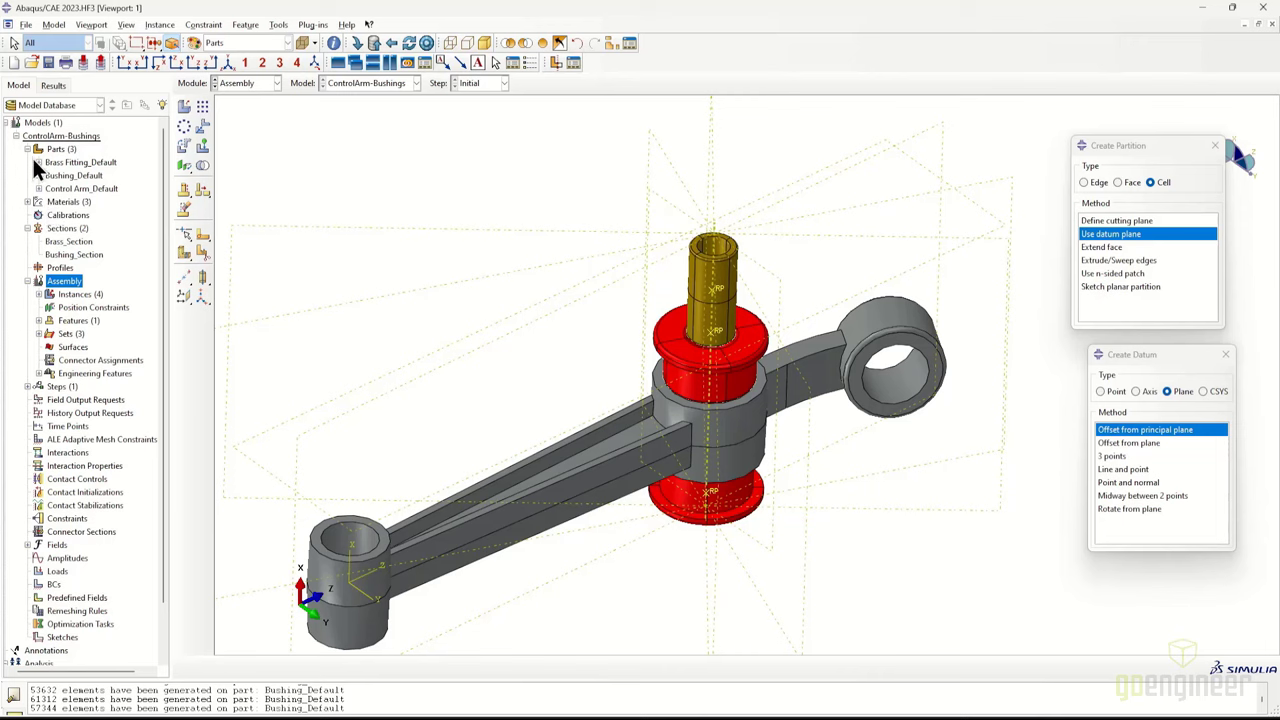
Open the Control Arm_Default part in the Mesh module
click(46, 189)
click(40, 189)
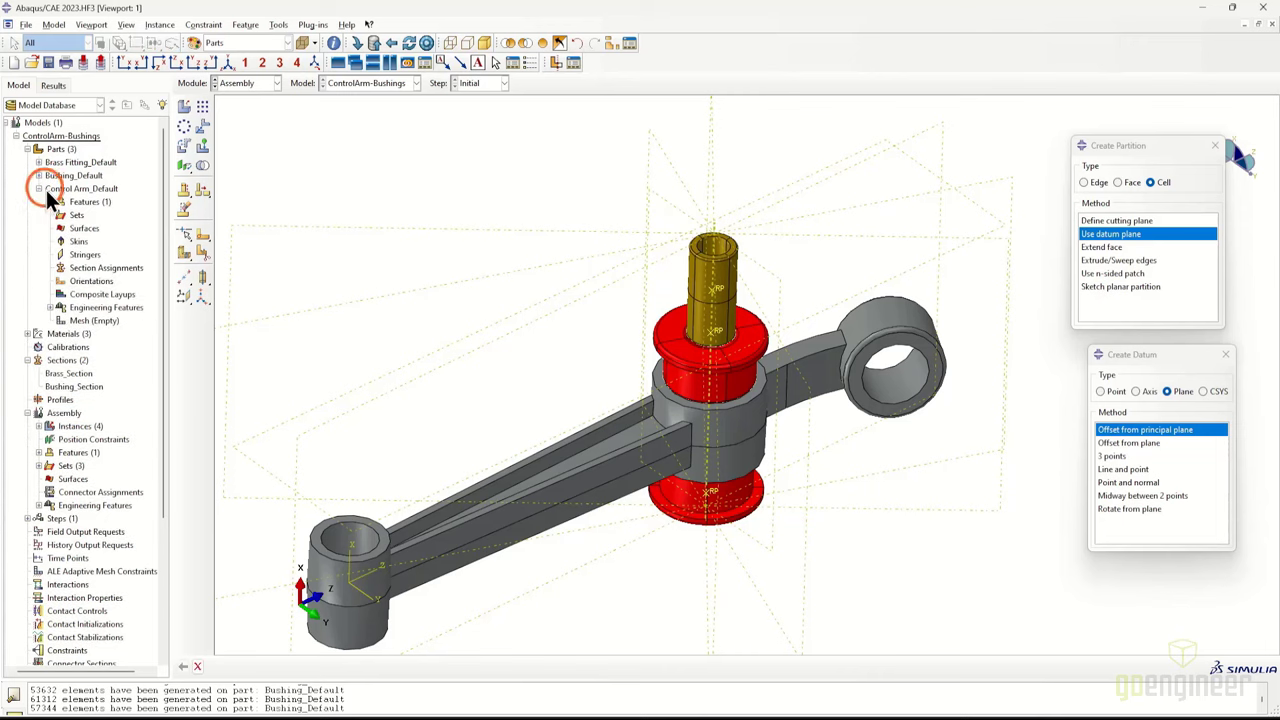
right_click(84, 197)
click(100, 204)
click(51, 202)
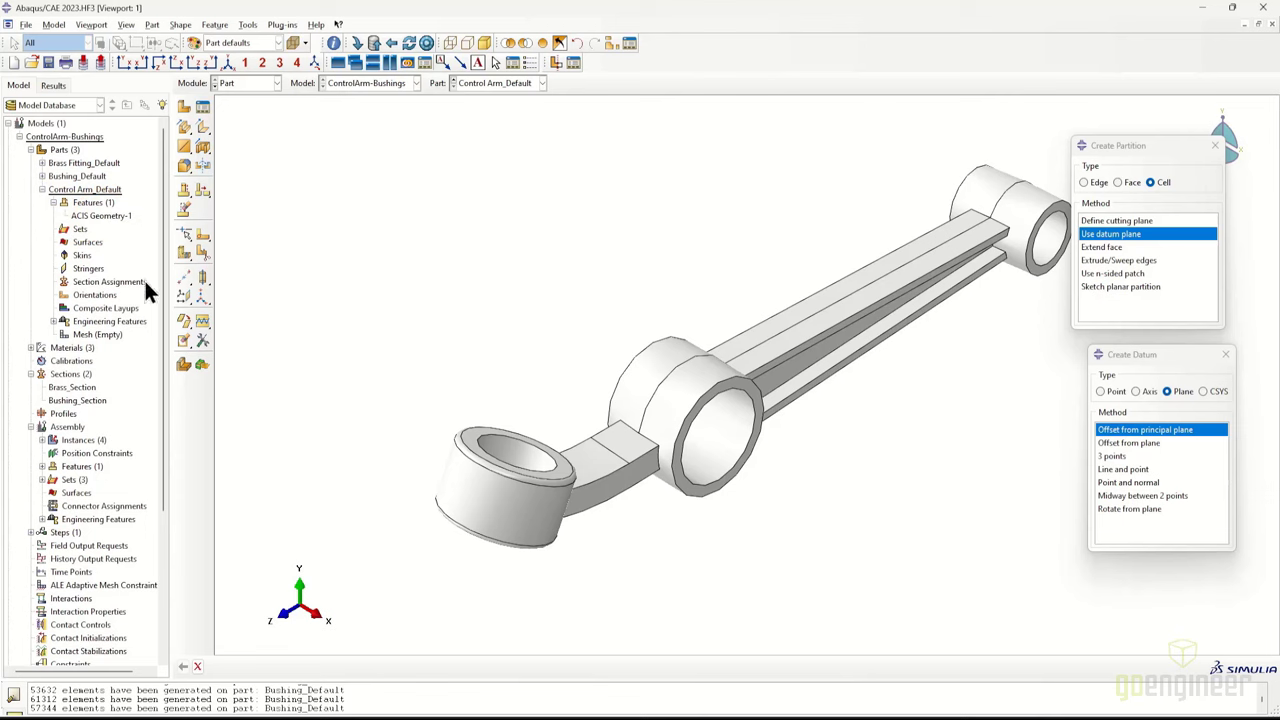
double_click(100, 333)
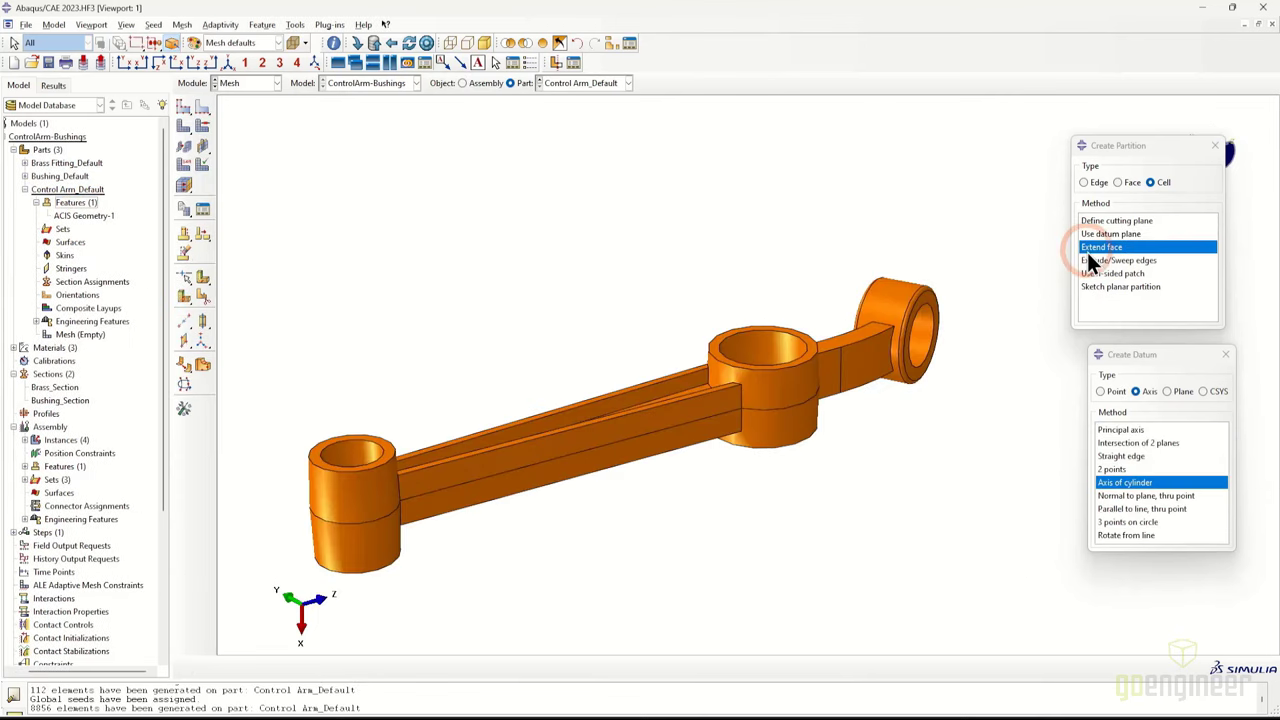
Create a datum axis along the cylindrical bore of the control arm's central ring
click(1124, 234)
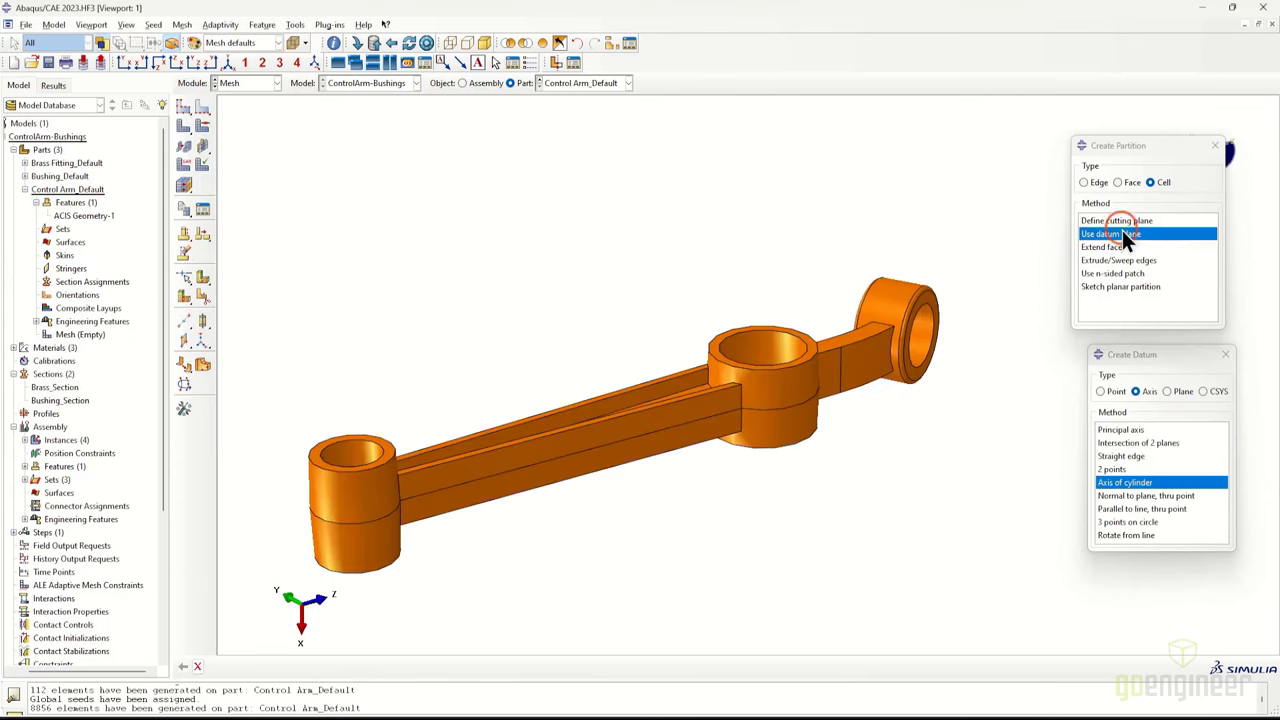
click(1178, 391)
click(1135, 390)
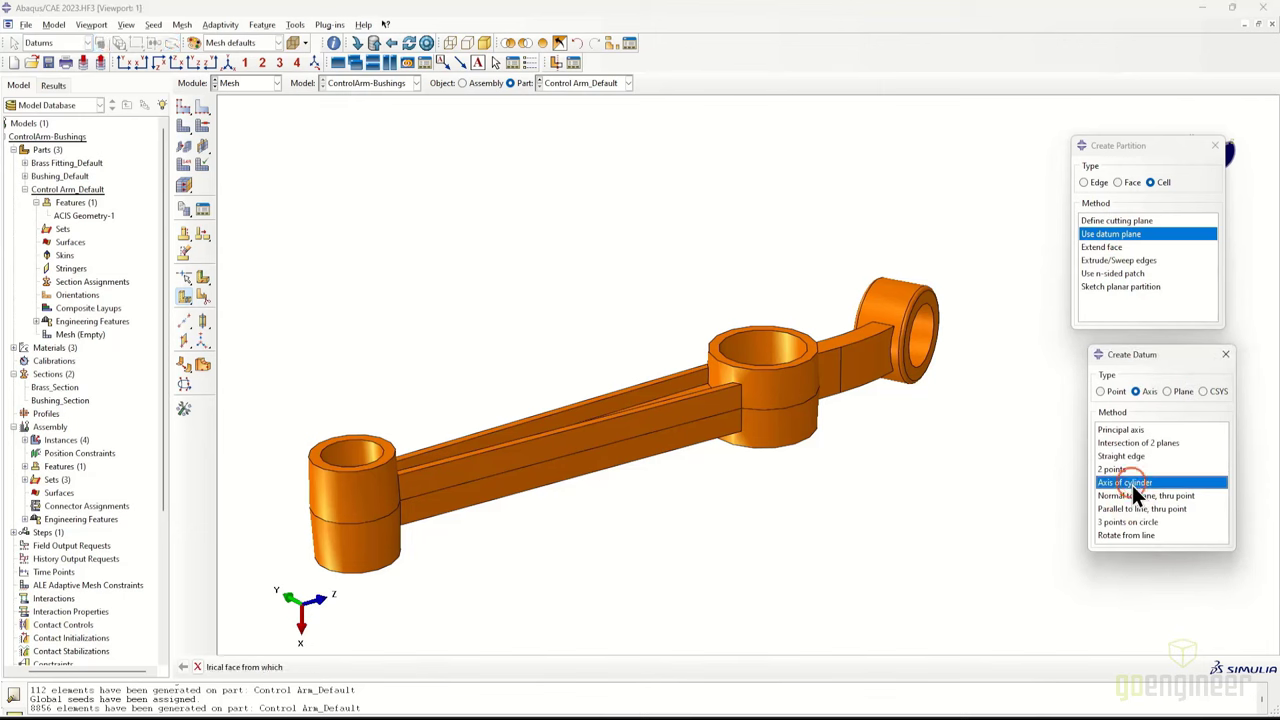
click(781, 350)
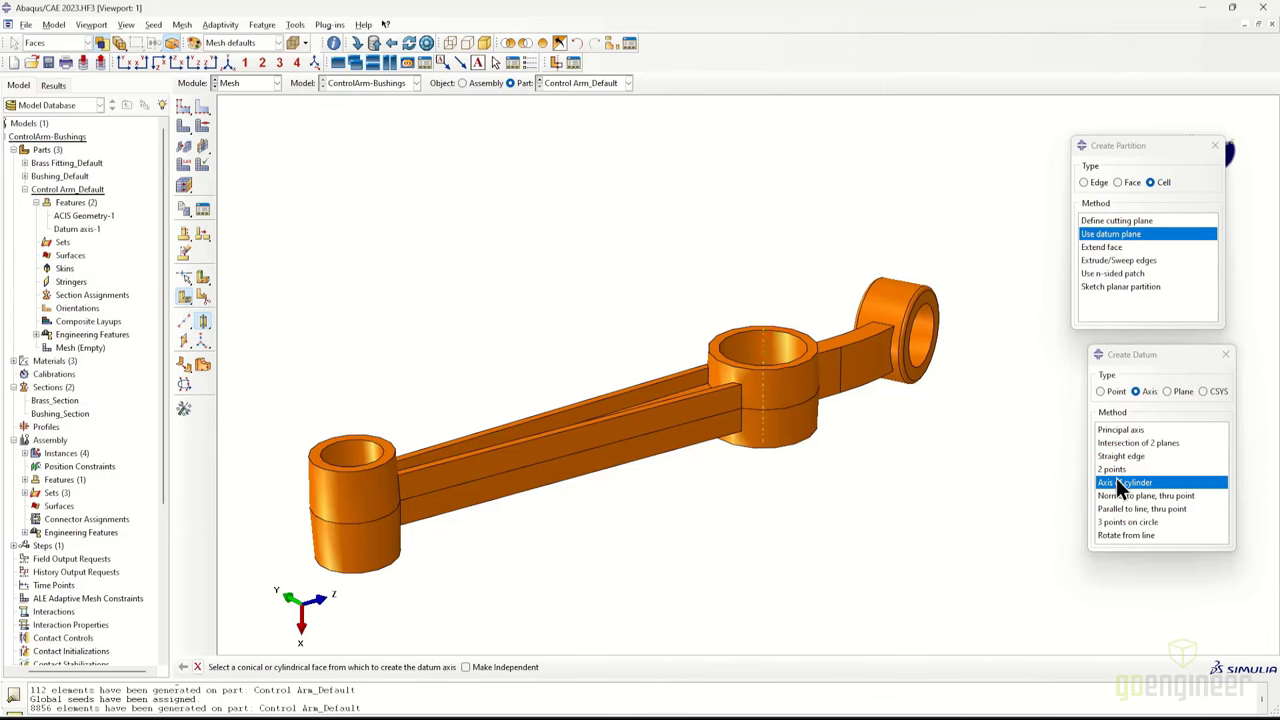
Create datum planes on the XY, YZ and XZ principal planes of the control arm, each with an offset of 0.0
click(1167, 391)
click(1131, 458)
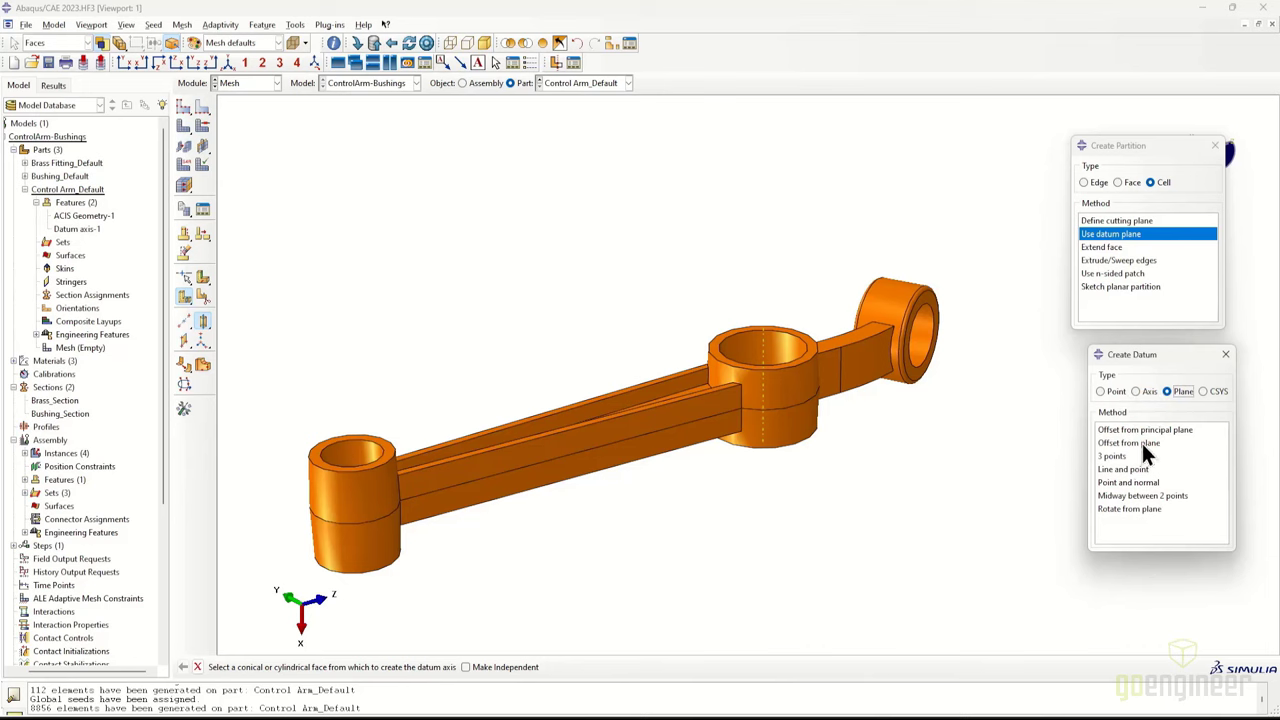
click(1149, 430)
click(369, 667)
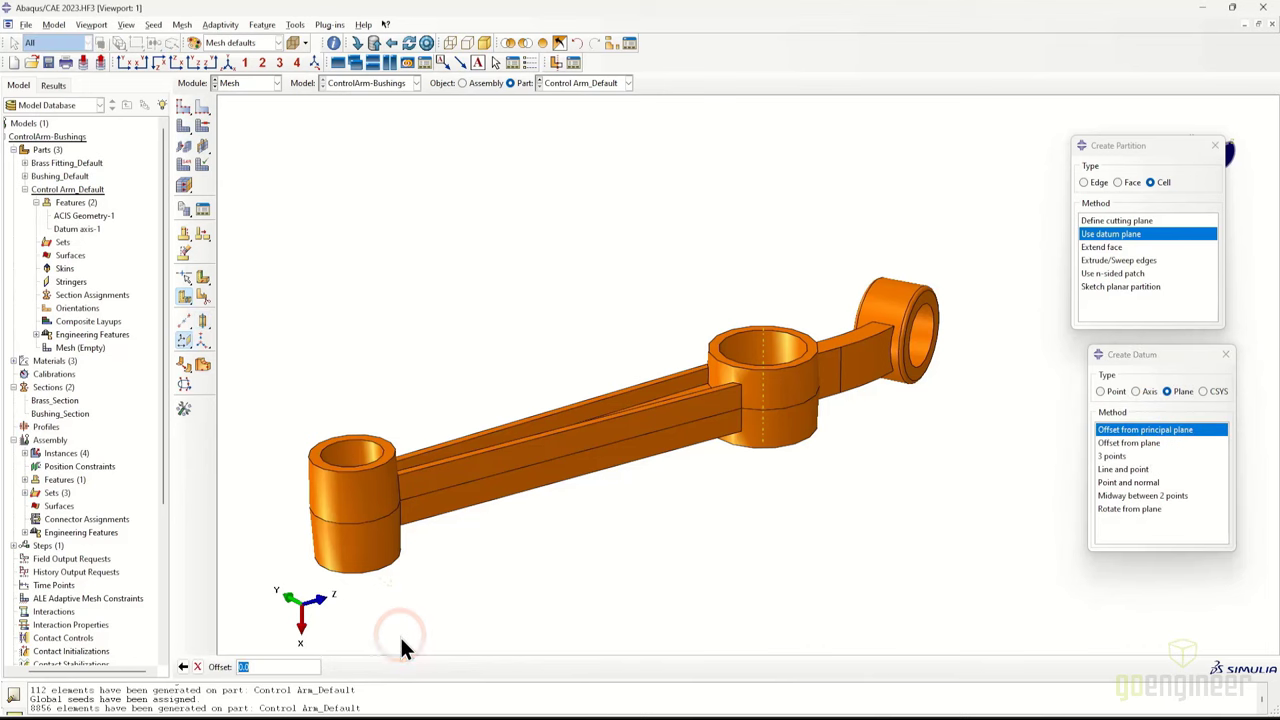
key(Return)
click(397, 667)
key(Return)
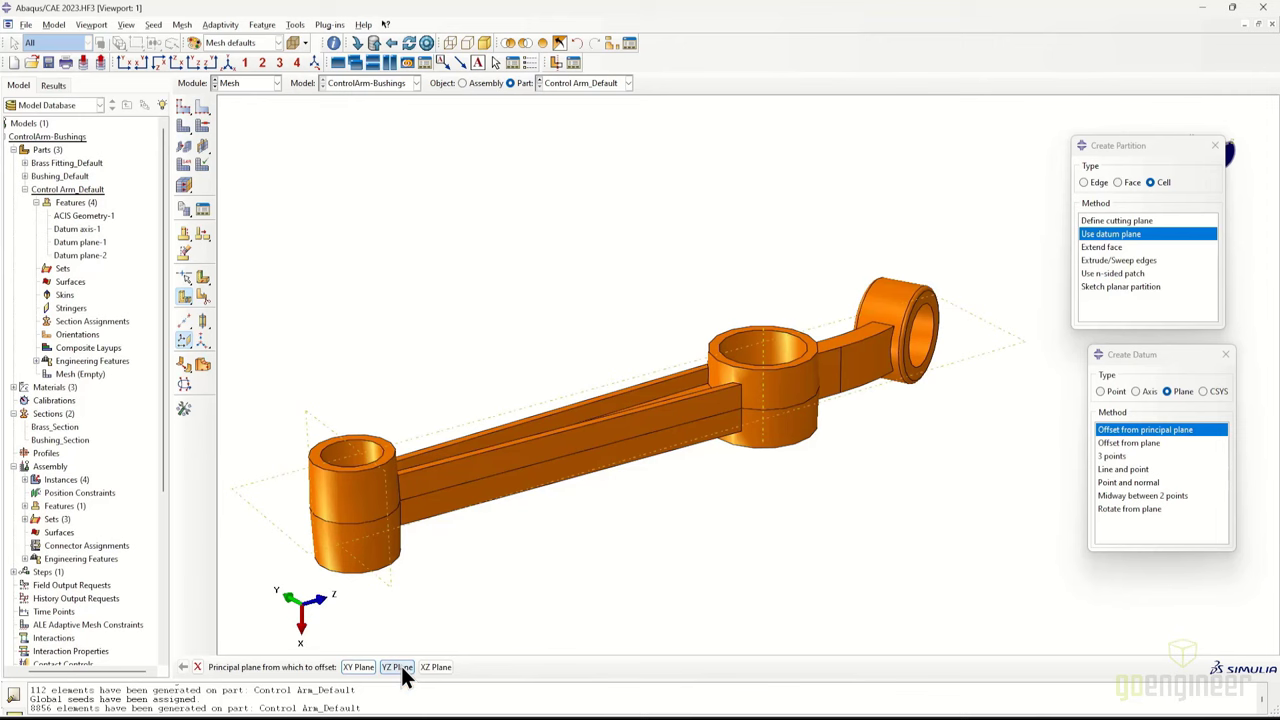
click(423, 668)
key(Return)
Try a three-point datum plane through the angled end ring of the control arm and delete it again
ctrl+alt+drag(416, 536, 888, 437)
click(1132, 456)
scroll(886, 437, down, 5)
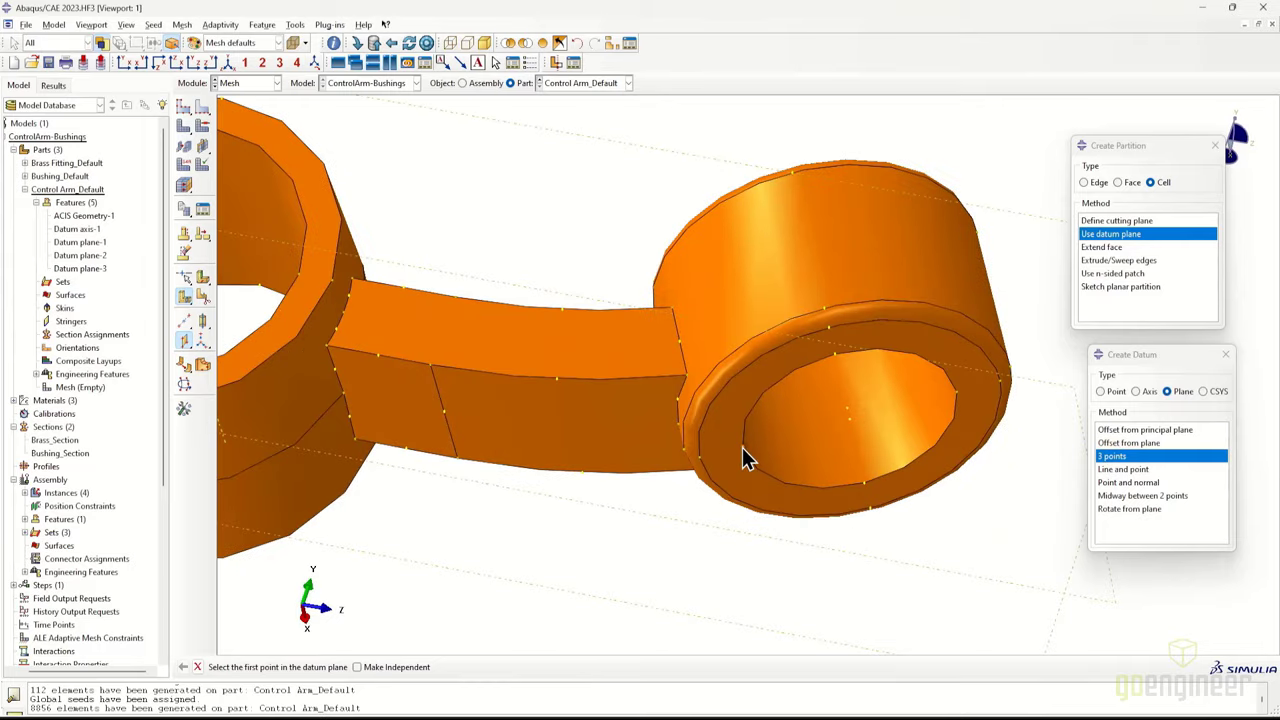
click(742, 447)
click(848, 419)
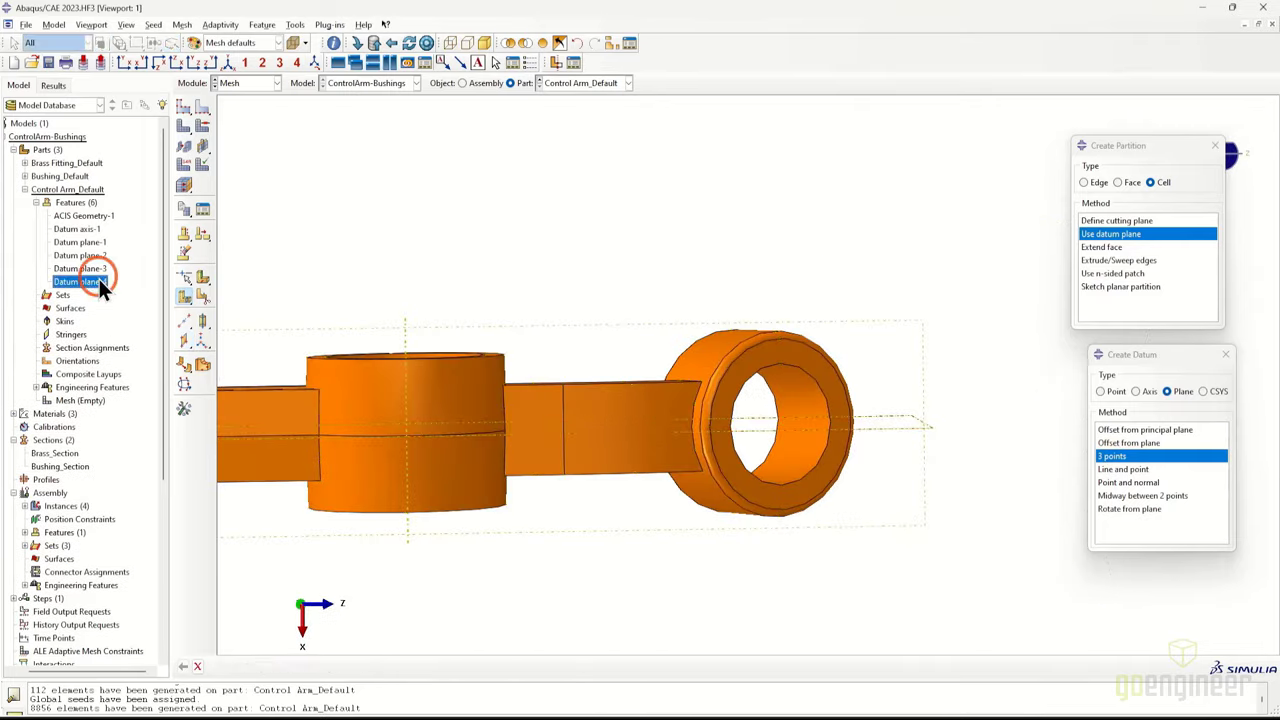
right_click(99, 281)
click(125, 344)
click(603, 381)
Create a three-point datum plane through the bore centre and rim of the control arm's angled end ring
ctrl+alt+drag(720, 434, 830, 450)
click(1129, 442)
click(1129, 456)
scroll(775, 455, down, 3)
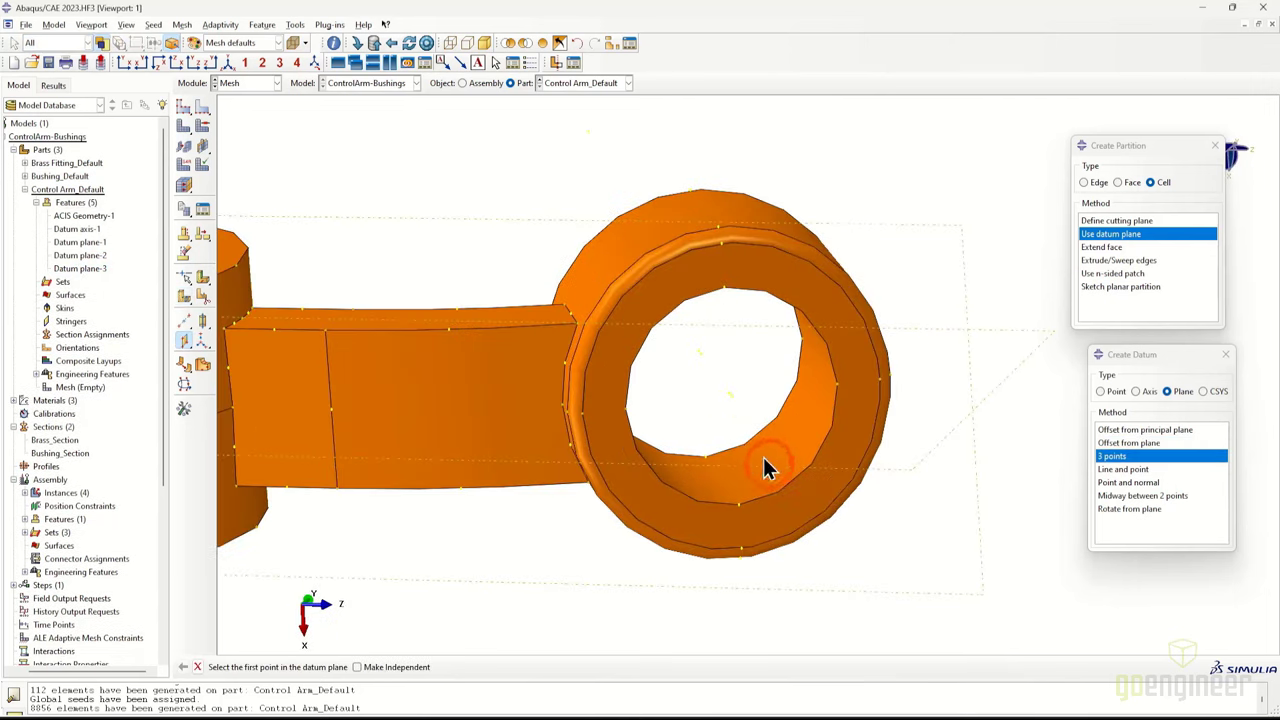
click(731, 398)
click(734, 511)
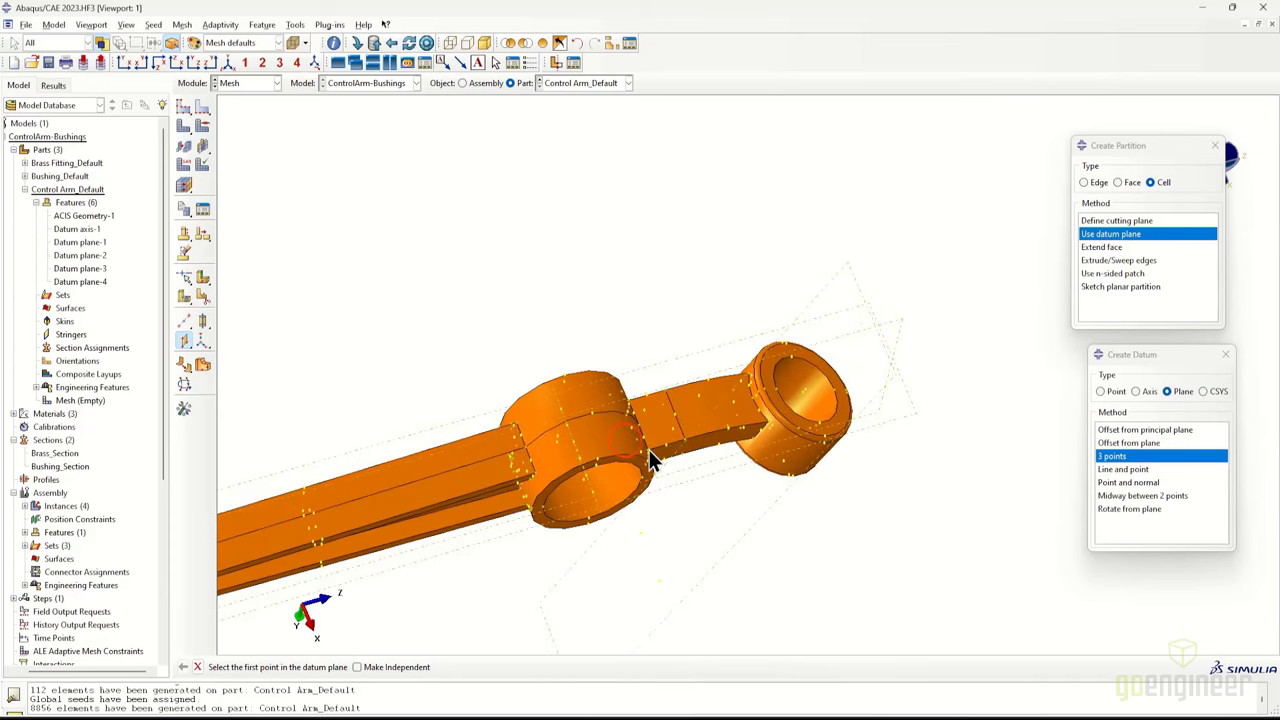
Partition the angled end ring from the arm by extending the ring's outer cylindrical face
click(1103, 248)
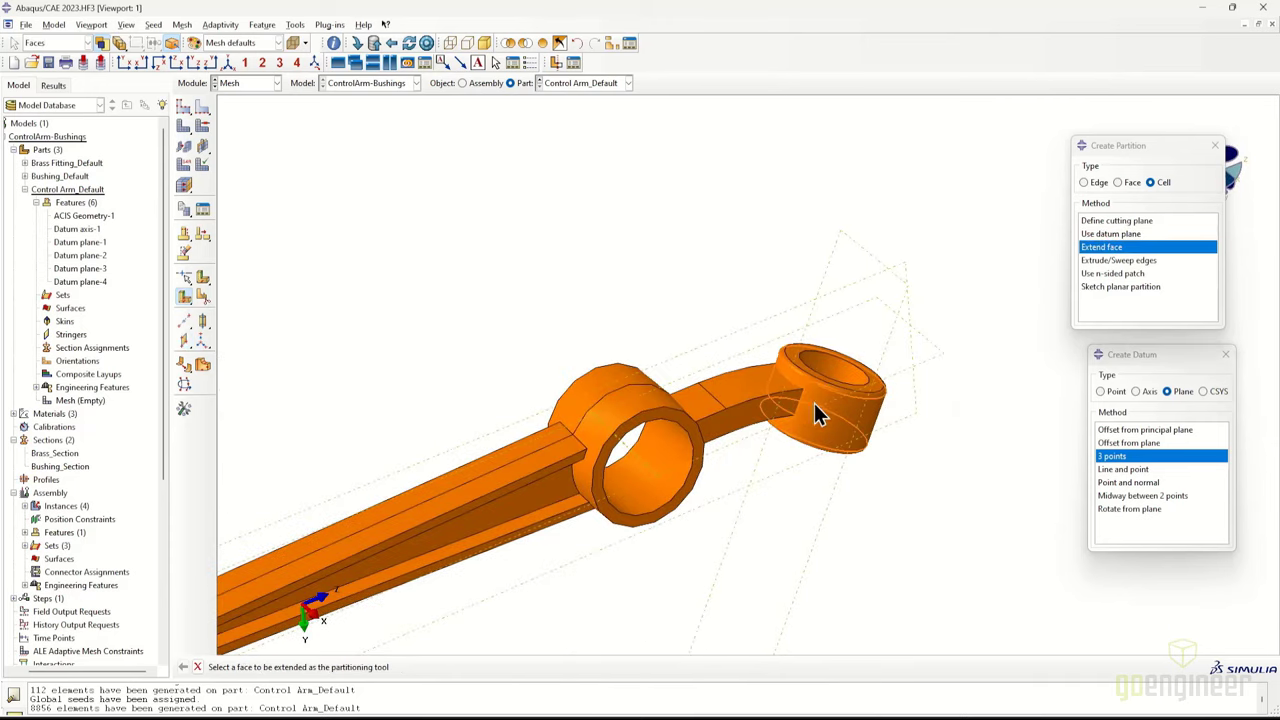
click(848, 408)
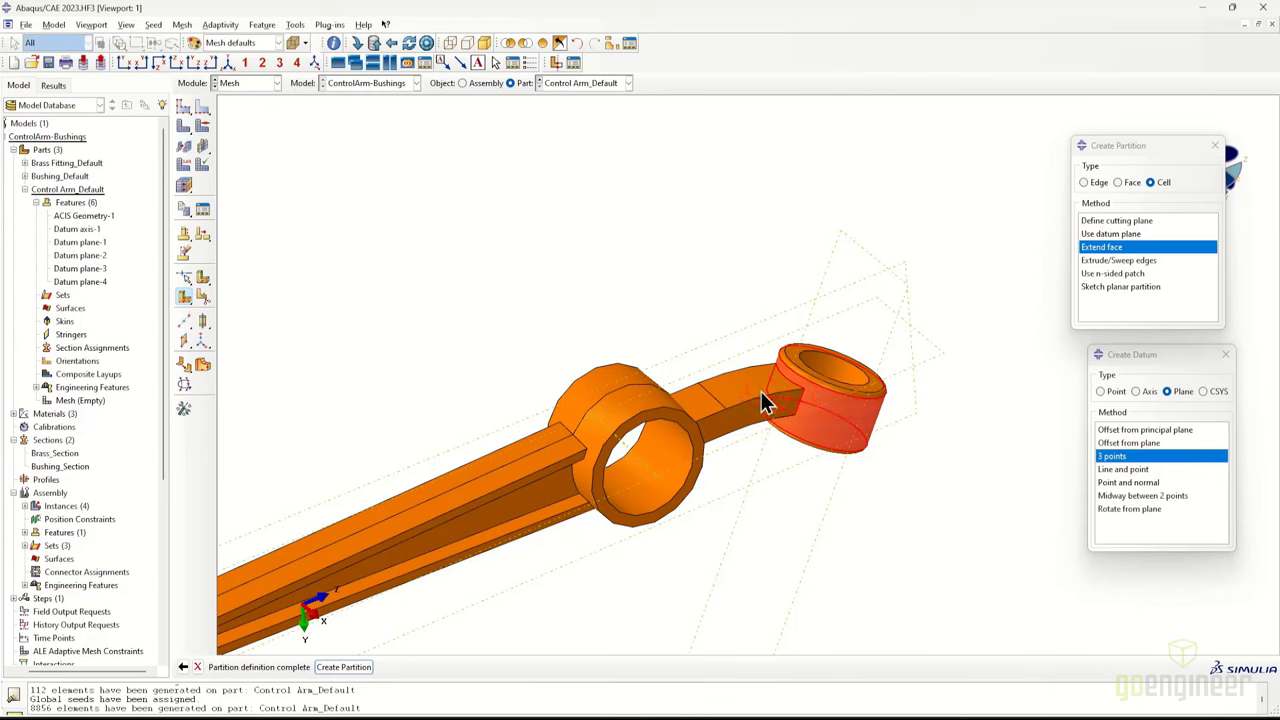
click(365, 667)
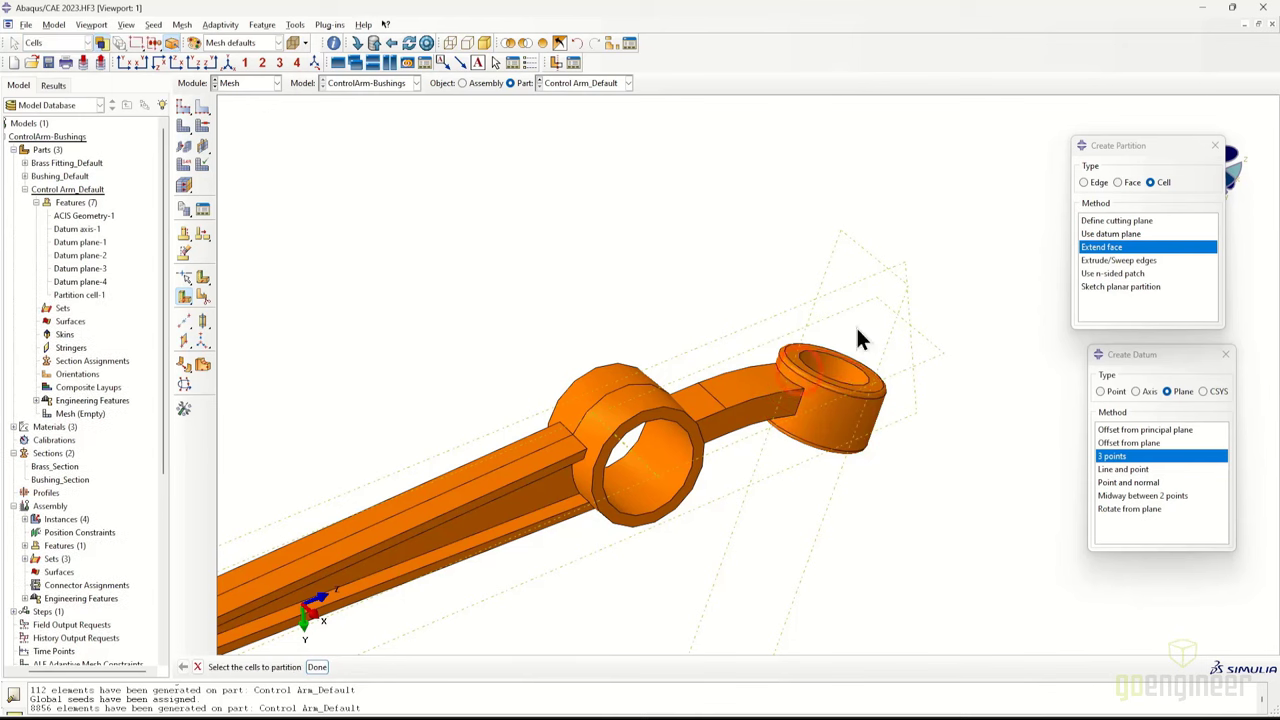
Partition the control arm cells with the YZ datum plane at the arm's mid-thickness
click(1123, 234)
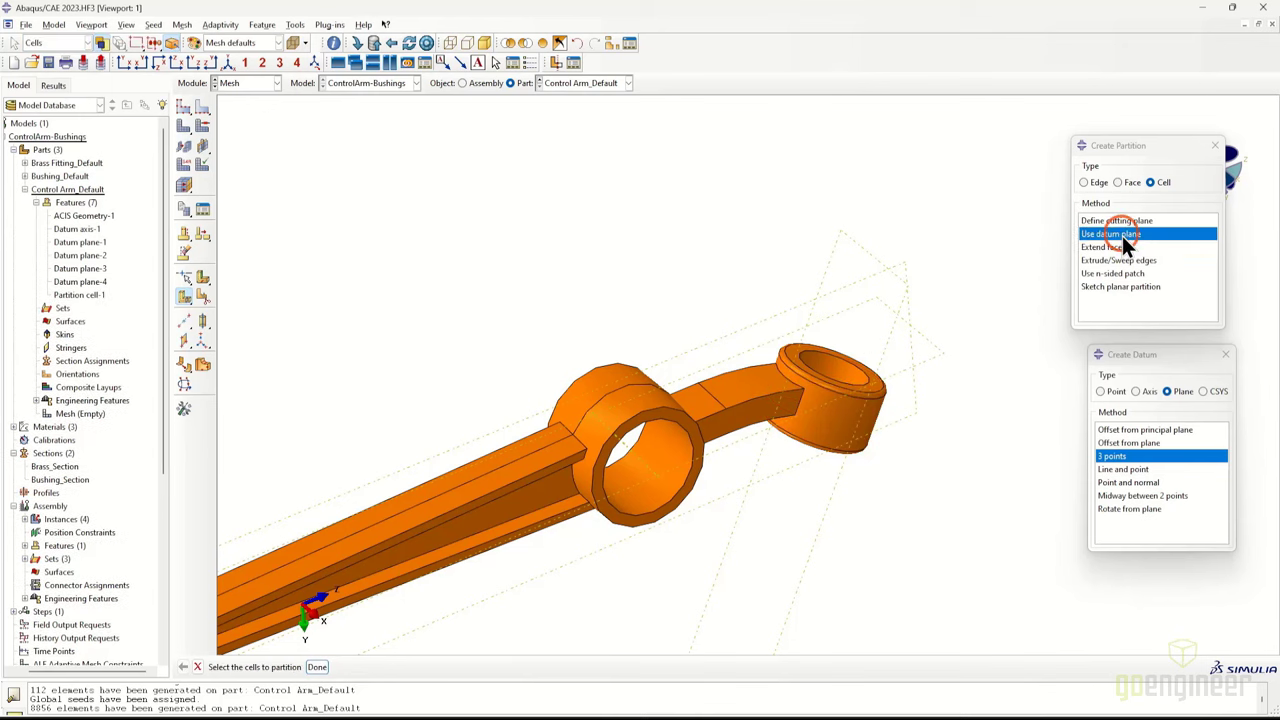
scroll(983, 417, down, 3)
middle_drag(983, 417, 865, 420)
drag(341, 260, 1092, 497)
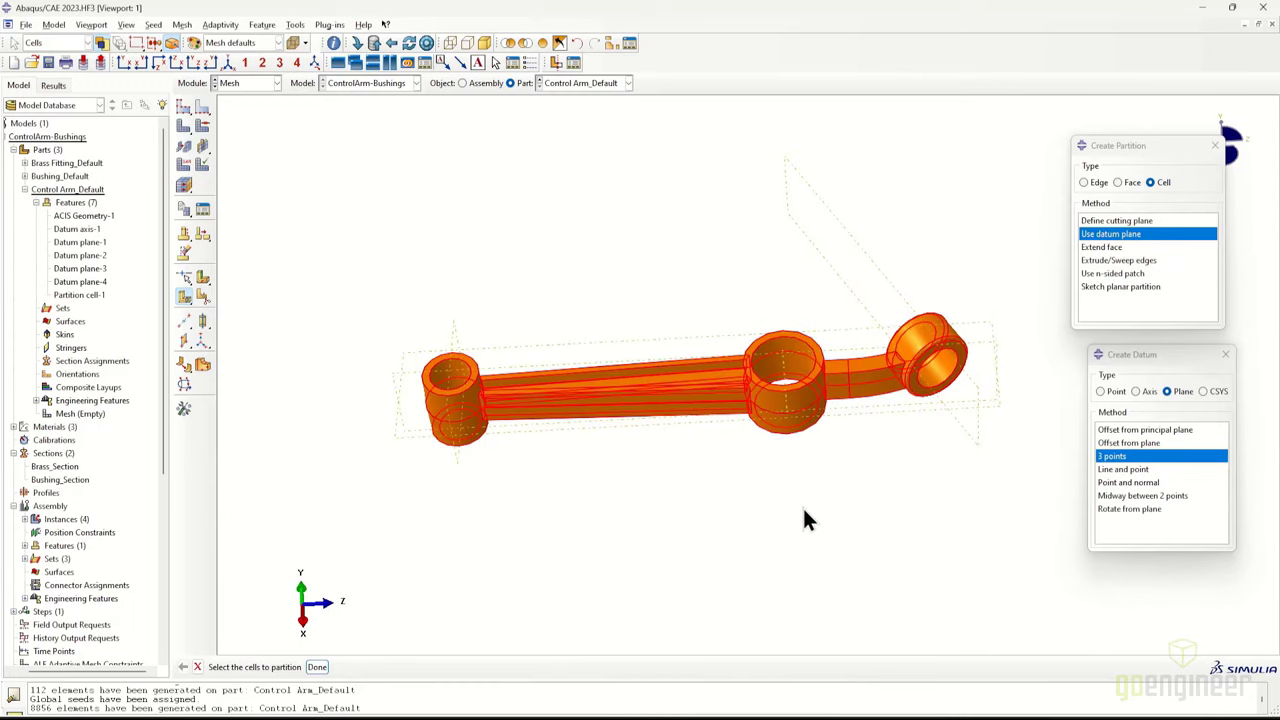
click(695, 383)
middle_click(398, 427)
Partition the angled end ring's cell with the three-point datum plane through its bore
middle_drag(995, 395, 911, 356)
scroll(902, 461, up, 2)
ctrl+alt+drag(912, 368, 938, 565)
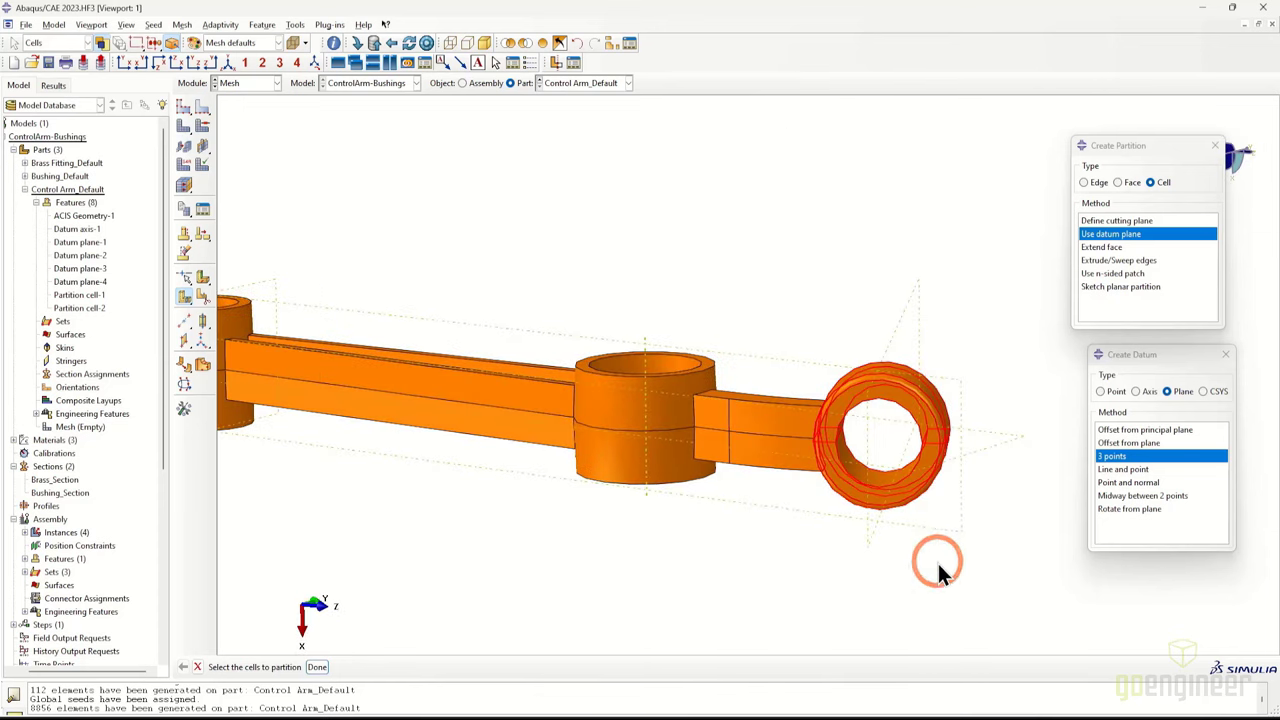
click(894, 332)
middle_click(914, 334)
Try to partition the arm-side half of the angled end ring by extending its outer face
ctrl+alt+drag(915, 362, 870, 565)
click(1106, 247)
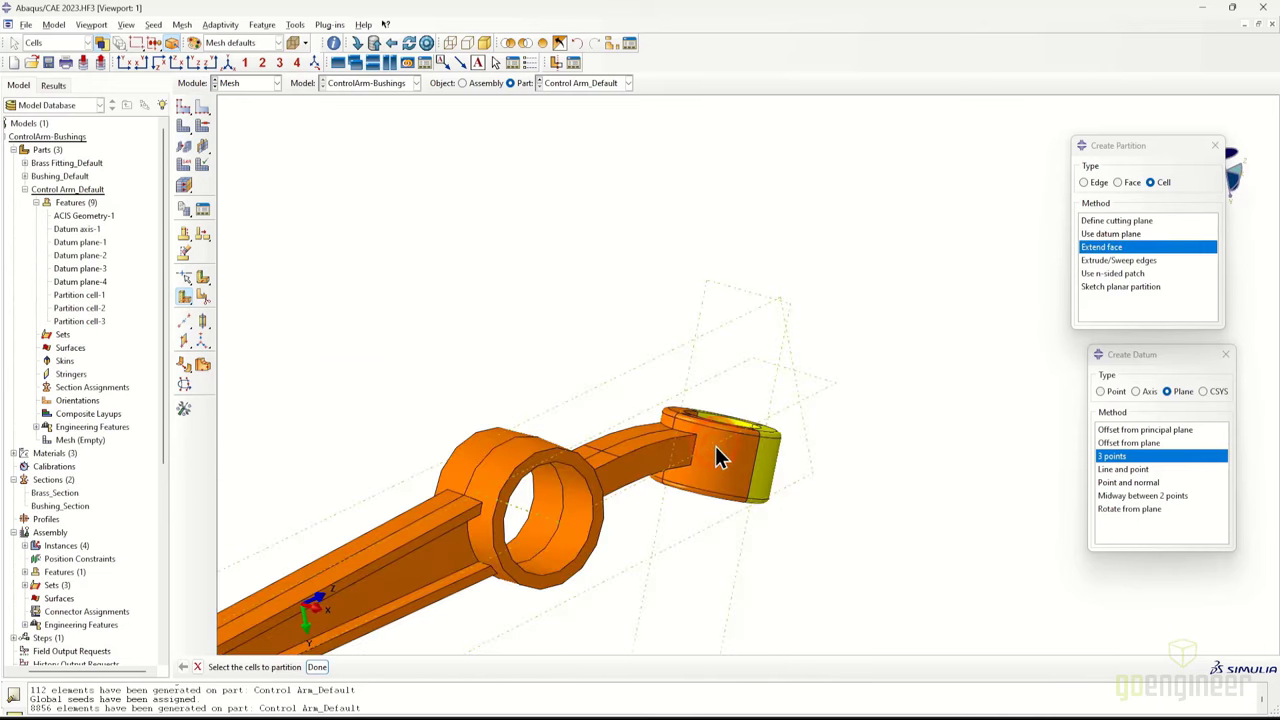
mouse_move(720, 457)
ctrl+alt+mouse_down()
mouse_move(714, 477)
mouse_move(740, 445)
ctrl+alt+mouse_up()
click(738, 438)
middle_click(738, 440)
click(731, 475)
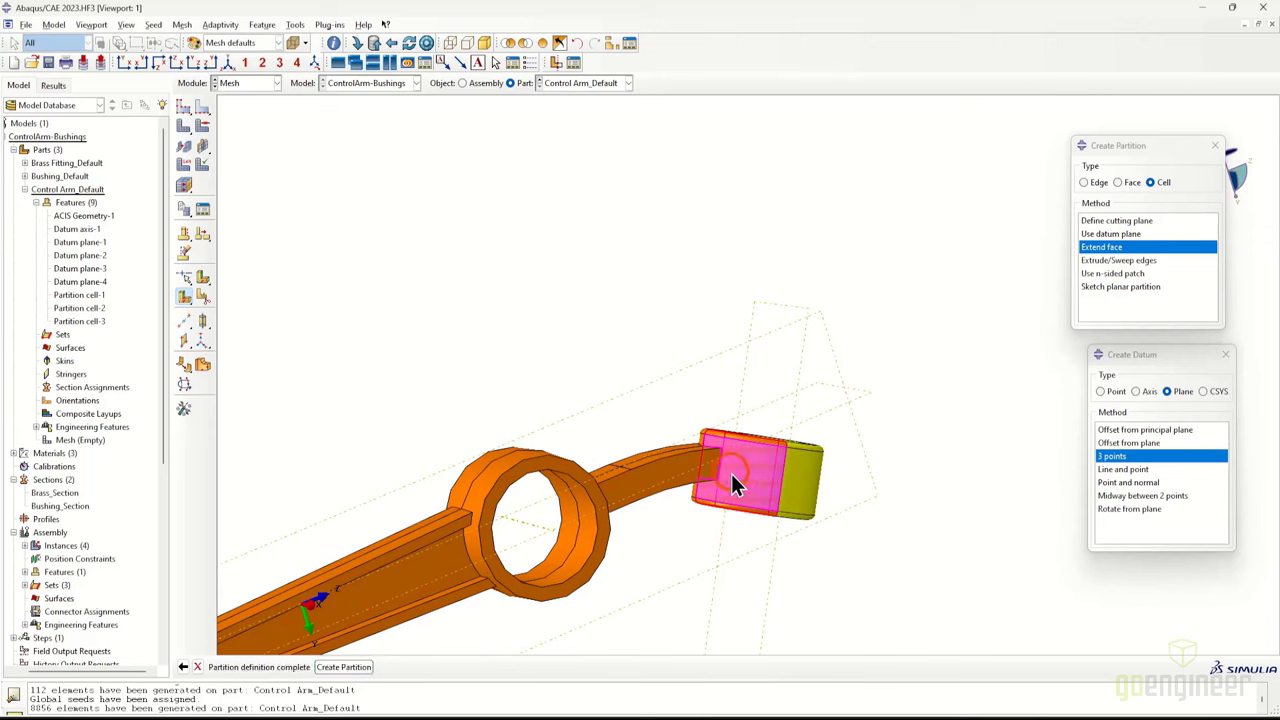
middle_click(729, 472)
click(634, 385)
click(90, 318)
scroll(90, 318, down, 2)
ctrl+alt+drag(760, 330, 1076, 320)
Auto-partition the outer faces on the arm-side half of the angled end ring
click(1125, 182)
click(1106, 313)
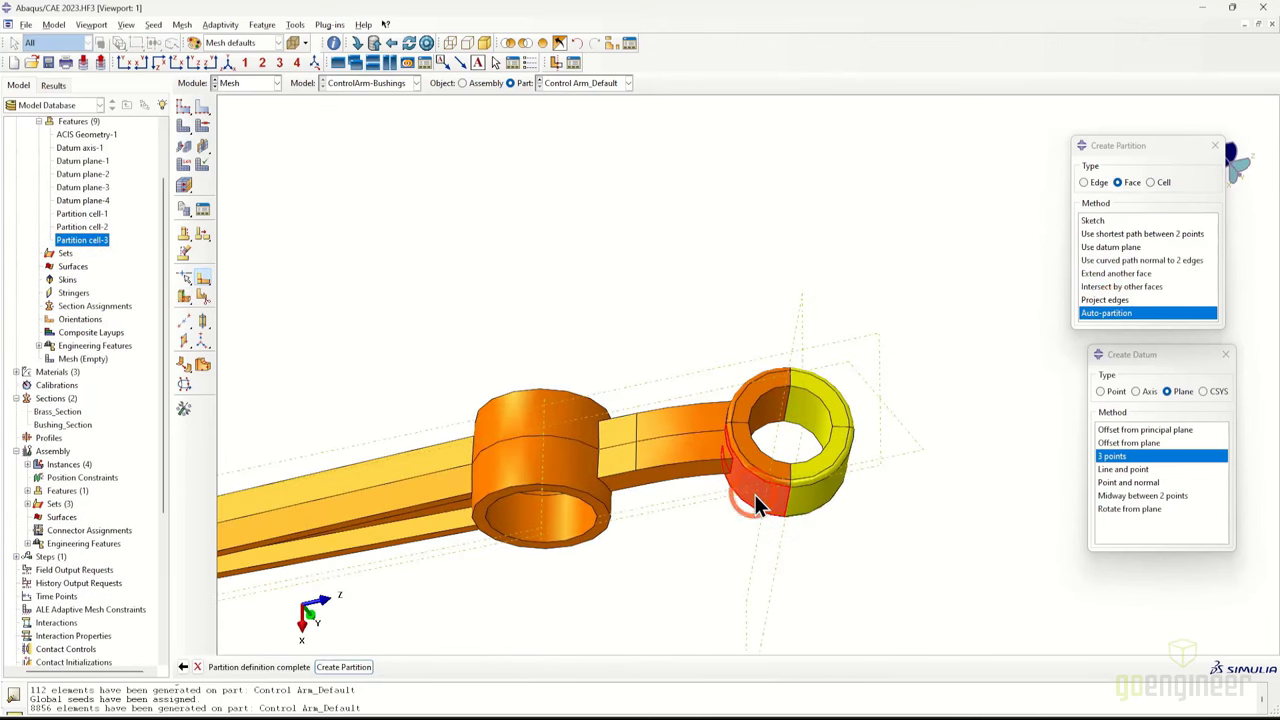
click(755, 495)
middle_click(730, 399)
ctrl+alt+drag(730, 399, 590, 365)
click(618, 388)
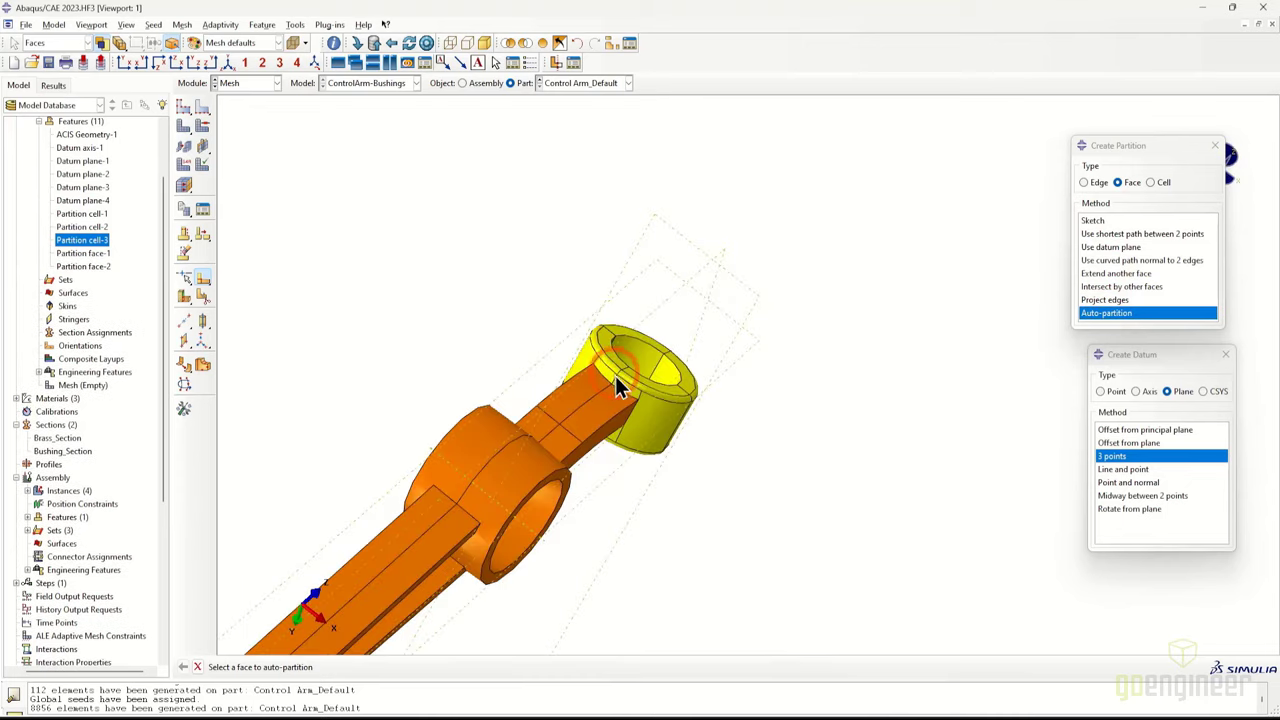
ctrl+alt+drag(1065, 340, 1118, 285)
click(1114, 275)
ctrl+alt+drag(760, 410, 548, 498)
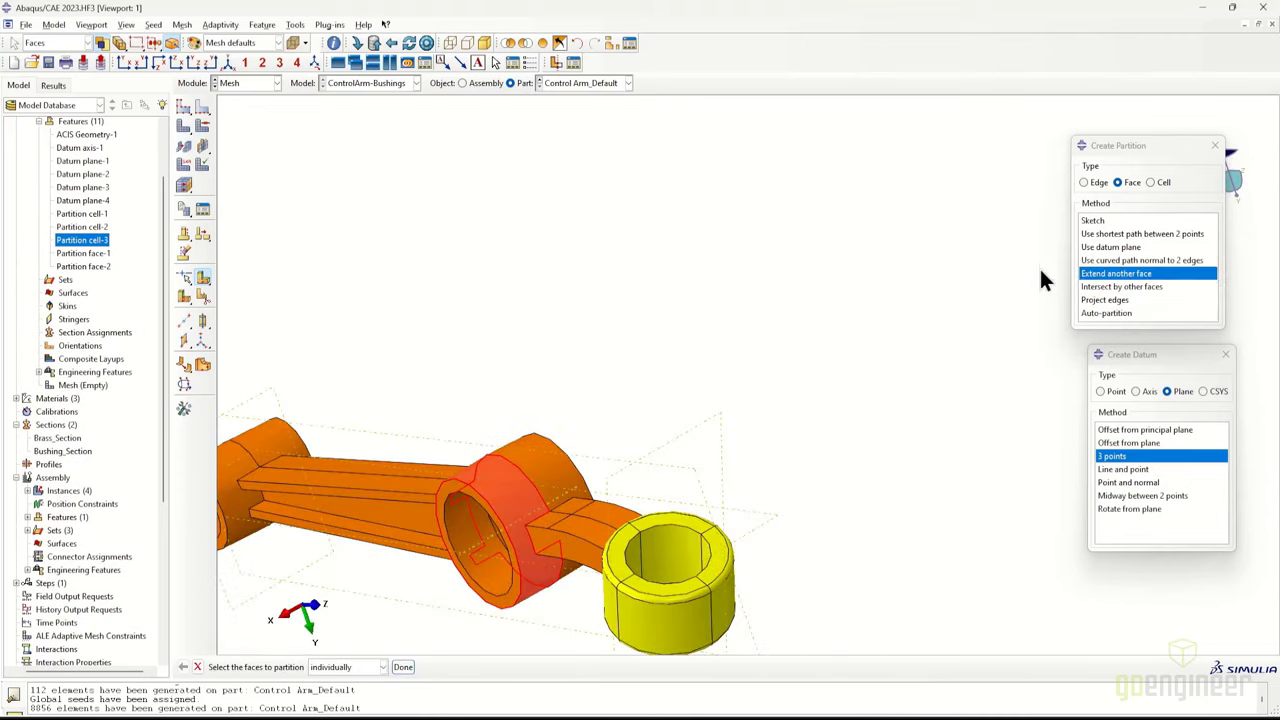
Partition the +X half of the arm at the central ring by extending the ring's outer cylindrical face
click(1160, 183)
click(1111, 247)
click(513, 501)
middle_click(513, 501)
click(513, 501)
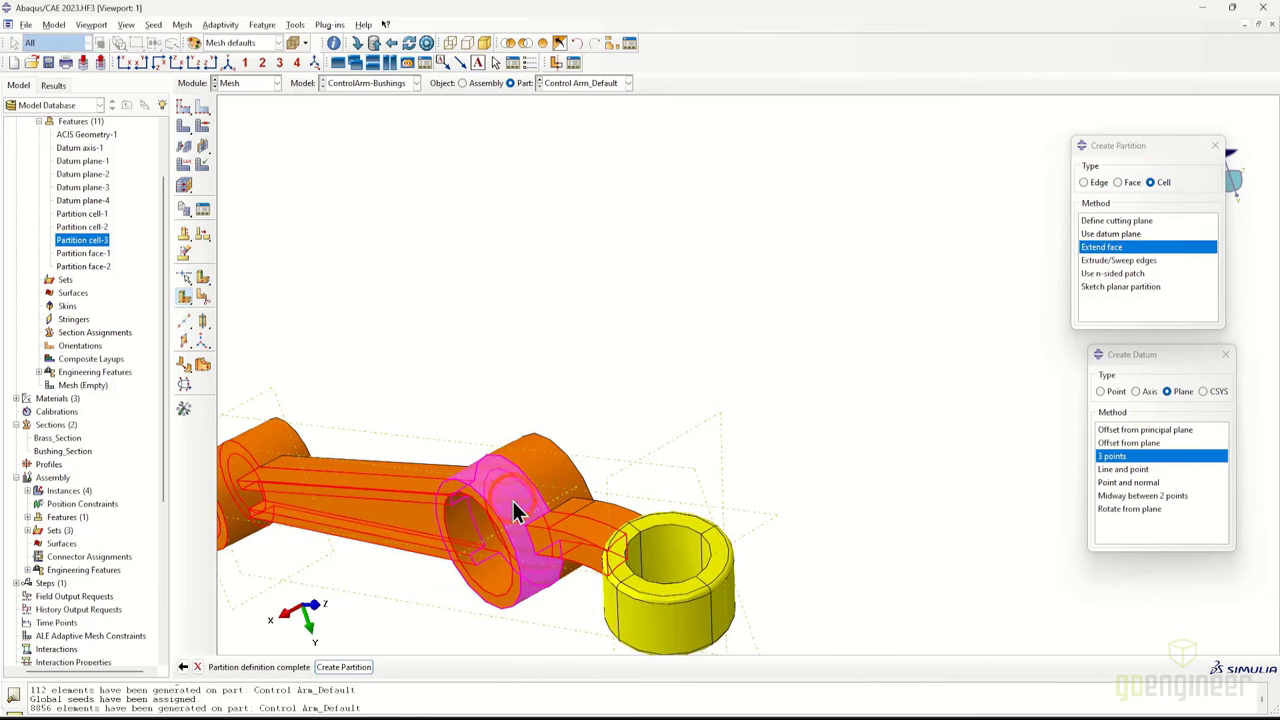
middle_click(513, 501)
Partition the opposite half of the arm at the central ring by extending that half's outer cylindrical face
ctrl+alt+drag(560, 483, 653, 498)
click(653, 498)
middle_click(653, 498)
click(649, 531)
middle_click(649, 532)
key(Return)
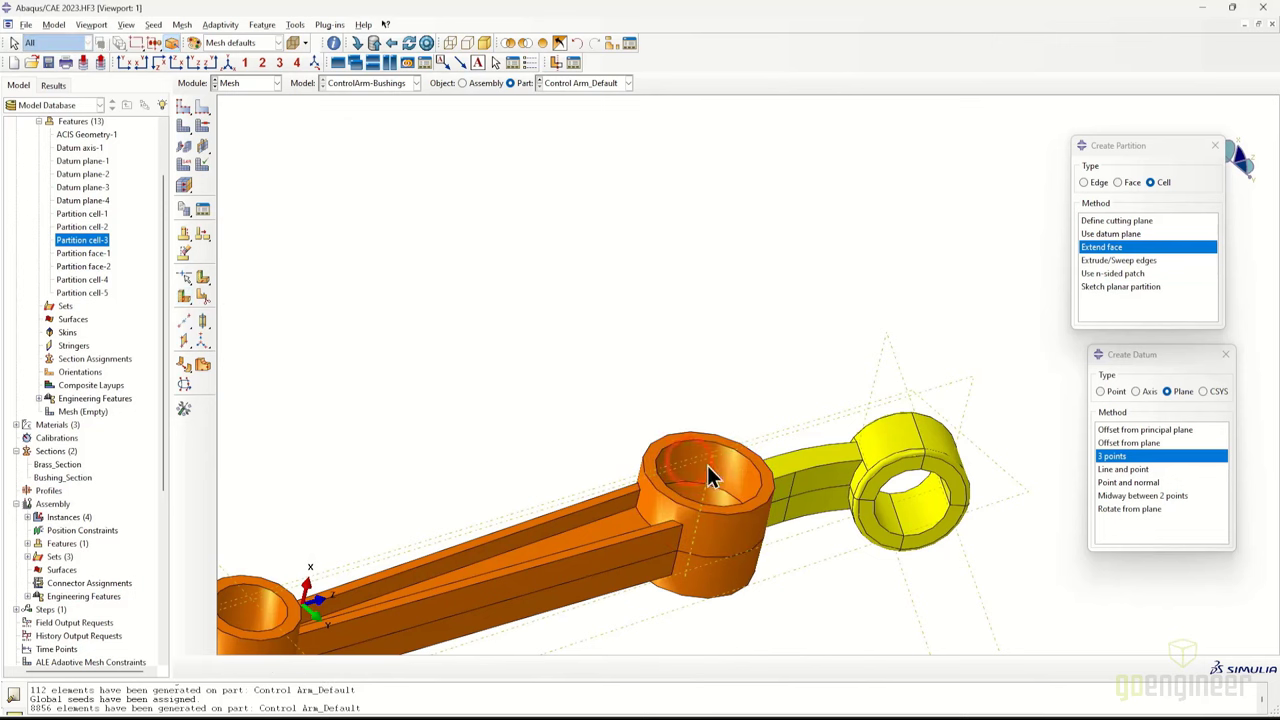
Partition the +X half of the long arm from its straight end ring by extending the ring's outer face
ctrl+alt+drag(985, 400, 800, 380)
click(100, 293)
click(90, 289)
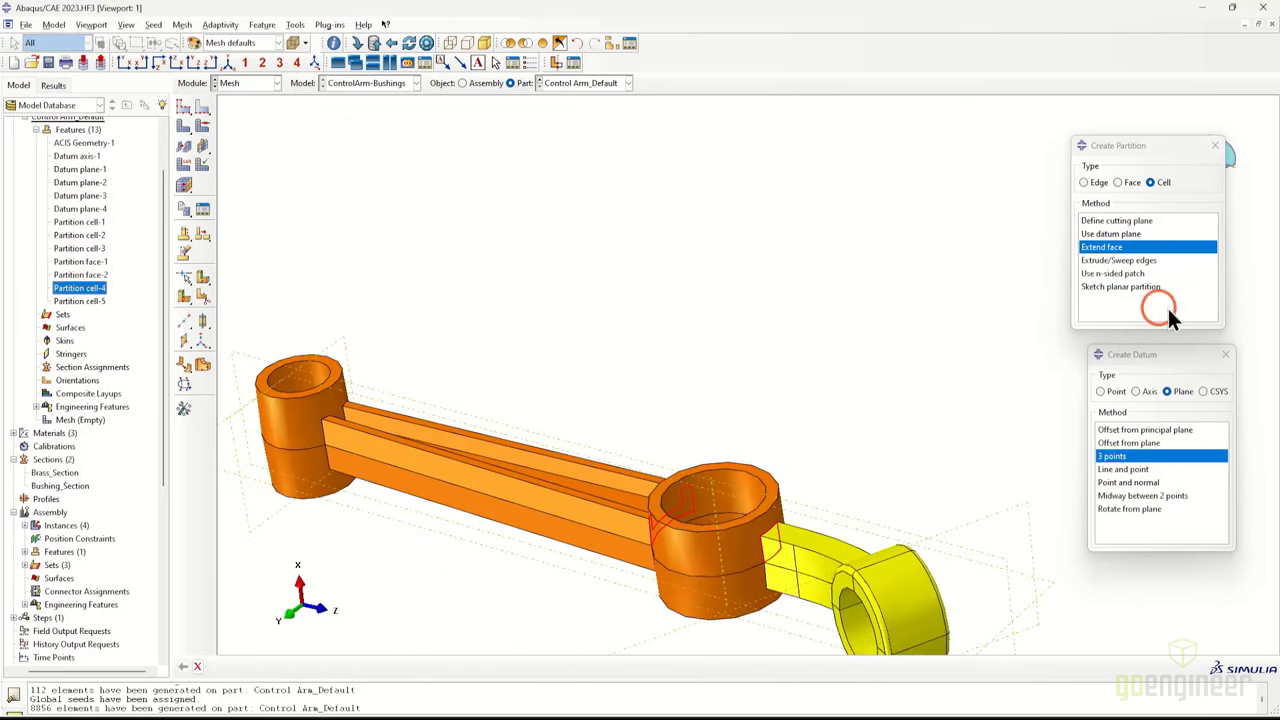
click(1106, 248)
click(333, 410)
middle_click(333, 410)
click(333, 412)
middle_click(333, 420)
Partition the -X half of the long arm from its straight end ring by extending the ring's outer face
click(332, 468)
middle_click(332, 468)
click(326, 474)
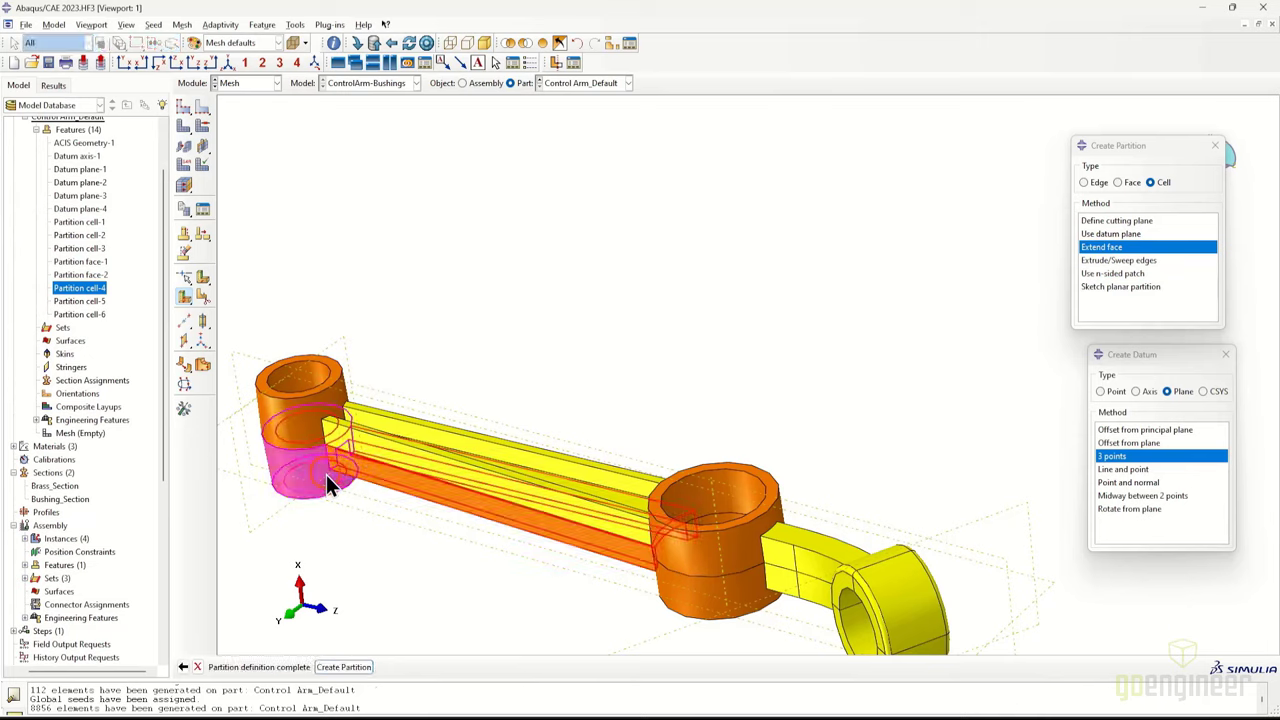
middle_click(326, 474)
Partition both cells of the straight end ring with the XY datum plane across the arm
ctrl+alt+drag(900, 430, 1150, 340)
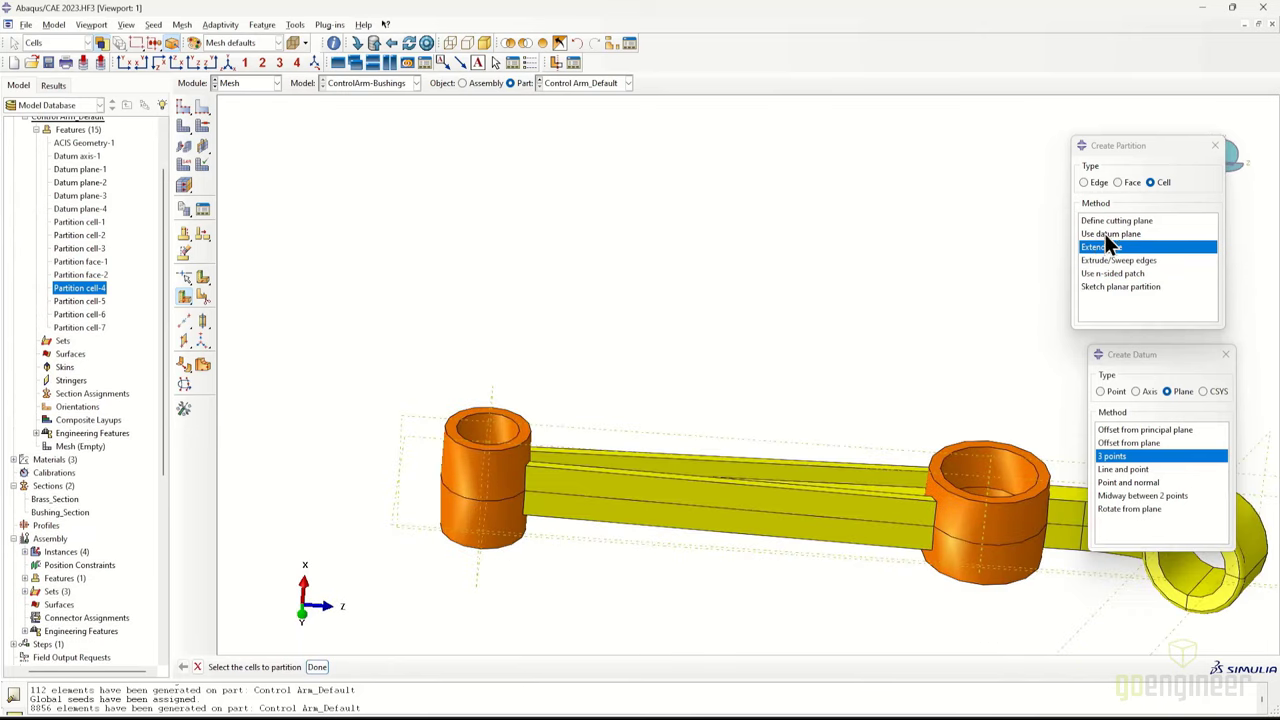
click(1110, 233)
ctrl+alt+drag(472, 518, 470, 522)
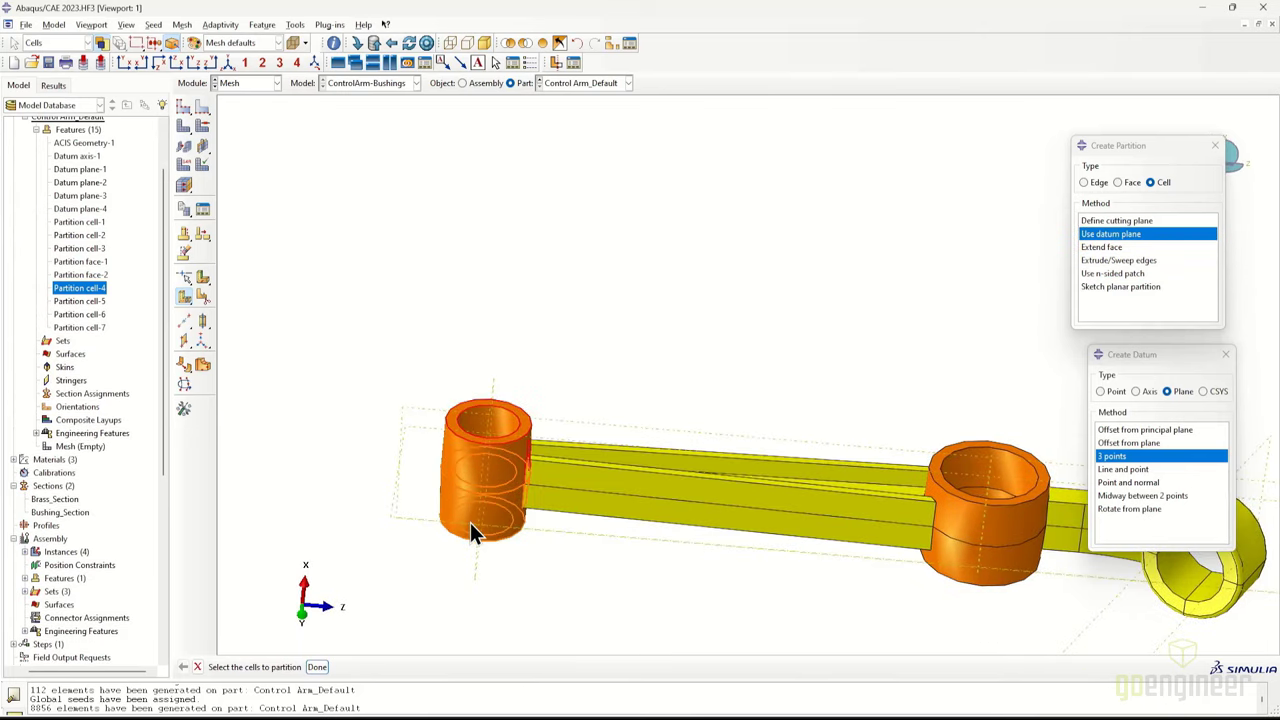
middle_click(497, 458)
click(491, 391)
middle_click(495, 405)
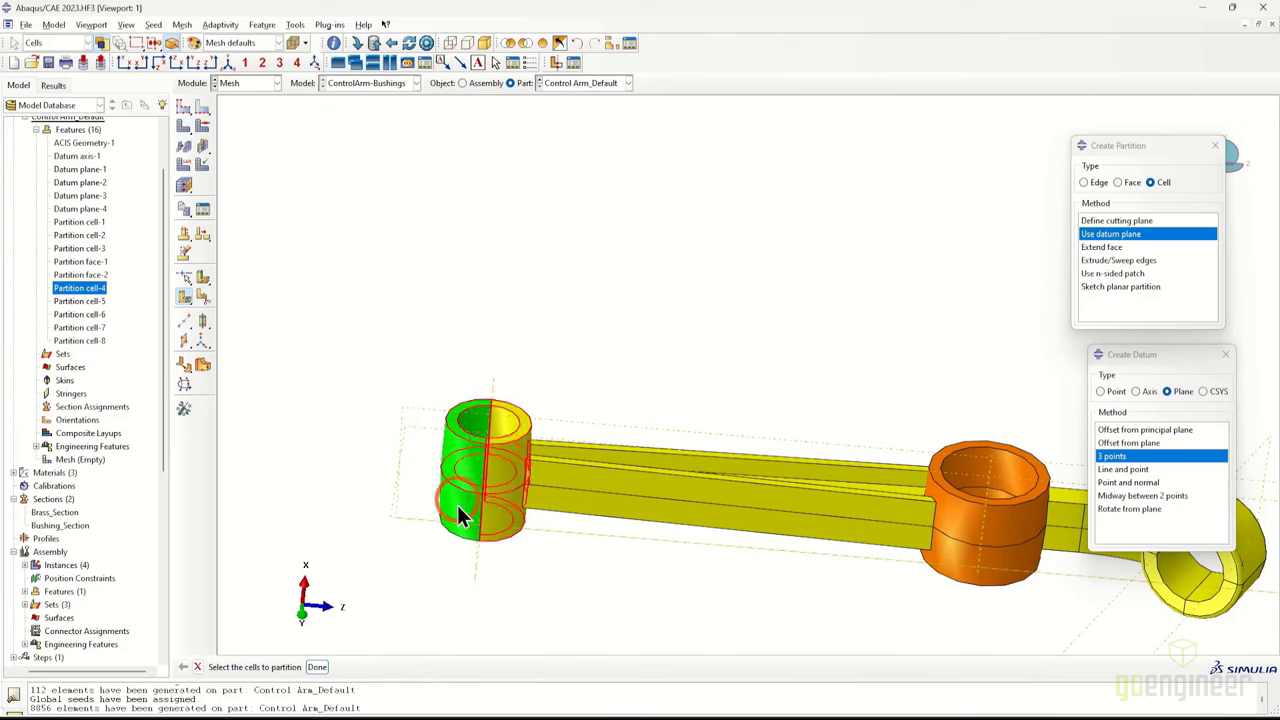
Partition all cells of the straight end ring with the XZ datum plane along the arm
shift+click(488, 411)
middle_click(484, 414)
click(431, 411)
middle_click(431, 411)
Partition the central ring's cells with the XZ datum plane along the arm
ctrl+alt+drag(637, 372, 764, 492)
drag(729, 395, 788, 598)
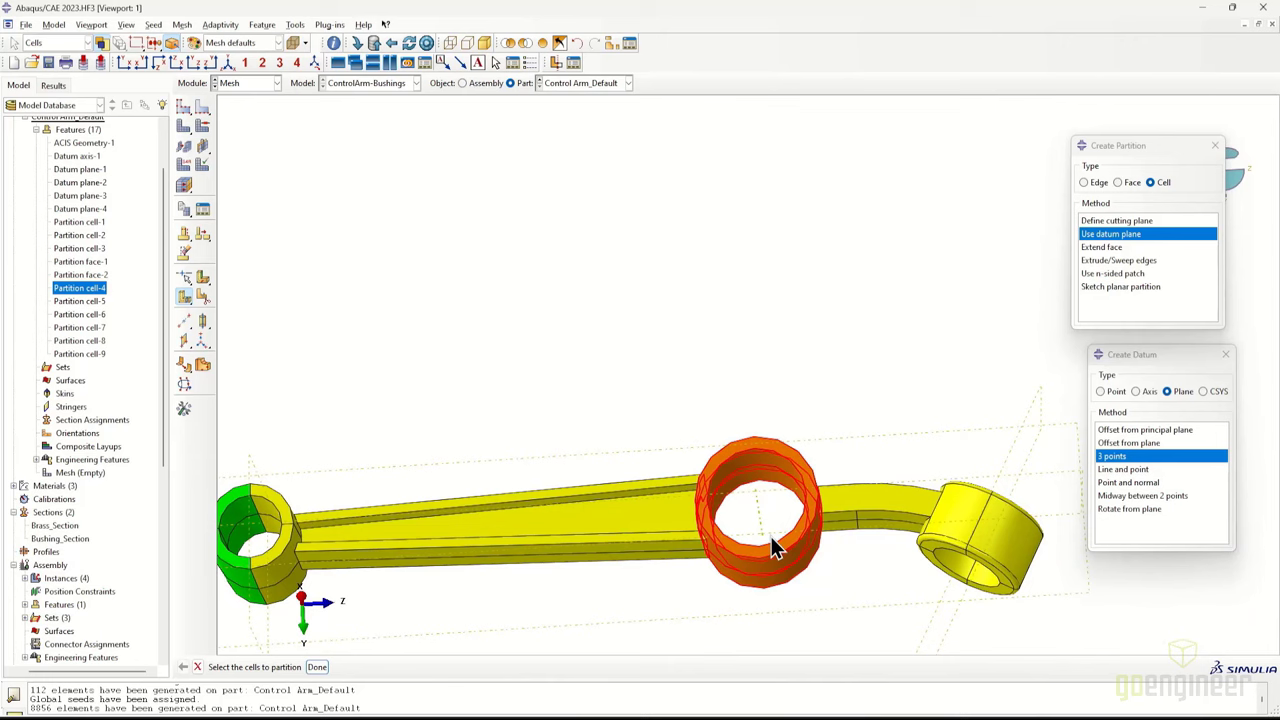
middle_click(771, 537)
ctrl+alt+drag(771, 537, 695, 380)
click(695, 408)
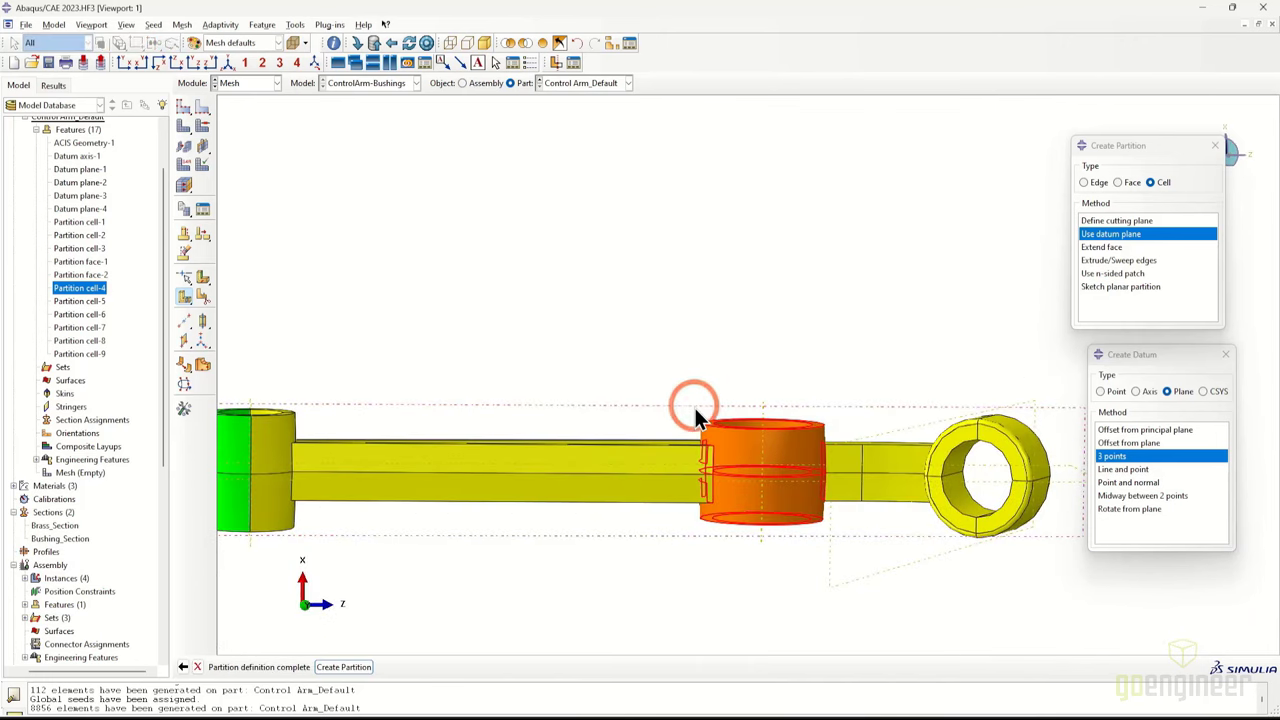
middle_click(444, 593)
ctrl+alt+drag(760, 420, 778, 563)
ctrl+alt+drag(769, 468, 800, 340)
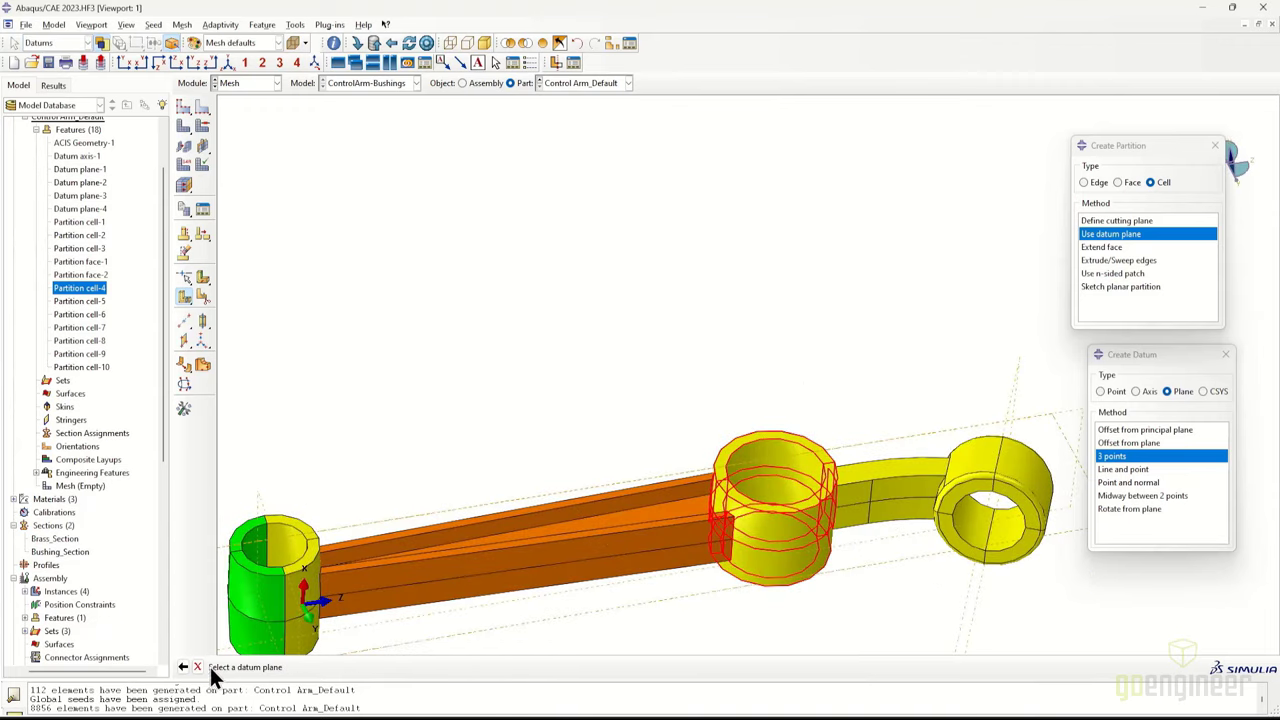
click(198, 667)
Create a datum plane through three points on the central ring and partition the ring's cells with it
click(1132, 455)
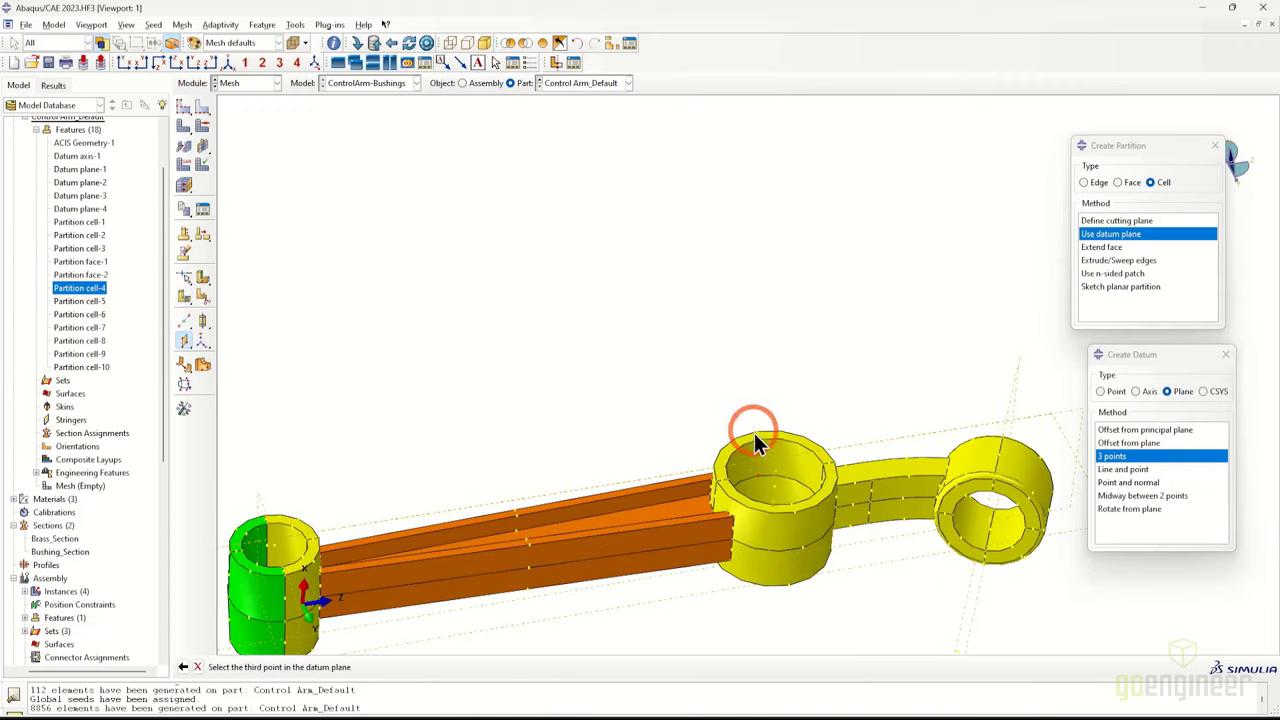
click(755, 435)
ctrl+alt+drag(997, 301, 1137, 426)
click(1111, 234)
drag(727, 405, 774, 604)
middle_click(774, 604)
click(750, 414)
click(343, 667)
Partition all cells of the long arm with the datum plane running along the arm, and close the partition and datum tools
ctrl+alt+drag(632, 436, 707, 495)
click(1200, 238)
drag(638, 412, 521, 526)
middle_click(521, 526)
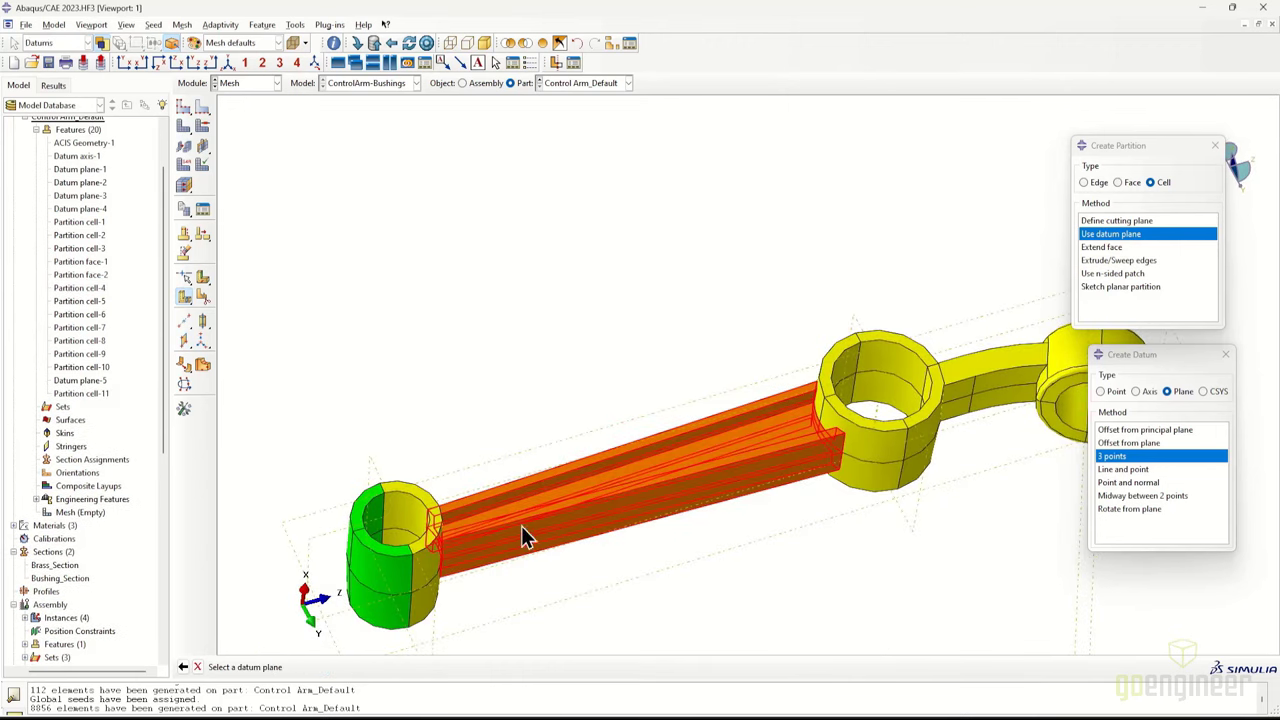
click(310, 544)
click(340, 666)
ctrl+alt+drag(868, 466, 705, 547)
click(1222, 353)
click(1215, 145)
Seed the control arm with a global size of 2.5 and curvature control 0.1, and mesh the part
click(183, 107)
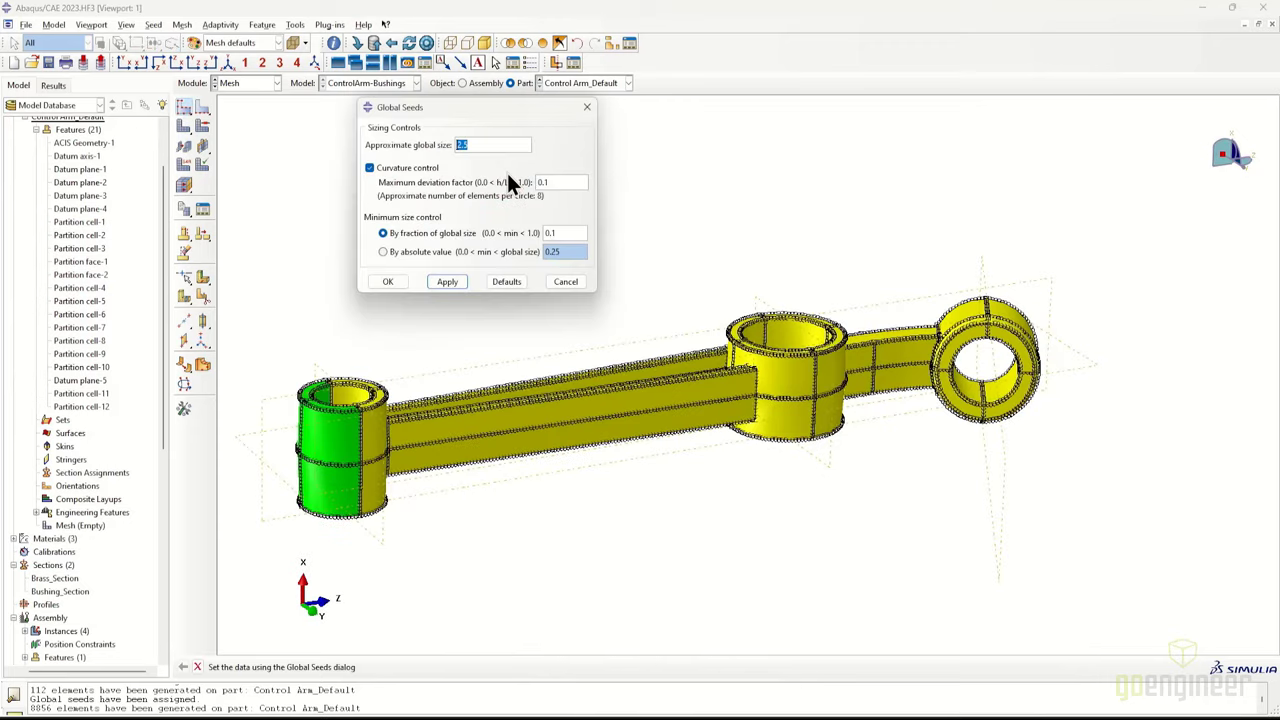
click(392, 280)
click(186, 127)
click(291, 662)
ctrl+alt+drag(880, 380, 890, 490)
scroll(295, 430, up, 6)
ctrl+alt+drag(370, 500, 453, 428)
scroll(622, 442, down, 5)
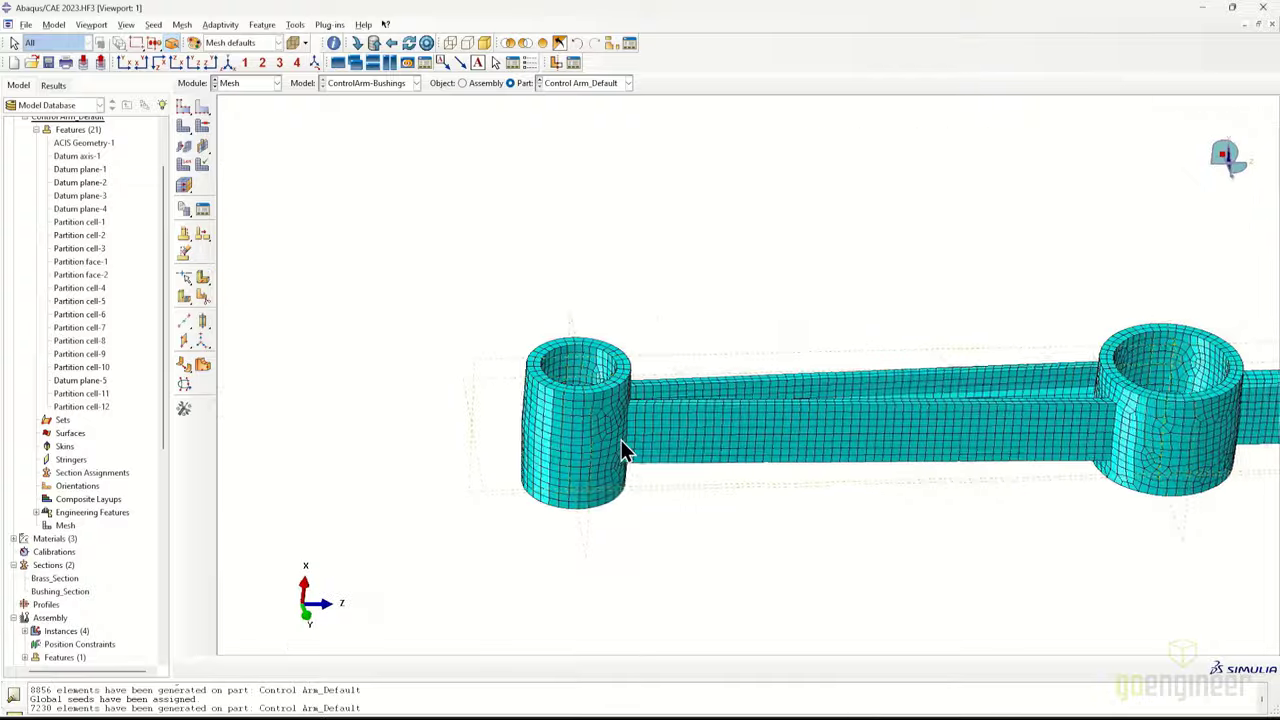
ctrl+alt+drag(620, 443, 637, 439)
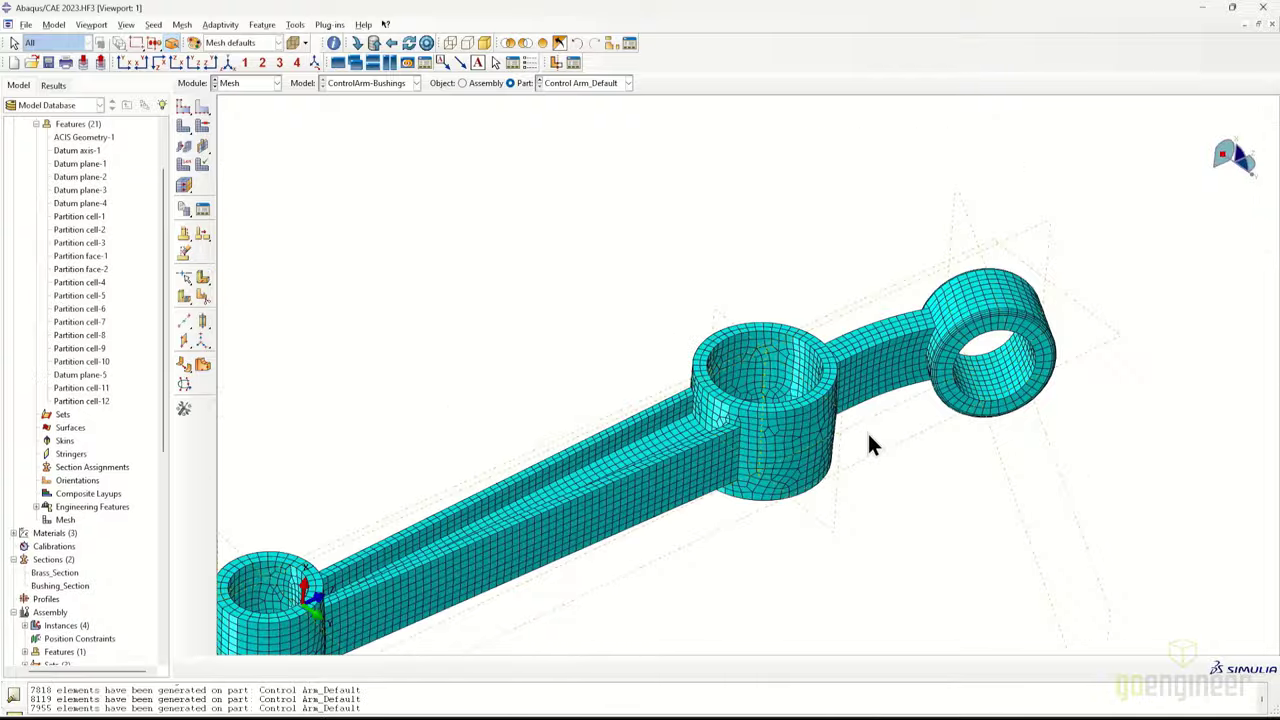
scroll(867, 445, down, 2)
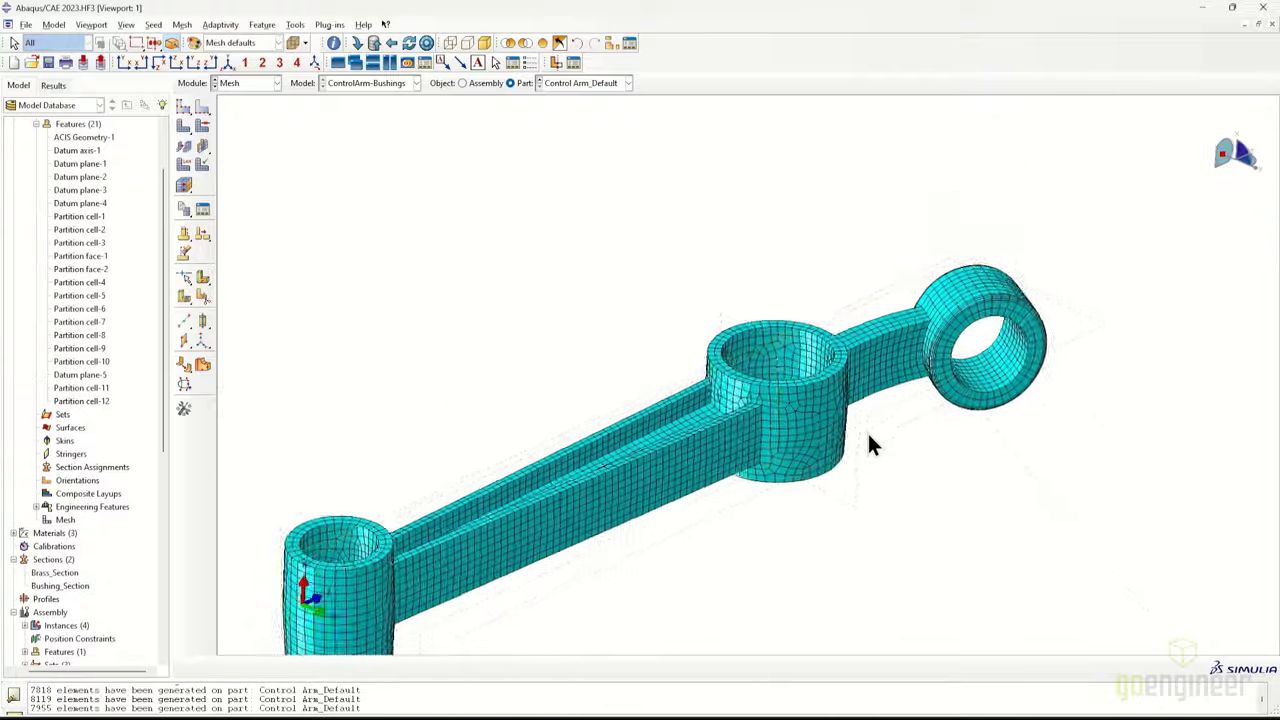
scroll(868, 445, up, 1)
Assign hex-dominated sweep mesh controls with the advancing front algorithm and mapped meshing to all cells of the control arm
click(204, 128)
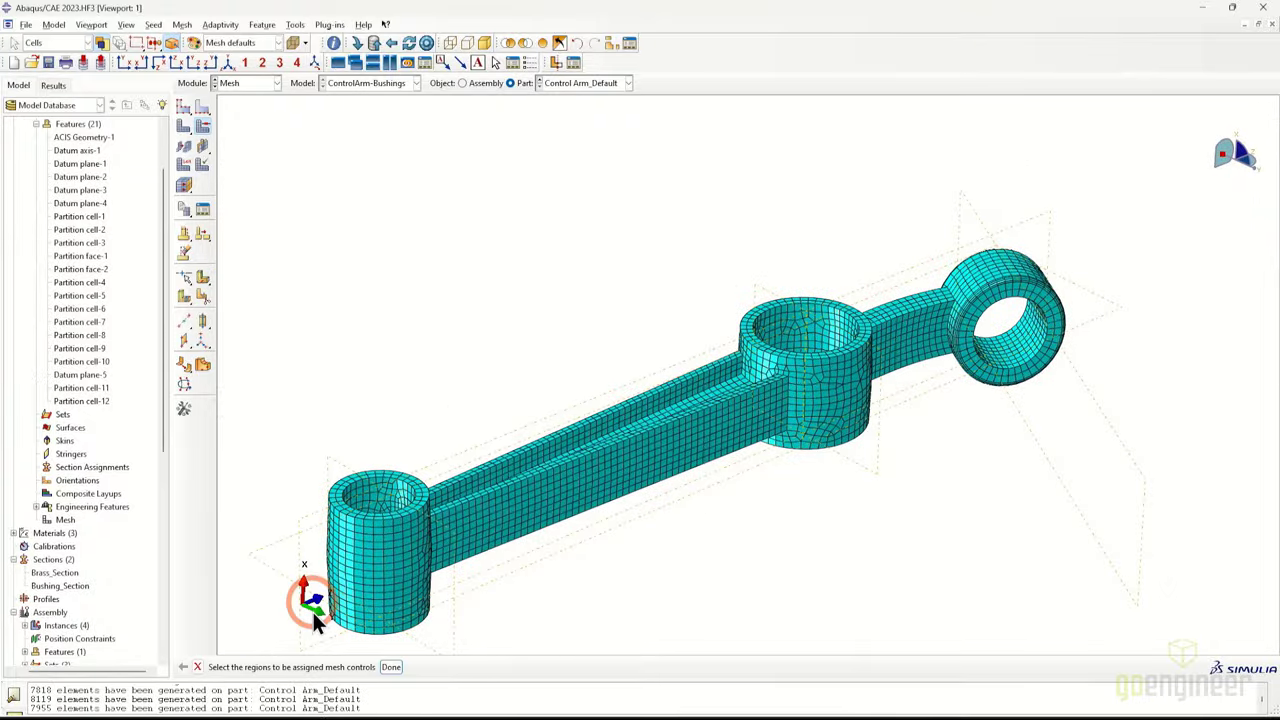
scroll(400, 253, down, 2)
drag(343, 214, 1028, 466)
click(390, 667)
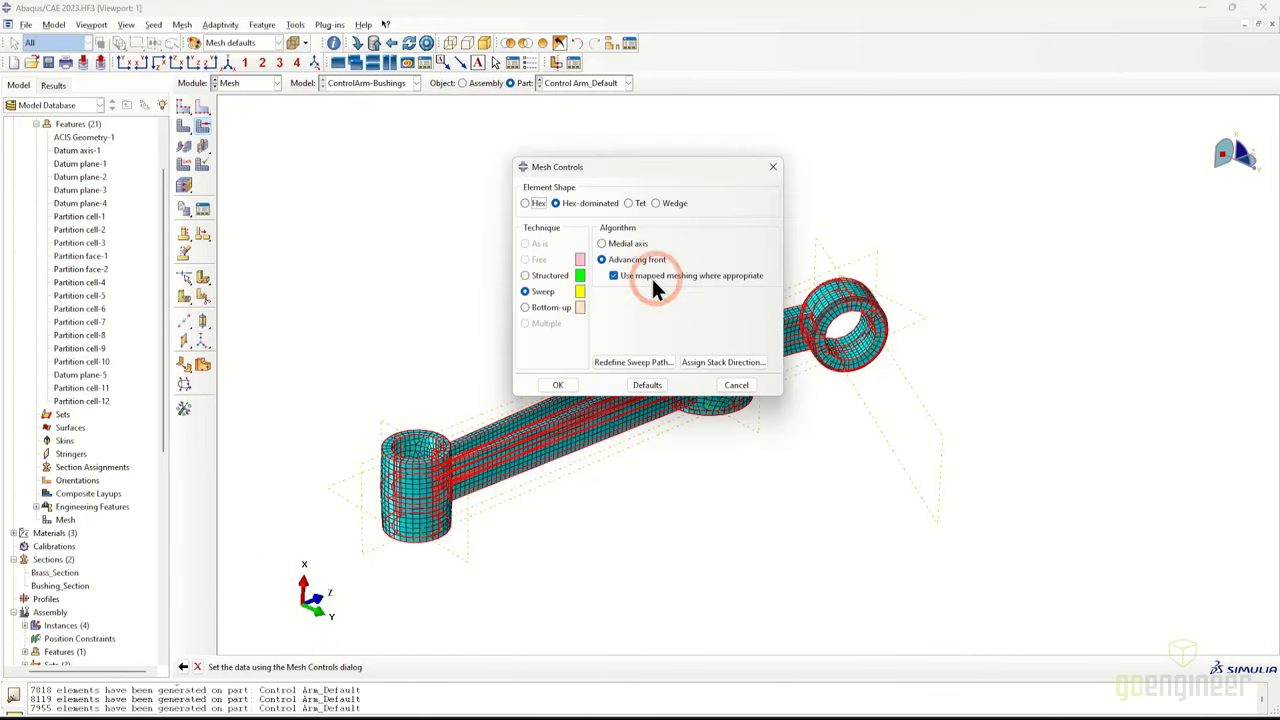
click(557, 385)
Mesh the control arm part again with the assigned mesh controls
click(203, 127)
click(185, 126)
click(286, 667)
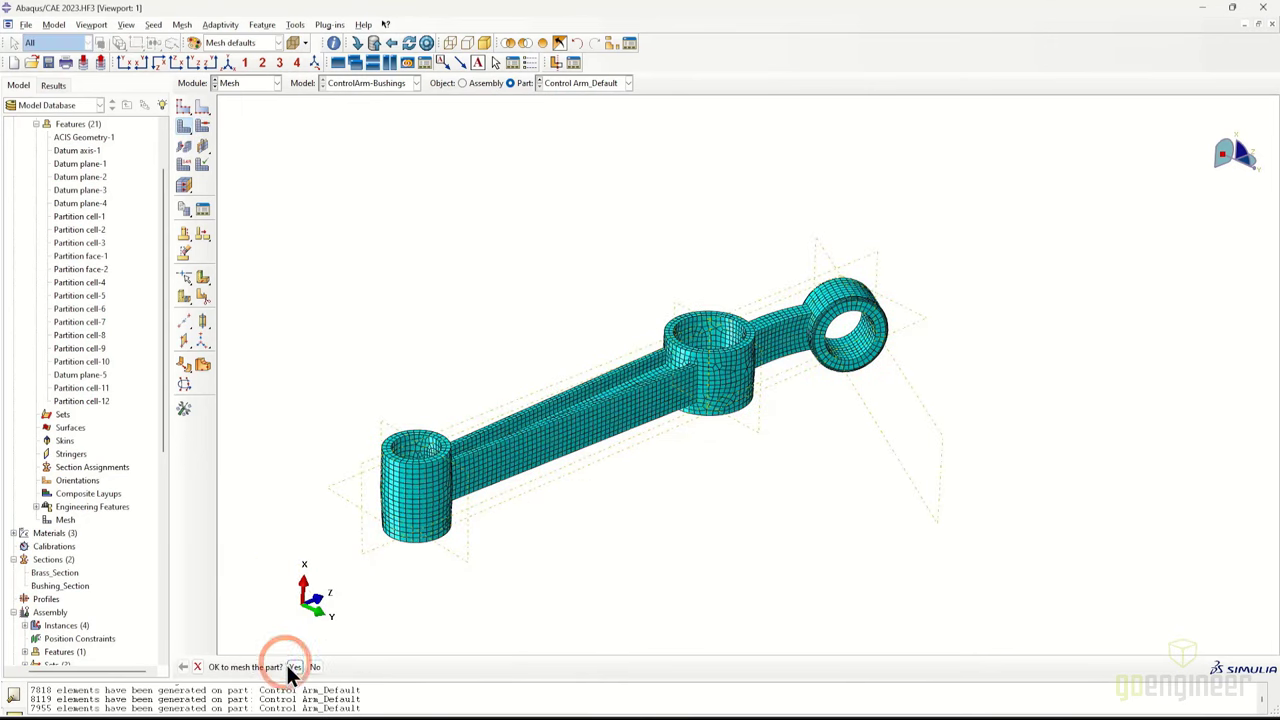
scroll(691, 362, up, 4)
scroll(765, 342, down, 2)
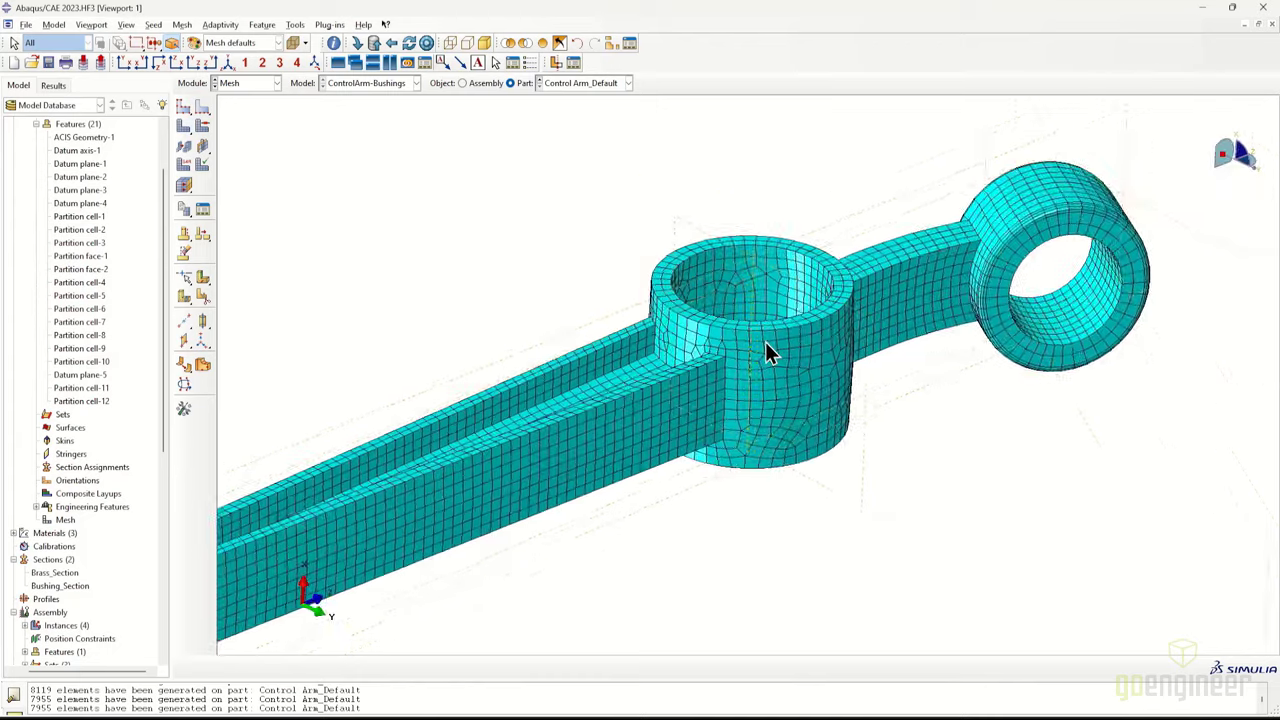
ctrl+alt+drag(765, 342, 842, 380)
scroll(843, 390, down, 3)
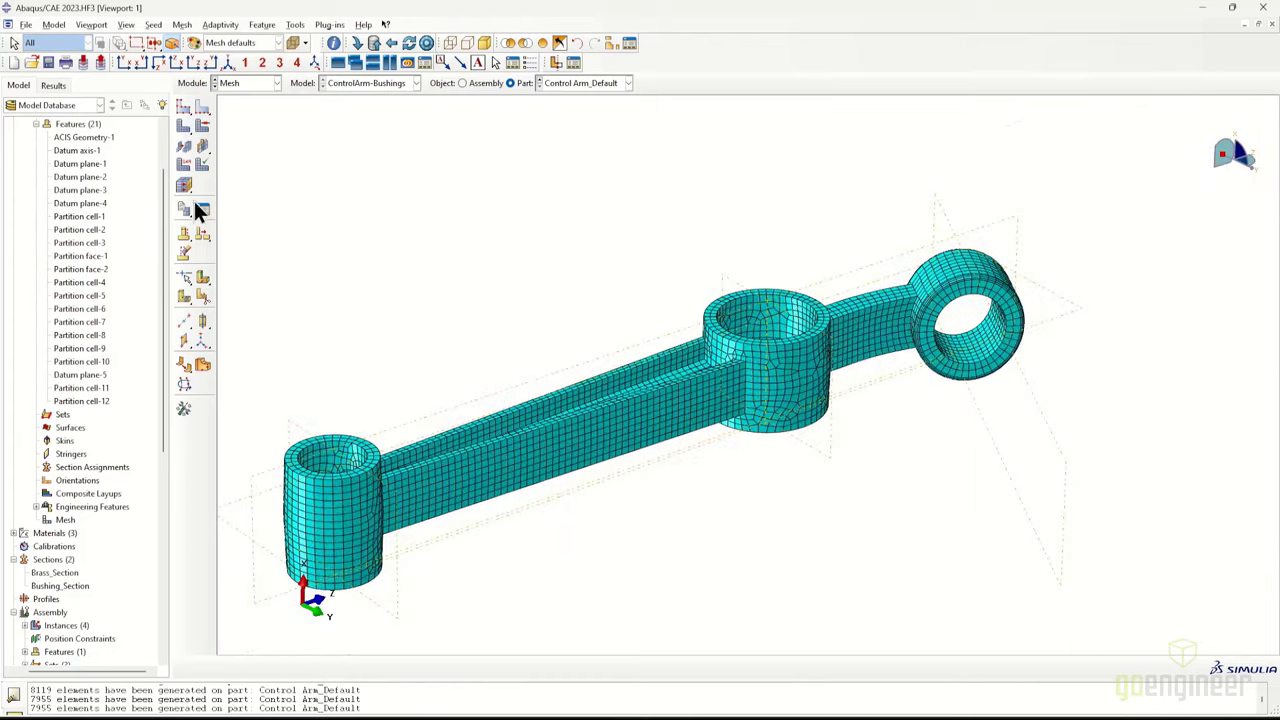
Start a section assignment on the control arm, selecting the whole part as a set named ControlArm_SolidSection
scroll(60, 230, up, 2)
click(35, 202)
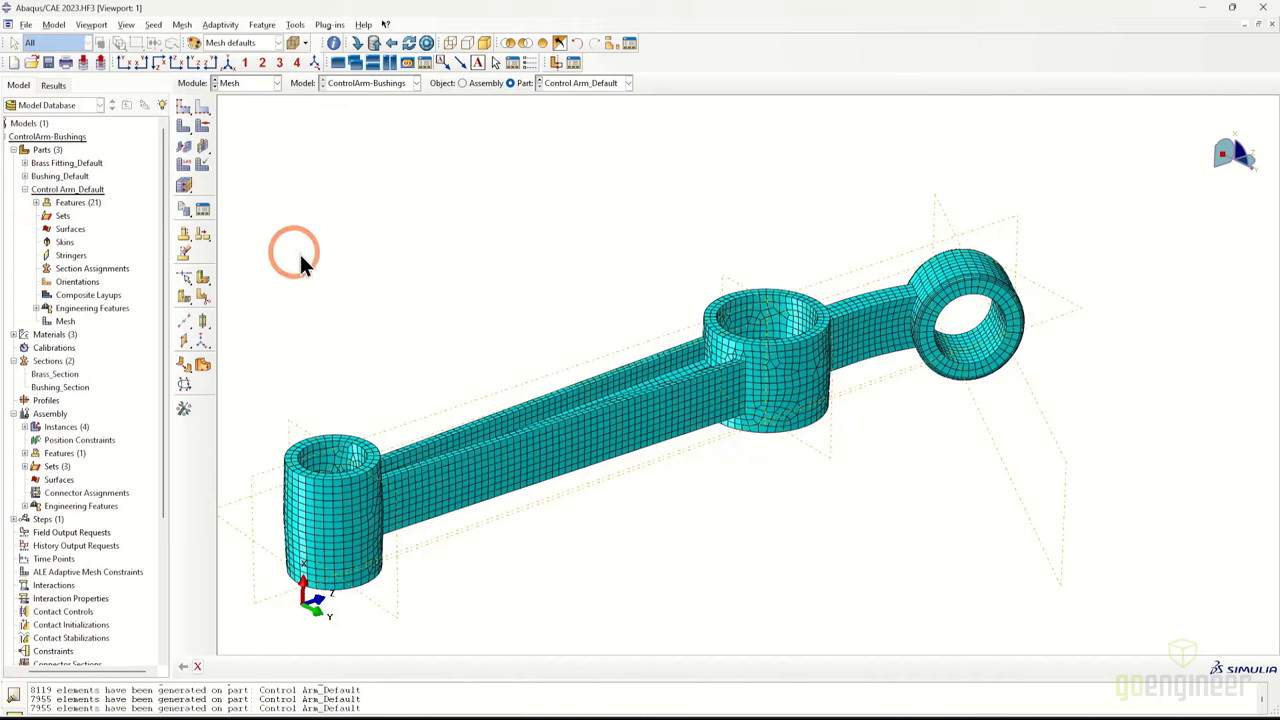
double_click(88, 268)
scroll(644, 390, down, 2)
drag(266, 251, 1042, 550)
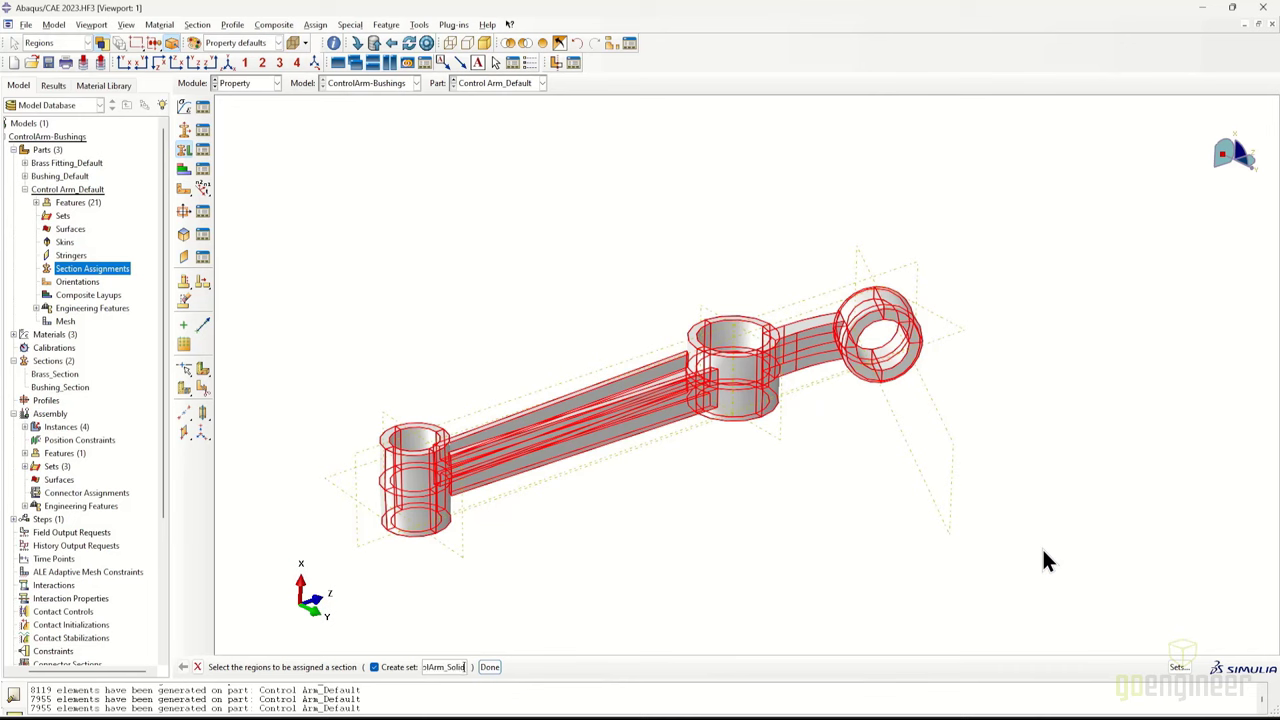
middle_click(553, 458)
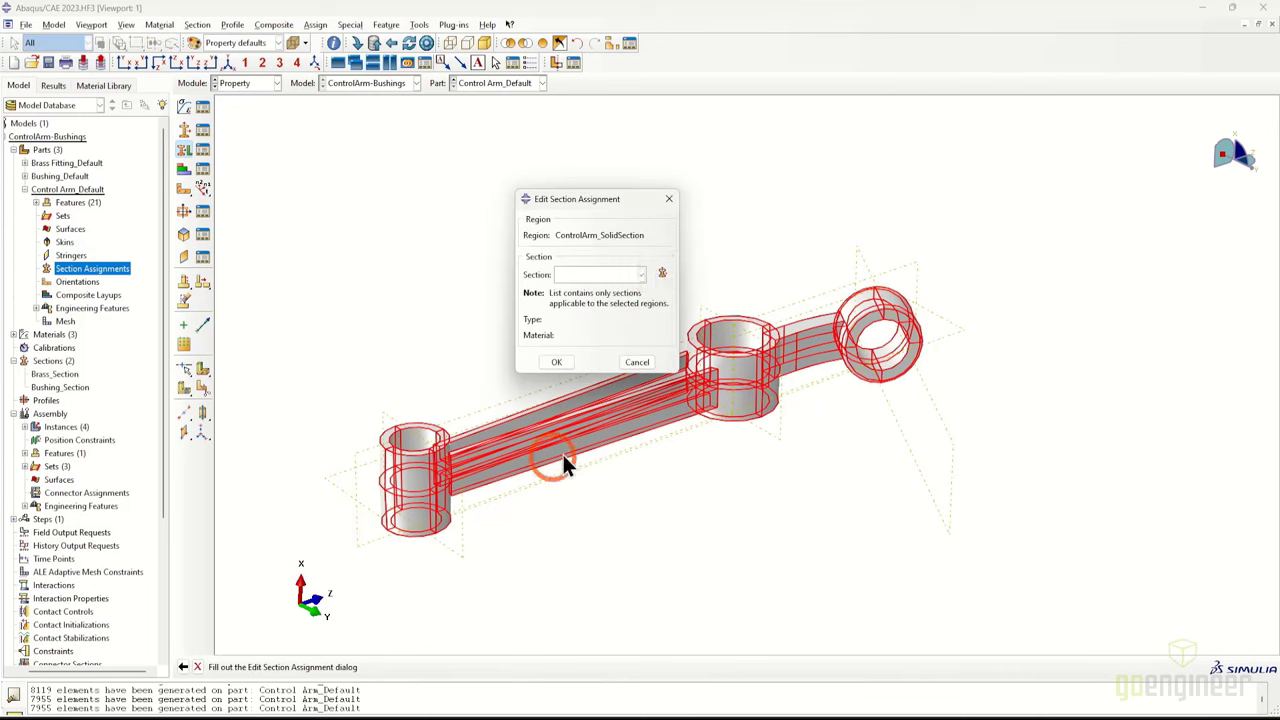
Create a solid homogeneous section named Steel_Section and give it a material
click(661, 273)
text(Steel_Section)
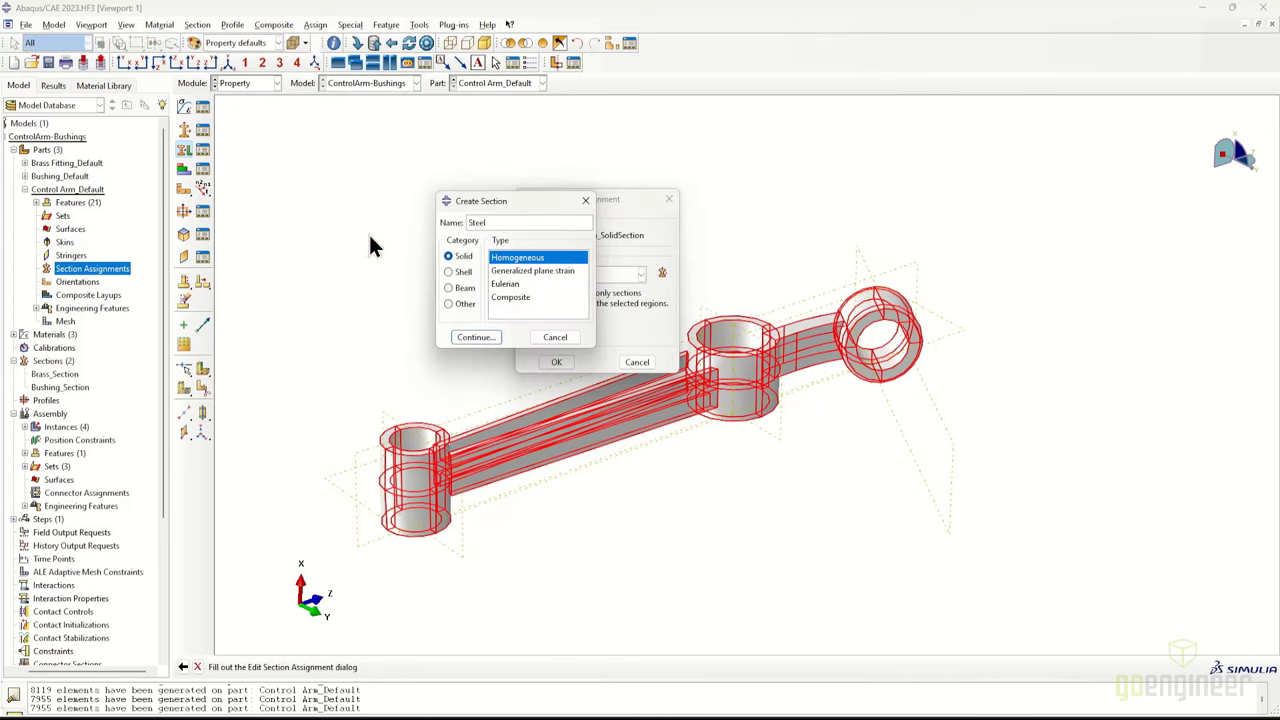
click(476, 337)
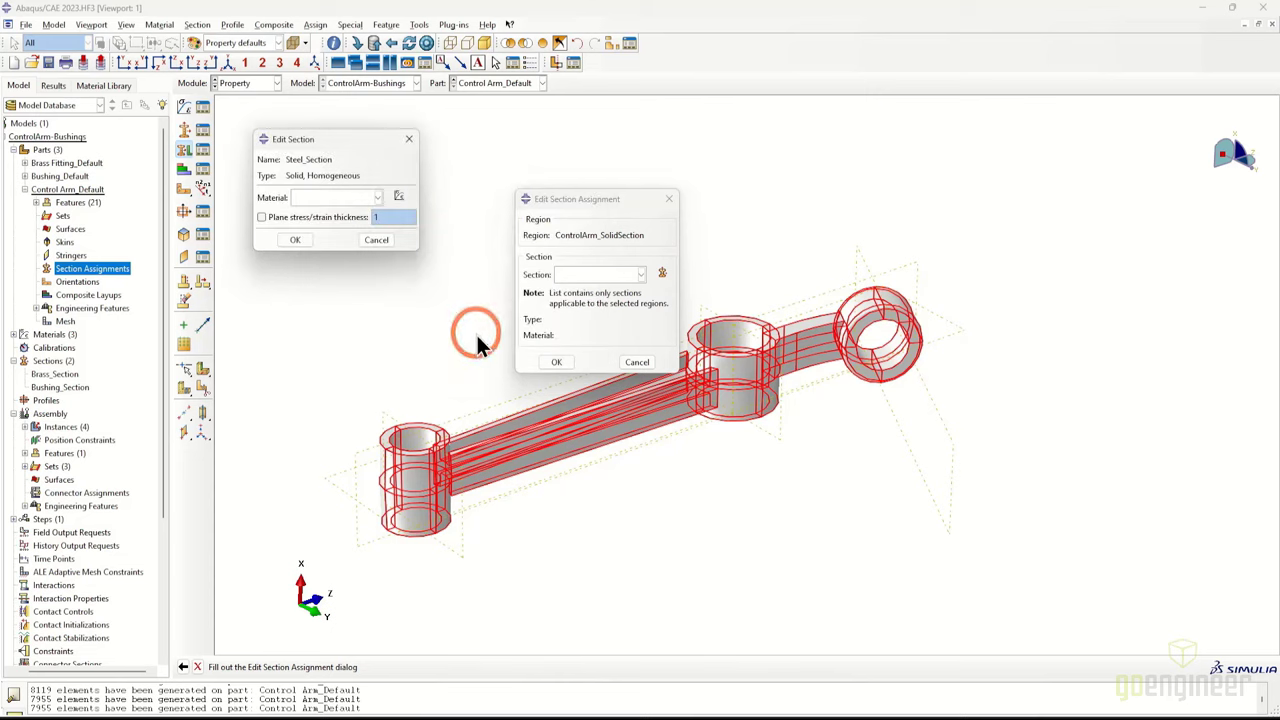
click(378, 197)
click(350, 224)
click(295, 239)
Assign Steel_Section to the ControlArm_SolidSection region
click(556, 361)
click(596, 306)
click(608, 275)
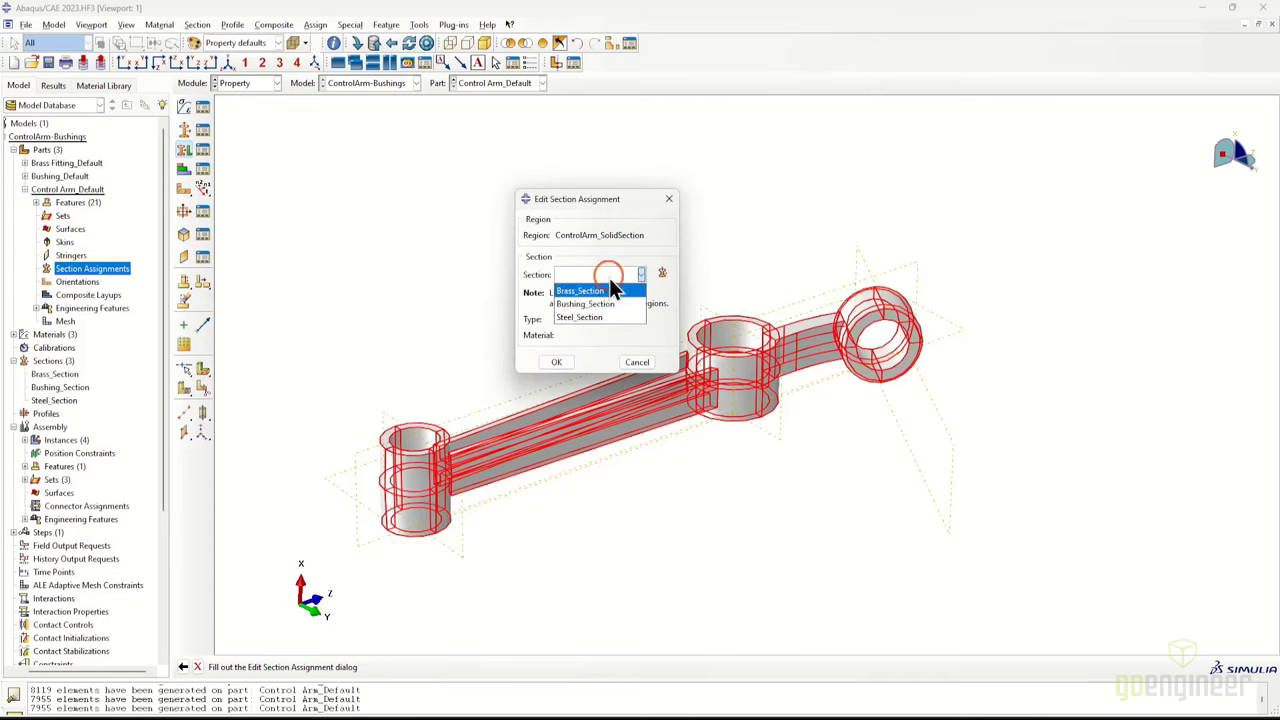
click(600, 304)
click(548, 360)
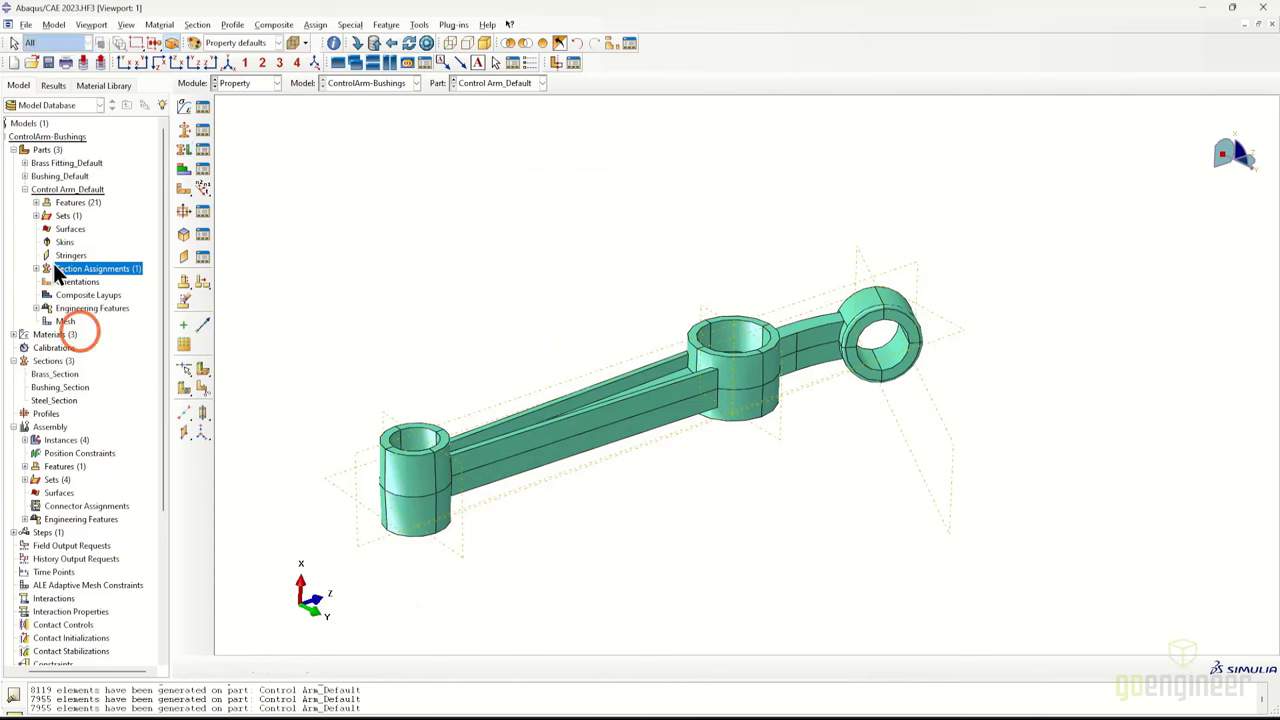
Collapse the control arm part in the model tree and switch the working context to the assembly's instances
click(24, 189)
click(25, 308)
right_click(61, 308)
click(112, 313)
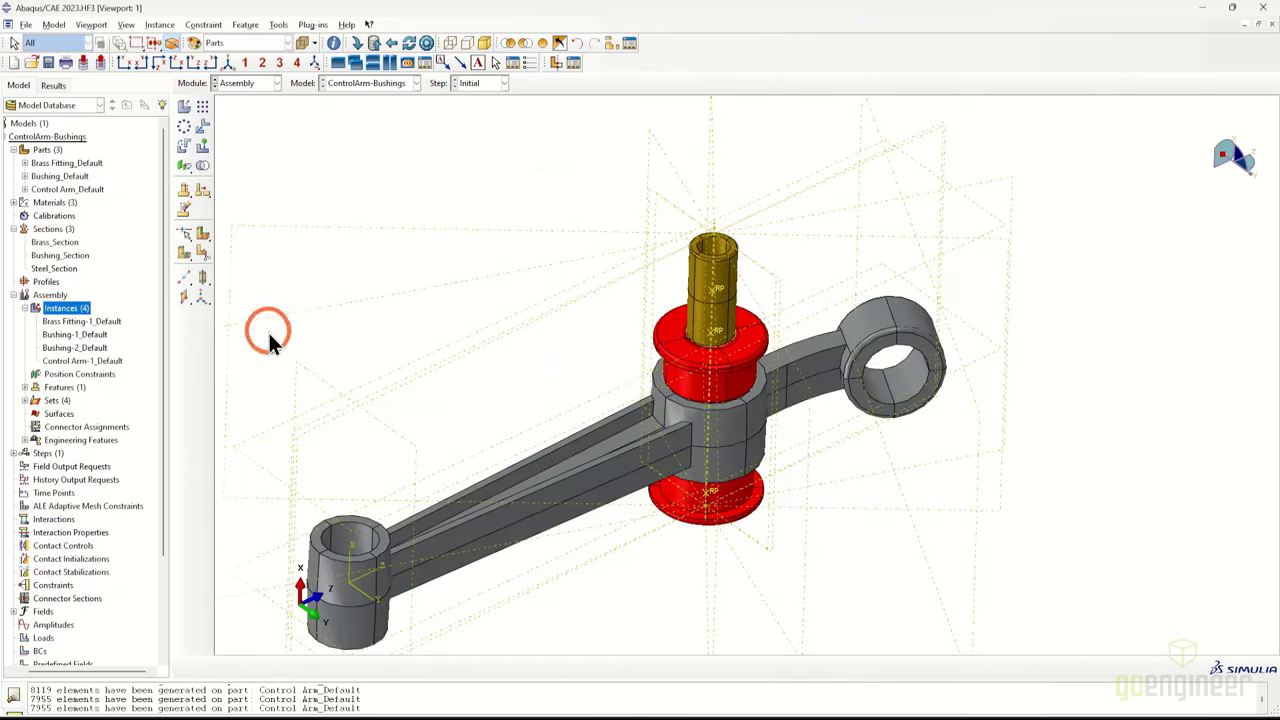
ctrl+alt+drag(788, 380, 744, 591)
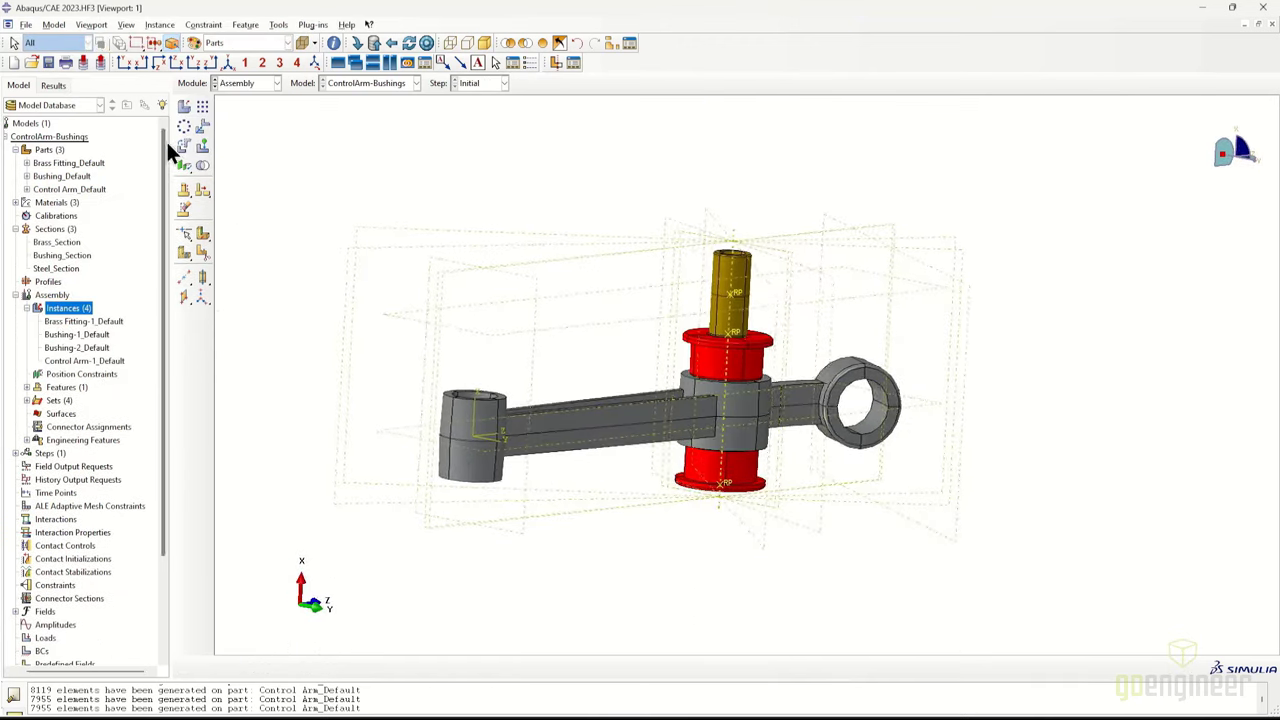
Hide all part-instance datums in the assembly and show the datum planes of Bushing-1 and Bushing-2 again
click(610, 44)
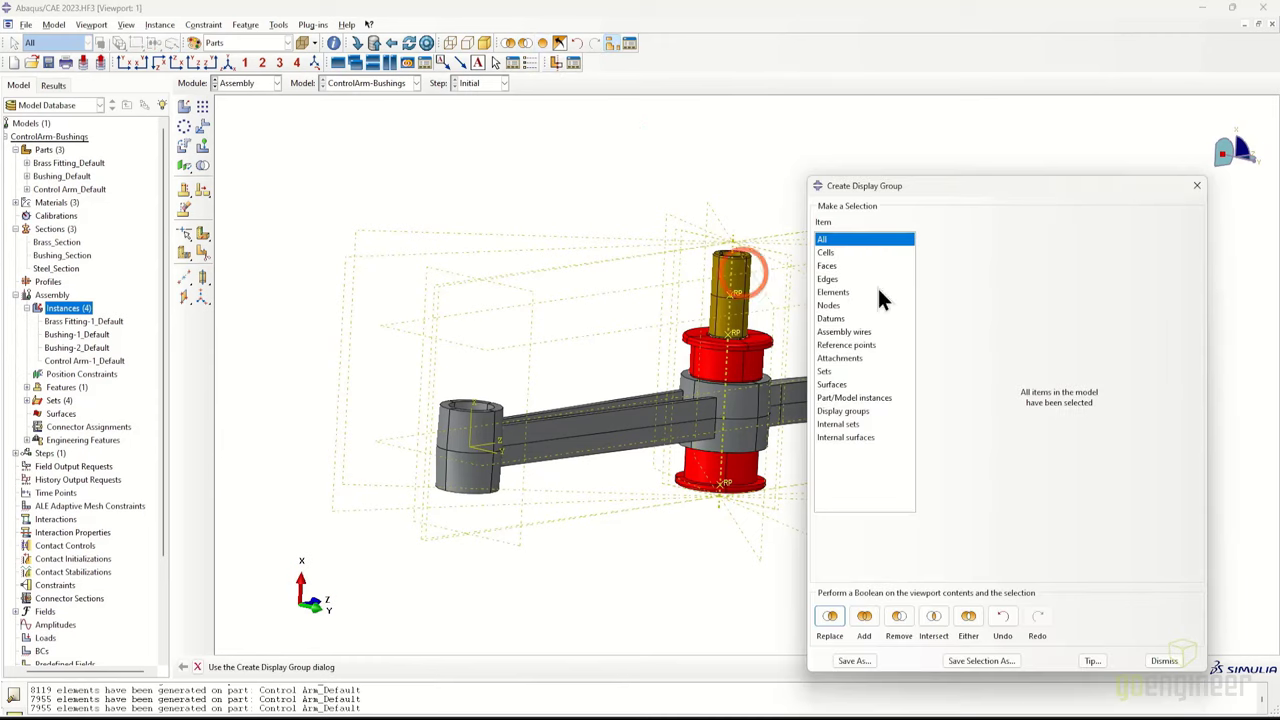
click(830, 318)
click(1005, 258)
shift+click(1000, 469)
click(905, 620)
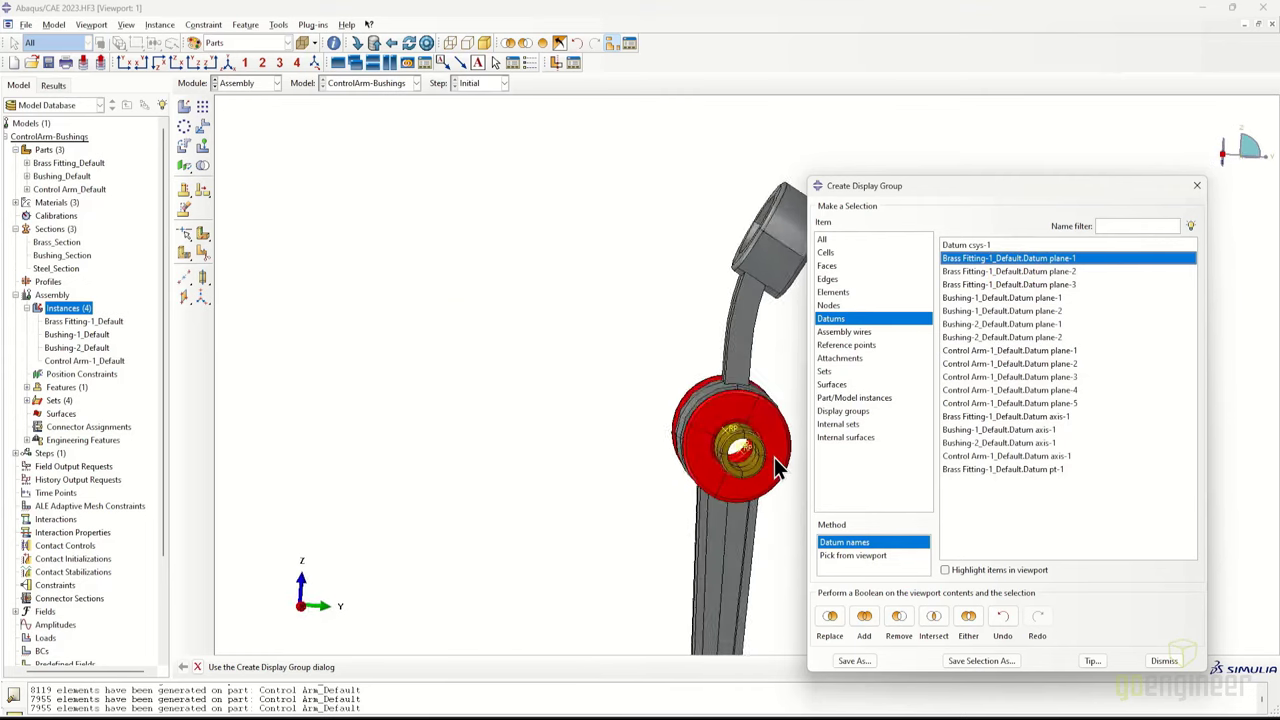
click(982, 298)
shift+click(994, 337)
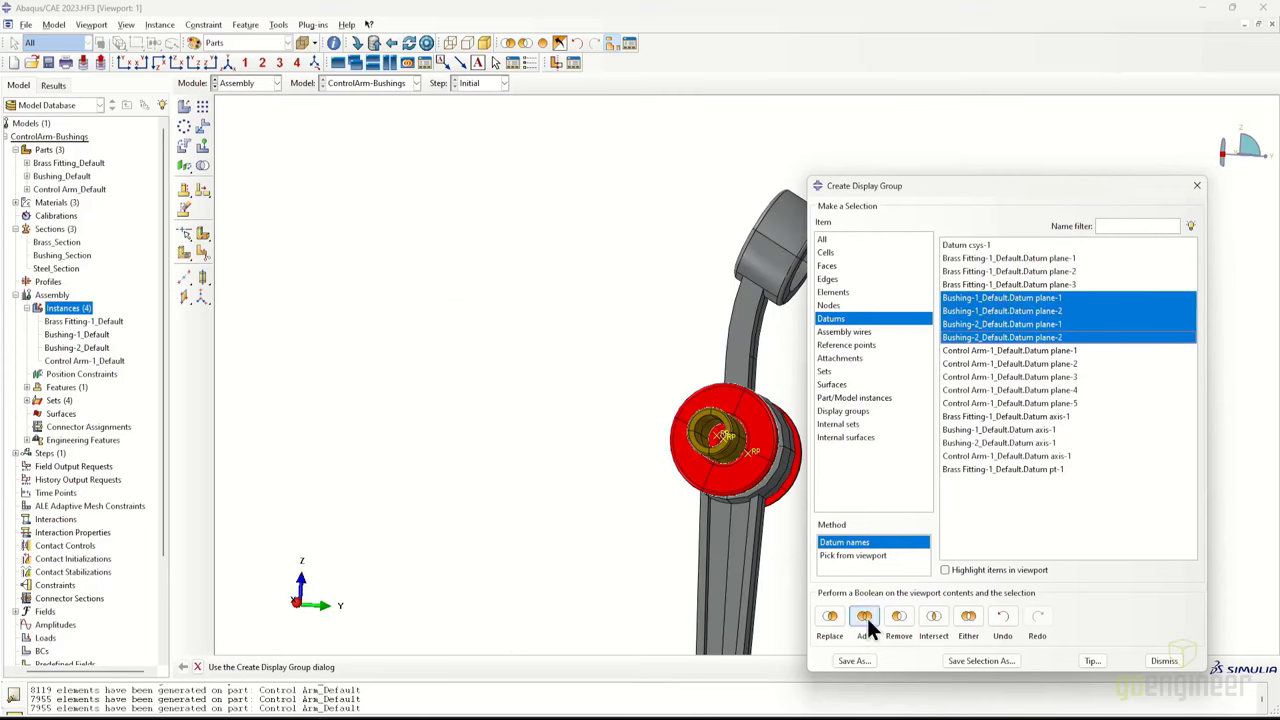
click(1197, 185)
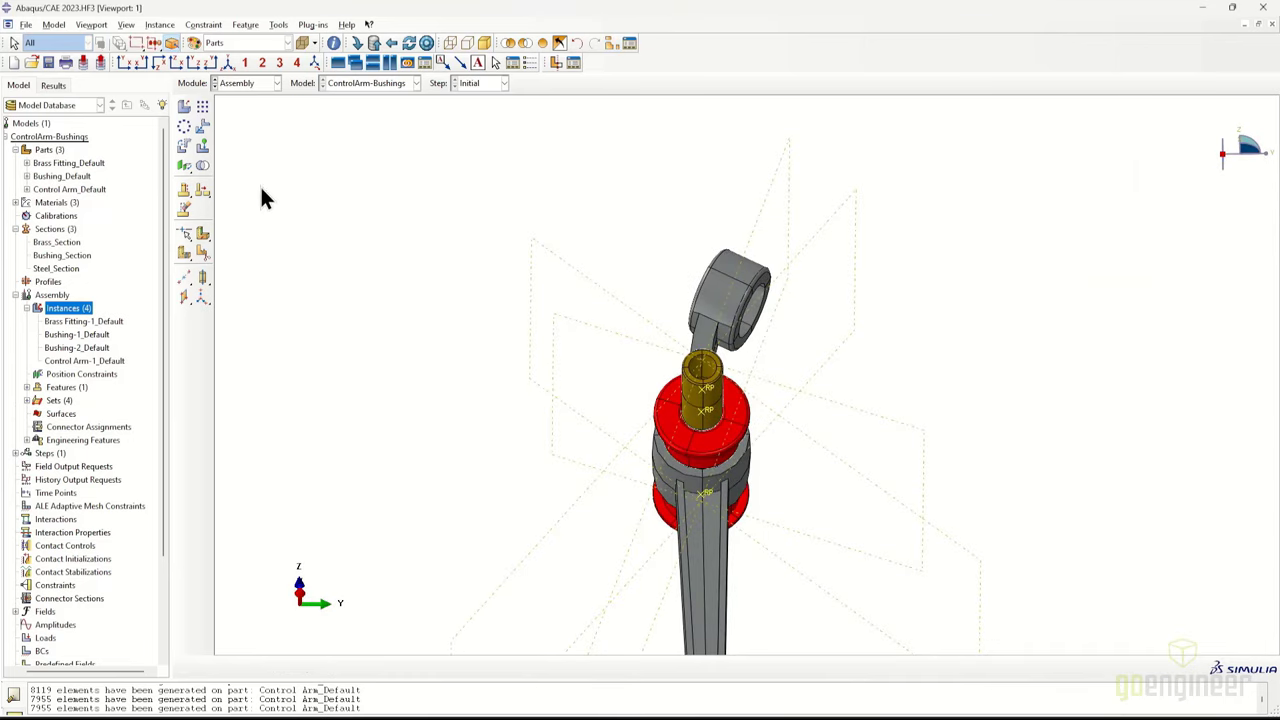
Add a face-to-face position constraint between datum planes of two instances in the assembly
click(184, 163)
click(588, 311)
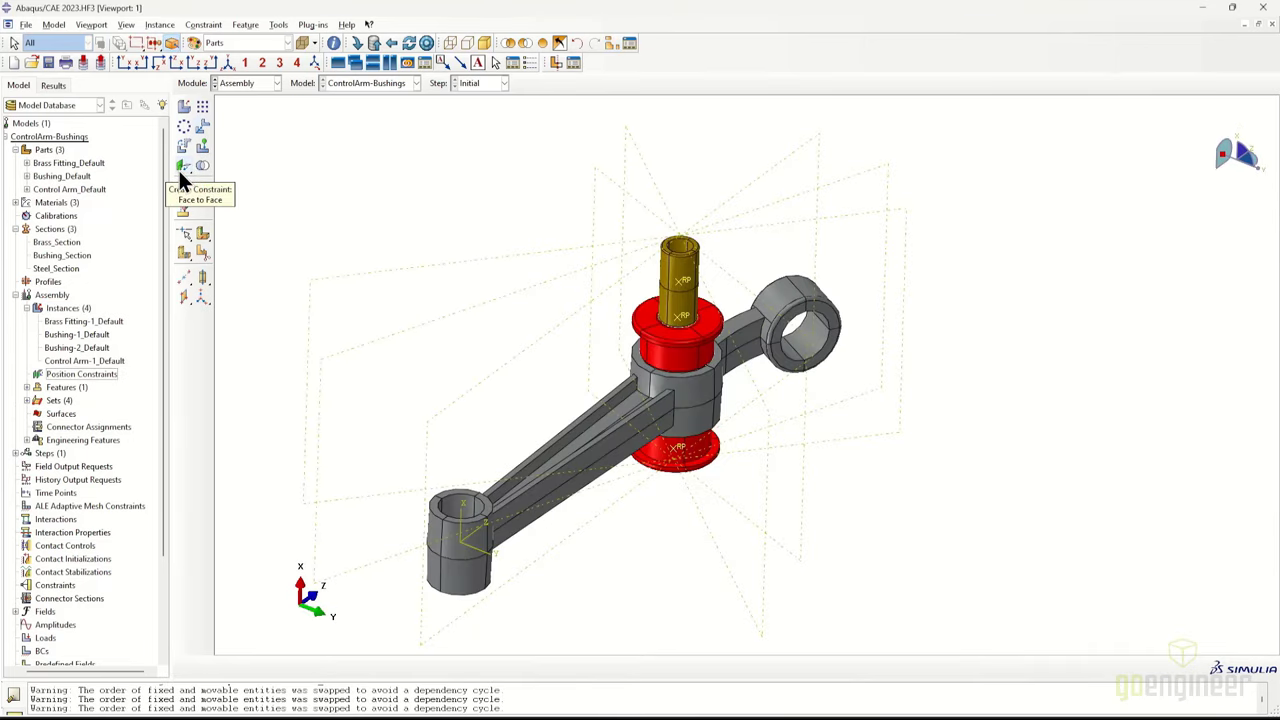
click(181, 166)
click(466, 428)
click(563, 408)
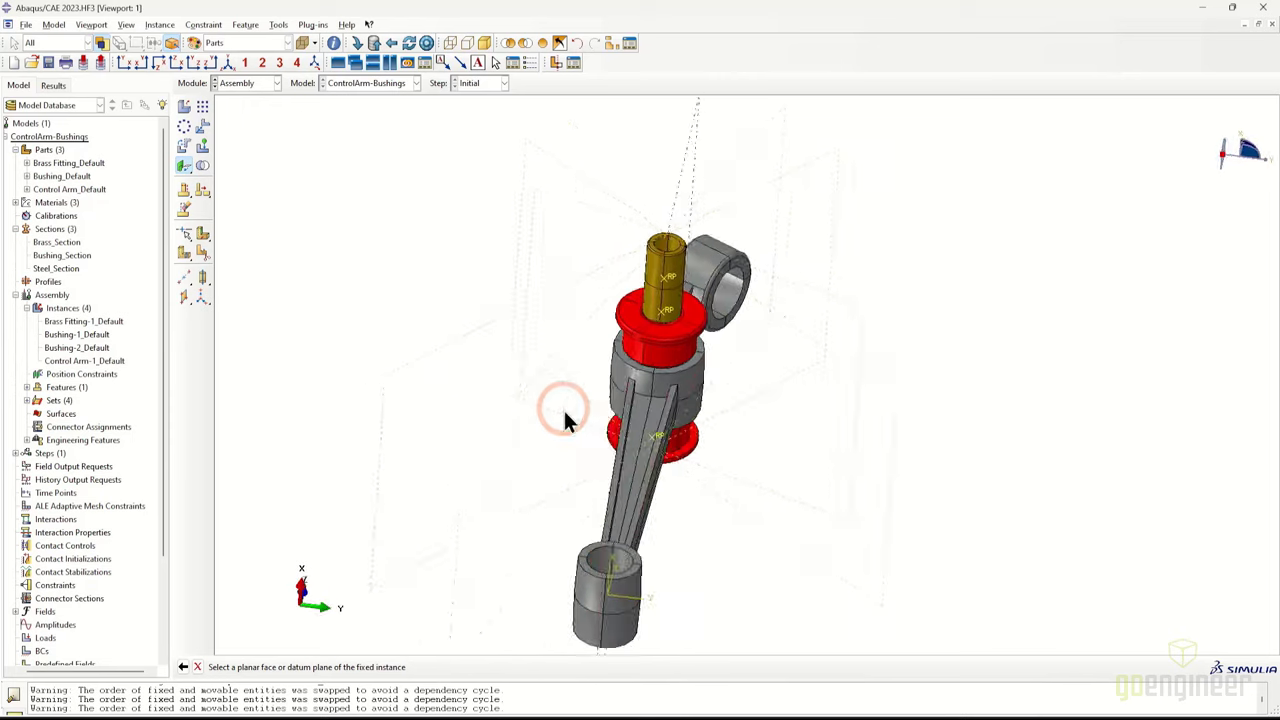
click(601, 556)
key(Return)
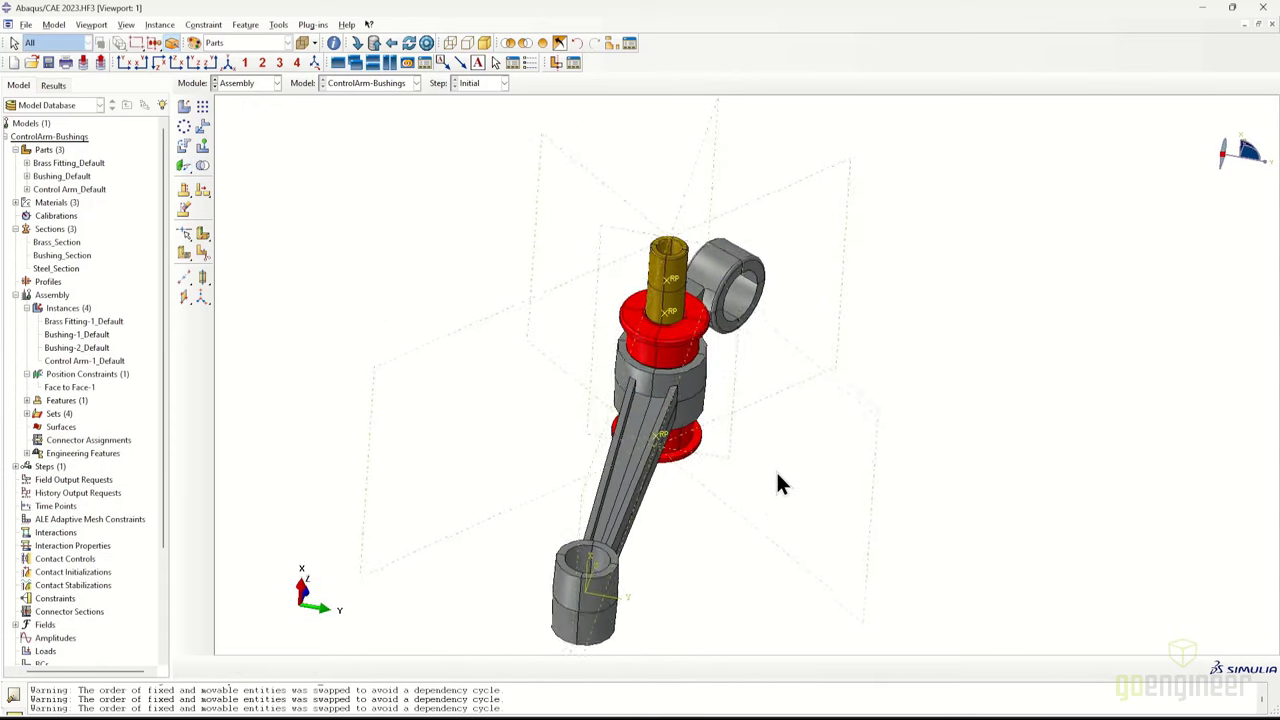
Add a second face-to-face position constraint, aligning the large datum plane still angled to the arm with its counterpart
click(202, 194)
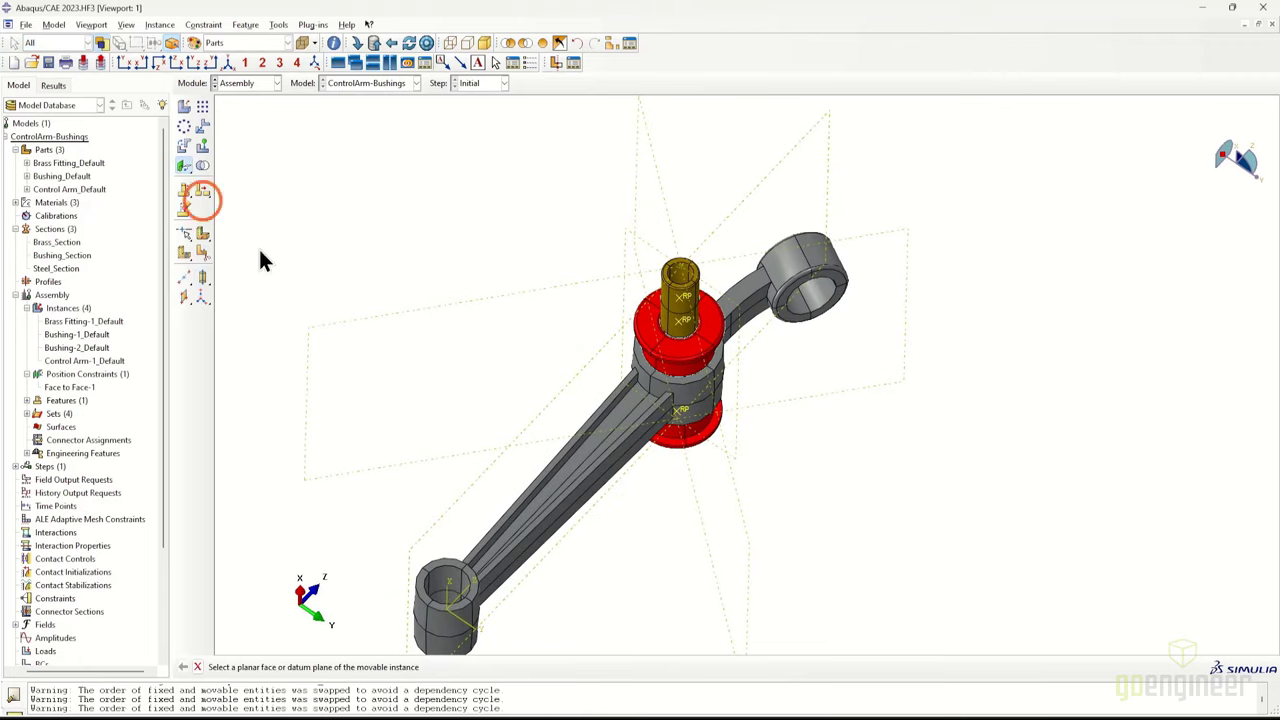
click(452, 503)
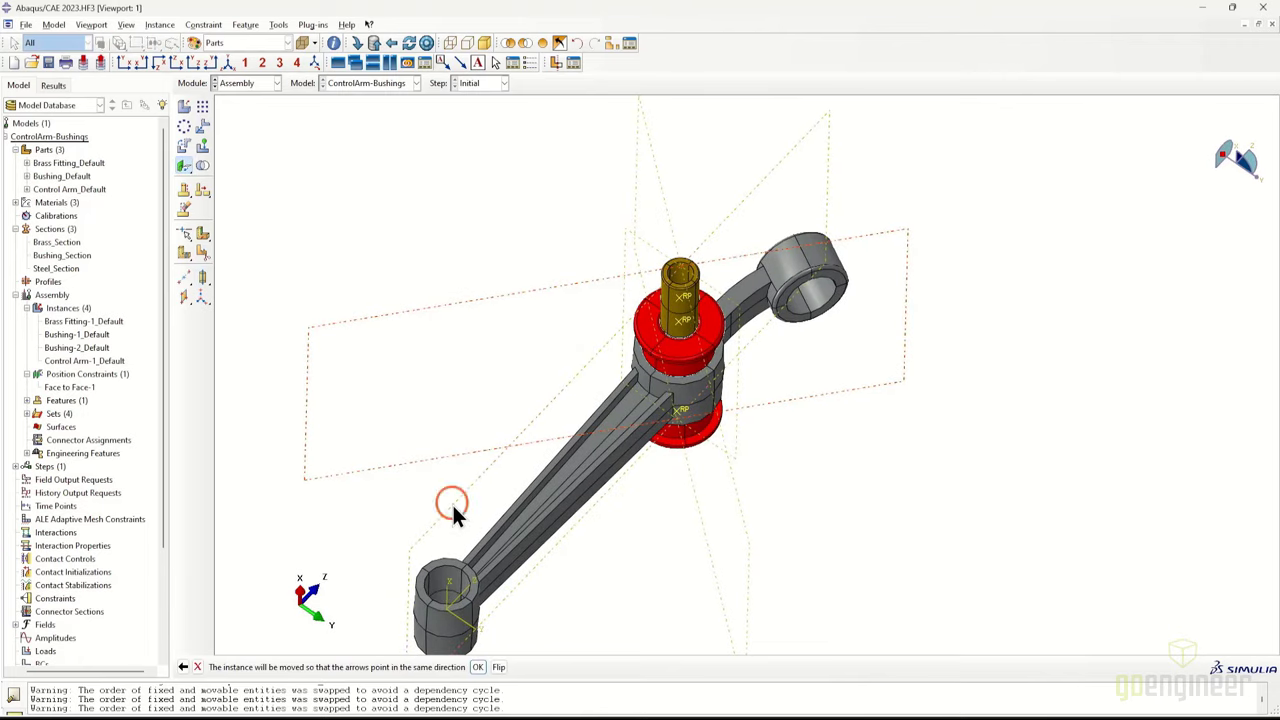
middle_click(554, 537)
middle_click(602, 525)
scroll(698, 324, down, 2)
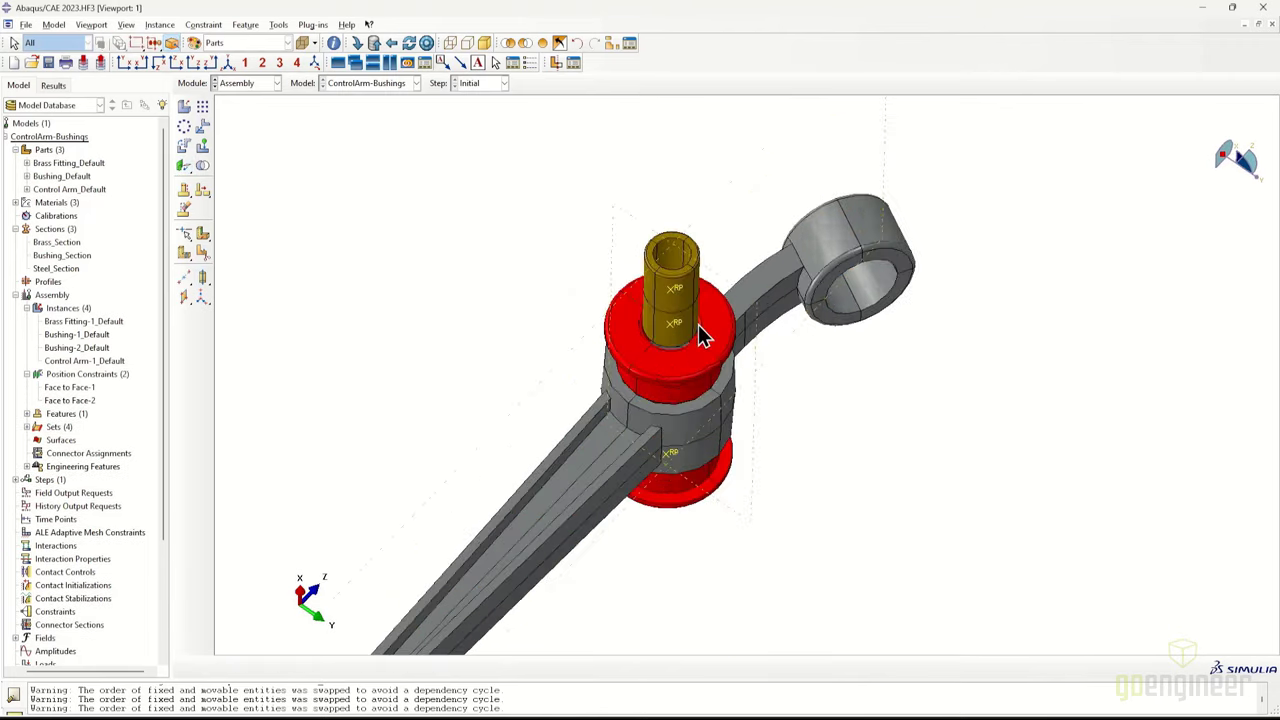
middle_drag(698, 324, 759, 378)
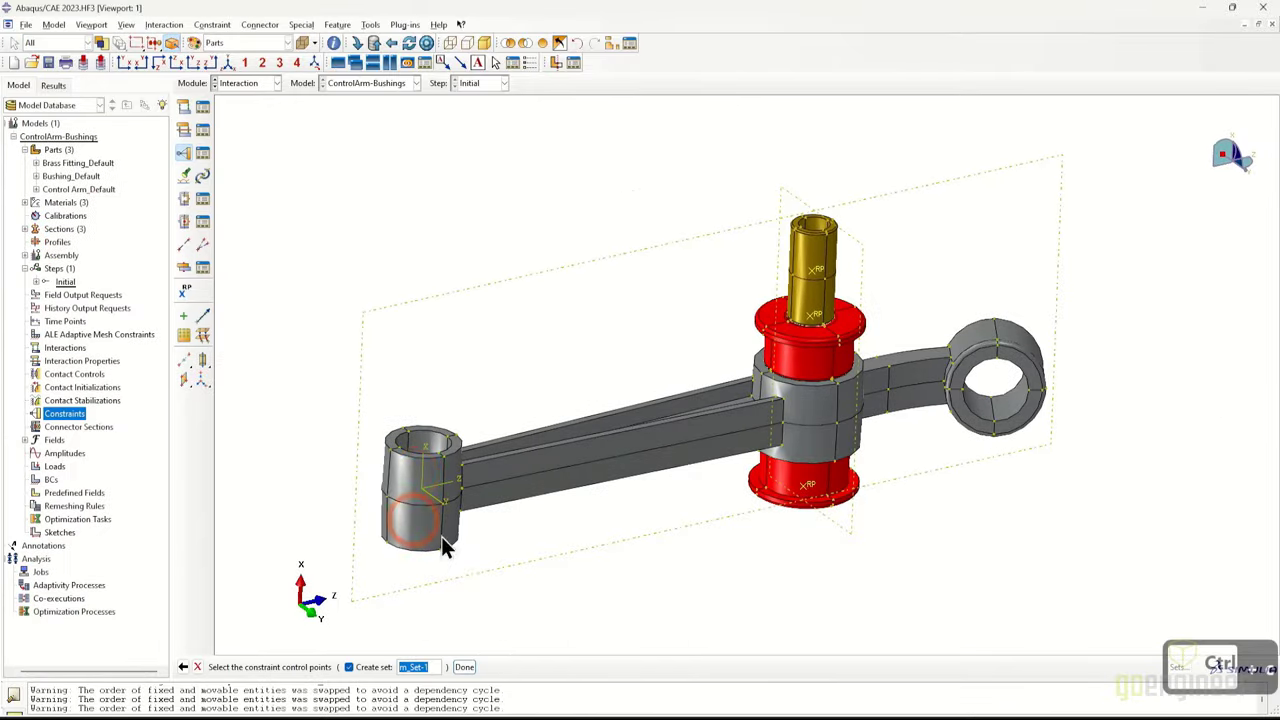
ctrl+alt+drag(443, 537, 939, 394)
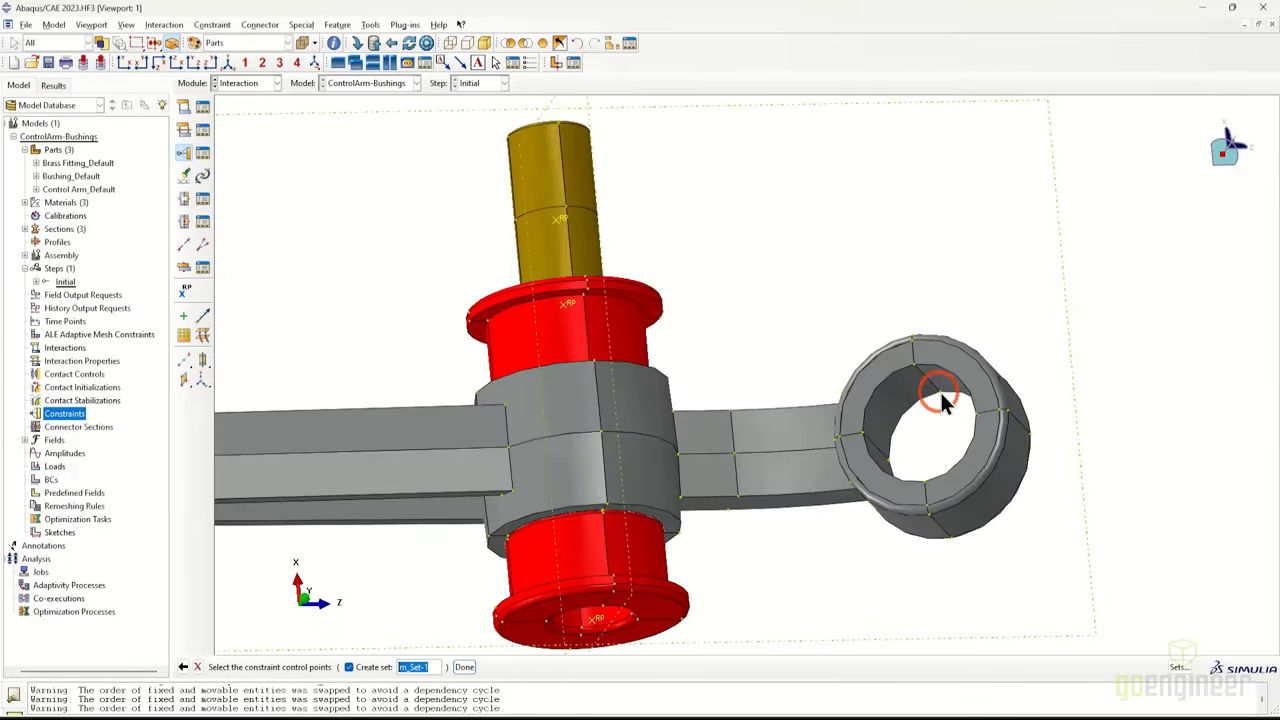
ctrl+alt+drag(606, 548, 870, 530)
click(197, 666)
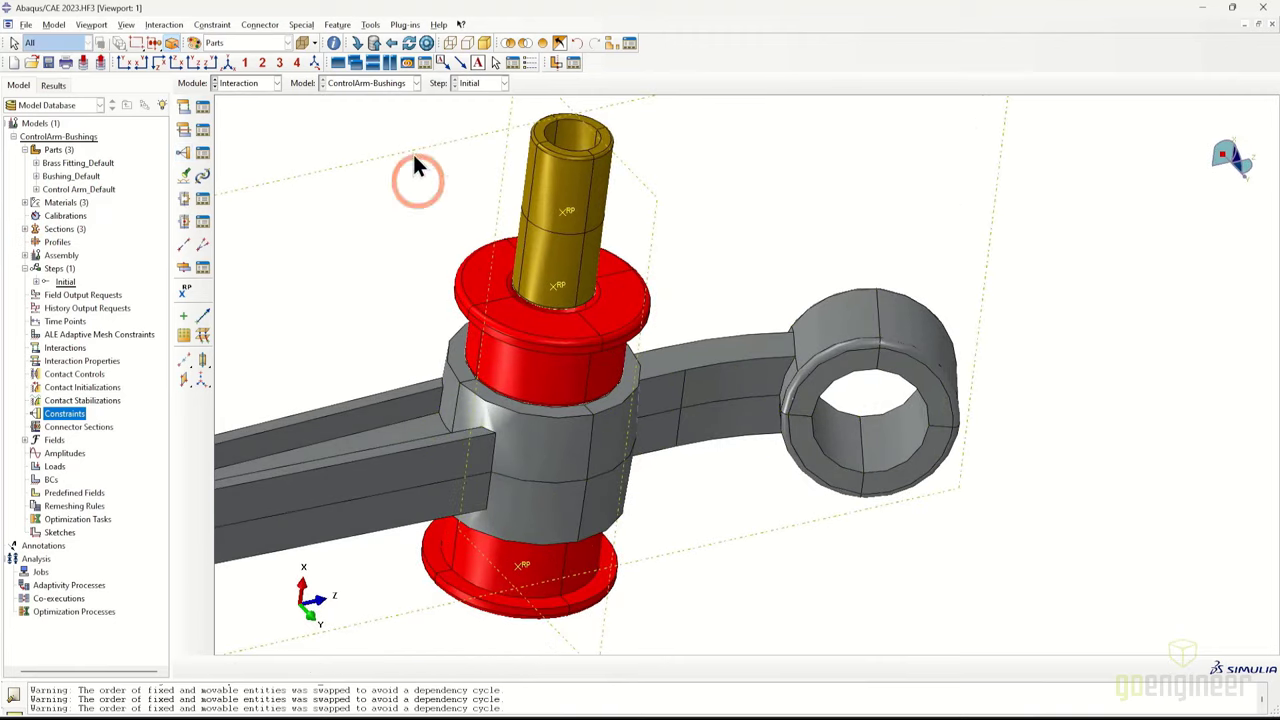
Create a datum point at the bore centre of the control arm's curved-end ring using Midway between 2 points
ctrl+alt+drag(413, 160, 436, 160)
click(343, 25)
mouse_move(371, 25)
click(392, 54)
middle_drag(918, 500, 870, 428)
click(370, 25)
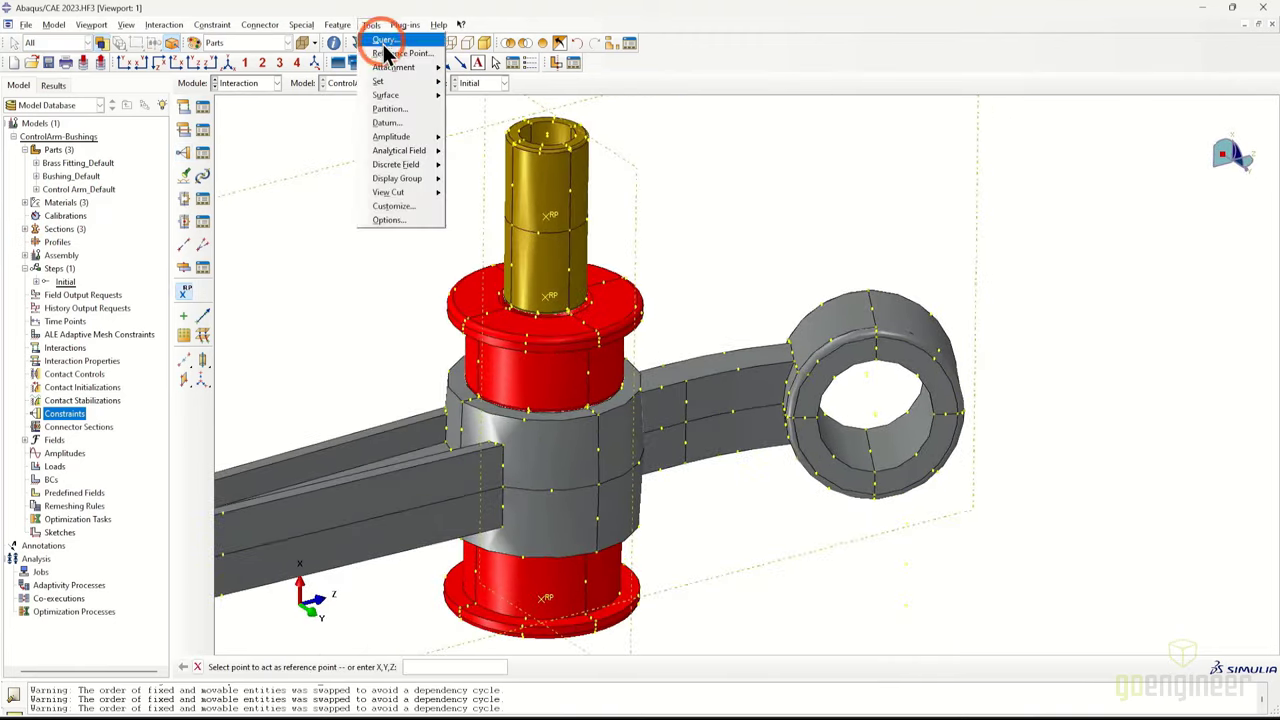
click(387, 122)
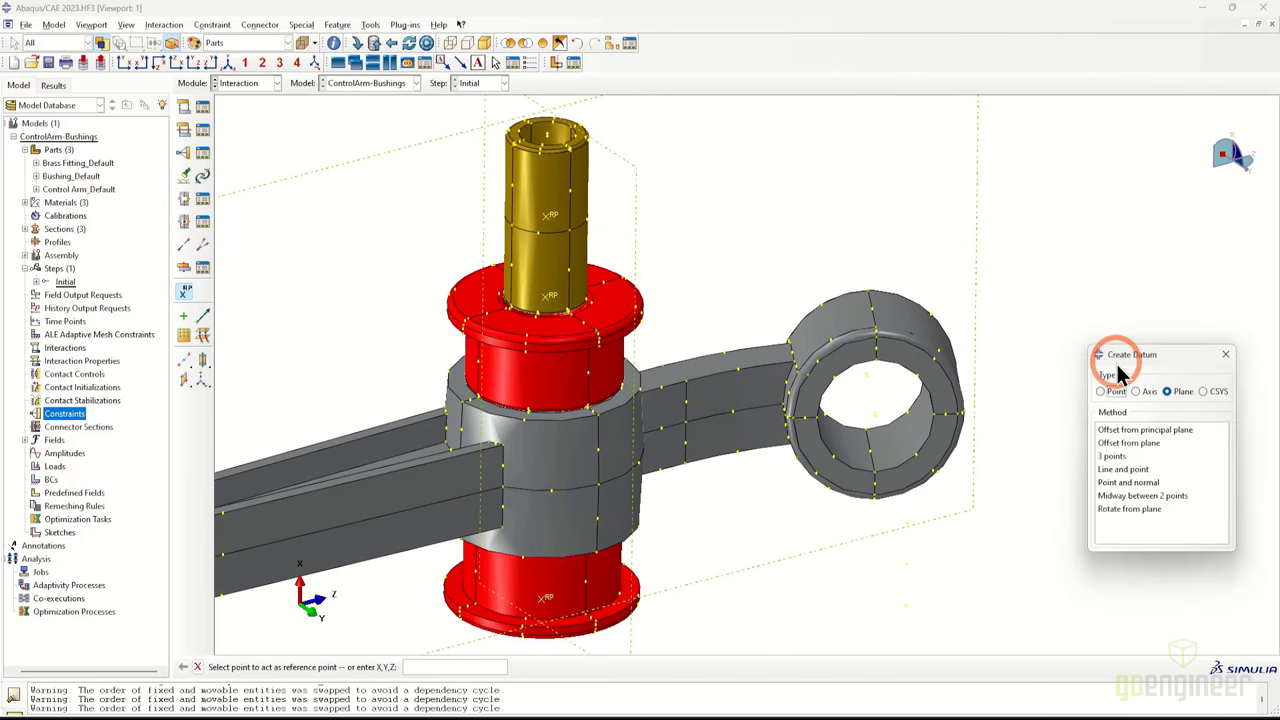
click(1142, 456)
click(876, 430)
click(876, 440)
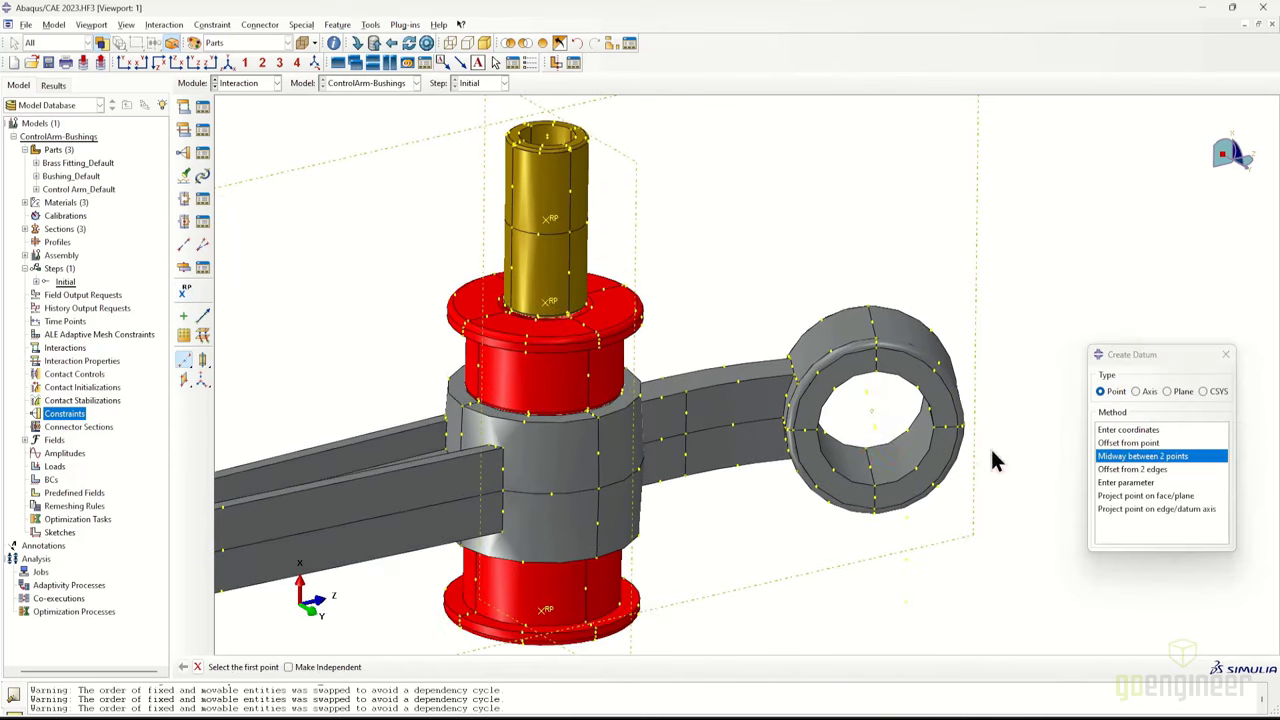
Create a reference point at the bore centre of the opposite ring, on the origin of its datum coordinate system
ctrl+alt+drag(991, 457, 520, 486)
scroll(508, 460, down, 5)
click(1225, 354)
click(300, 128)
click(347, 24)
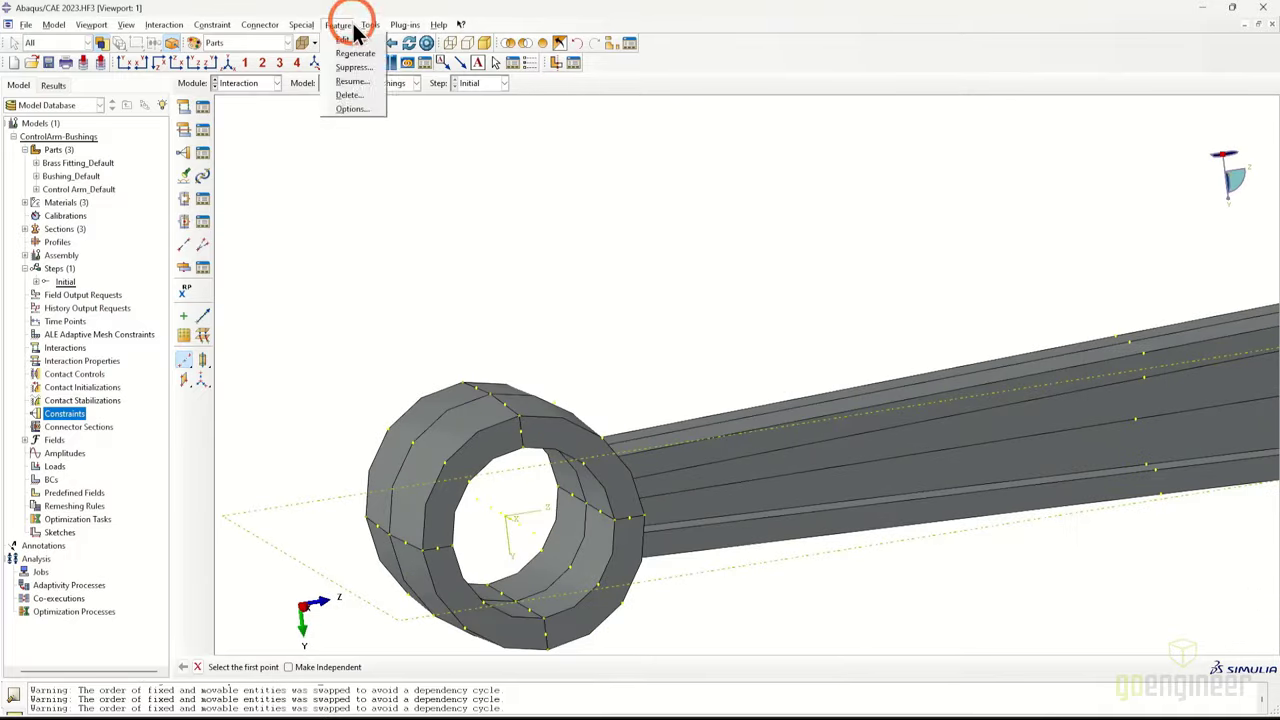
mouse_move(370, 24)
click(382, 54)
Place a reference point on the midpoint datum in the bore of the control arm's curved-end ring
ctrl+alt+drag(618, 503, 959, 328)
scroll(623, 512, up, 4)
scroll(959, 328, down, 5)
ctrl+alt+middle_drag(918, 359, 927, 378)
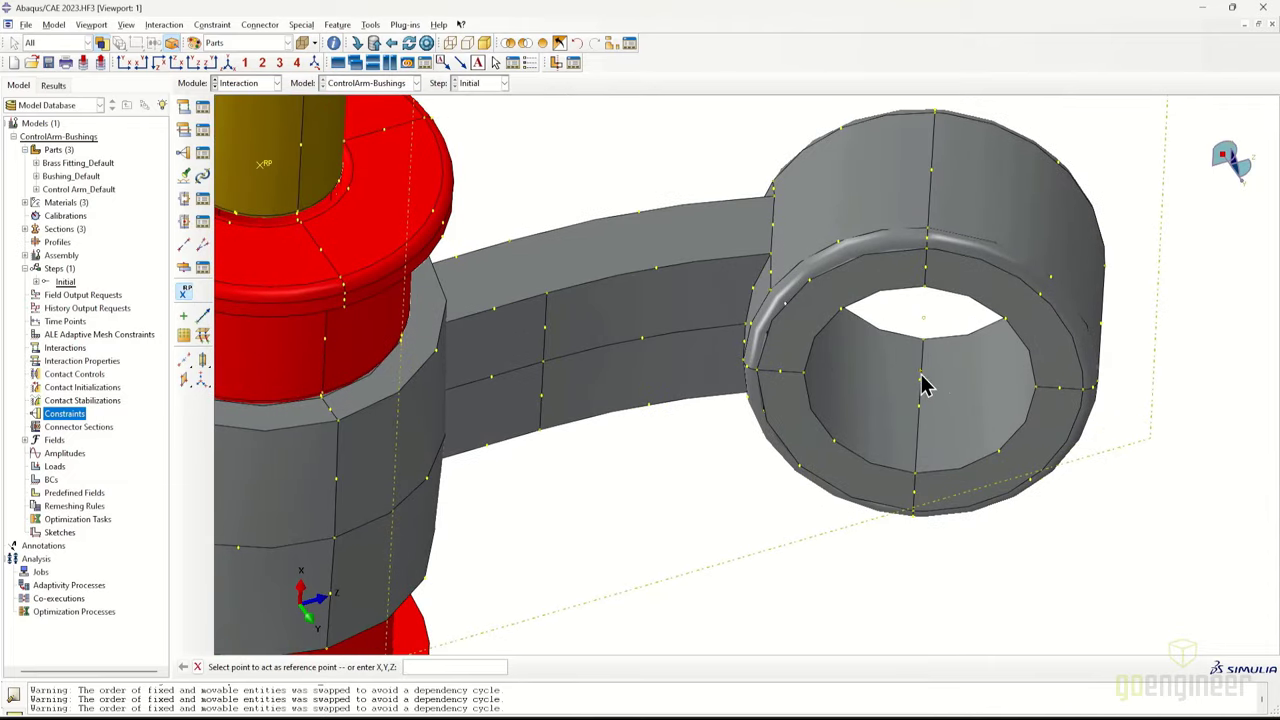
click(921, 375)
mouse_move(921, 375)
ctrl+alt+mouse_down()
mouse_move(1023, 451)
mouse_move(974, 551)
mouse_move(870, 526)
ctrl+alt+mouse_up()
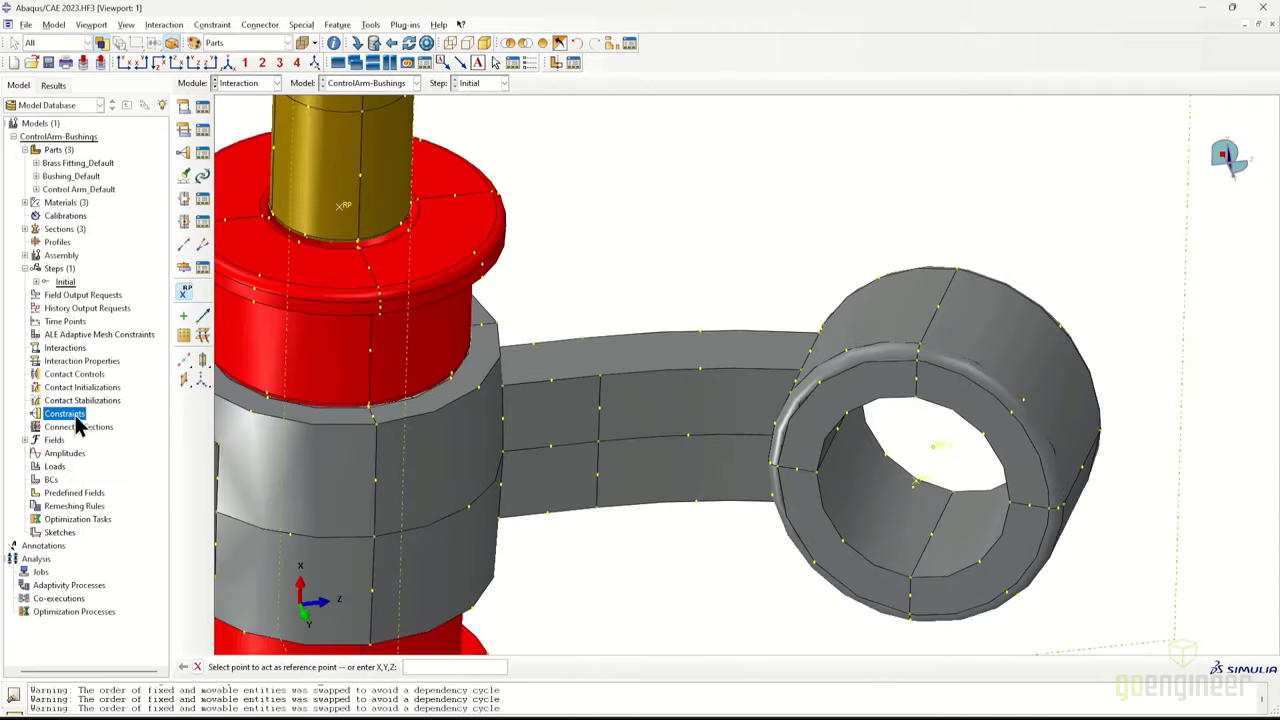
Delete the misplaced reference point RP-2 from the assembly features
click(25, 255)
click(36, 294)
right_click(62, 347)
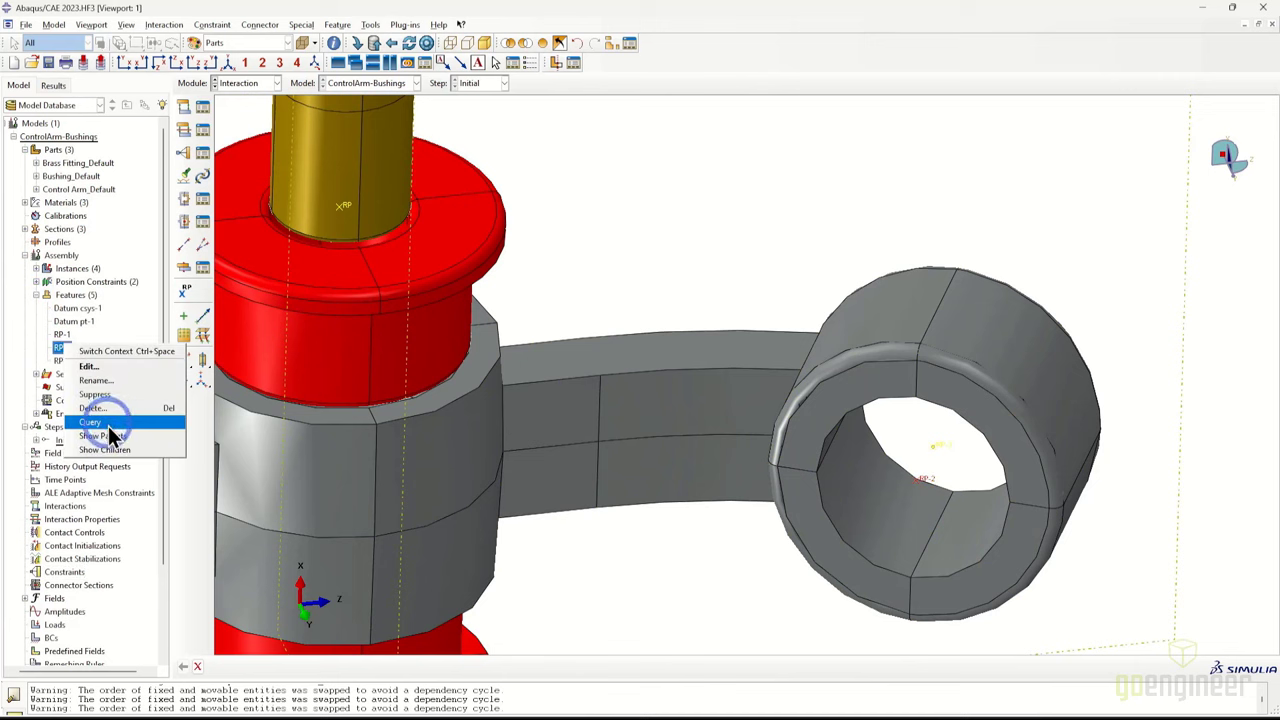
click(108, 424)
click(597, 382)
Start a coupling constraint Encastre_Coupling_1 with the curved-end ring's reference point as control point, in set Encastre_ControlPoint_1
scroll(90, 400, down, 3)
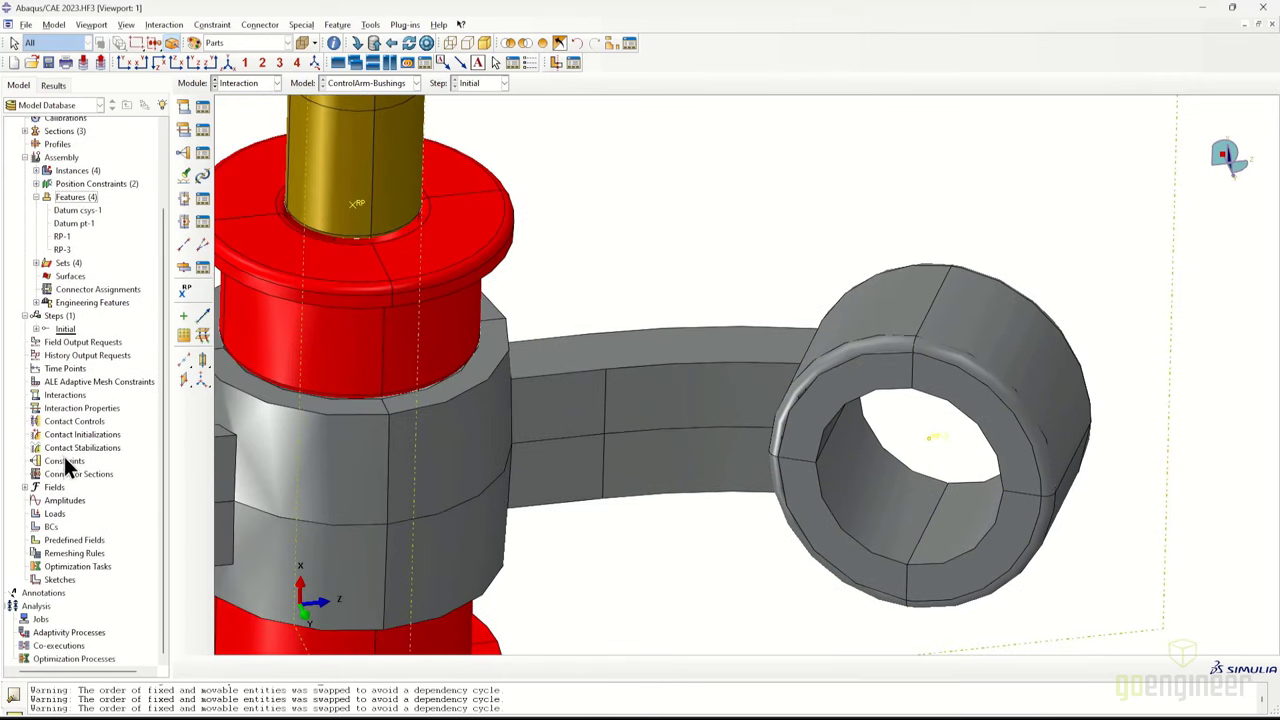
double_click(64, 460)
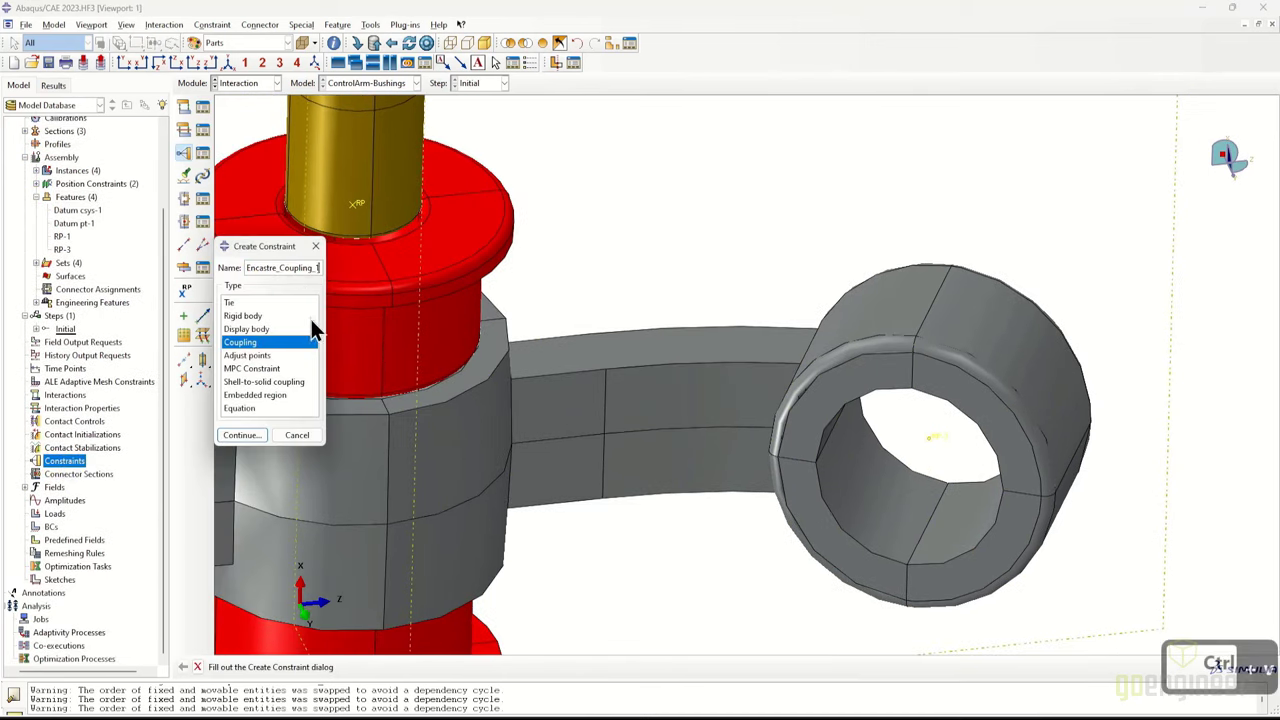
click(242, 435)
click(933, 438)
text(End)
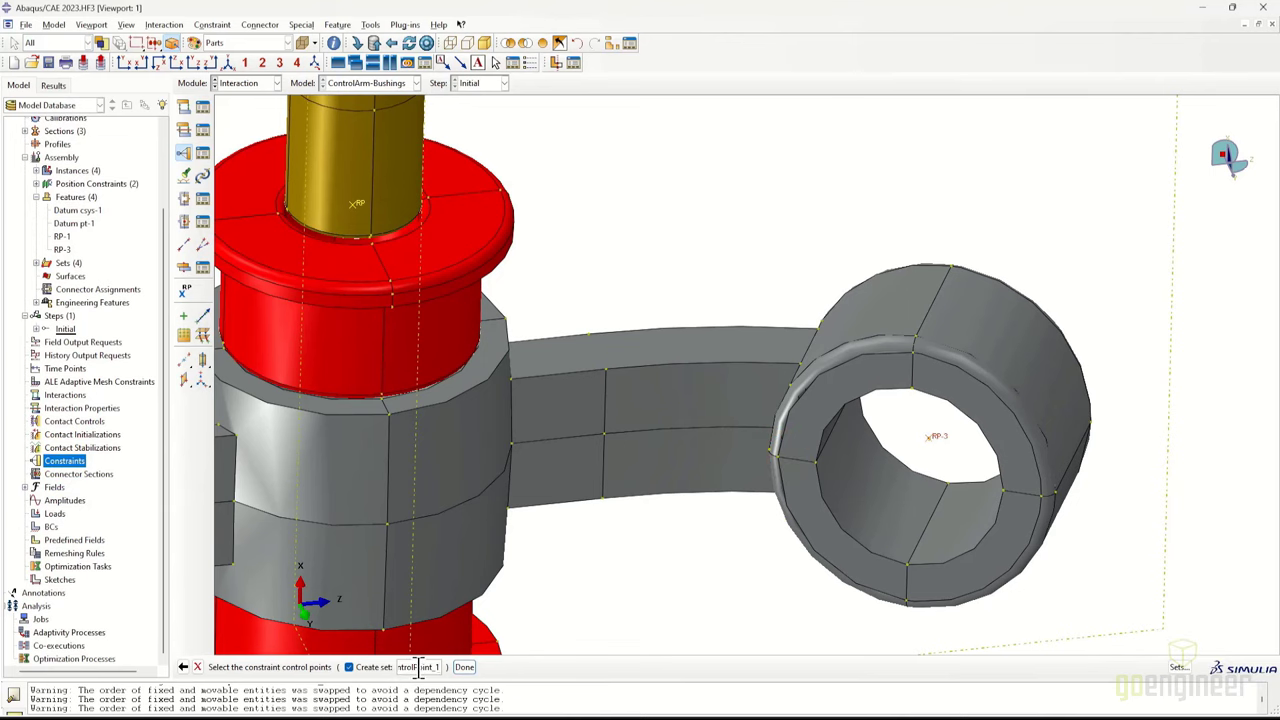
click(464, 667)
Select the ring's inner bore by angle as surface Encastre_Surf_1 and accept kinematic coupling with all degrees of freedom constrained
click(871, 491)
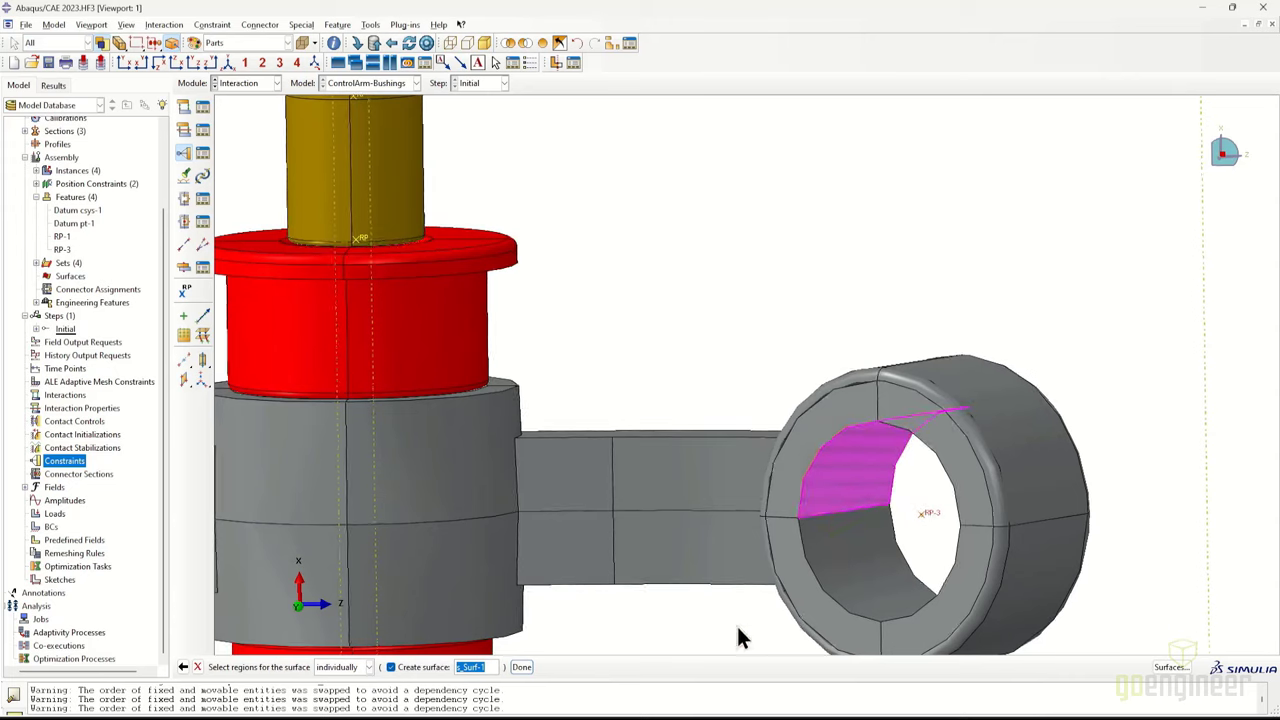
click(366, 668)
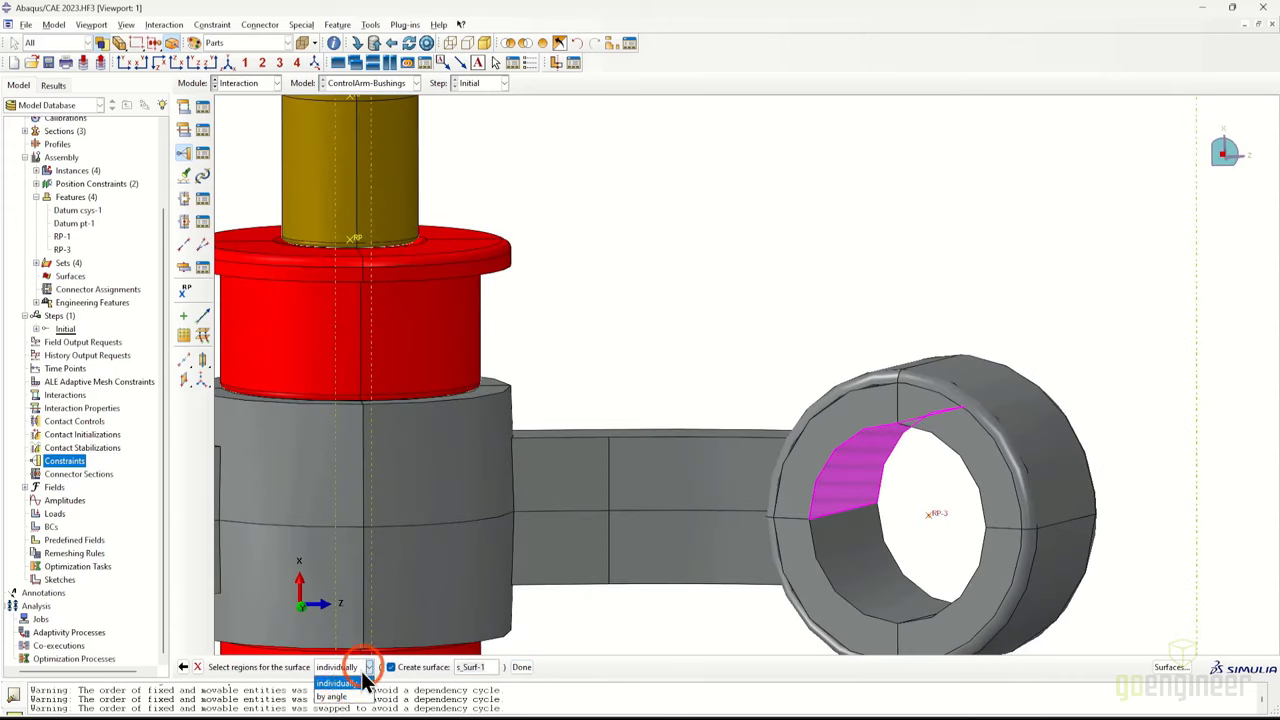
click(336, 696)
click(849, 534)
drag(515, 667, 440, 666)
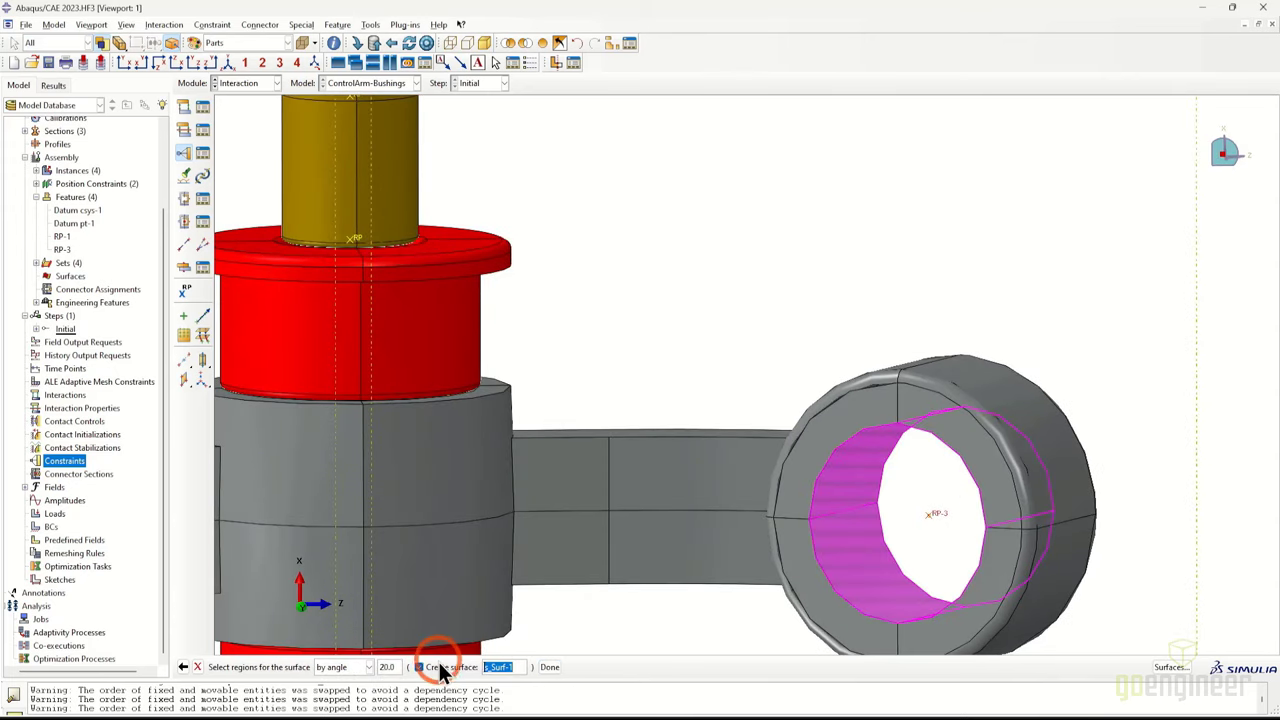
text(castre_Surf_1)
click(549, 667)
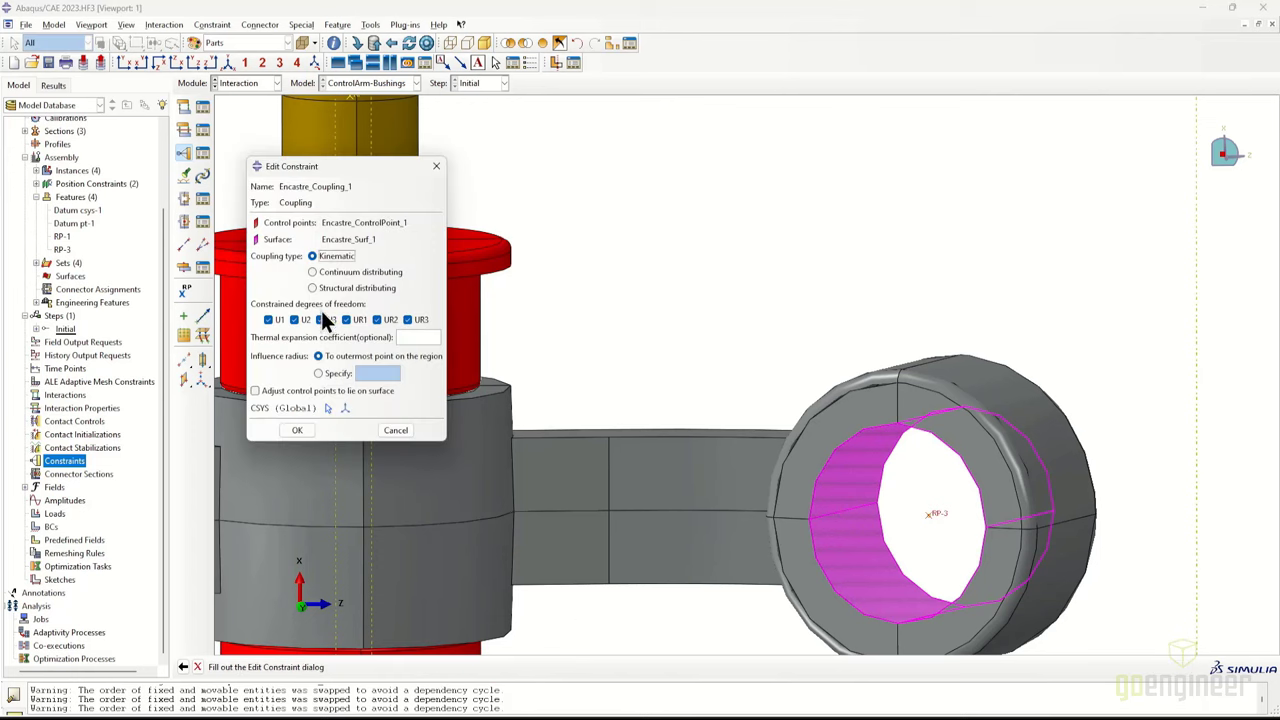
click(297, 430)
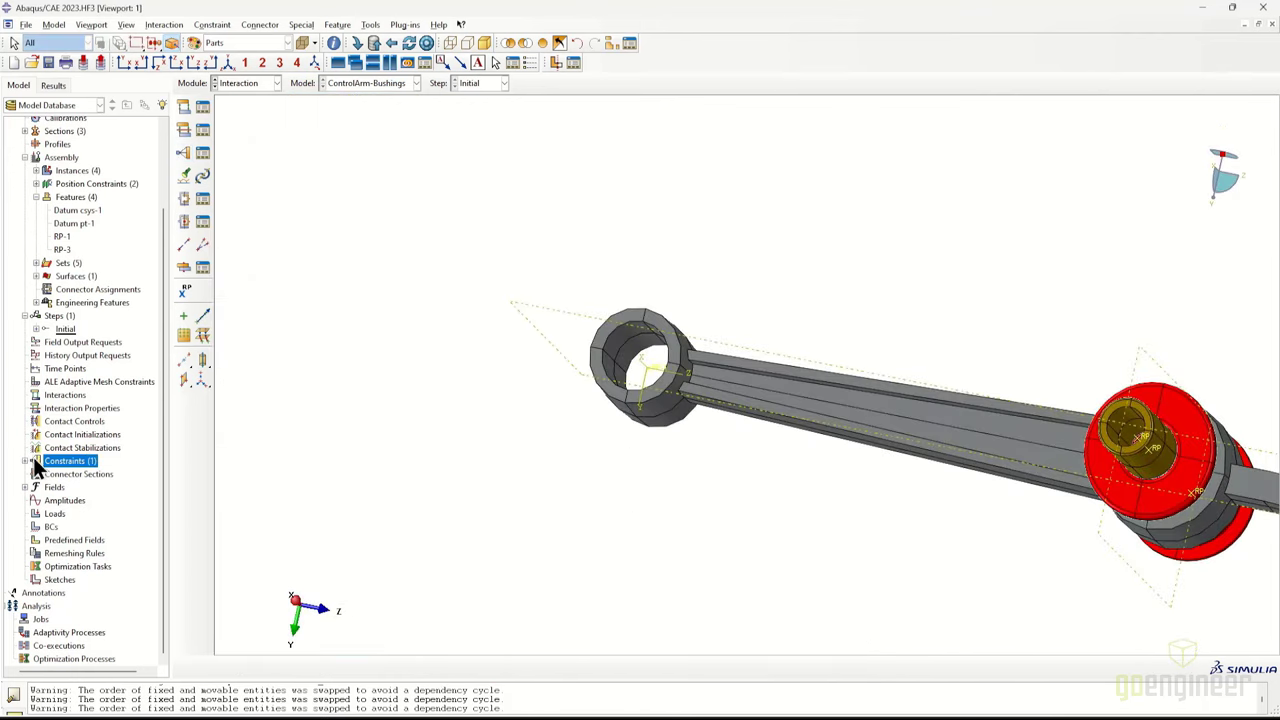
Start a coupling constraint Encastre_Coupling_2 with the opposite ring's reference point as control point, in set Encastre_ControlPoint_2
double_click(35, 462)
text(Encastre)
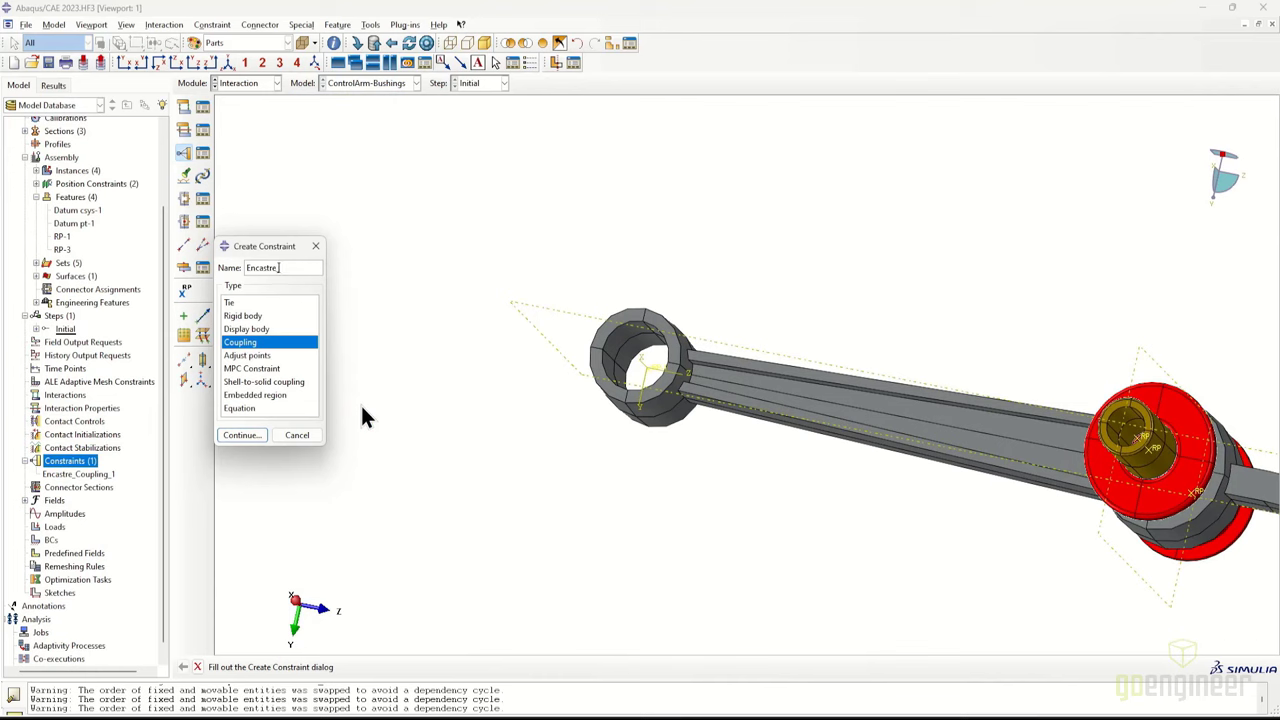
text(_Coupling_2)
click(242, 434)
scroll(622, 337, up, 3)
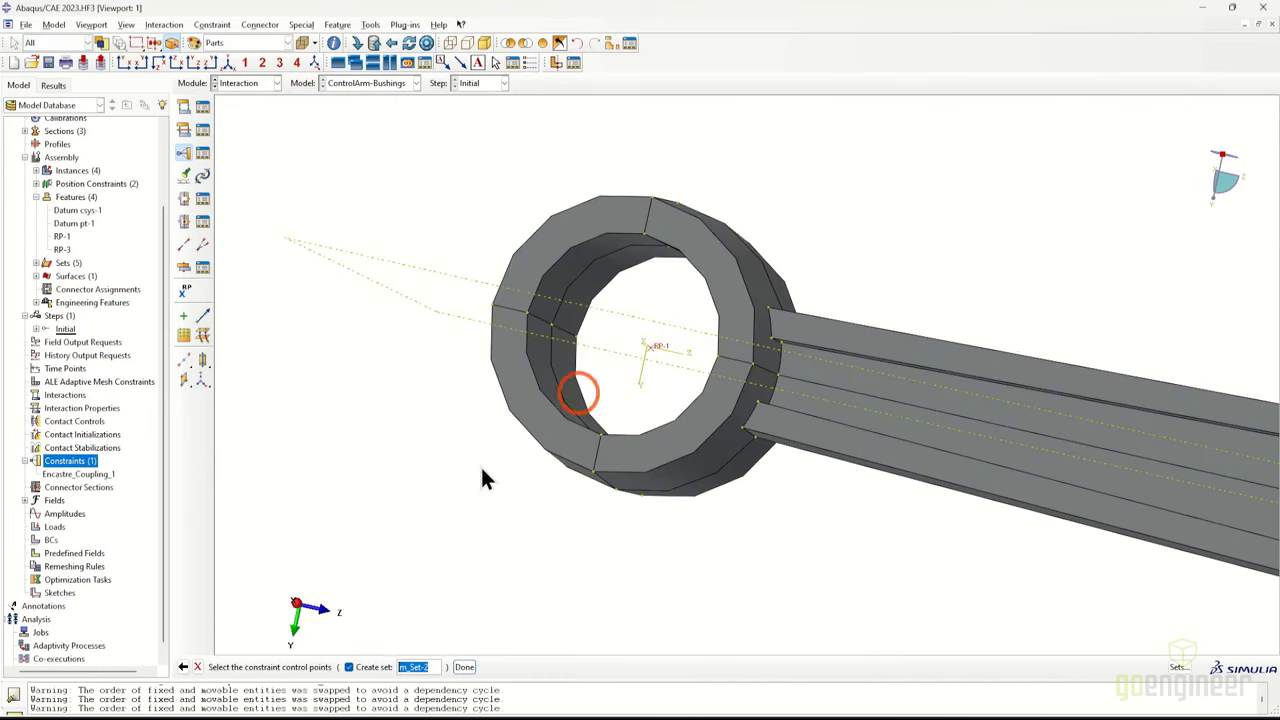
click(465, 667)
Select the opposite ring's inner bore by angle as surface Encastre_Surf_2 and accept the kinematic coupling with all degrees of freedom
click(349, 667)
ctrl+alt+drag(508, 446, 530, 446)
click(586, 292)
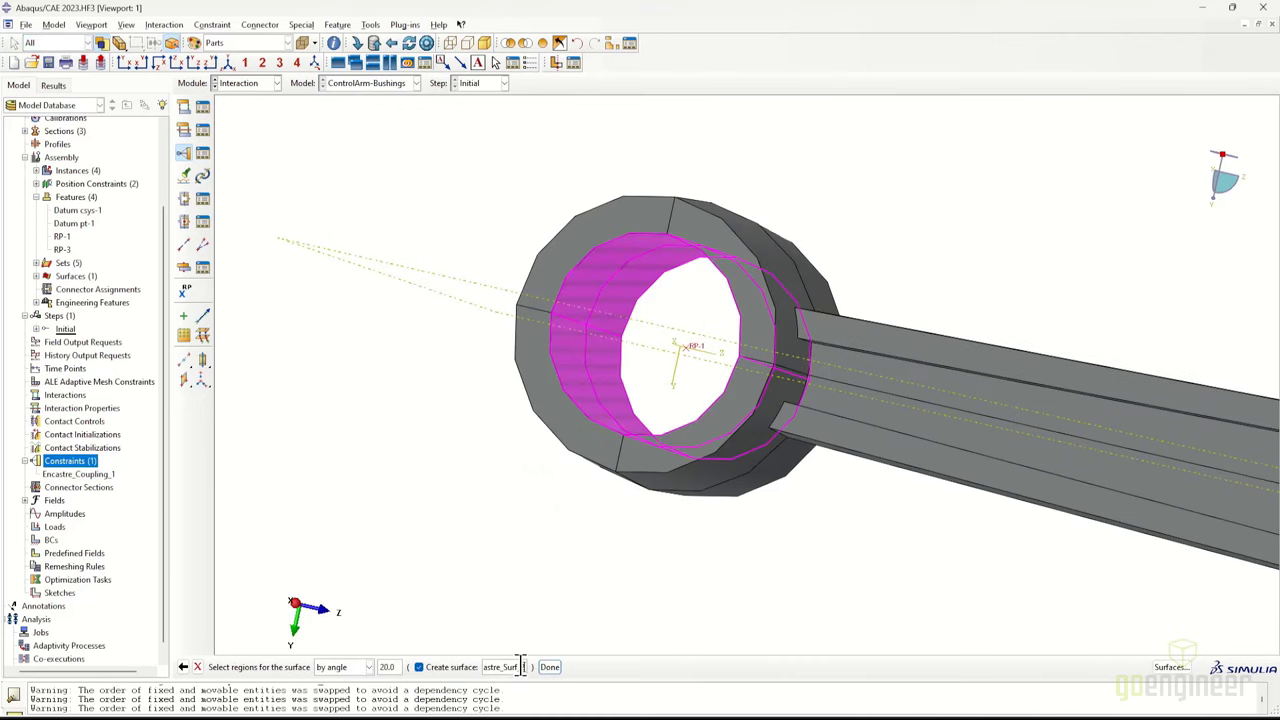
middle_click(482, 508)
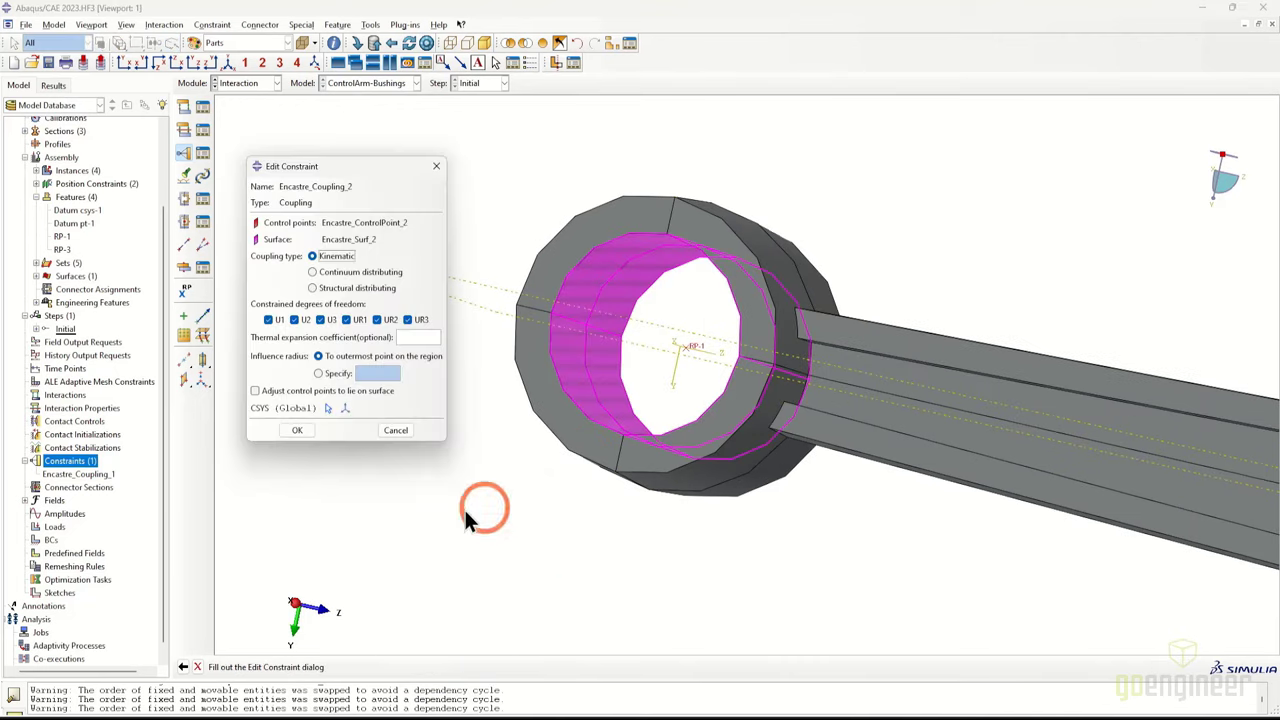
click(305, 432)
Remove the brass fitting's cells from the display to expose the upper bushing
ctrl+alt+drag(690, 425, 988, 472)
scroll(800, 465, down, 5)
scroll(990, 483, up, 5)
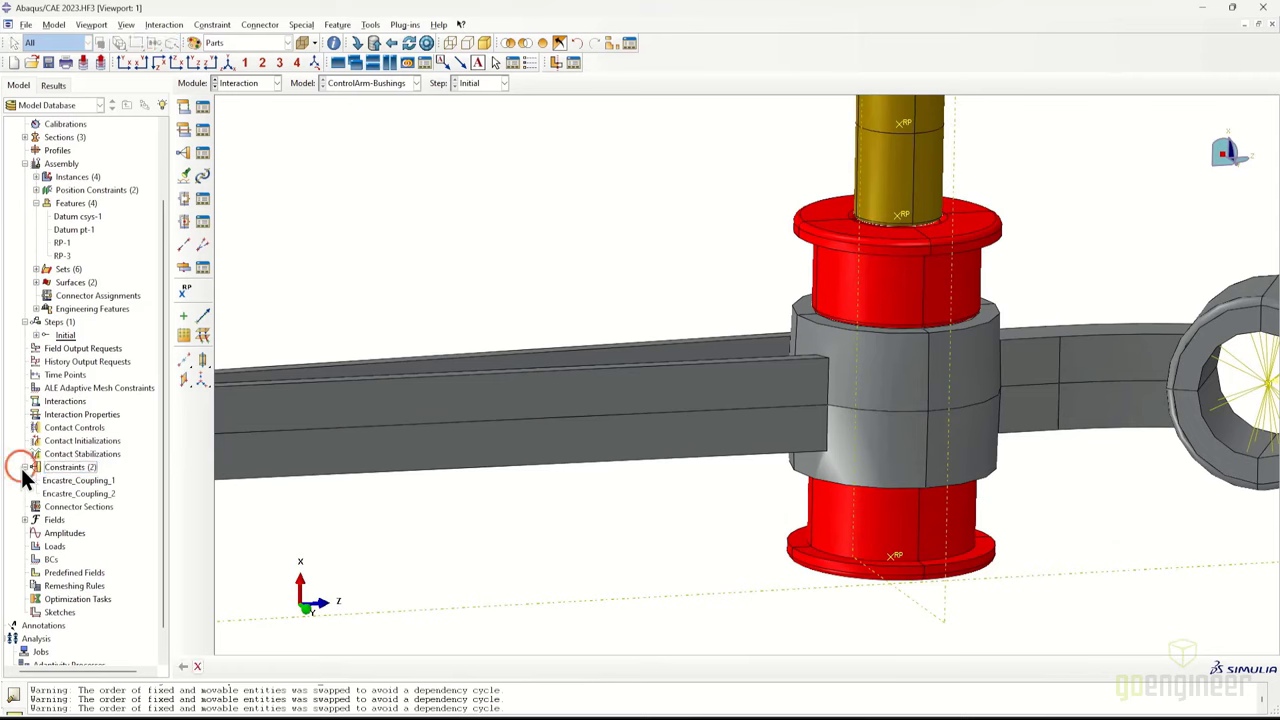
ctrl+alt+drag(815, 298, 896, 340)
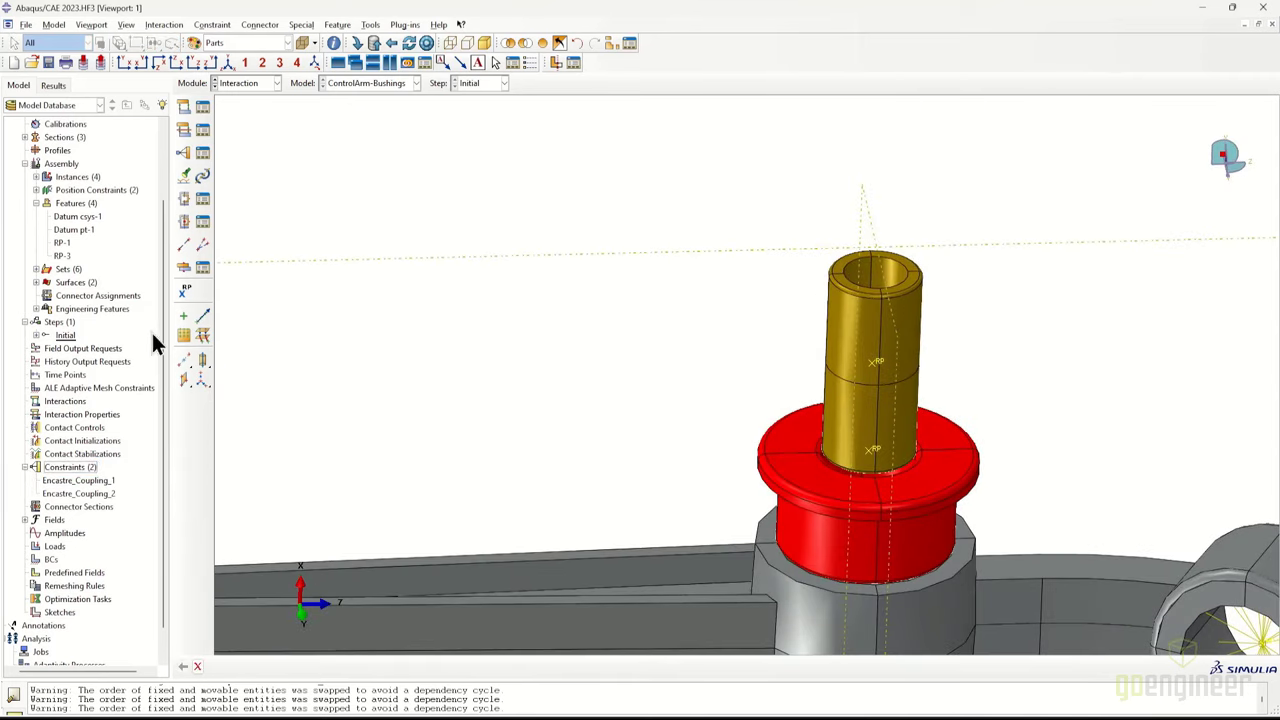
scroll(22, 459, down, 1)
click(25, 461)
click(402, 174)
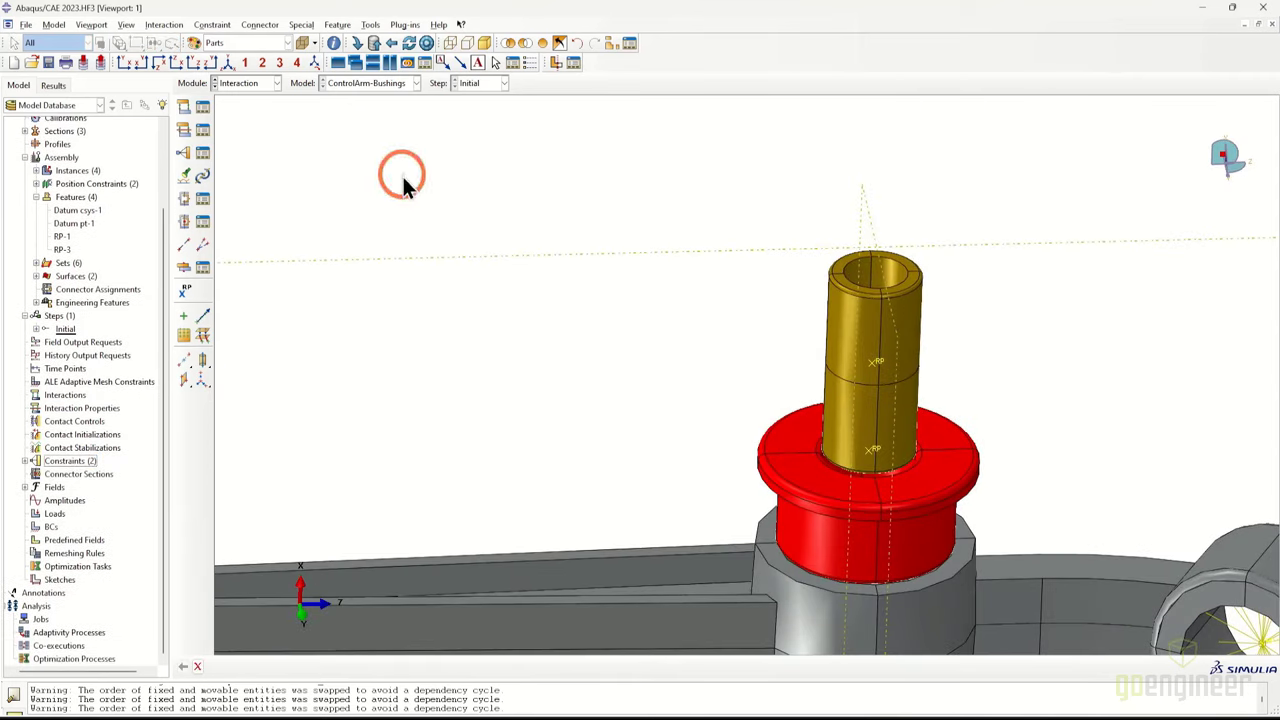
click(530, 45)
click(330, 667)
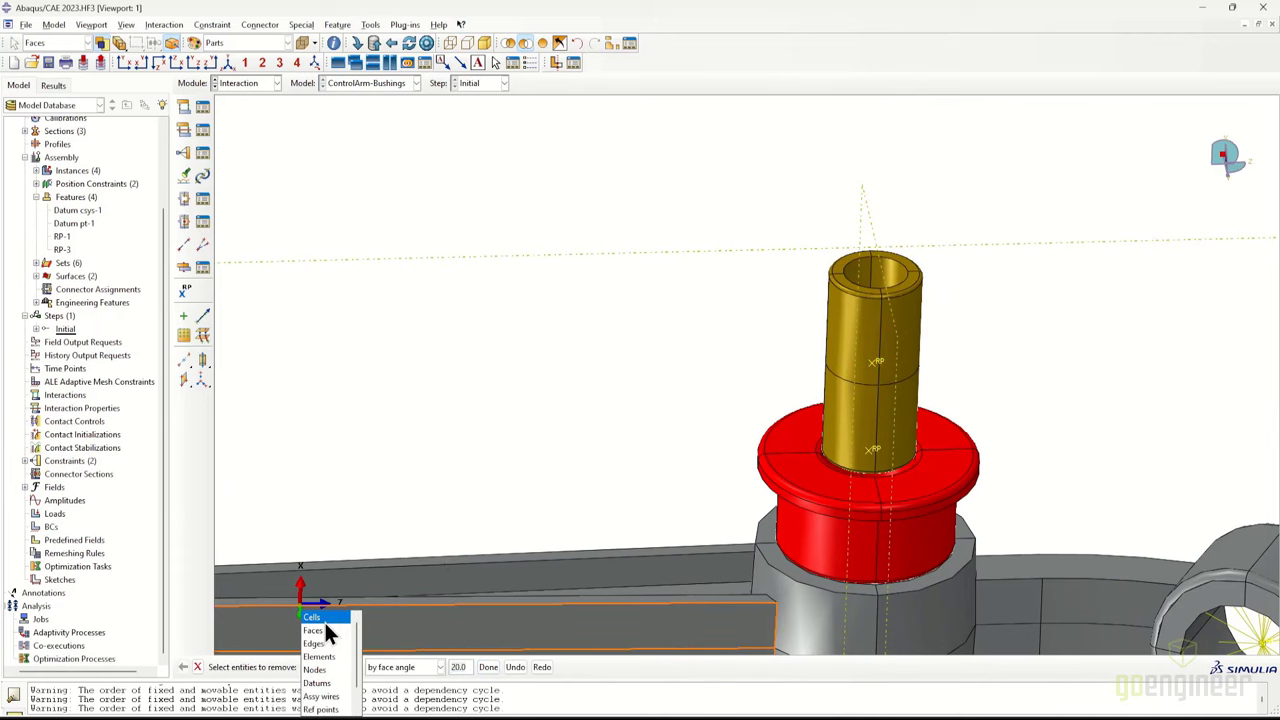
click(325, 619)
drag(709, 217, 840, 300)
shift+drag(780, 390, 975, 421)
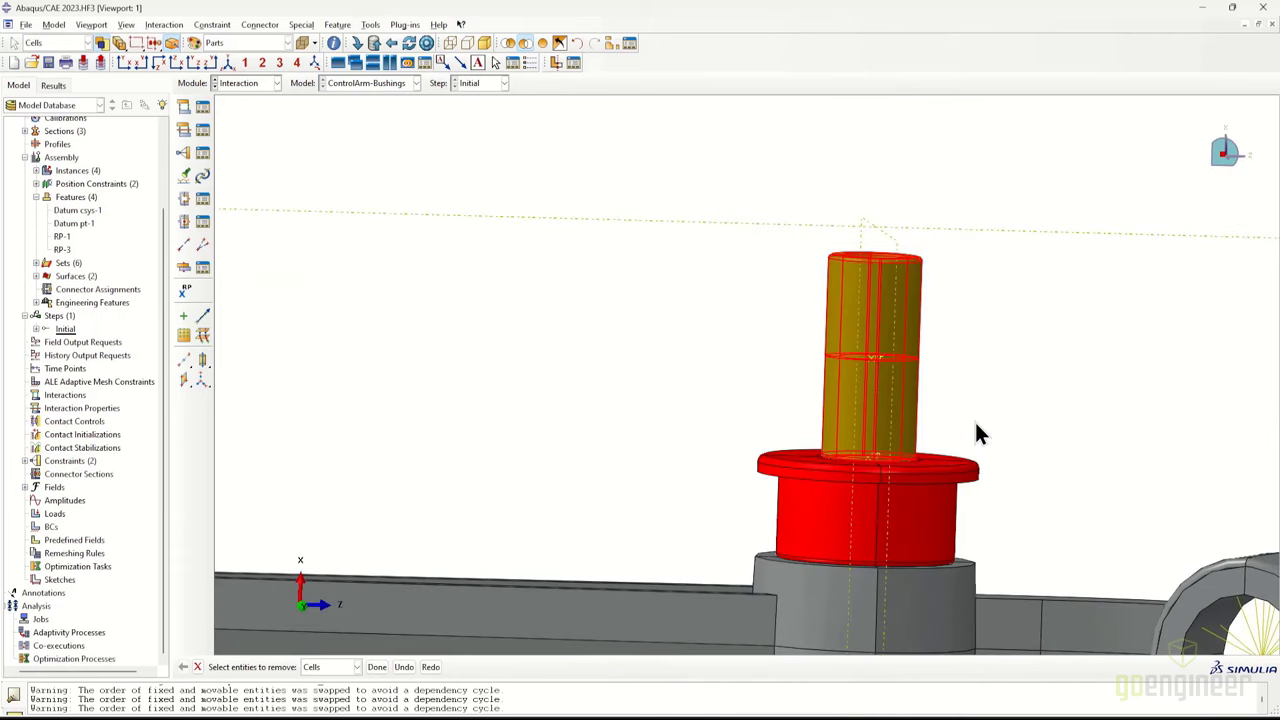
click(377, 667)
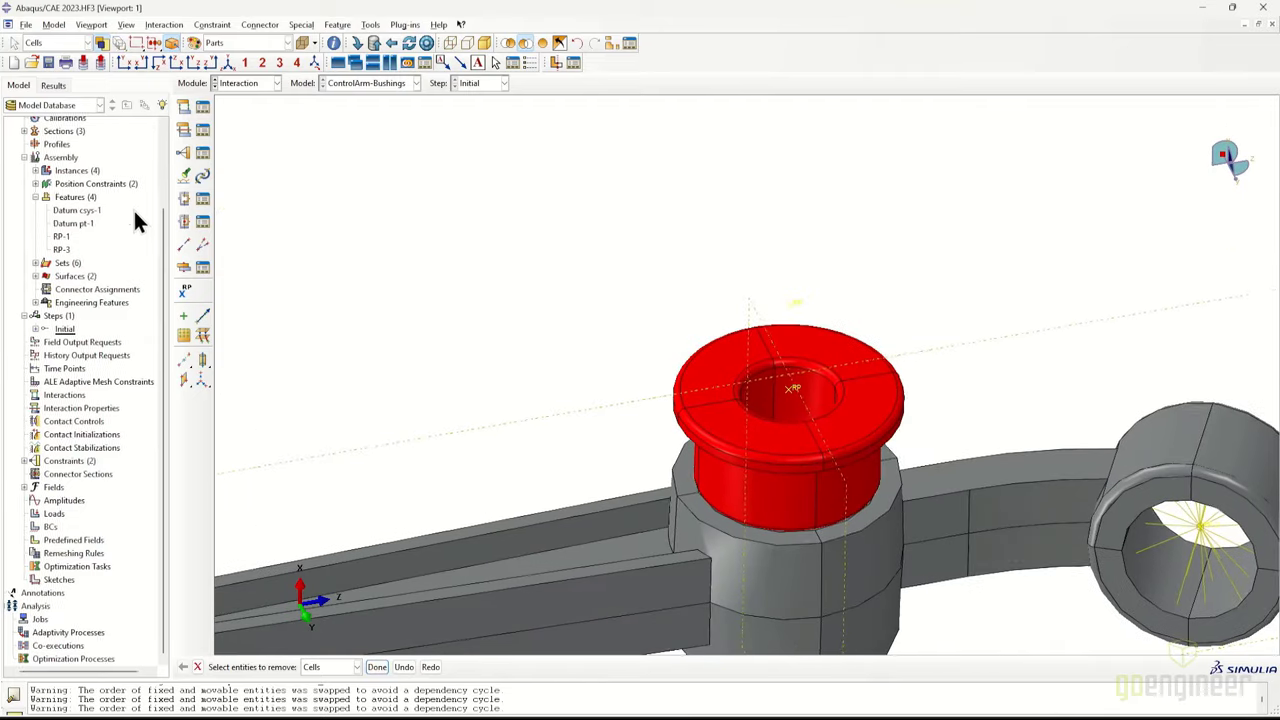
Collapse the assembly in the model tree and switch the working context to the Bushing_Default part
click(24, 158)
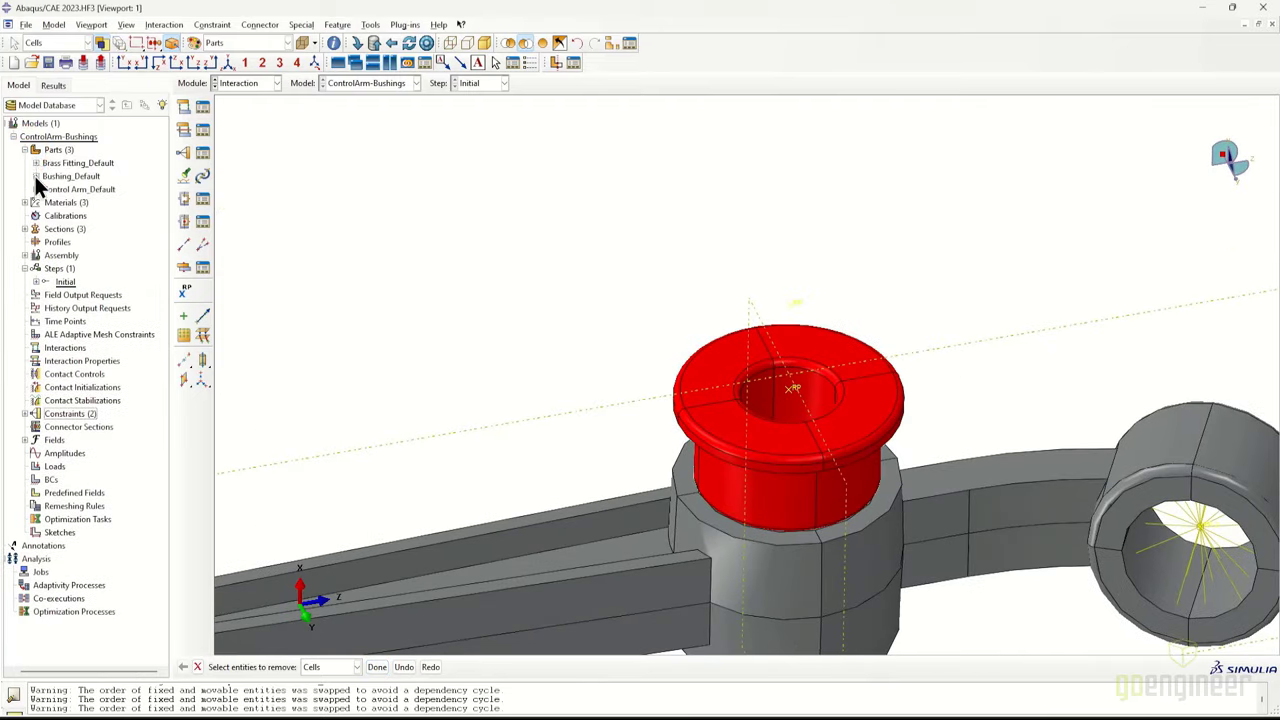
click(36, 176)
right_click(75, 175)
click(95, 194)
click(617, 251)
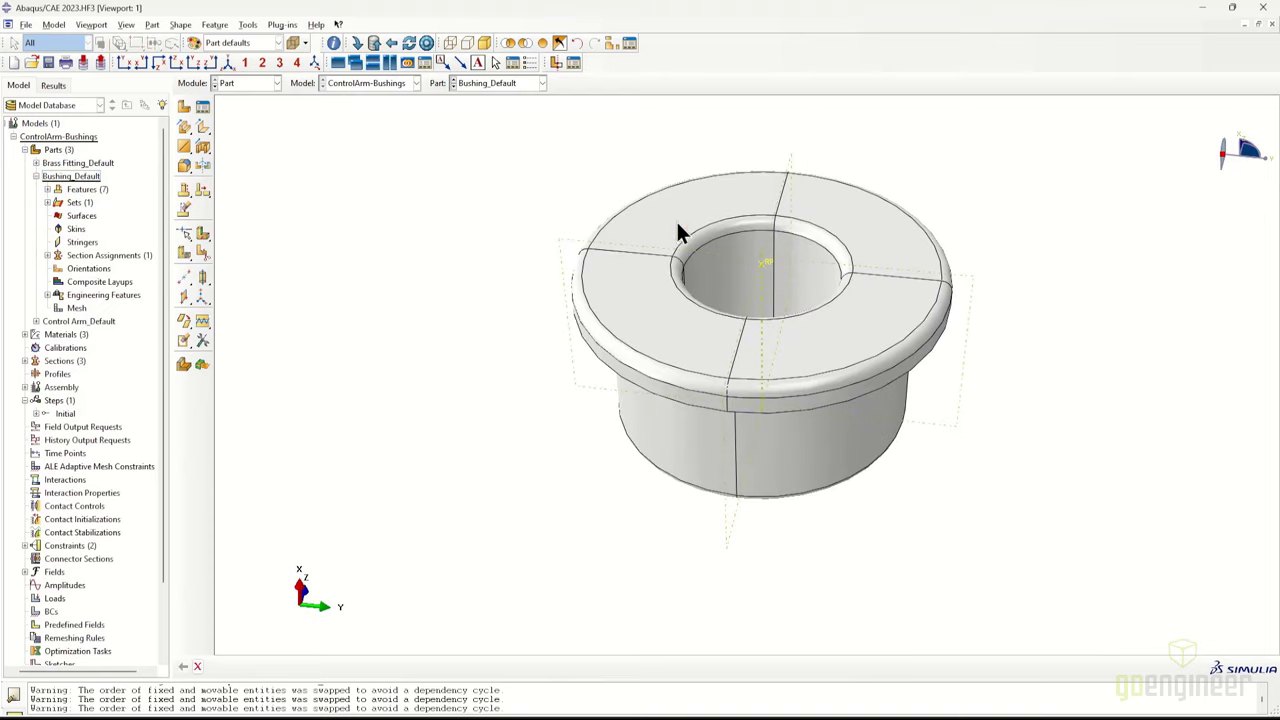
Create a geometry surface named Bushing_Surf from the four top faces of the bushing's flange, picked individually
click(248, 24)
click(257, 84)
mouse_move(262, 95)
click(356, 109)
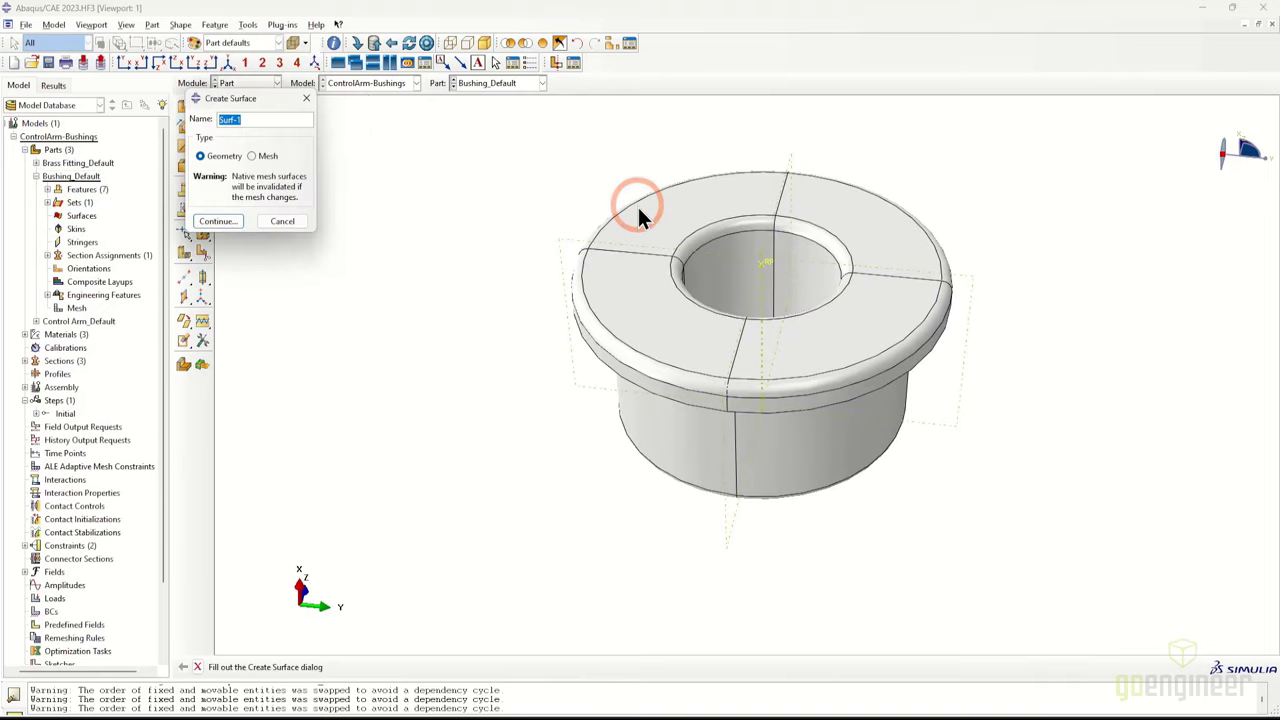
key(Return)
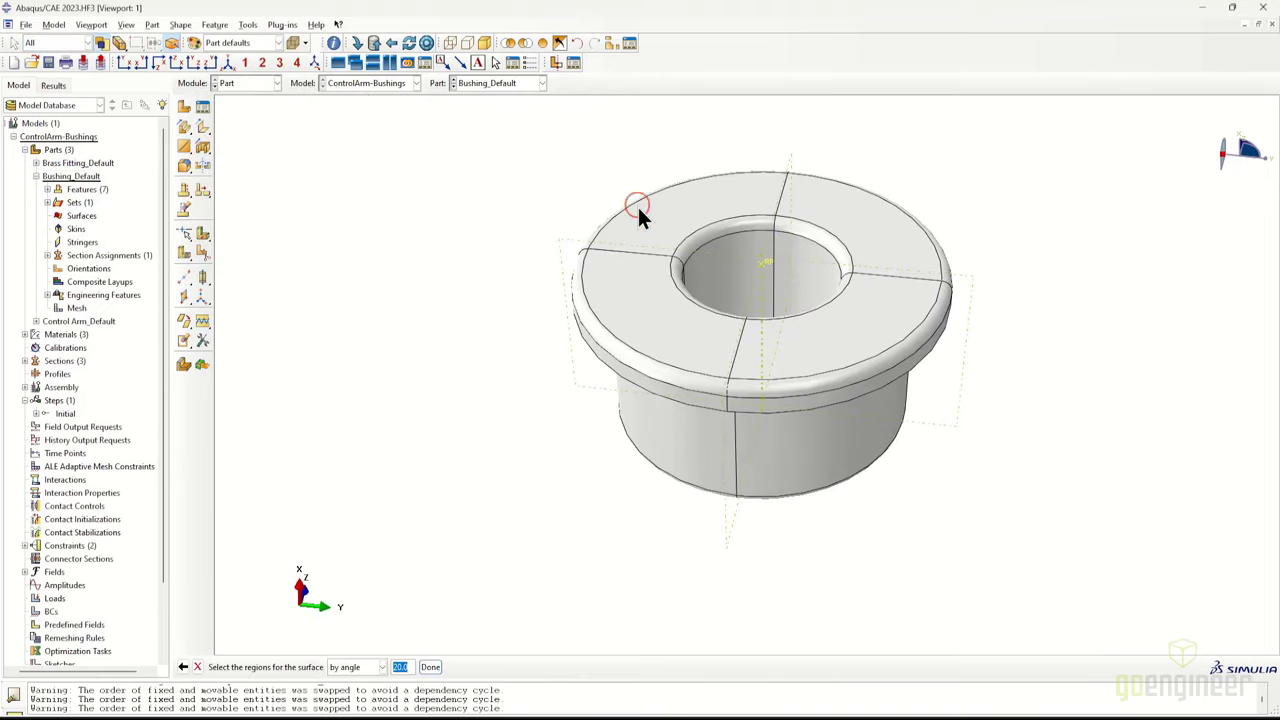
click(636, 283)
shift+click(801, 333)
shift+click(816, 214)
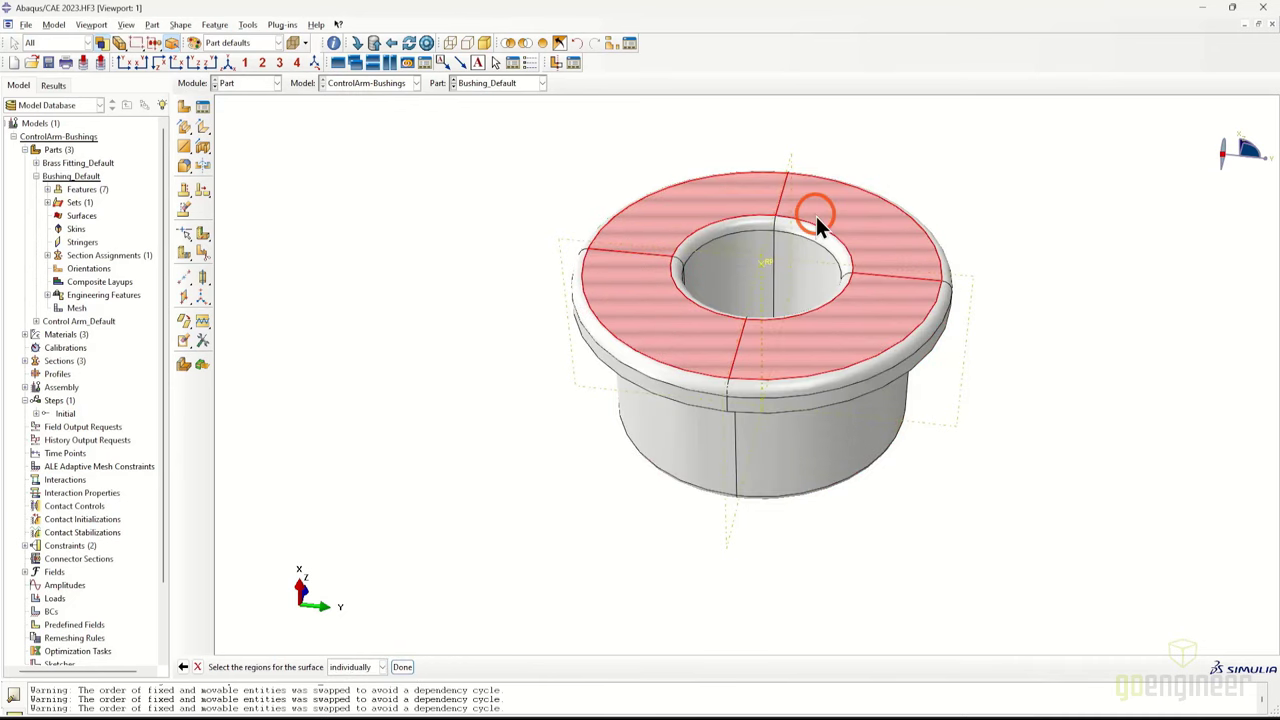
middle_click(880, 398)
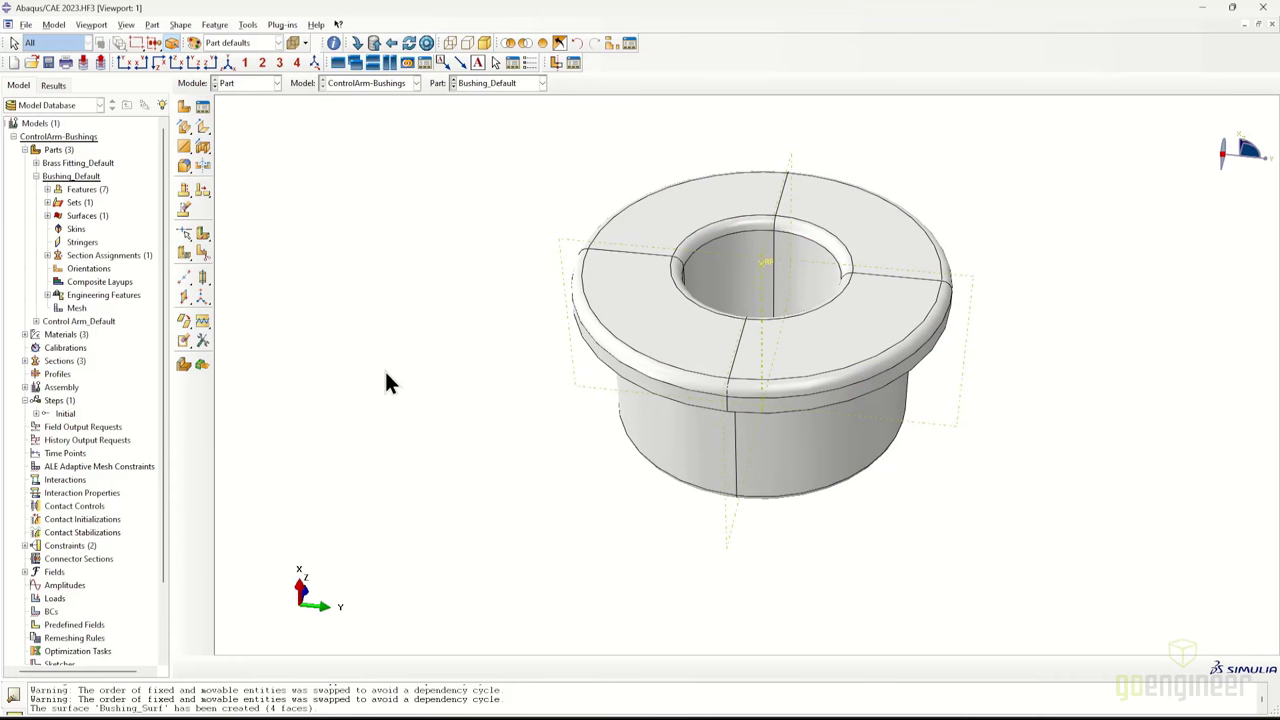
Return to the assembly and start a coupling constraint named Bushing_Top_Coupling
click(36, 176)
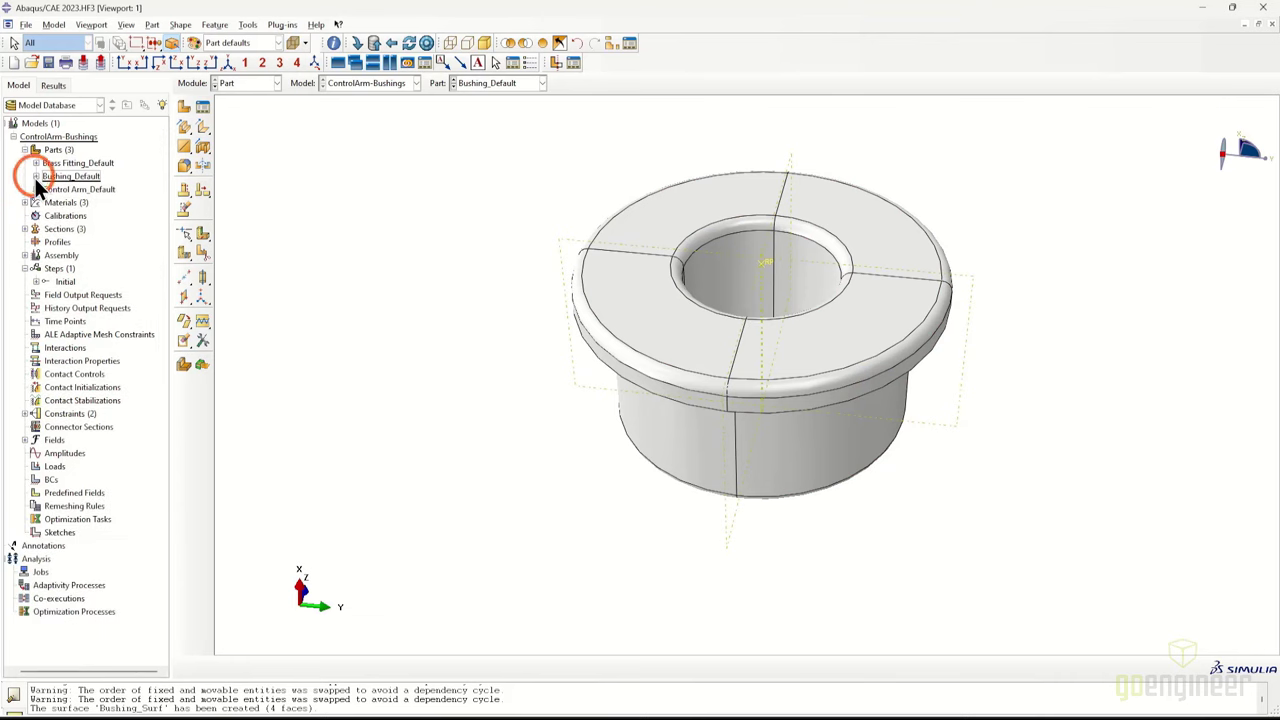
click(64, 256)
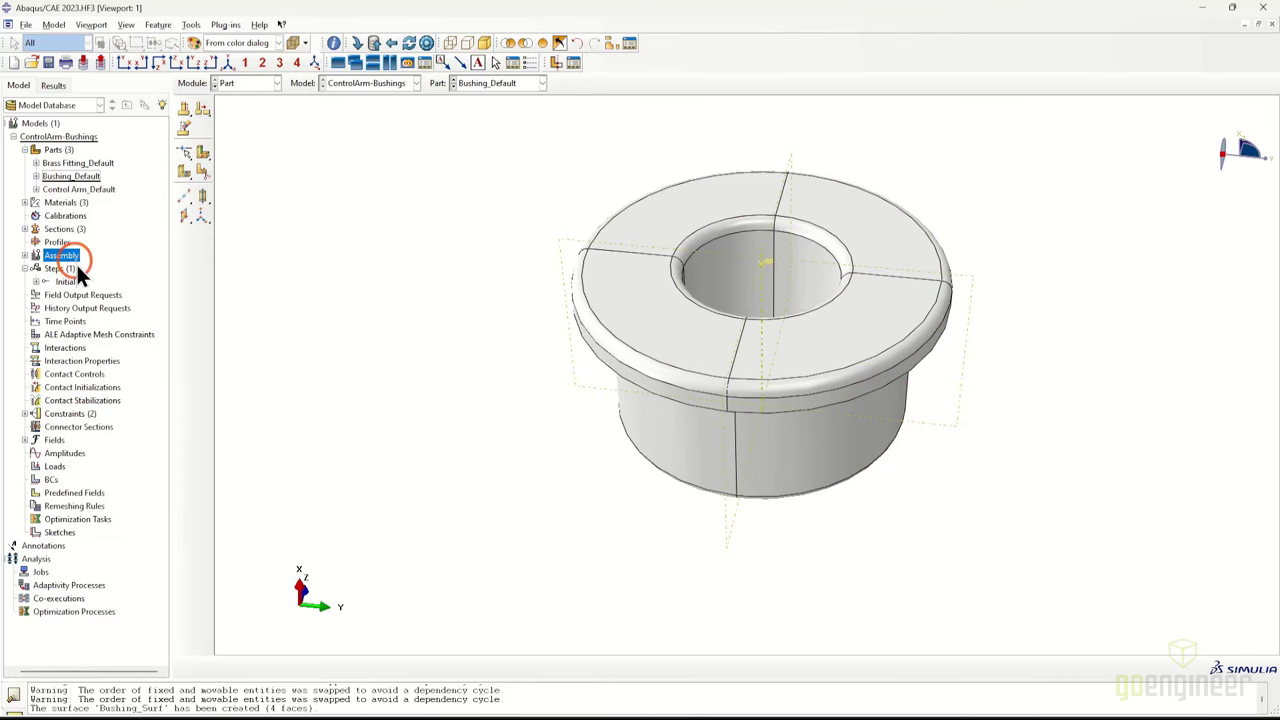
click(278, 24)
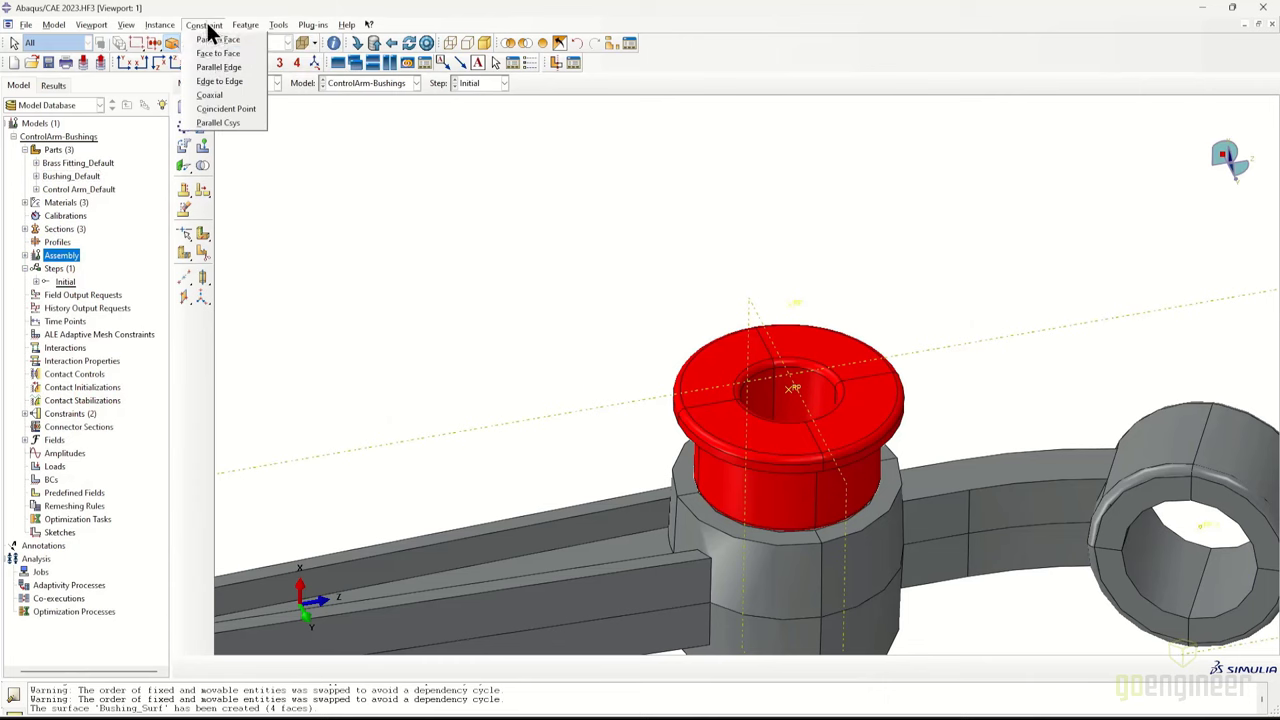
click(51, 408)
double_click(51, 410)
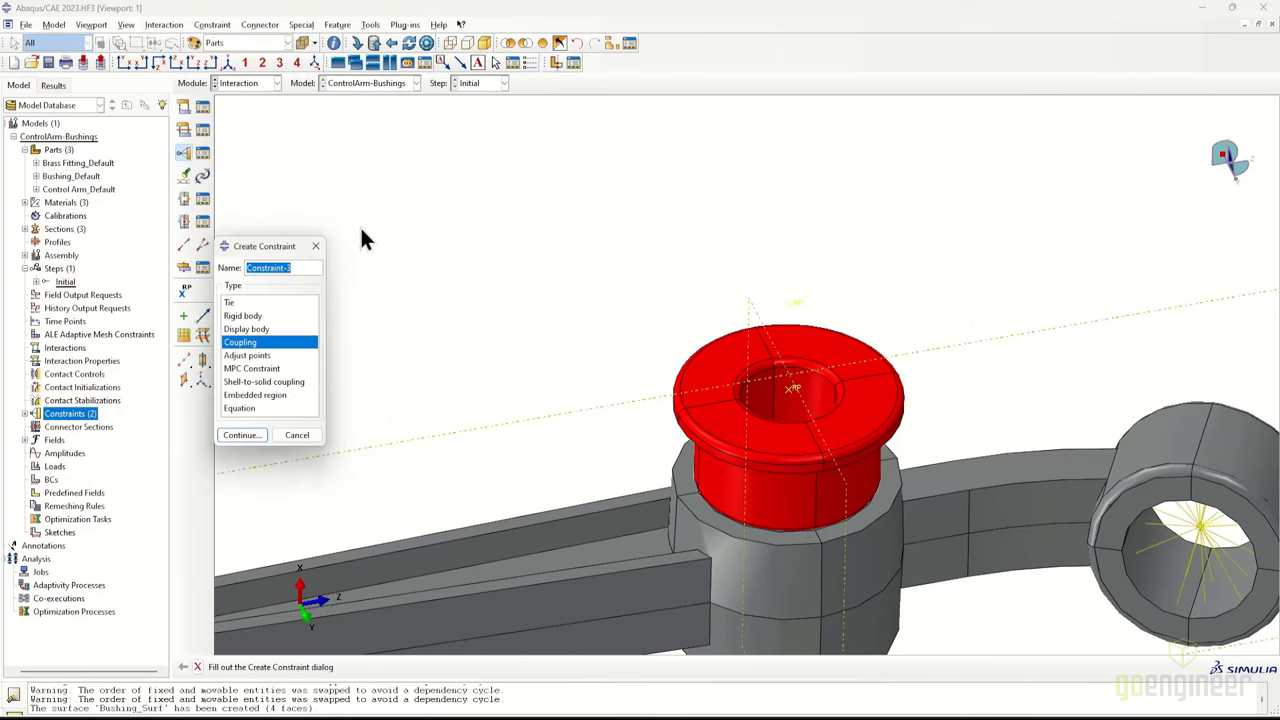
text(Bushing_Top_Coupling)
click(264, 432)
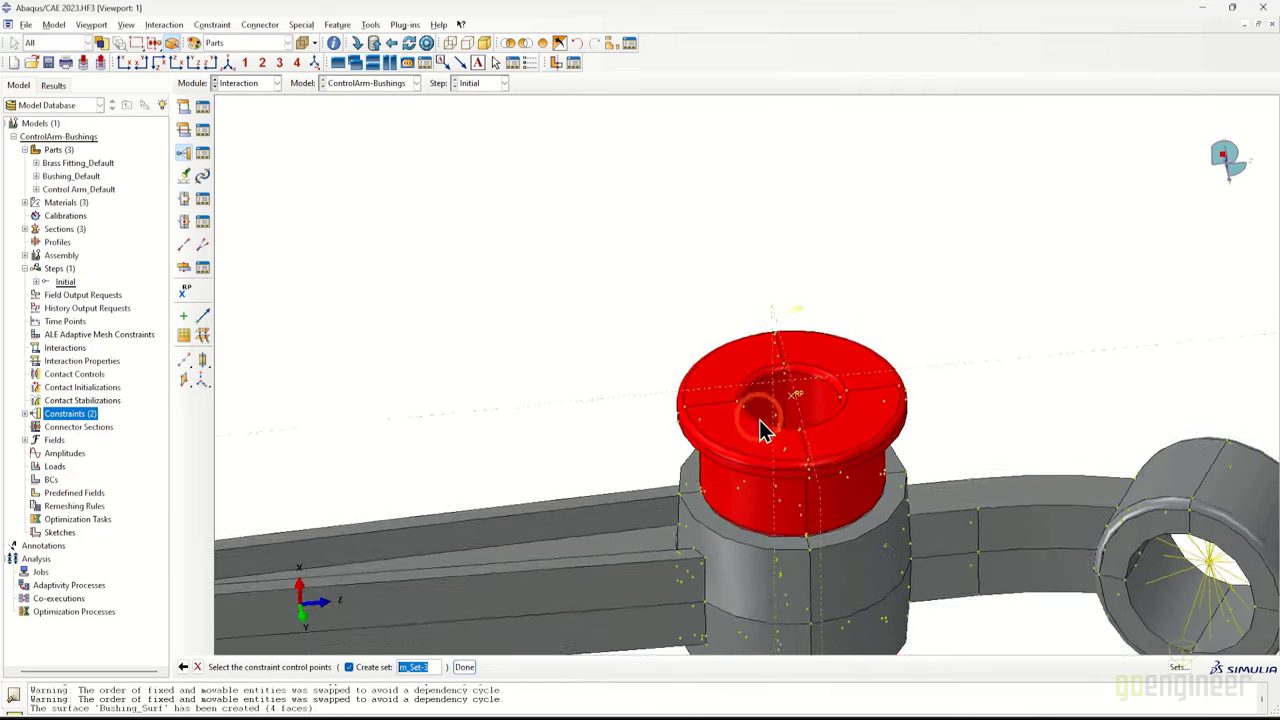
Assign the upper bushing's reference point as the control point in a named set and choose a surface as the coupling region
ctrl+alt+drag(760, 426, 781, 414)
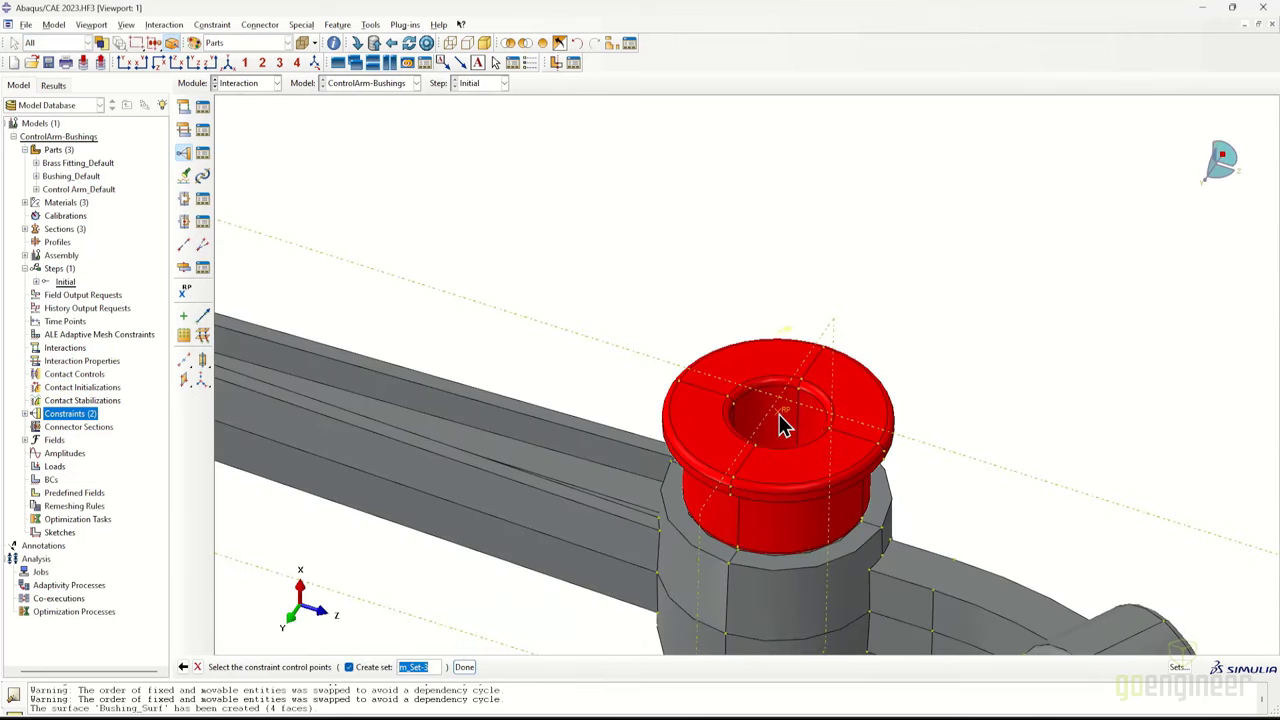
drag(428, 667, 370, 667)
text(To)
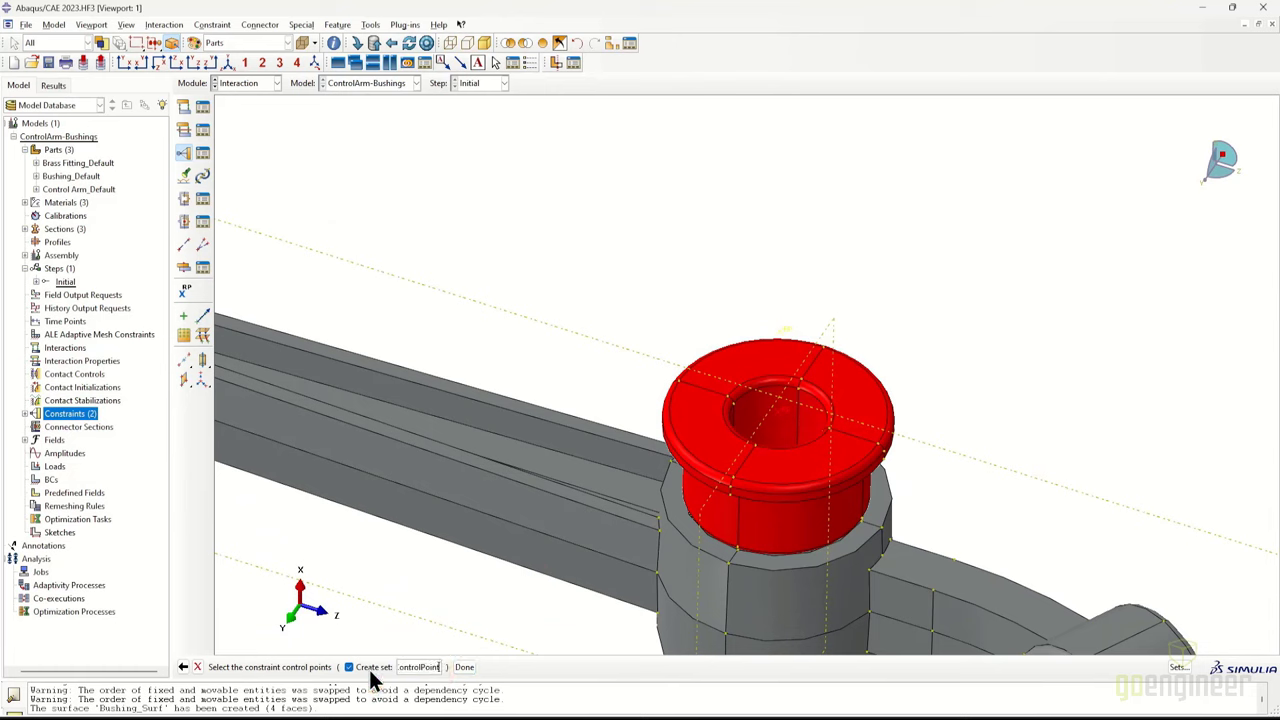
click(463, 667)
click(334, 667)
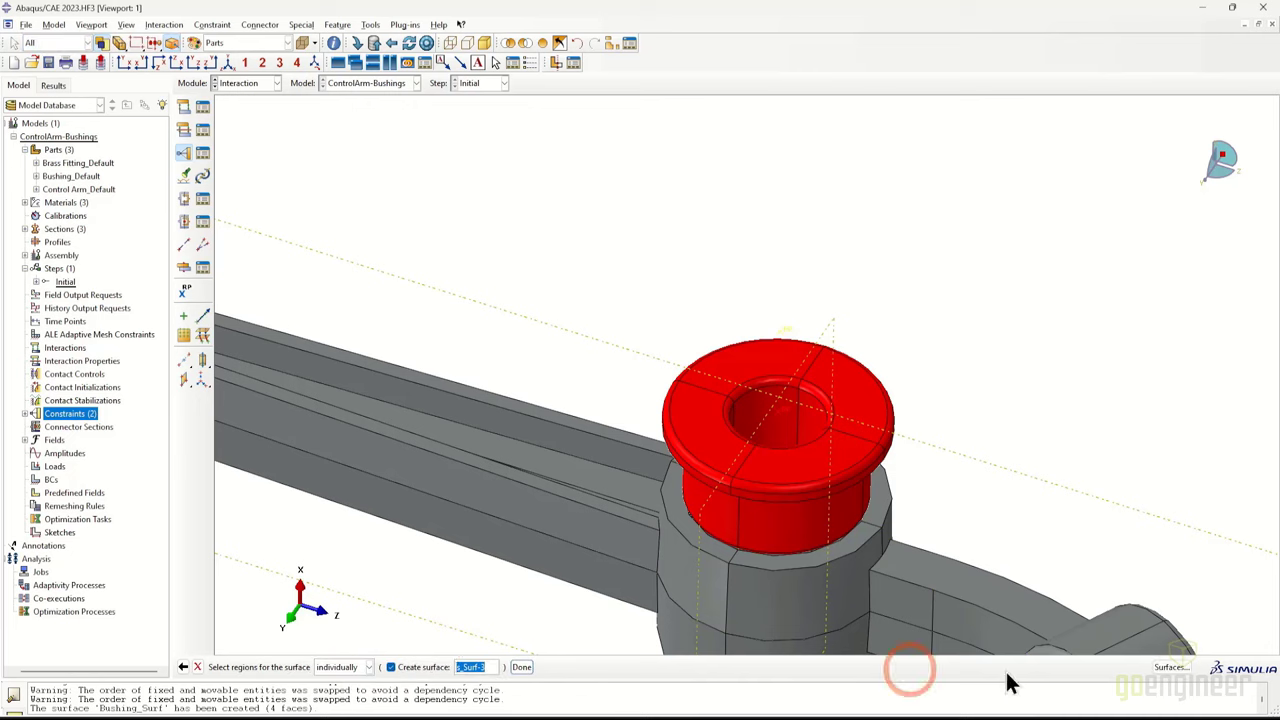
Complete the top bushing coupling with surface Bushing-1_Default.Bushing_Surf and the continuum distributing coupling type
click(1163, 667)
click(238, 270)
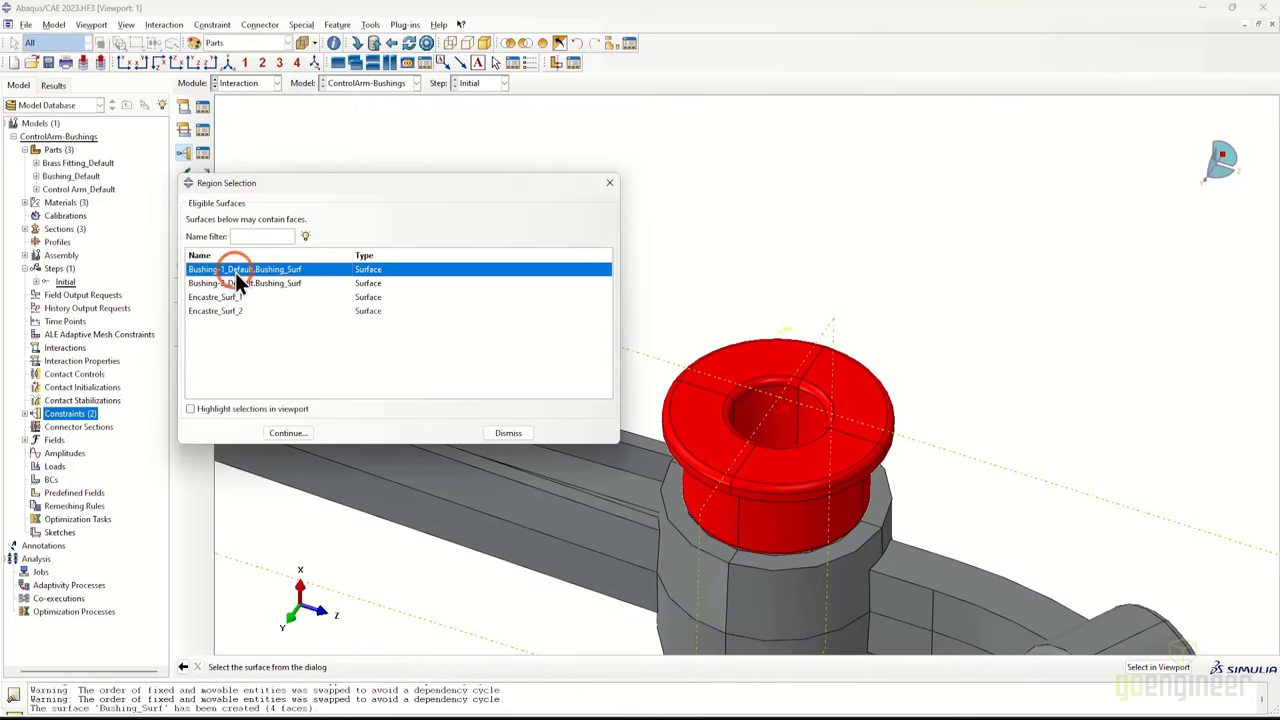
click(288, 433)
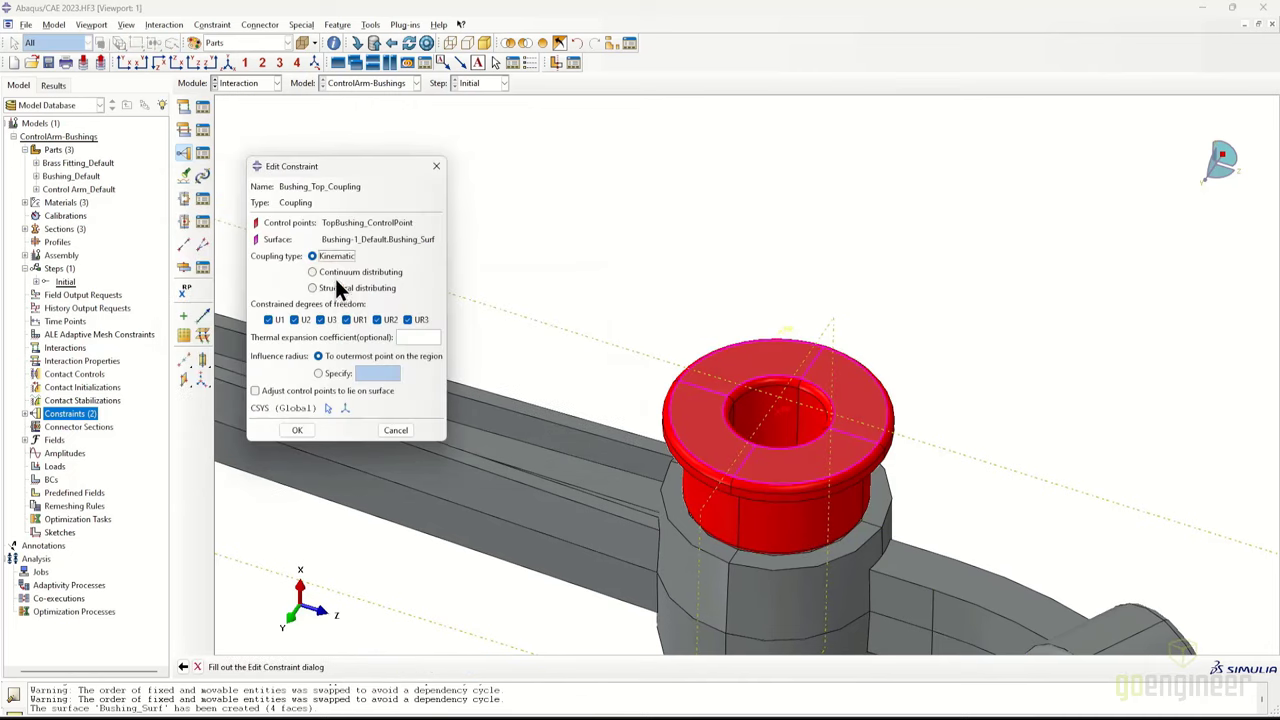
click(335, 272)
click(298, 429)
Start a new coupling constraint named Bushing_Bot_Coupling
scroll(785, 460, down, 3)
ctrl+alt+drag(785, 460, 556, 518)
double_click(58, 413)
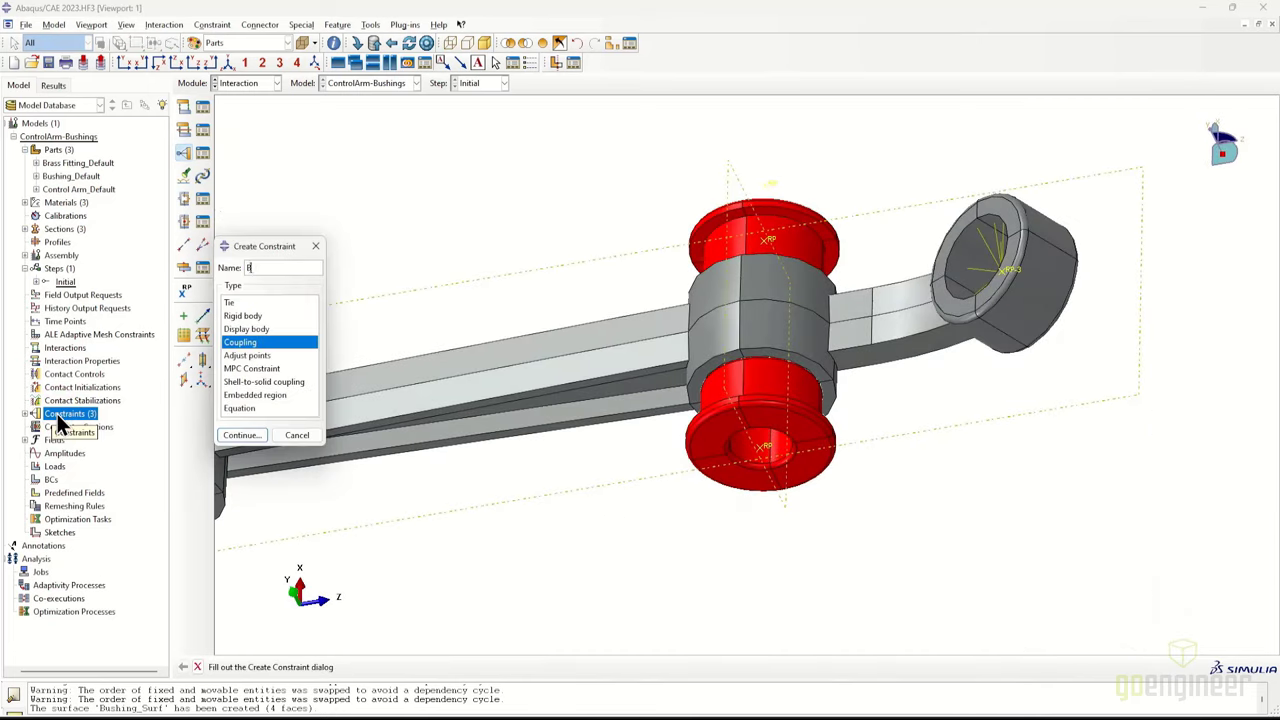
text(BotBushing_Coupling)
click(24, 413)
key(ctrl+a)
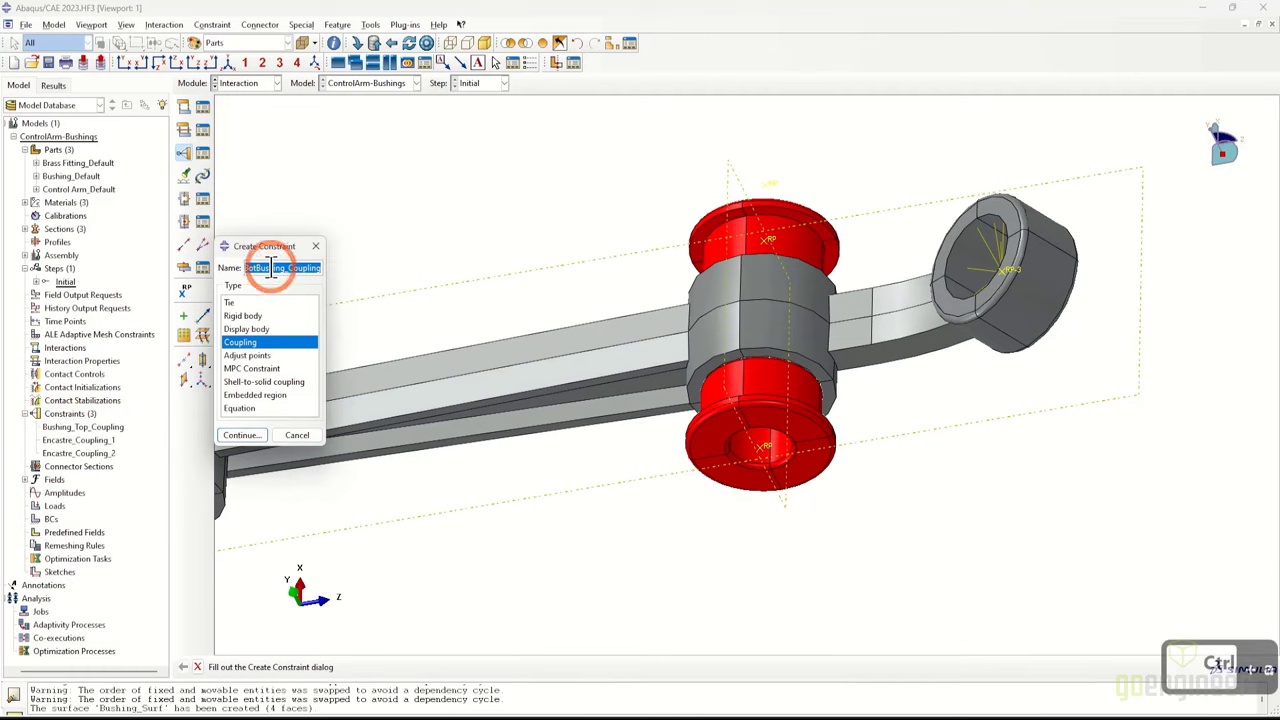
text(Bush)
text(ing_Bot_Co)
click(228, 434)
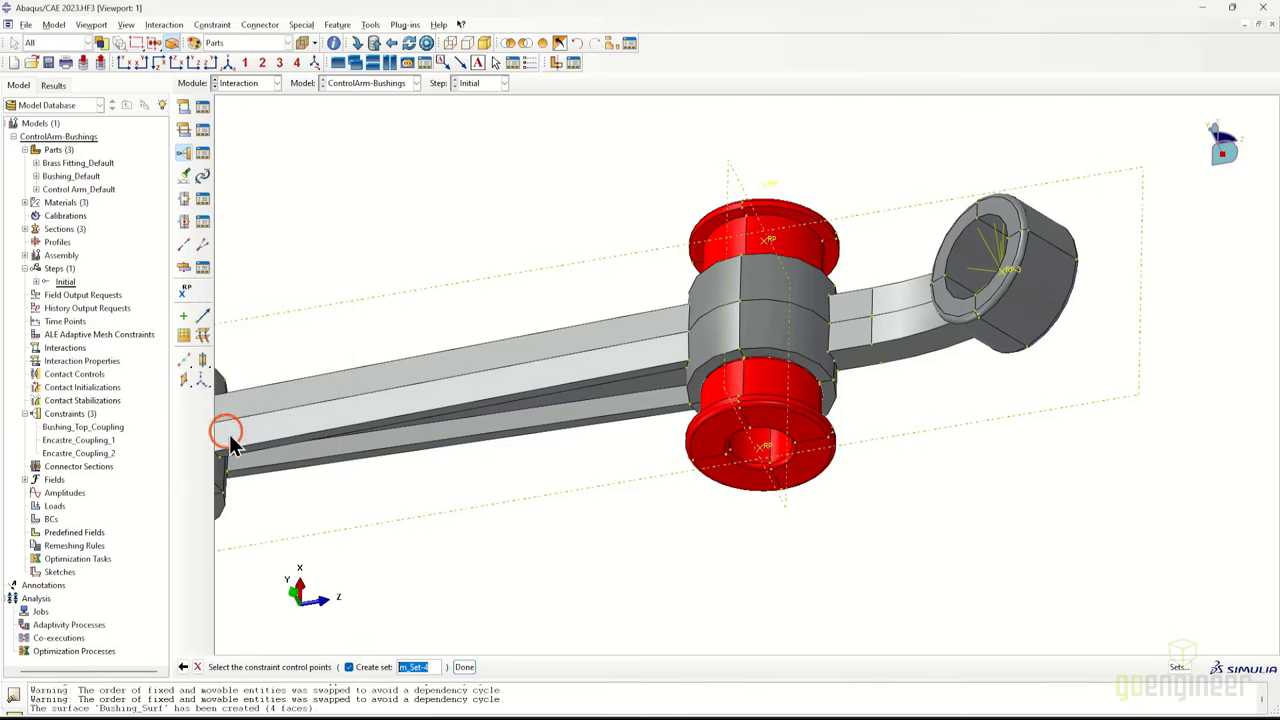
Assign the lower bushing's reference point as the control point, saved as a set named BotBushing_ControlPoint
triple_click(427, 664)
text(Bo)
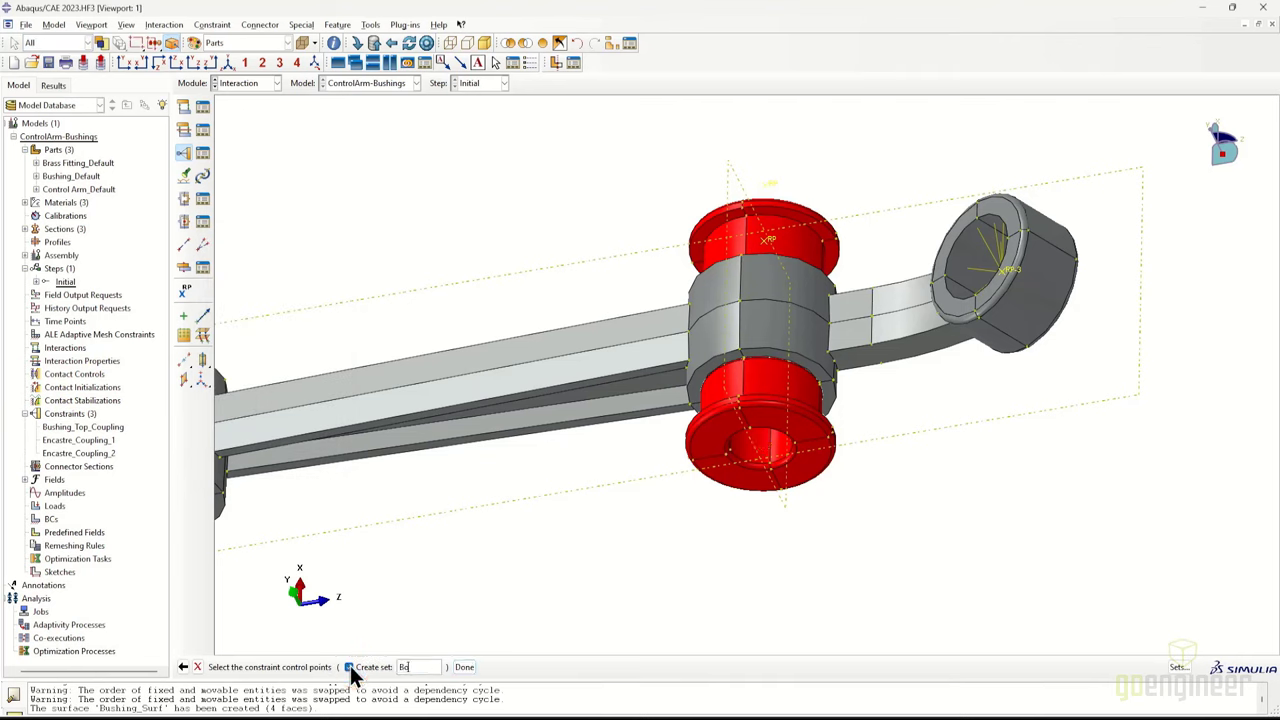
text(shing_ControlPoint)
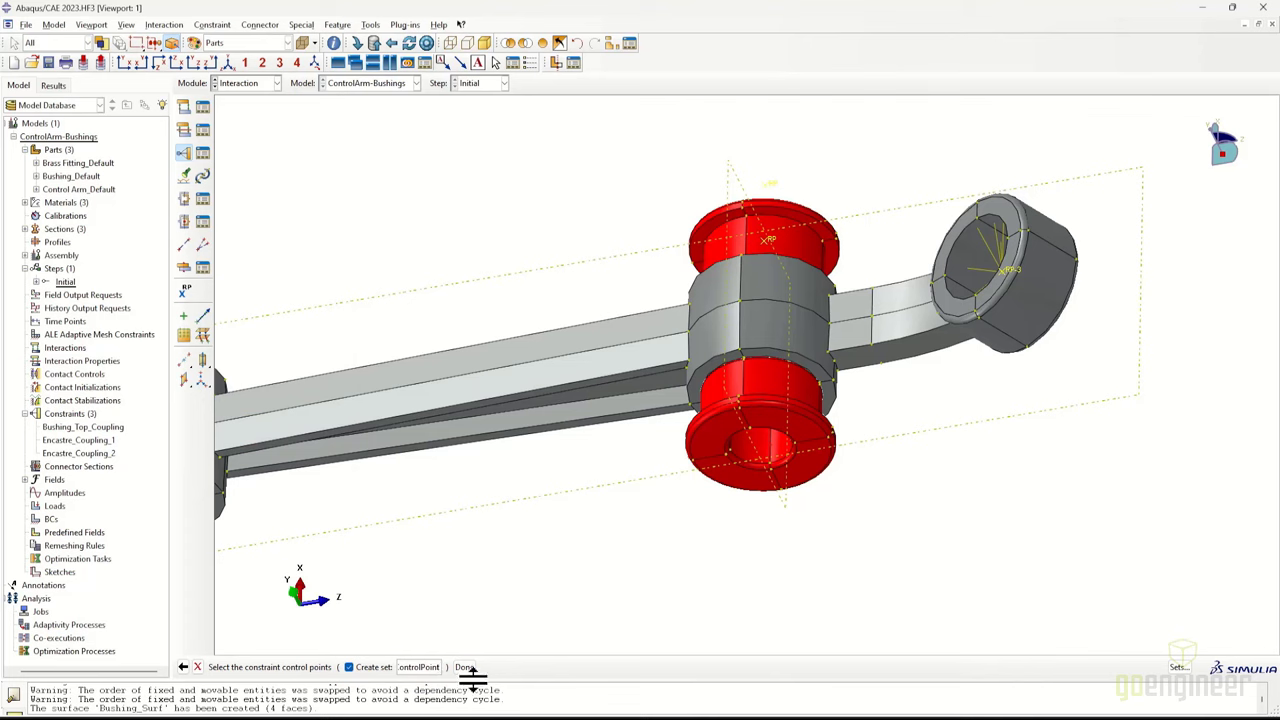
click(465, 667)
Couple the control point to surface Bushing-2_Default.Bushing_Surf using the continuum distributing type
click(1158, 667)
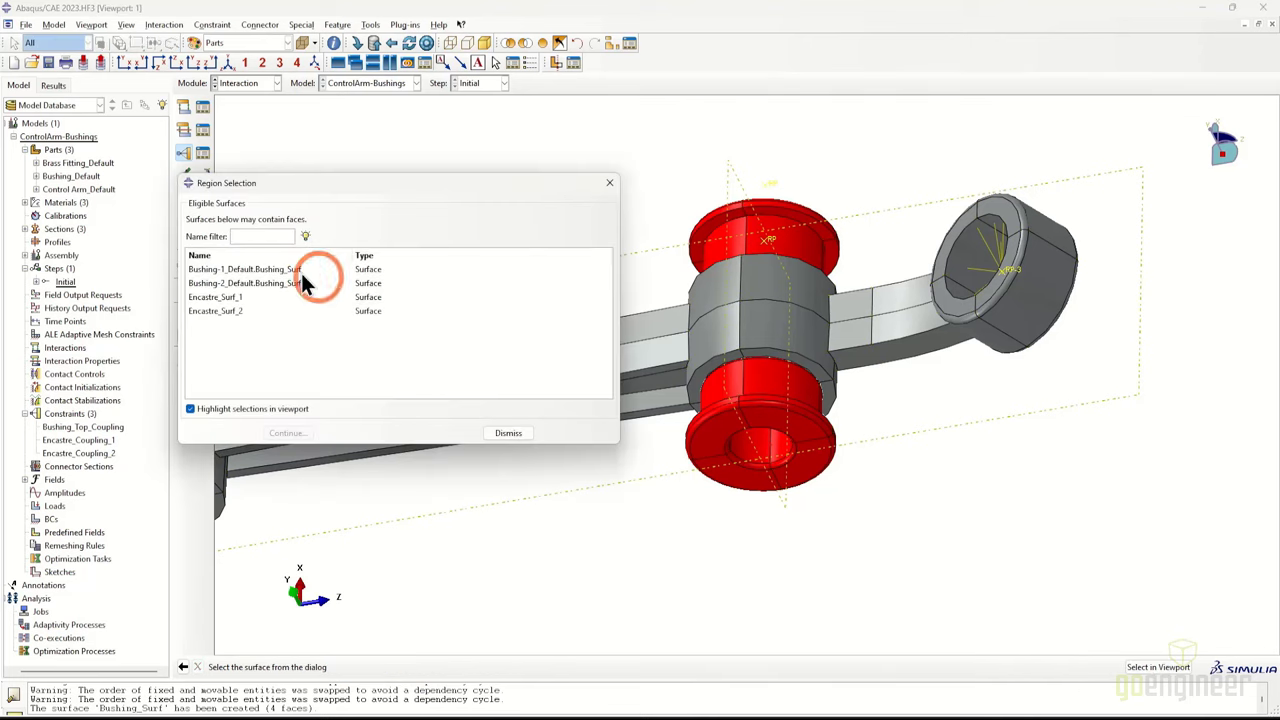
click(228, 284)
click(287, 432)
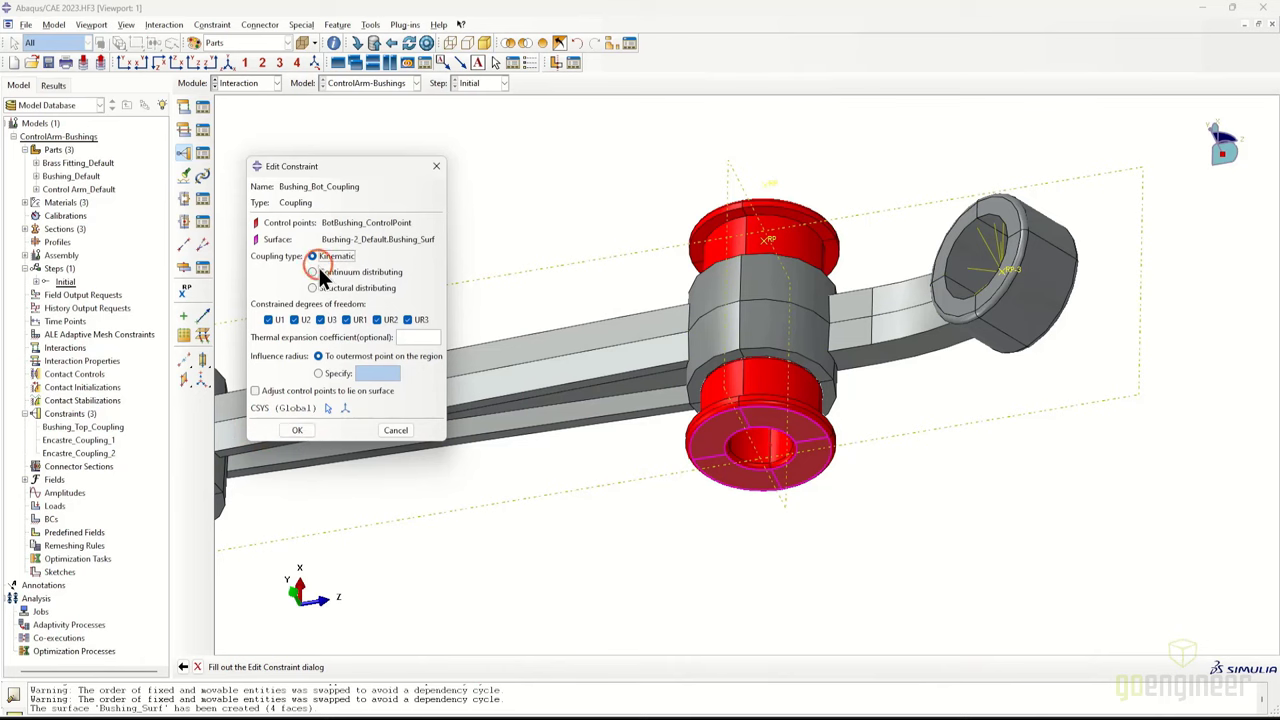
click(316, 272)
click(298, 430)
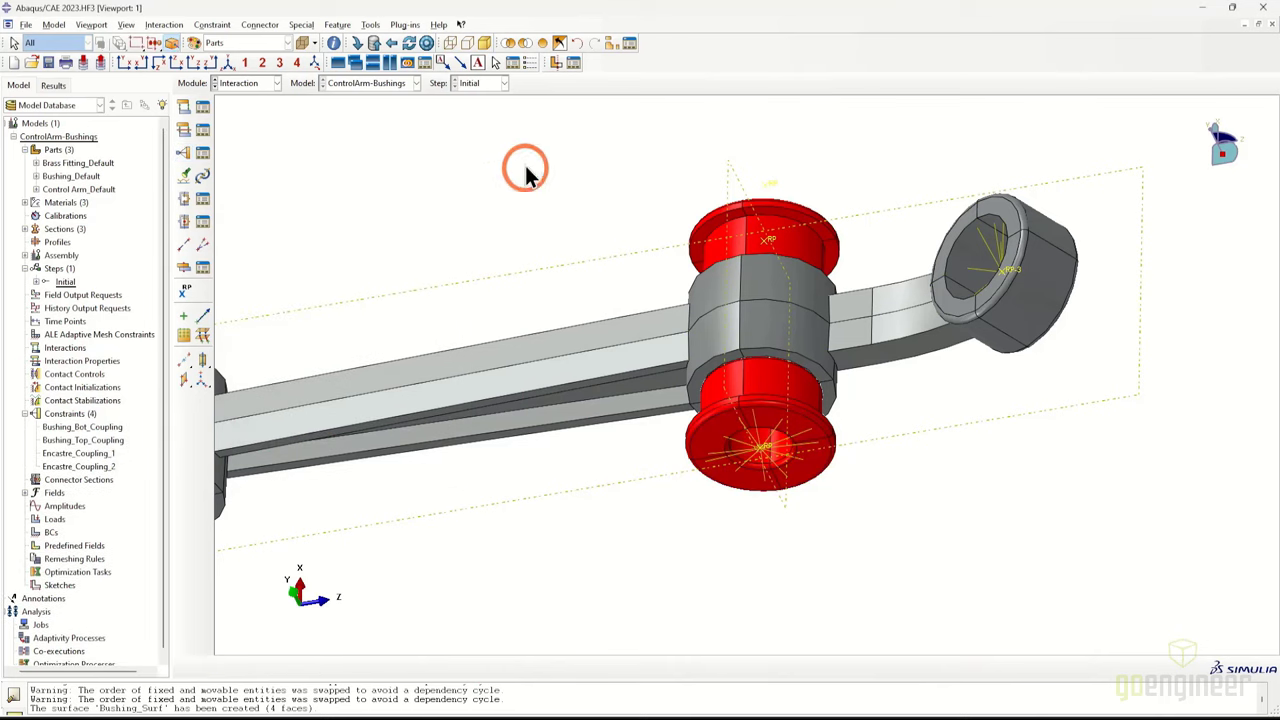
Display only the brass fitting of the assembly in the viewport
click(560, 43)
click(648, 148)
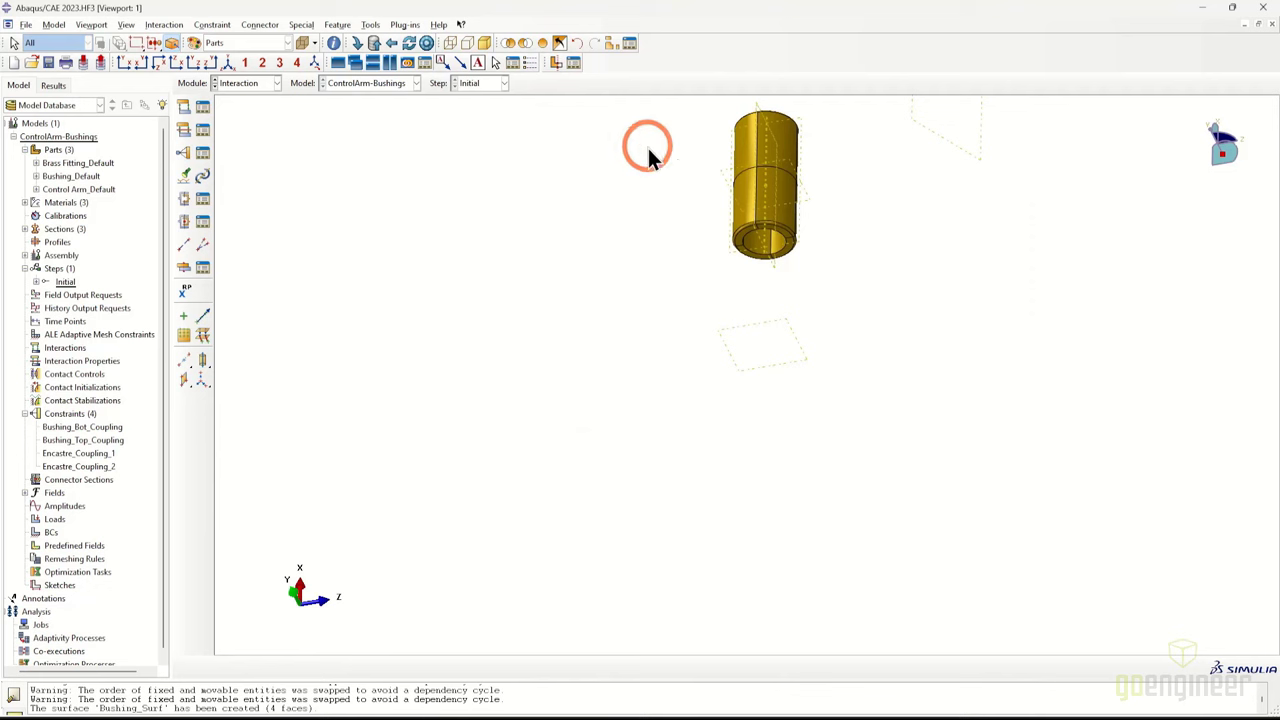
ctrl+alt+middle_drag(774, 267, 784, 354)
scroll(778, 320, down, 5)
ctrl+alt+drag(777, 282, 688, 447)
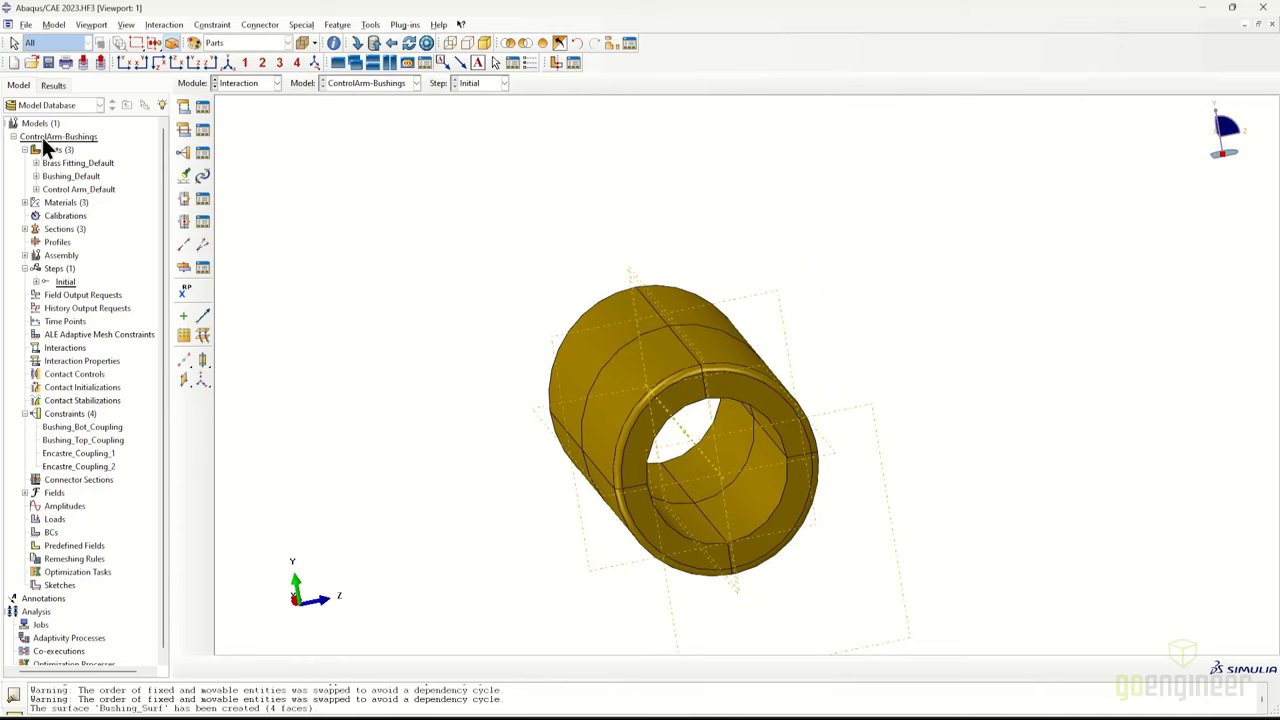
In the Brass Fitting_Default part, create a geometry set named Brass_ControlPoint containing its reference point
right_click(86, 163)
click(110, 169)
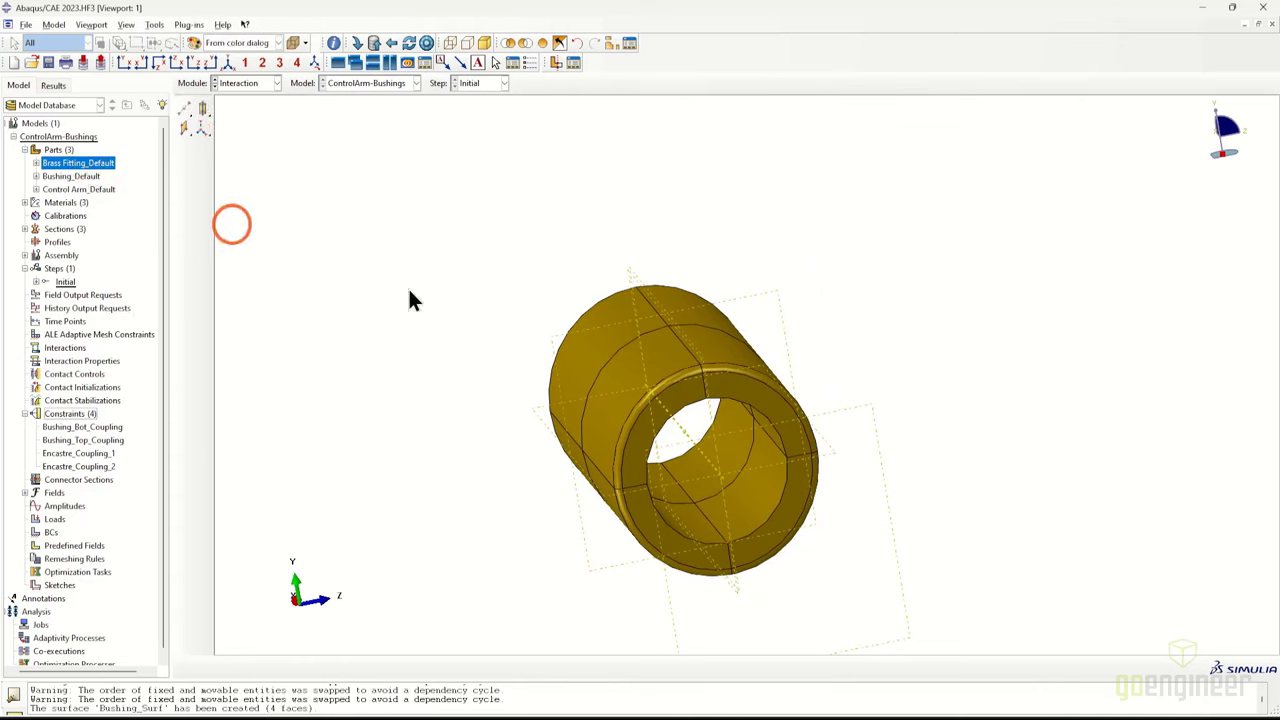
click(248, 24)
mouse_move(268, 77)
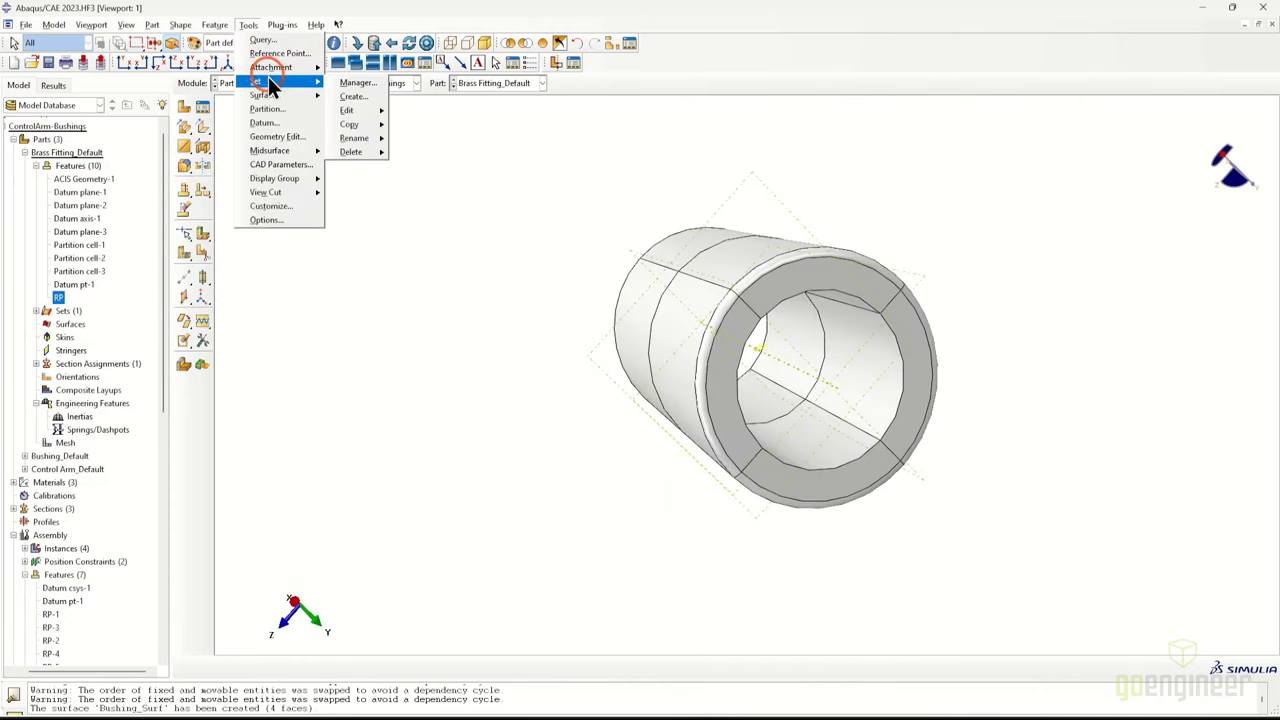
click(345, 92)
text(Bras)
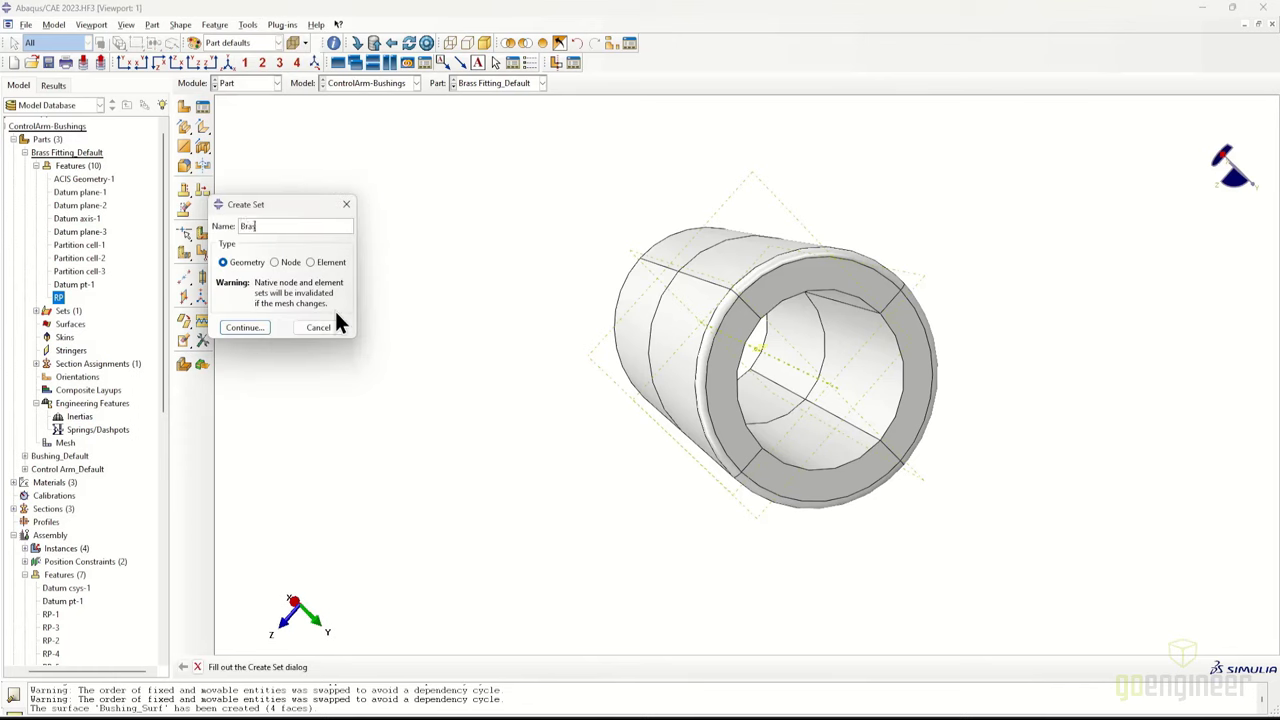
text(s_ControlArm)
click(245, 327)
click(761, 347)
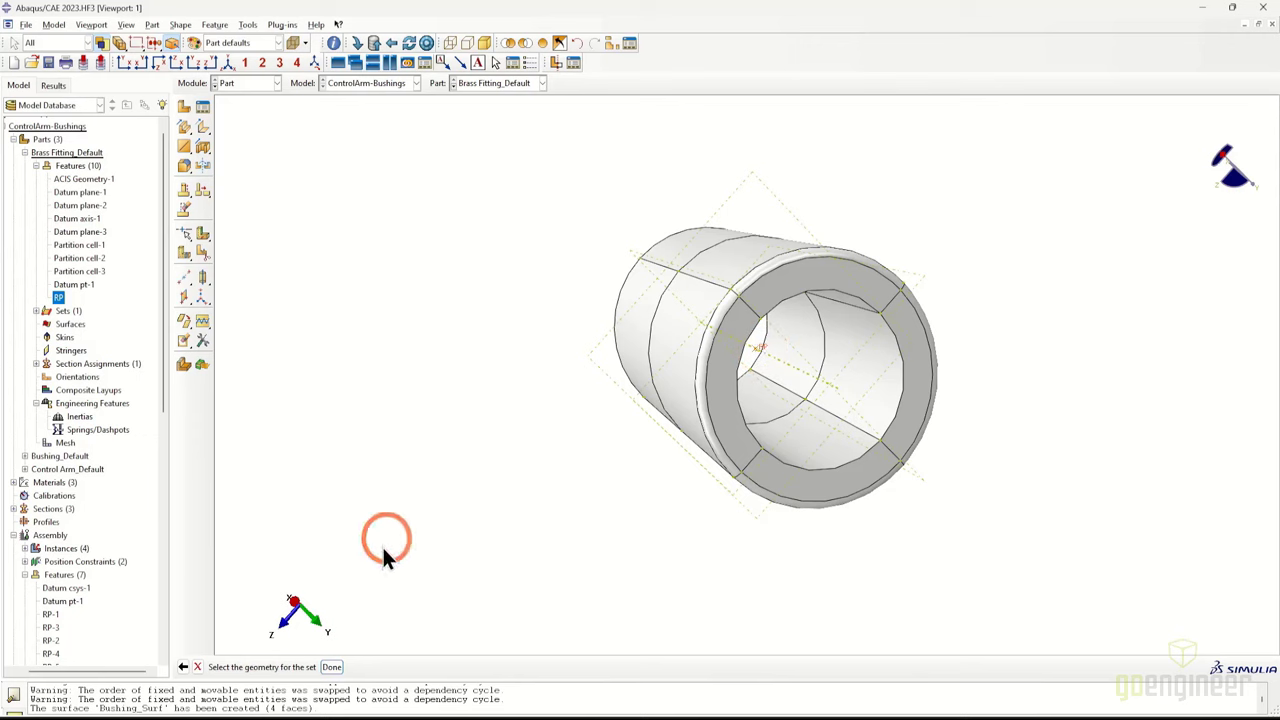
click(331, 666)
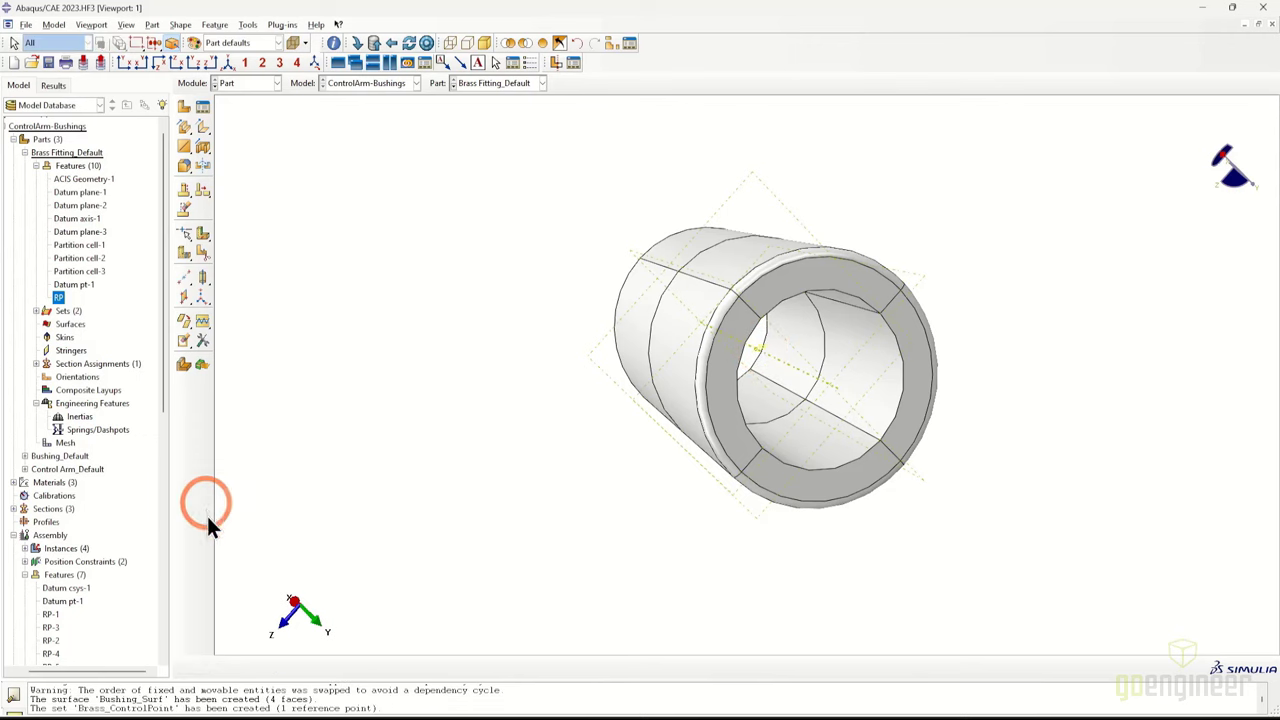
Start a coupling constraint named Brass_Coupling with Brass Fitting-1_Default.Brass_ControlPoint as its control point
click(40, 311)
click(104, 337)
click(35, 165)
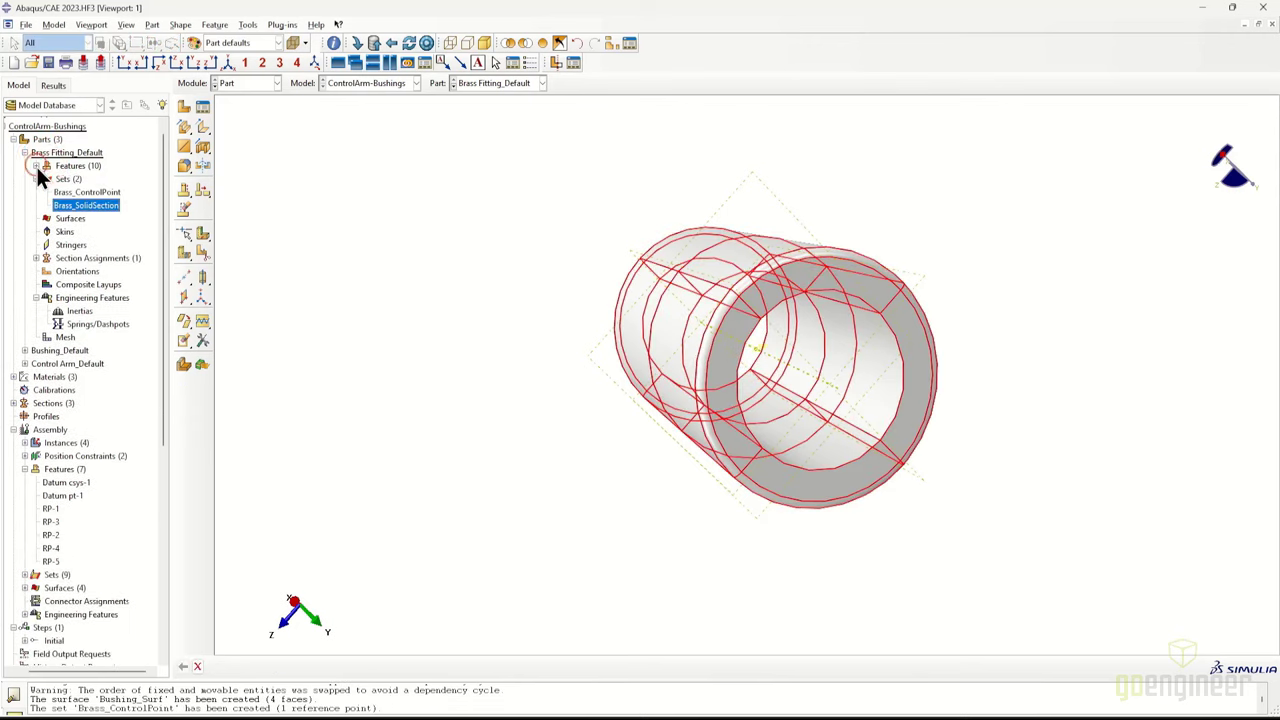
click(24, 152)
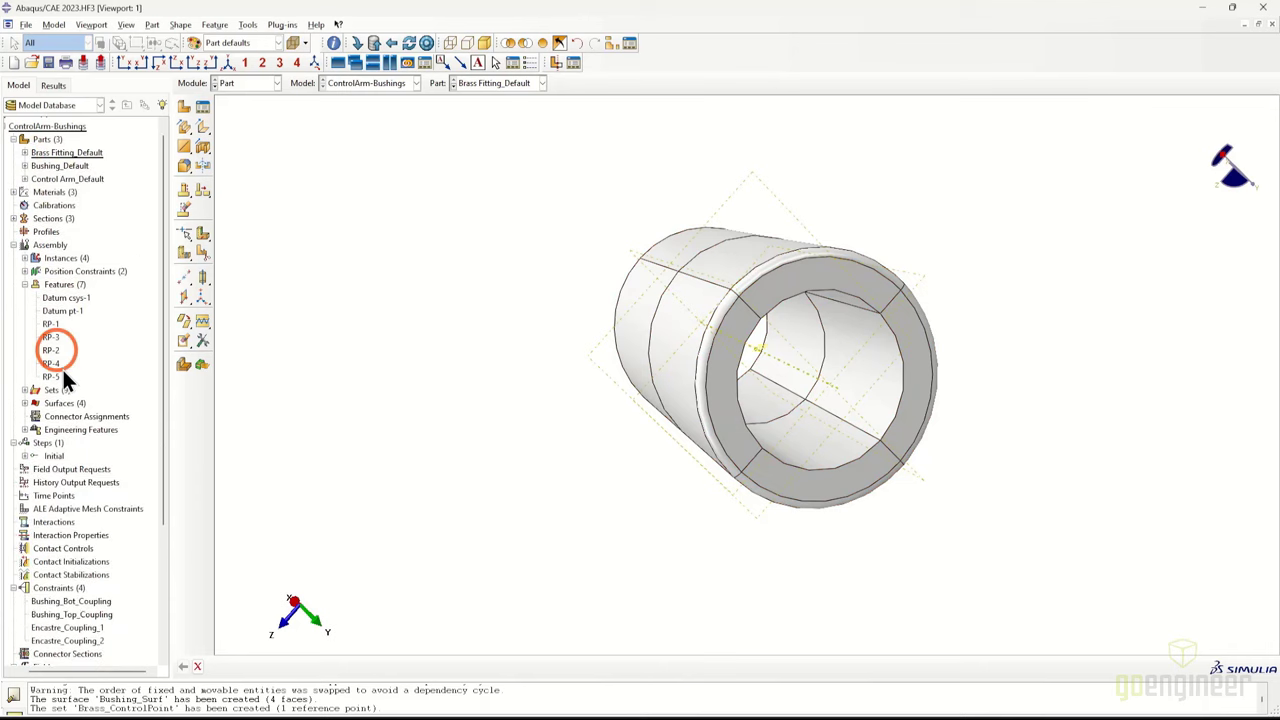
right_click(62, 588)
click(82, 595)
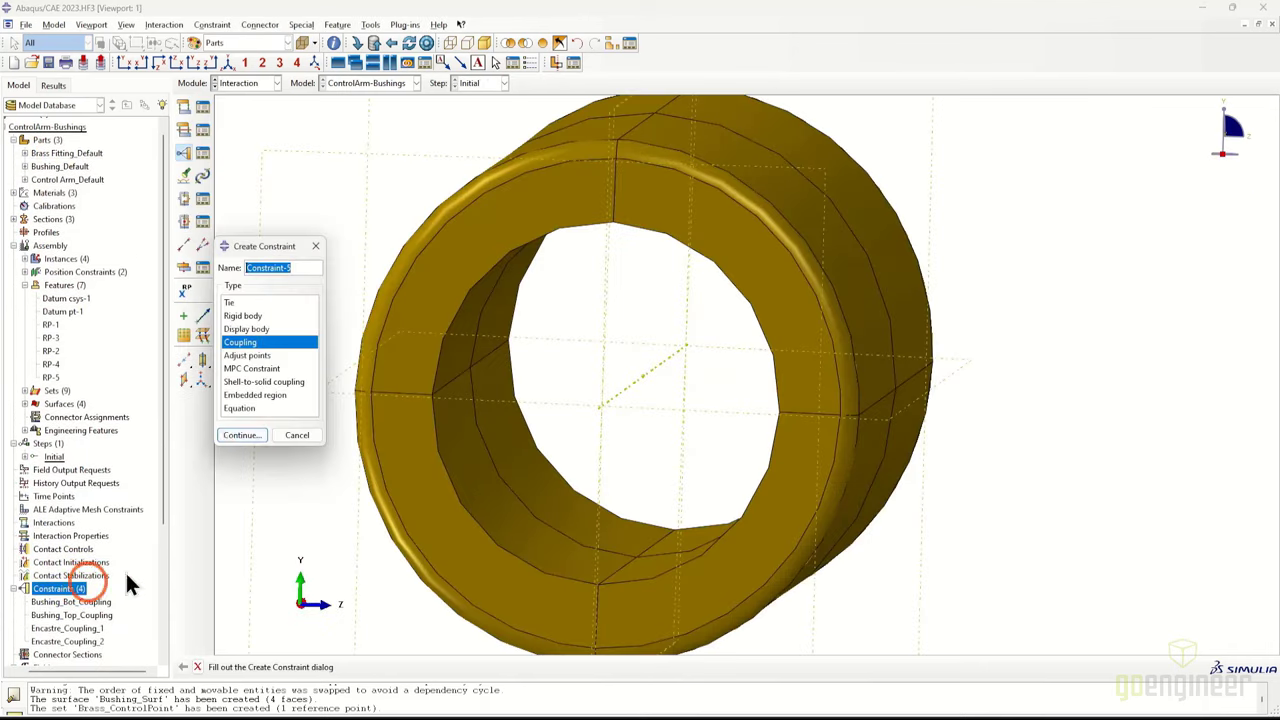
text(Brass_Coupling)
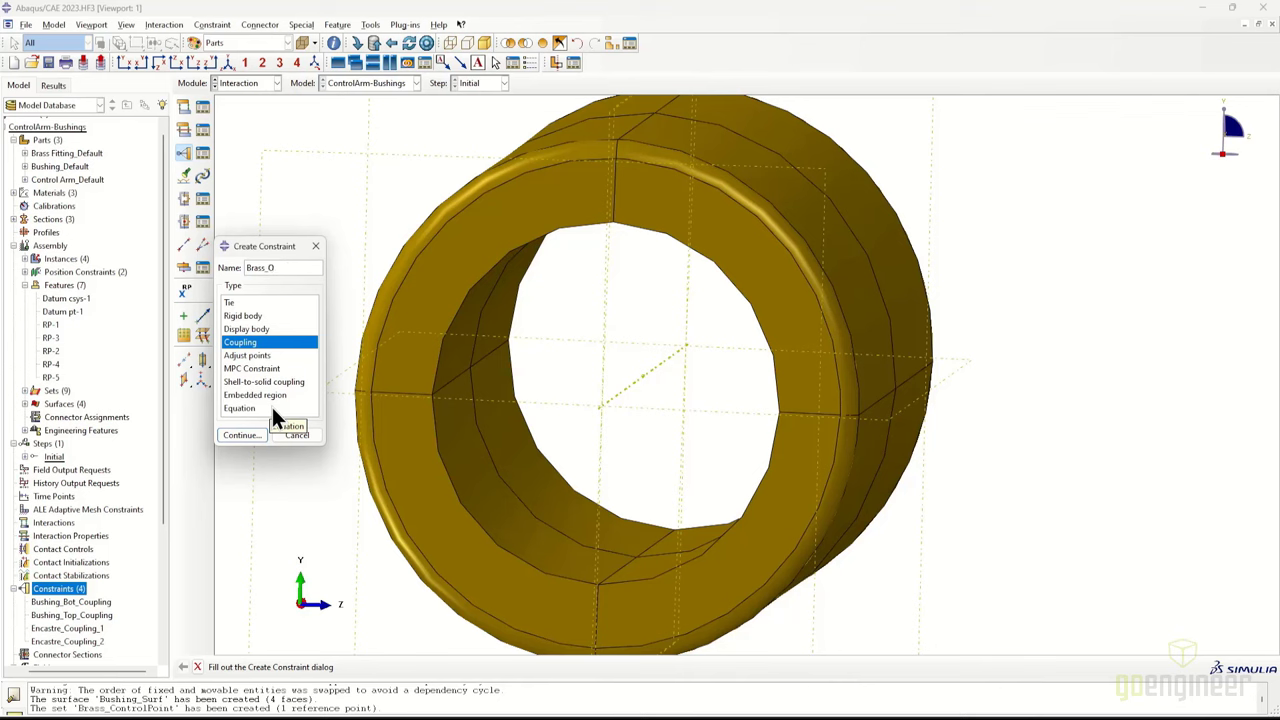
click(238, 435)
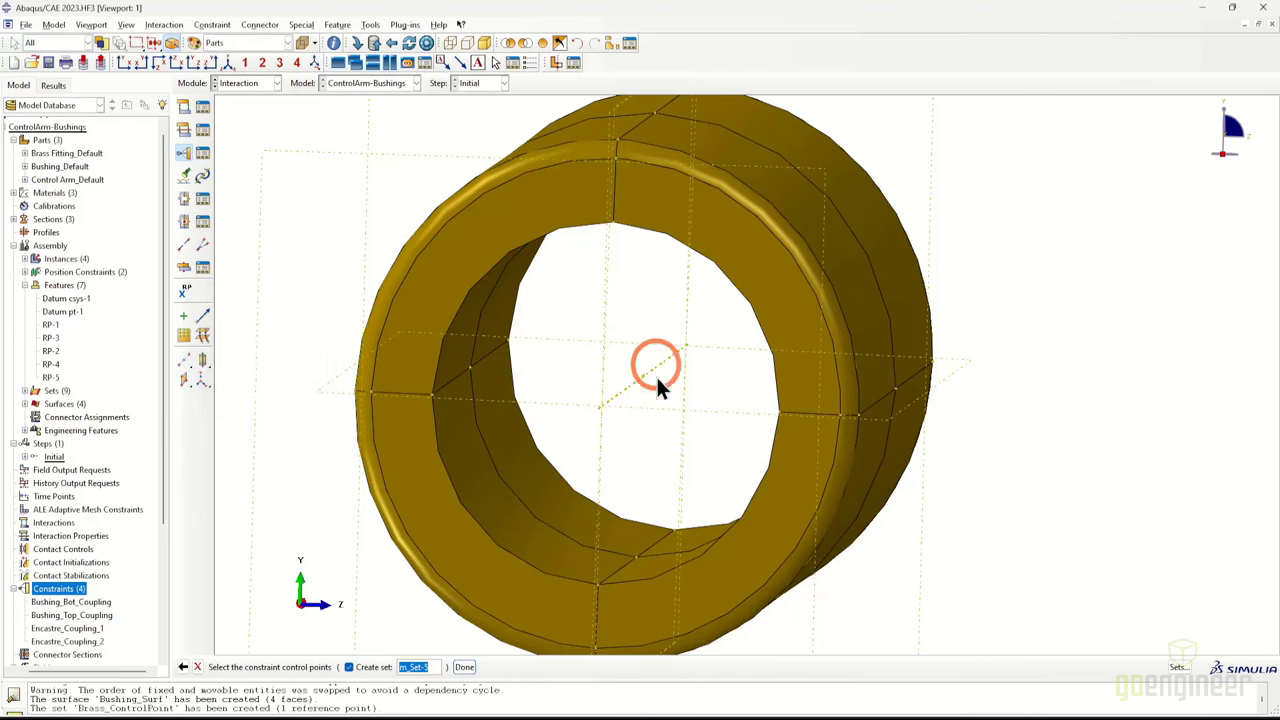
click(1166, 670)
click(249, 283)
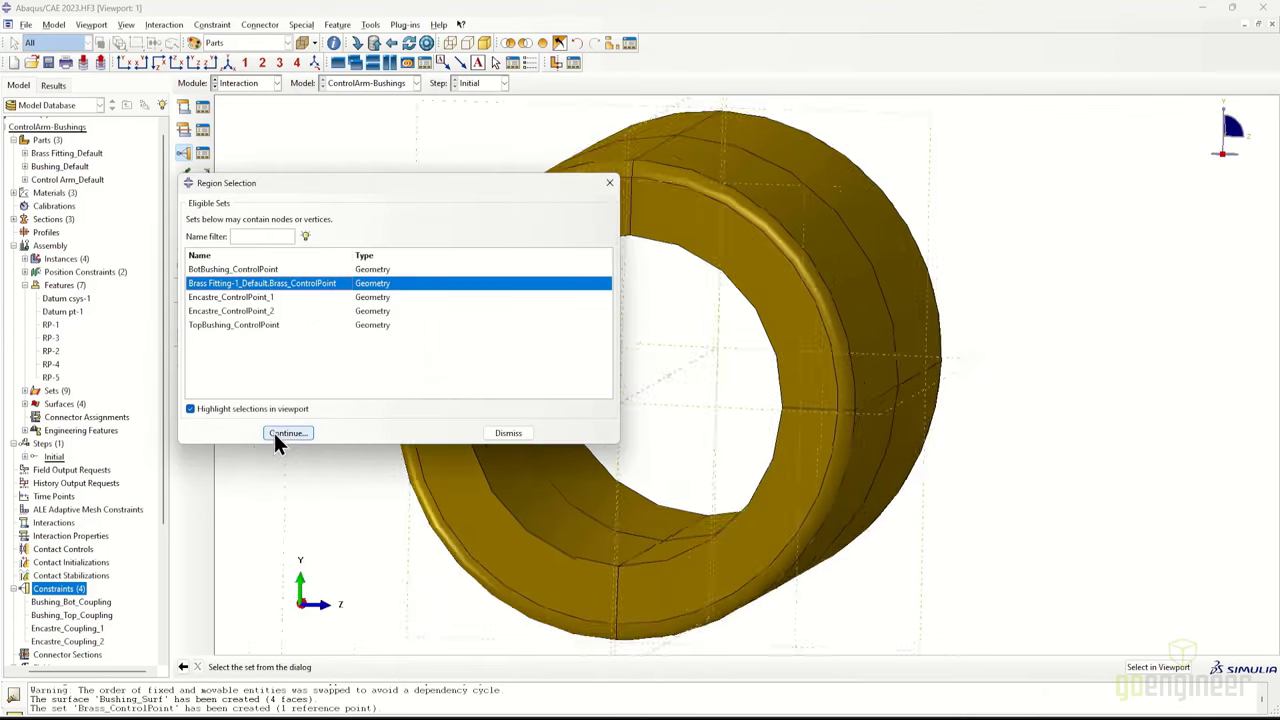
click(288, 433)
Define a named surface from the brass fitting's inner bore faces as the coupling surface and finish Brass_Coupling
click(350, 666)
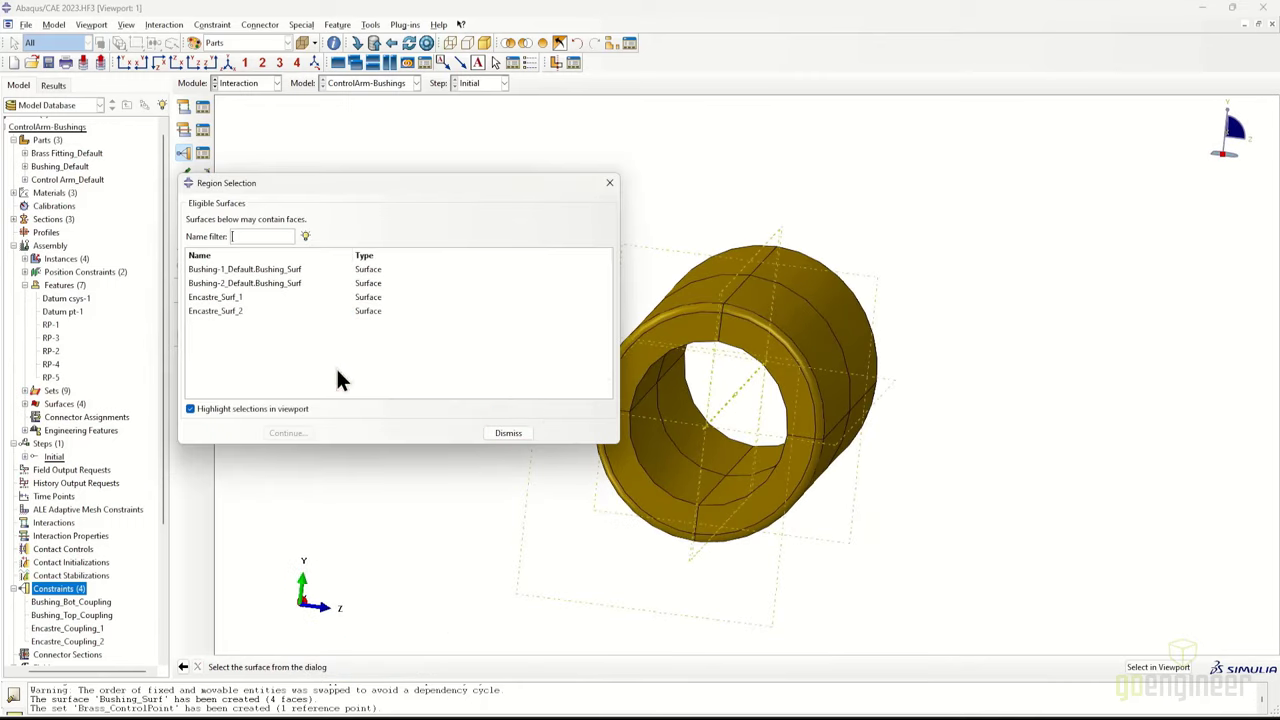
click(418, 378)
click(1158, 667)
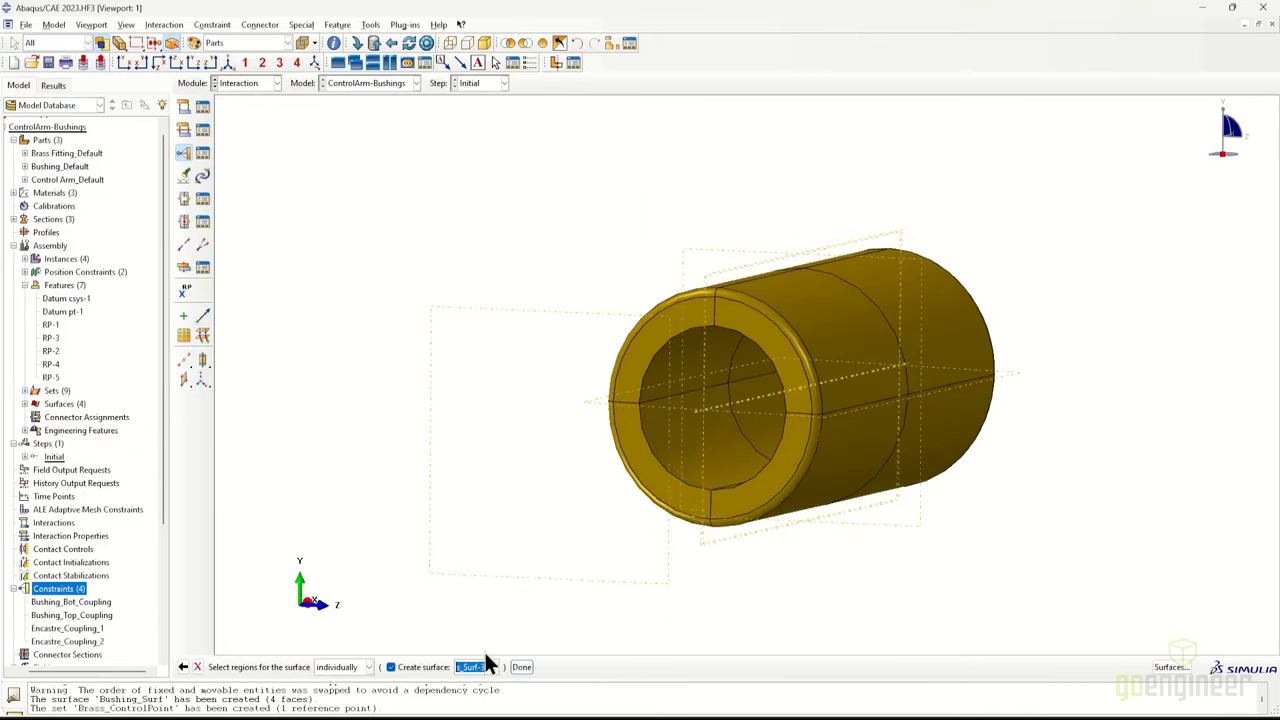
click(718, 422)
mouse_move(718, 422)
ctrl+alt+mouse_down()
mouse_move(777, 440)
mouse_move(729, 414)
ctrl+alt+mouse_up()
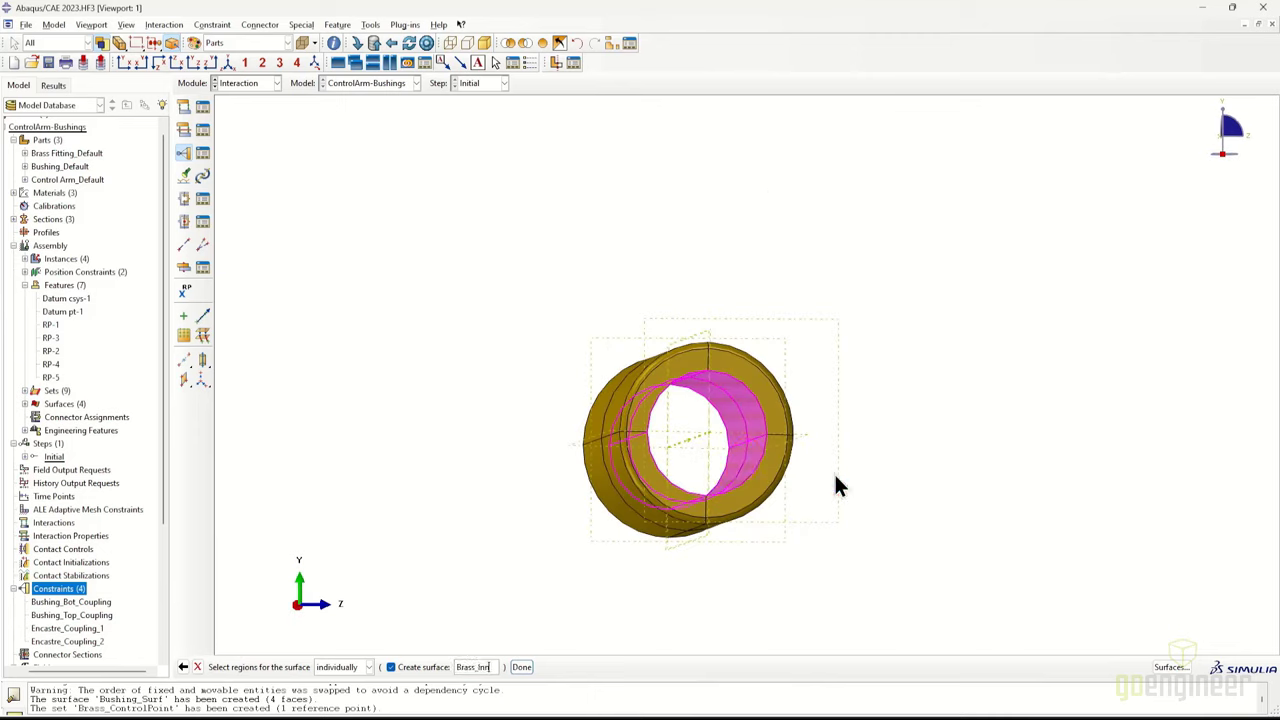
click(521, 667)
click(360, 432)
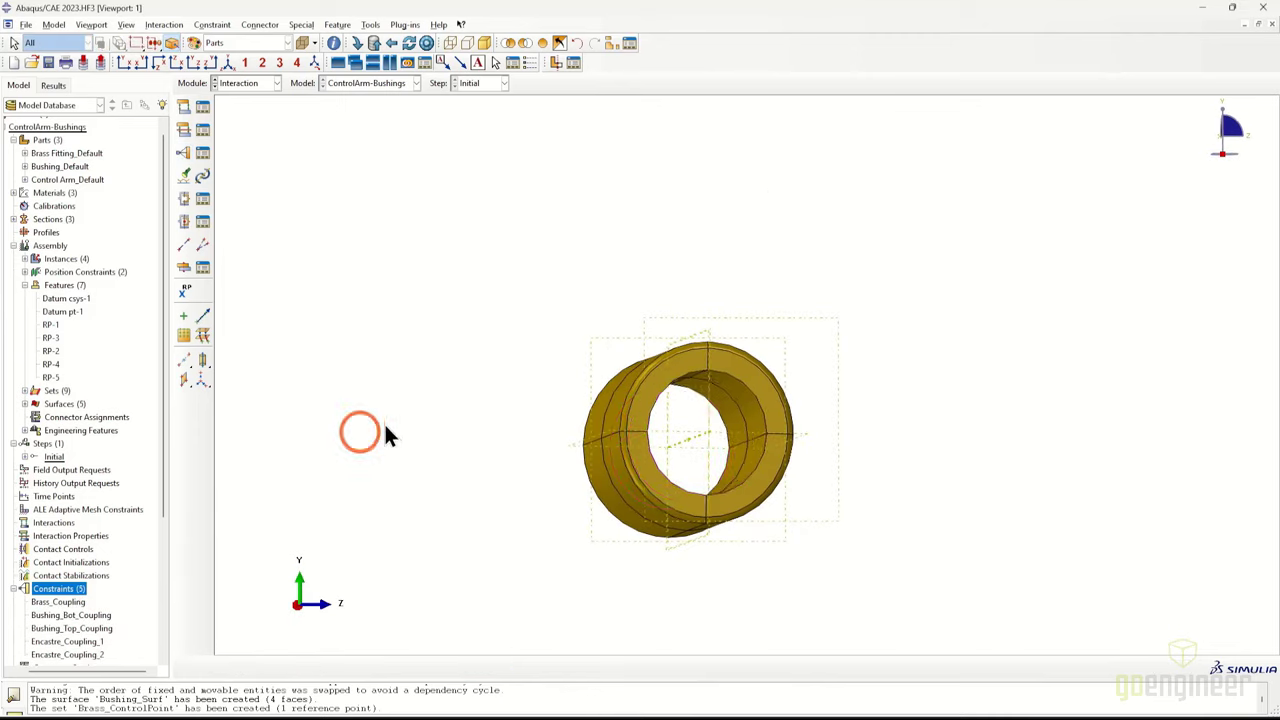
Highlight Brass_Coupling in the viewport to check which region it covers
scroll(149, 356, down, 1)
click(63, 566)
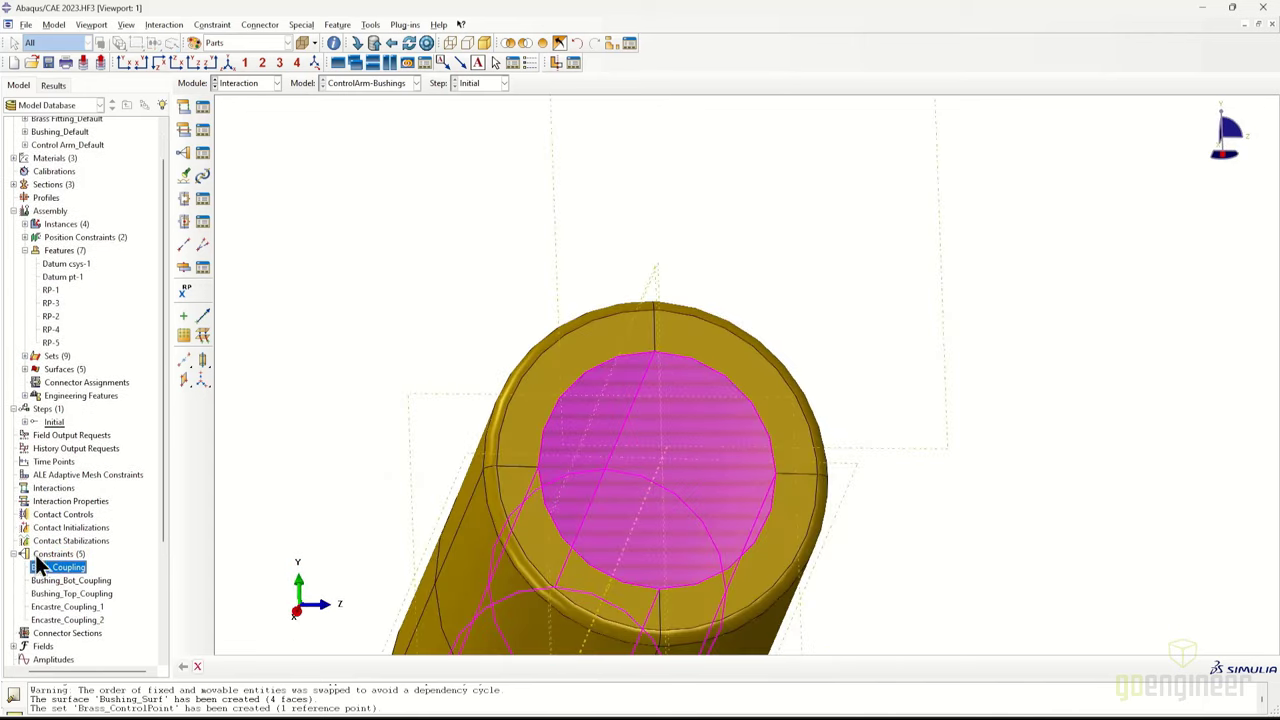
click(198, 666)
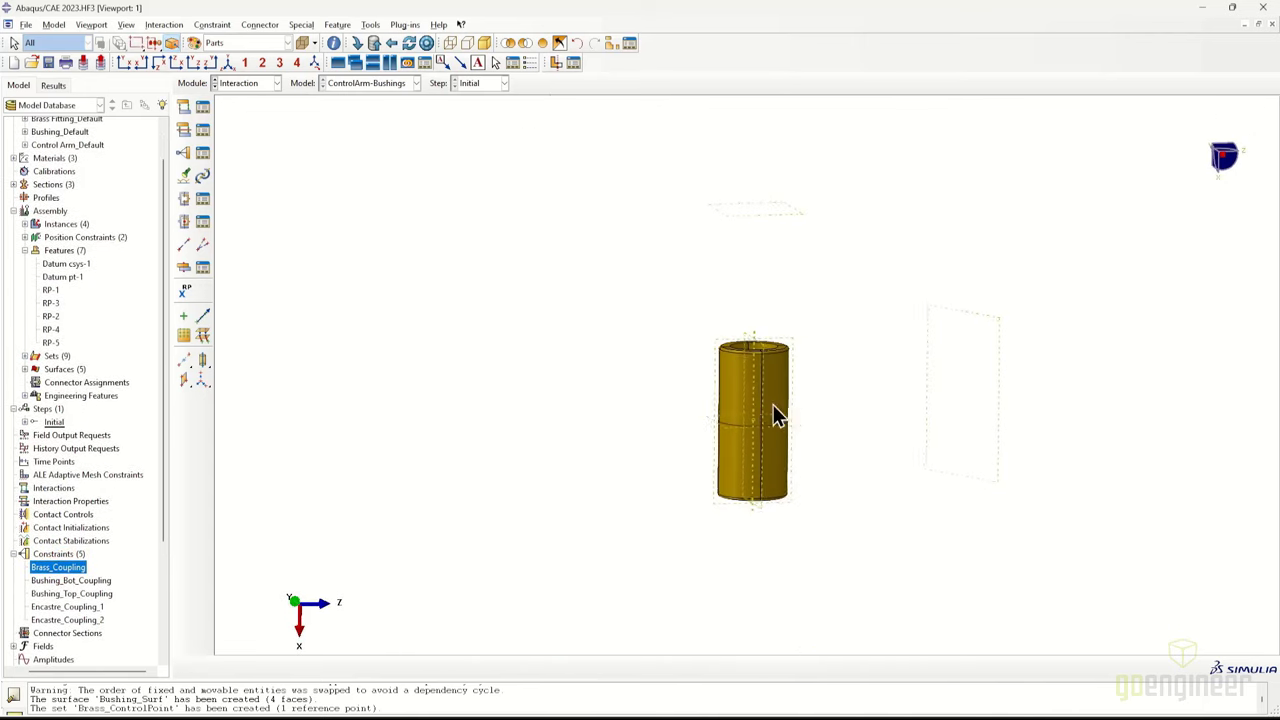
Show the whole assembly again and remove all datum planes, axes and points from the display
click(540, 43)
ctrl+alt+drag(706, 352, 771, 246)
scroll(626, 403, down, 3)
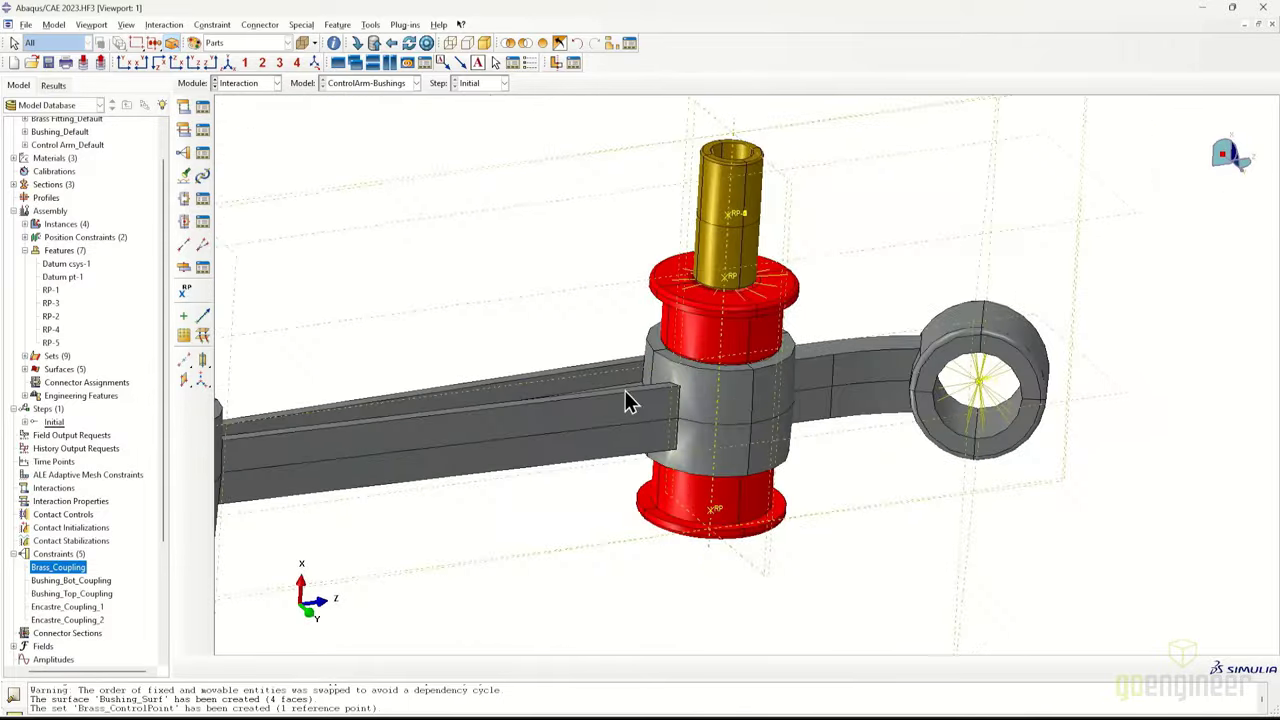
click(572, 57)
click(1010, 258)
shift+click(975, 482)
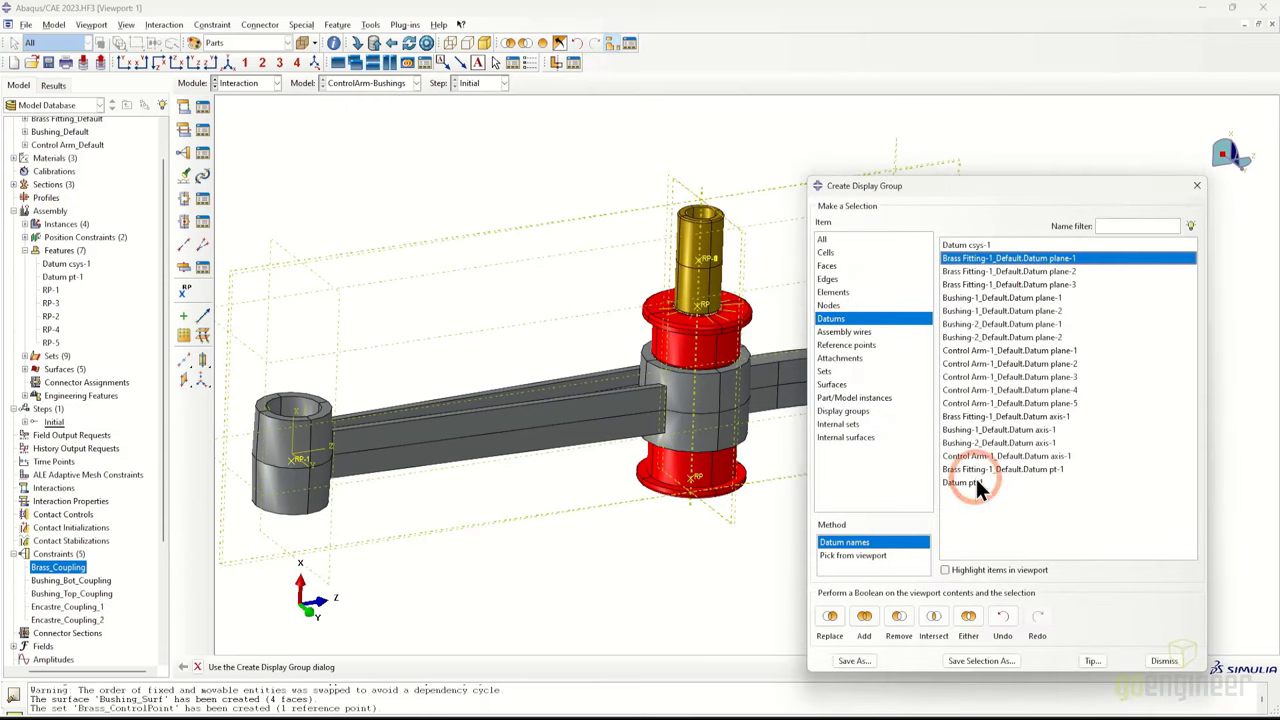
click(900, 616)
click(1196, 185)
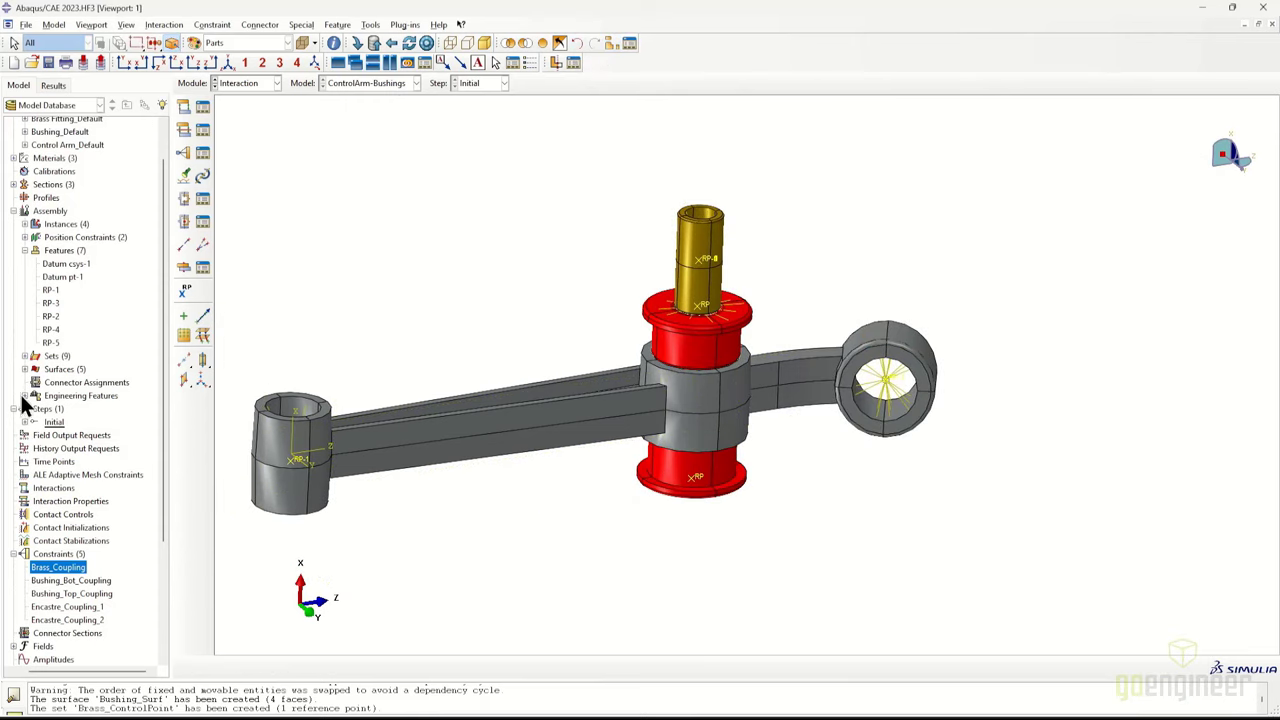
Start a Symmetry/Antisymmetry/Encastre boundary condition named Encastres in the Initial step
click(24, 250)
click(24, 329)
click(56, 358)
double_click(56, 358)
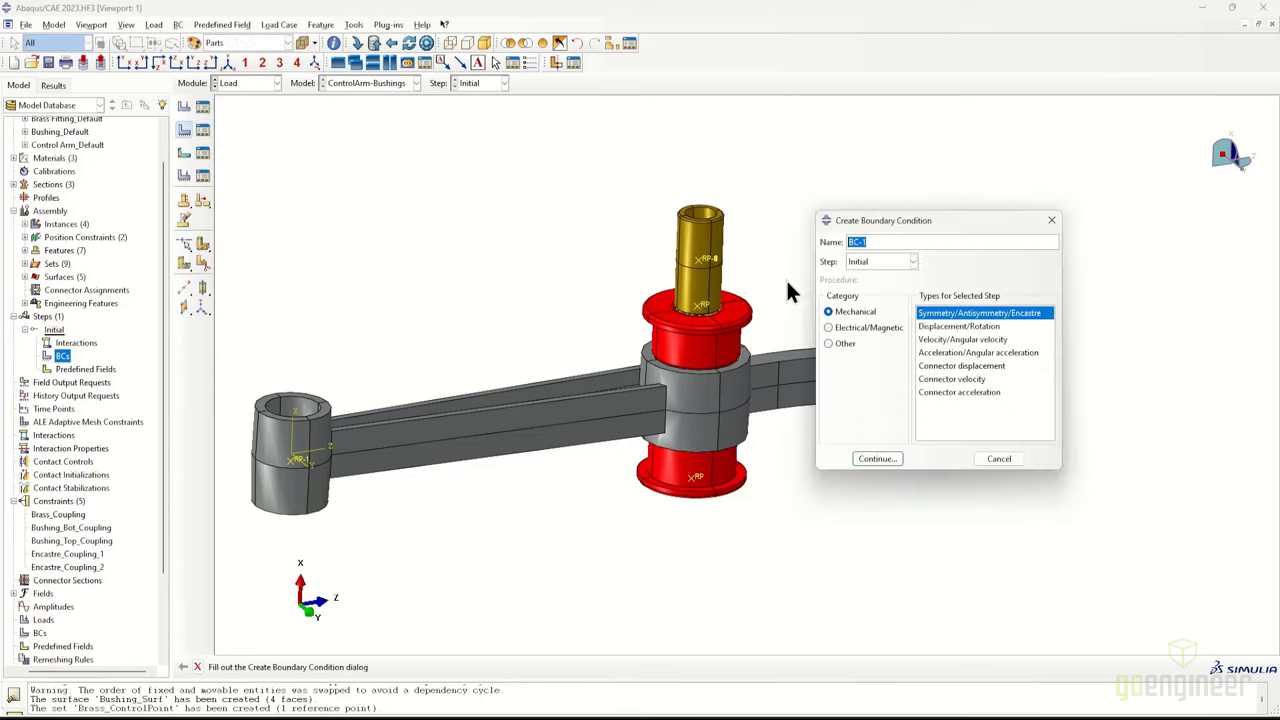
text(Encastres)
click(890, 460)
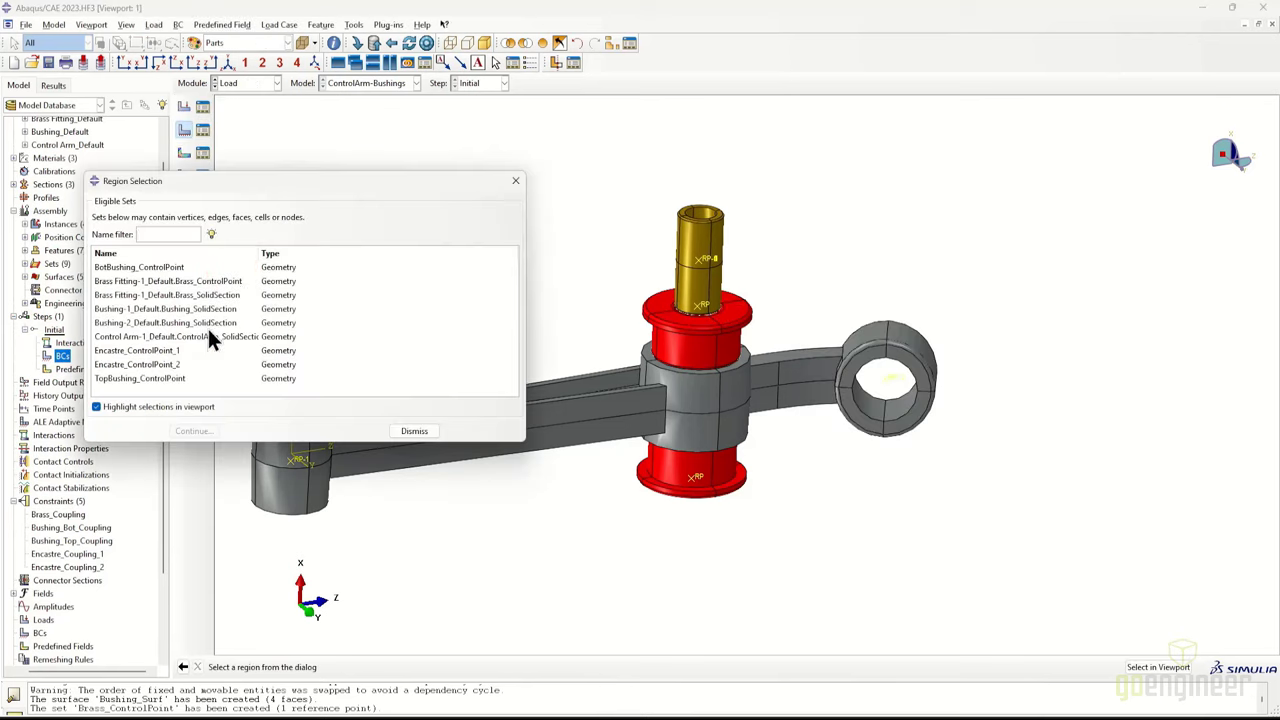
Assign the set Encastre_ControlPoint_2 as the region and fix all its degrees of freedom with the ENCASTRE option
click(160, 350)
click(160, 364)
click(193, 431)
click(15, 205)
click(42, 227)
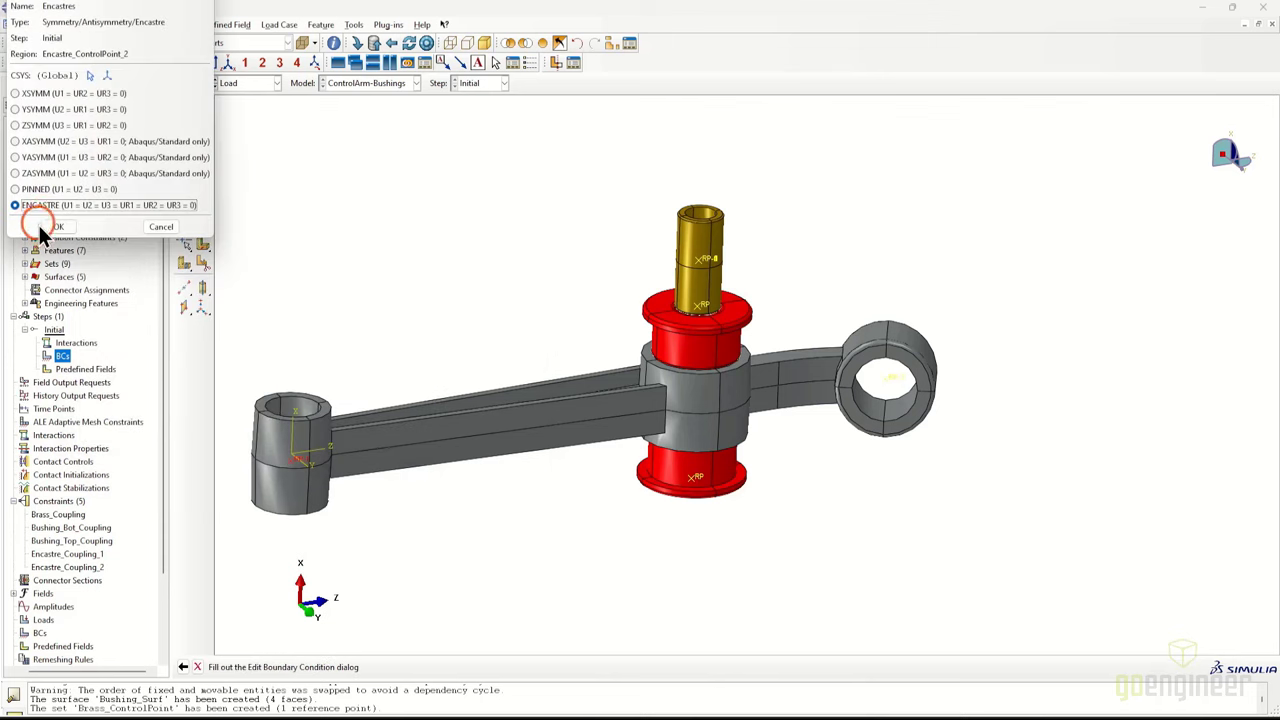
Reassign the Encastres boundary condition to the set Encastre_ControlPoint_1
click(36, 356)
click(78, 368)
scroll(895, 388, down, 3)
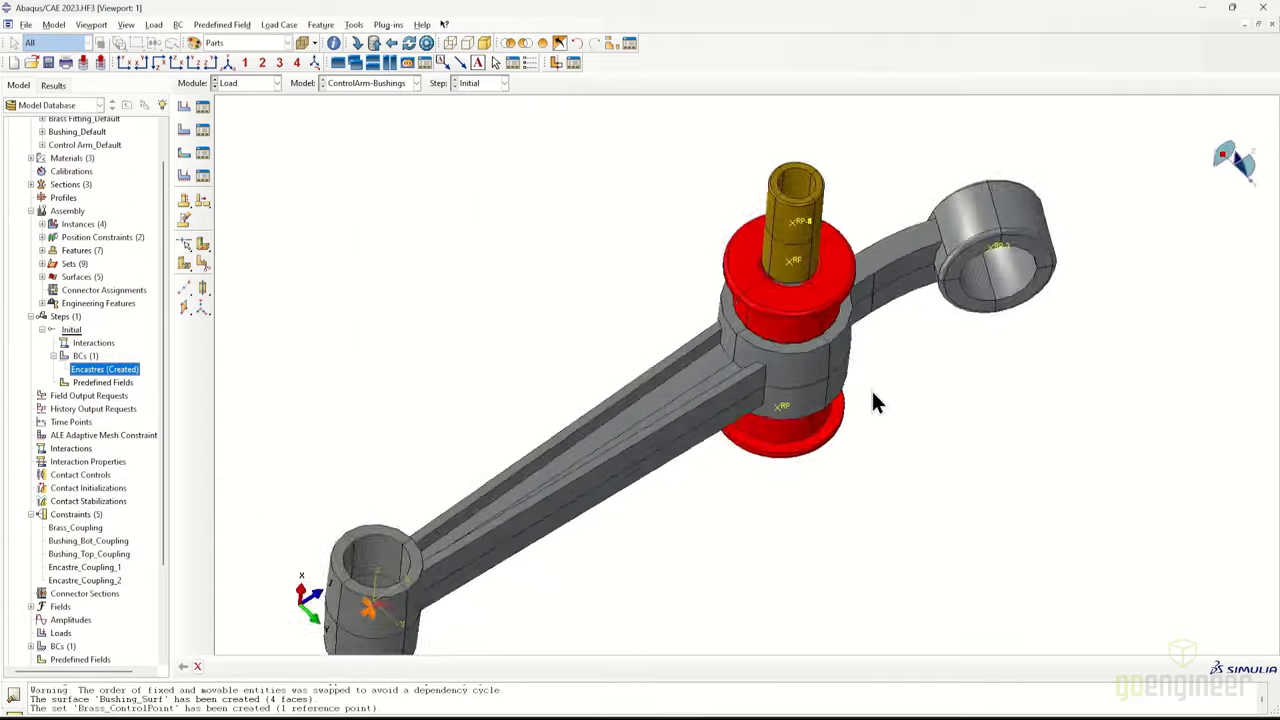
double_click(128, 368)
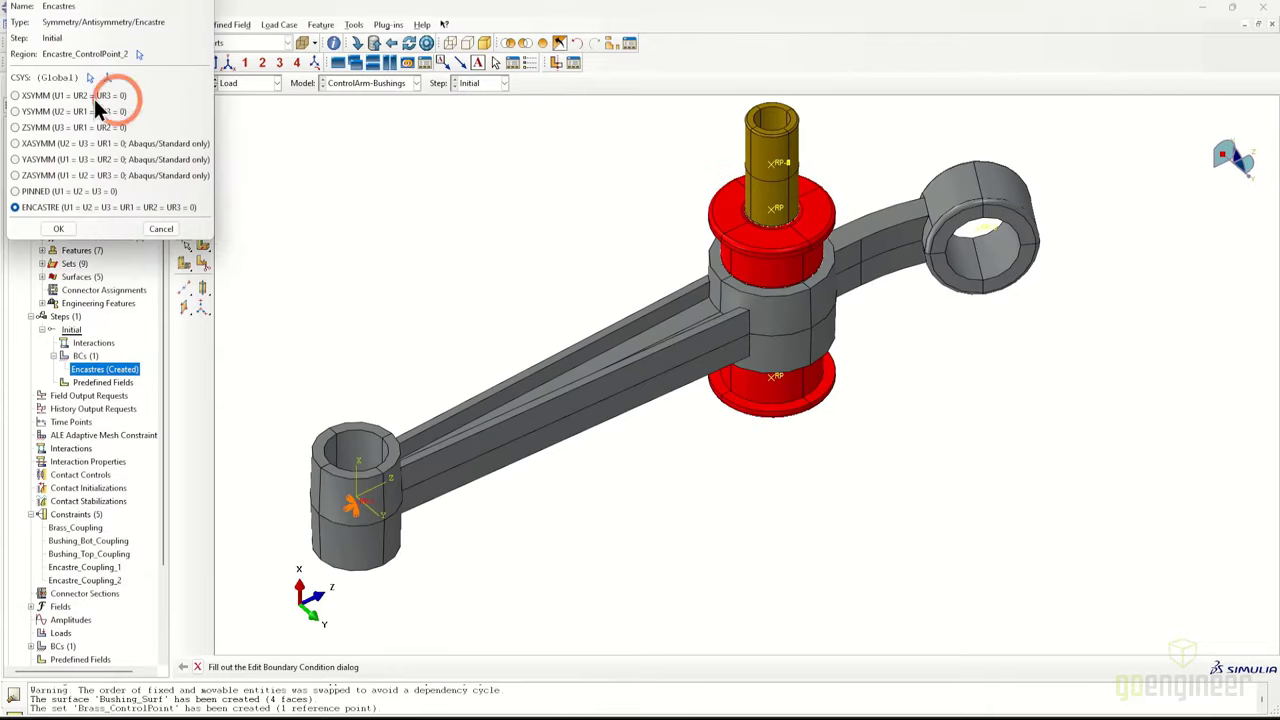
click(139, 54)
click(171, 350)
click(193, 428)
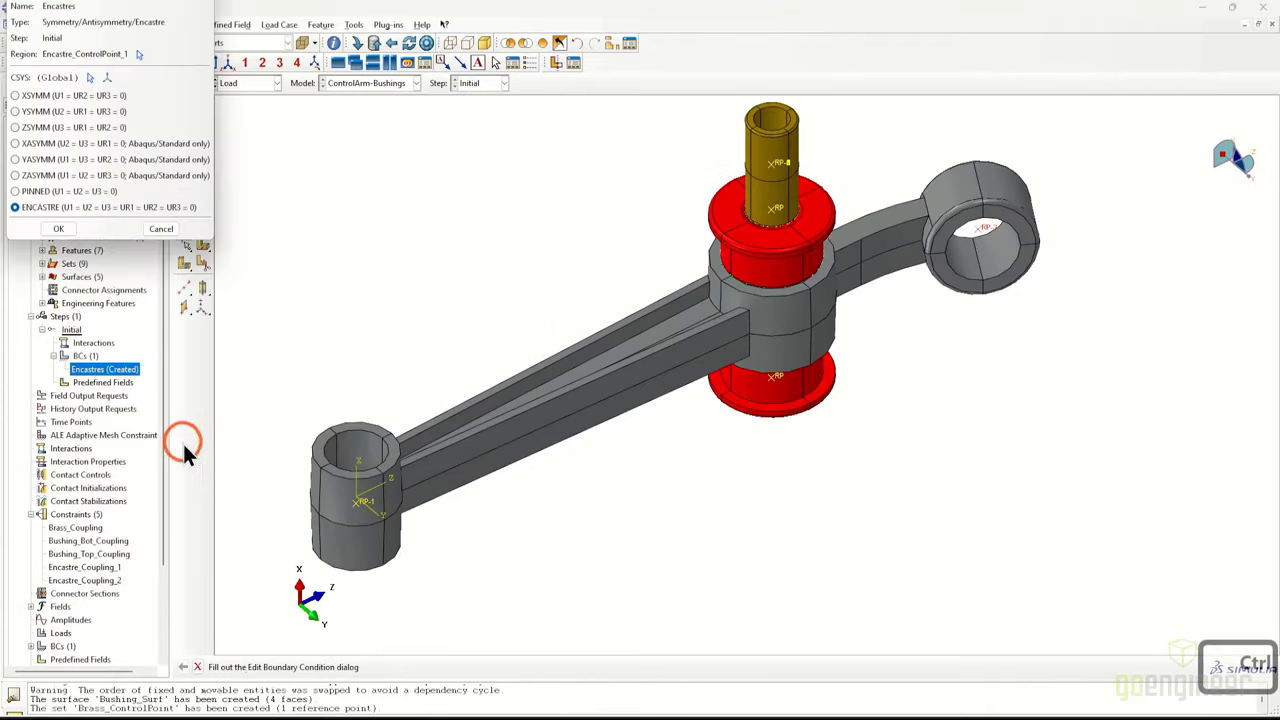
click(58, 228)
Create a Symmetry/Antisymmetry/Encastre boundary condition named Encastre_2 in the Initial step, fixing Encastre_ControlPoint_2 with the ENCASTRE option
click(81, 358)
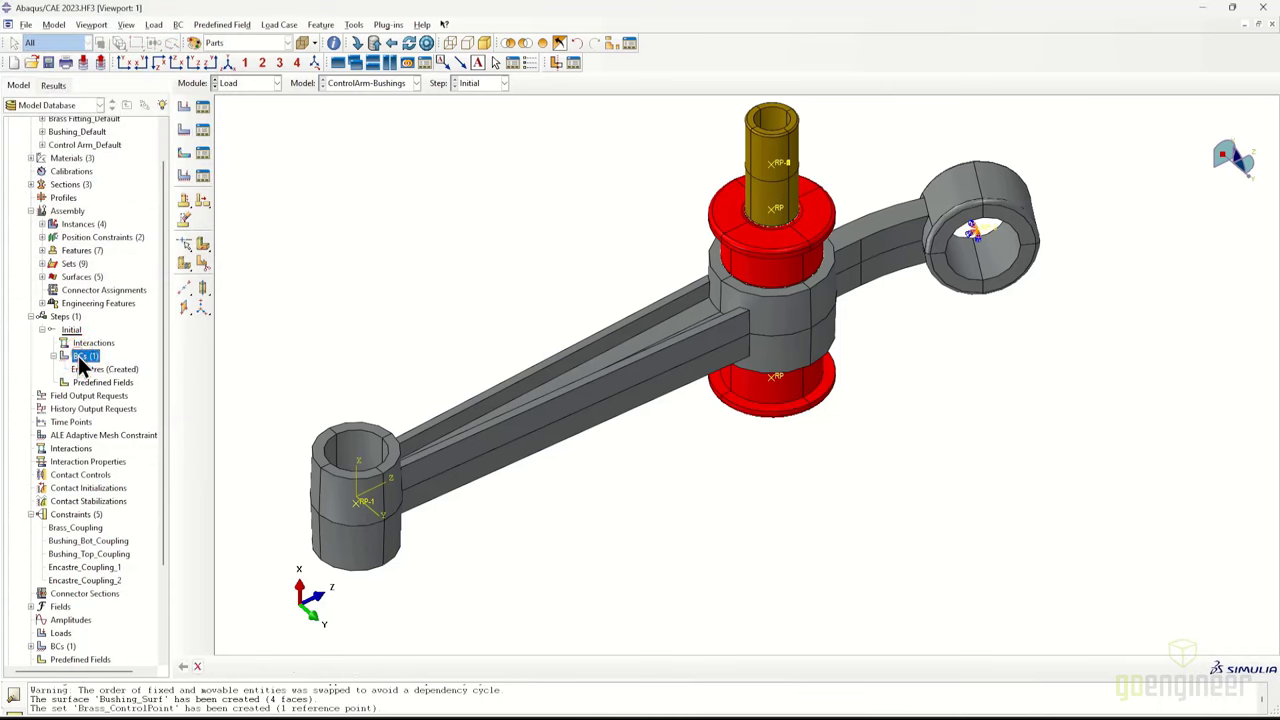
double_click(80, 358)
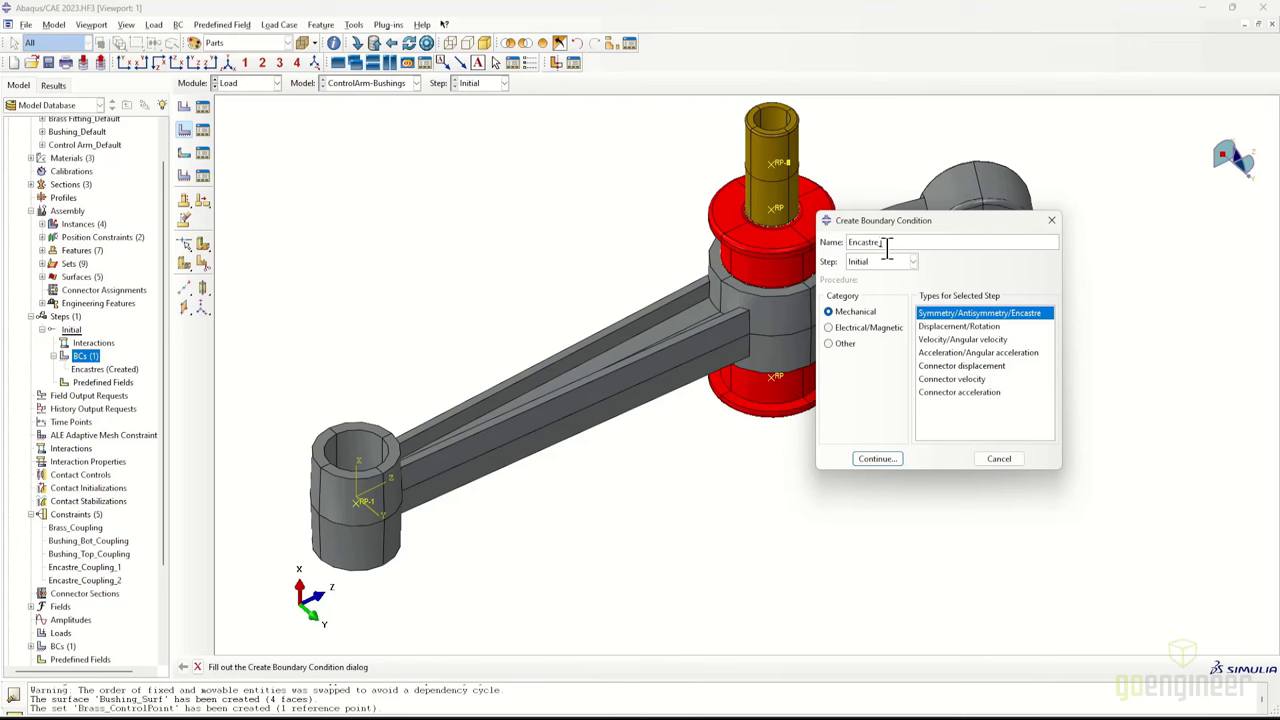
click(877, 459)
click(150, 365)
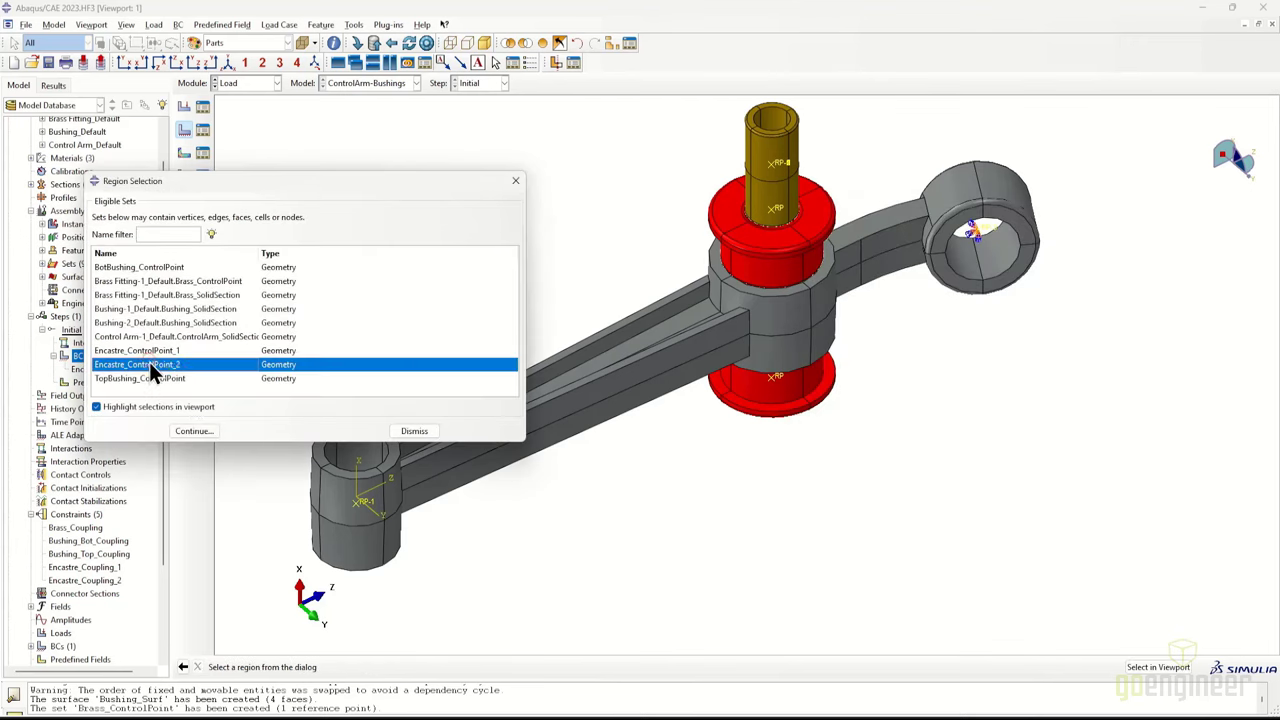
click(194, 431)
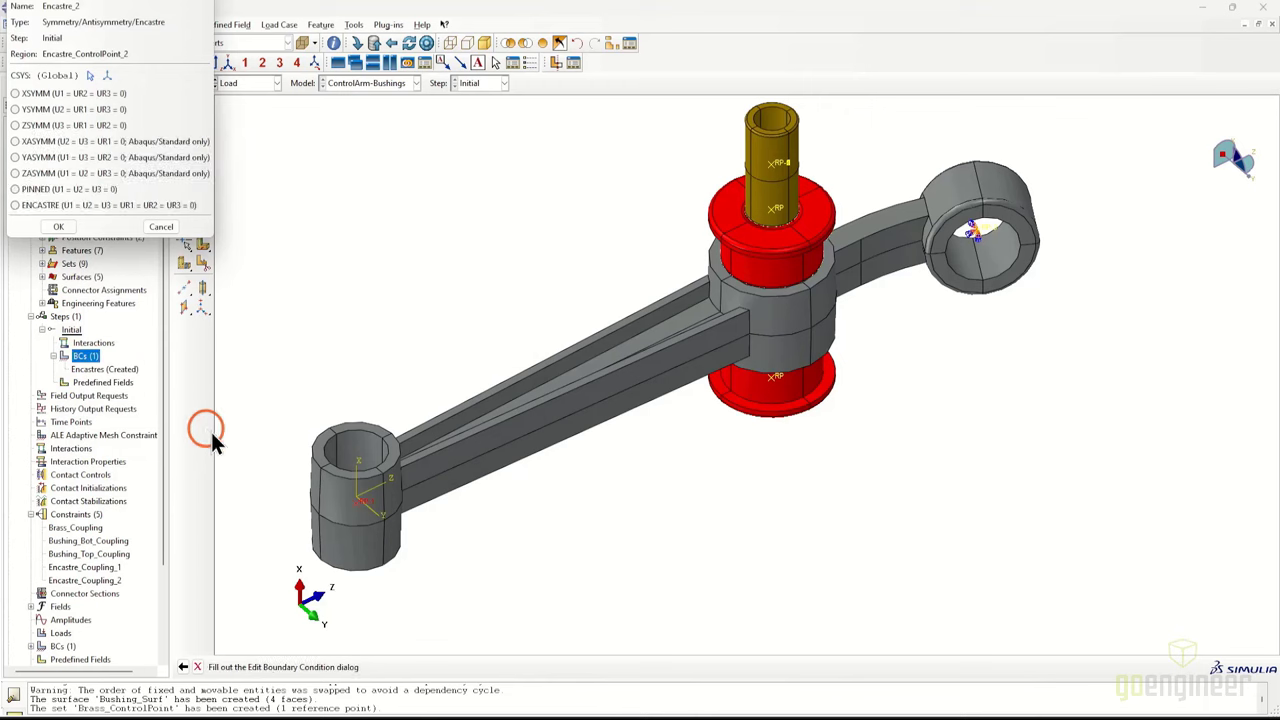
click(30, 205)
click(58, 226)
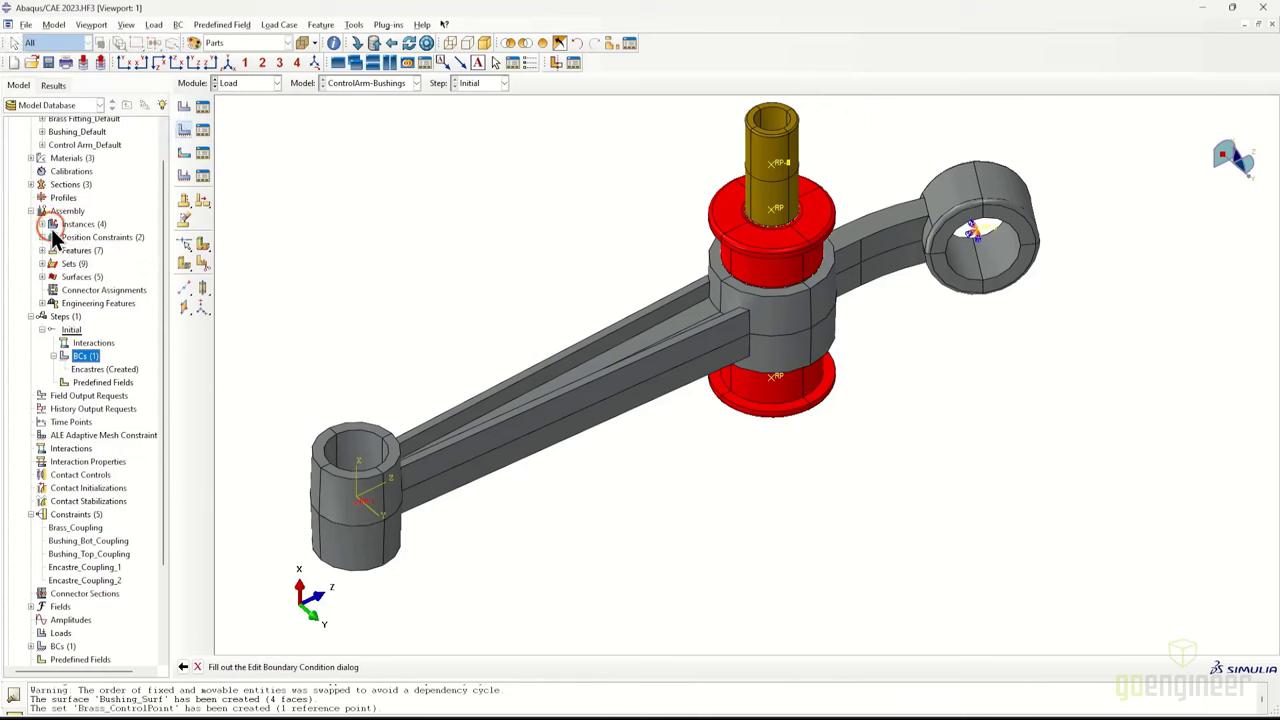
Start a Displacement/Rotation boundary condition named Bushing_FixedDisp in the Initial step
double_click(78, 355)
double_click(82, 356)
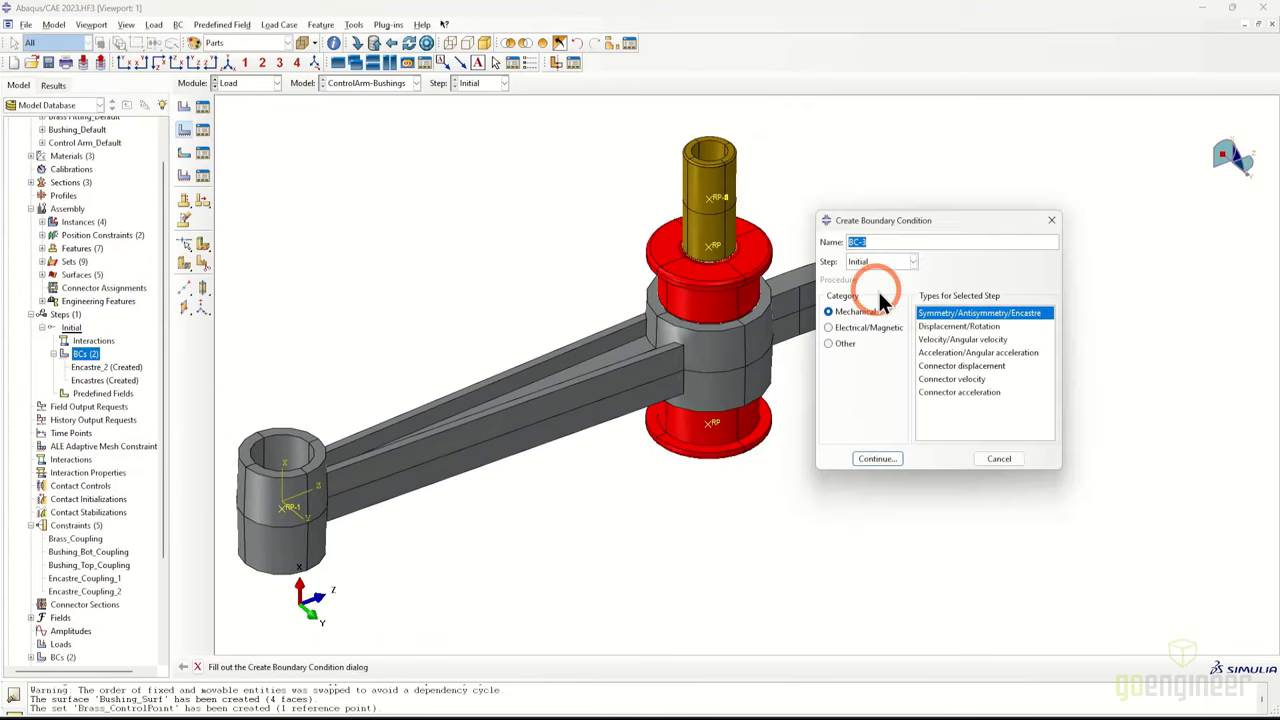
text(Bushing_FixedDisp)
click(955, 326)
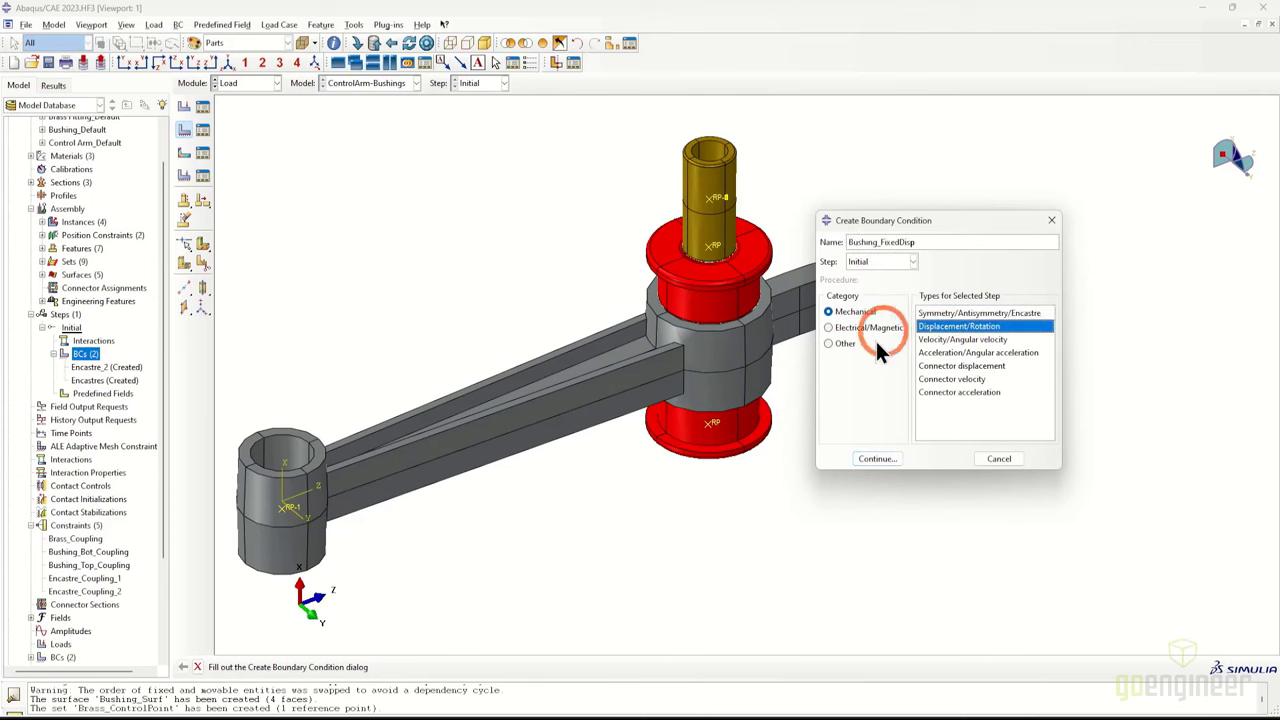
click(875, 458)
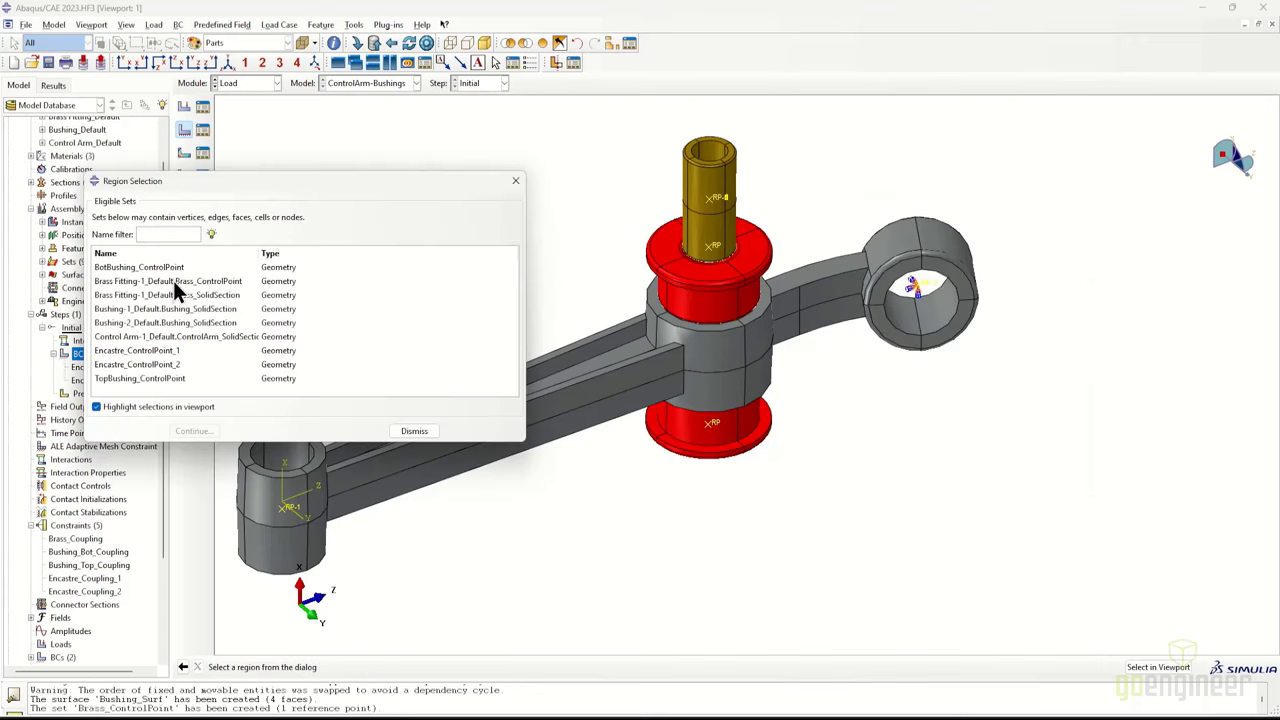
Assign the set TopBushing_ControlPoint as the region and fix its displacements and rotations
click(160, 378)
click(192, 431)
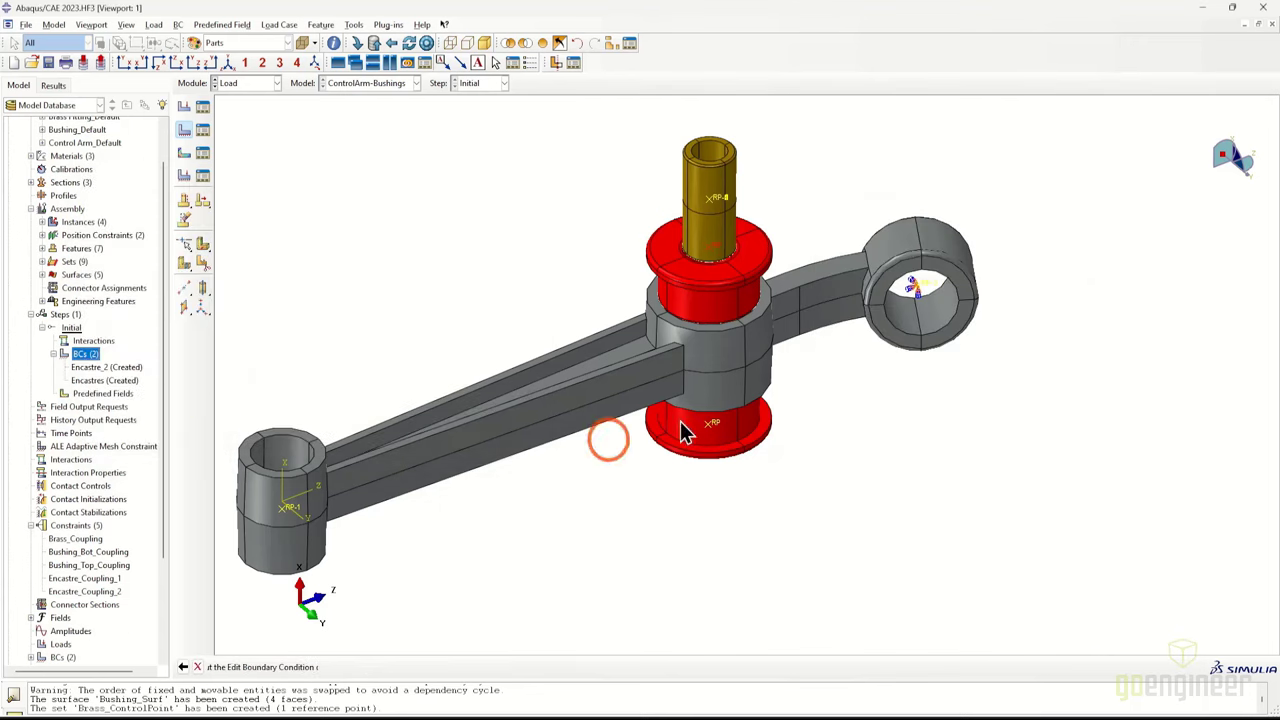
drag(314, 121, 406, 135)
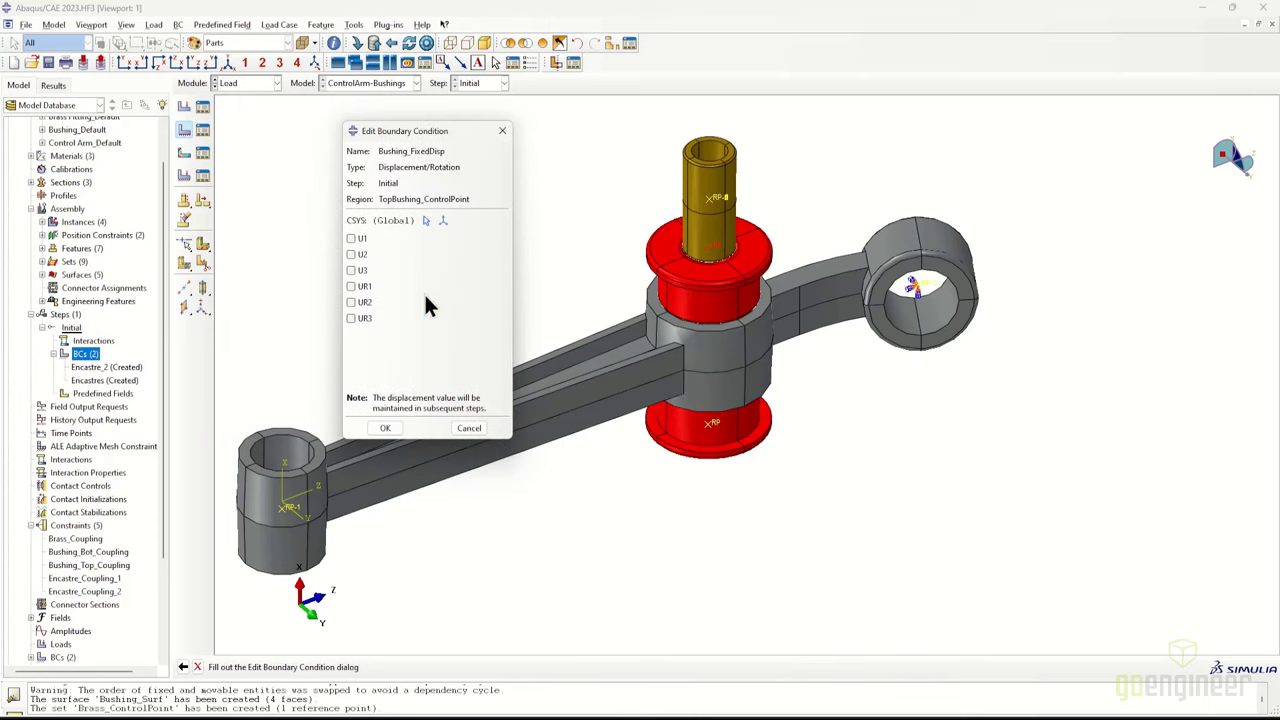
click(352, 270)
click(352, 286)
click(352, 302)
click(352, 318)
click(385, 428)
Rename the boundary condition Bushing_FixedDisp as TopBushing_FixedDisp
click(105, 367)
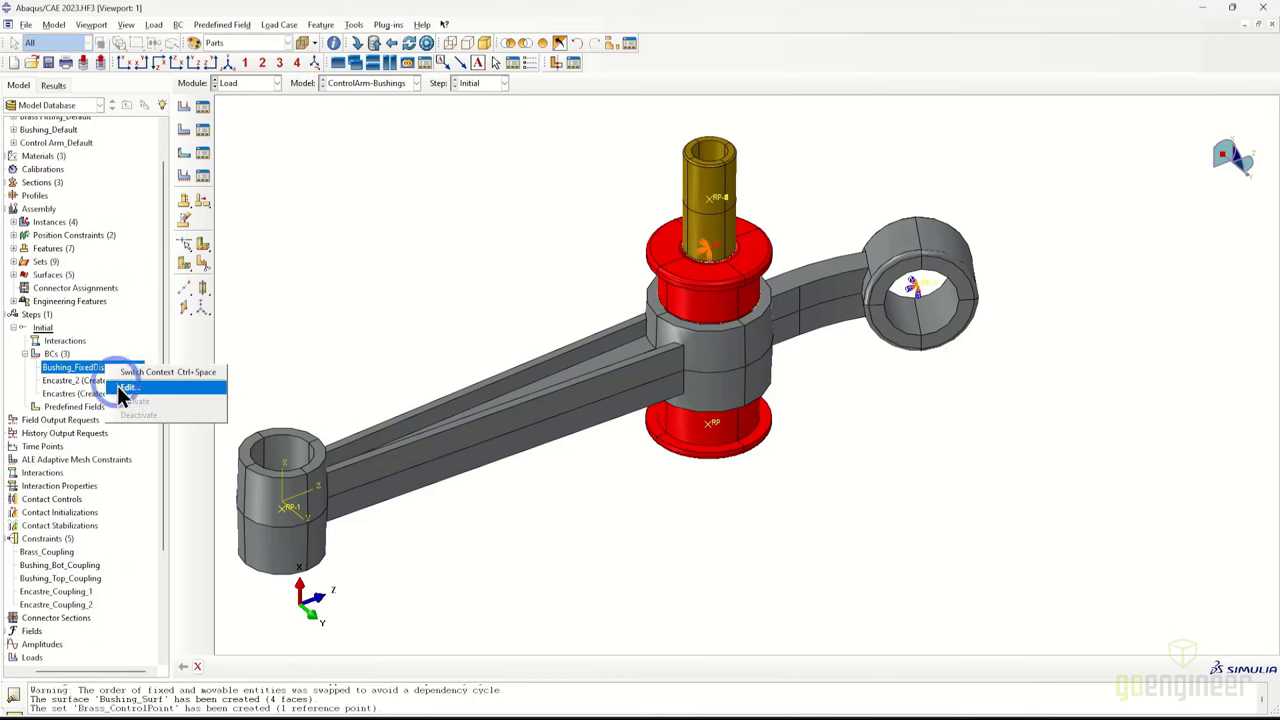
right_click(55, 356)
click(80, 377)
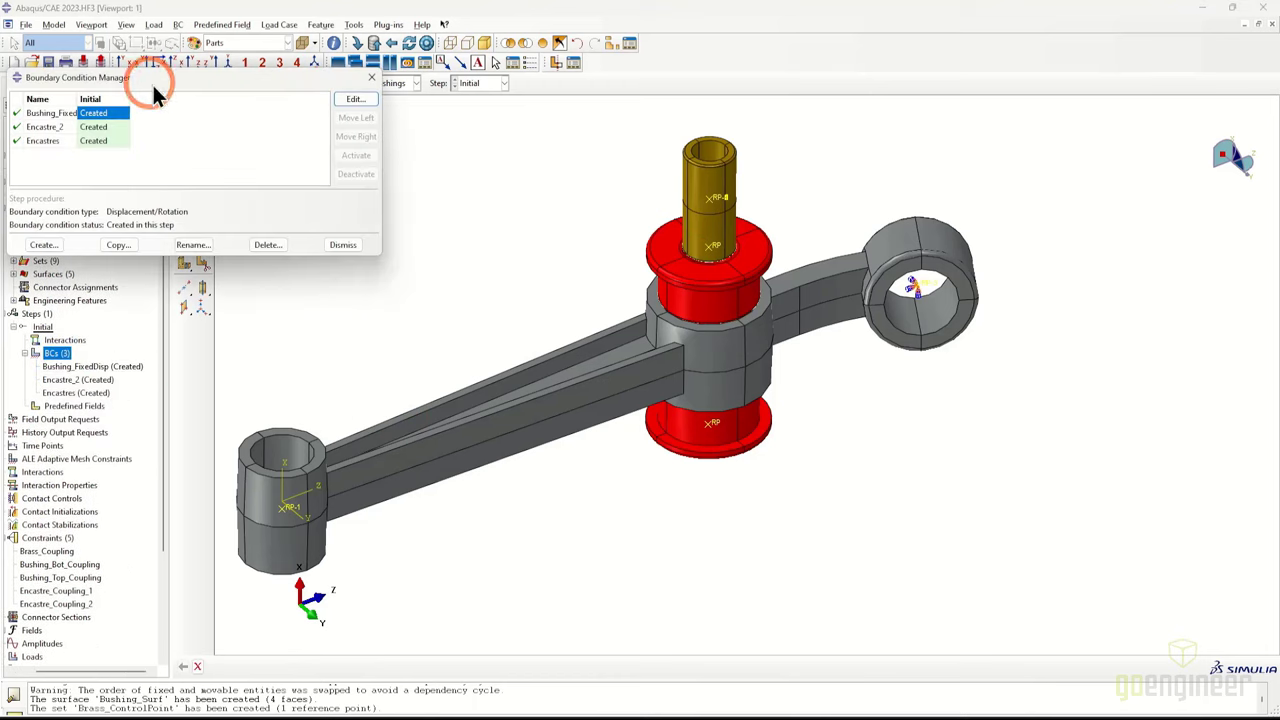
drag(143, 80, 395, 147)
click(327, 184)
click(437, 307)
click(86, 60)
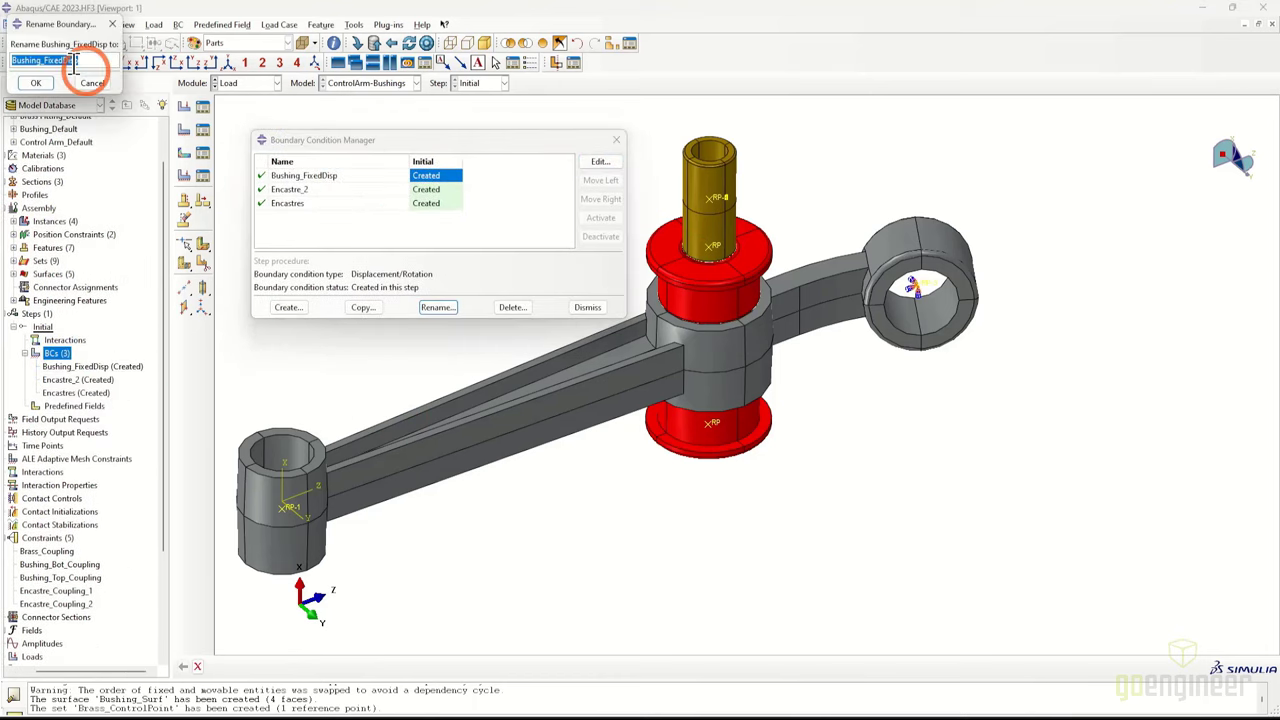
click(25, 60)
text(Top)
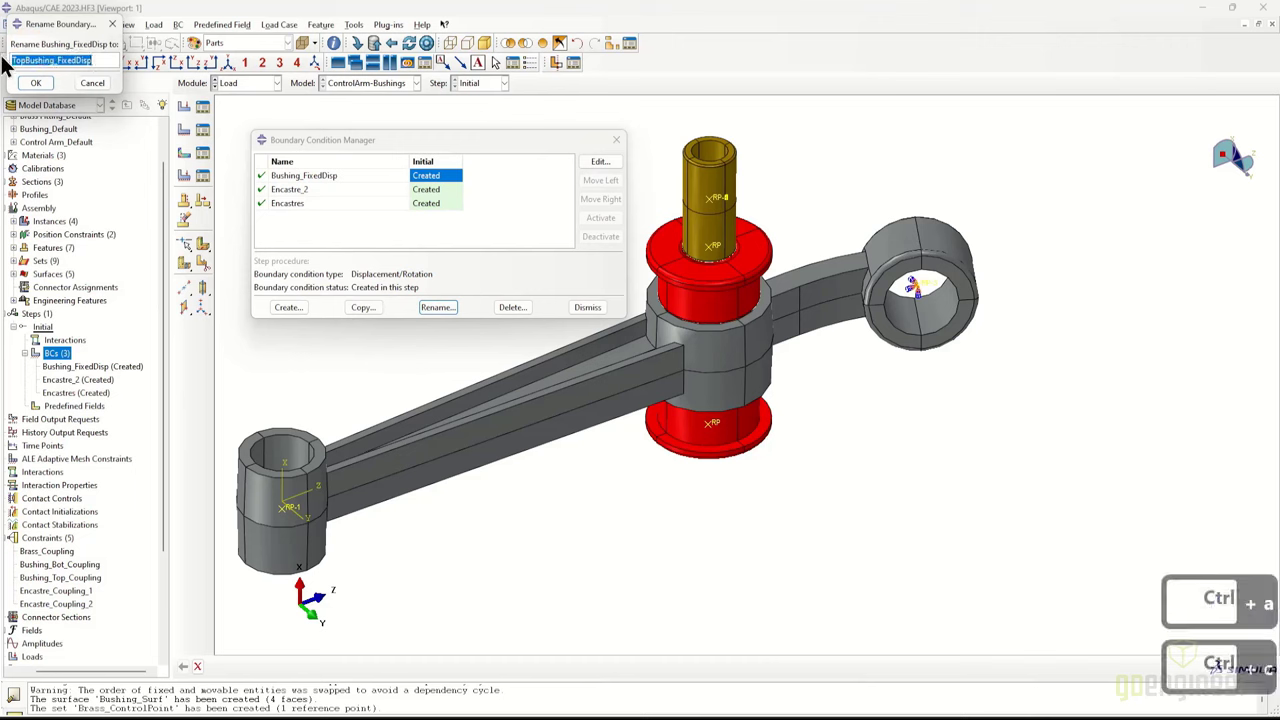
click(35, 83)
key(ctrl+a)
Start another Displacement/Rotation boundary condition named BotBushing_FixedDisp in the Initial step
click(288, 307)
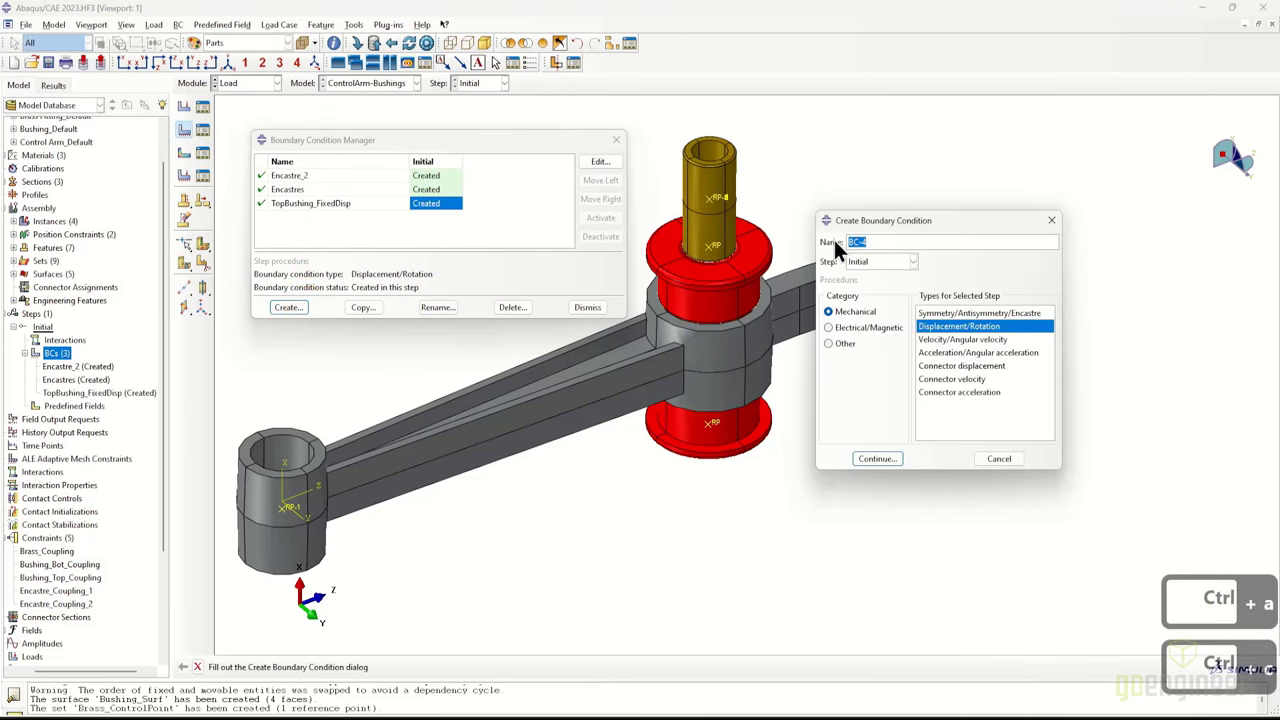
key(ctrl+a)
text(BotBushing_)
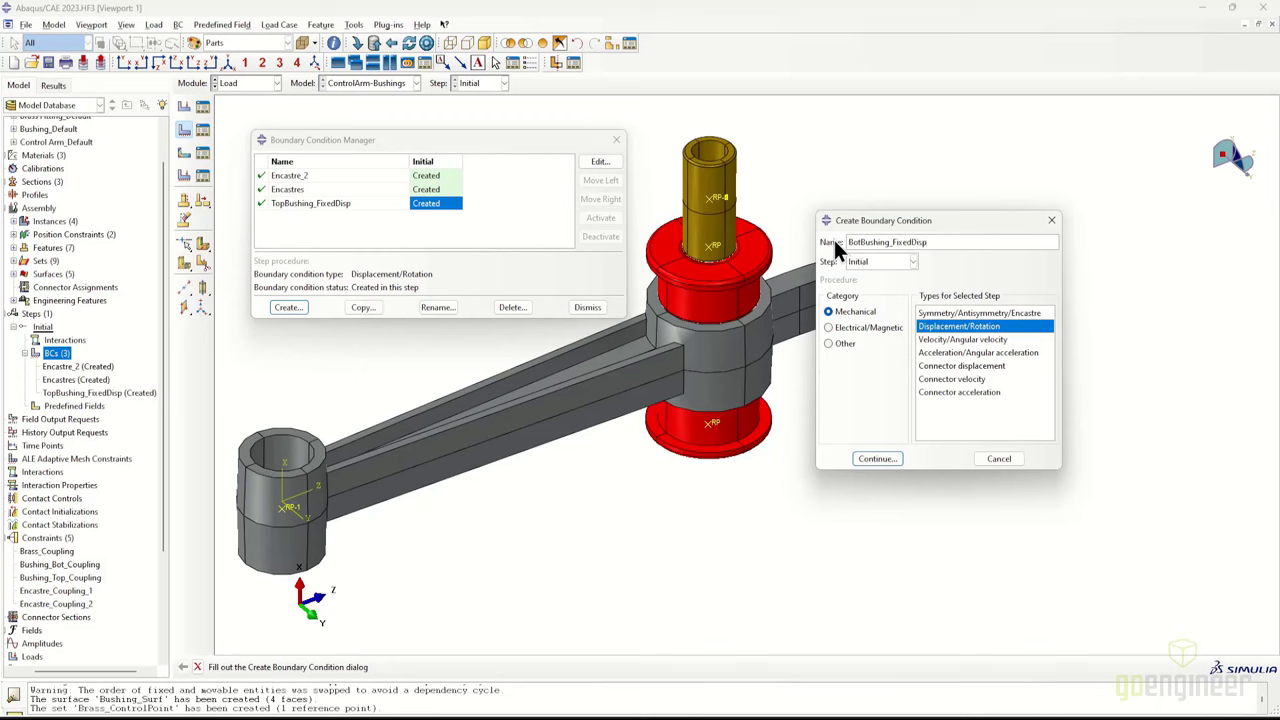
click(880, 458)
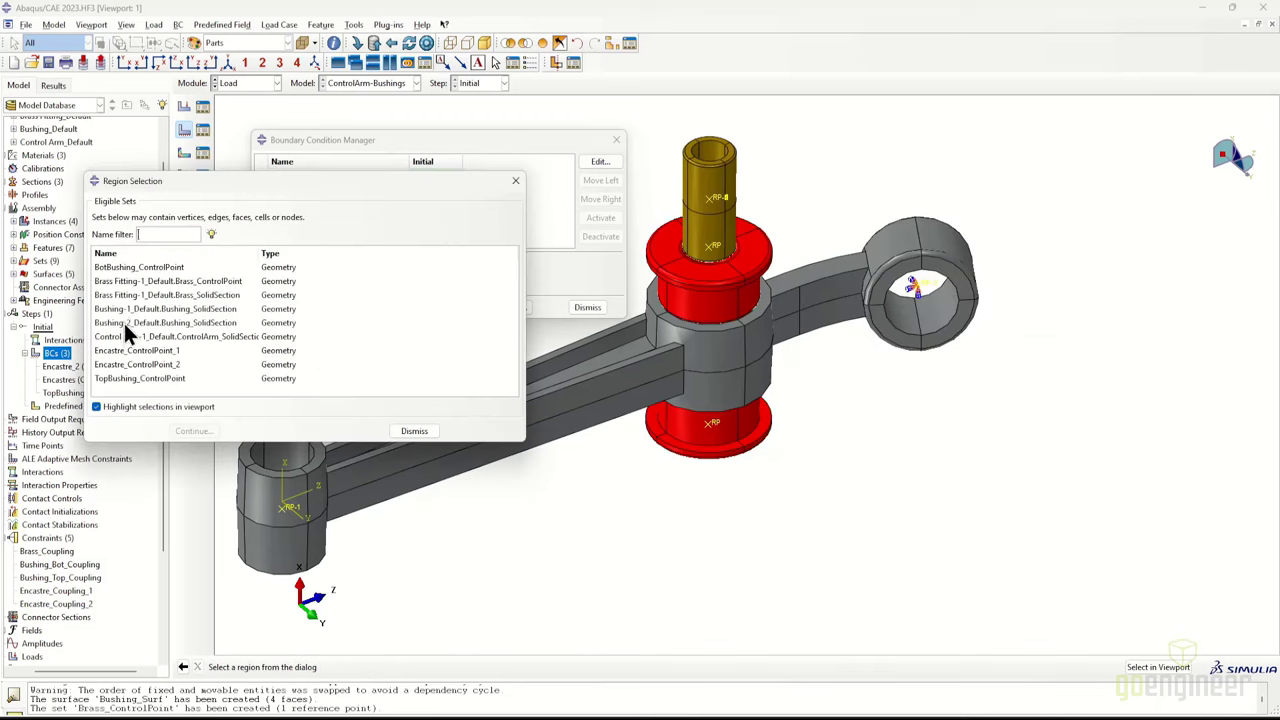
Assign the set BotBushing_ControlPoint as the region and fix U1, U2, U3, UR1, UR2 and UR3
click(124, 323)
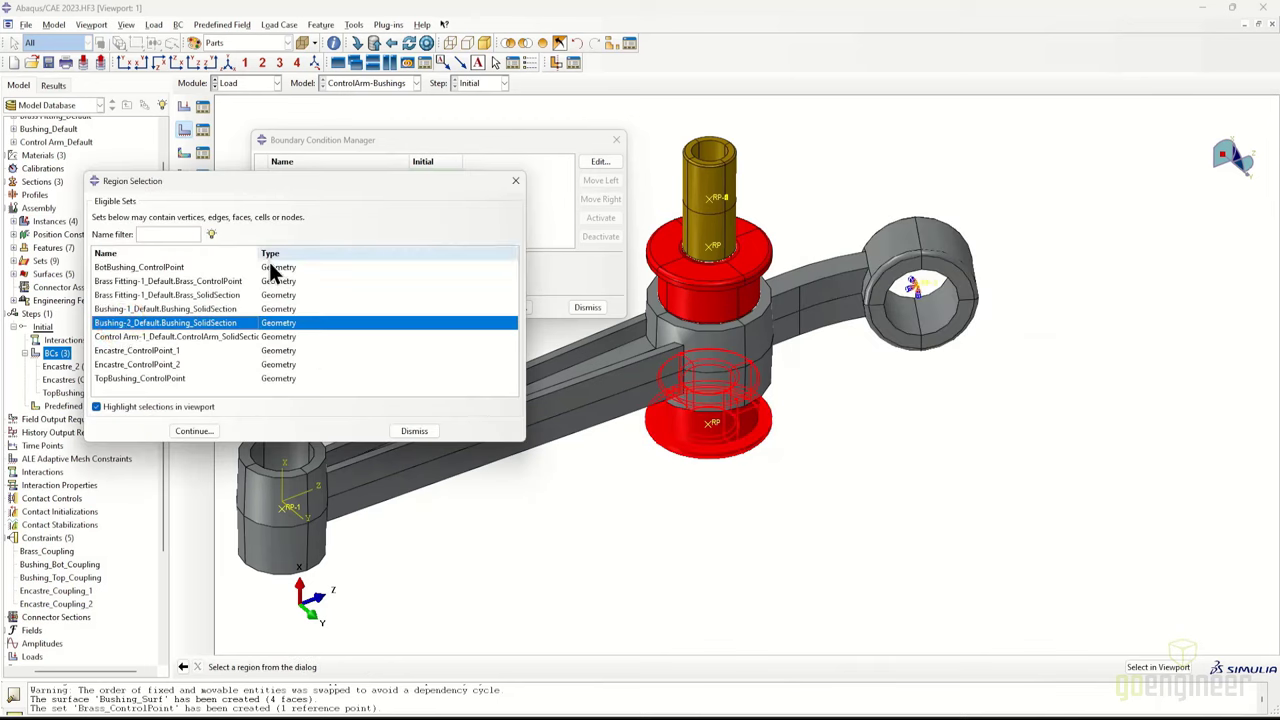
drag(258, 253, 304, 253)
click(150, 267)
click(193, 430)
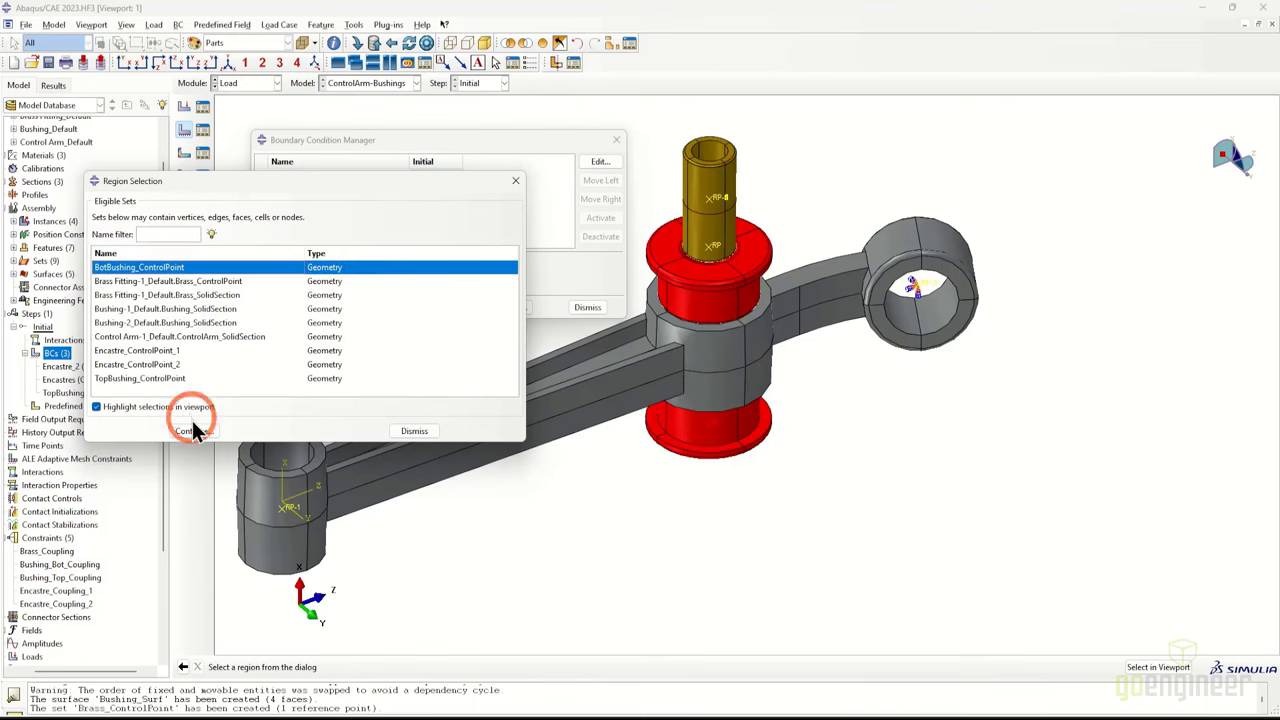
click(351, 238)
click(351, 254)
click(352, 270)
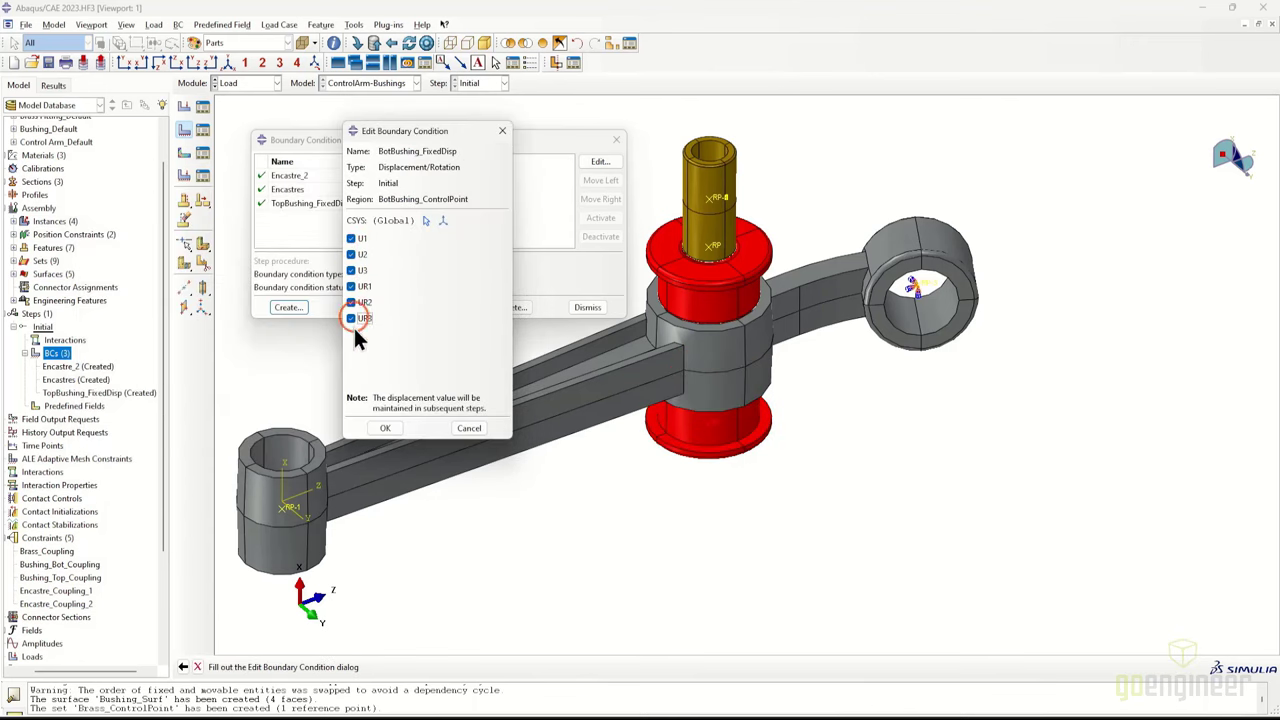
click(385, 428)
Start a Displacement/Rotation boundary condition named Brass_FixedDisp in the Initial step, using the set Brass Fitting-1_Default.Brass_ControlPoint as its region
click(288, 307)
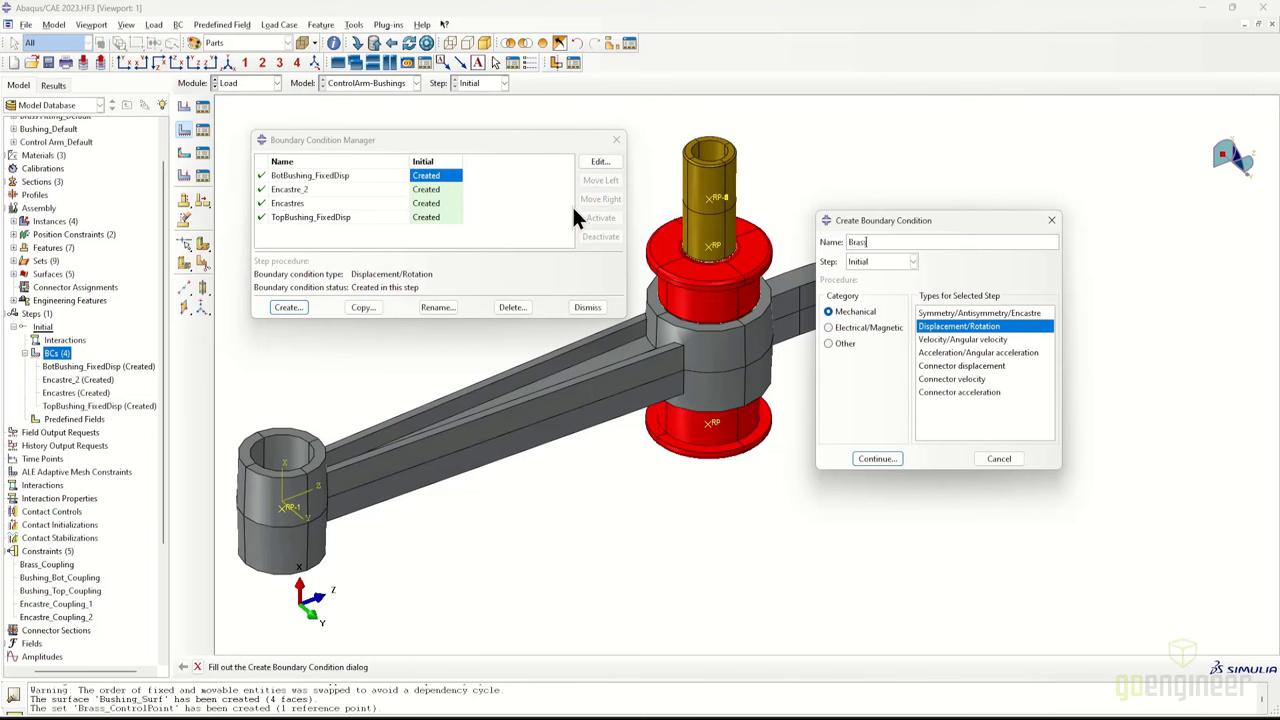
click(877, 457)
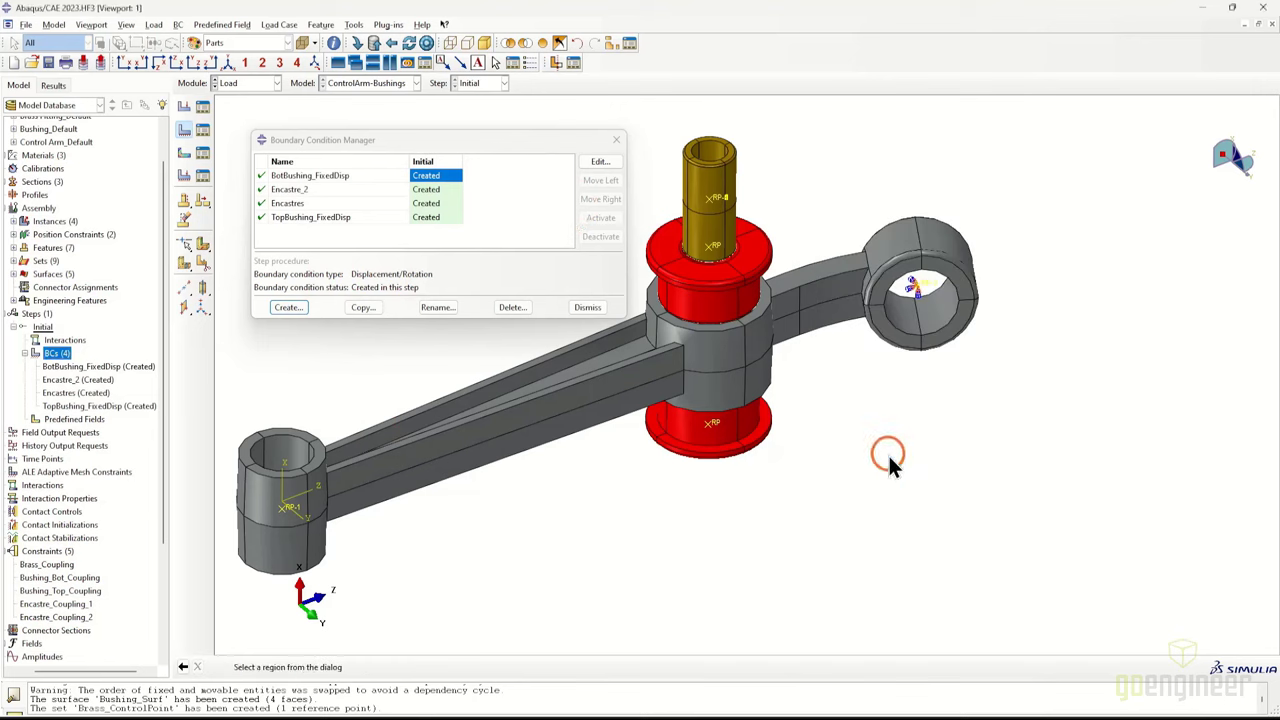
click(144, 336)
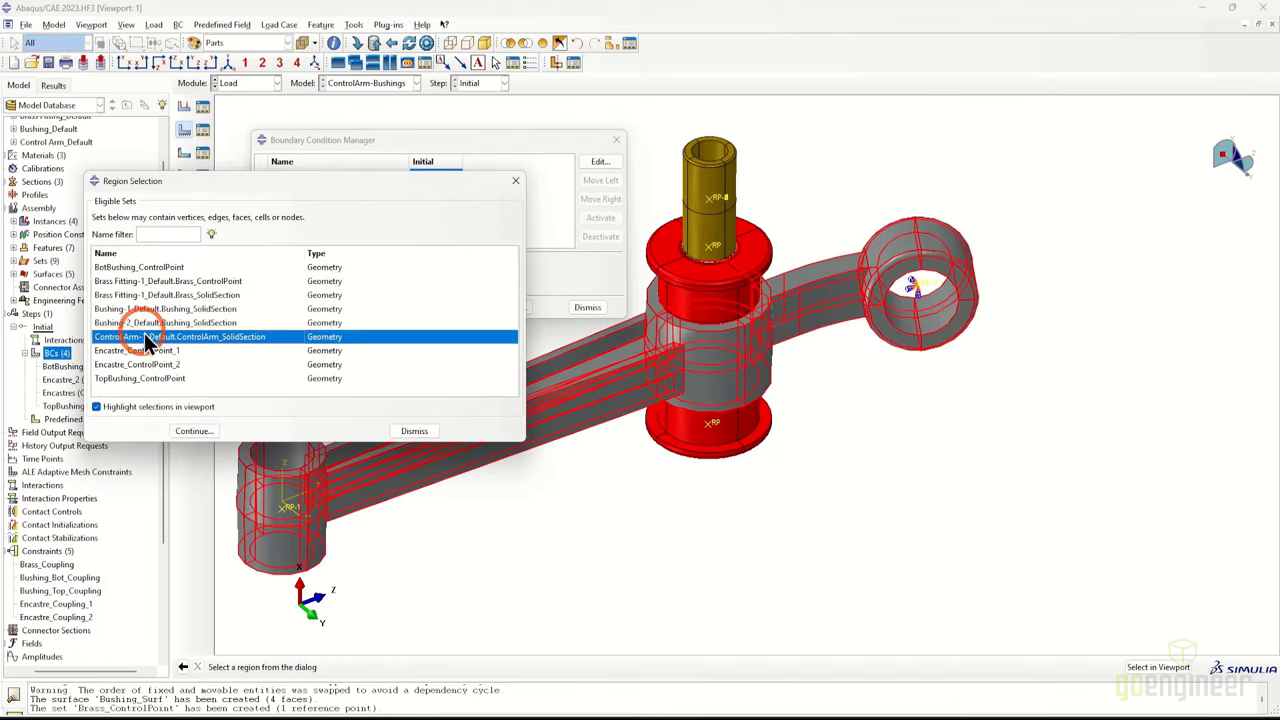
click(145, 322)
click(158, 309)
click(158, 296)
click(161, 282)
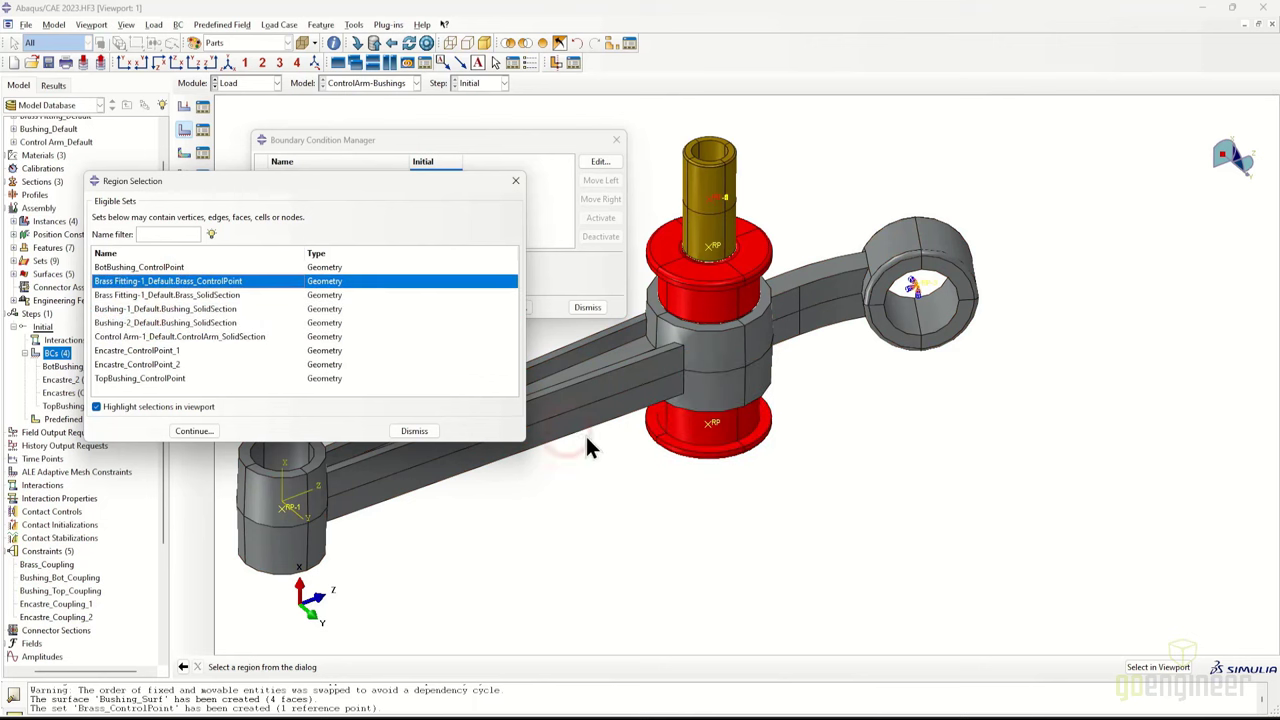
middle_drag(586, 436, 521, 427)
click(193, 431)
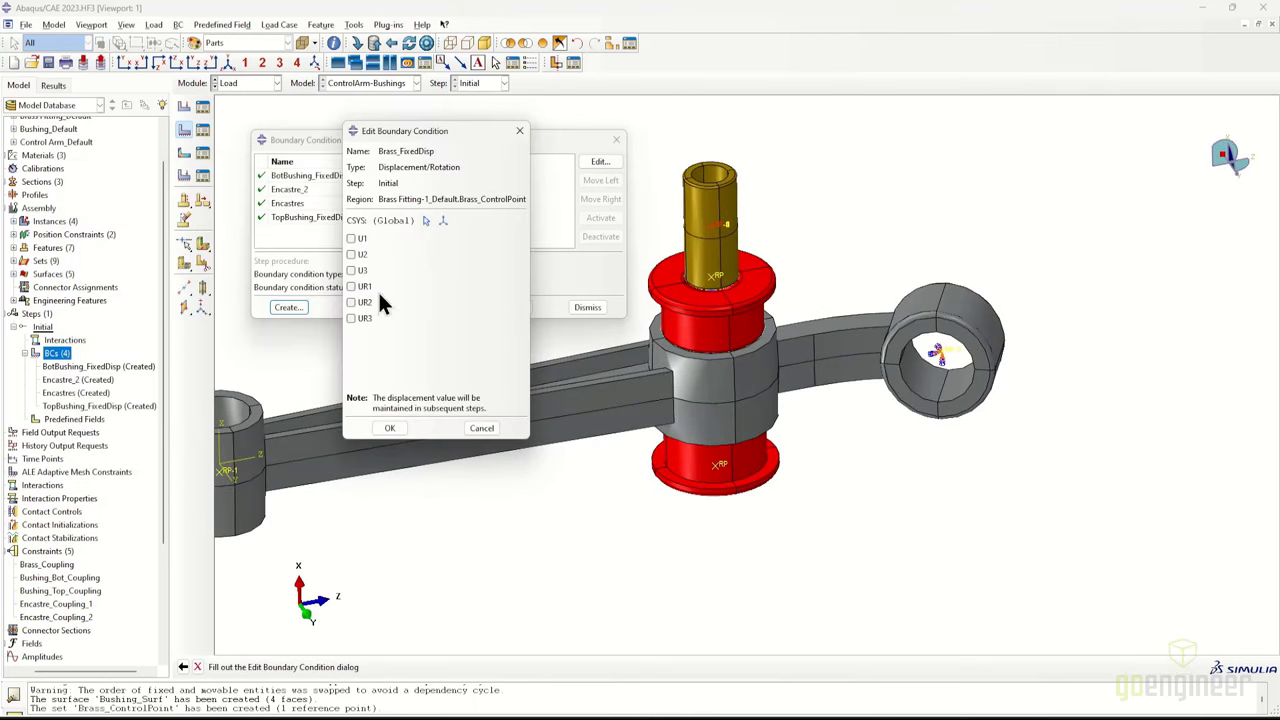
Fix U1, U2, U3, UR1, UR2 and UR3 for Brass_FixedDisp and close the boundary condition list
click(351, 238)
click(351, 254)
click(351, 270)
click(351, 286)
click(351, 302)
click(351, 318)
click(390, 428)
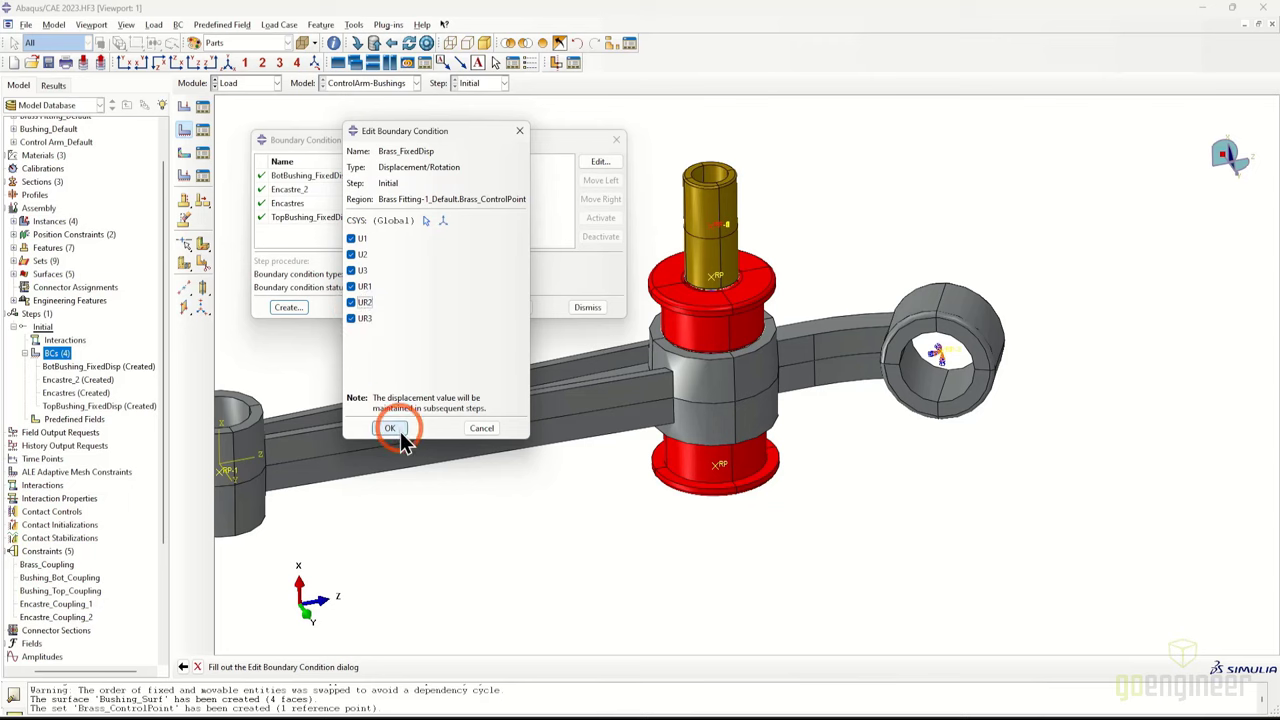
click(616, 139)
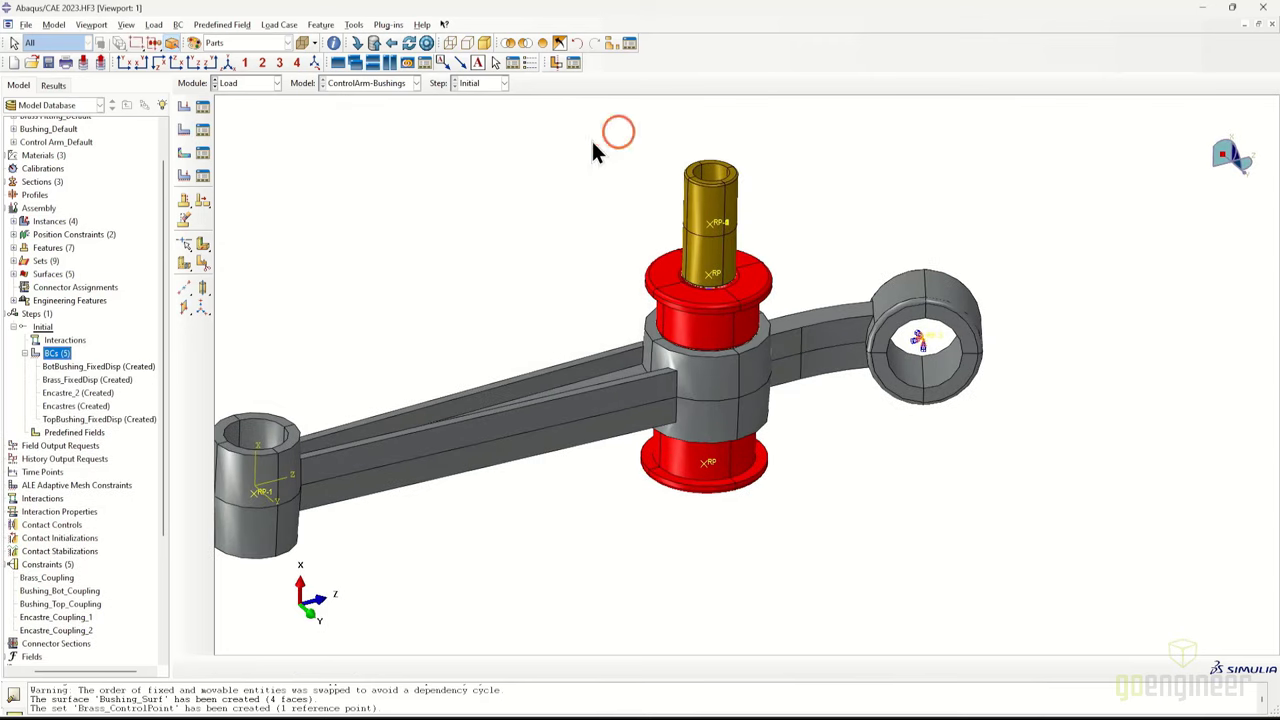
Start a Contact interaction property named GenContact_Property
click(24, 353)
click(13, 498)
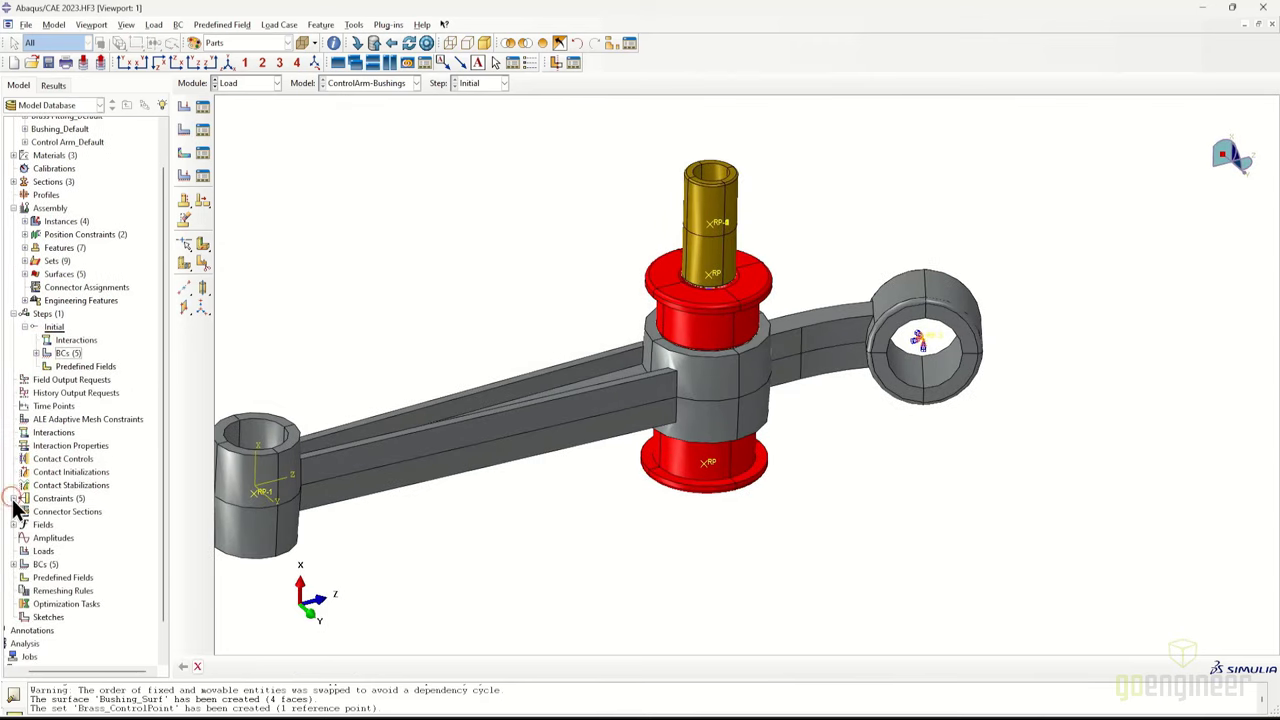
double_click(69, 445)
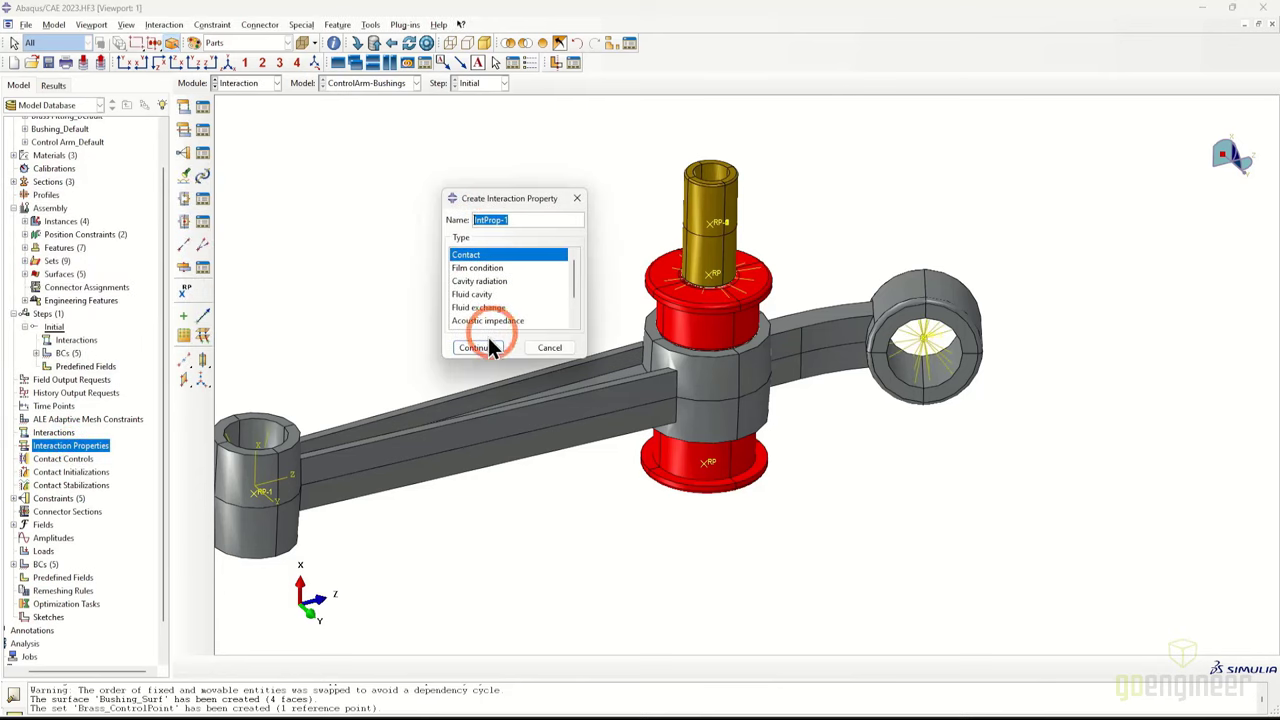
text(C)
click(390, 214)
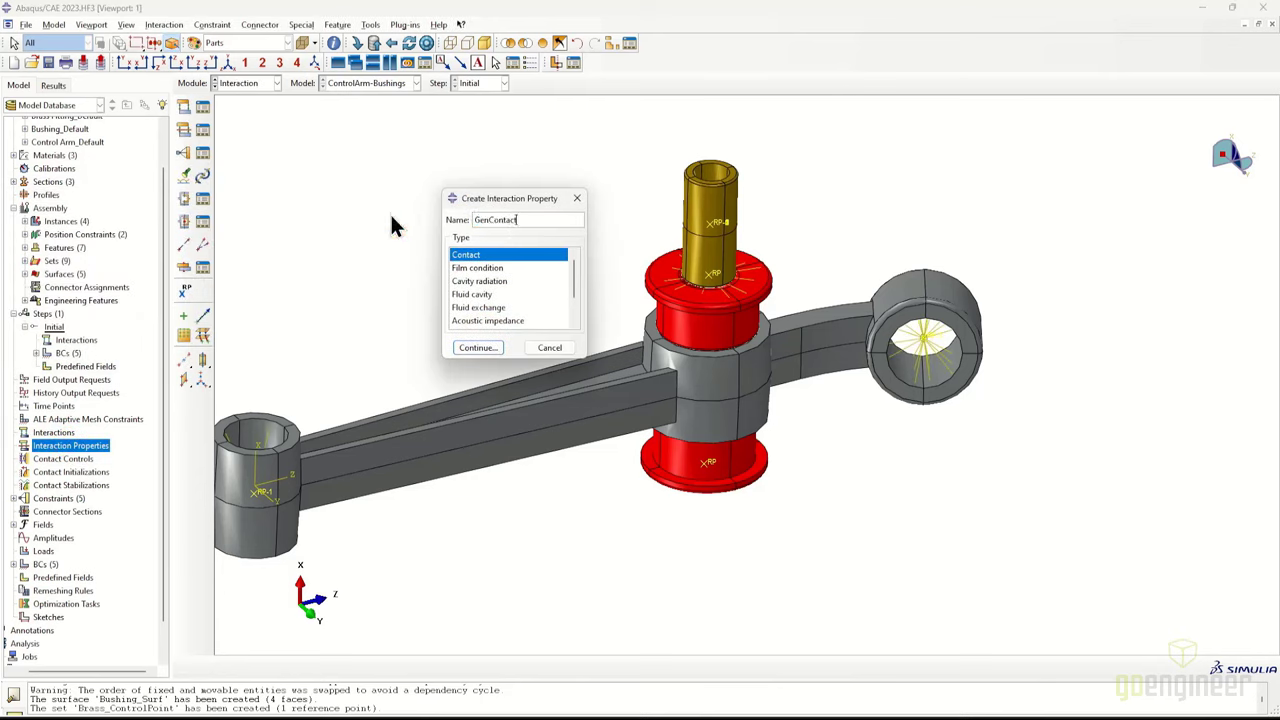
text(enContact_Property)
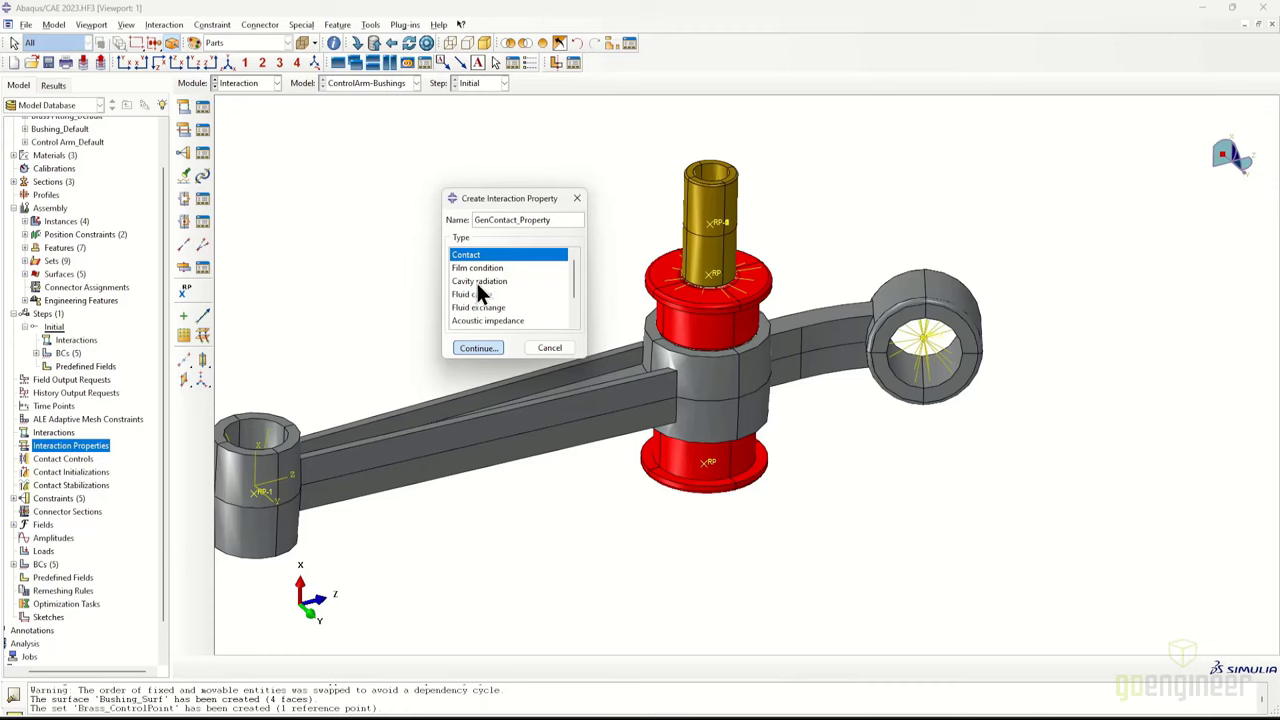
click(477, 347)
Add Normal Behavior with "Hard" contact and a Tangential Behavior to GenContact_Property
click(255, 209)
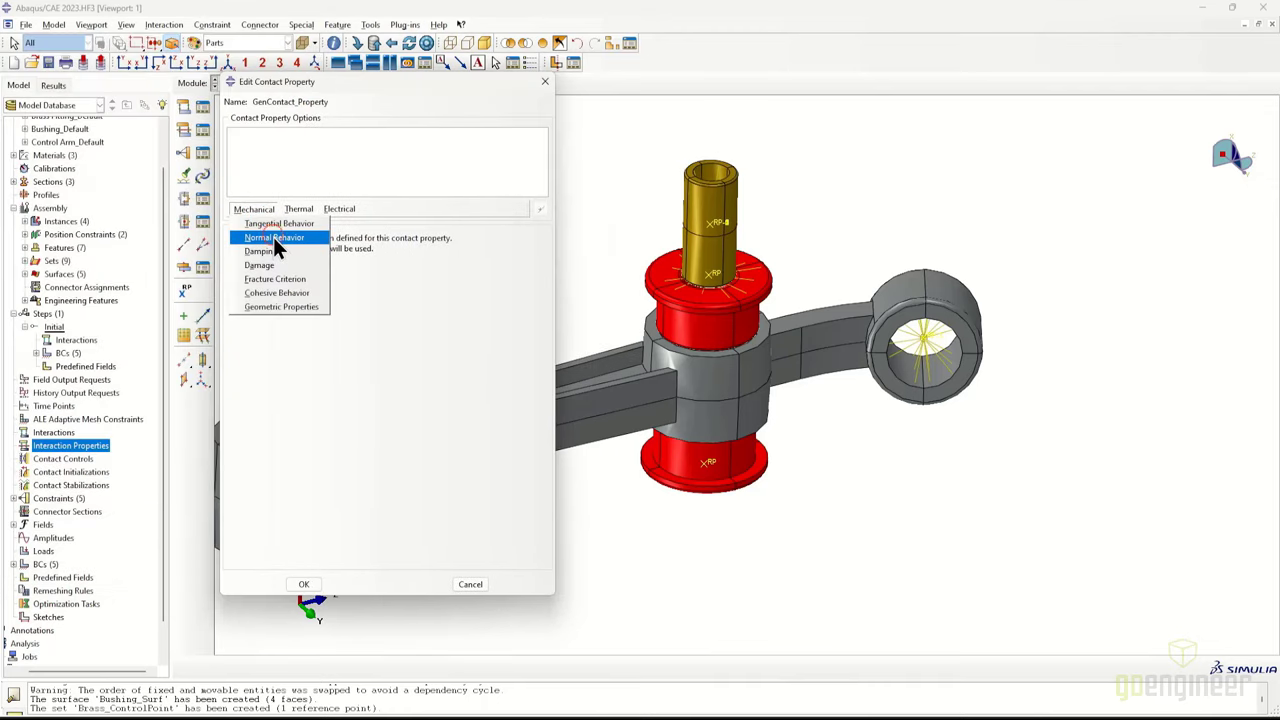
click(275, 244)
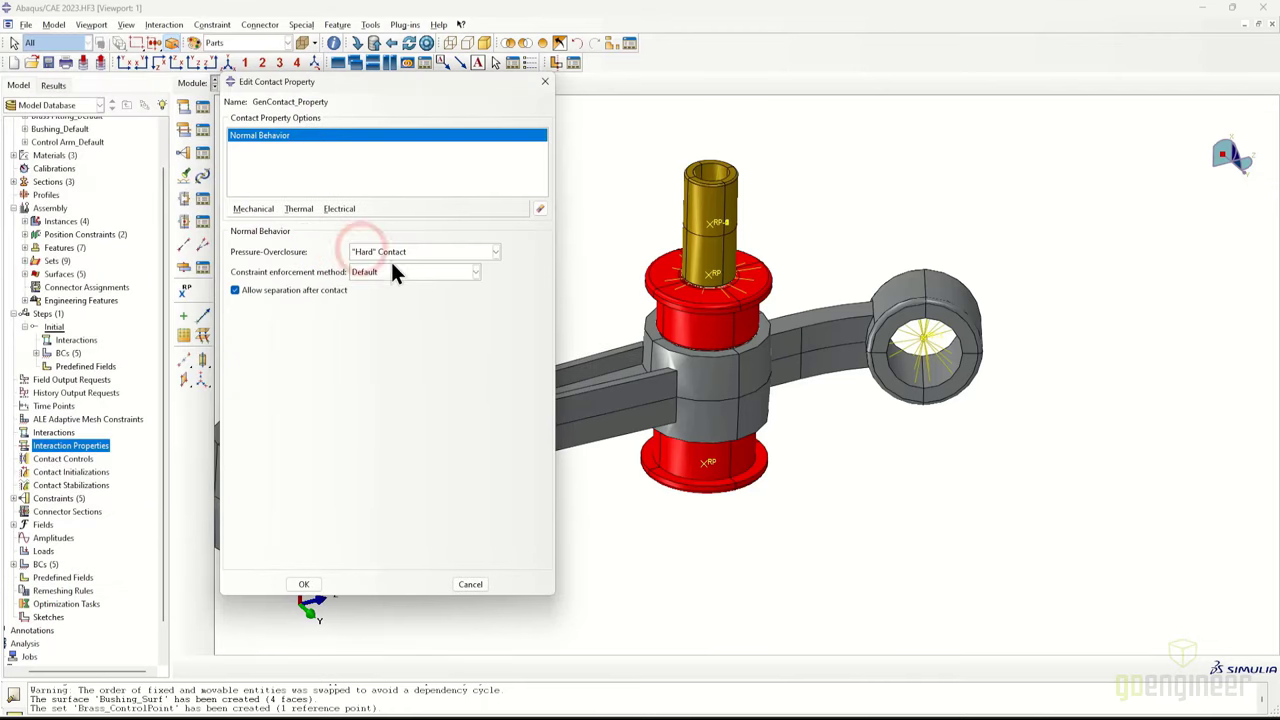
click(275, 208)
click(278, 223)
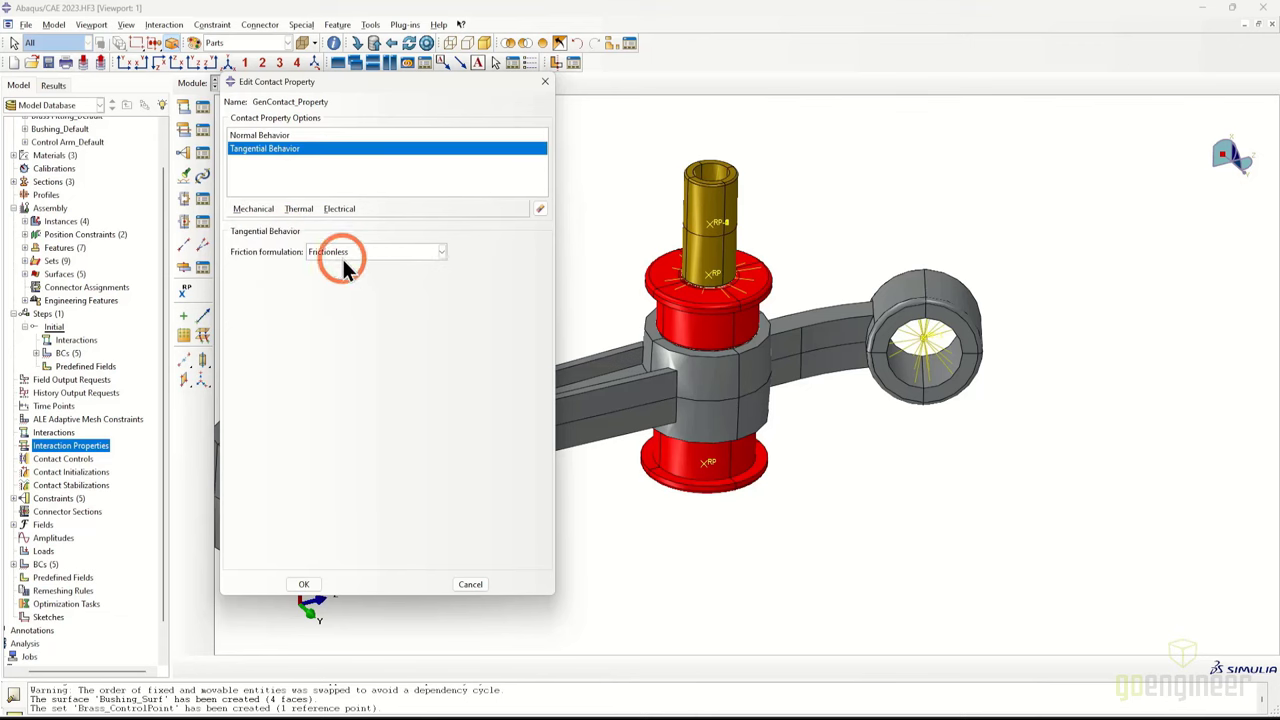
Set the tangential friction formulation to Penalty with a friction coefficient of 0.60 and save the contact property
click(345, 253)
click(350, 281)
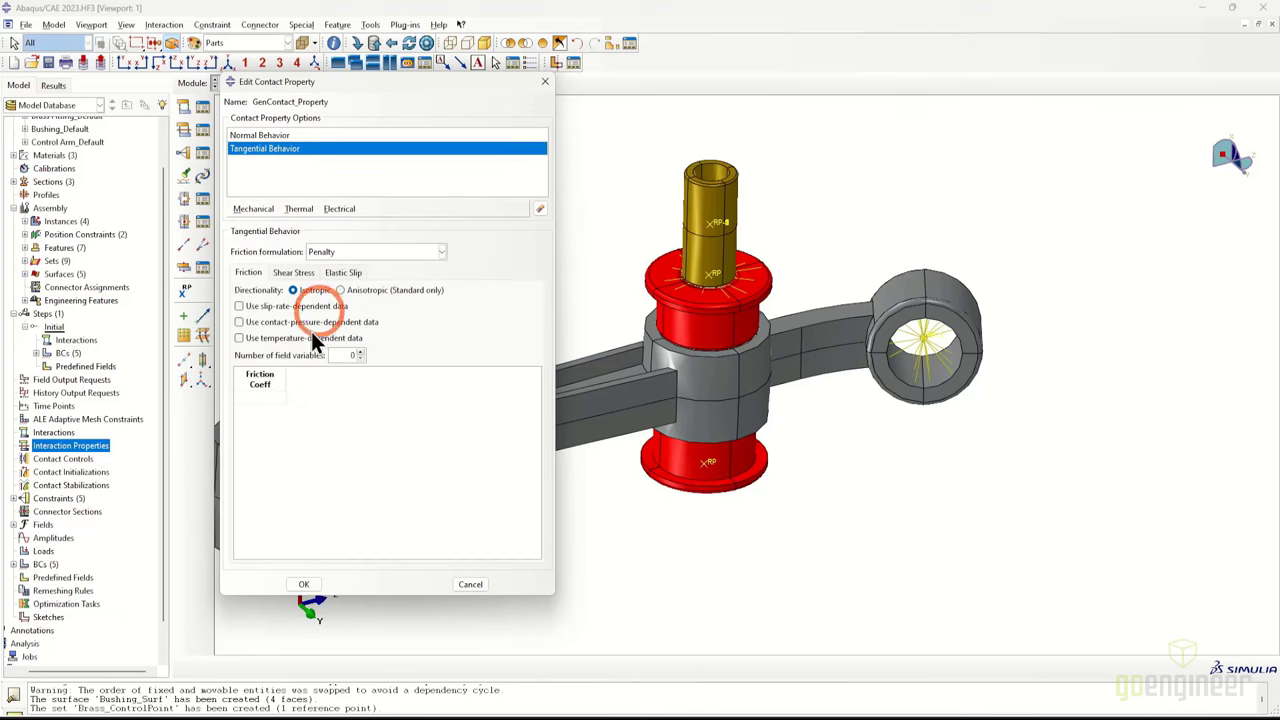
click(268, 398)
text(0.0)
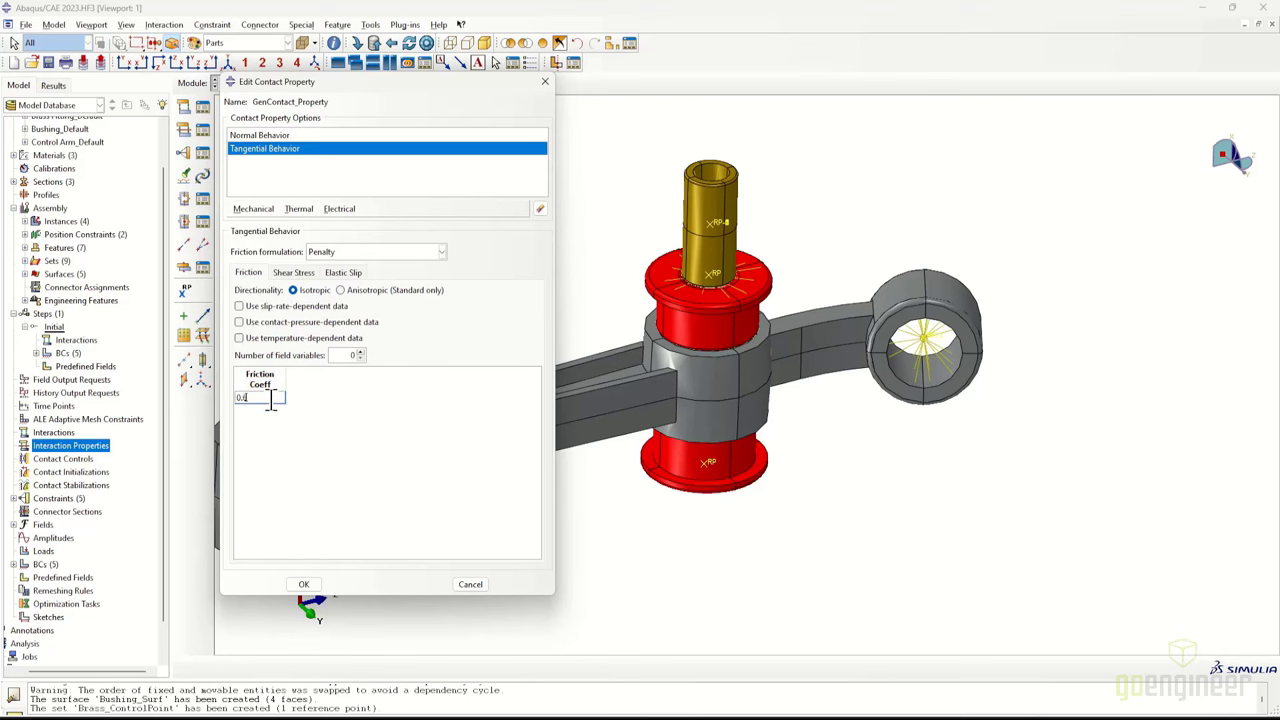
click(371, 252)
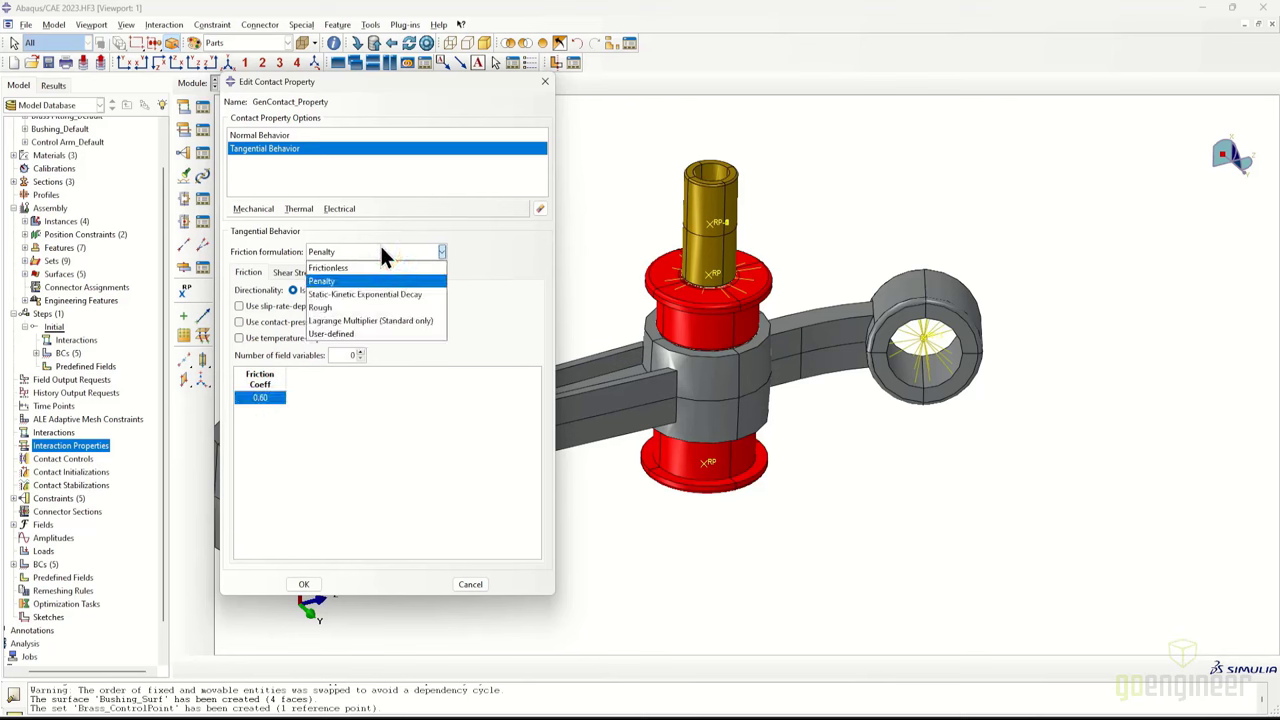
click(314, 468)
click(306, 584)
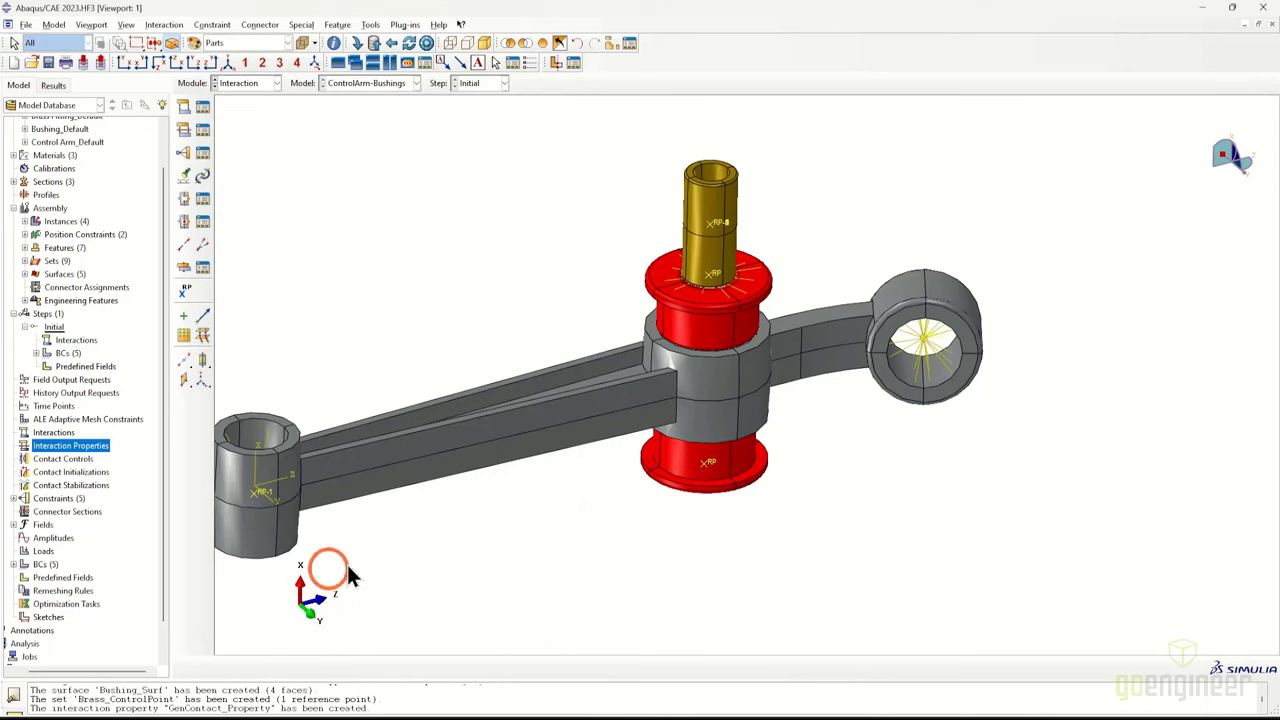
Create a General contact (Standard) interaction named GenContact in the Initial step, with GenContact_Property as its global property assignment
double_click(58, 432)
click(206, 231)
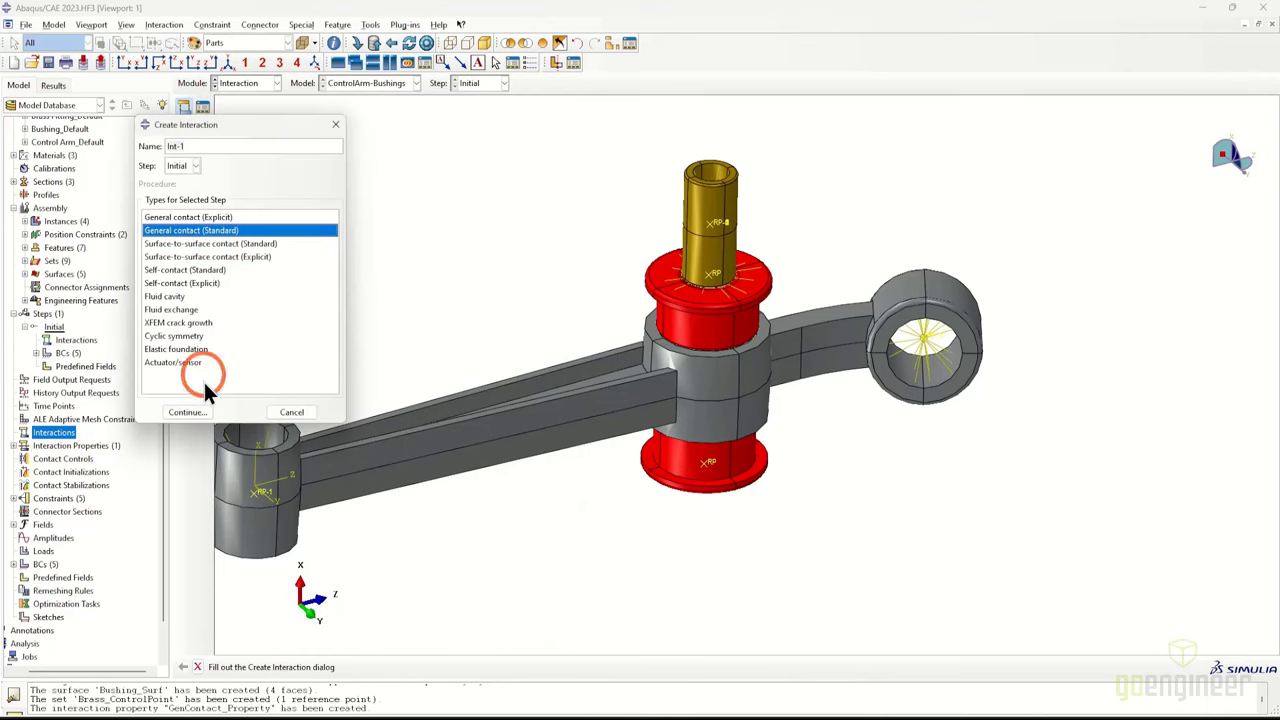
text(GenContact)
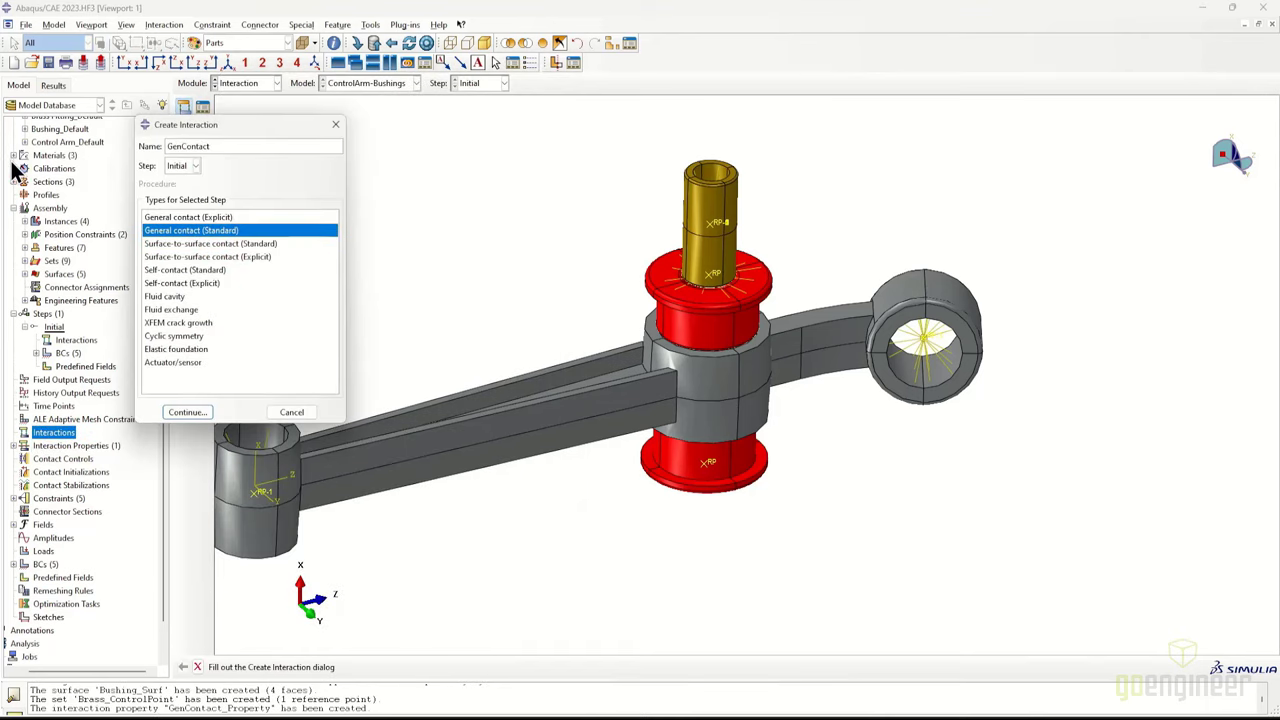
click(196, 414)
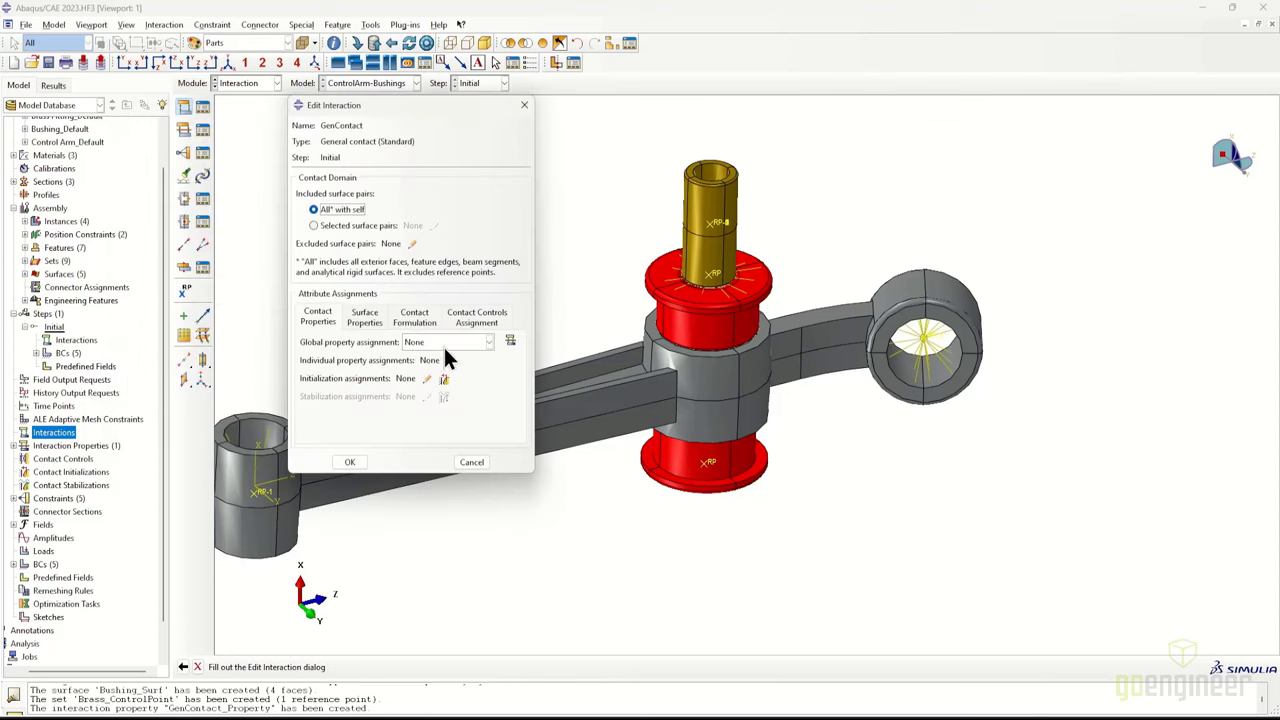
click(446, 343)
click(443, 360)
click(349, 462)
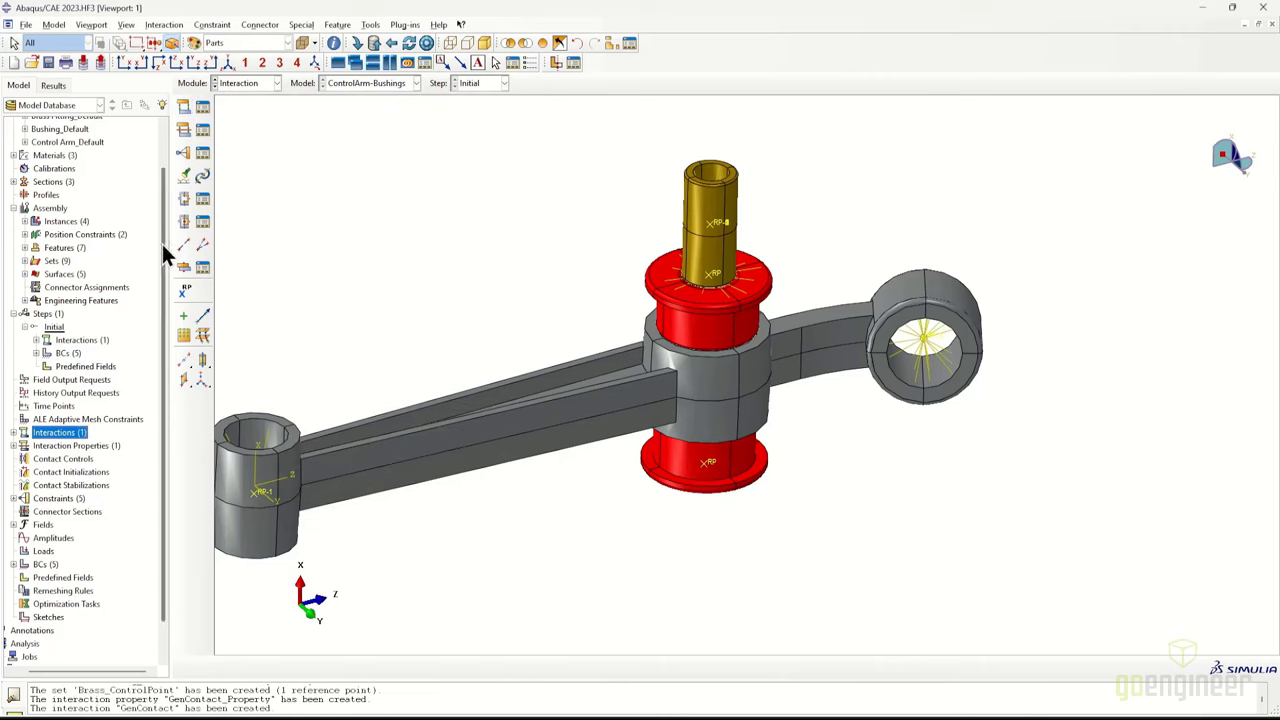
Start a Static, General step named BushingPressurization after the Initial step
double_click(47, 313)
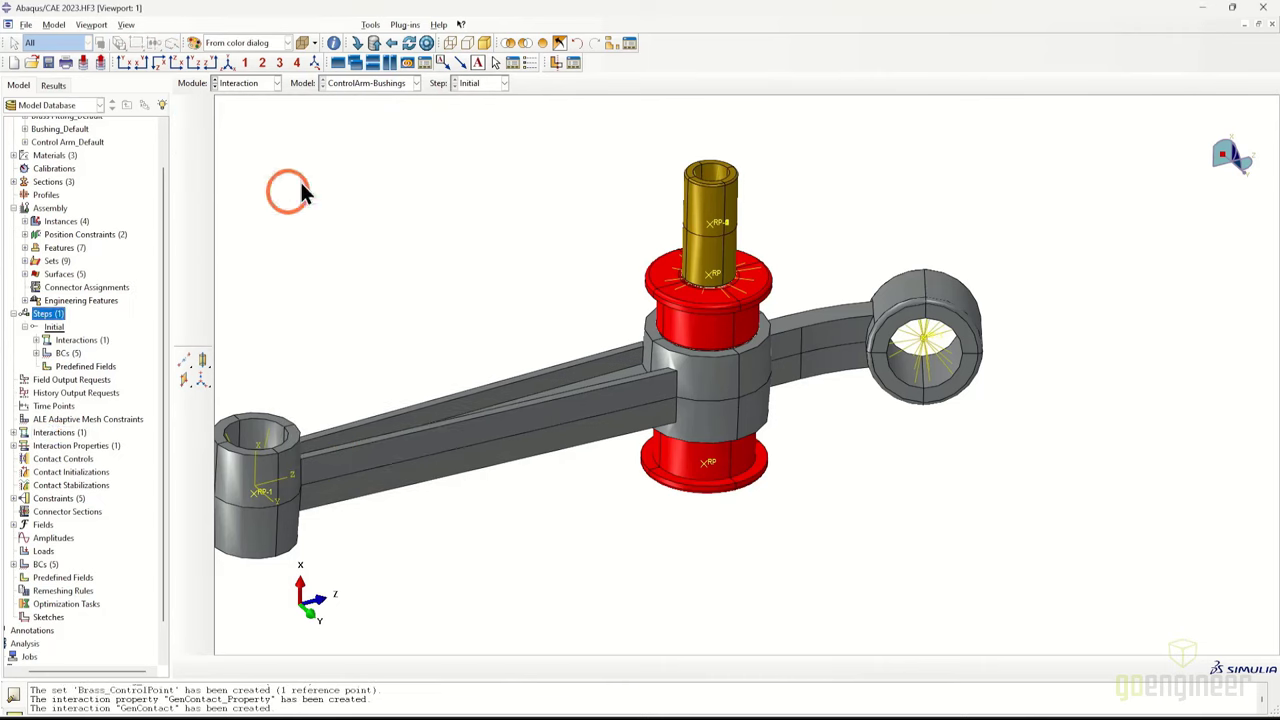
drag(262, 170, 188, 157)
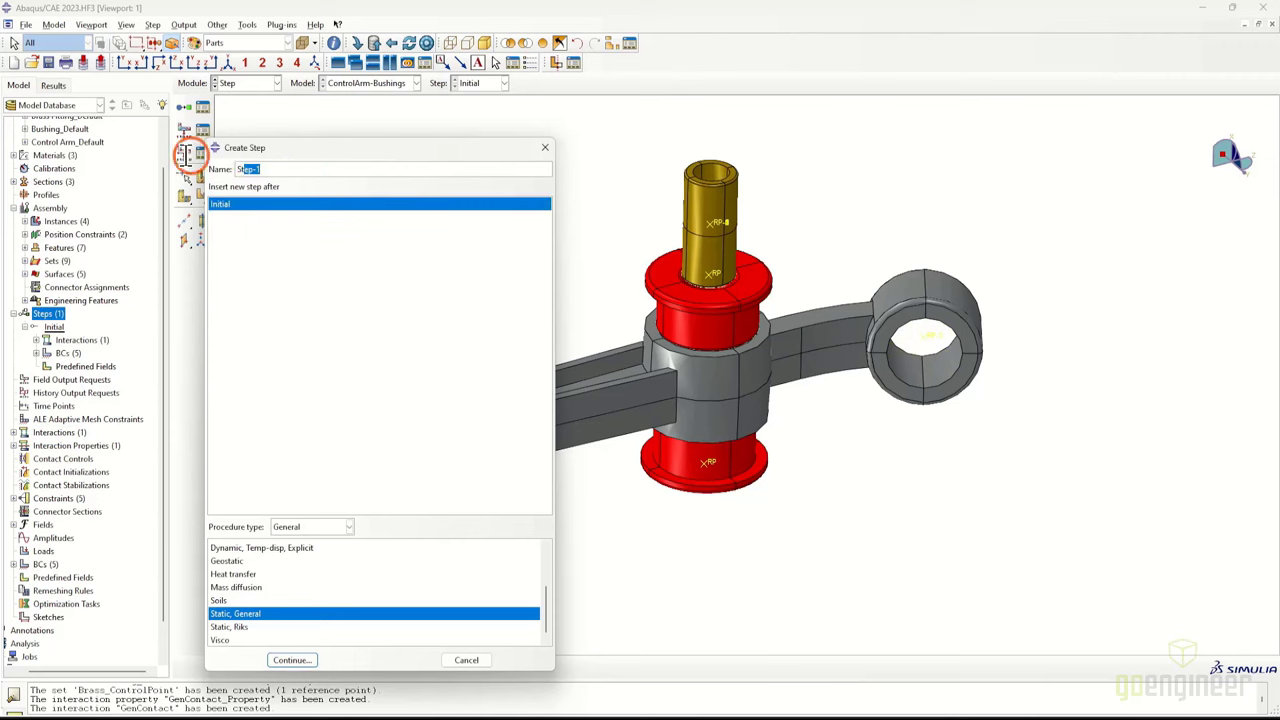
text(R)
key(BackSpace)
text(Pressu)
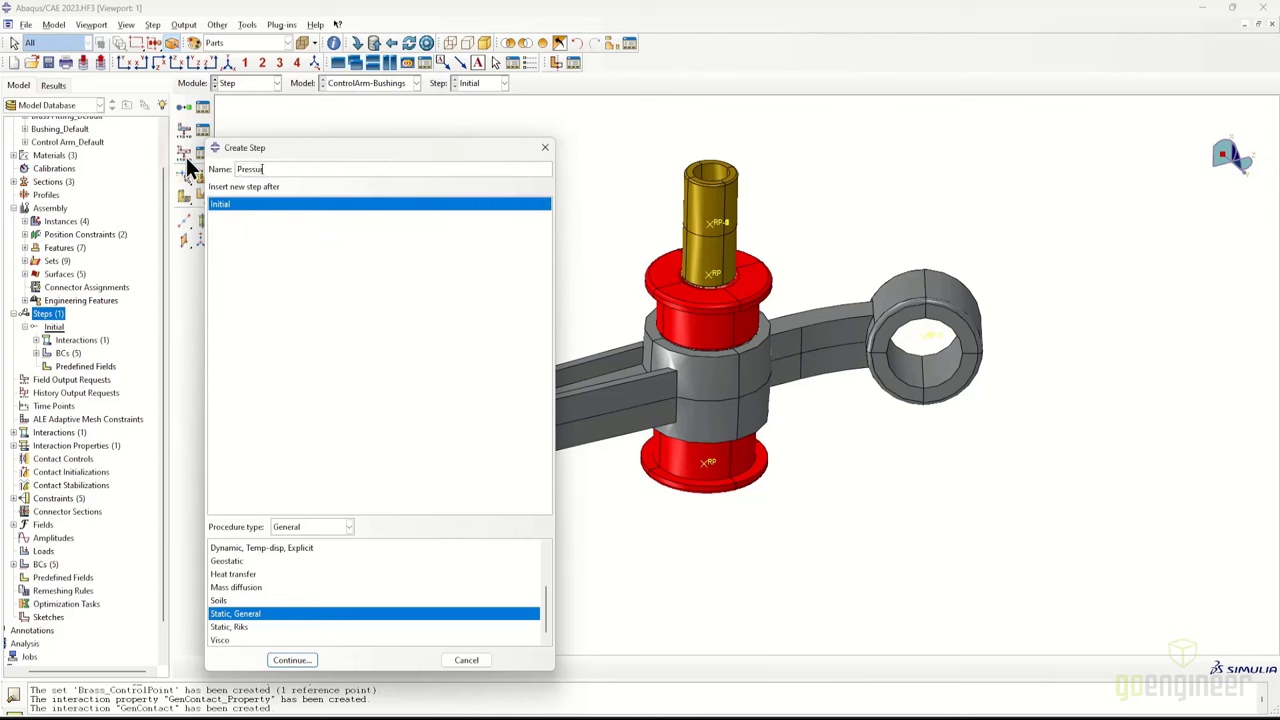
key(ctrl+a)
text(Bush)
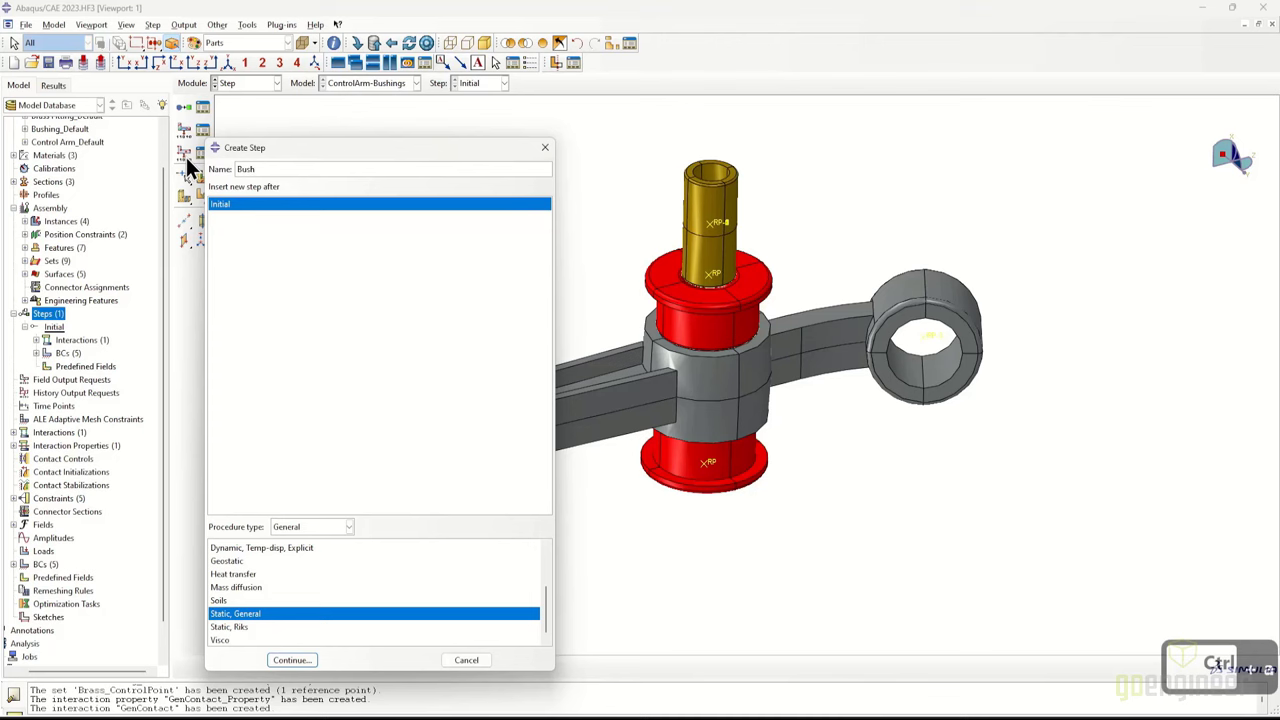
text(ingPressurization)
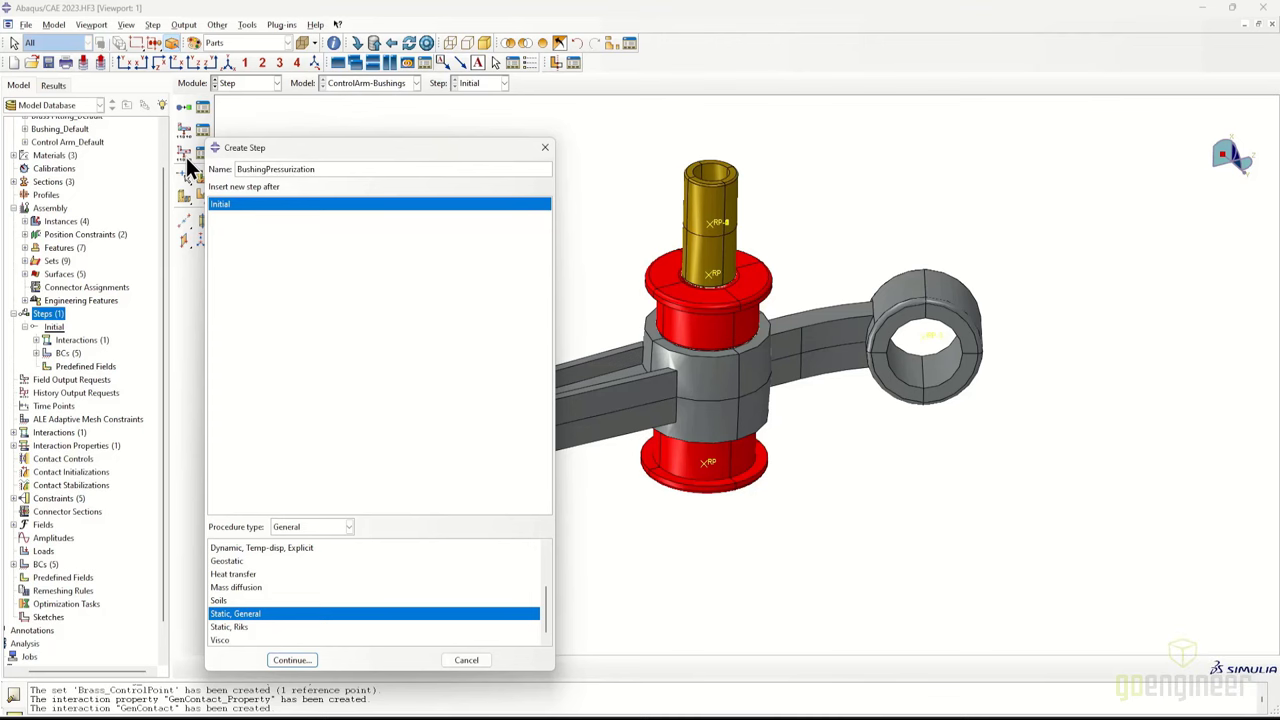
click(293, 660)
Turn Nlgeom on for BushingPressurization and accept the step with its default incrementation
click(252, 316)
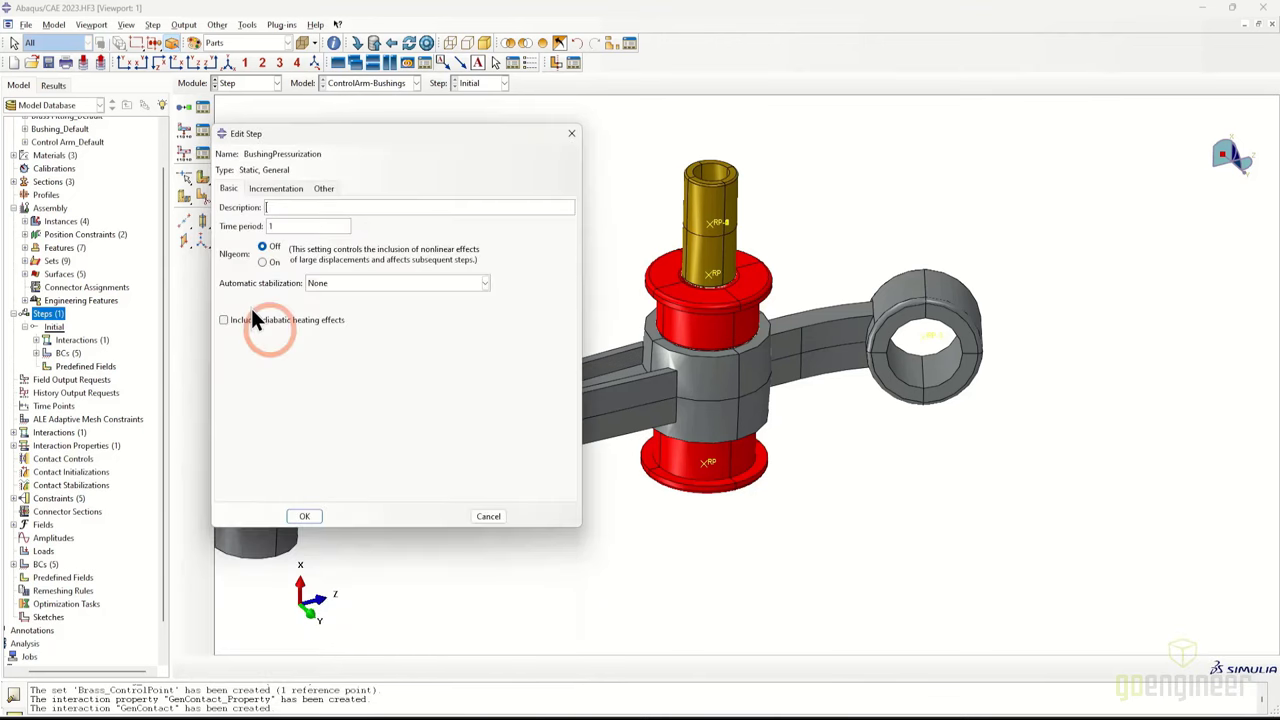
click(336, 282)
click(336, 282)
click(287, 189)
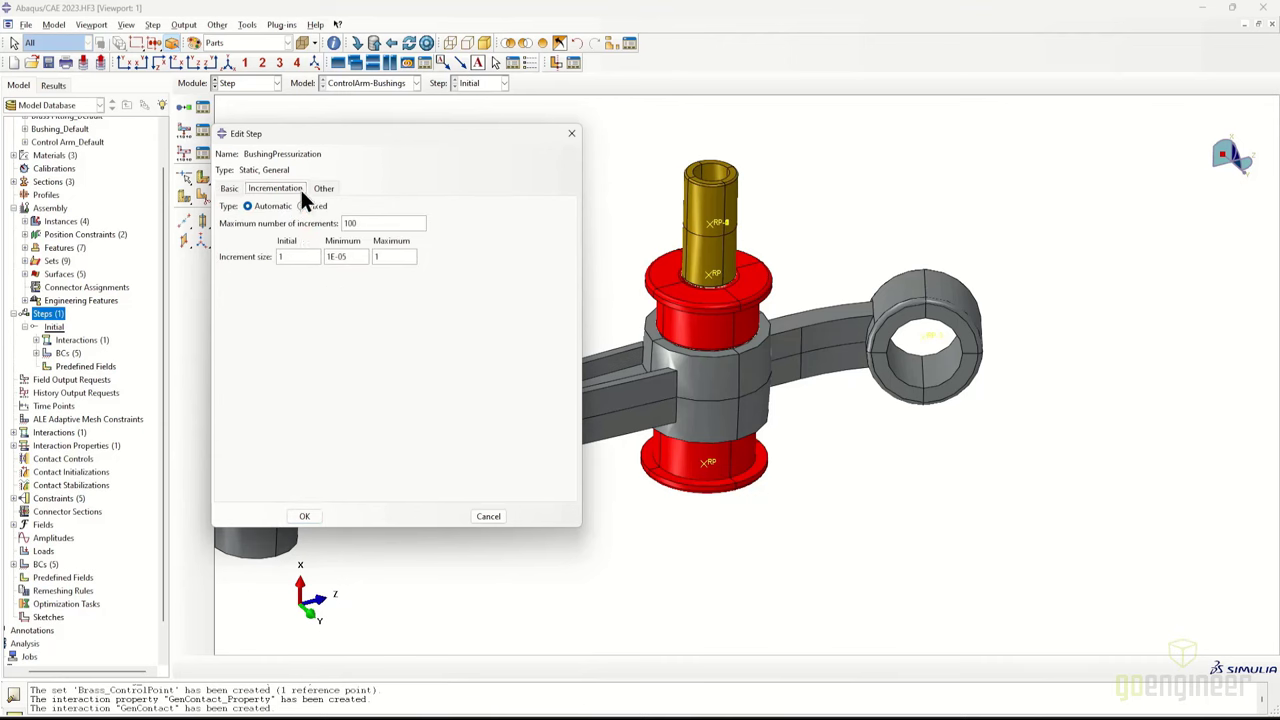
click(304, 516)
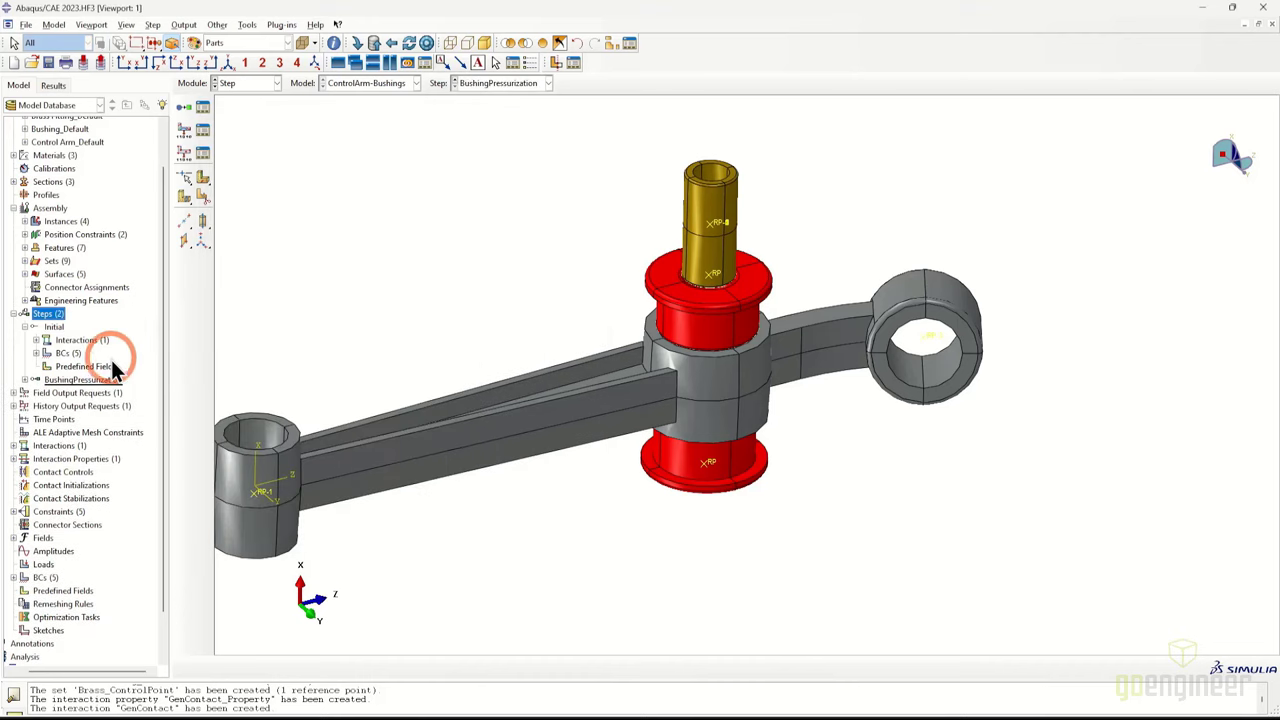
Start a Static, General step named TopBushing_Install after BushingPressurization
click(25, 326)
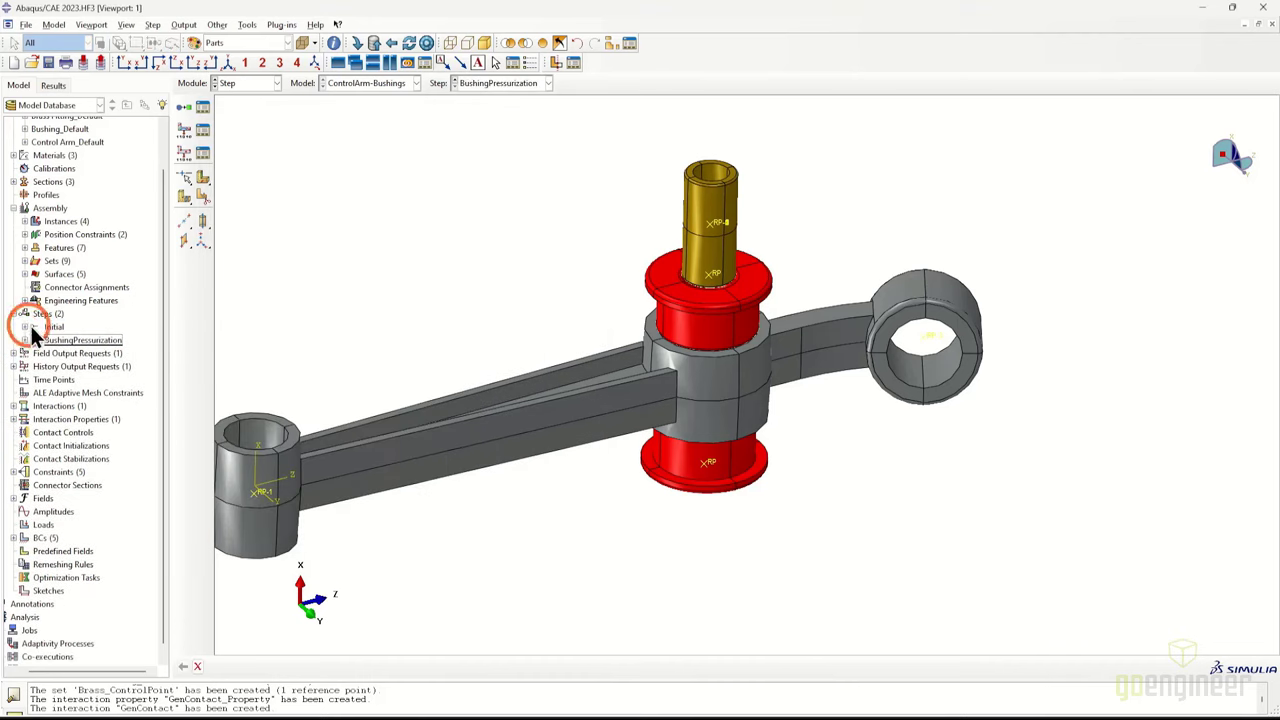
click(46, 316)
double_click(46, 316)
text(TopB)
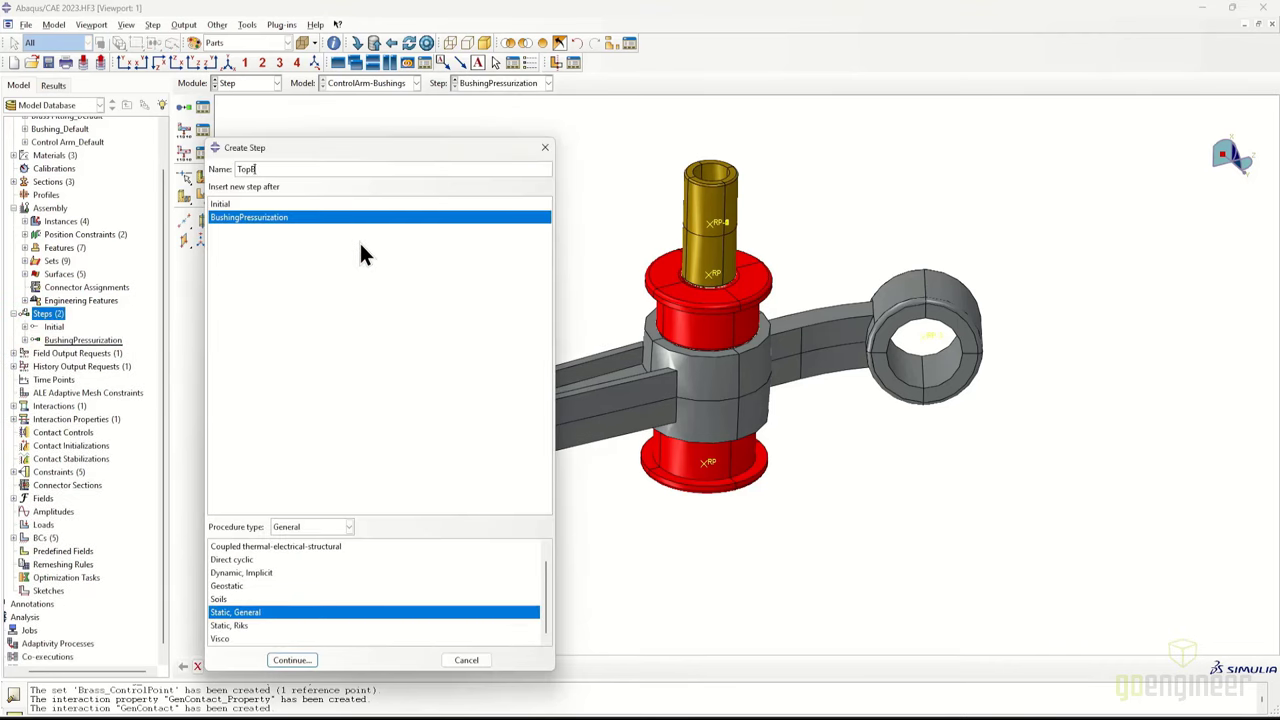
text(ushing_Install)
click(292, 660)
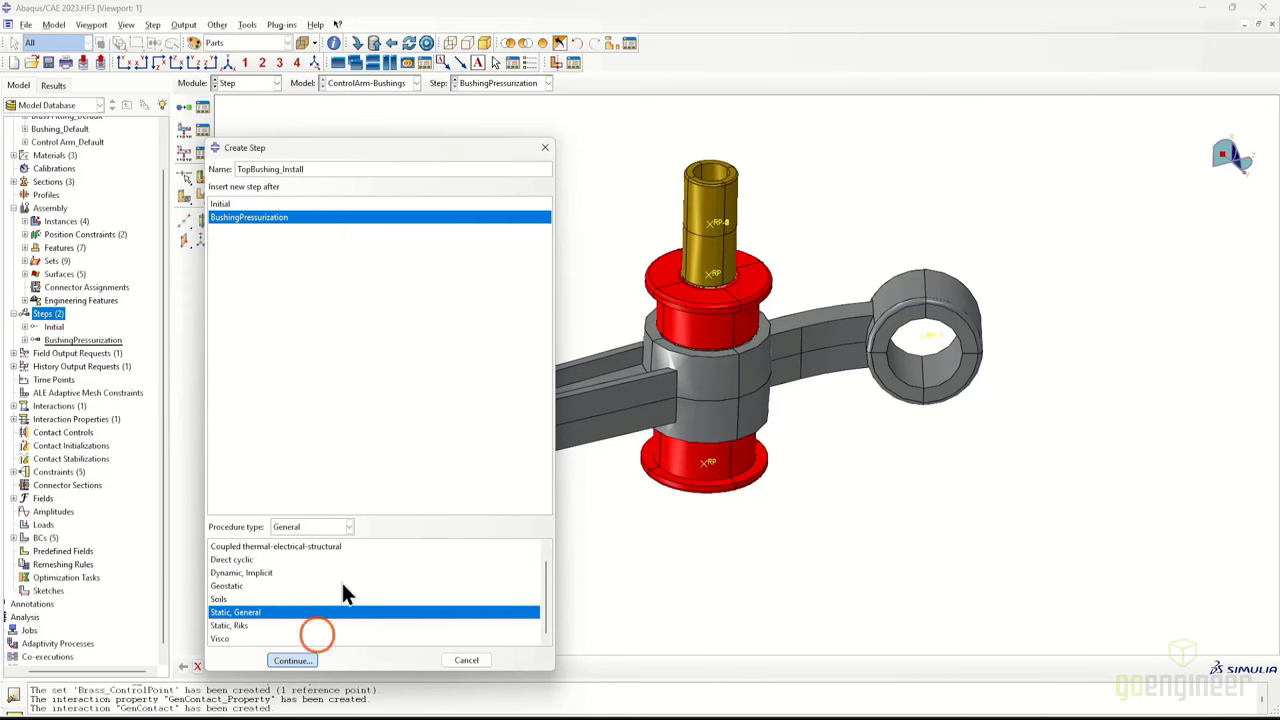
Set the initial increment size of TopBushing_Install to 0.05 and save the step
click(276, 188)
double_click(300, 256)
text(0.05)
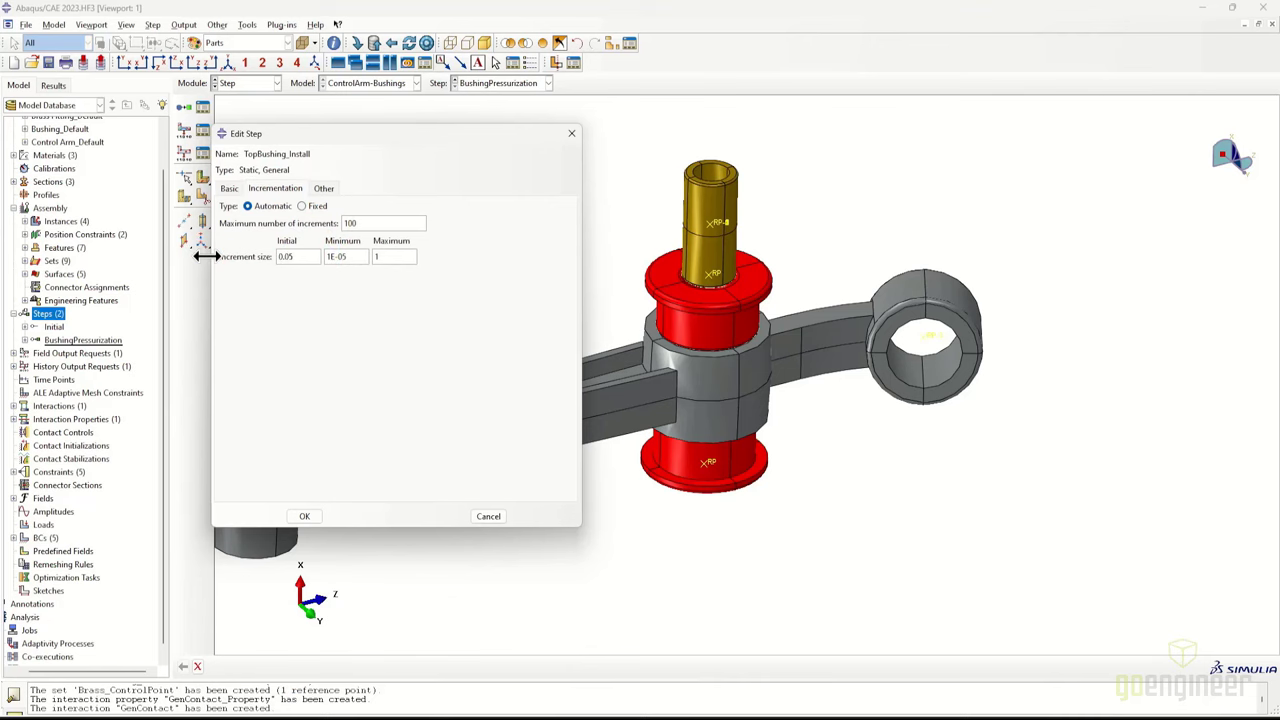
key(Tab)
click(305, 516)
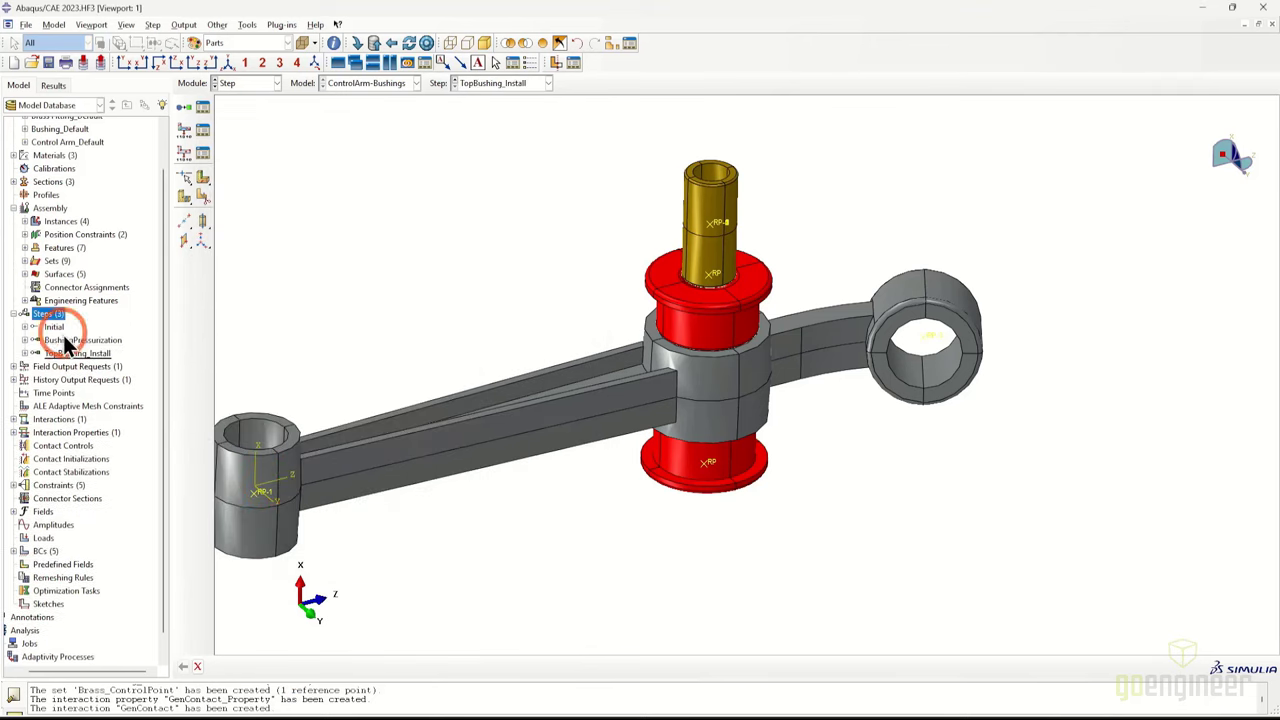
double_click(66, 352)
click(305, 516)
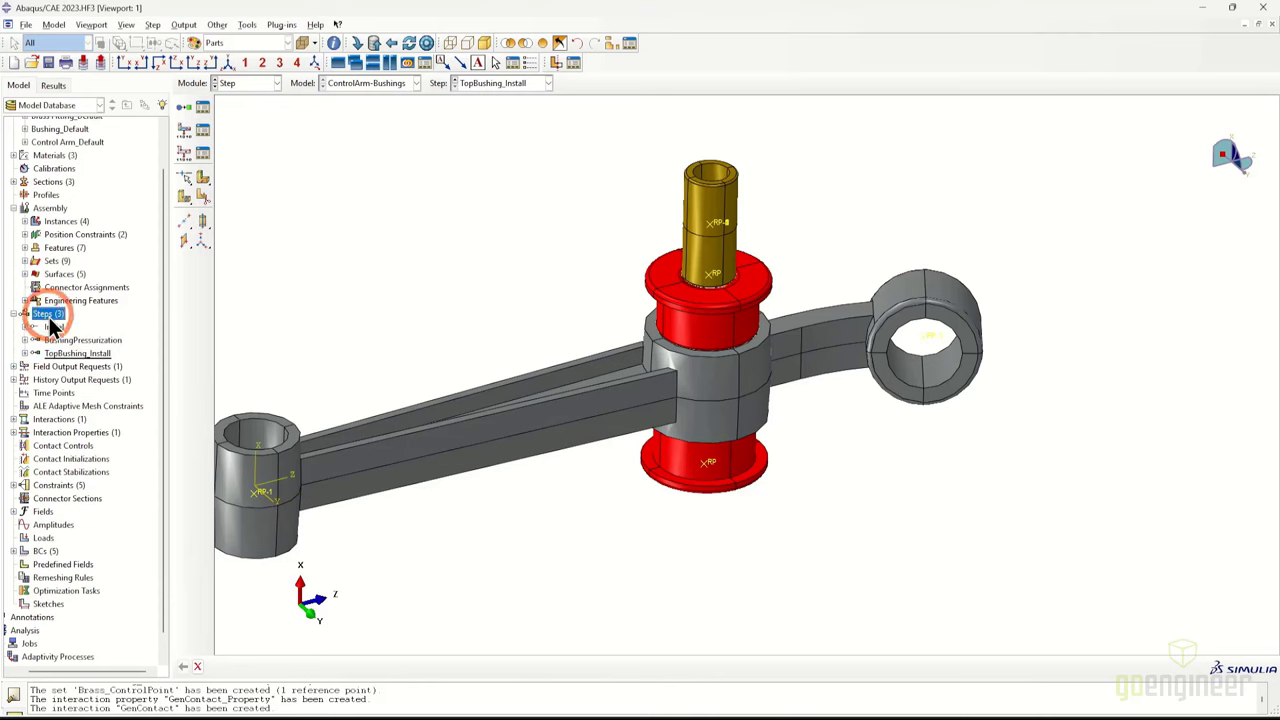
Create a Static, General step named BotBushing_Install after TopBushing_Install with an initial increment size of 0.05
double_click(48, 313)
text(Bot)
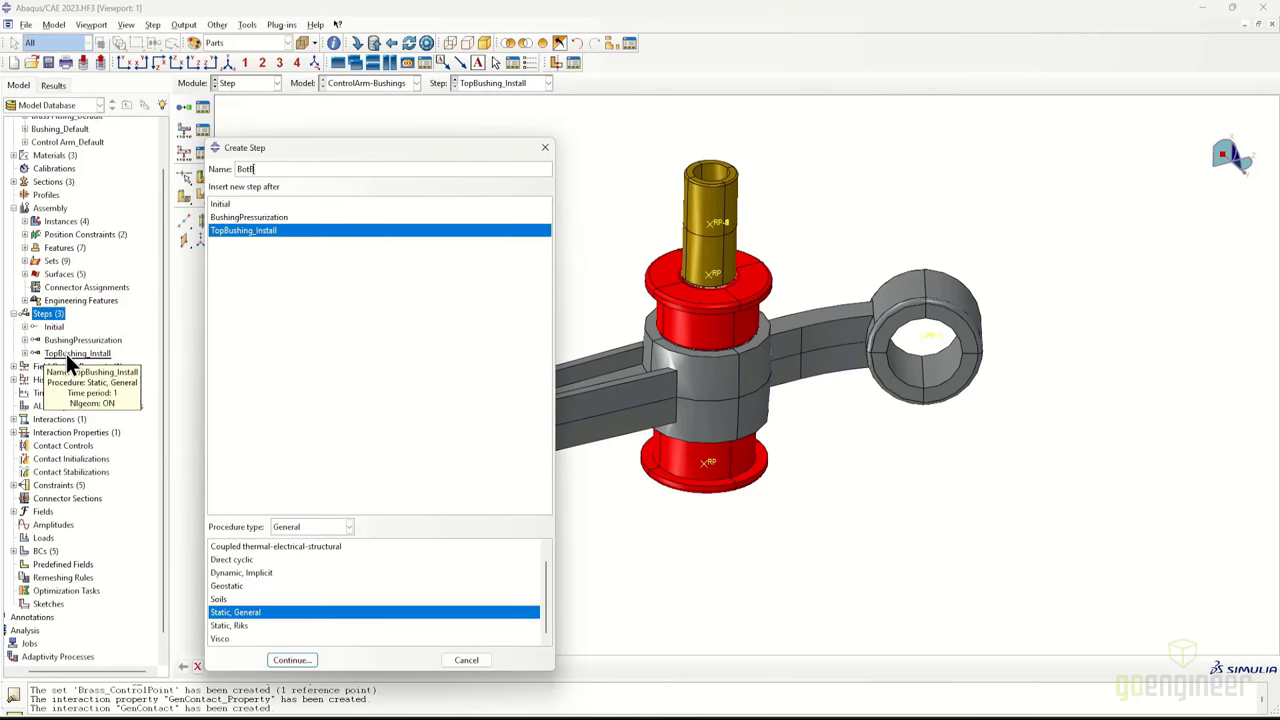
text(Bushing_Install)
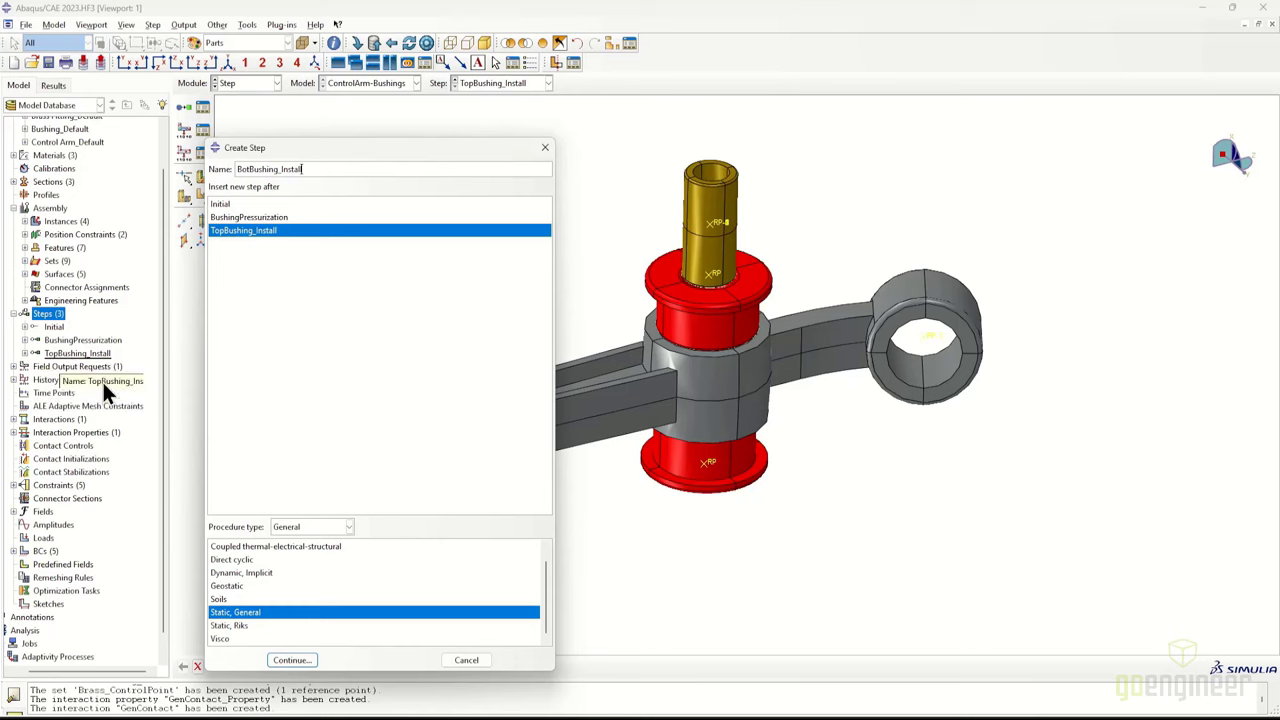
click(292, 660)
click(275, 188)
drag(308, 256, 197, 254)
text(0.05)
key(Tab)
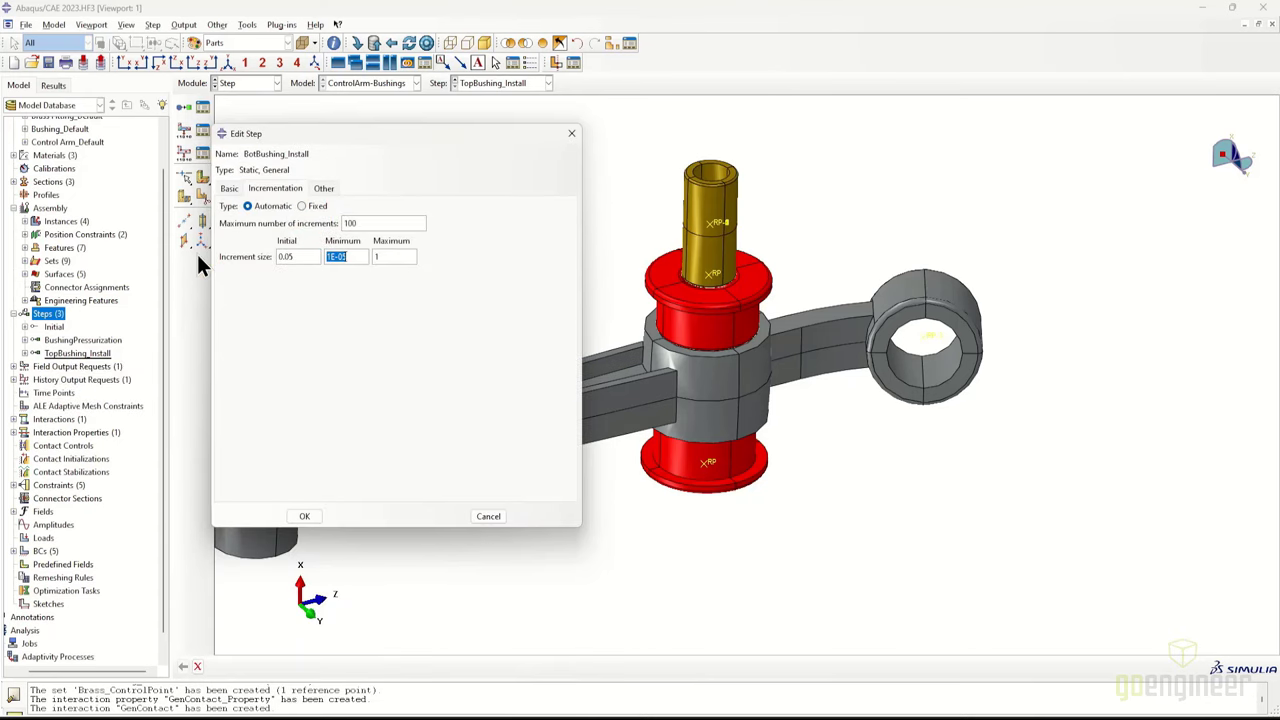
click(371, 222)
click(308, 516)
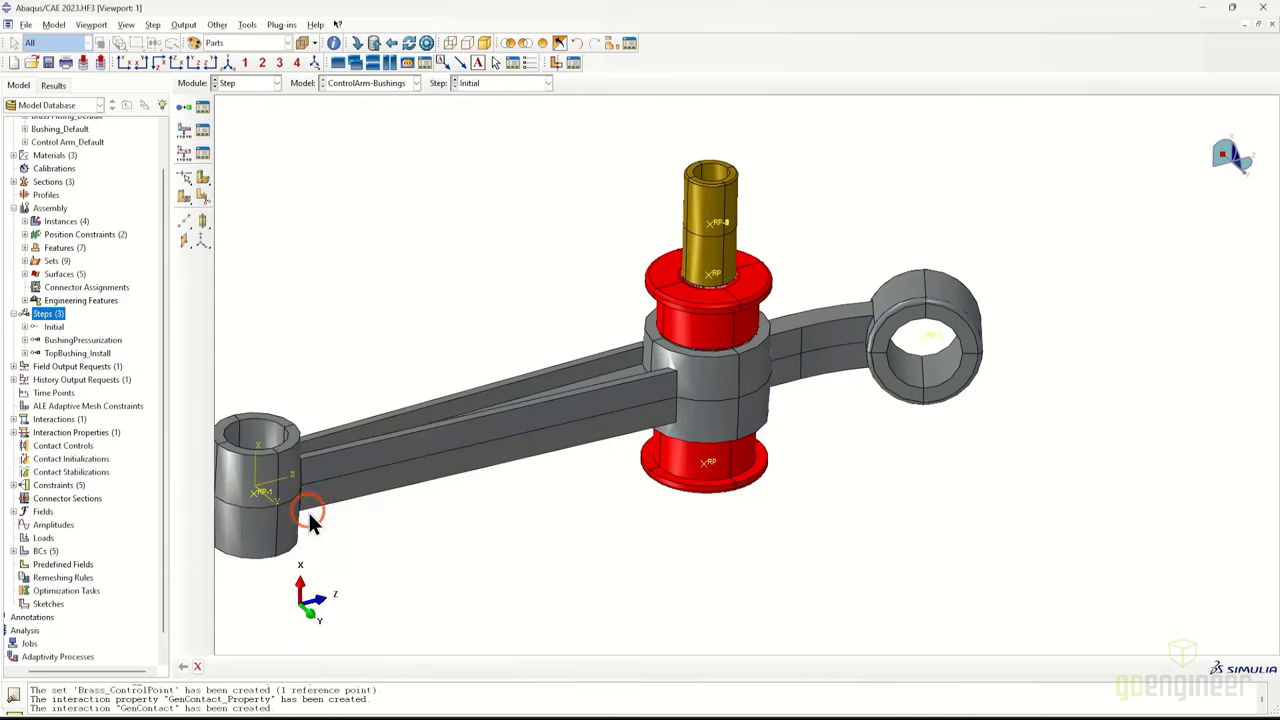
Create a Static, General step named Brass_Install after BotBushing_Install with an initial increment size of 0.05
double_click(48, 313)
text(Brass_Install)
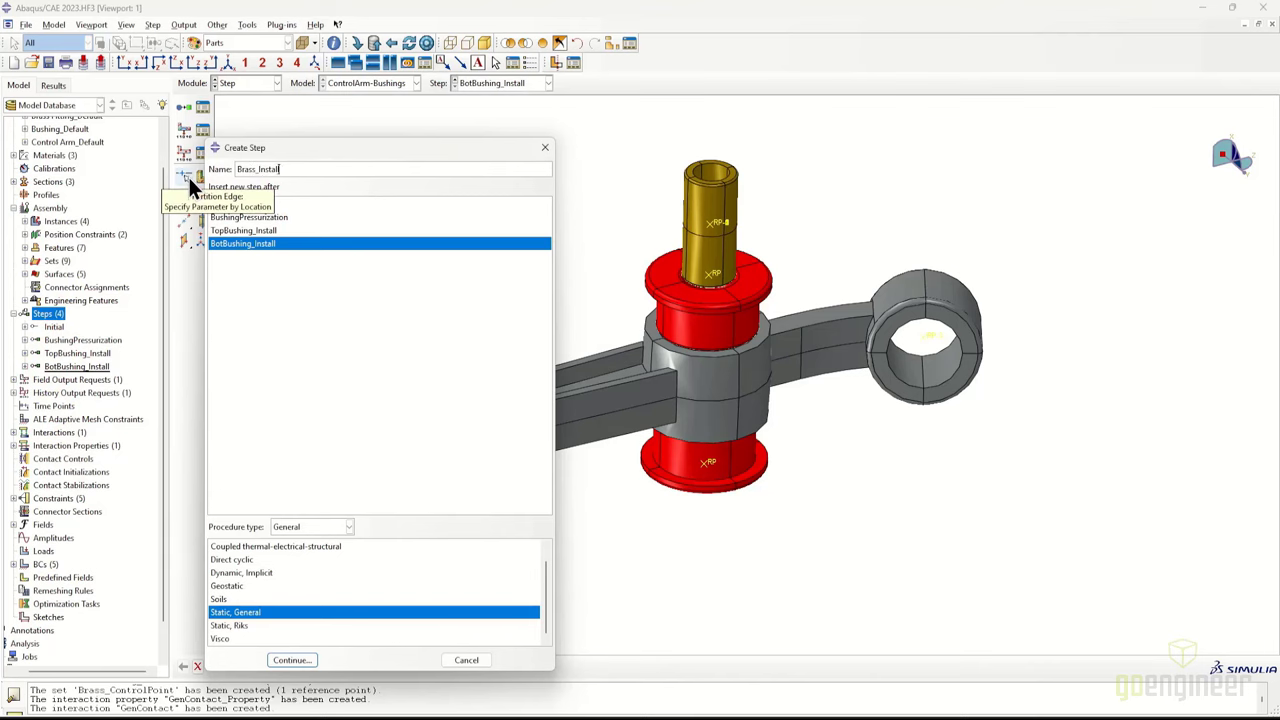
click(292, 660)
click(289, 188)
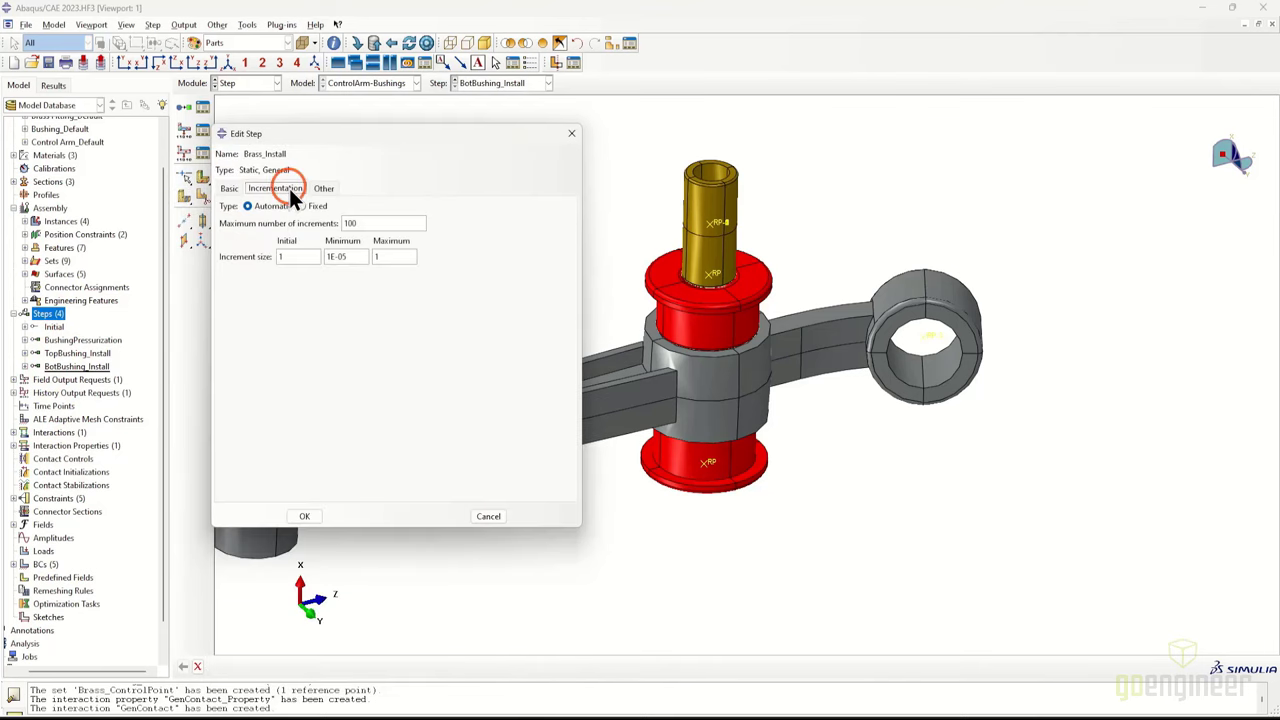
drag(294, 255, 200, 260)
text(0.05)
click(360, 393)
click(304, 516)
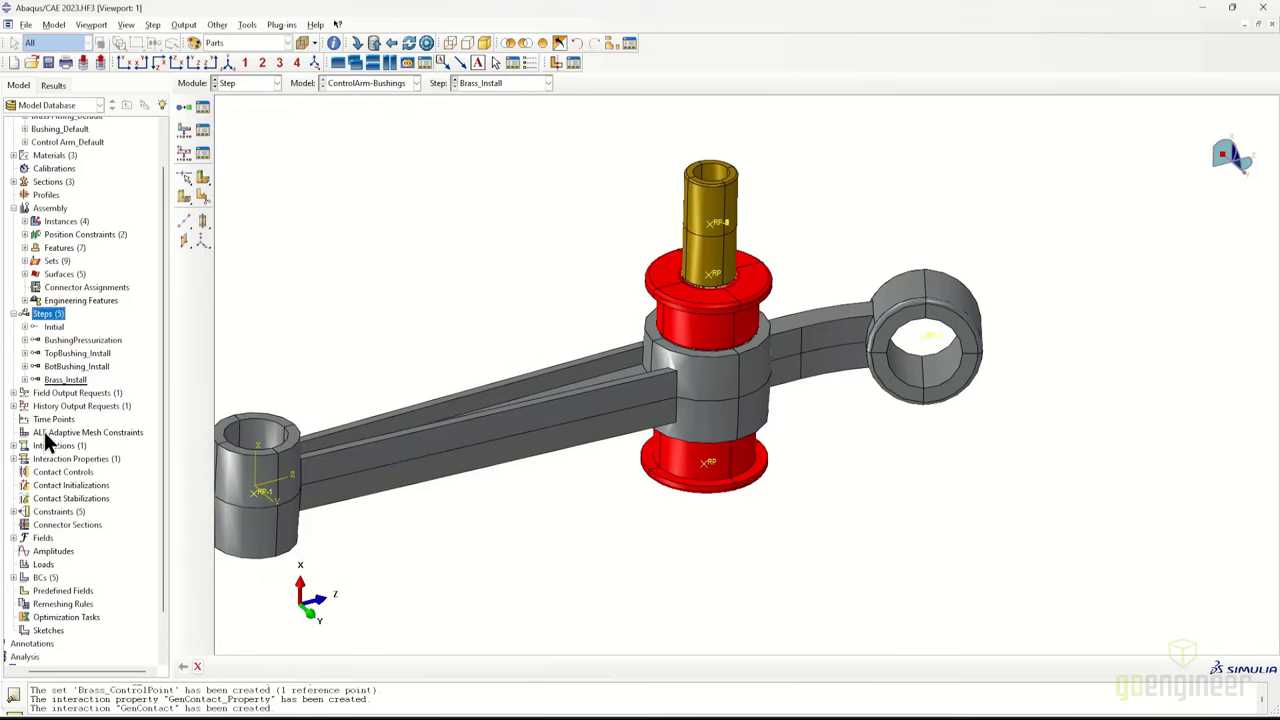
Open the boundary condition overview and widen its step columns so the full step names can be read
right_click(57, 578)
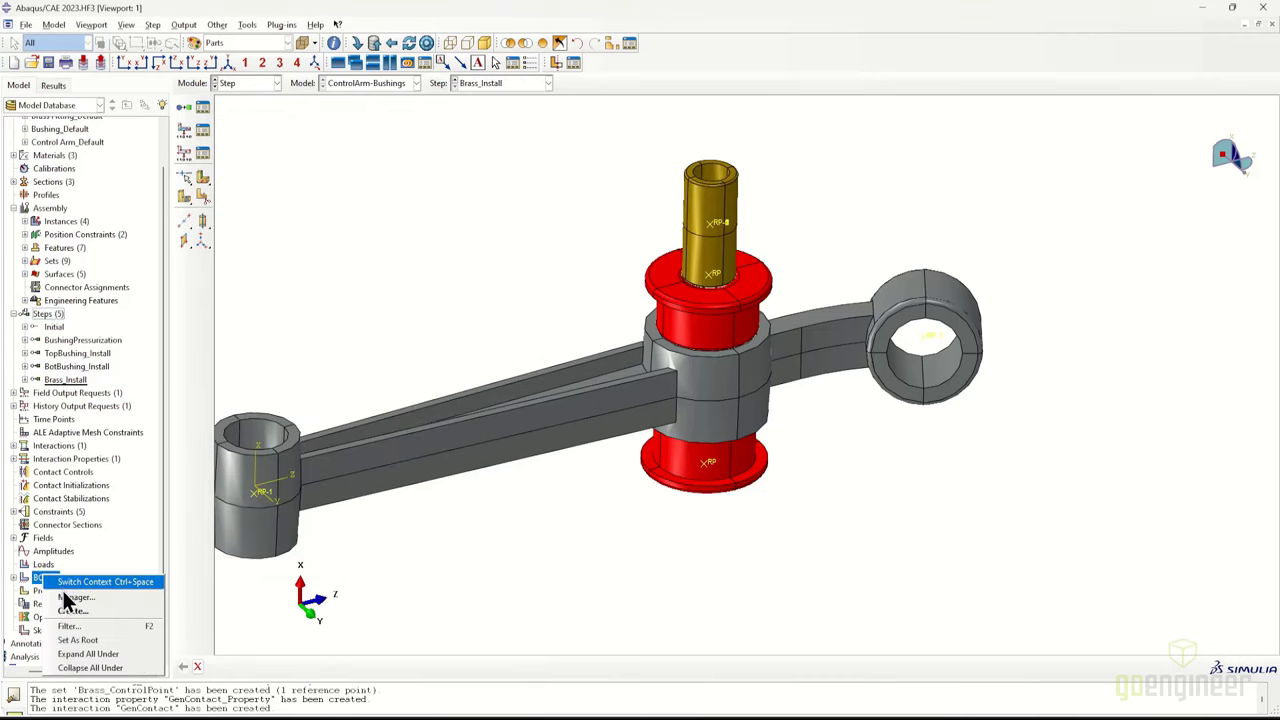
click(62, 588)
drag(626, 262, 886, 263)
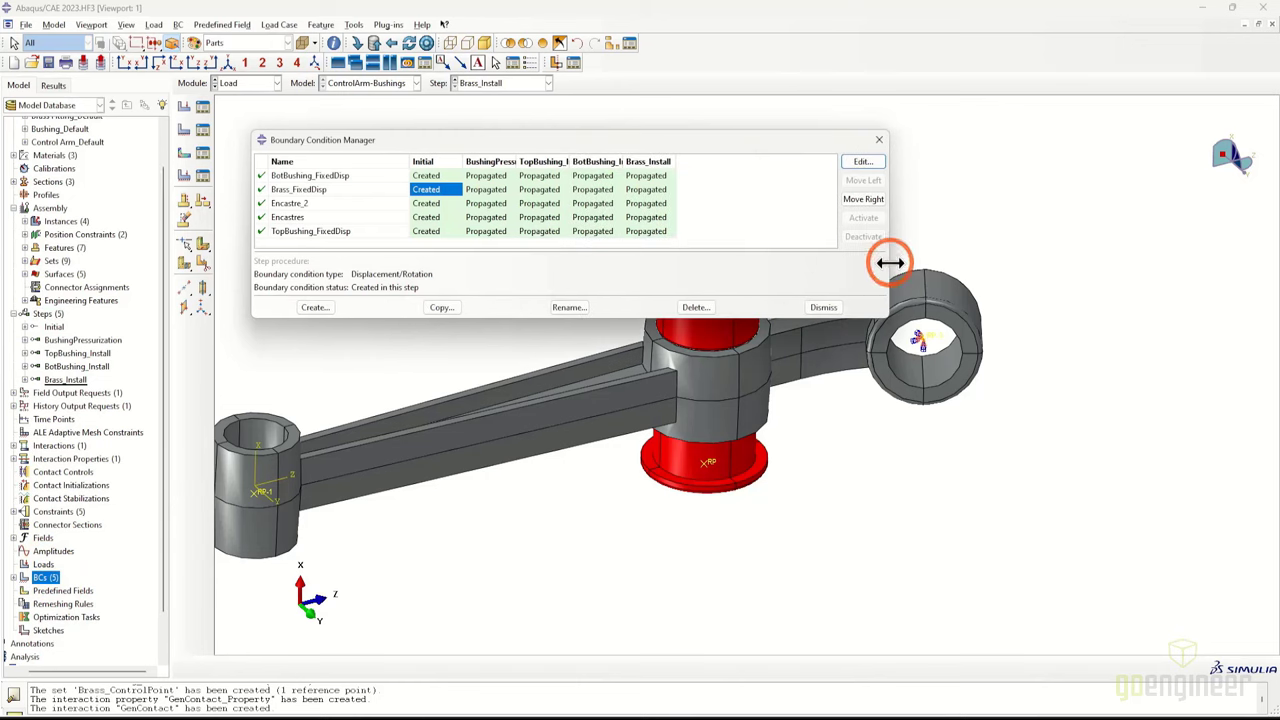
click(614, 165)
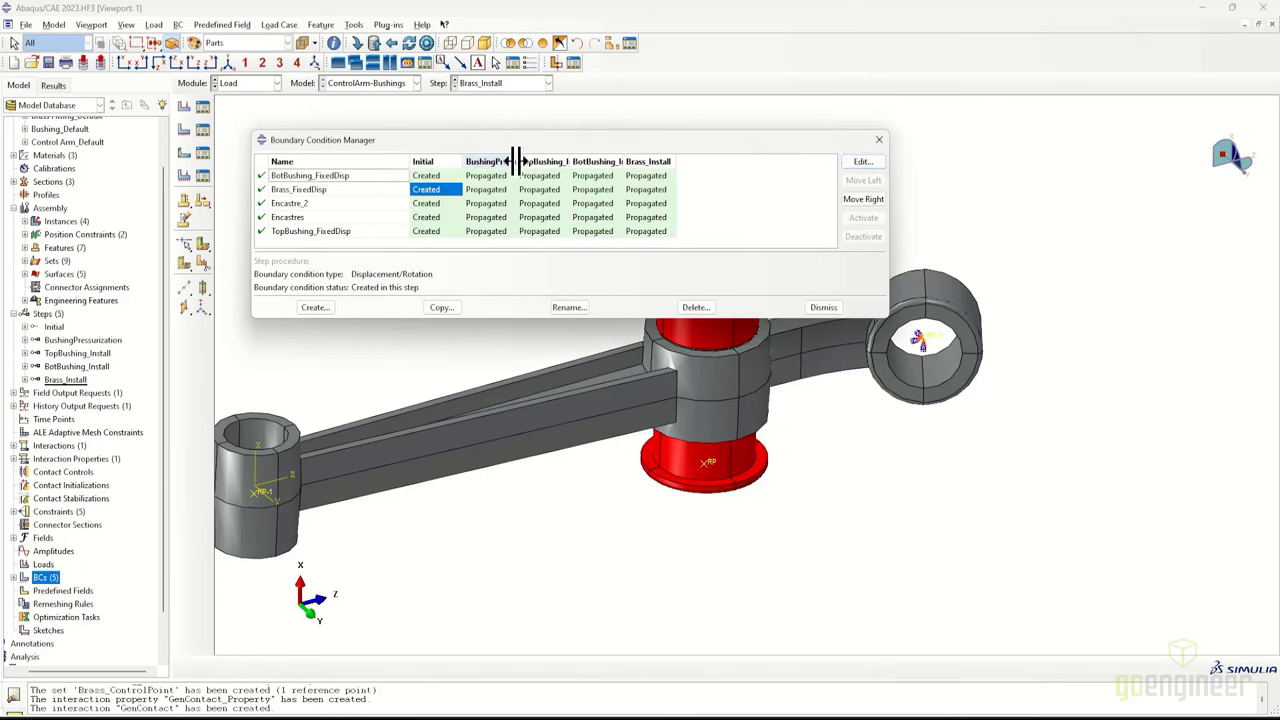
drag(517, 161, 785, 162)
Set the U1 displacement of TopBushing_FixedDisp to -31.75 in the TopBushing_Install step
click(300, 203)
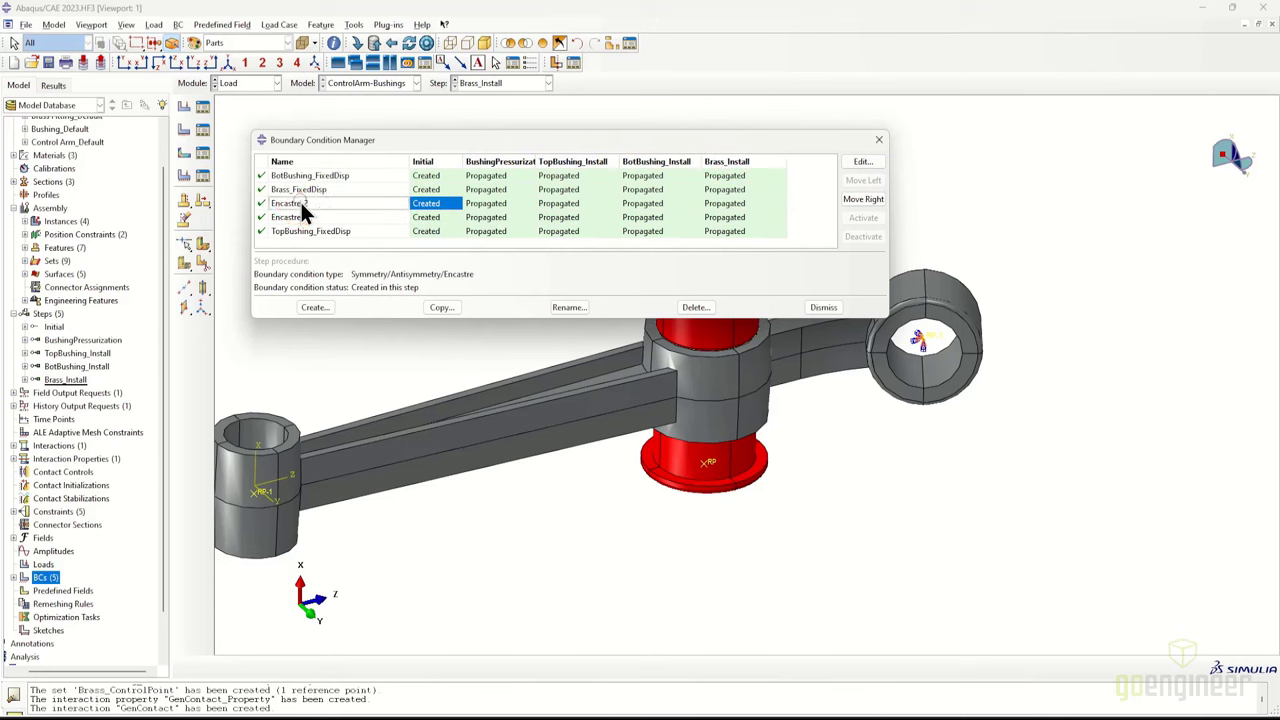
click(314, 231)
click(555, 231)
double_click(555, 232)
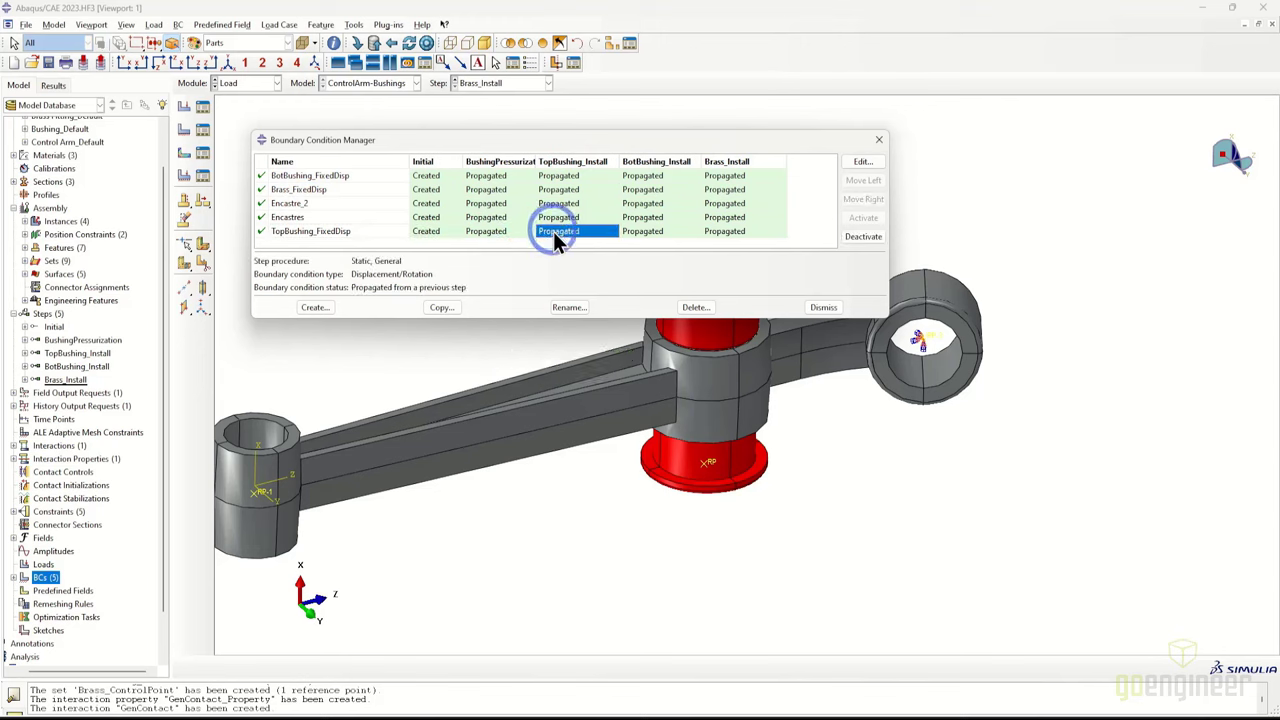
text(-31.75)
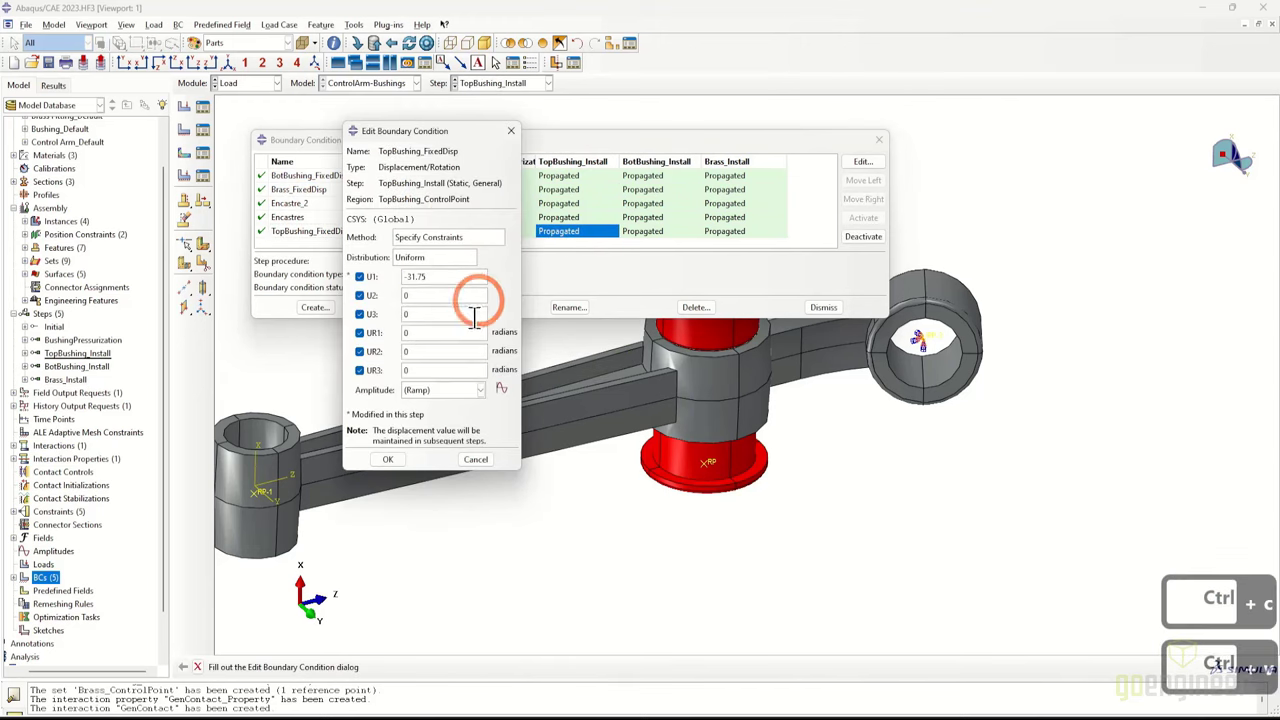
click(385, 461)
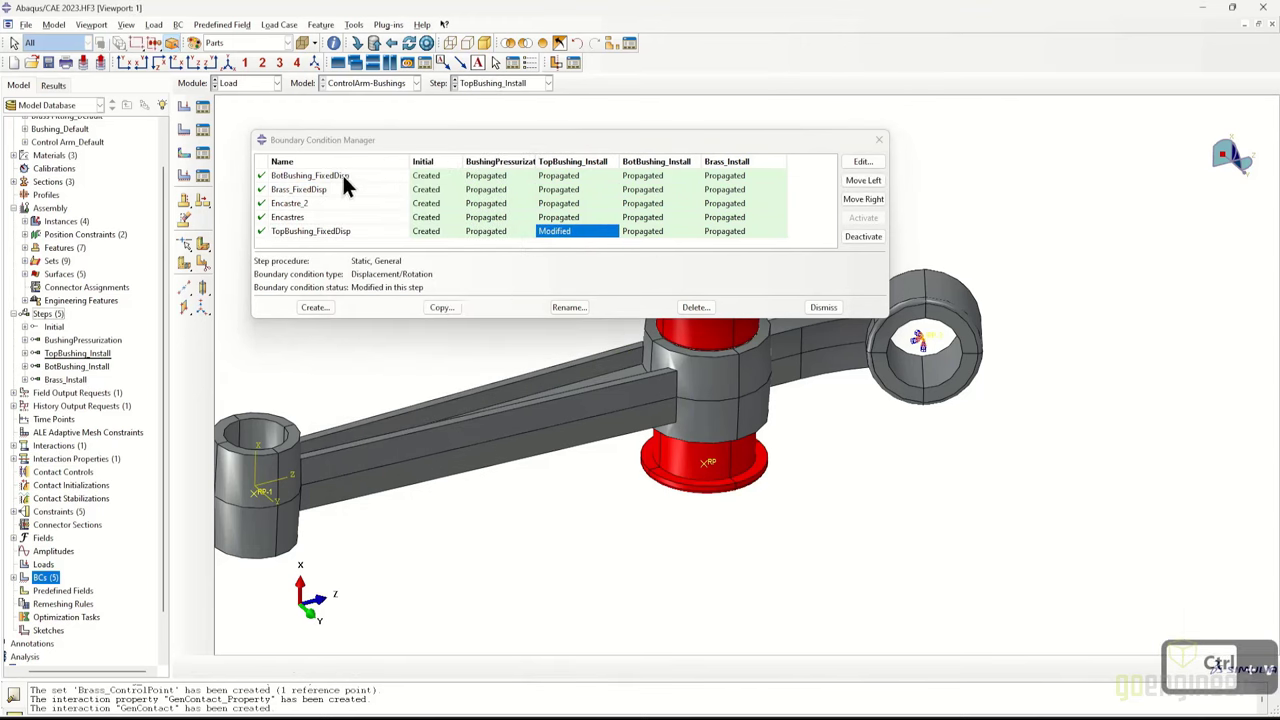
Set the U1 displacement of BotBushing_FixedDisp to 31.75 in the BotBushing_Install step
click(342, 175)
double_click(639, 175)
double_click(407, 279)
text(-31.75)
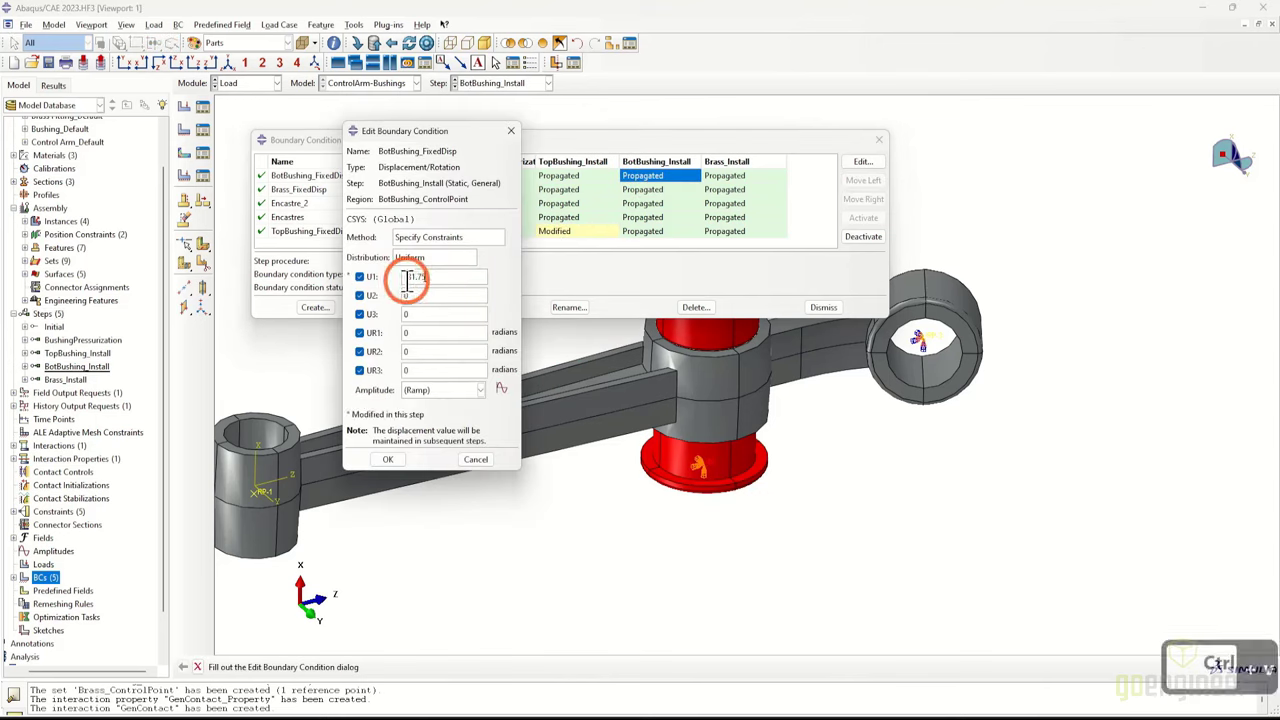
drag(407, 280, 326, 273)
key(BackSpace)
click(387, 459)
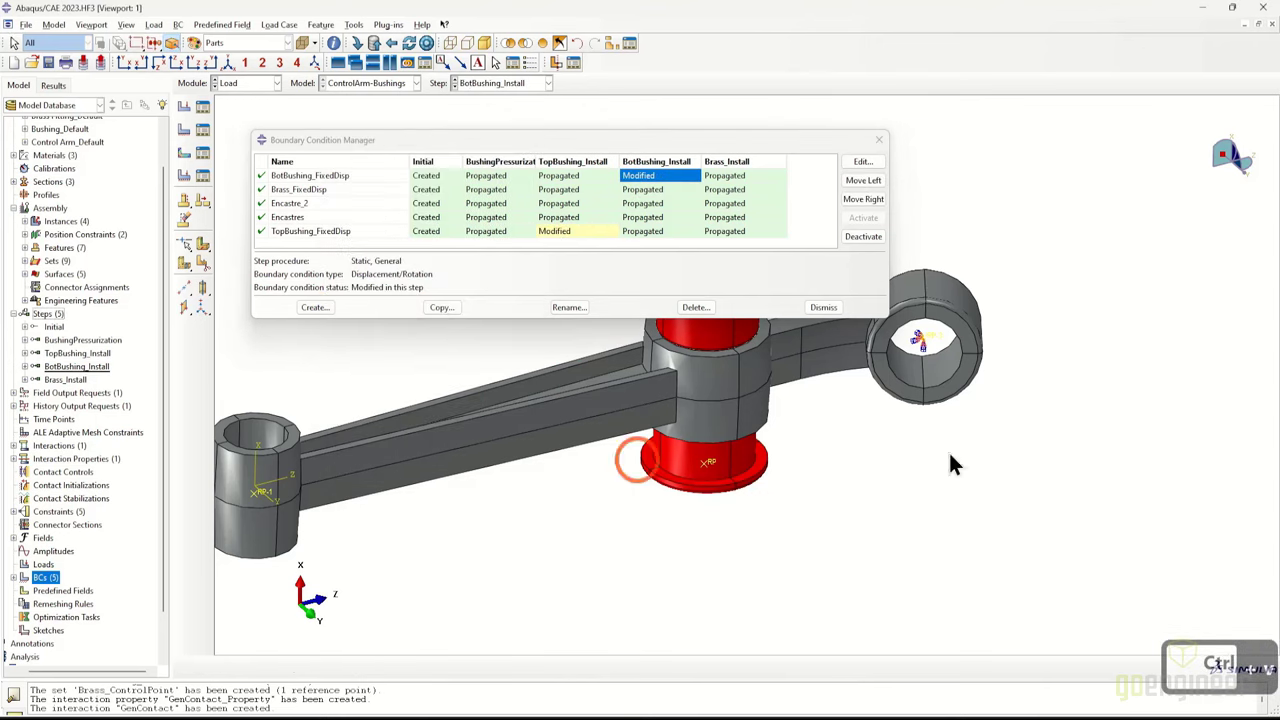
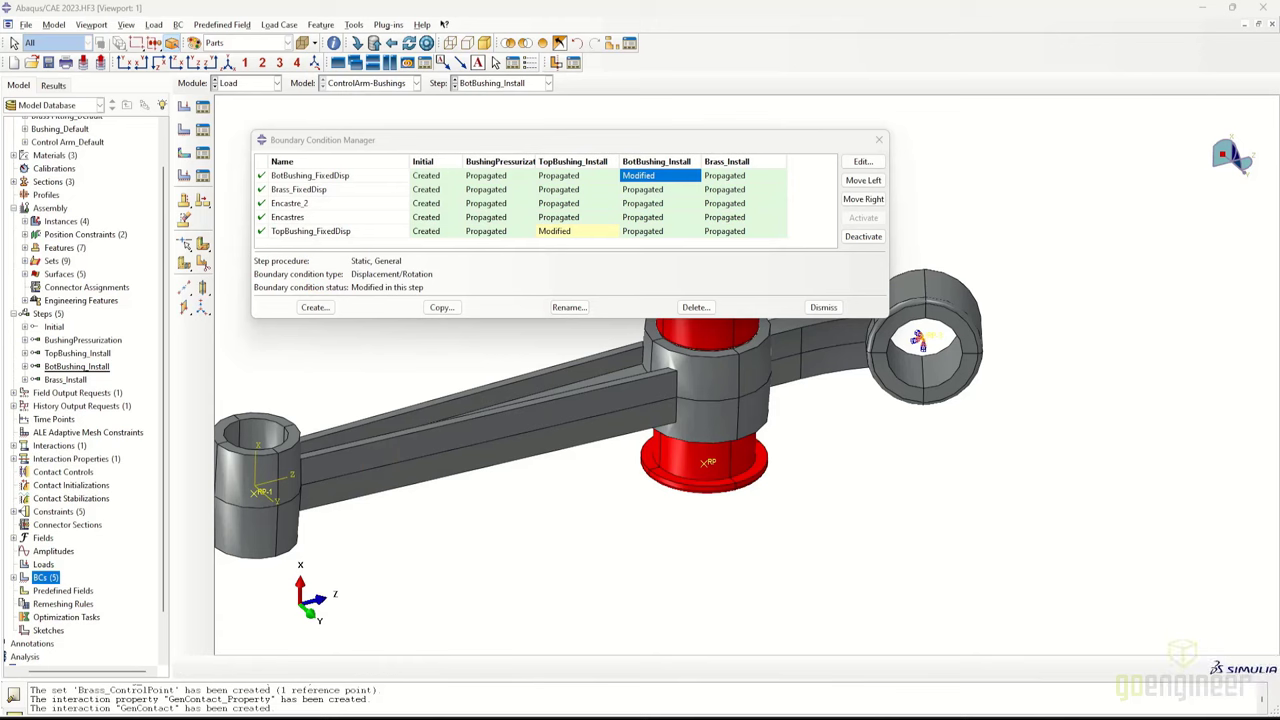
Set the U1 displacement of Brass_FixedDisp to -107.85 in the Brass_Install step and close the boundary condition overview
click(728, 190)
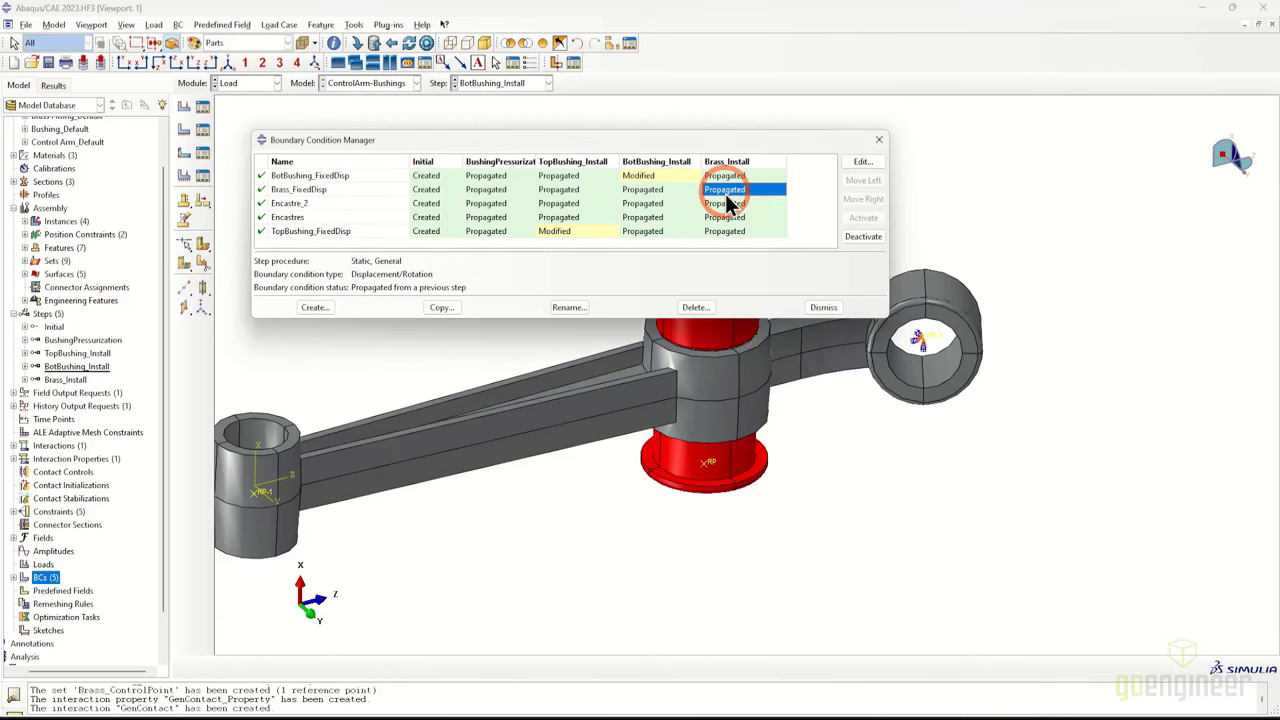
double_click(728, 186)
click(422, 276)
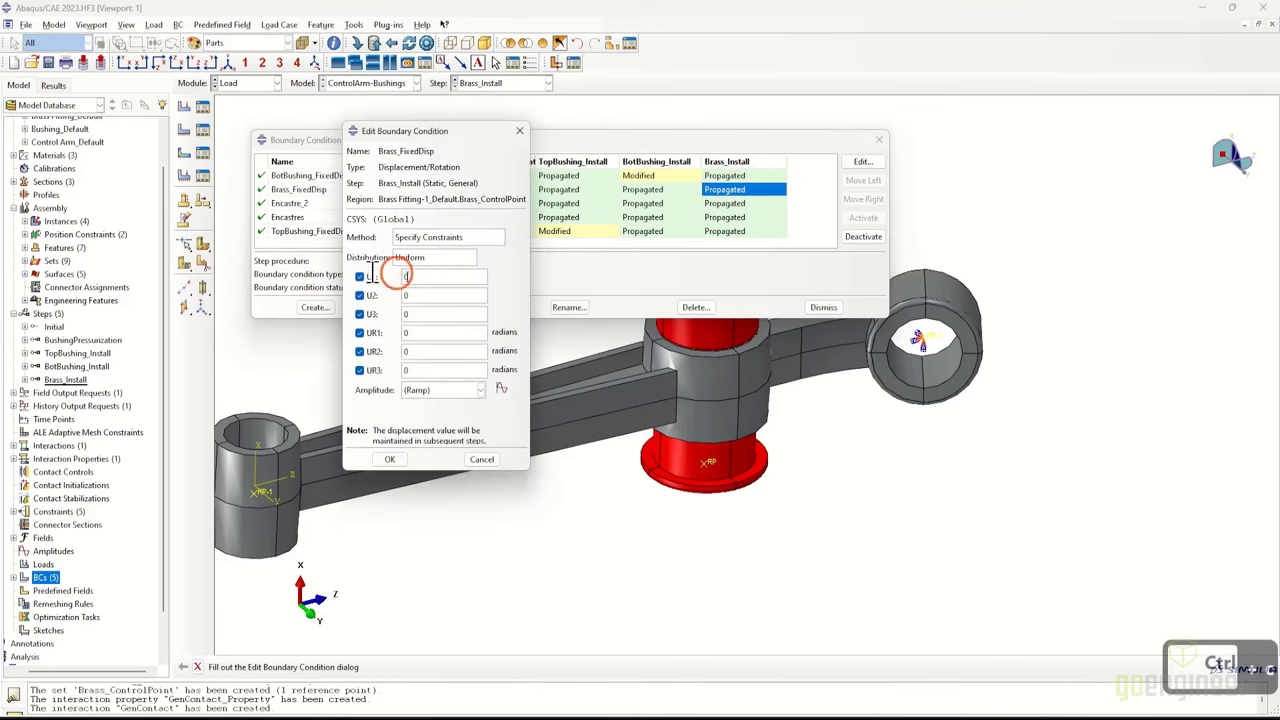
text(-107.85)
text(-107.85)
click(390, 459)
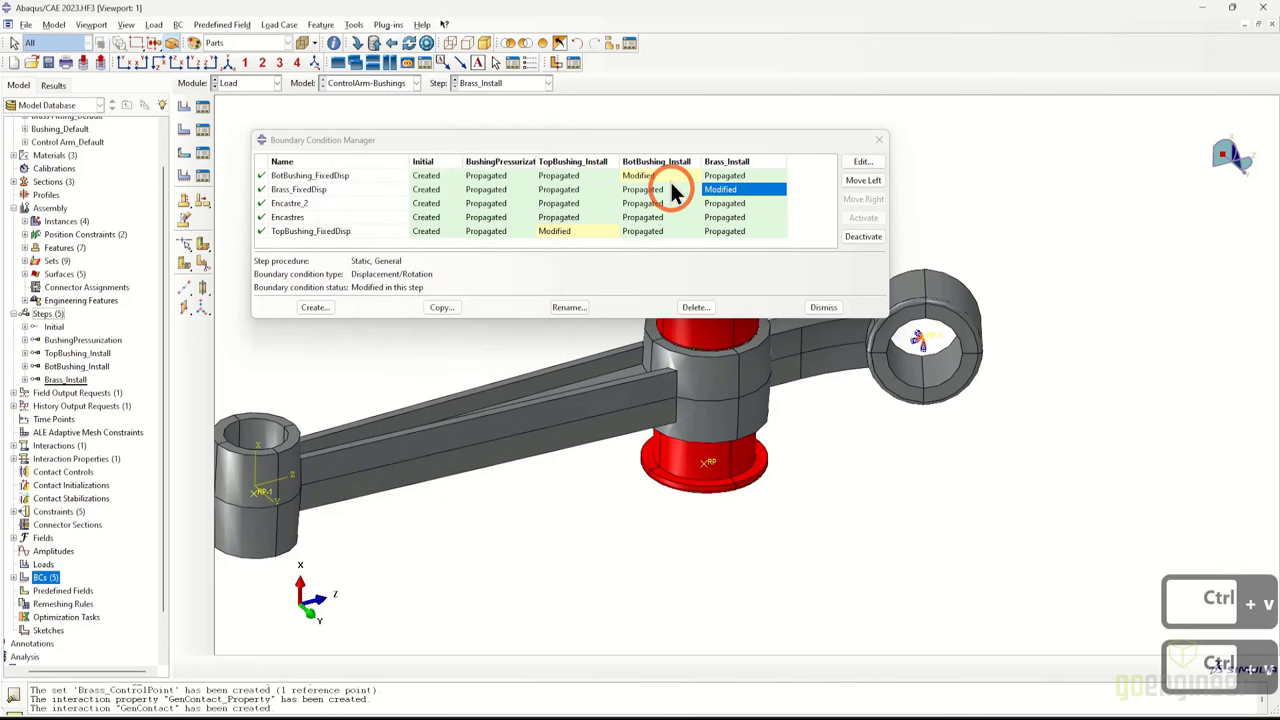
click(879, 139)
Start a new history output request named RF_Brass in the Brass_Install step
ctrl+alt+drag(784, 275, 680, 376)
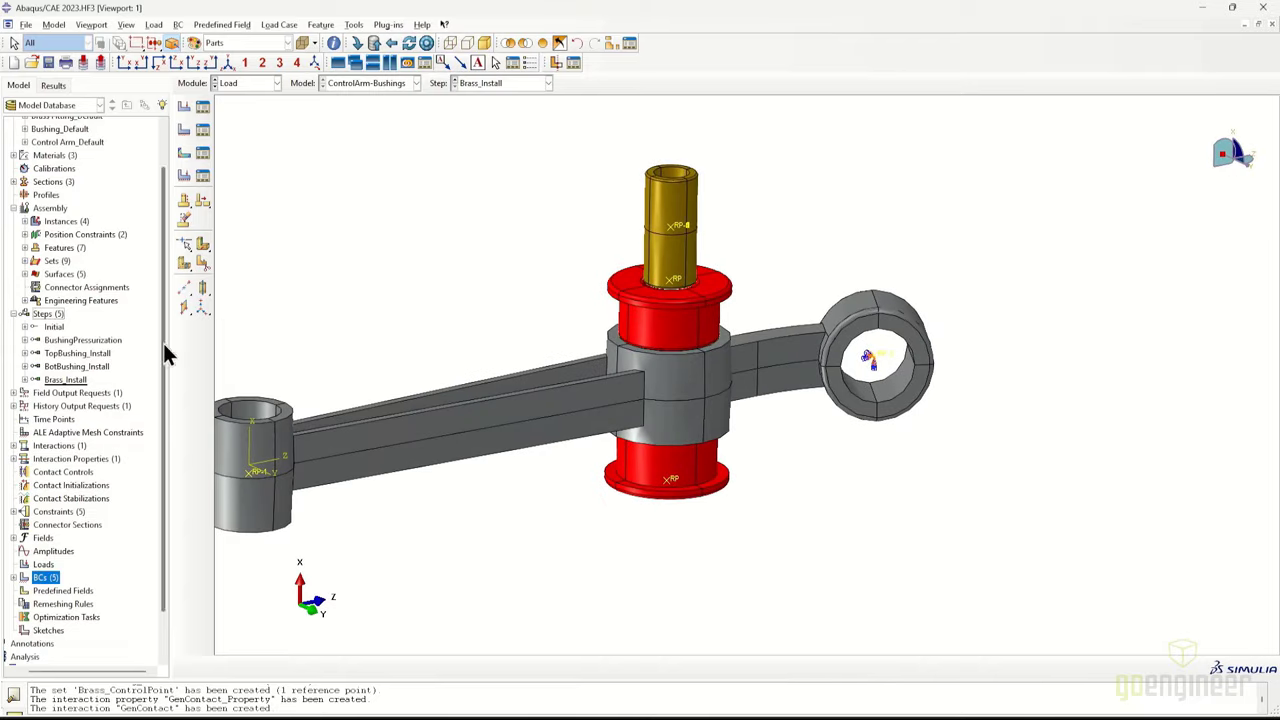
click(13, 398)
click(13, 398)
click(14, 406)
double_click(98, 408)
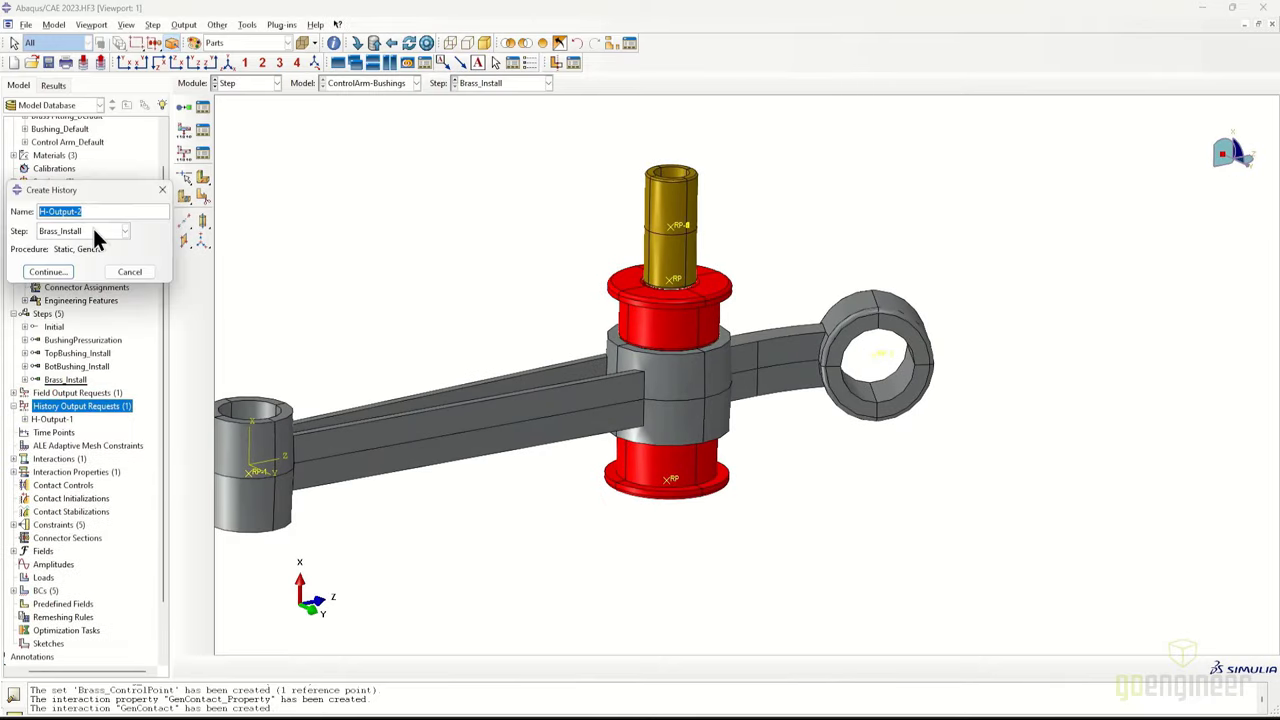
text(RF_Brass)
click(30, 271)
Limit the RF_Brass output domain to the set Brass Fitting-1_Default.Brass_ControlPoint
click(231, 295)
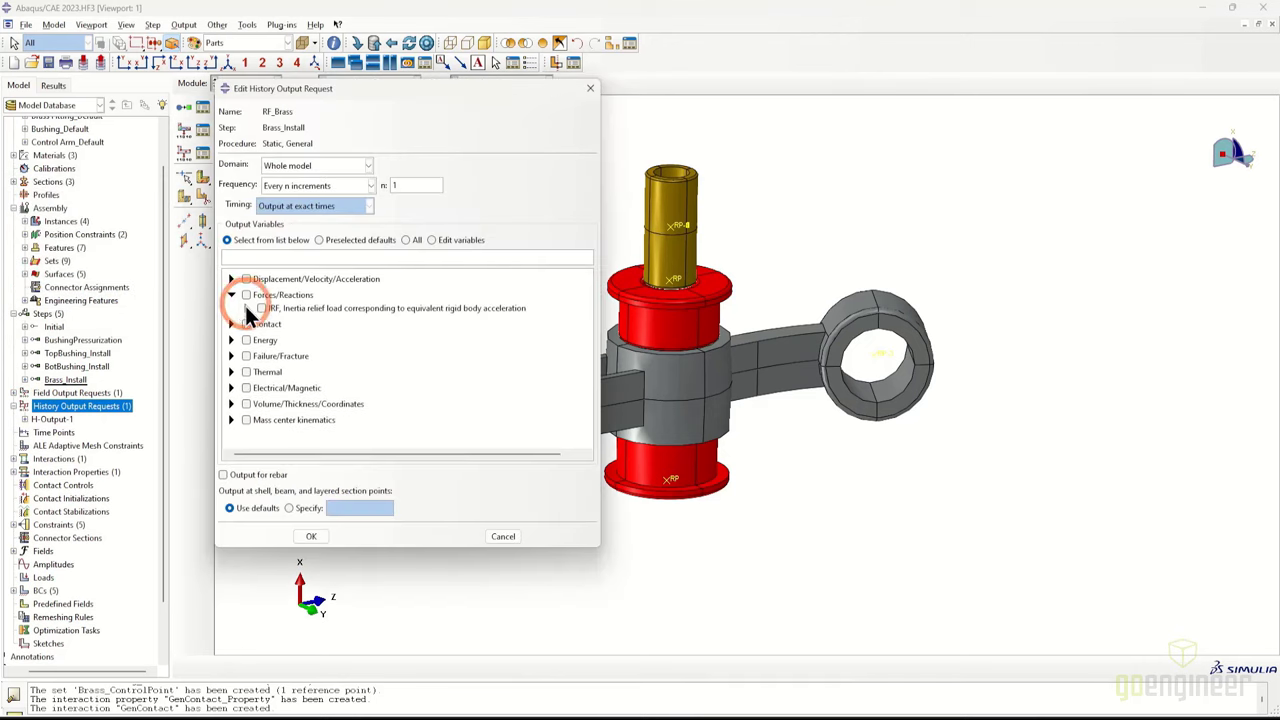
click(355, 165)
click(330, 187)
click(440, 166)
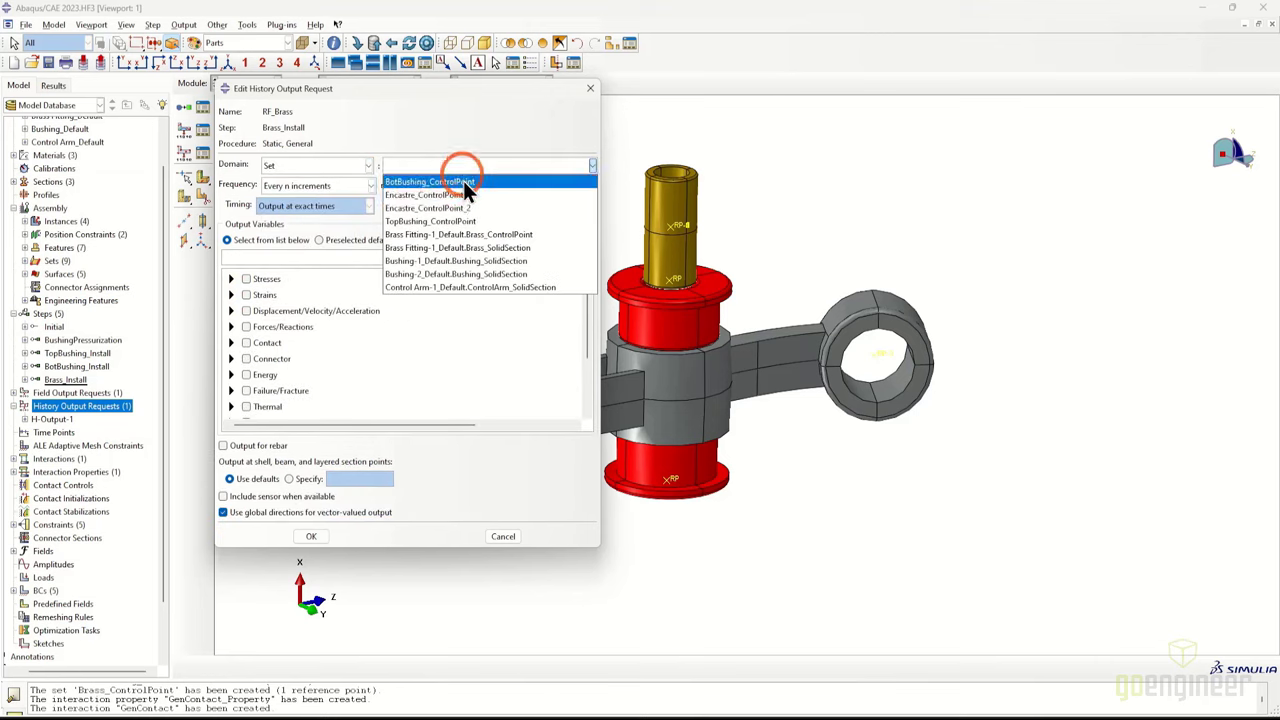
click(553, 236)
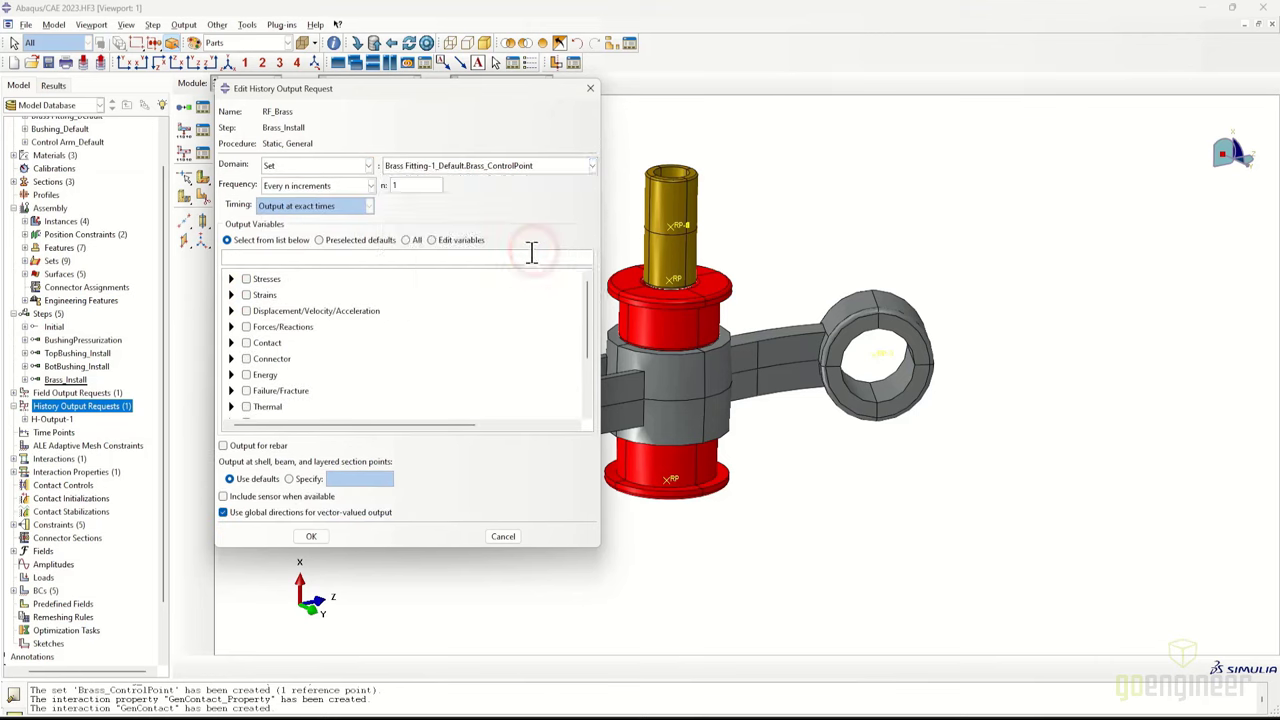
Request translations (UT) and reaction forces (RT) for RF_Brass and save the history output request
click(229, 311)
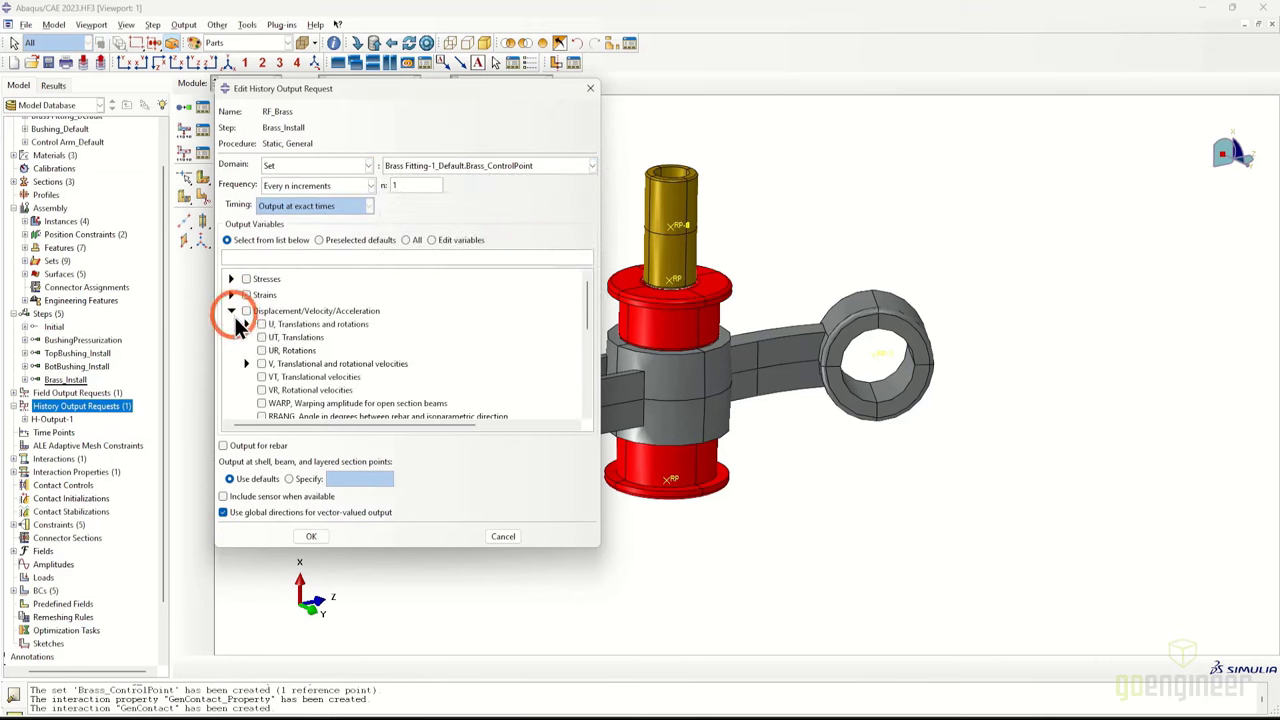
click(276, 343)
click(231, 311)
click(232, 328)
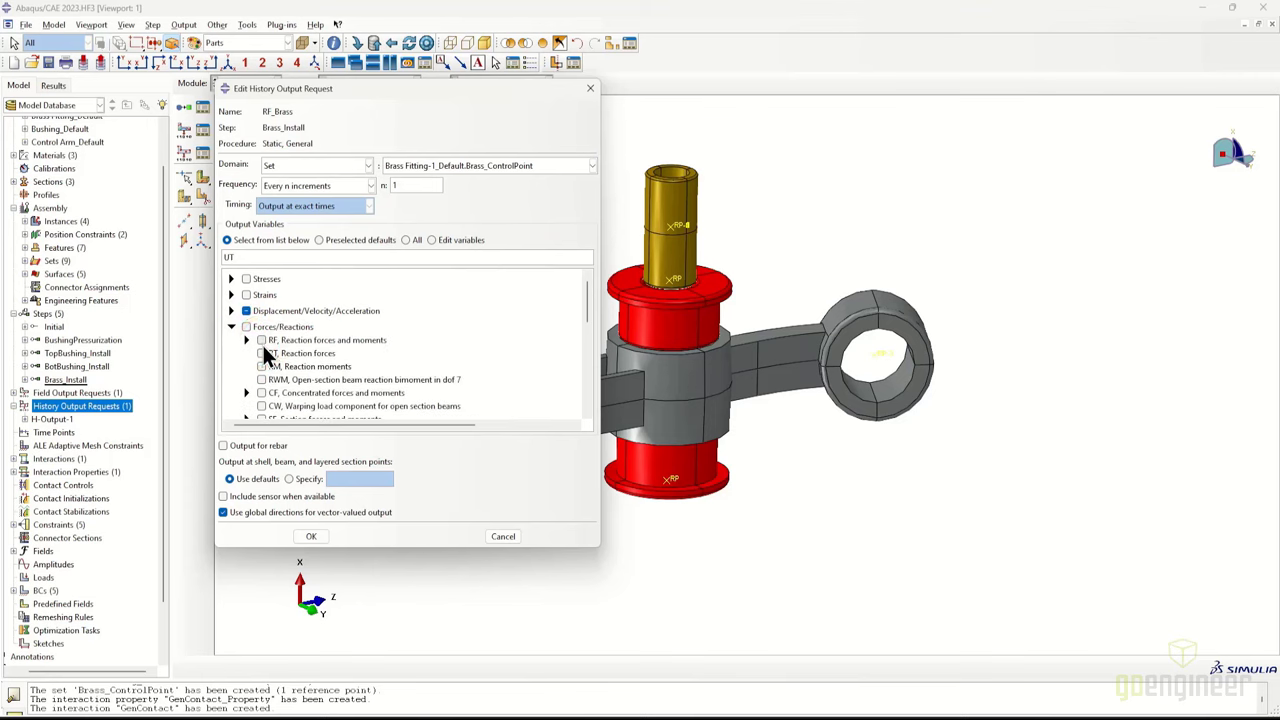
click(261, 353)
click(311, 536)
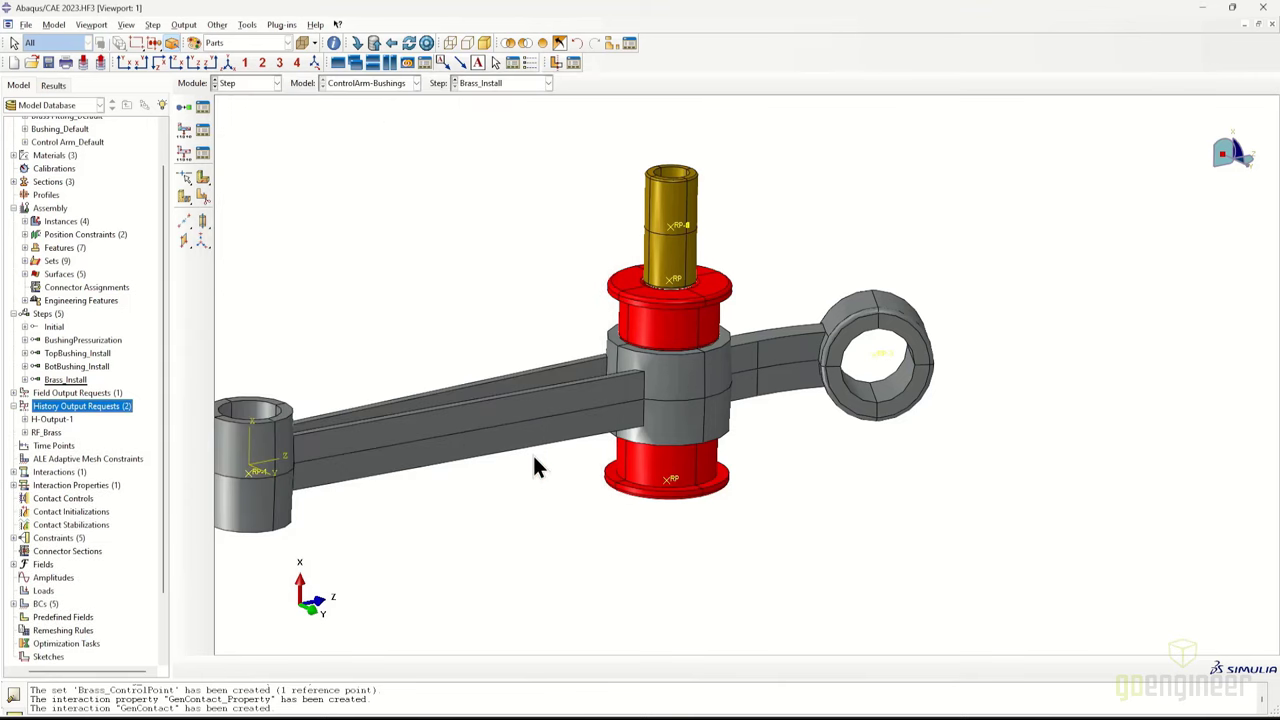
Start a tabular amplitude named PreStressAmplitude
click(13, 406)
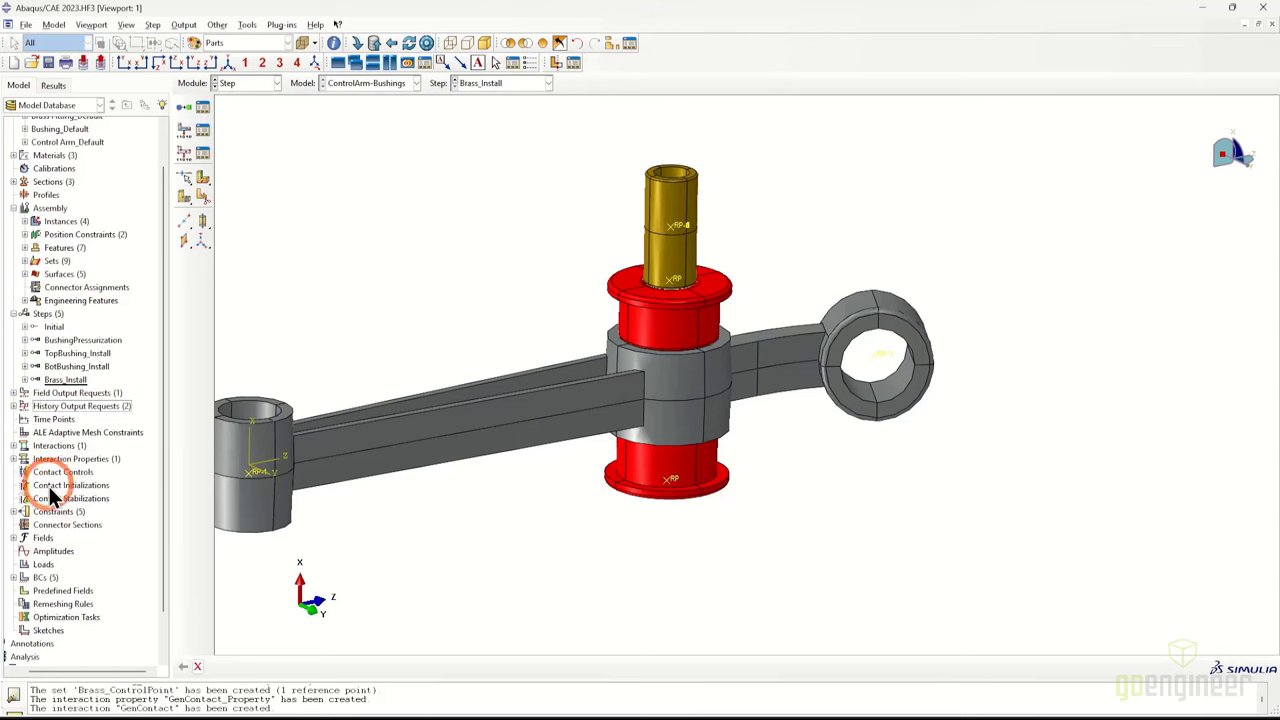
double_click(45, 551)
text(f)
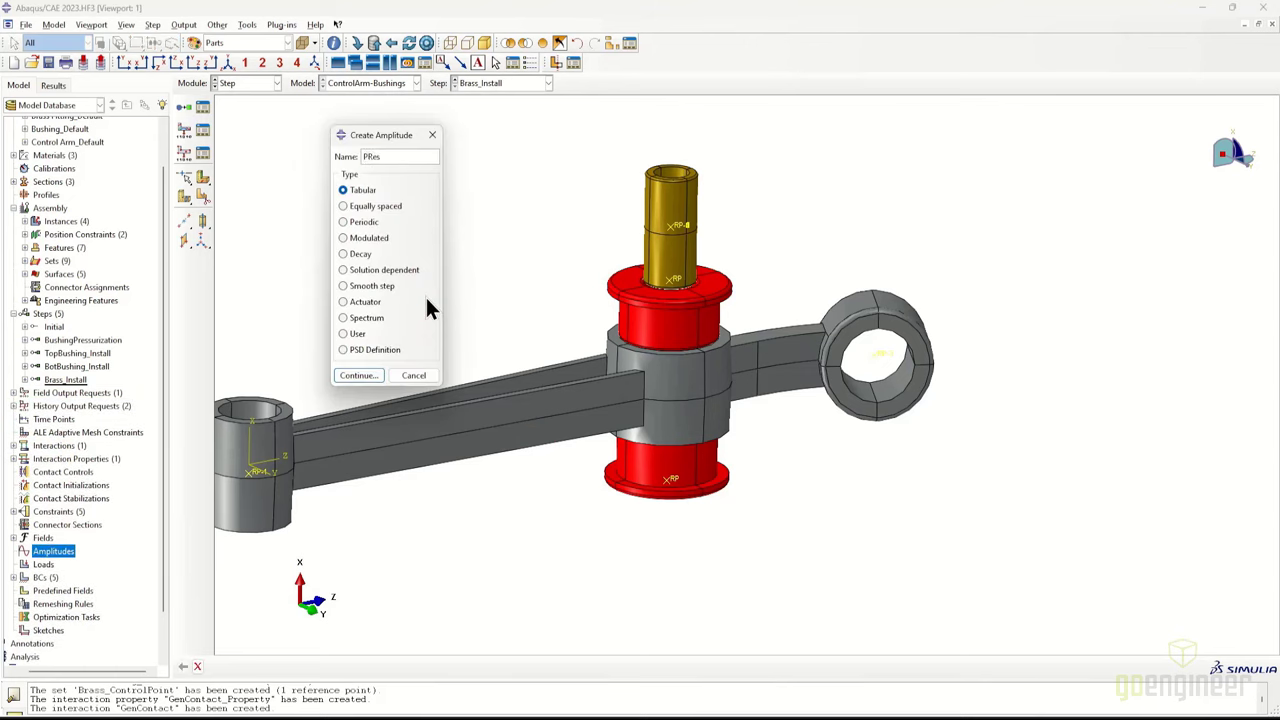
text(reStressAmplitude)
click(360, 375)
Enter the first two points of PreStressAmplitude: amplitude 1 at time 0 and amplitude 1 at time 0.10
click(166, 389)
text(0)
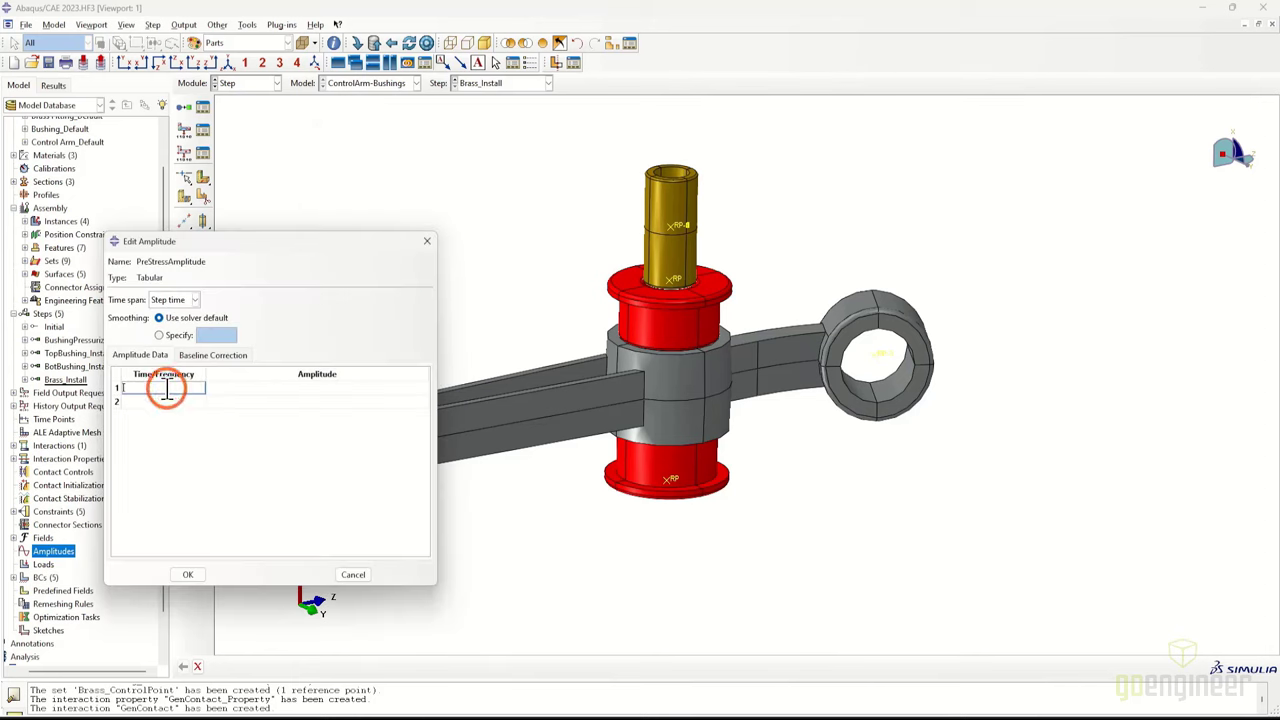
click(167, 400)
text(0.1)
key(Tab)
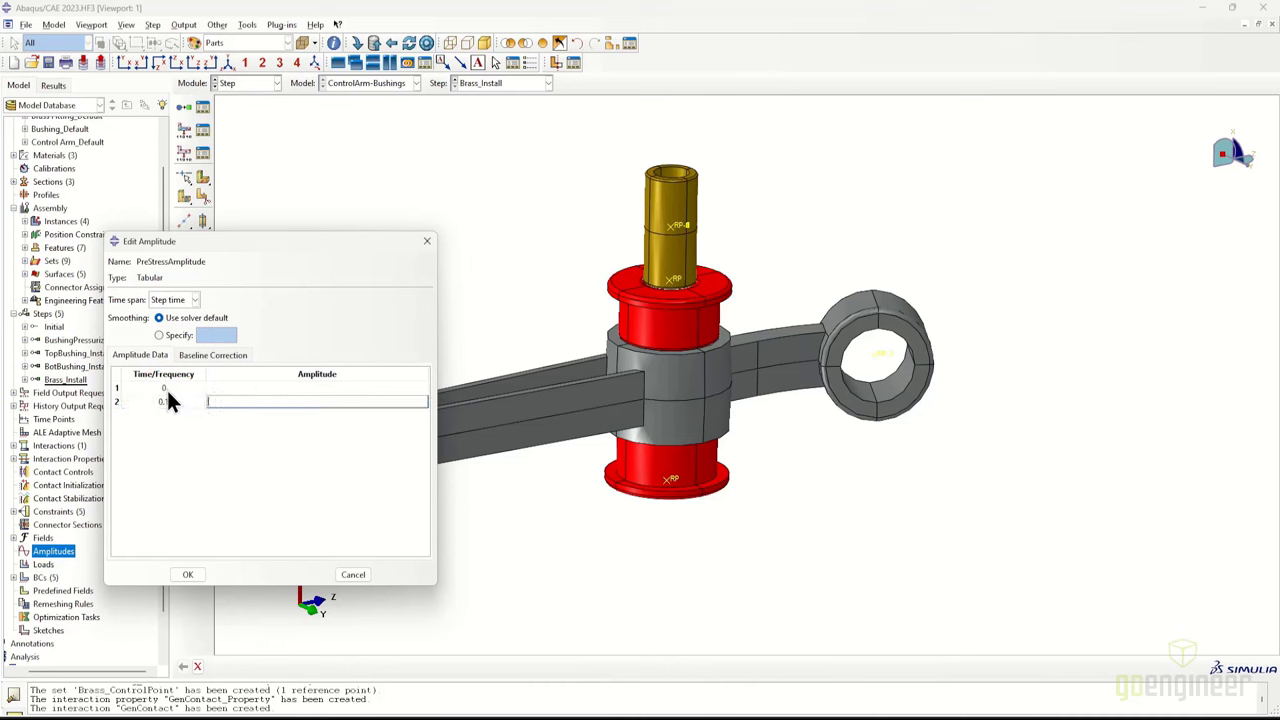
click(262, 387)
text(1)
key(Tab)
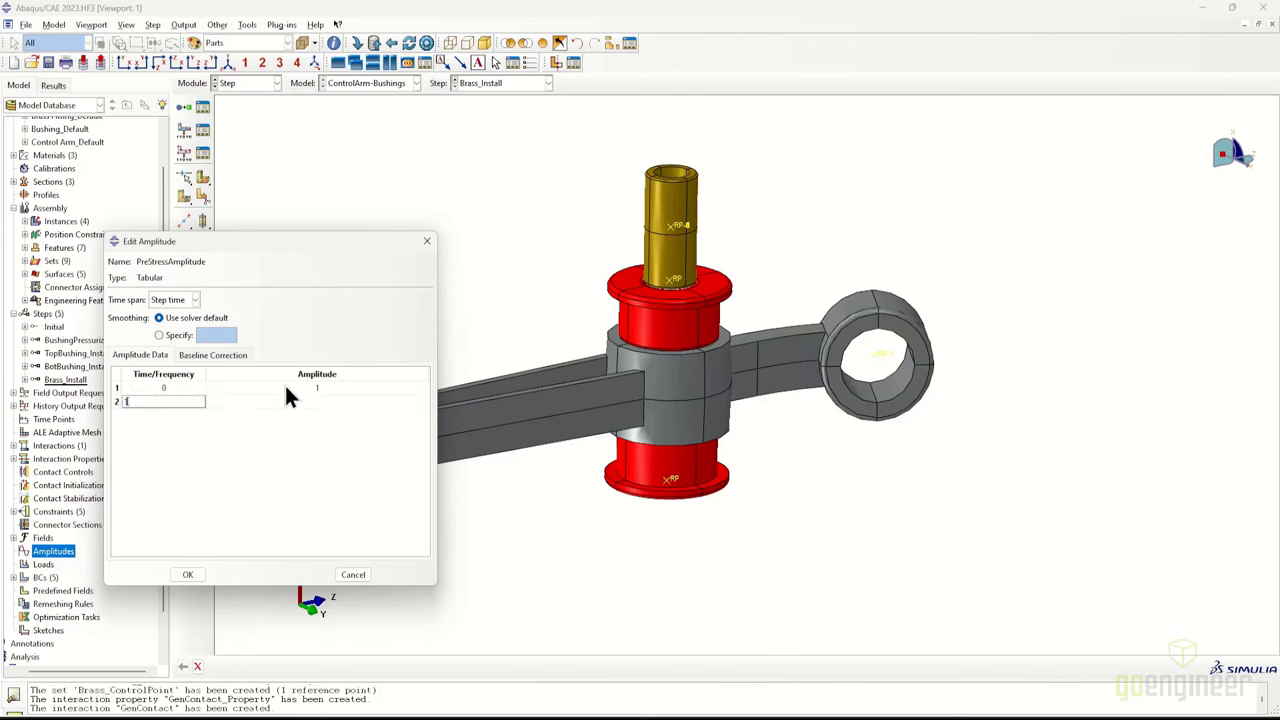
text(0.10)
key(Tab)
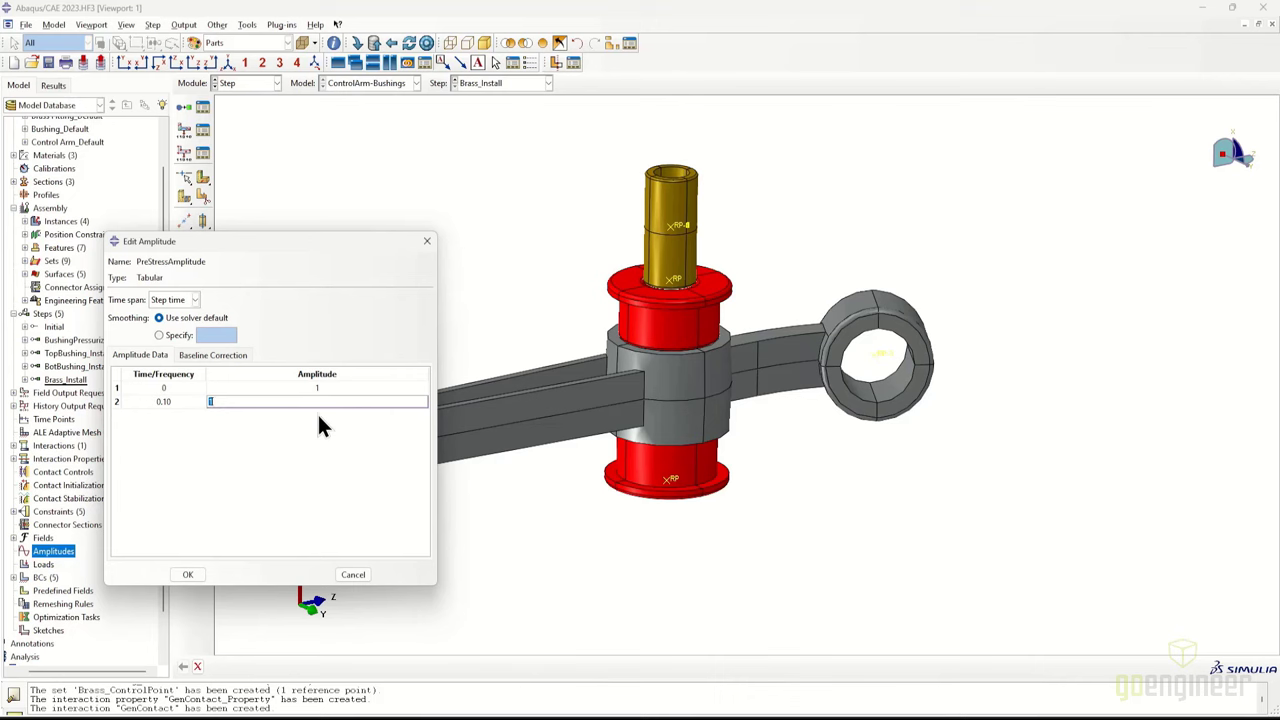
text(1)
Add a third row to PreStressAmplitude with amplitude 0 at time 0.2
right_click(325, 405)
click(366, 462)
click(175, 416)
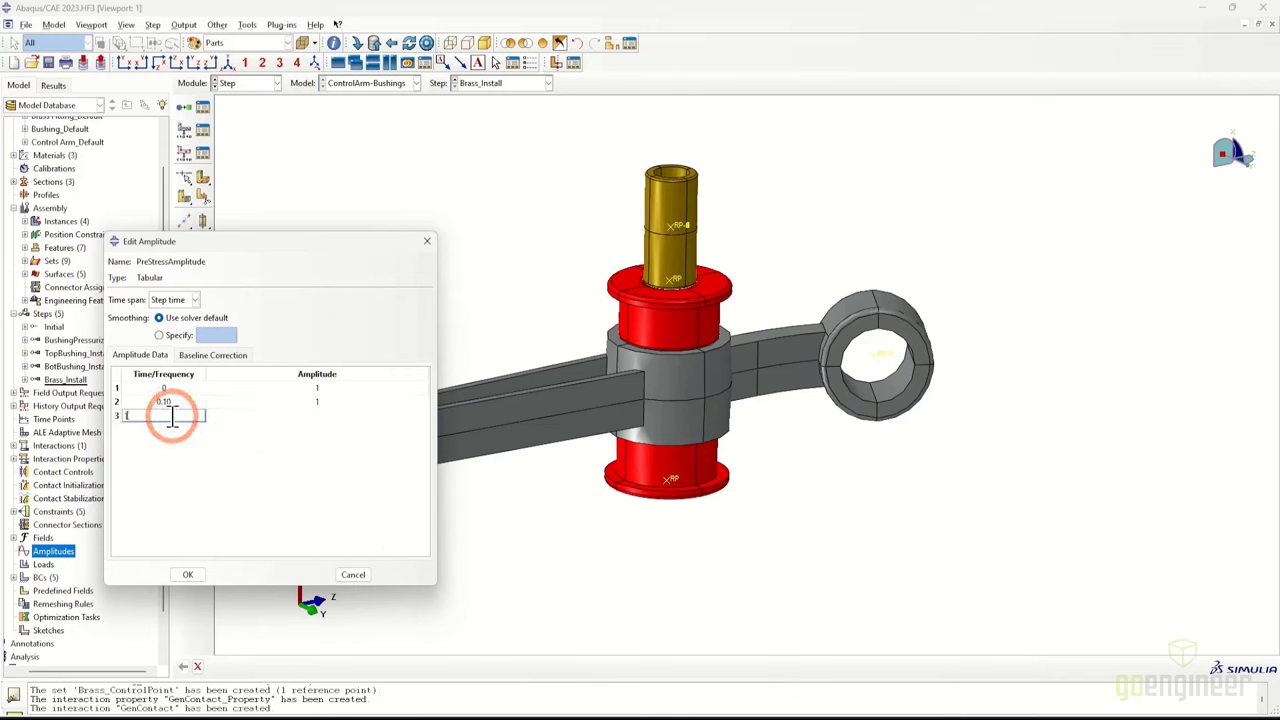
text(1)
key(Tab)
click(172, 416)
text(0.2)
key(Tab)
text(0)
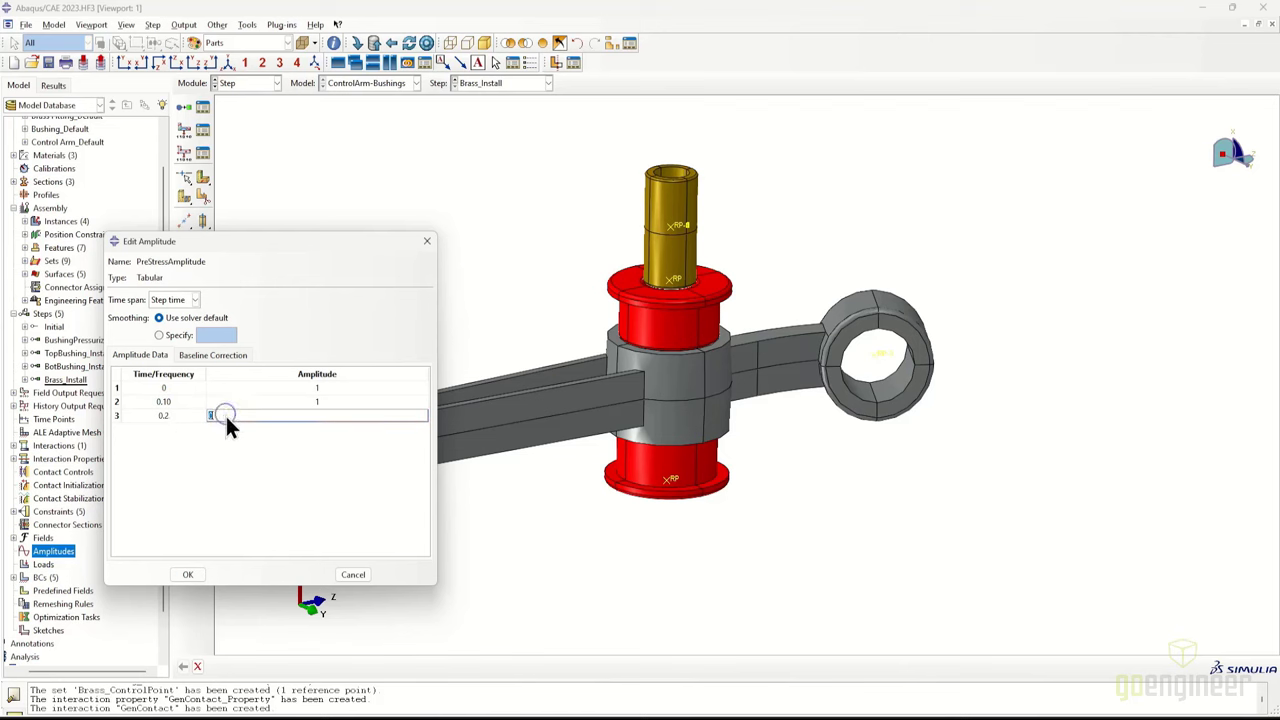
Add a fourth row to PreStressAmplitude with amplitude 0 at time 1 and save the amplitude
right_click(222, 415)
click(258, 472)
click(194, 428)
text(1)
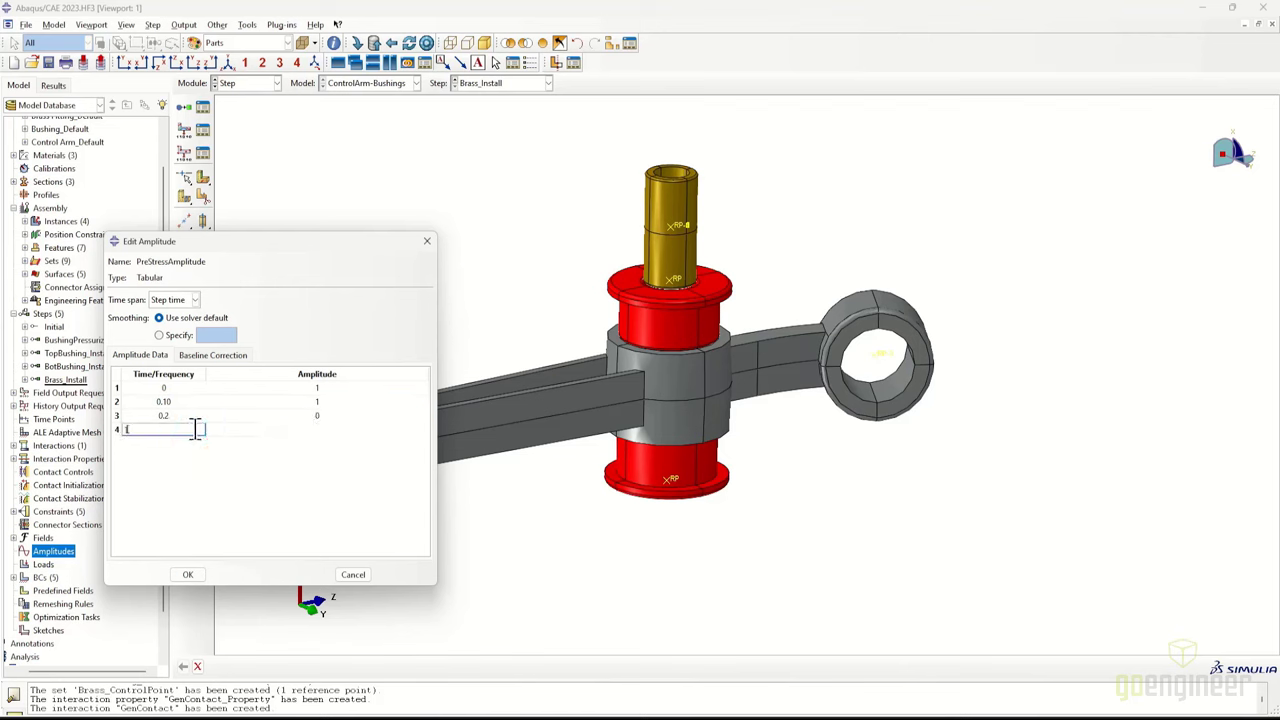
key(Tab)
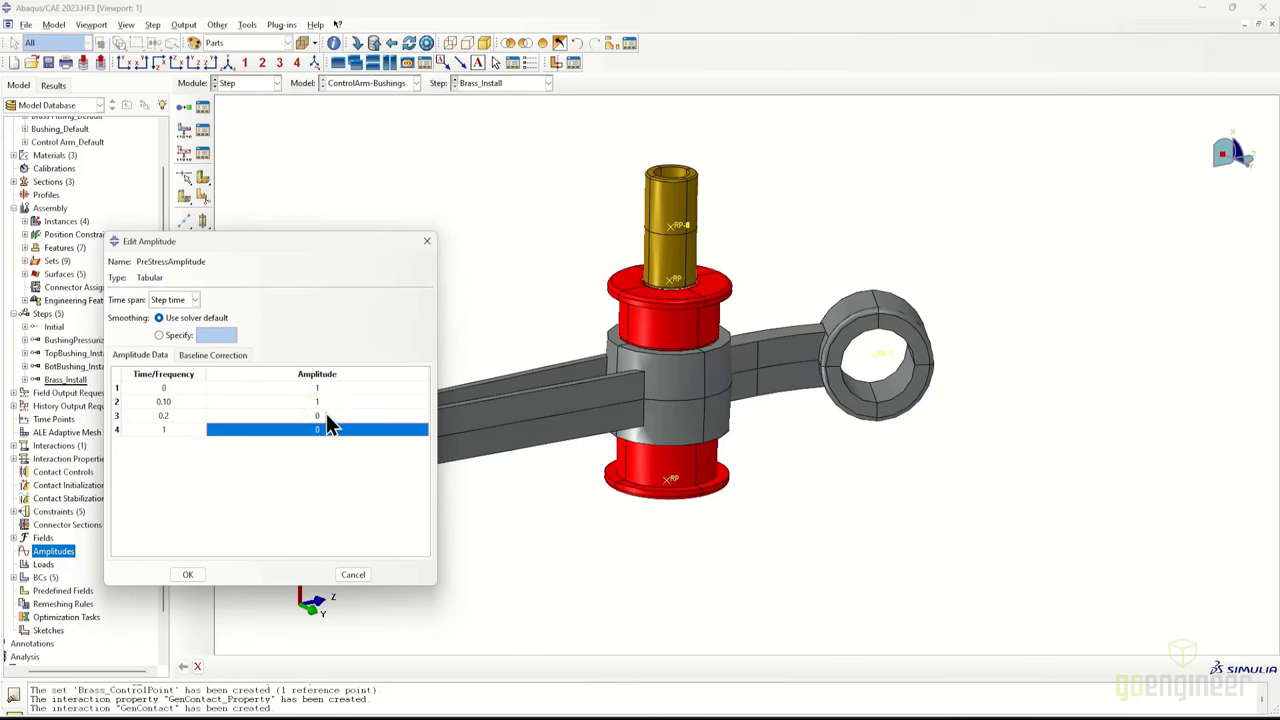
click(204, 575)
Start a mechanical pressure load named TopBushing_Pressure with its surface picked directly on the model
double_click(43, 564)
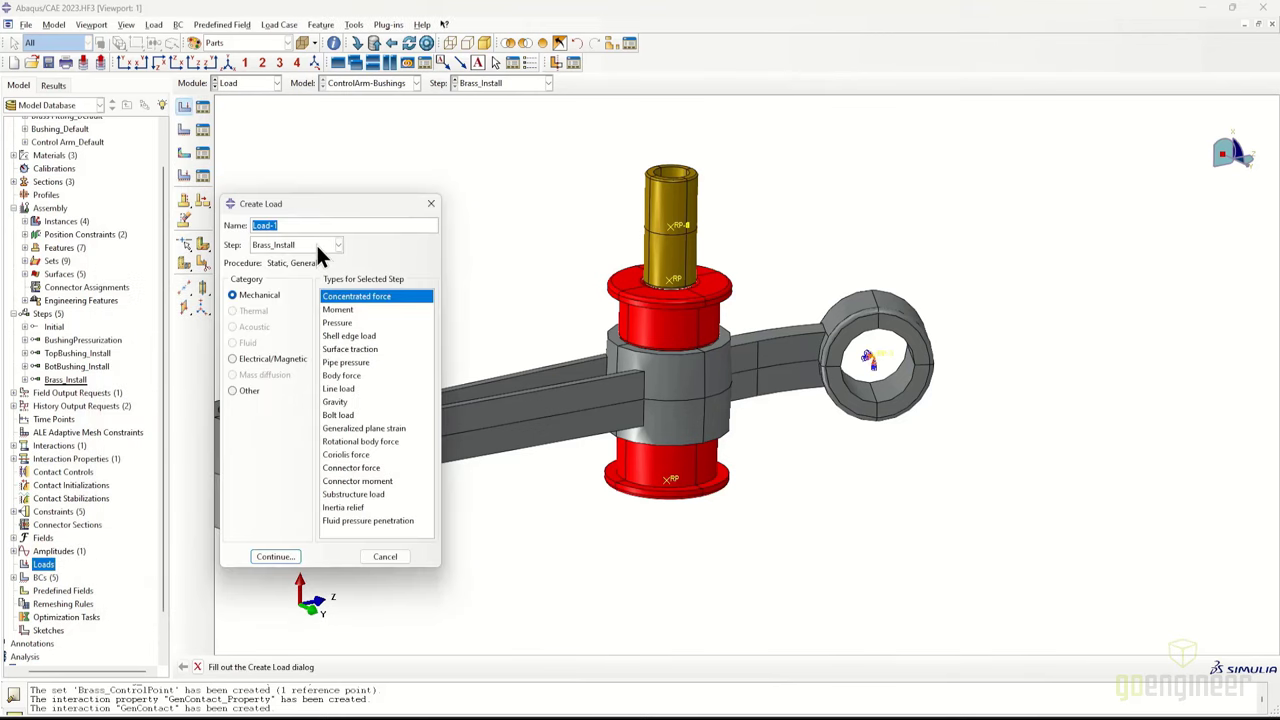
text(TopBushing_Pressure)
click(337, 322)
click(275, 556)
click(1154, 662)
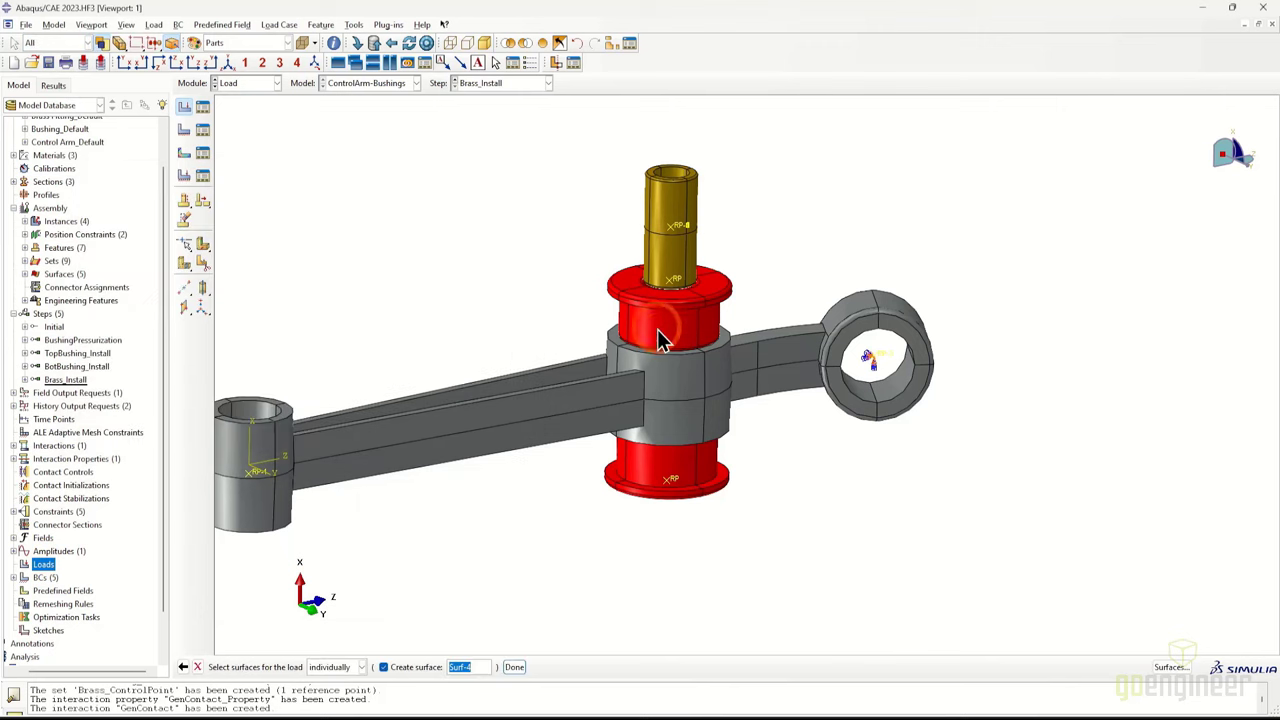
Pick the upper bushing's outer cylindrical faces for the load and name the surface TopBushing_PressureSurf
ctrl+alt+drag(714, 334, 580, 348)
ctrl+alt+drag(705, 333, 576, 334)
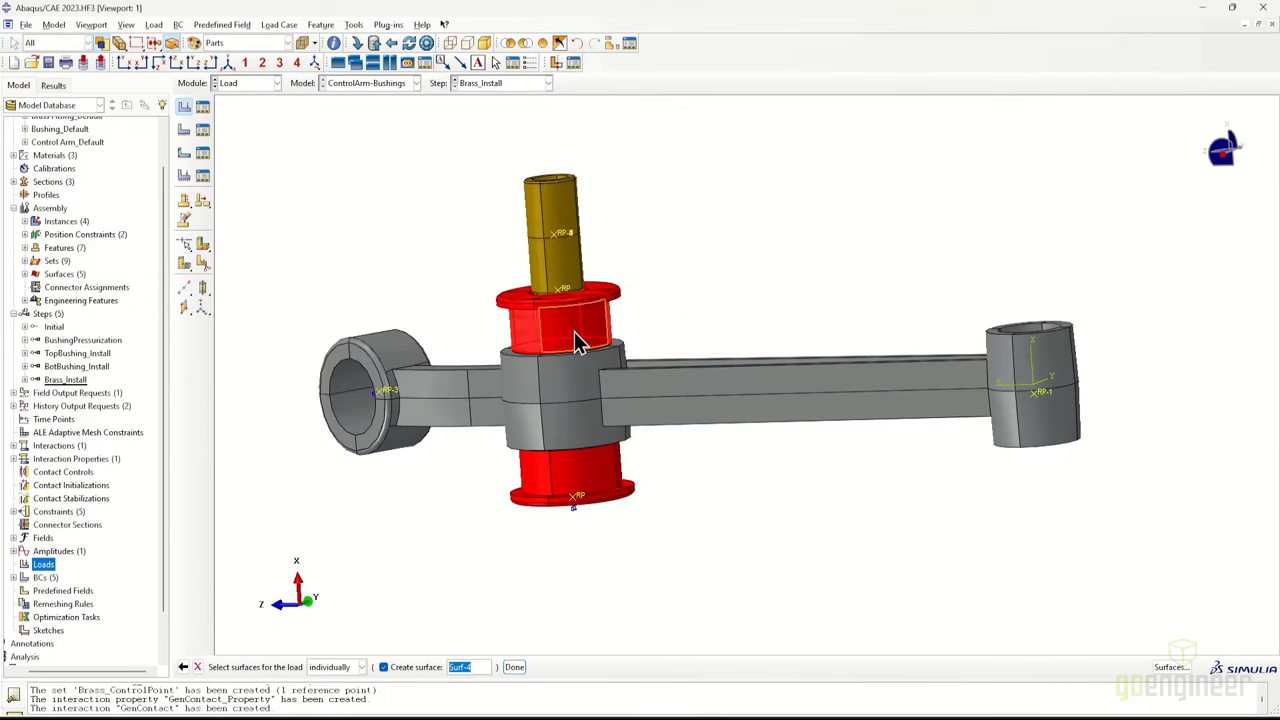
text(Top)
text(Bushing_PressureSurf)
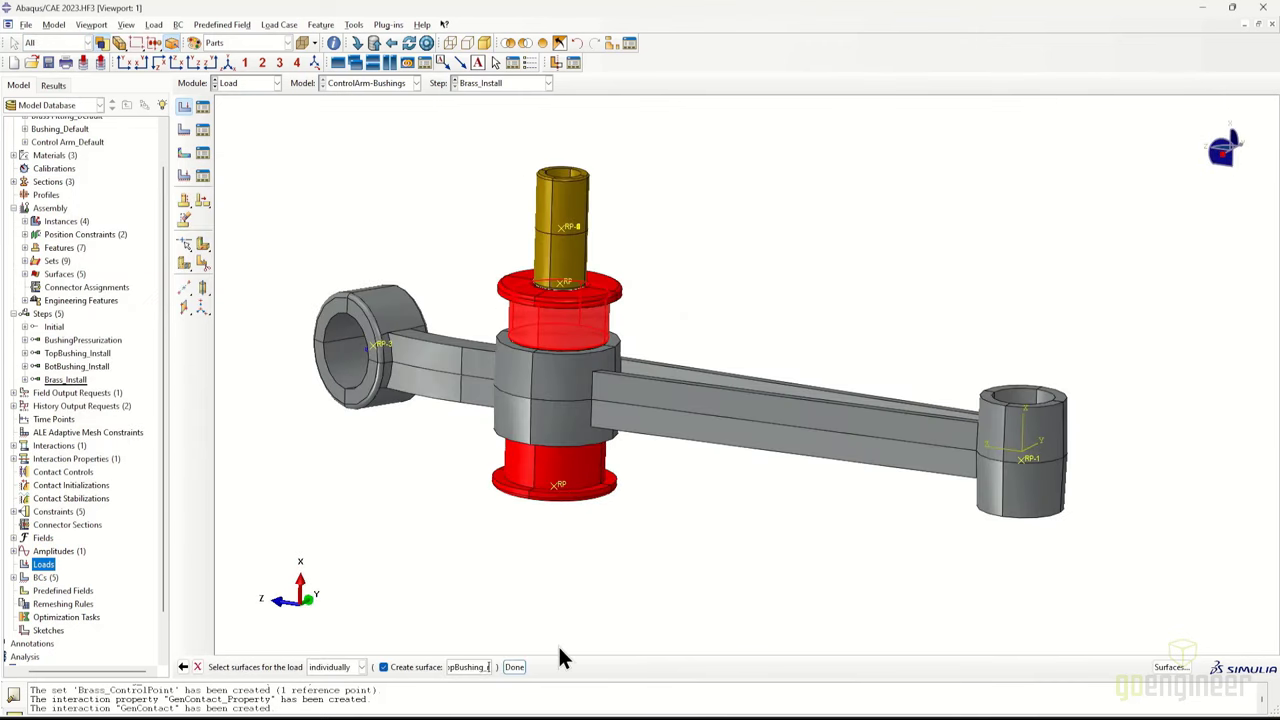
click(514, 667)
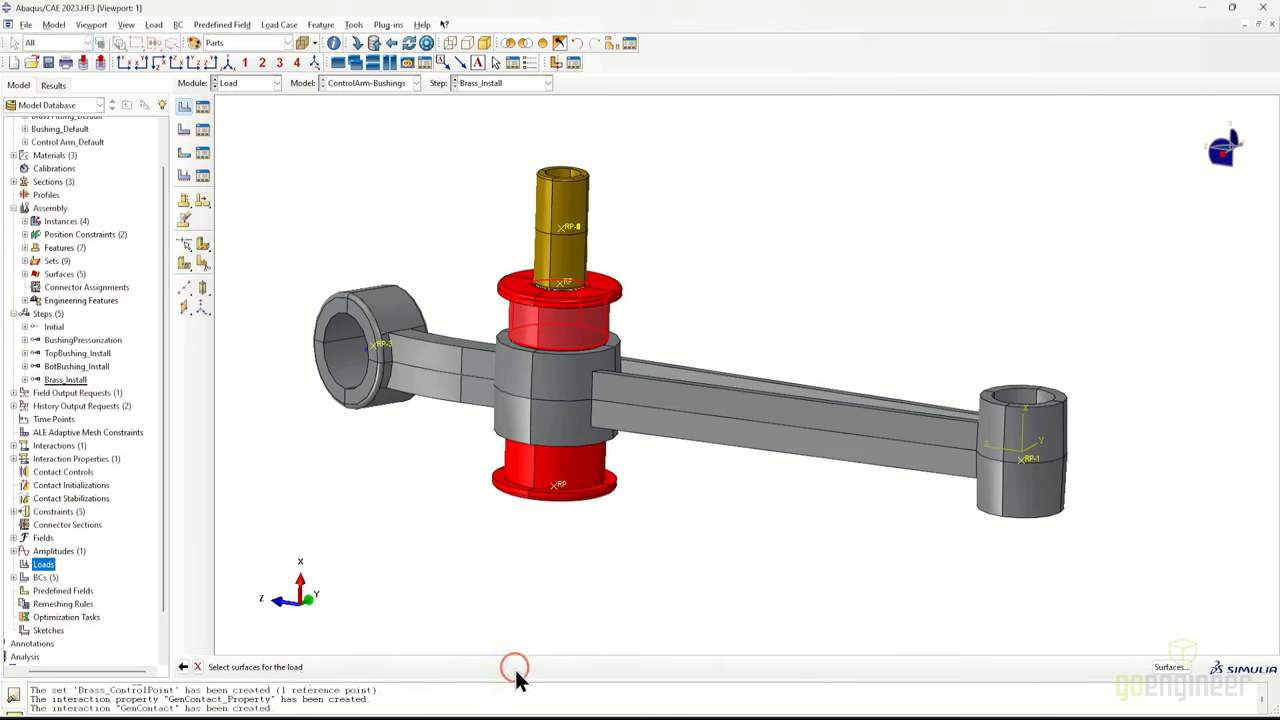
Give TopBushing_Pressure a uniform magnitude of 0.025 with the PreStressAmplitude amplitude and save the load
click(349, 249)
text(0.025)
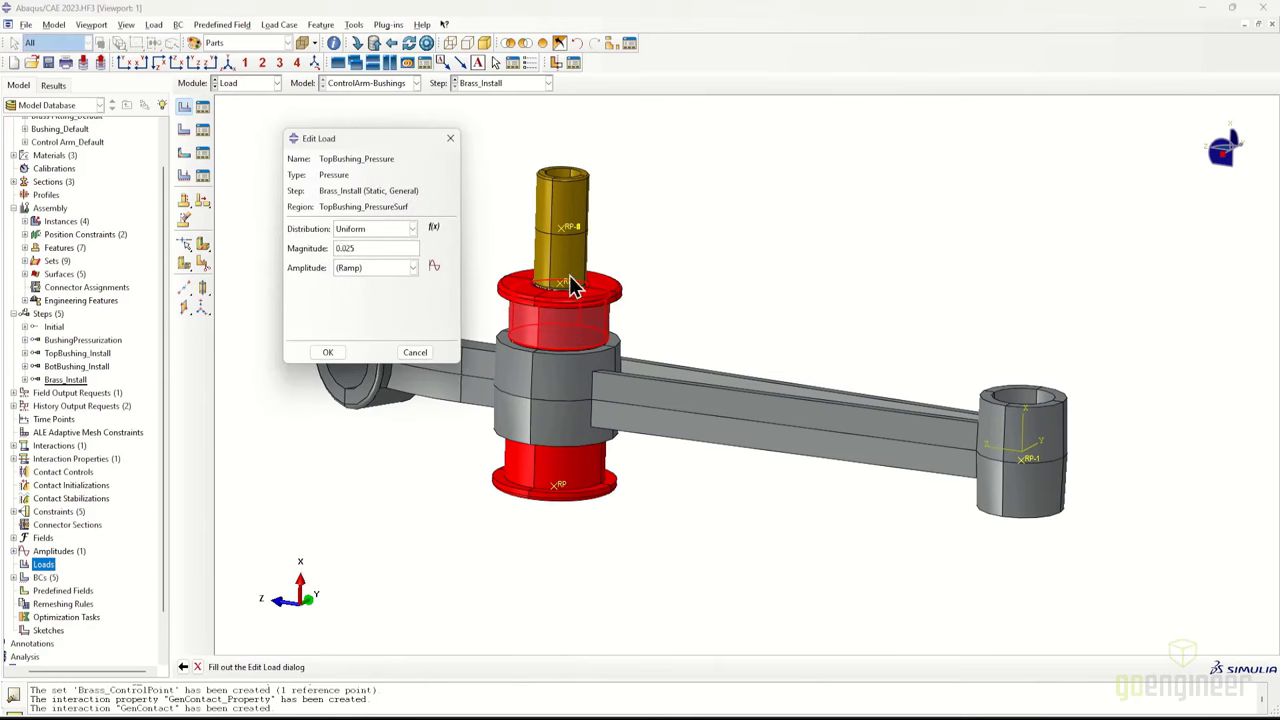
click(390, 267)
click(350, 295)
click(330, 352)
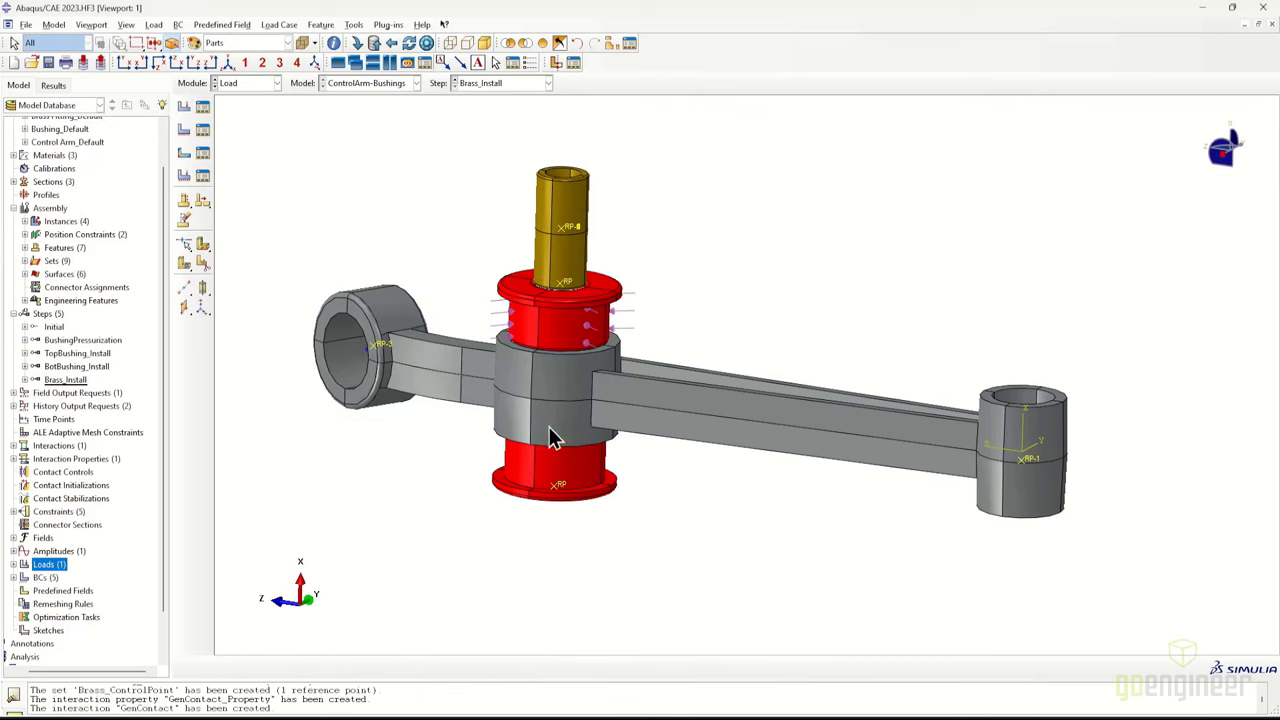
Create a pressure load named BotBushing_Pressure on the lower bushing's outer cylindrical faces, naming the surface BotBushing_Pressure
double_click(22, 565)
text(BotP)
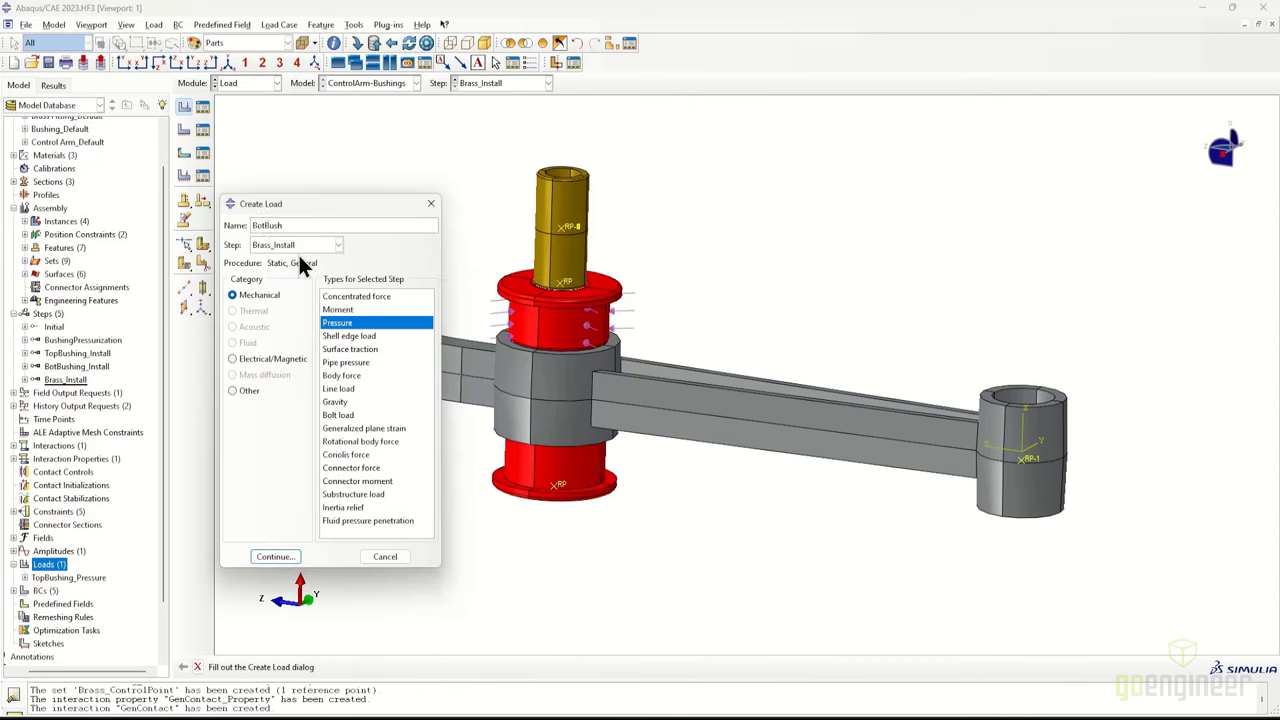
text(ushing_Pressure)
click(271, 559)
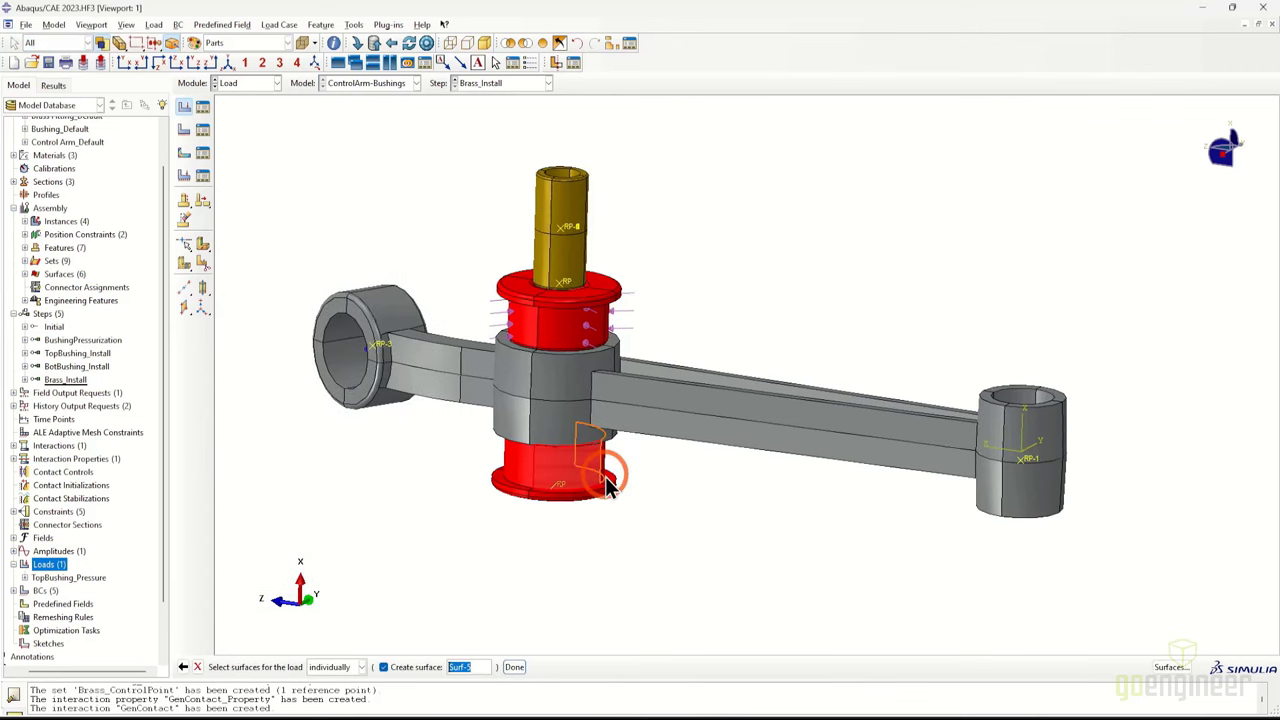
ctrl+alt+drag(604, 476, 1253, 433)
text(BotBushing_Pressure)
click(508, 667)
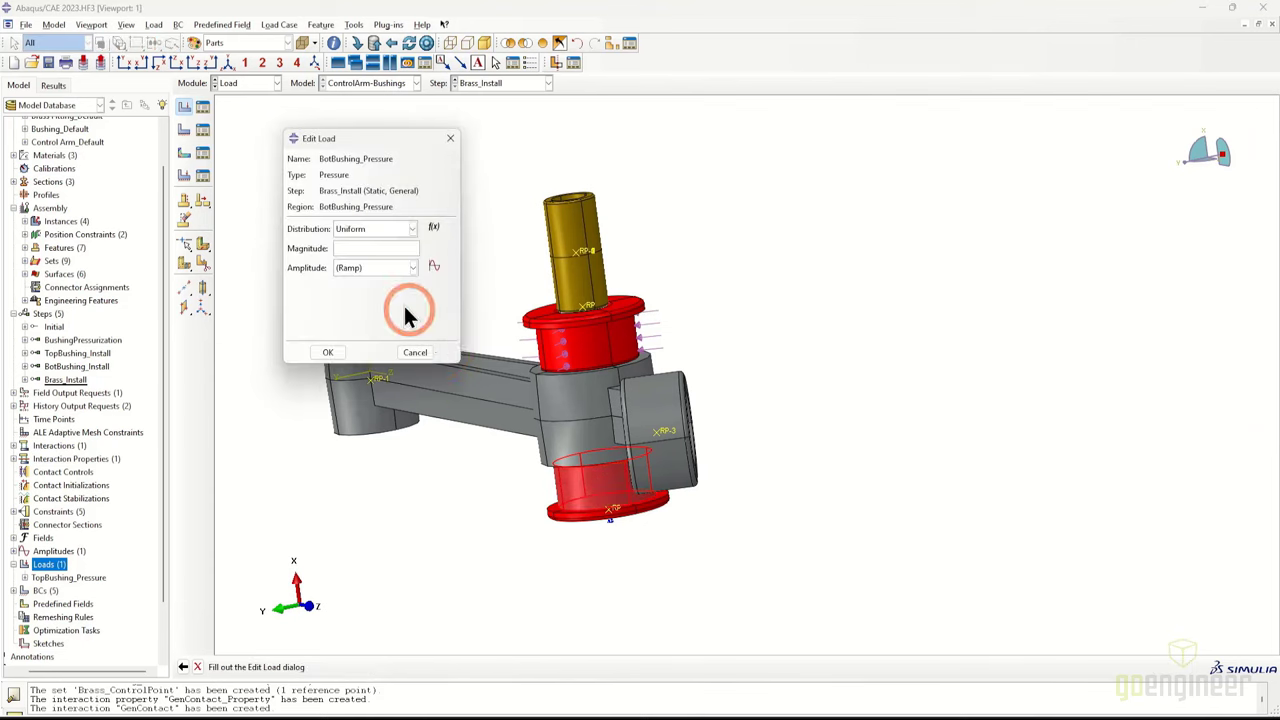
Give BotBushing_Pressure a uniform magnitude of 0.025 with the PreStressAmplitude amplitude and save the load
click(377, 247)
text(0.025)
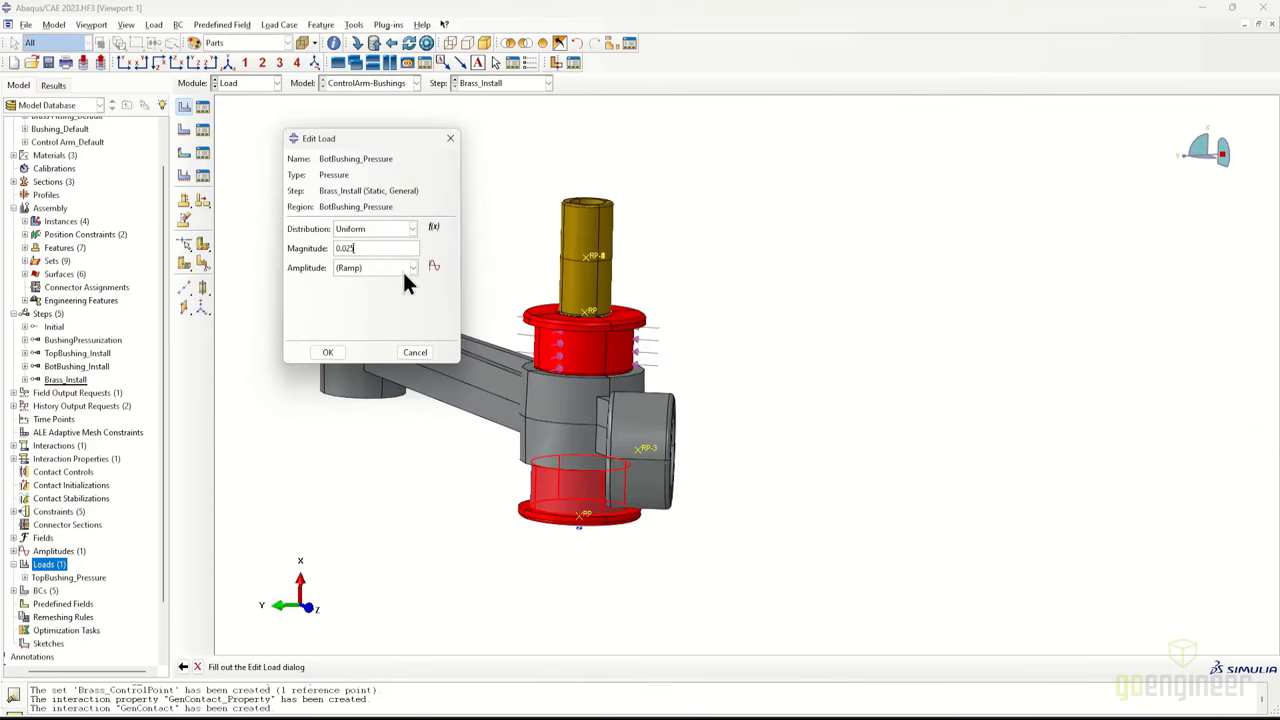
click(404, 270)
click(346, 290)
click(335, 350)
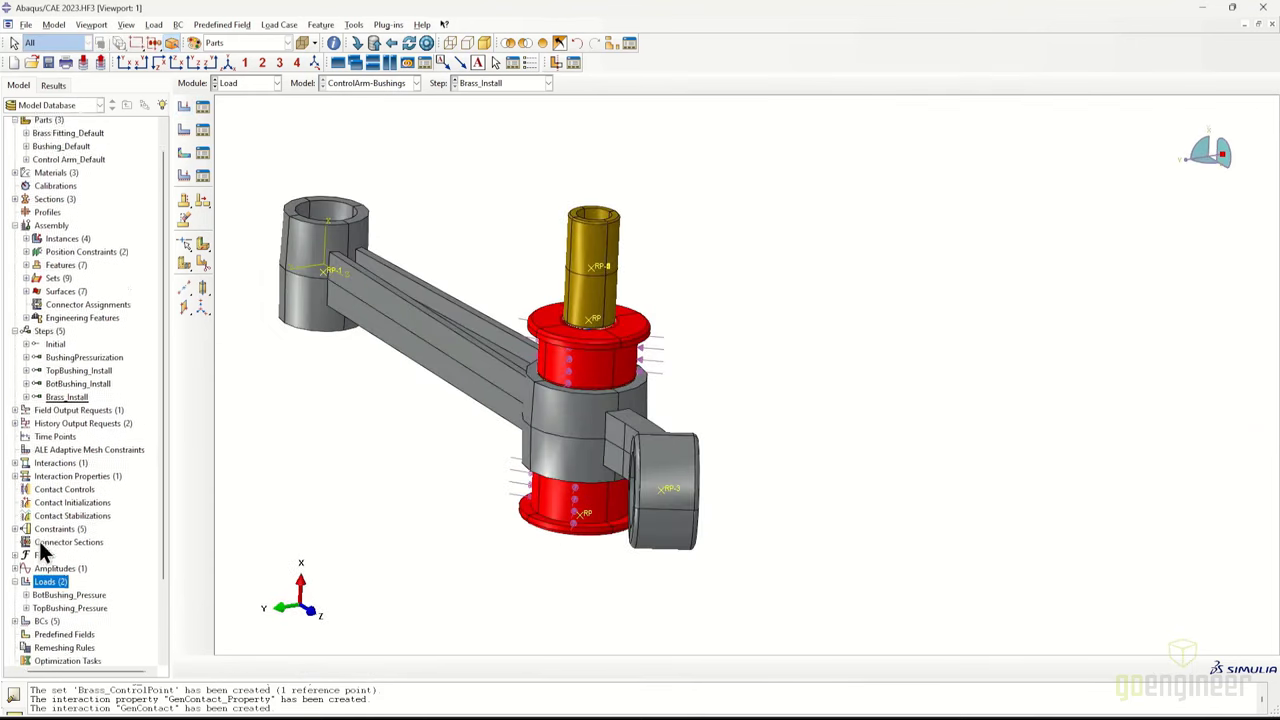
In the Load Manager, move the creation of BotBushing_Pressure back from Brass_Install to the TopBushing_Install step
scroll(40, 549, down, 2)
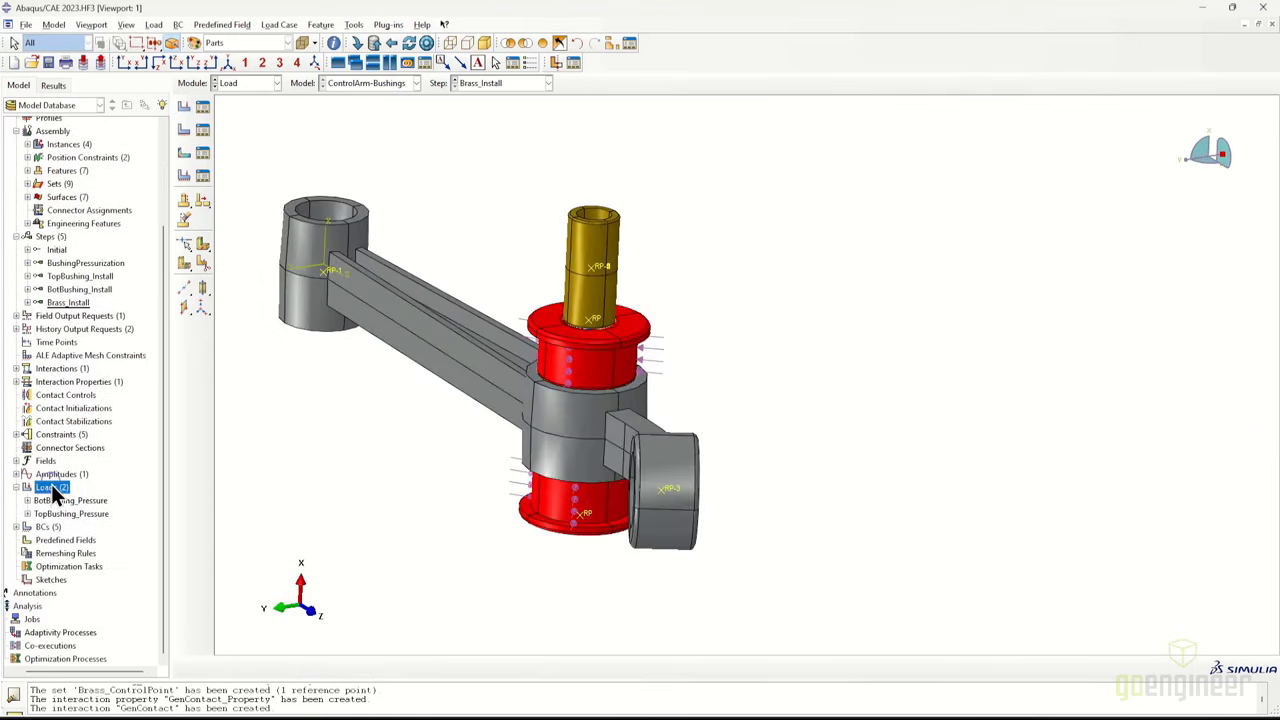
right_click(51, 487)
click(80, 510)
drag(214, 159, 609, 174)
click(649, 210)
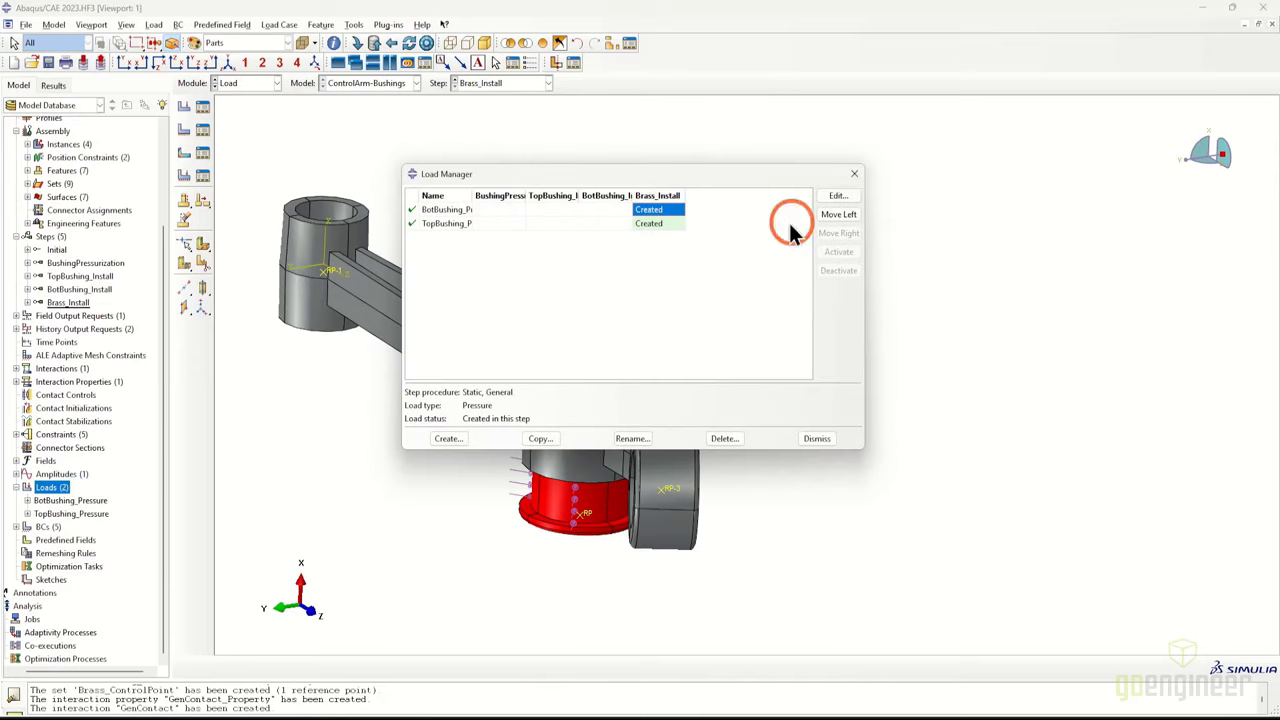
click(839, 213)
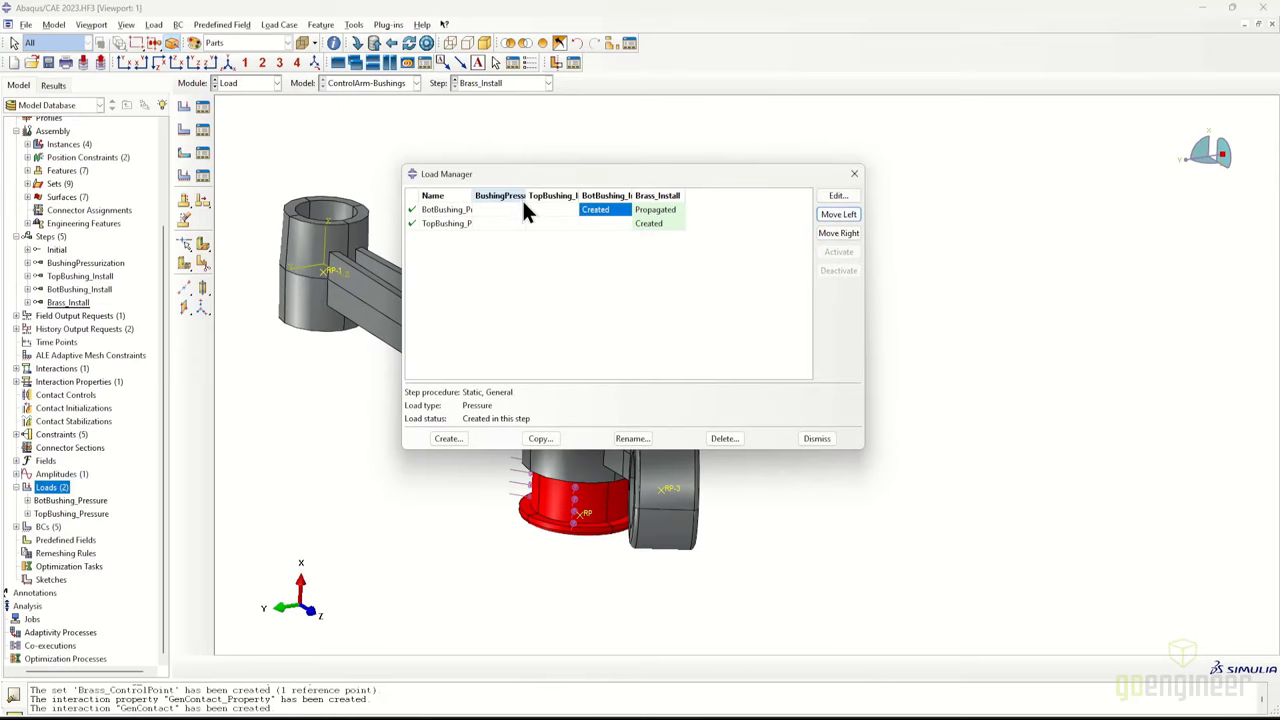
drag(528, 197, 561, 197)
click(838, 215)
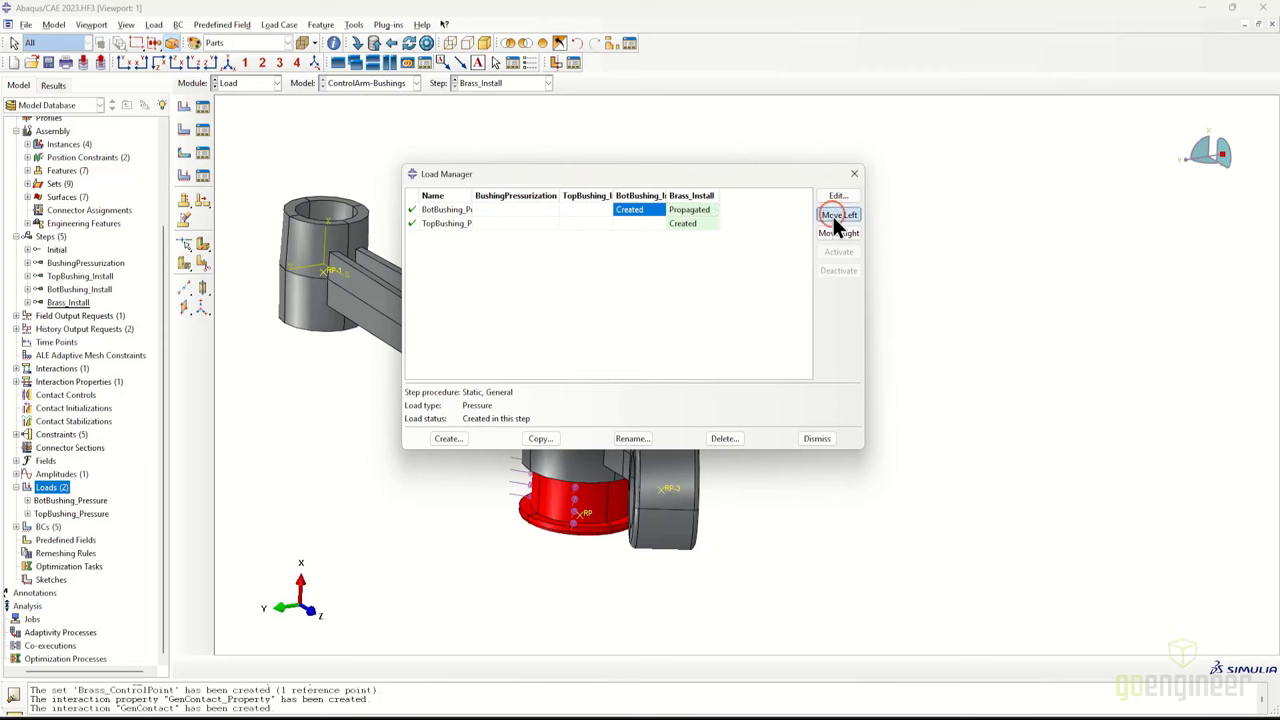
Move the creation of TopBushing_Pressure back from Brass_Install to the BushingPressurization step
click(683, 223)
click(838, 216)
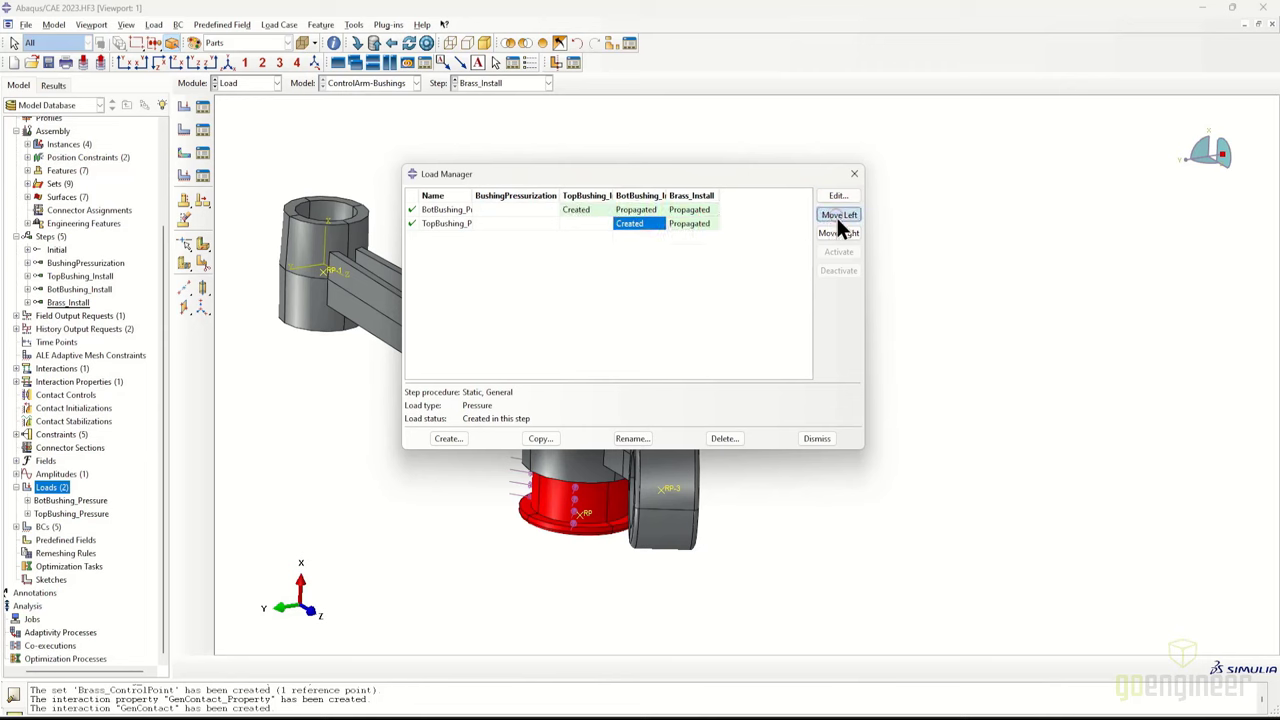
click(838, 216)
click(838, 216)
Edit the amplitude of TopBushing_Pressure in the BushingPressurization step and save the load
drag(475, 196, 495, 196)
double_click(568, 223)
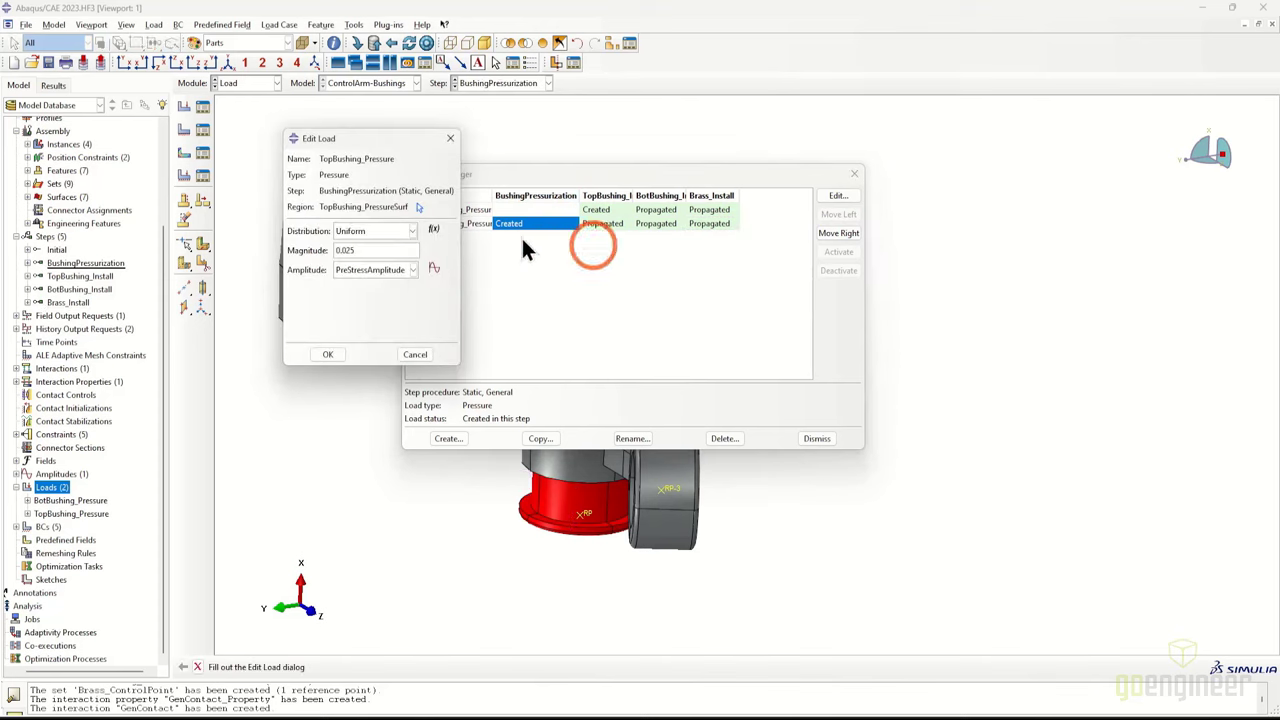
click(378, 268)
click(327, 354)
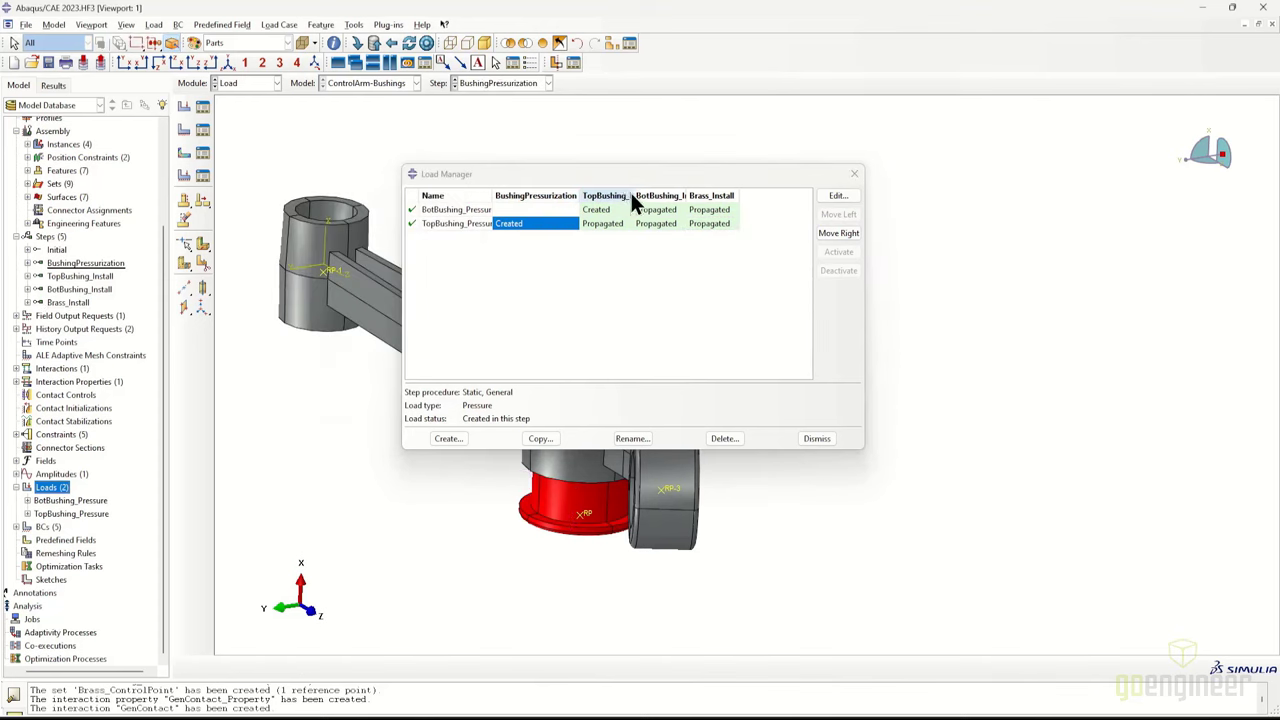
Modify TopBushing_Pressure in the TopBushing_Install step to use the PreStressAmplitude amplitude
drag(634, 196, 672, 198)
double_click(638, 222)
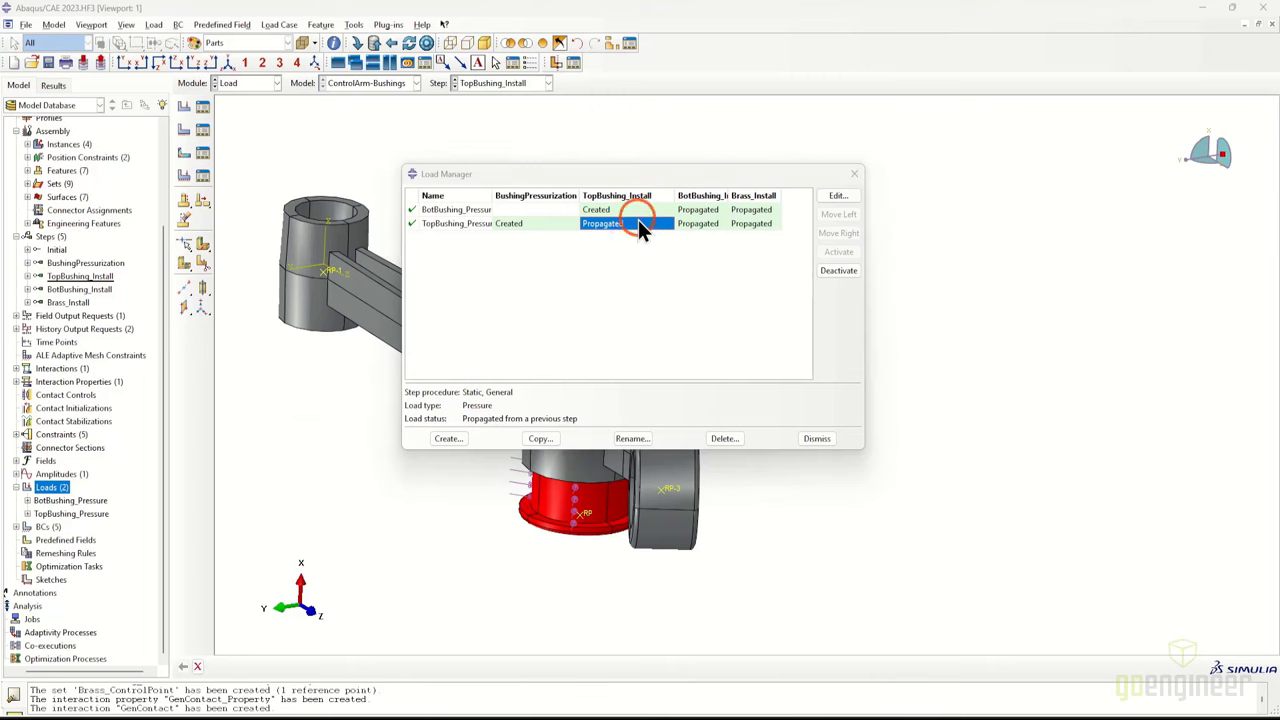
click(399, 266)
click(391, 297)
click(326, 312)
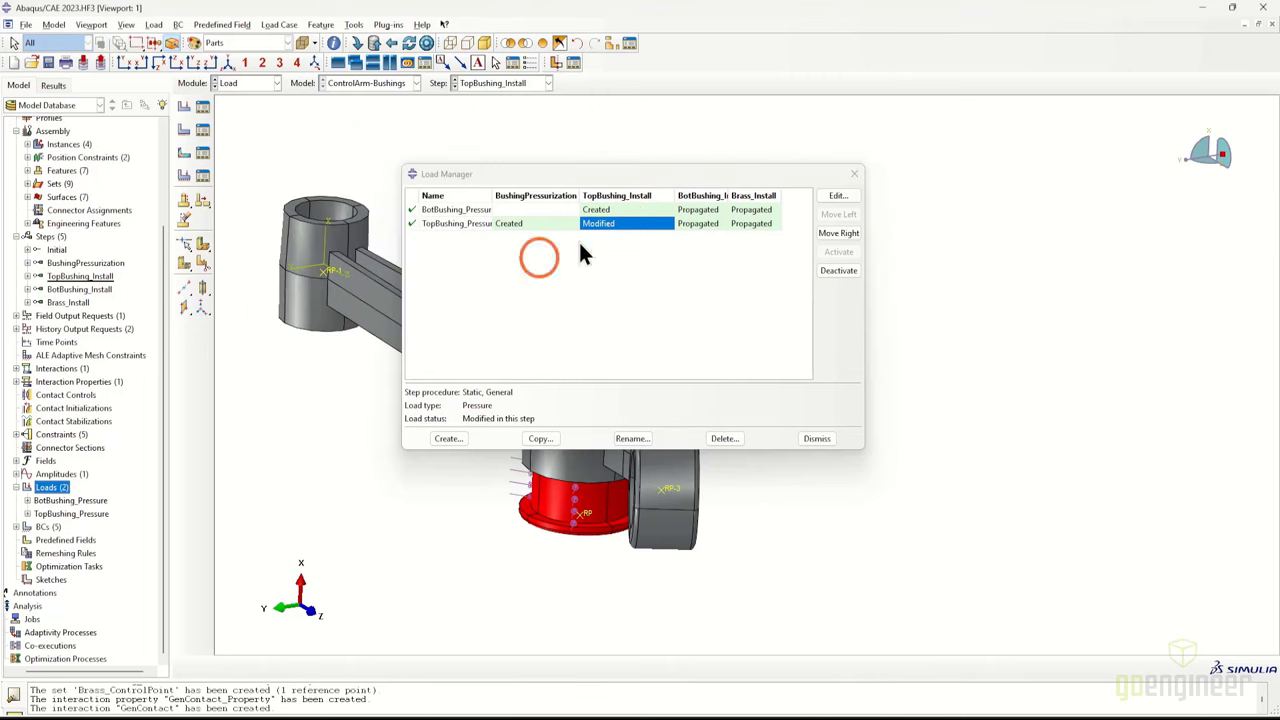
Modify BotBushing_Pressure in the BotBushing_Install step to use PreStressAmplitude and close the Load Manager
drag(729, 195, 760, 196)
click(741, 210)
double_click(741, 209)
click(399, 266)
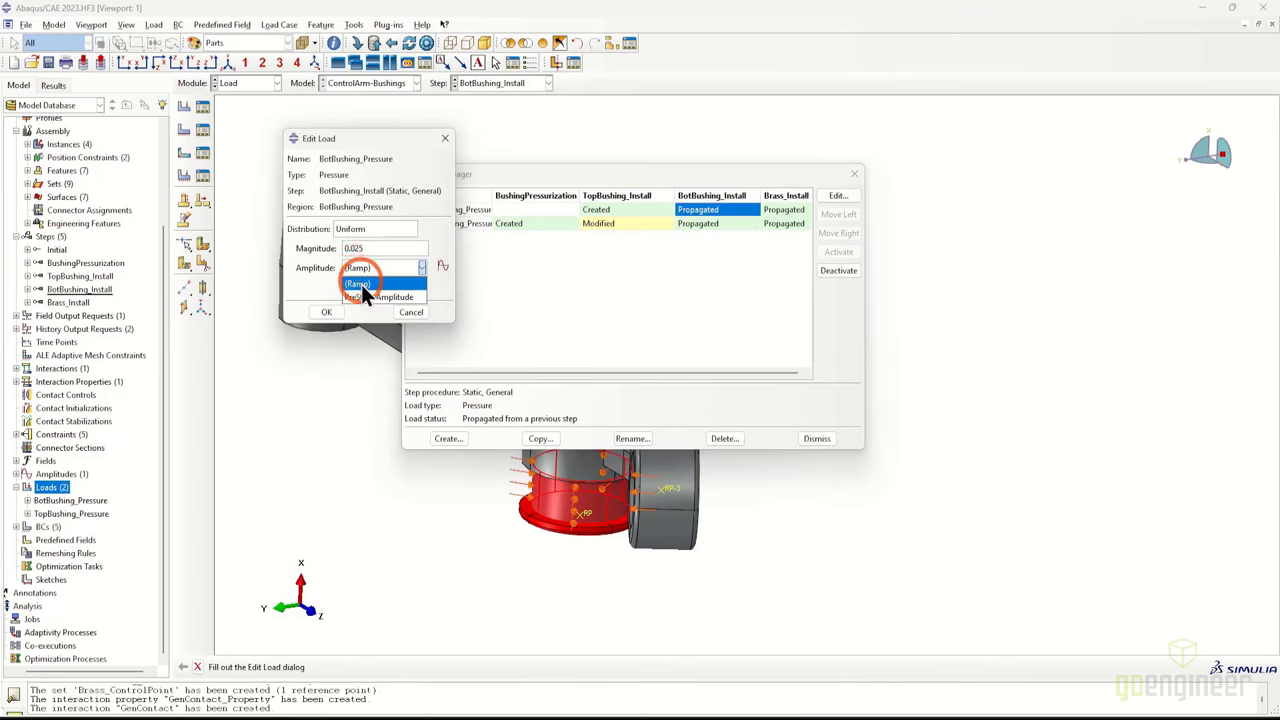
click(363, 294)
click(326, 311)
click(786, 246)
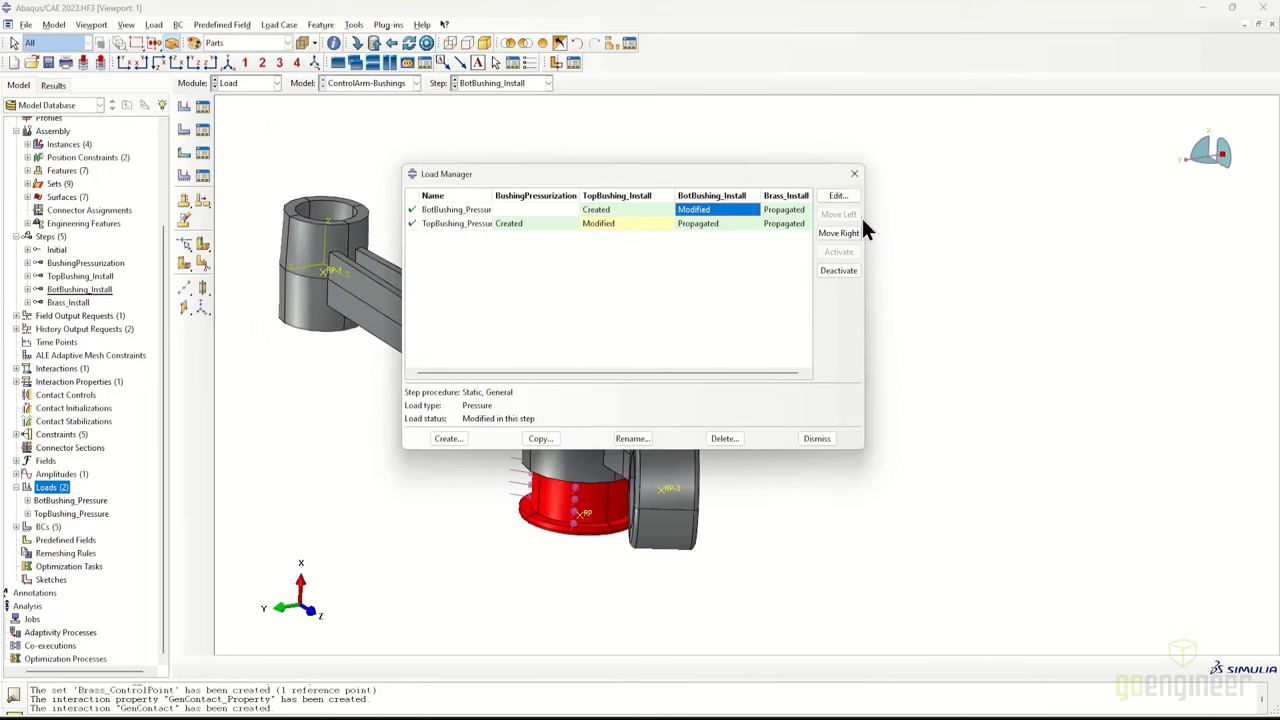
drag(862, 228, 1036, 233)
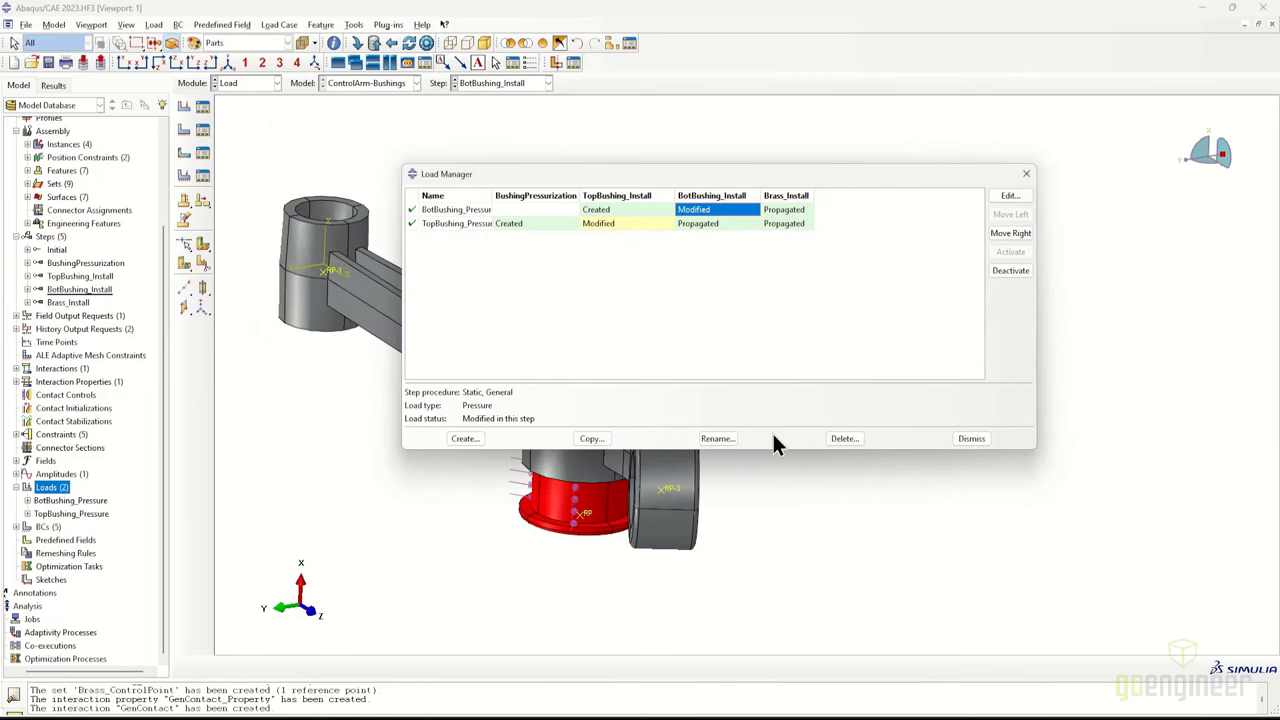
click(968, 438)
click(300, 546)
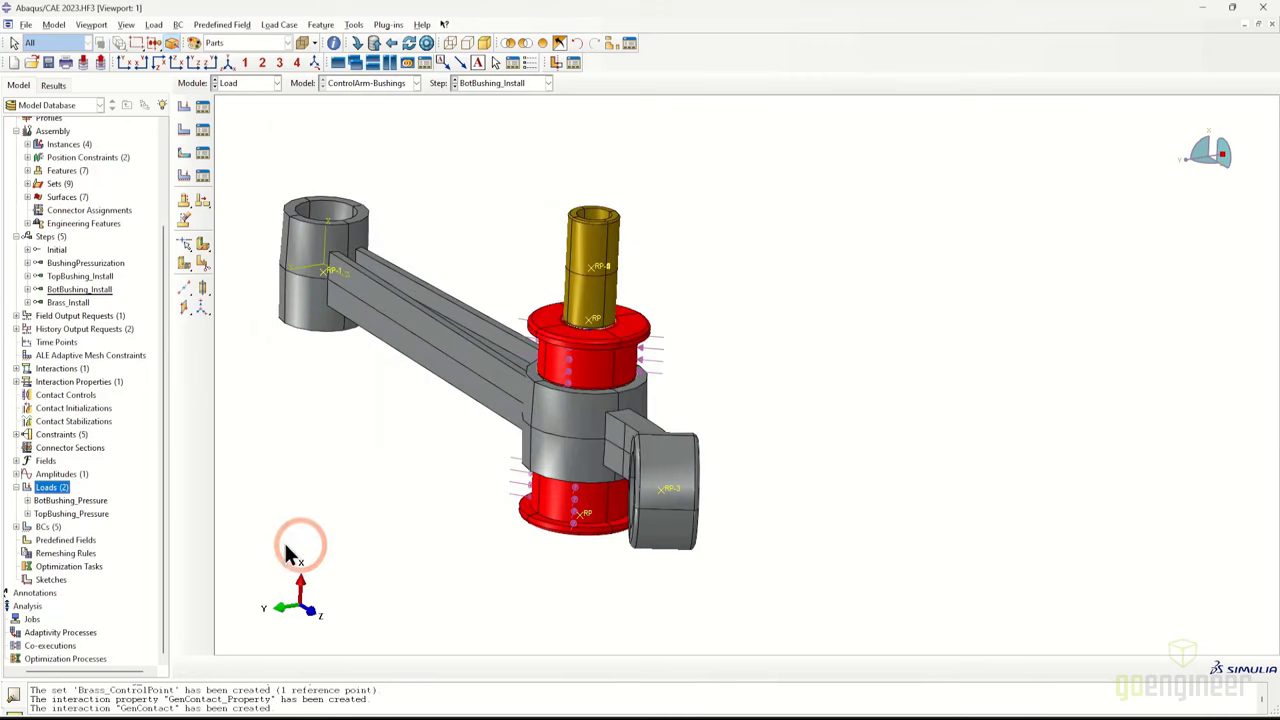
Create an analysis job named ControlArm-Bushings from the ControlArm-Bushings model
double_click(24, 487)
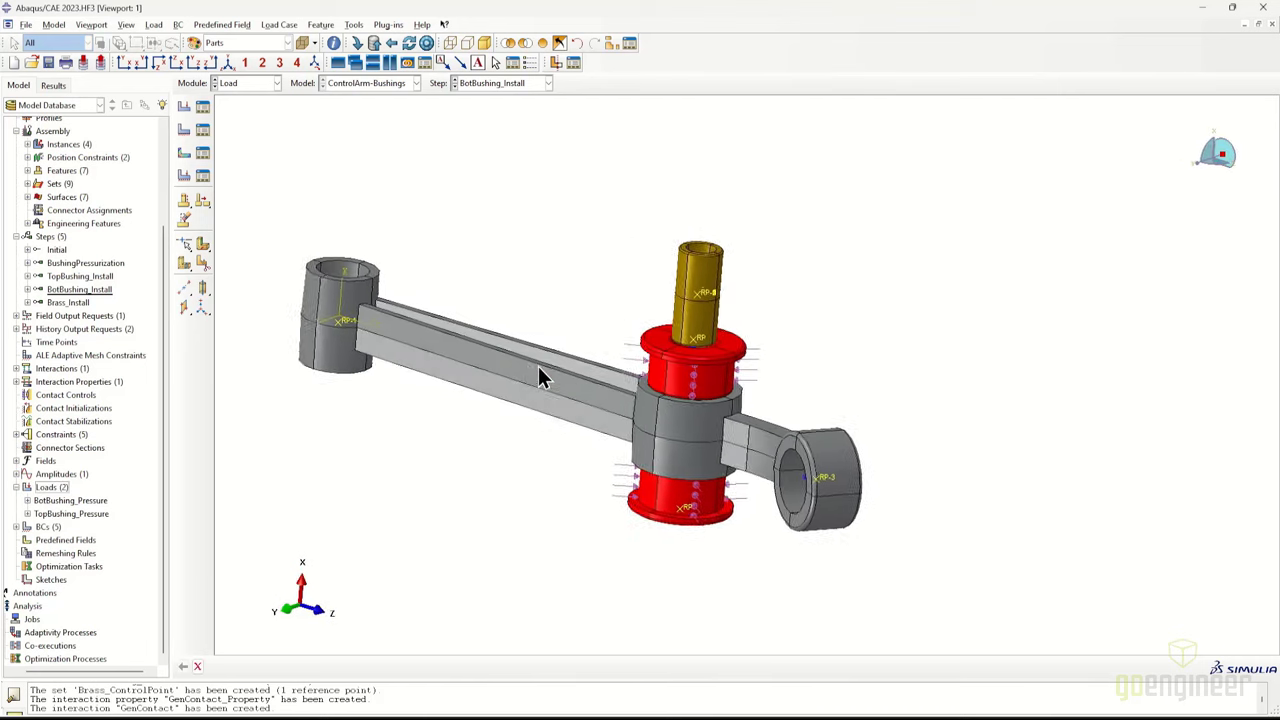
drag(51, 672, 37, 672)
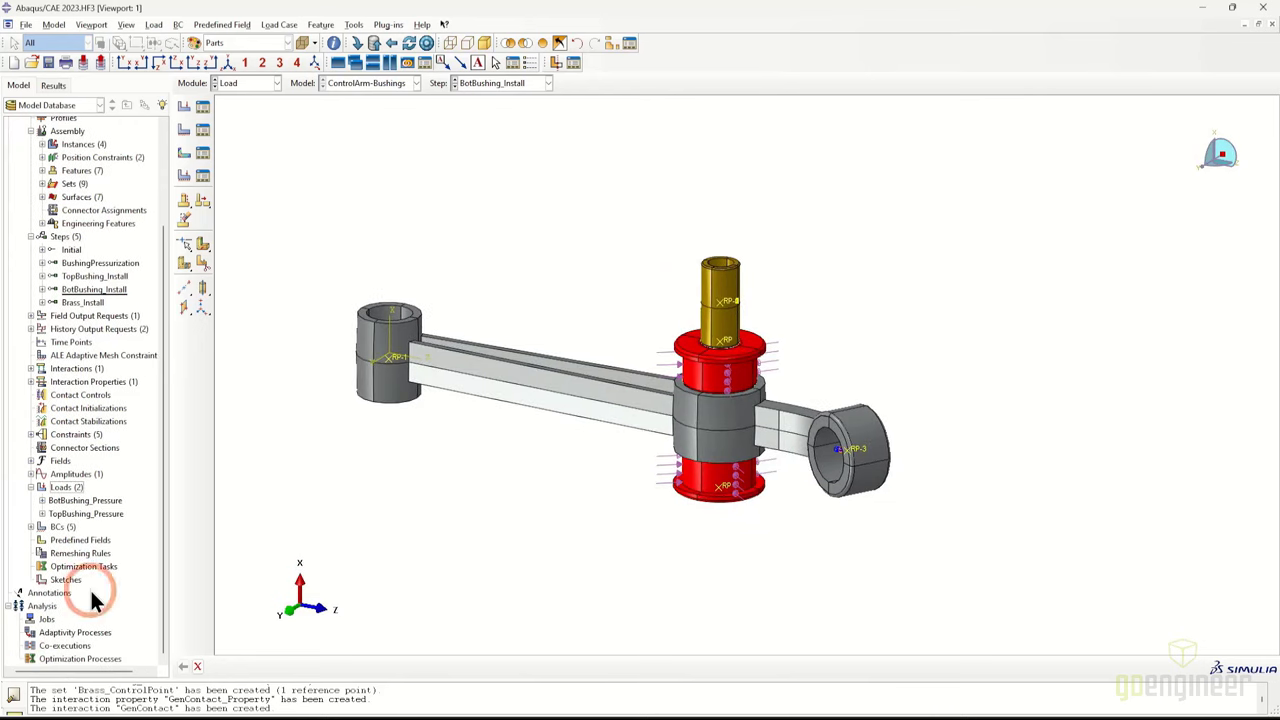
click(46, 619)
double_click(46, 620)
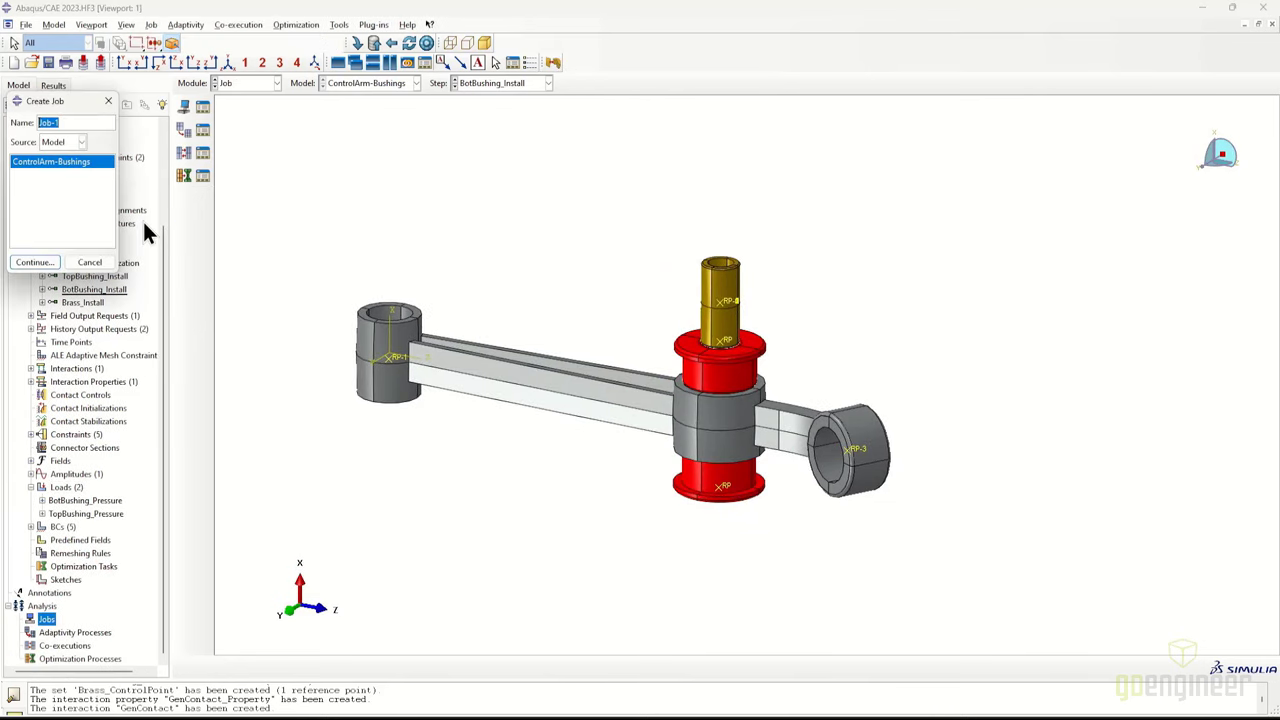
text(ControlArm-Bushings)
click(40, 266)
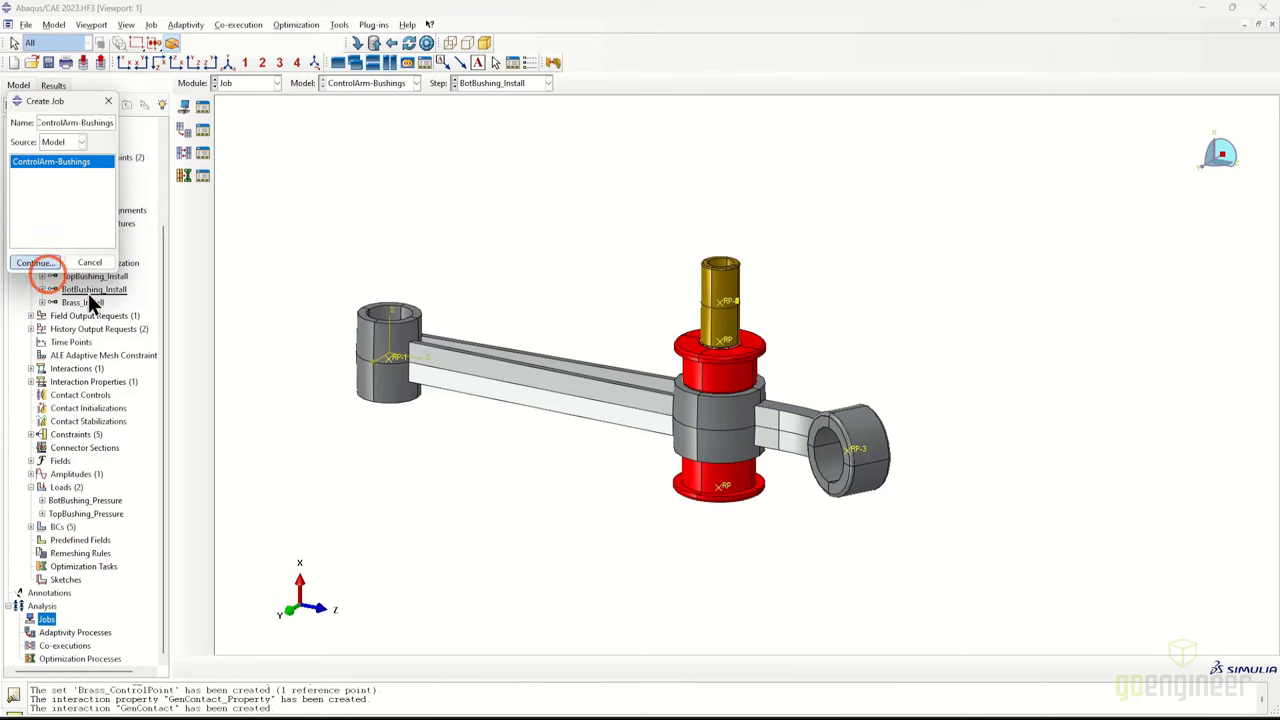
Enable multiple processors in the job's parallelization settings and save the job
click(457, 234)
click(330, 256)
drag(409, 255, 700, 266)
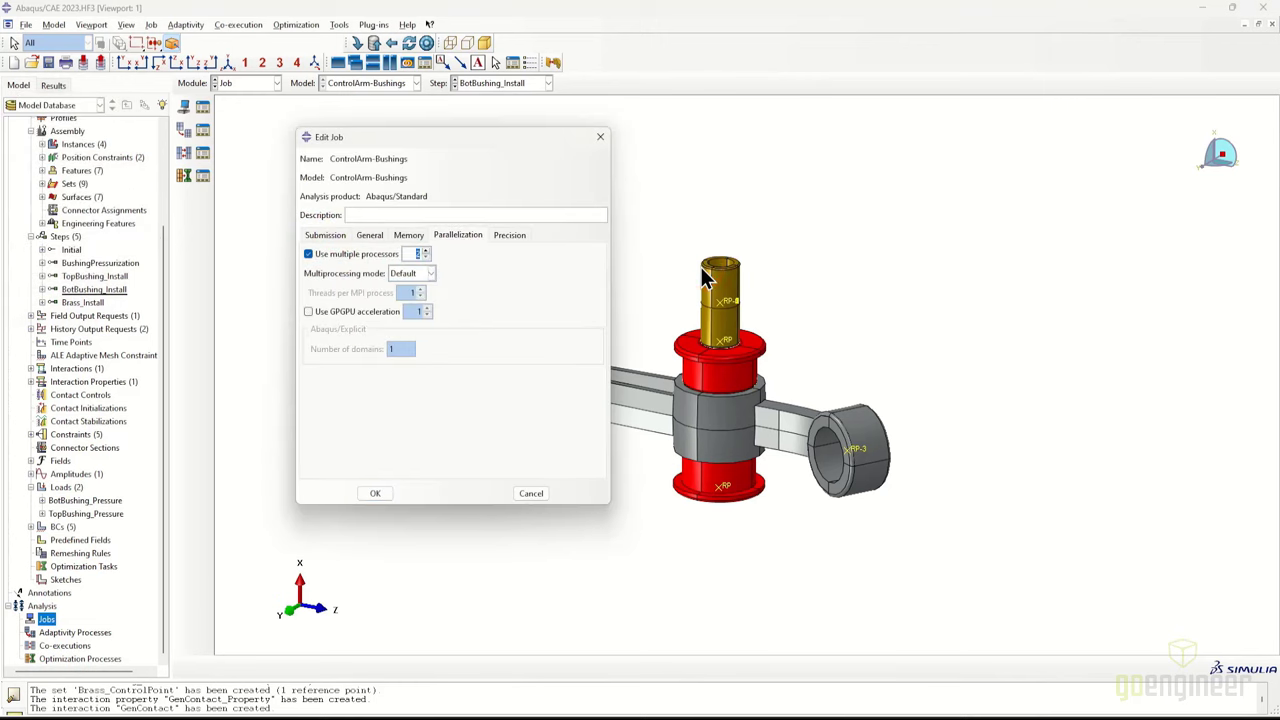
click(375, 493)
Run a data check on the ControlArm-Bushings job and collapse the Assembly and Steps branches of the model tree
click(20, 619)
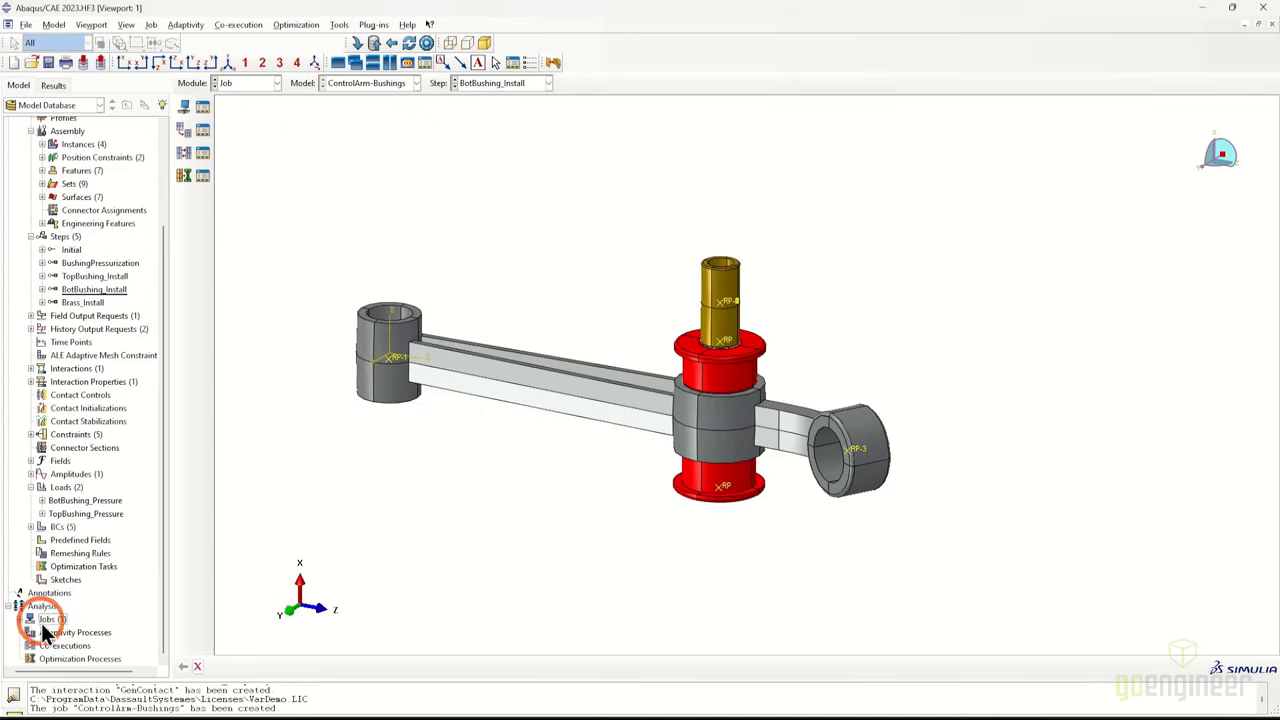
right_click(61, 631)
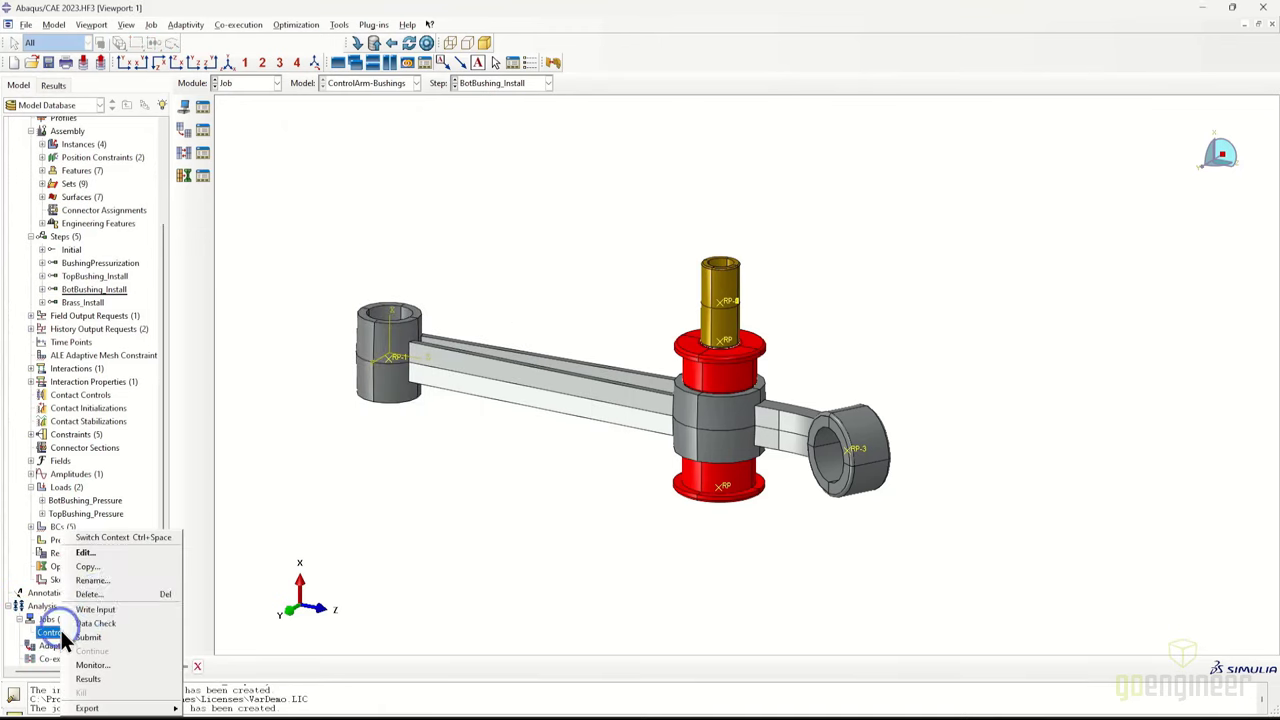
click(112, 624)
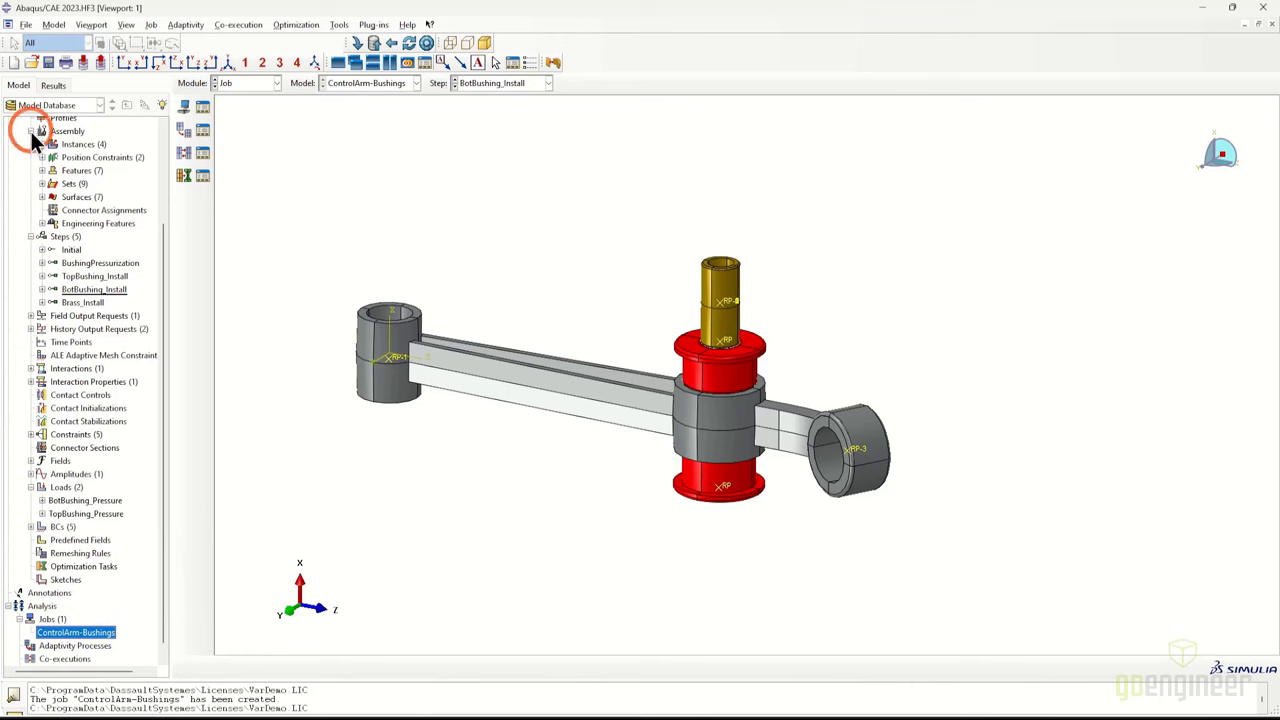
scroll(45, 300, up, 2)
click(31, 209)
click(31, 223)
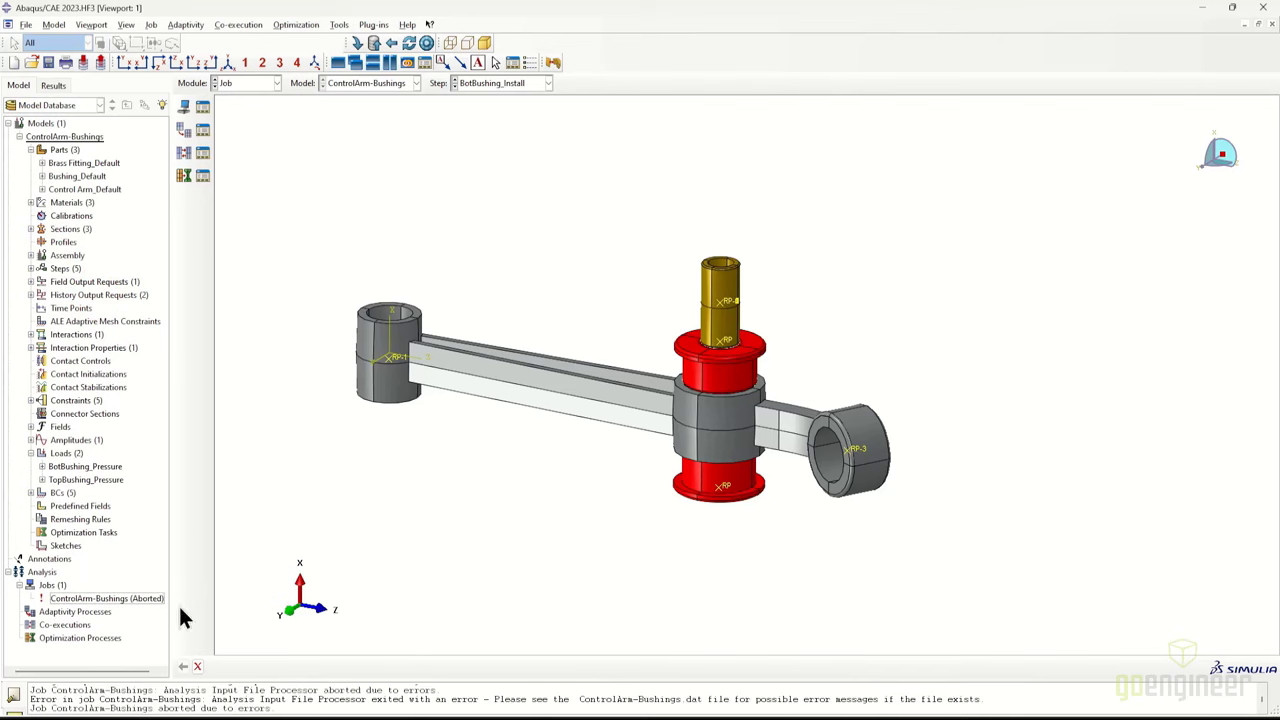
Examine the errors and warnings of the ControlArm-Bushings job in an enlarged job monitor
right_click(150, 600)
click(231, 664)
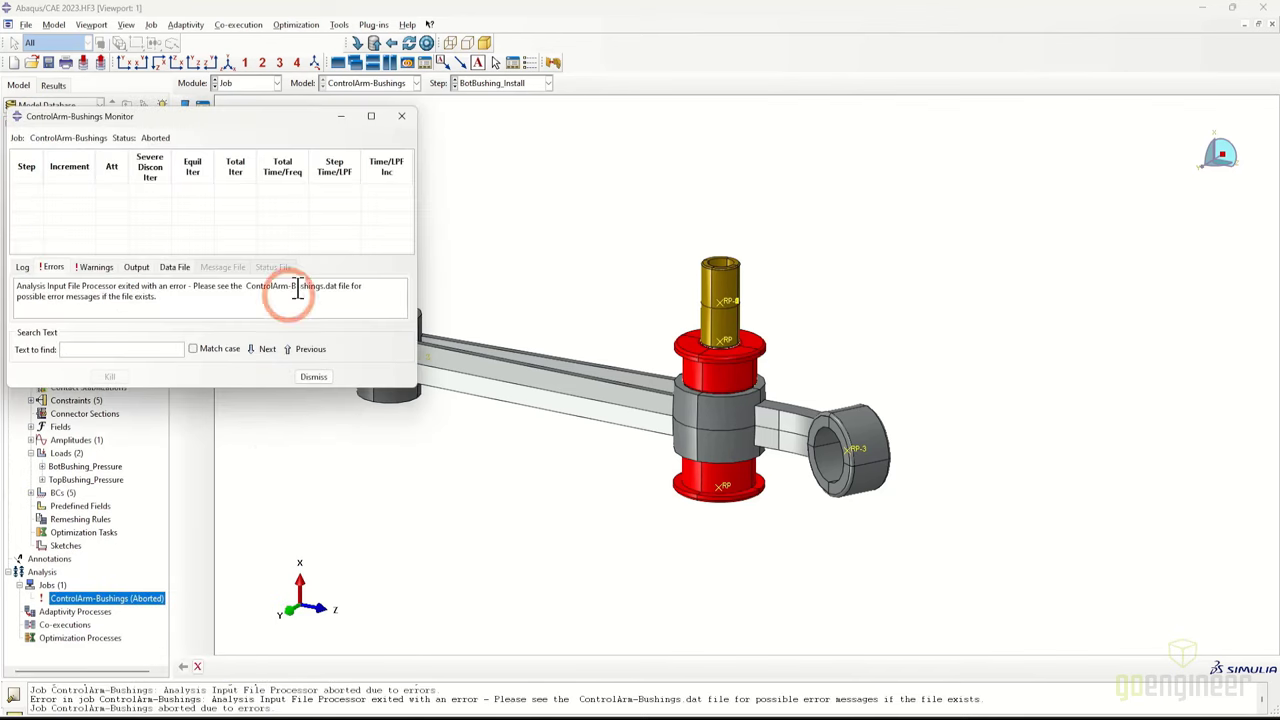
drag(234, 126, 467, 126)
drag(684, 384, 922, 524)
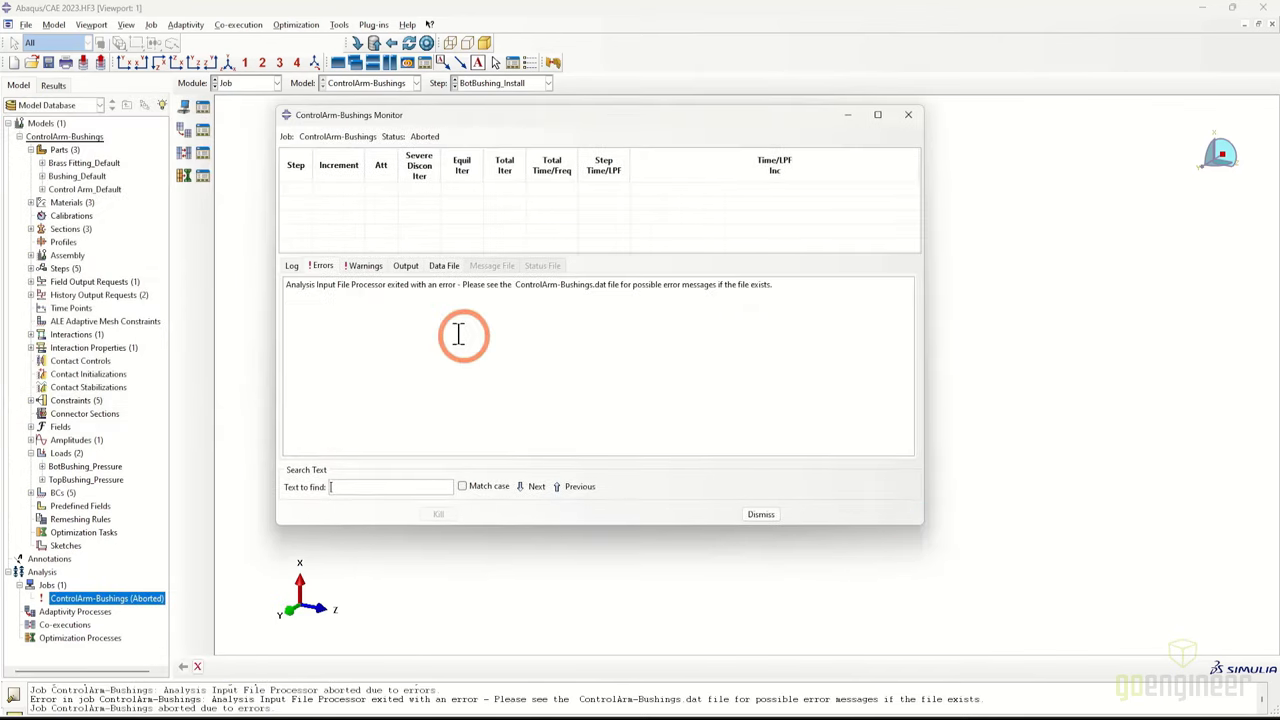
click(362, 265)
click(335, 285)
drag(335, 285, 691, 300)
drag(855, 316, 827, 316)
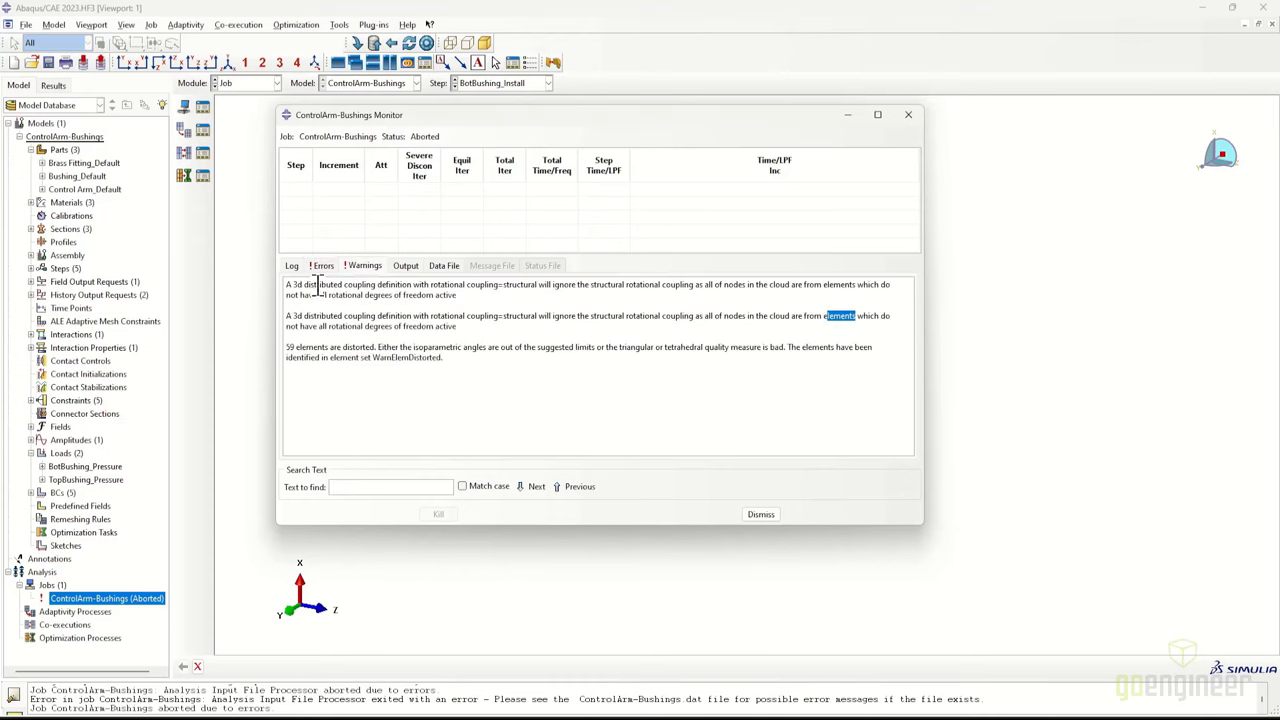
Search the job's data file for "ERROR" and find the error entry in an enlarged monitor
click(322, 265)
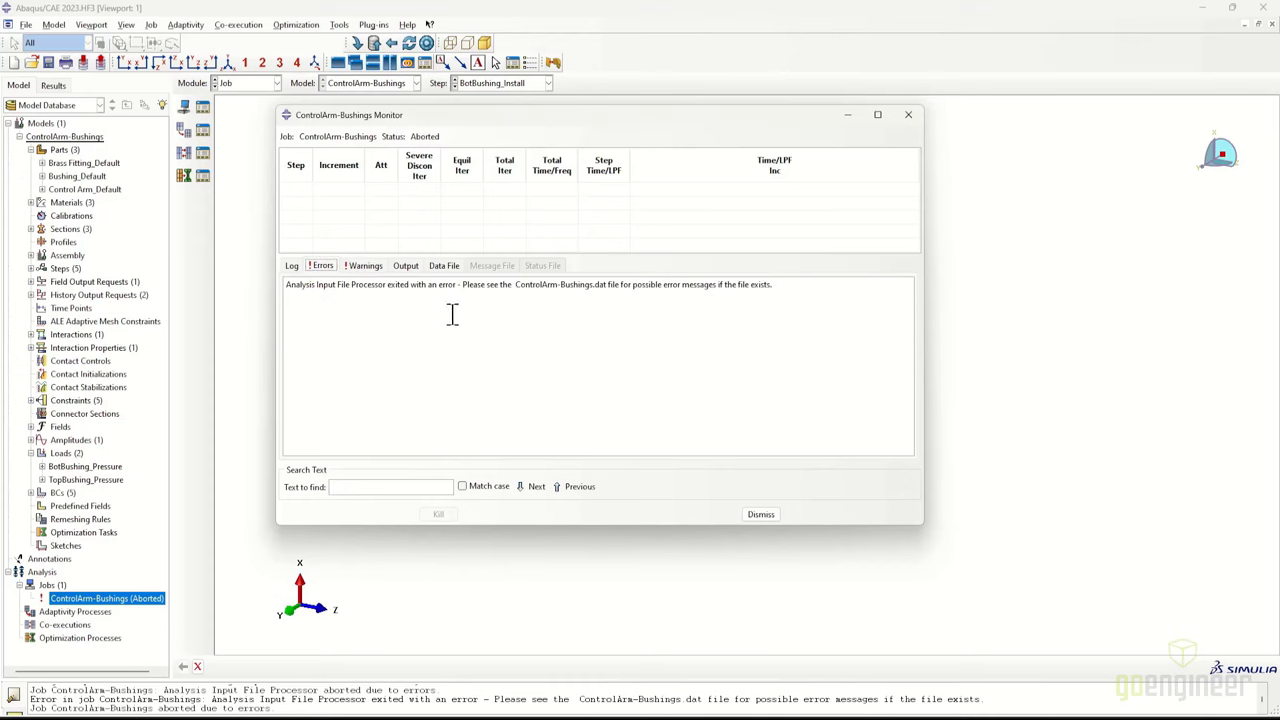
click(441, 265)
click(521, 325)
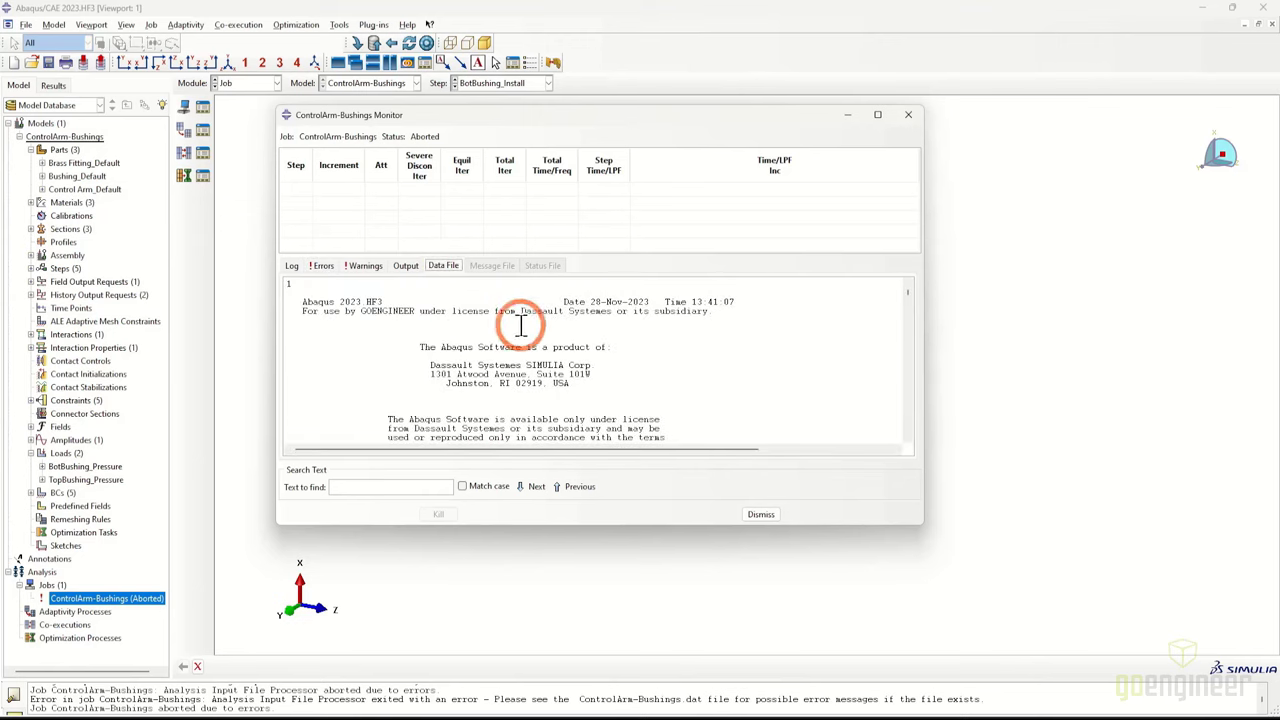
drag(834, 527, 830, 660)
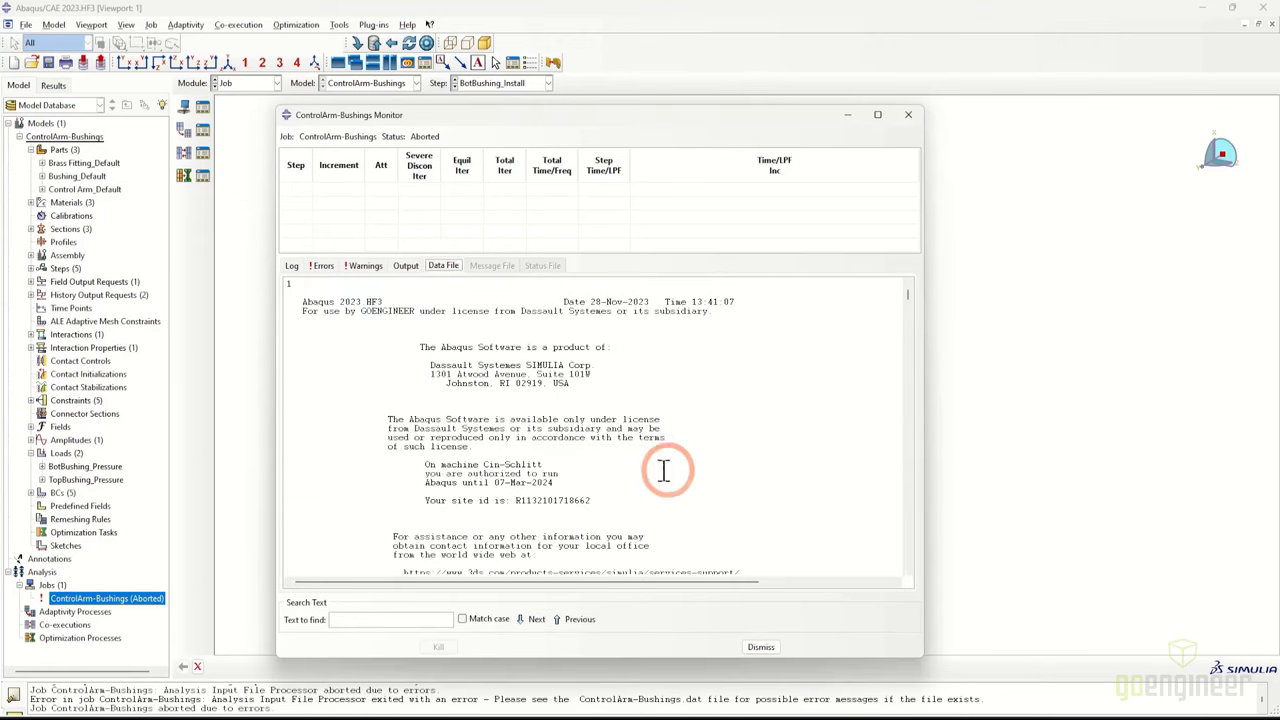
click(388, 620)
text(ER)
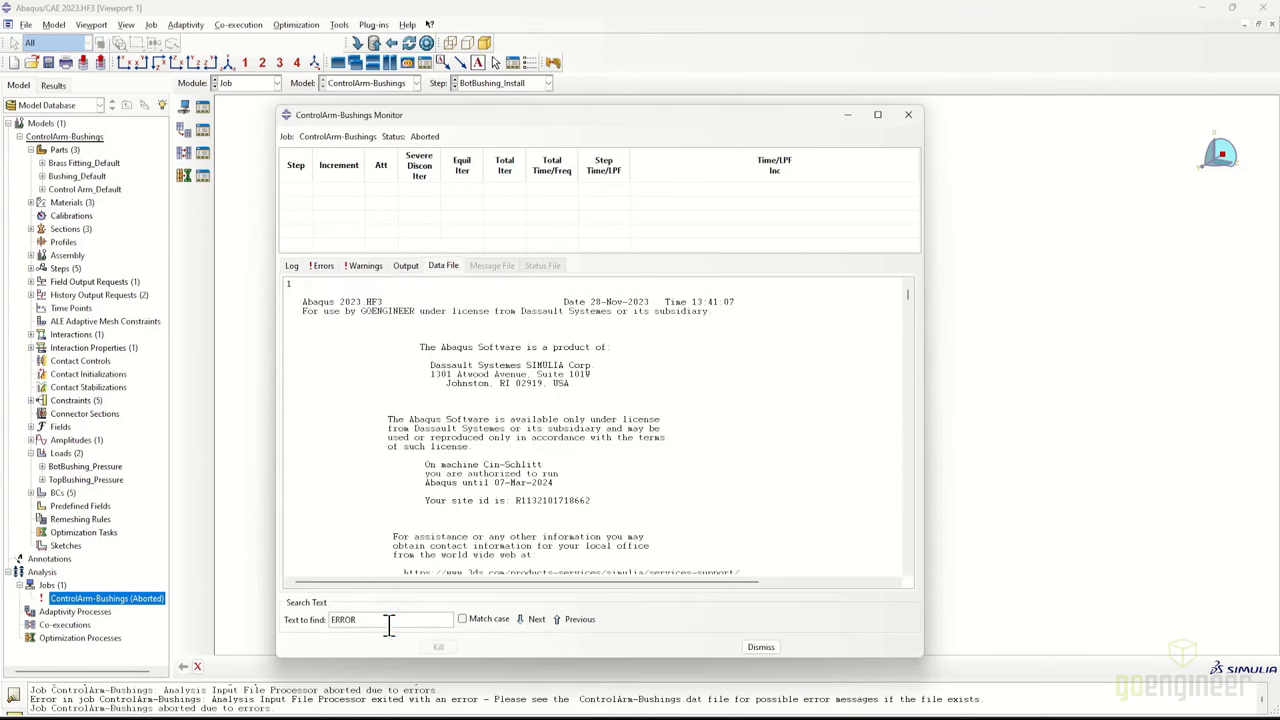
text(ROR)
key(Return)
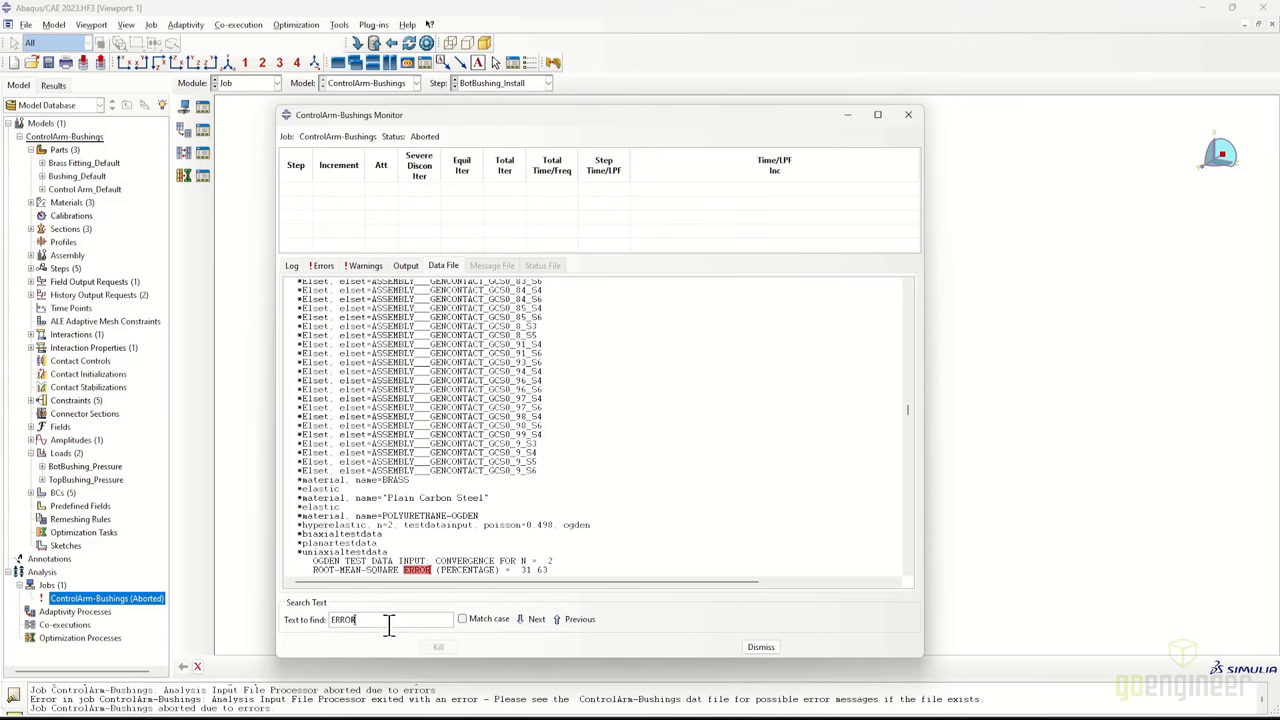
scroll(660, 430, down, 4)
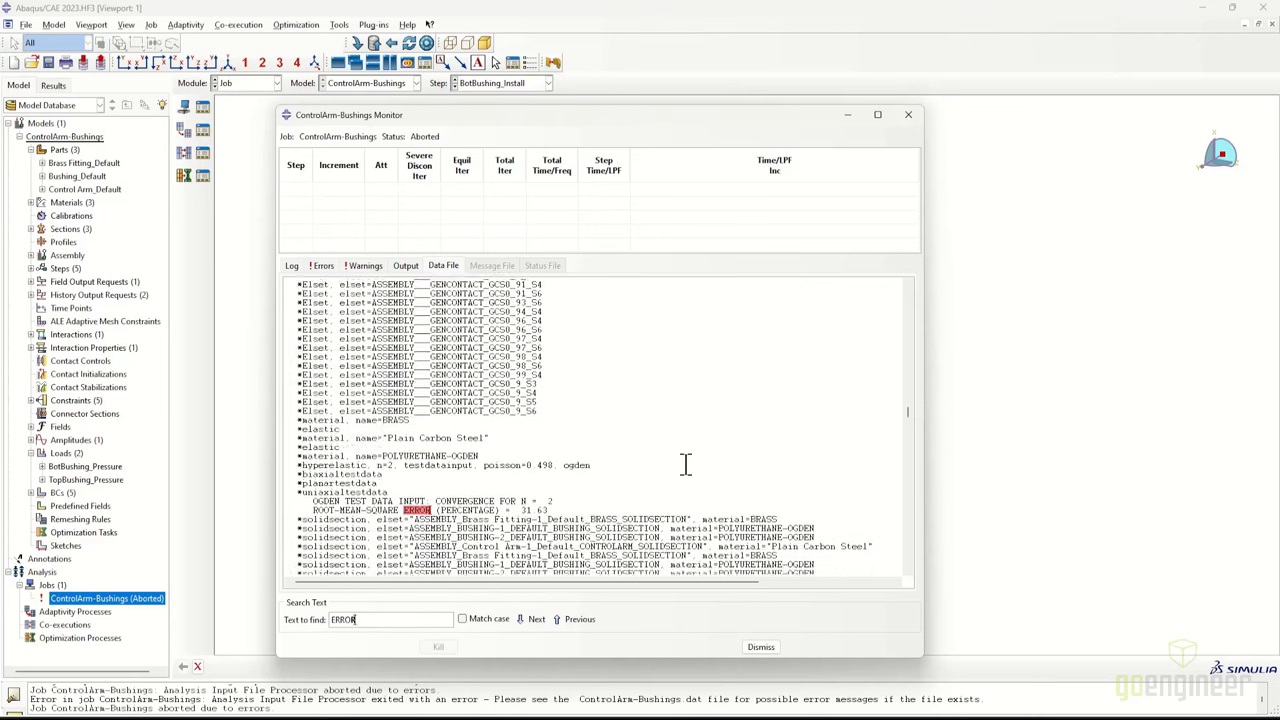
scroll(699, 444, down, 3)
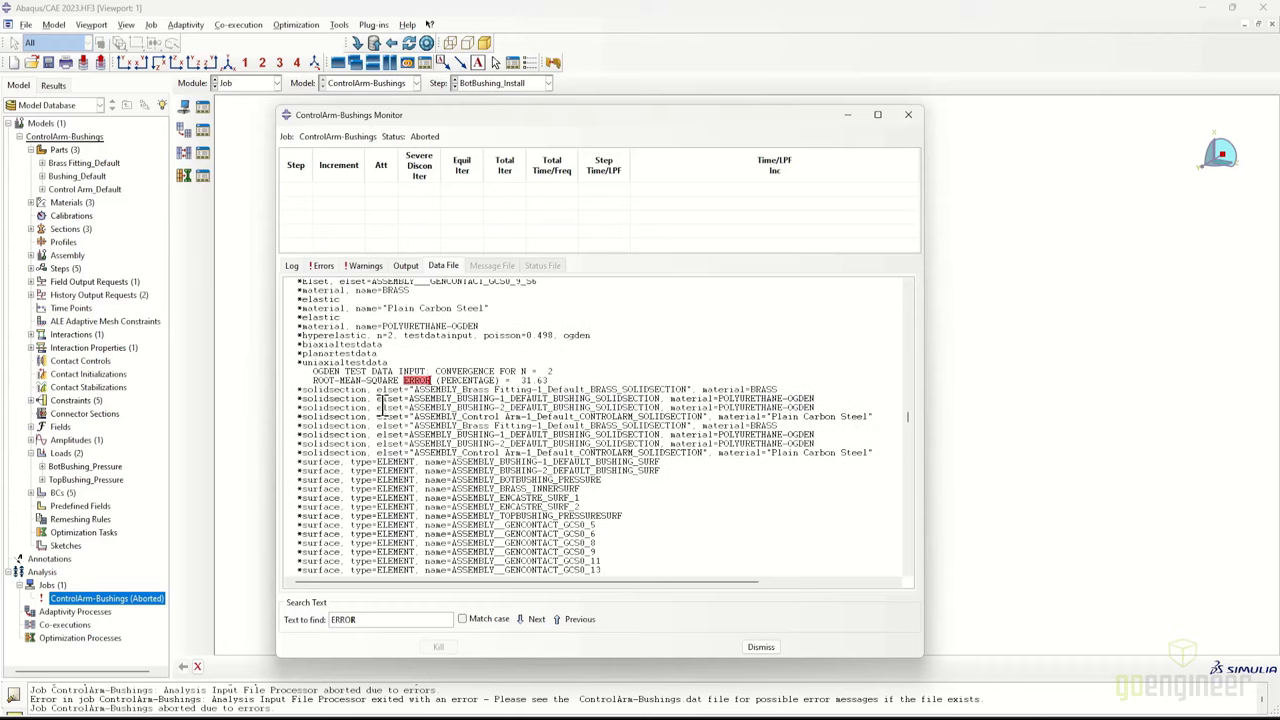
click(414, 621)
key(Return)
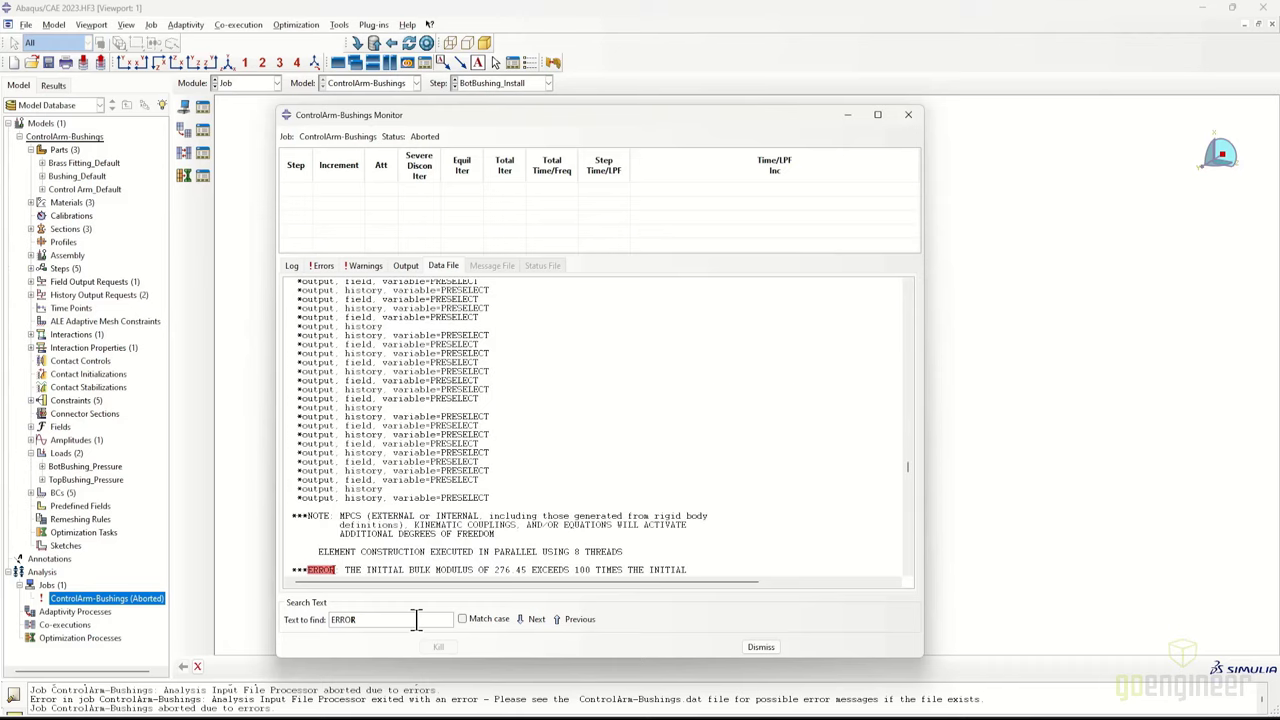
key(Return)
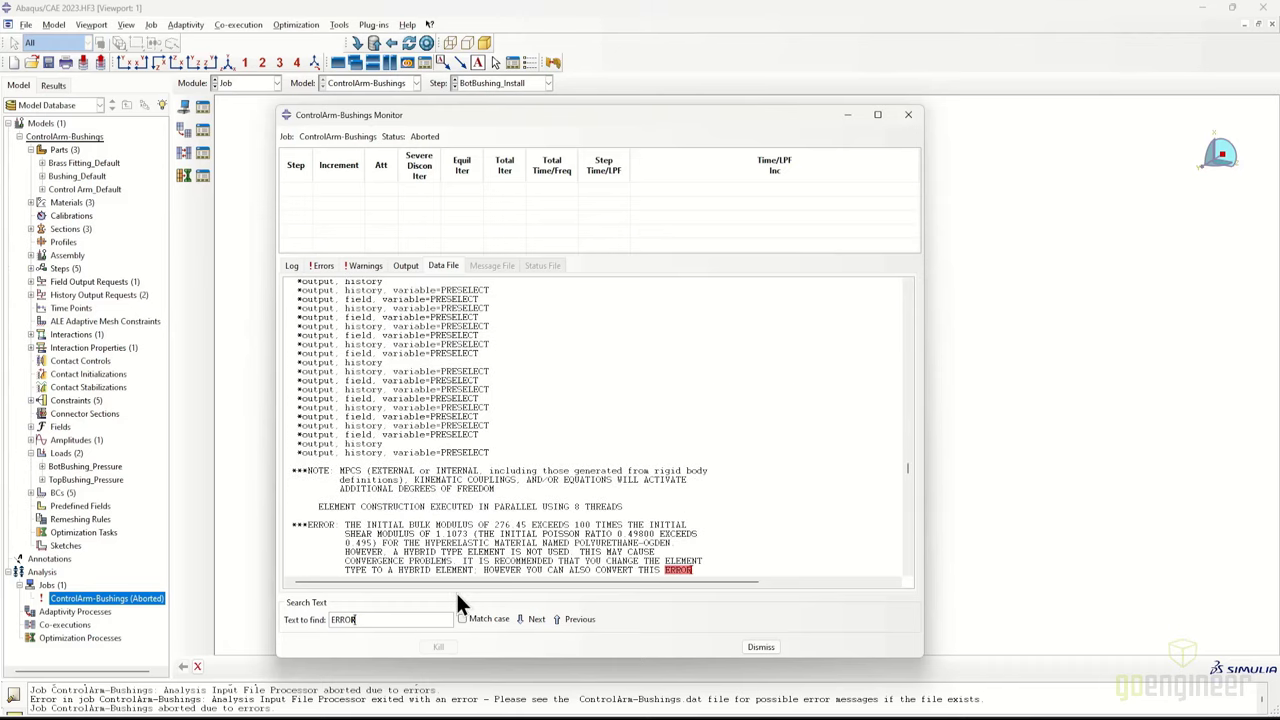
Read the data file's error message about the POLYURETHANE-OGDEN material and its recommended remedies, then close the job monitor
drag(494, 524, 586, 531)
click(746, 514)
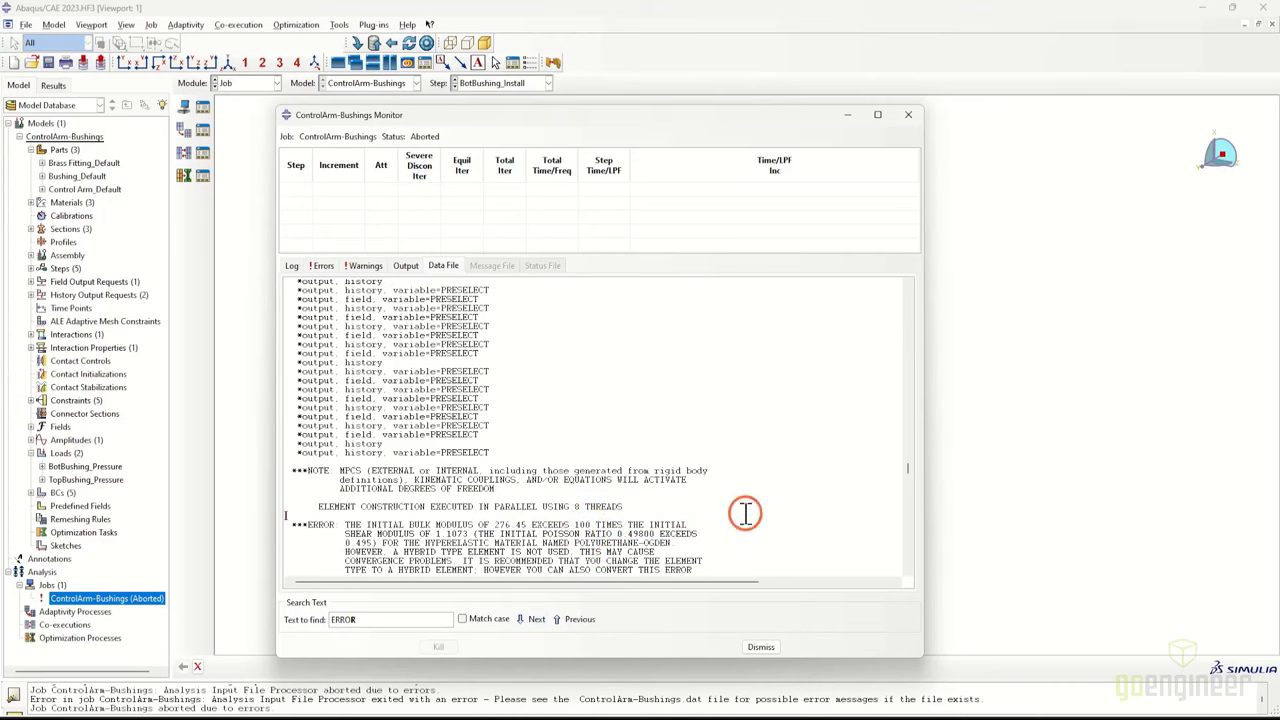
drag(399, 560, 731, 560)
scroll(731, 555, down, 1)
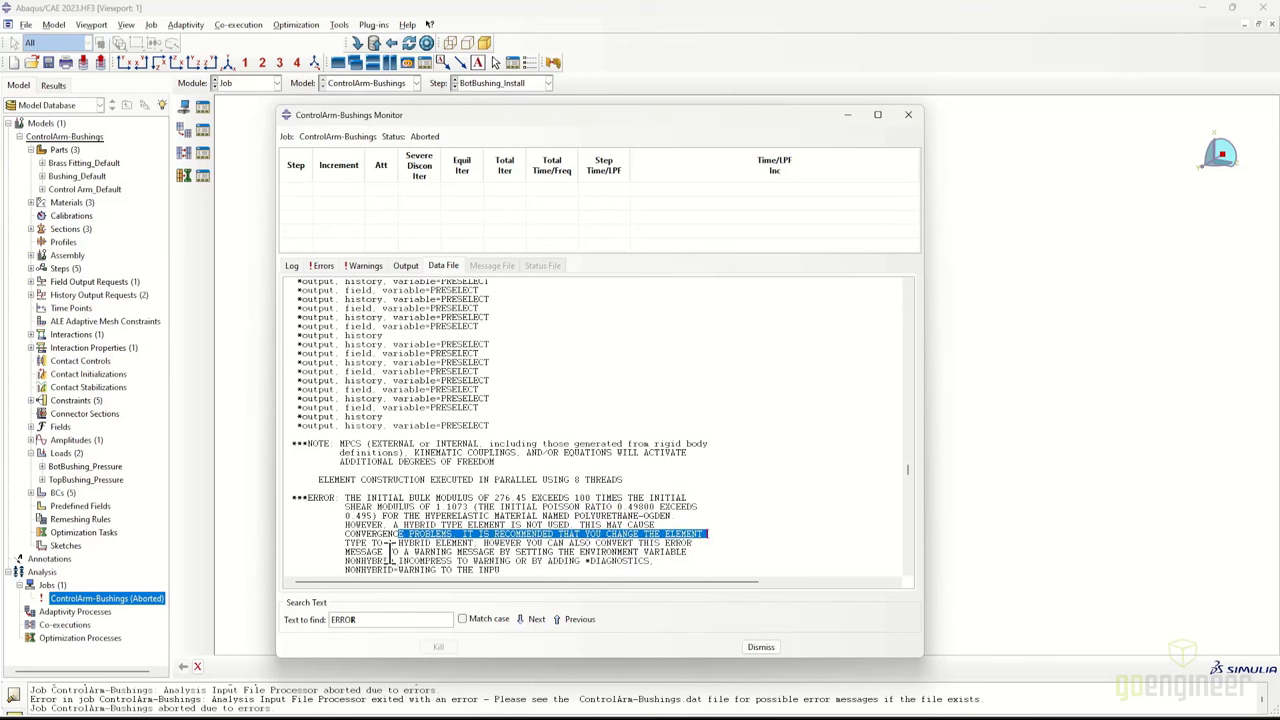
drag(389, 553, 557, 560)
click(700, 551)
click(760, 646)
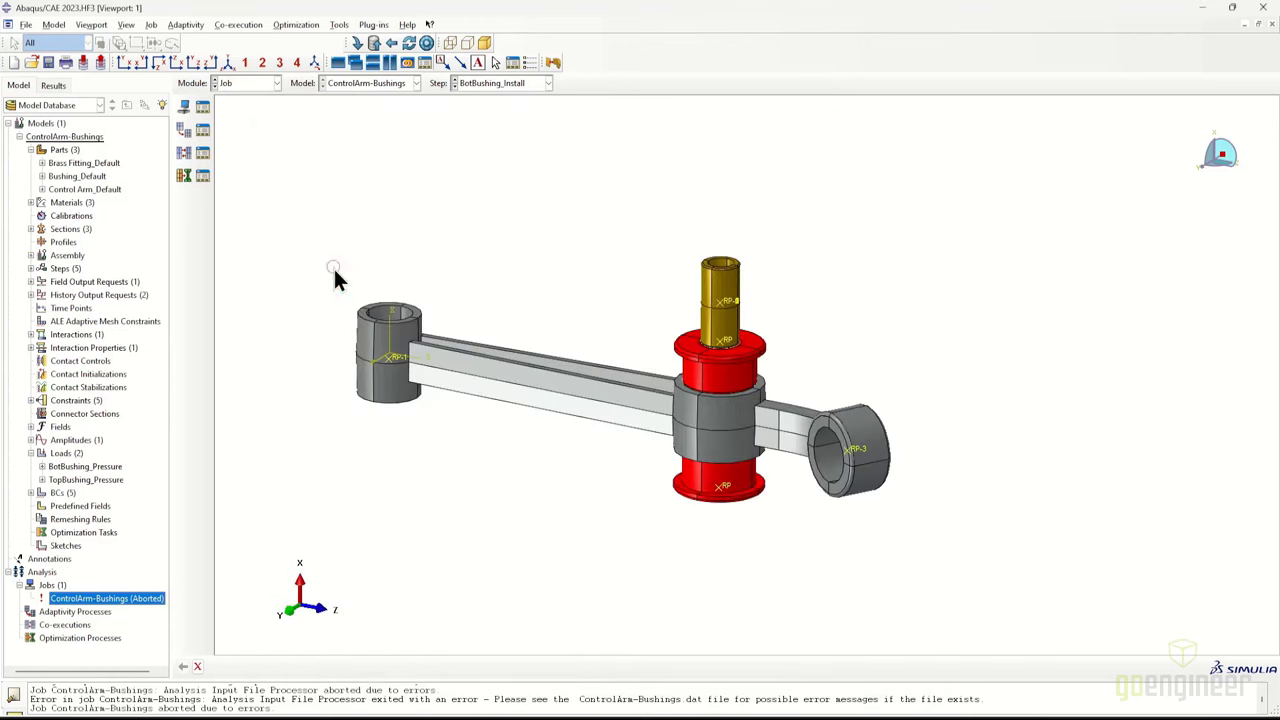
Open the mesh of the Bushing_Default part from the model tree
click(41, 163)
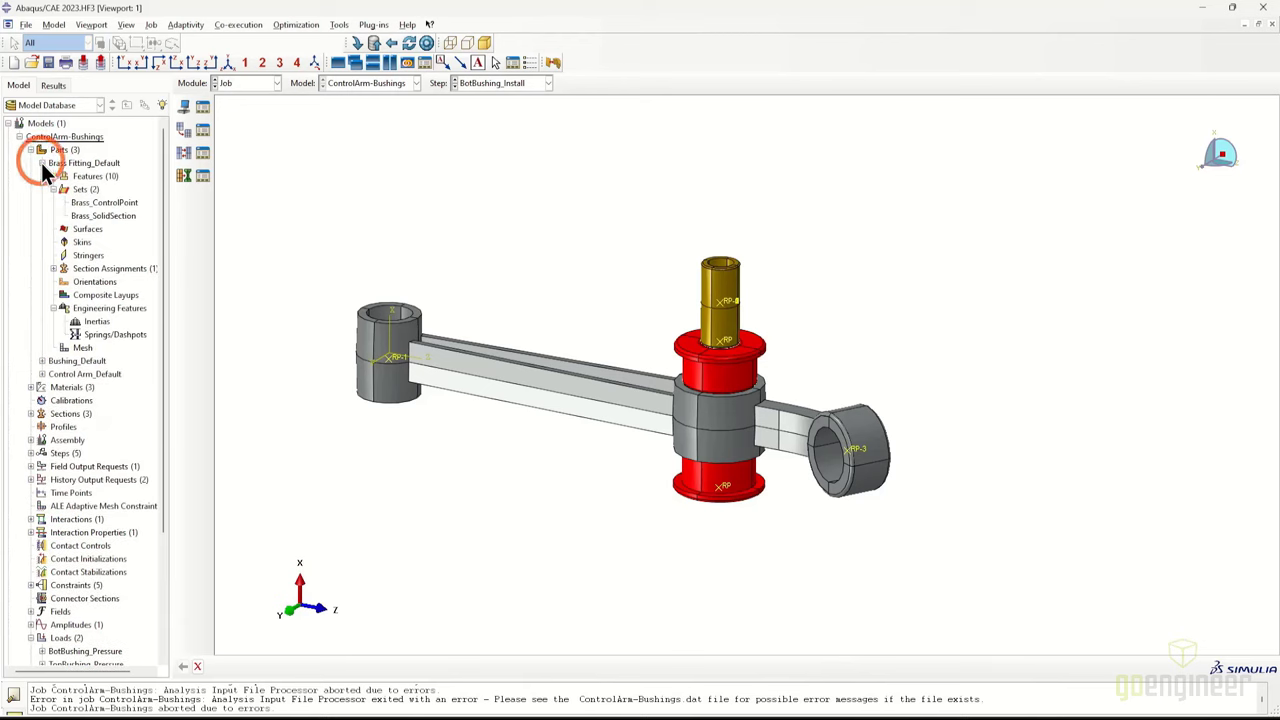
click(41, 163)
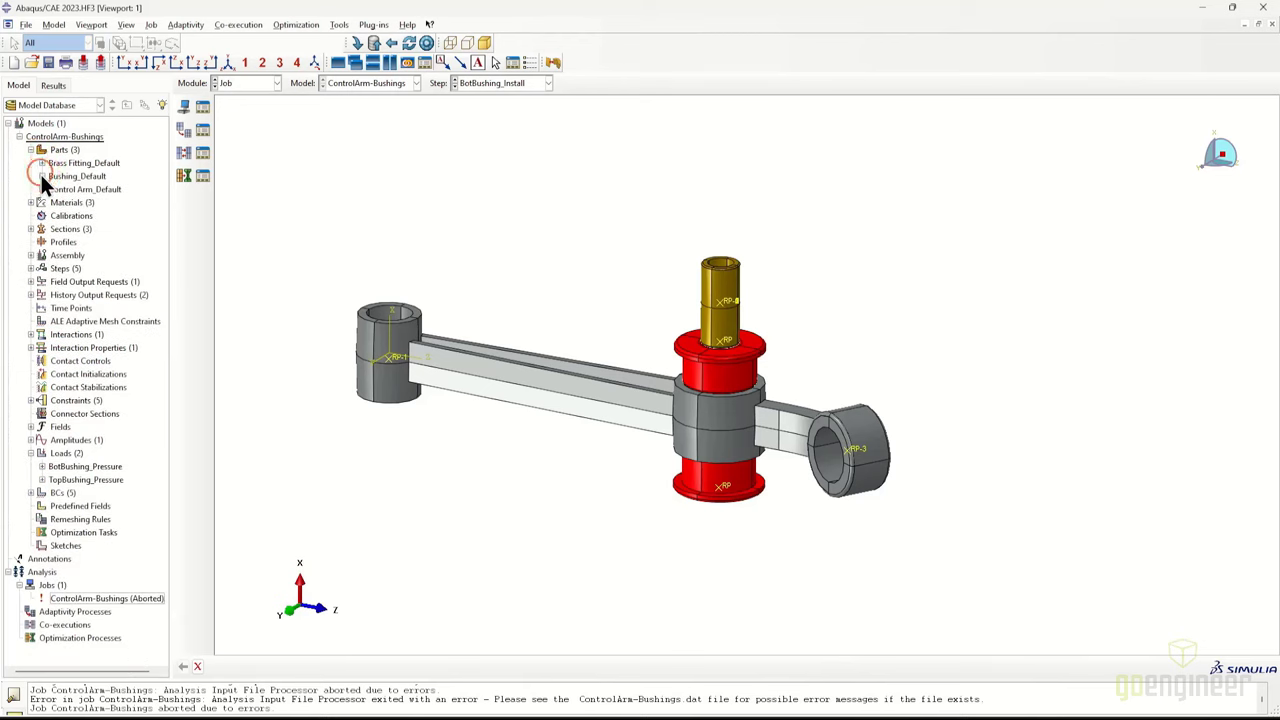
click(41, 176)
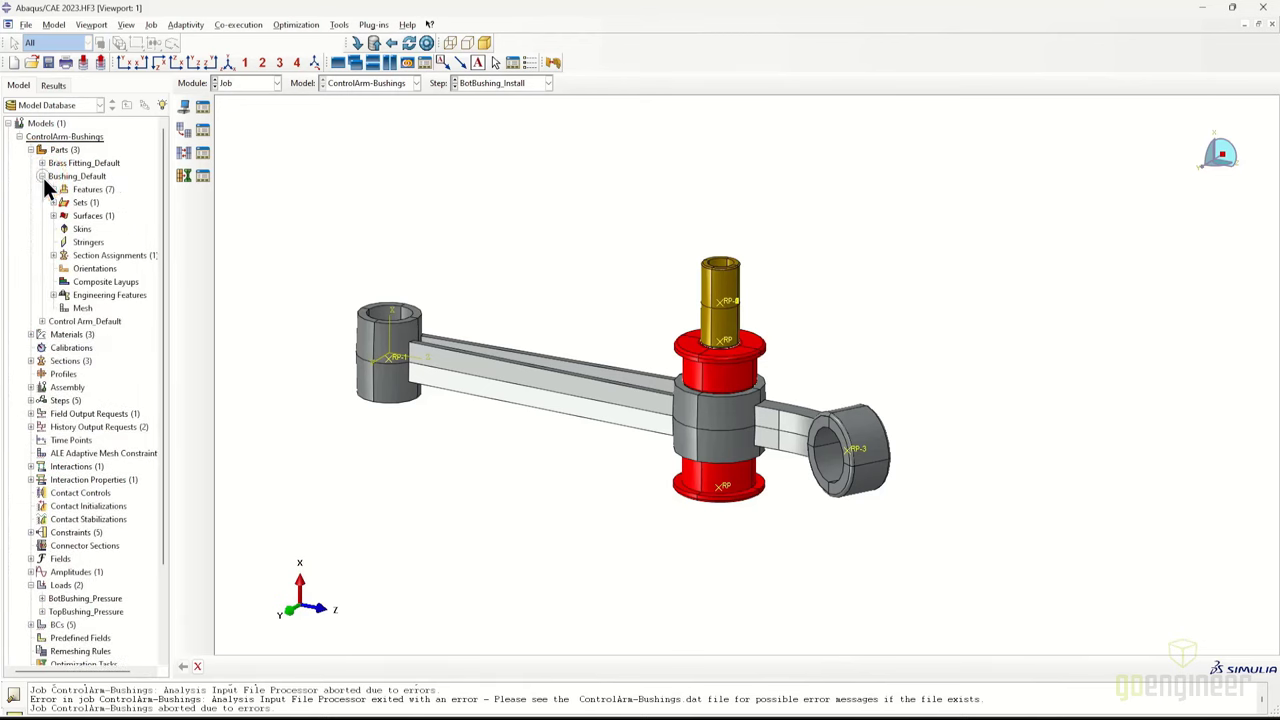
double_click(84, 308)
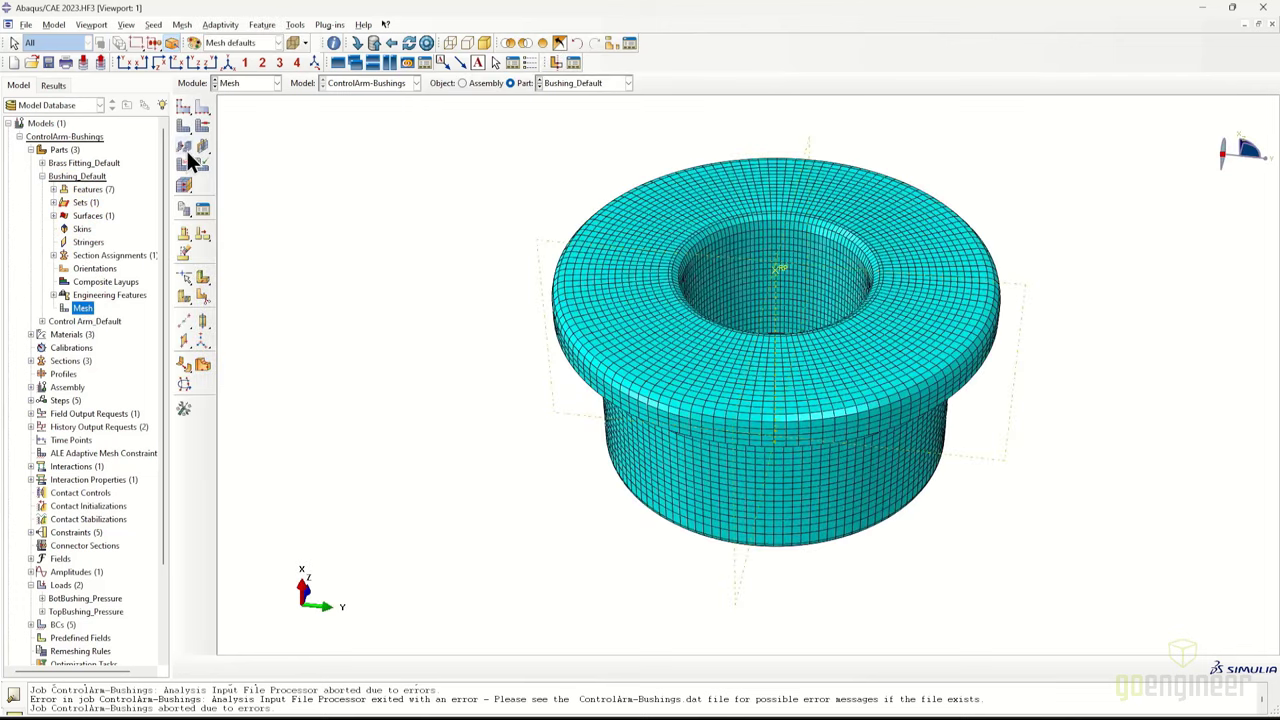
Assign the hybrid formulation to the linear reduced-integration hex elements of the whole bushing
click(185, 165)
scroll(666, 336, up, 3)
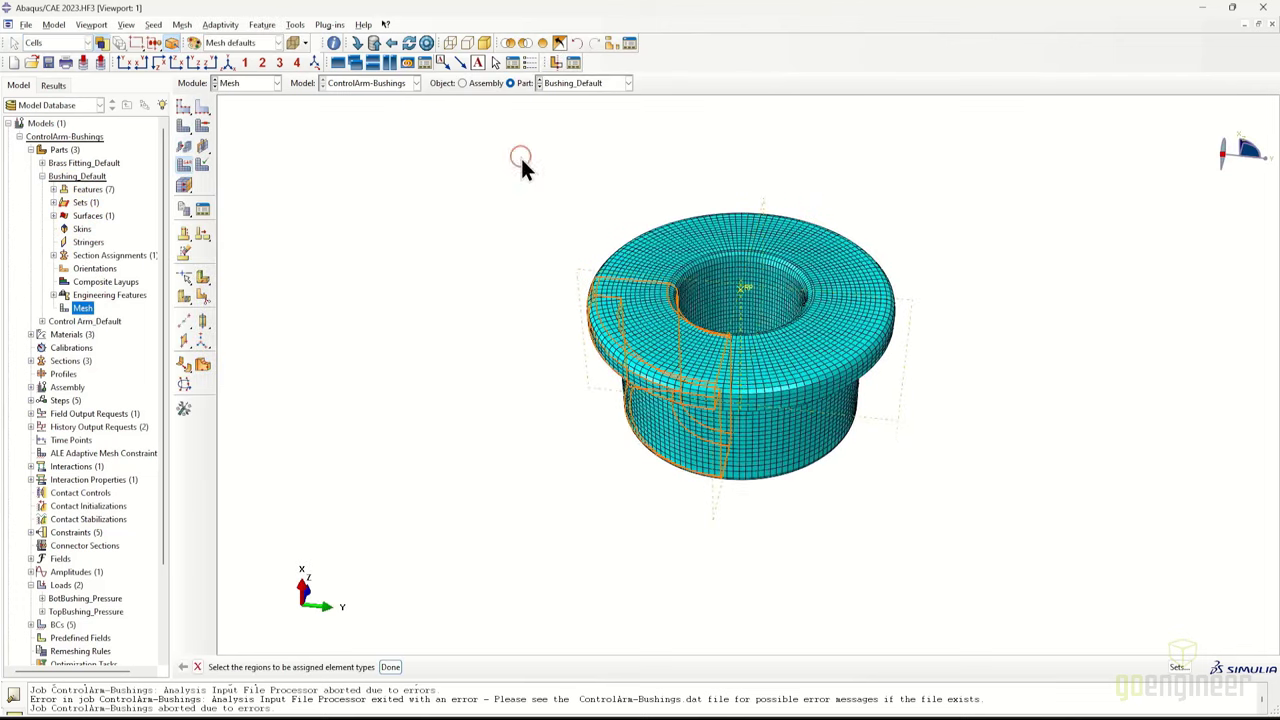
drag(520, 157, 789, 644)
click(385, 668)
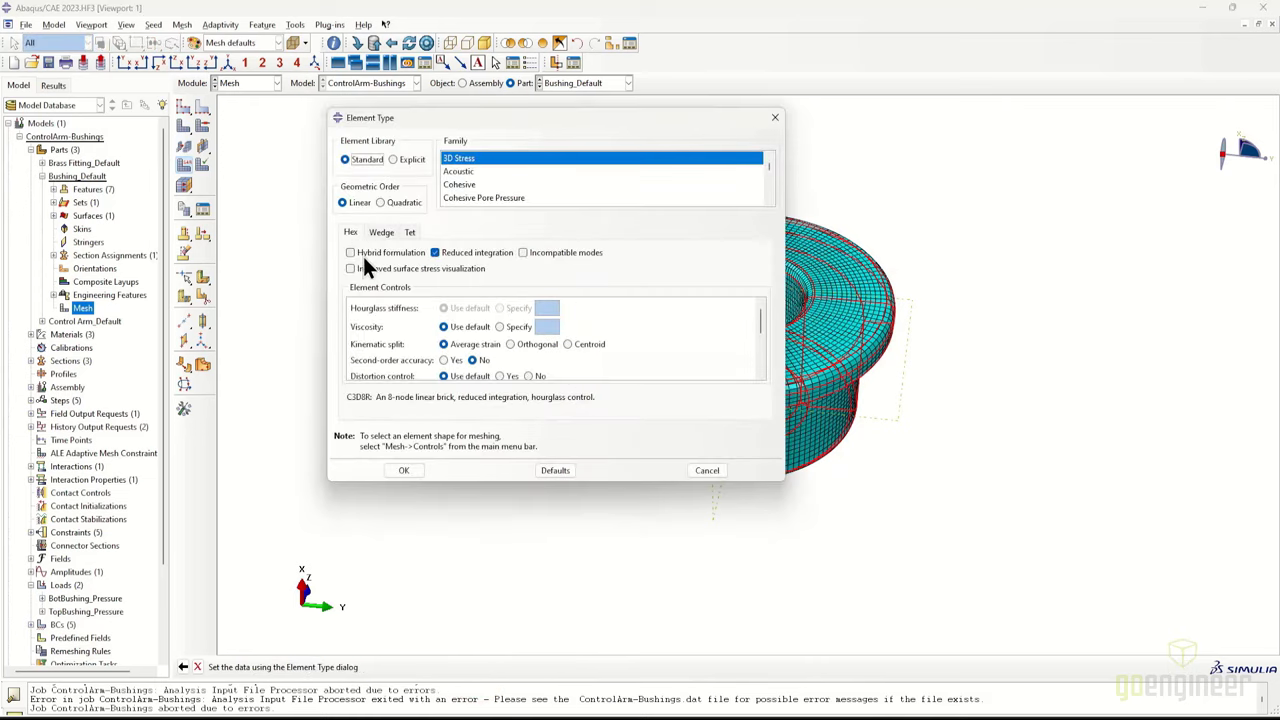
click(362, 253)
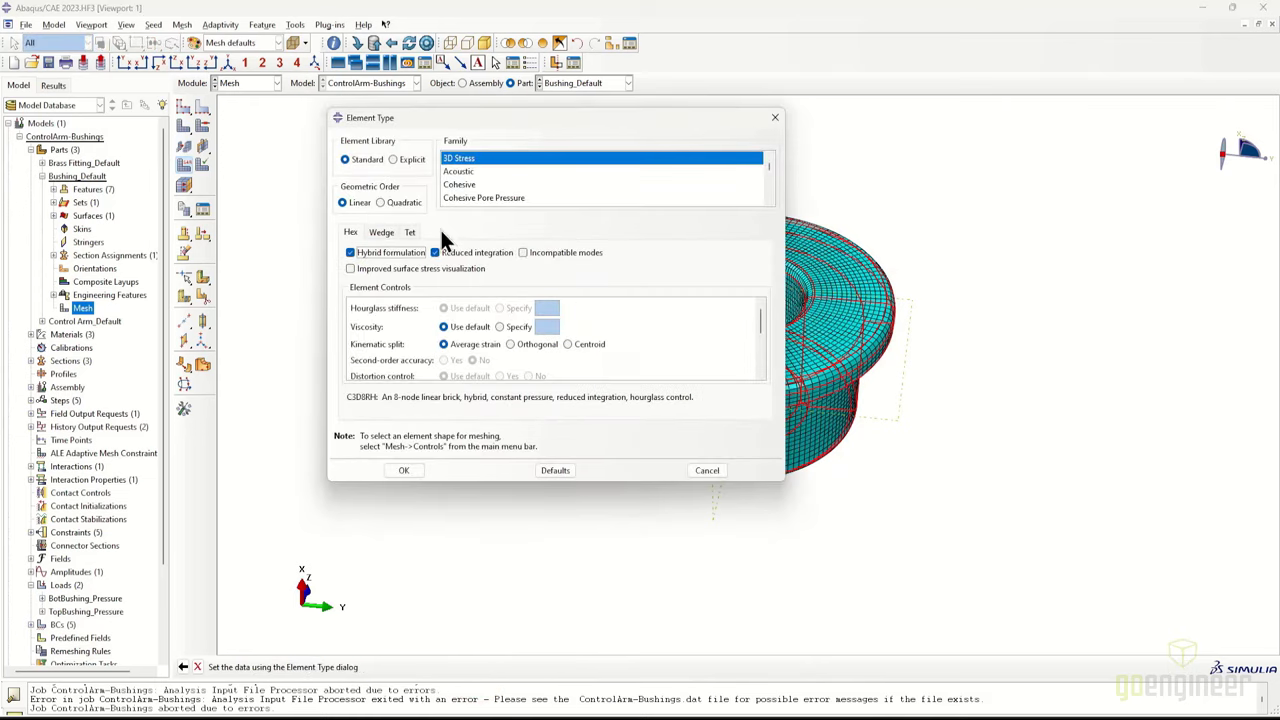
click(382, 232)
click(350, 232)
click(386, 236)
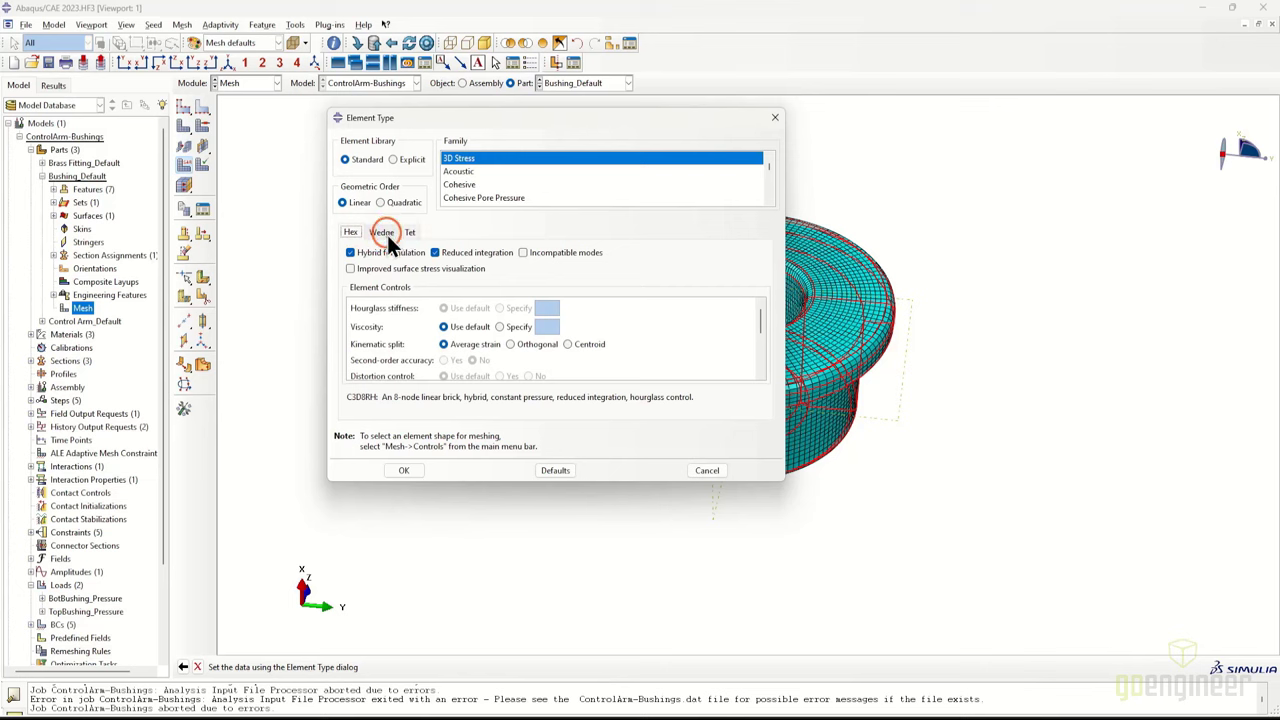
click(350, 232)
click(404, 470)
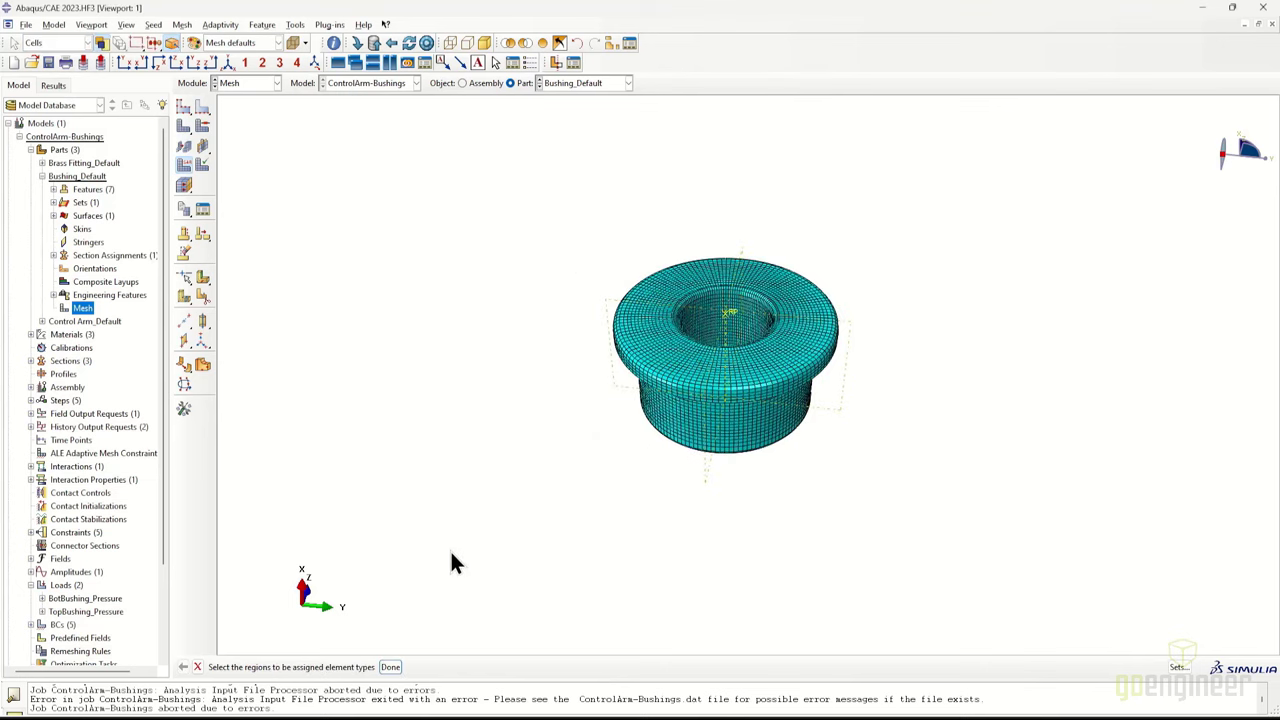
click(388, 666)
Collapse the Bushing_Default and Parts branches and submit the ControlArm-Bushings job for analysis
click(42, 176)
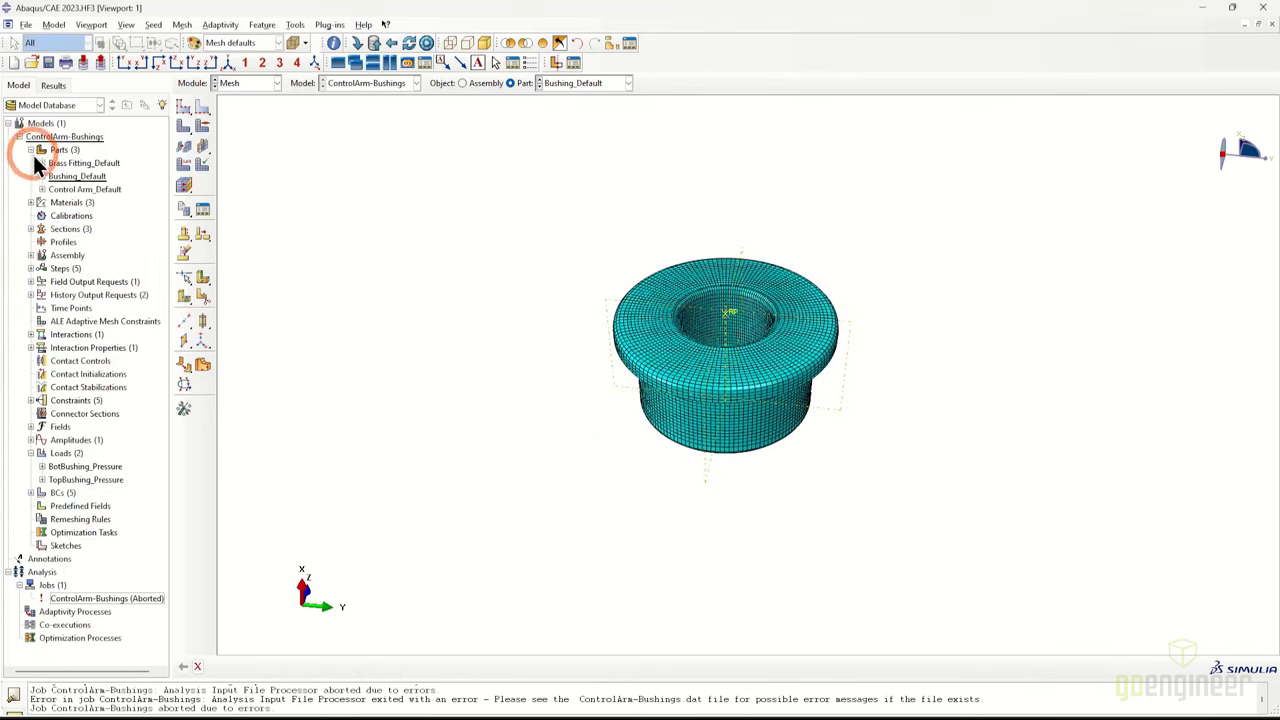
click(31, 150)
right_click(70, 565)
click(110, 640)
click(423, 289)
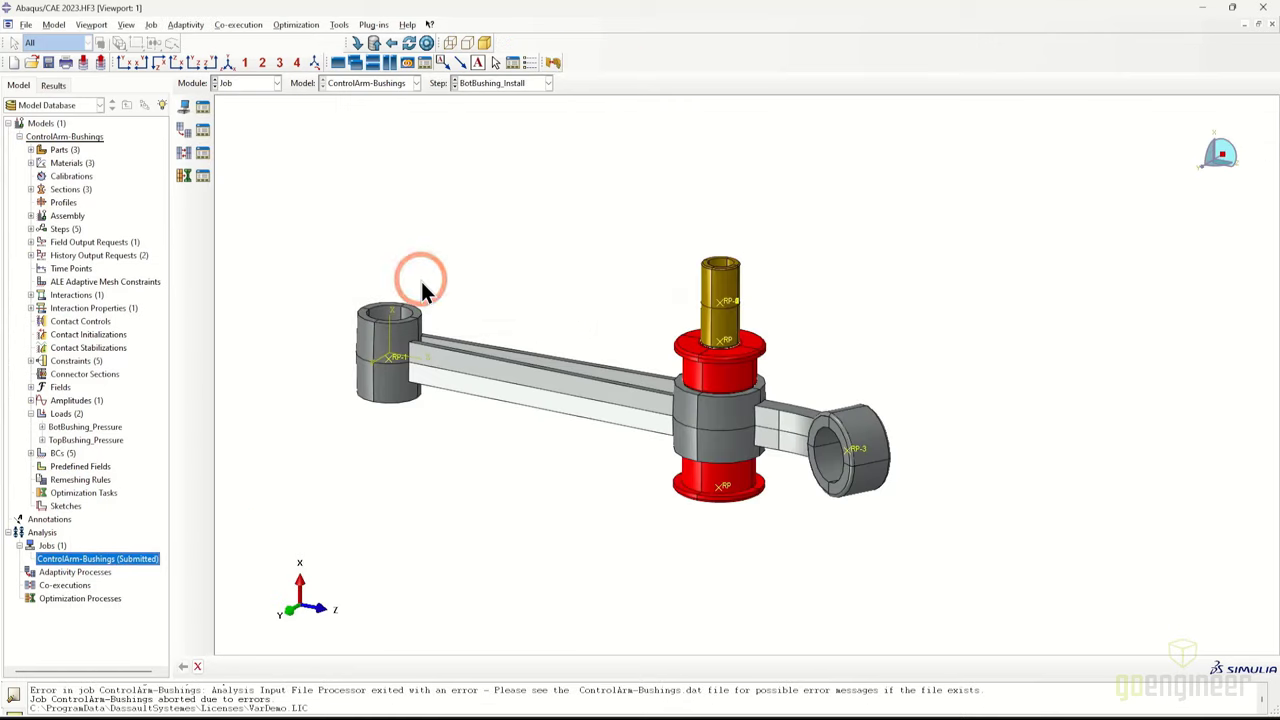
Monitor the running ControlArm-Bushings job in a window moved aside and display its message file
right_click(147, 559)
click(187, 614)
drag(462, 122, 800, 112)
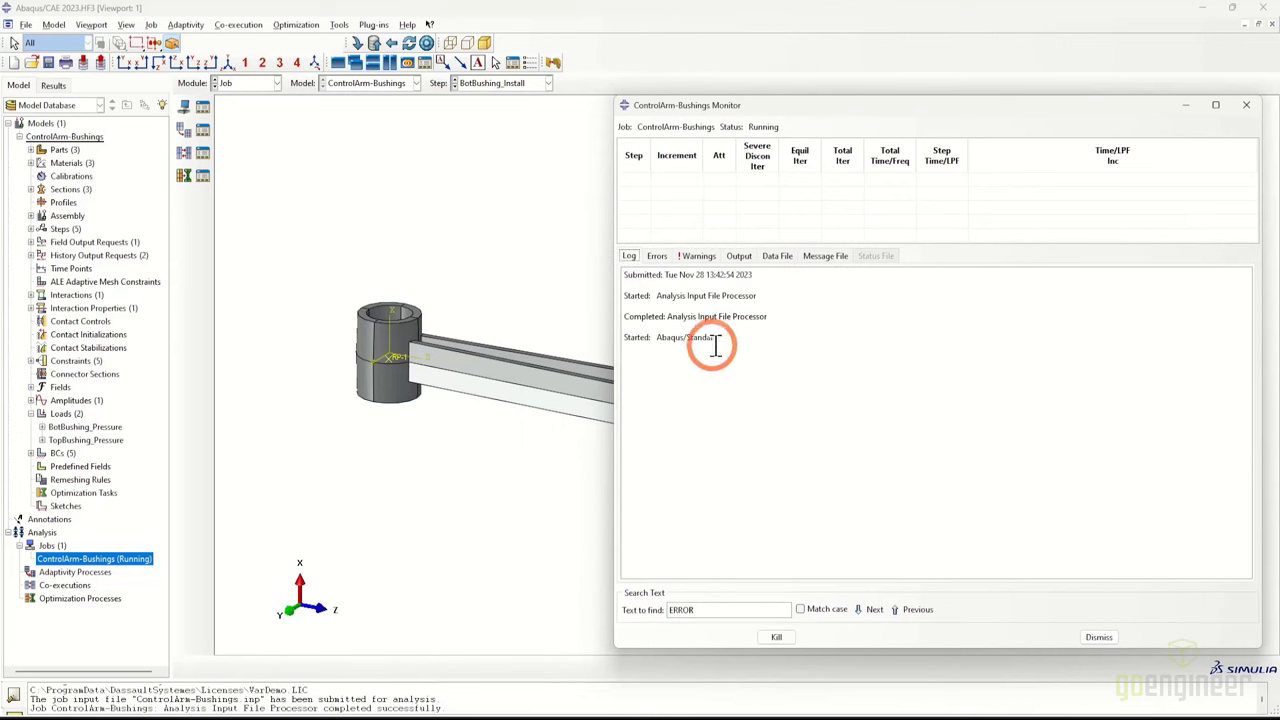
drag(724, 340, 618, 336)
click(825, 256)
click(838, 337)
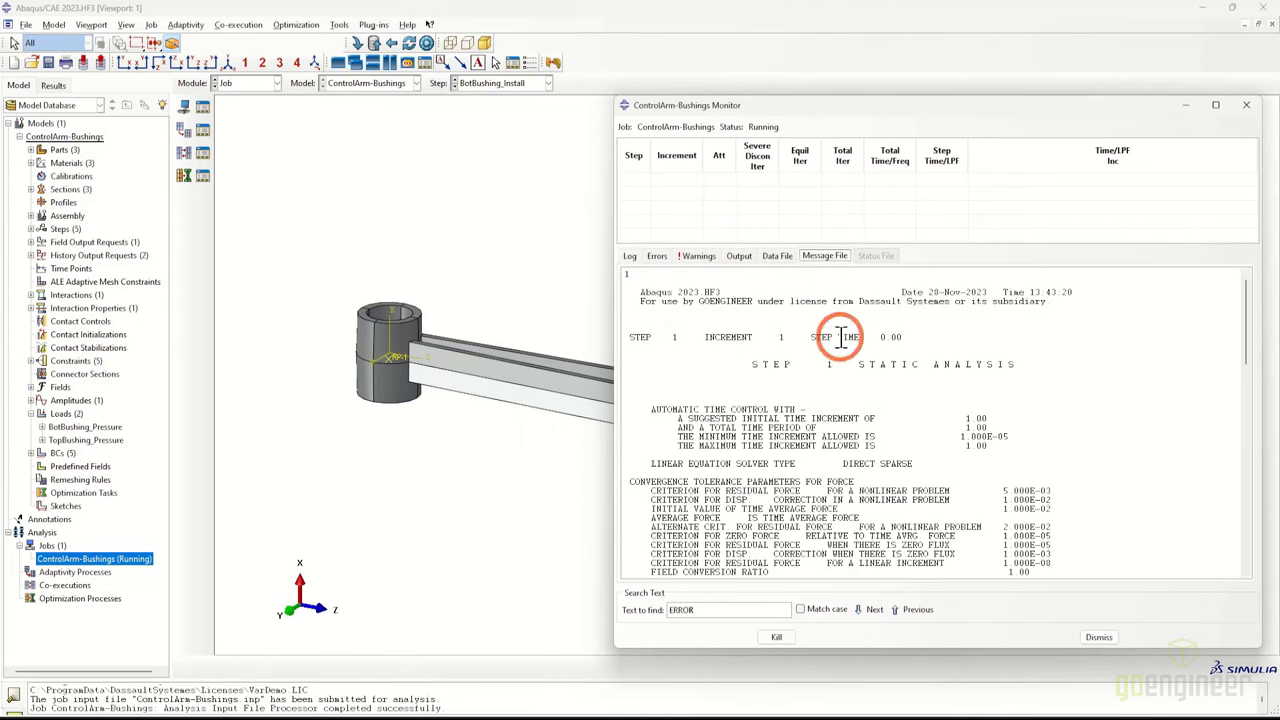
Review the message file's step settings, its unconnected regions warning and the characteristic element length
scroll(865, 393, down, 10)
scroll(865, 393, down, 10)
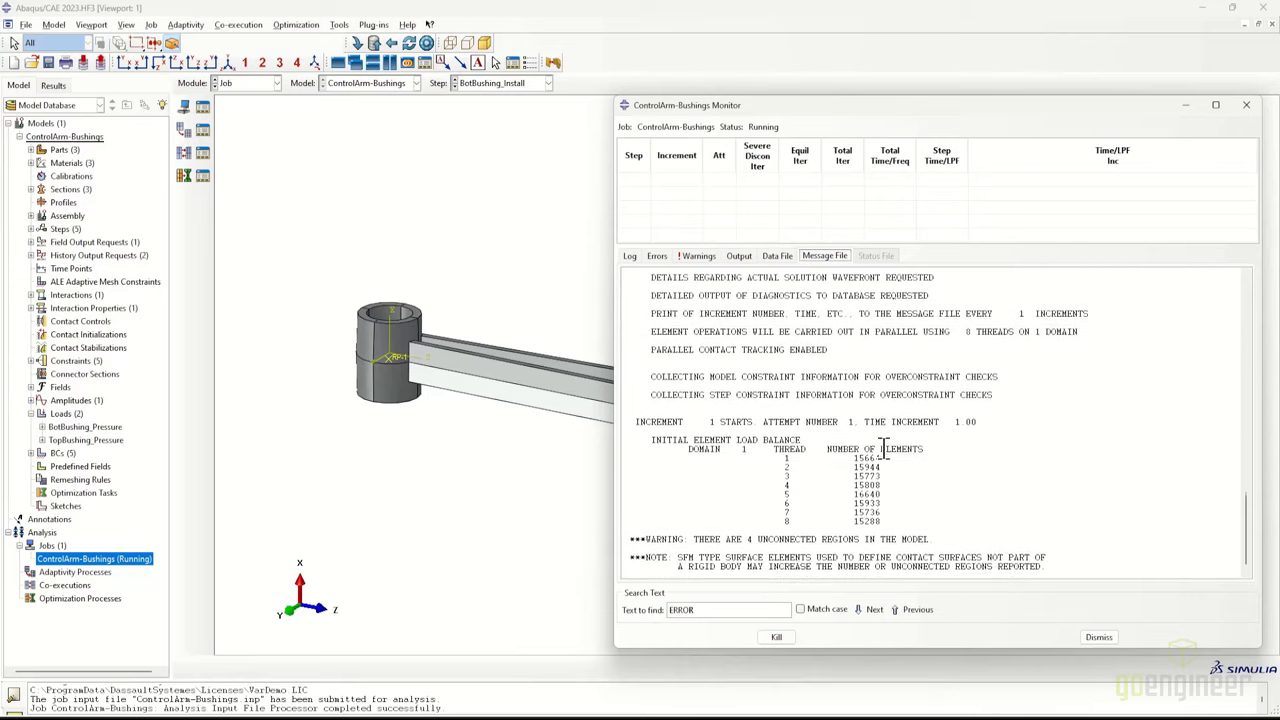
drag(930, 535, 629, 536)
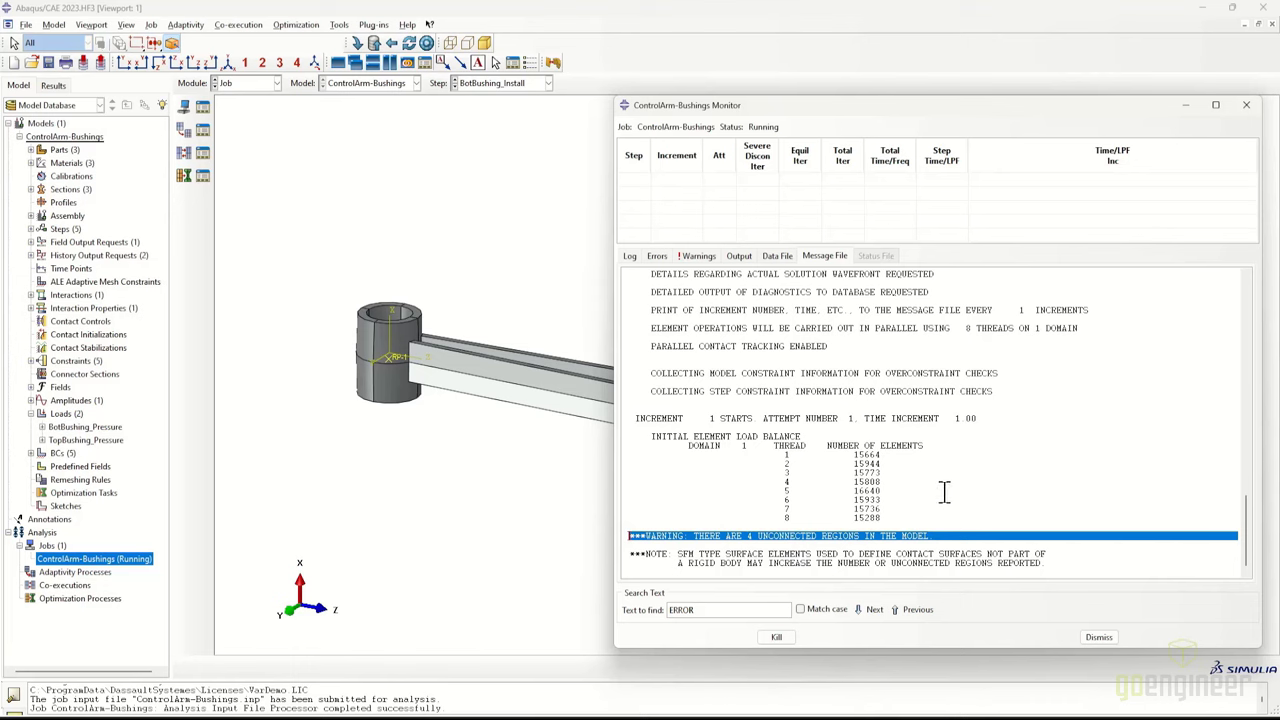
scroll(951, 516, up, 5)
scroll(900, 450, down, 4)
scroll(870, 410, up, 2)
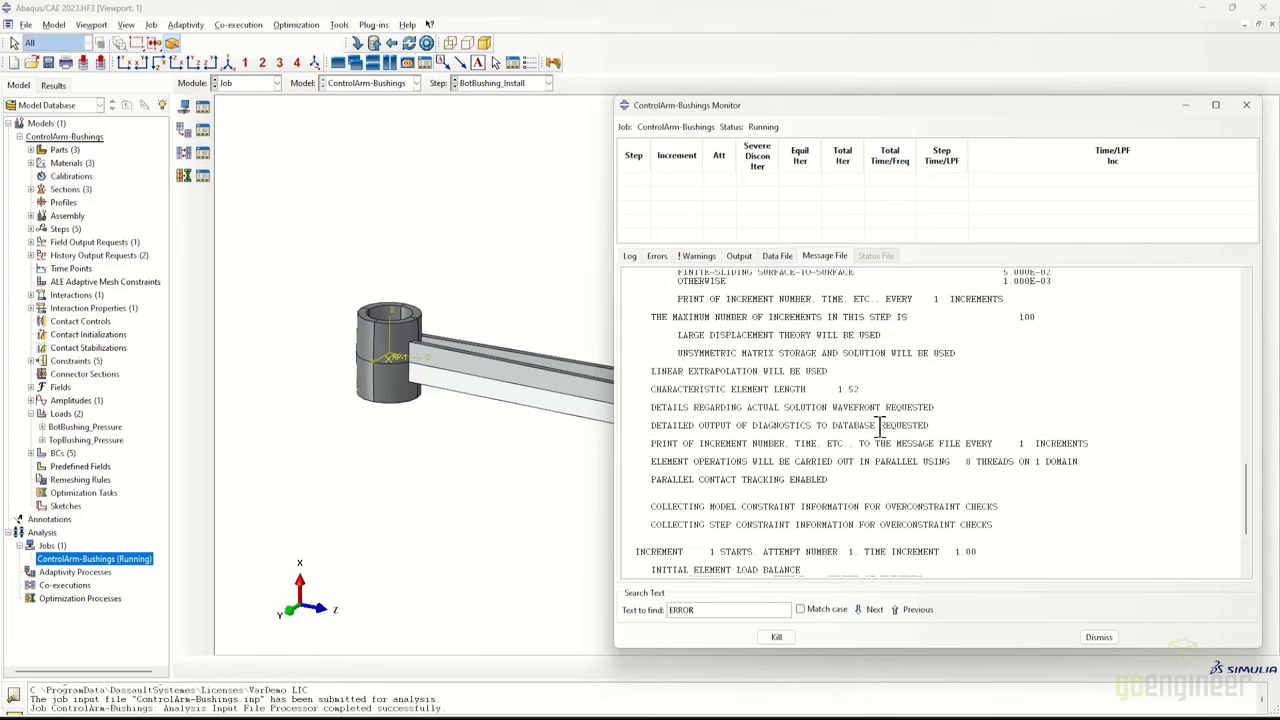
double_click(850, 391)
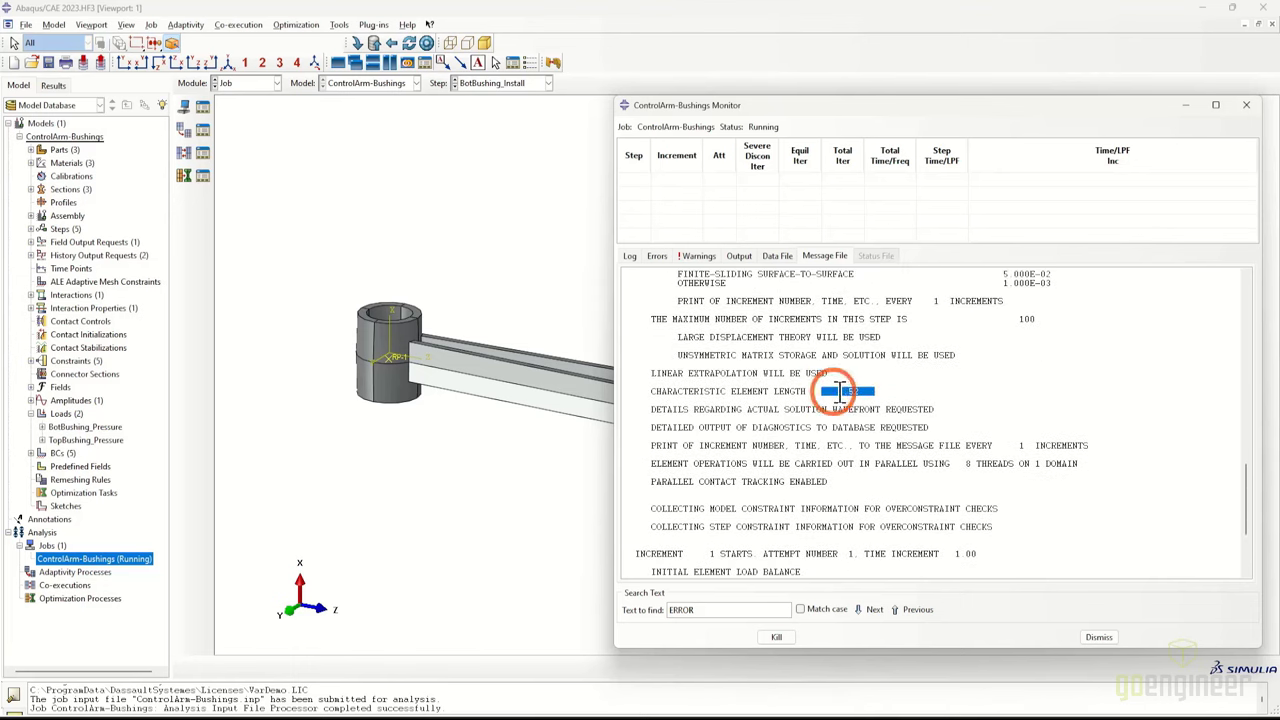
Examine the equilibrium convergence checks, the solver elapsed time and the first increment's iterations of the running job
scroll(888, 455, down, 2)
scroll(888, 470, down, 1)
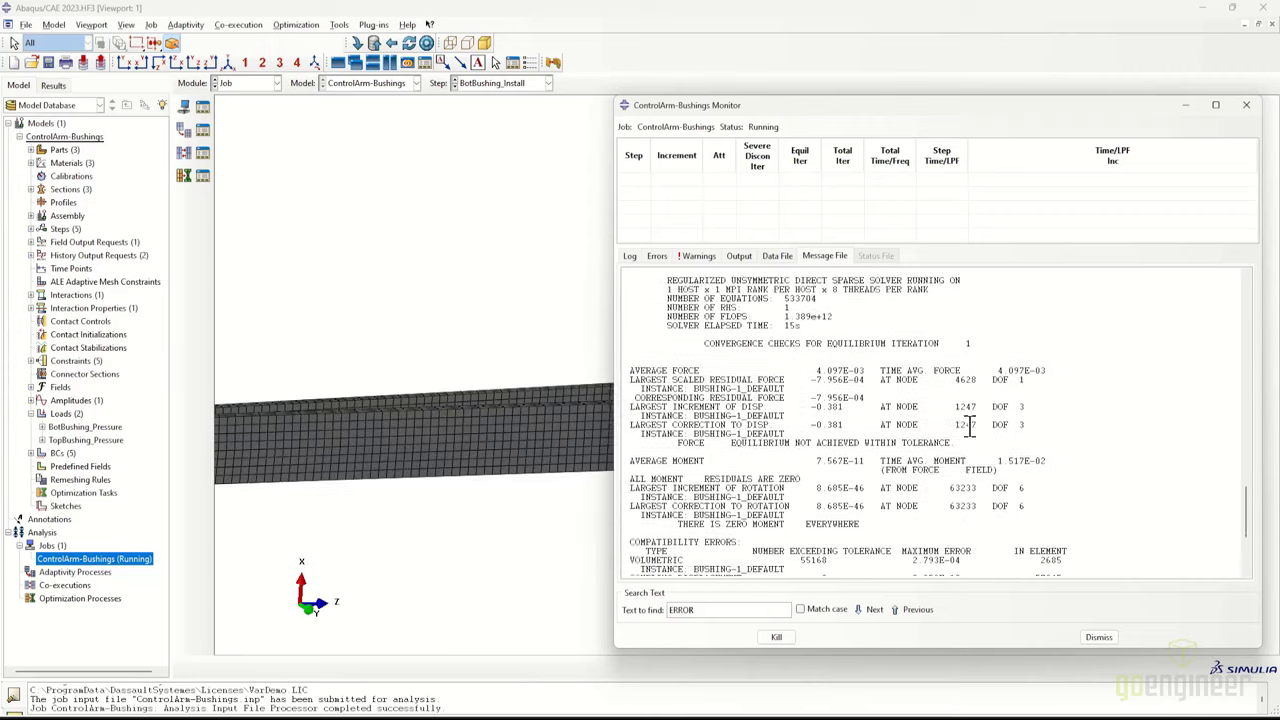
scroll(962, 400, down, 1)
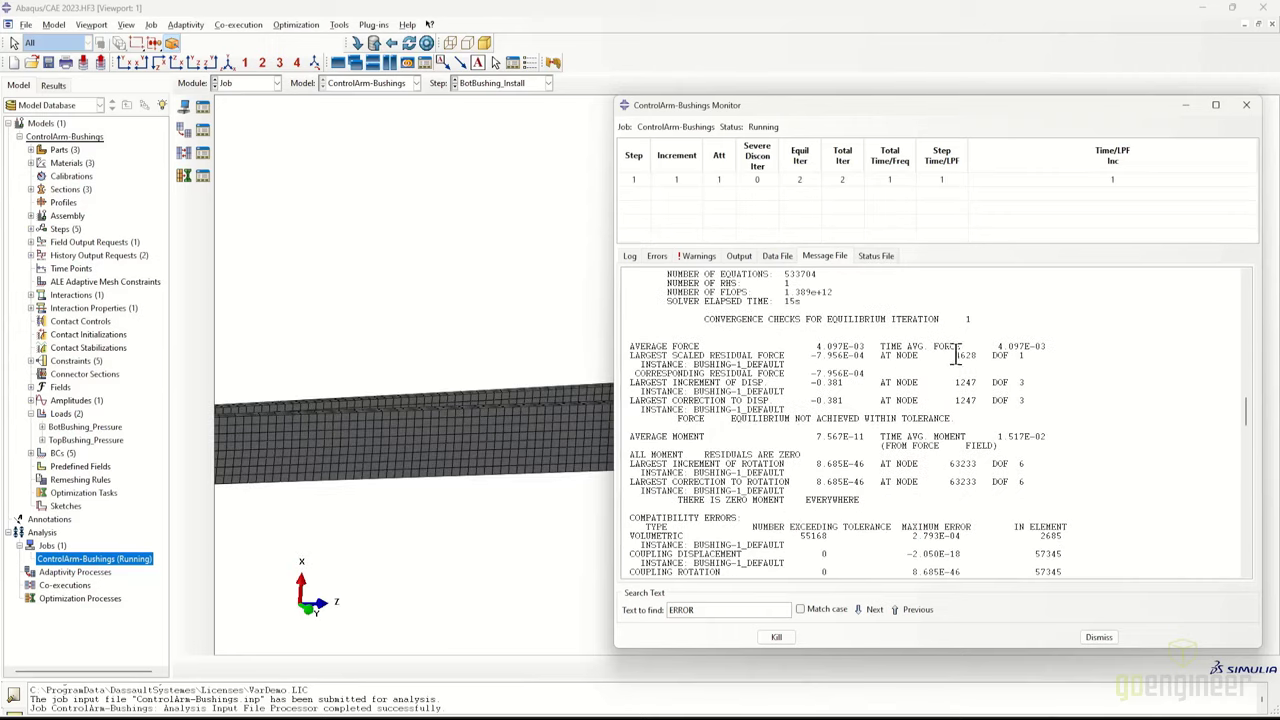
drag(987, 328, 849, 334)
click(986, 337)
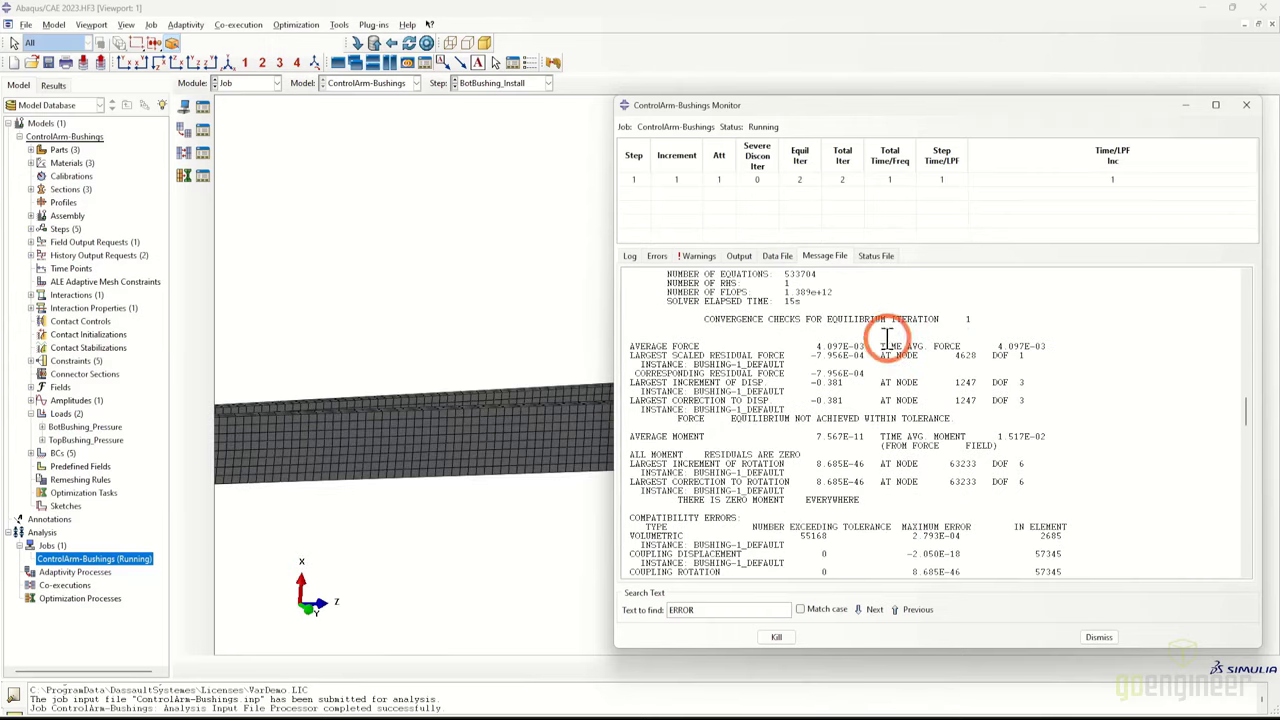
scroll(884, 337, down, 1)
scroll(884, 340, up, 1)
drag(801, 301, 663, 301)
scroll(829, 343, up, 2)
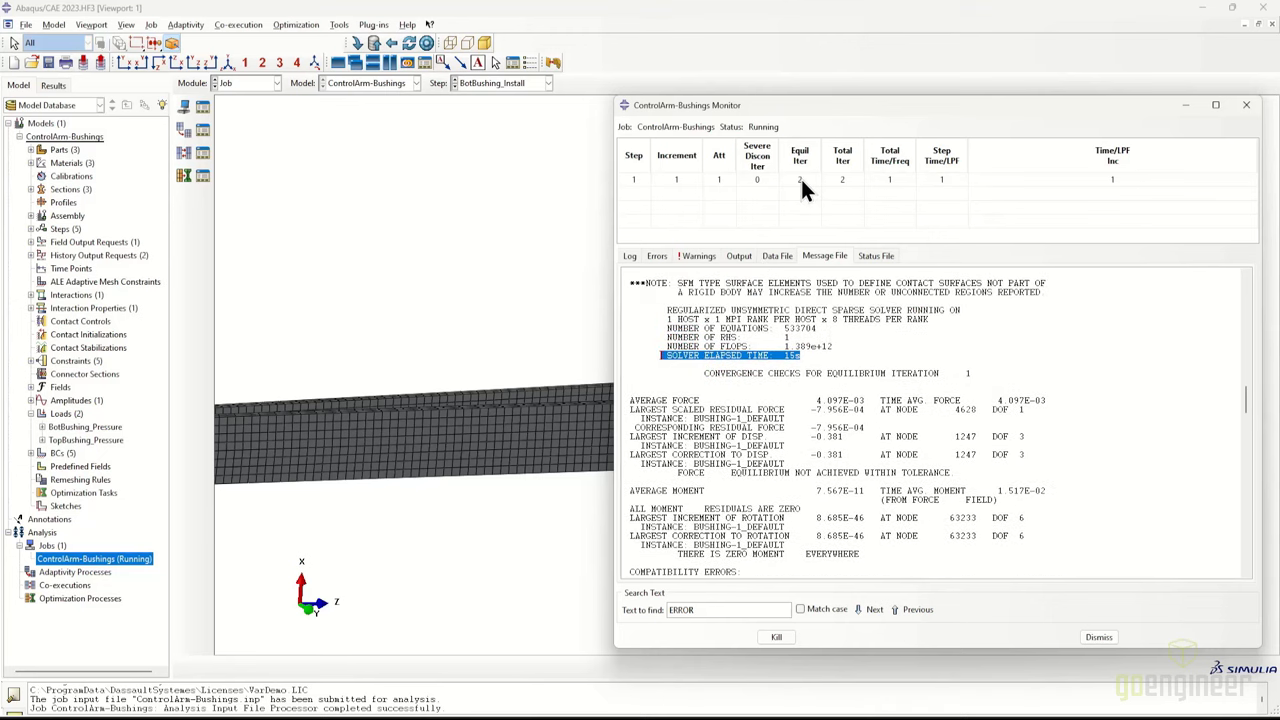
click(639, 185)
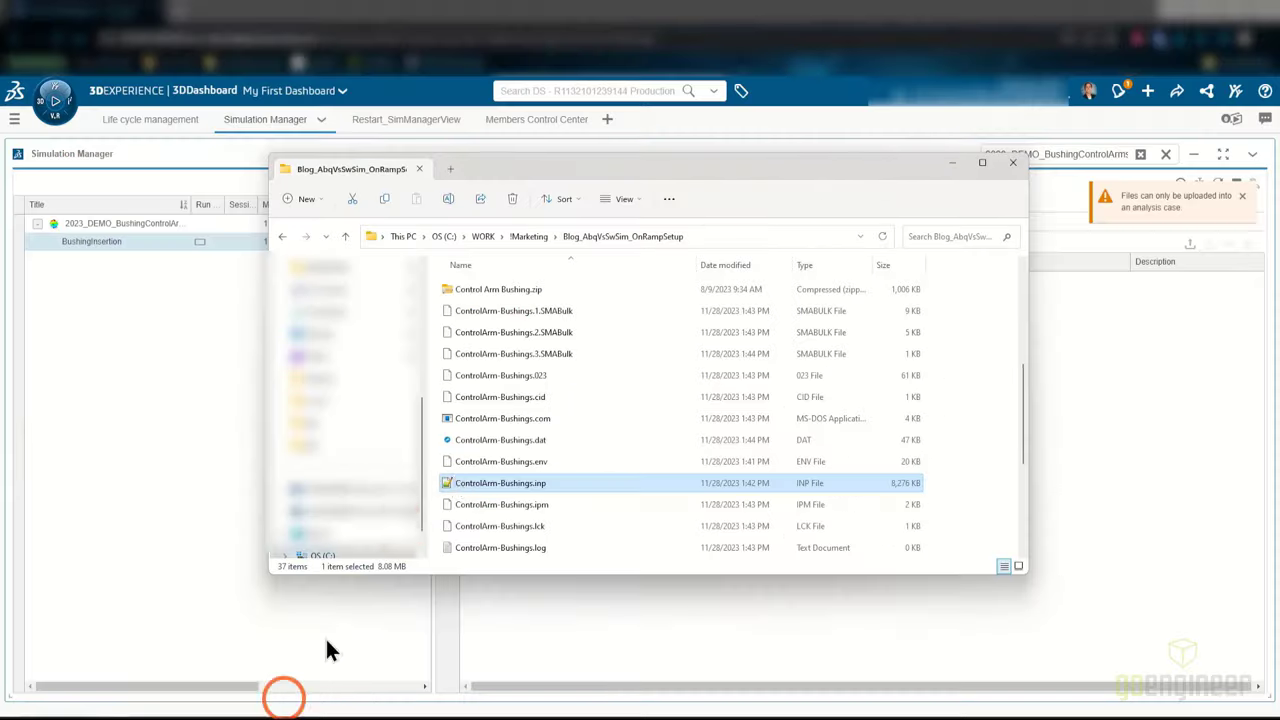
Upload ControlArm-Bushings.inp from the Blog_AbqVsSwSim_OnRampSetup folder to the BushingInsertion analysis case in 3DEXPERIENCE Simulation Manager
click(475, 487)
drag(475, 487, 1042, 484)
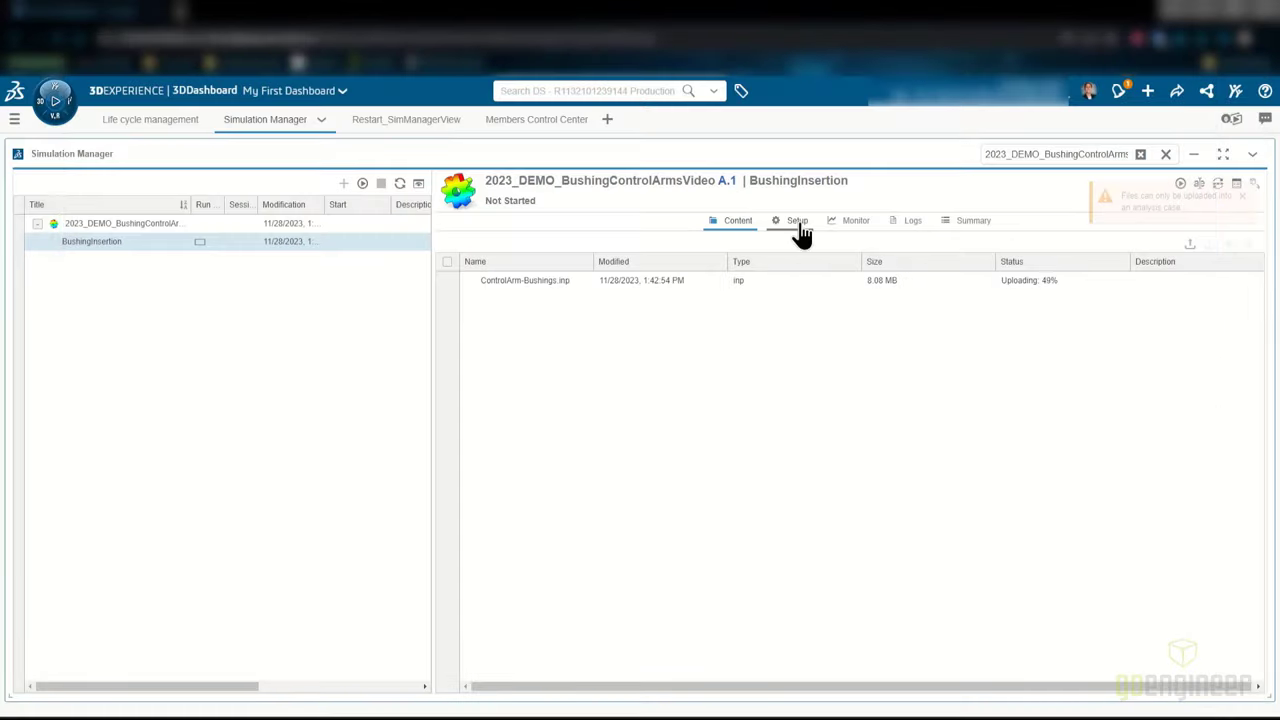
Set up the BushingInsertion case with Abaqus version 2023x.HF5 FixPack 2341 and the Legacy (ODB) results format
click(800, 230)
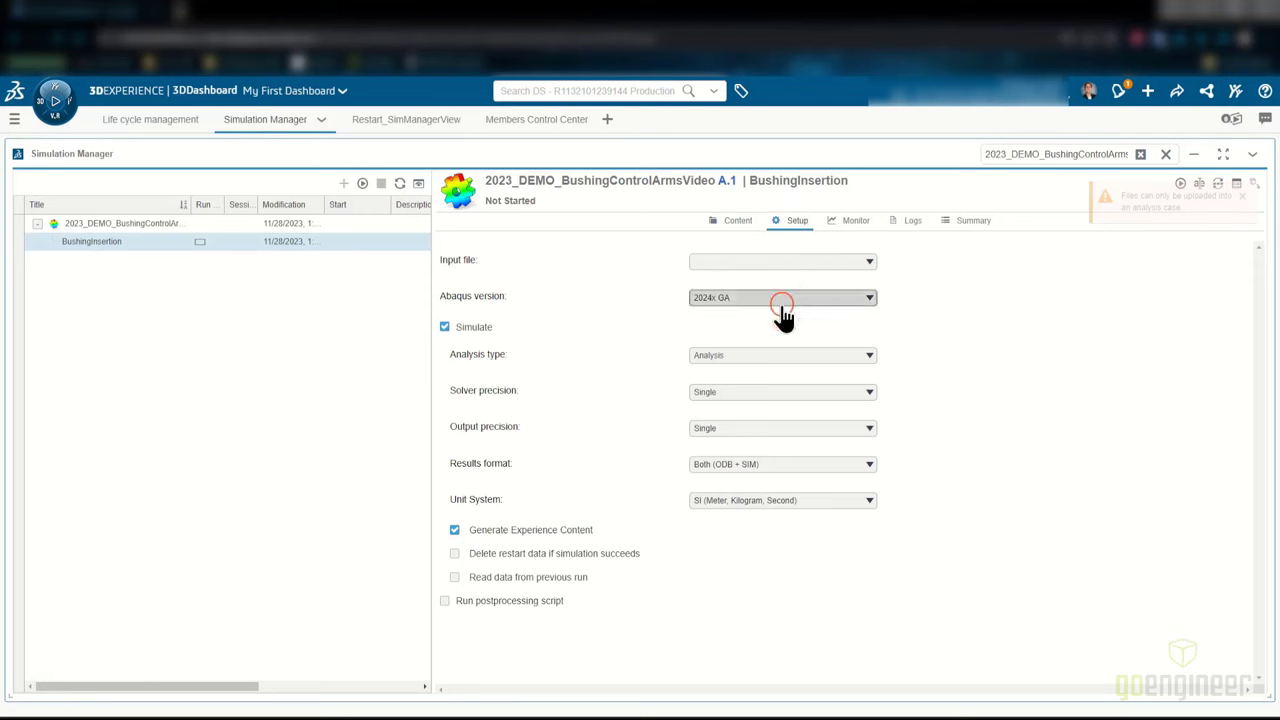
click(782, 300)
click(846, 332)
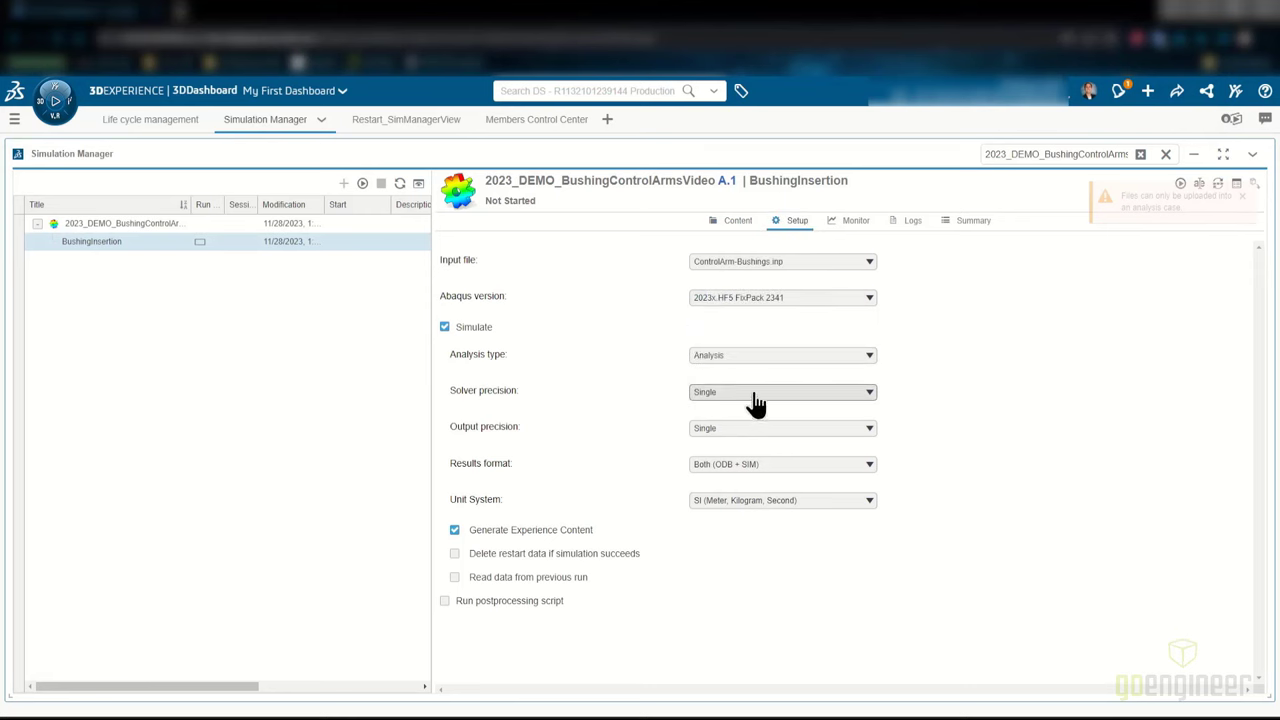
click(760, 500)
click(814, 500)
click(814, 464)
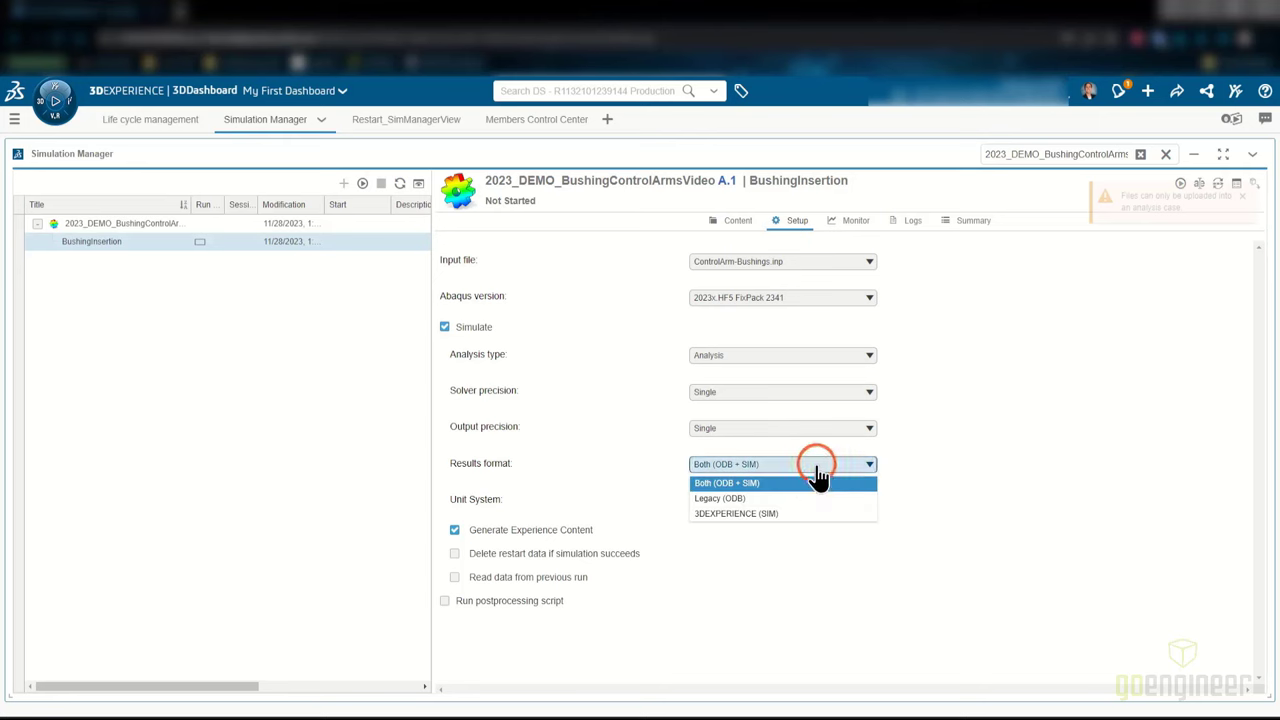
click(817, 497)
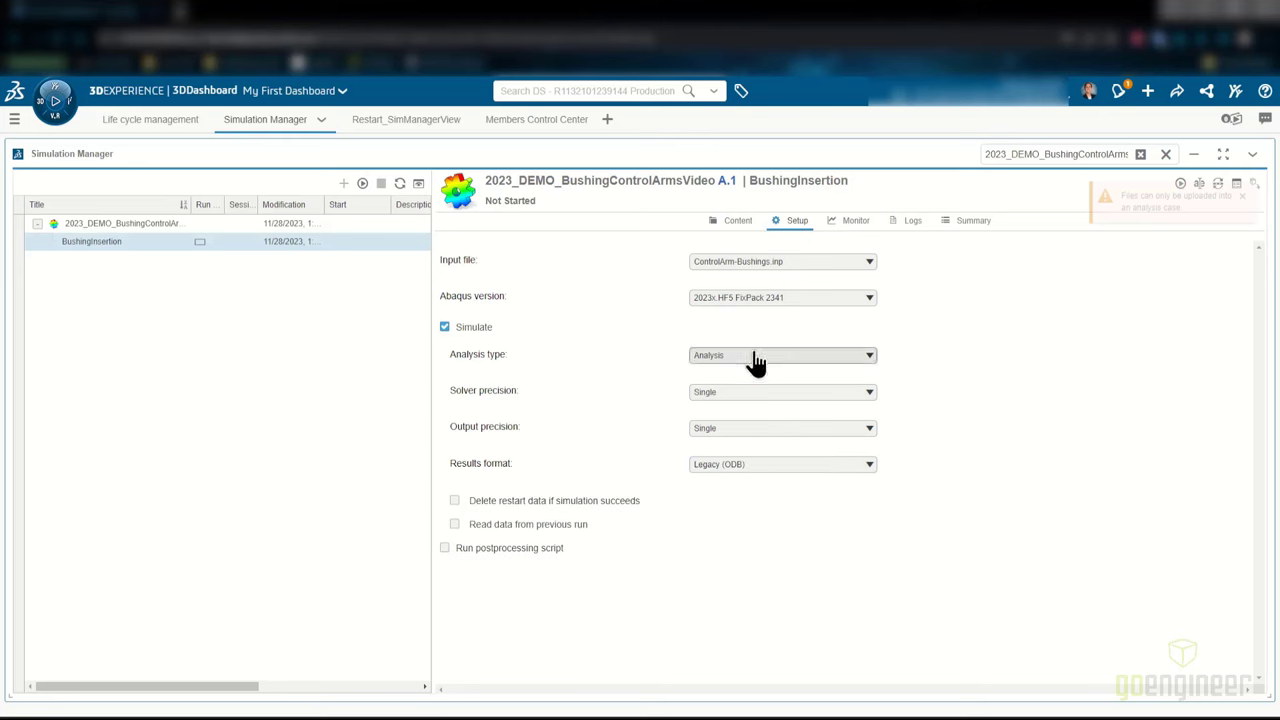
Run the BushingInsertion case on the cloud using Credits and the 36 cores - 126 GB configuration
click(737, 222)
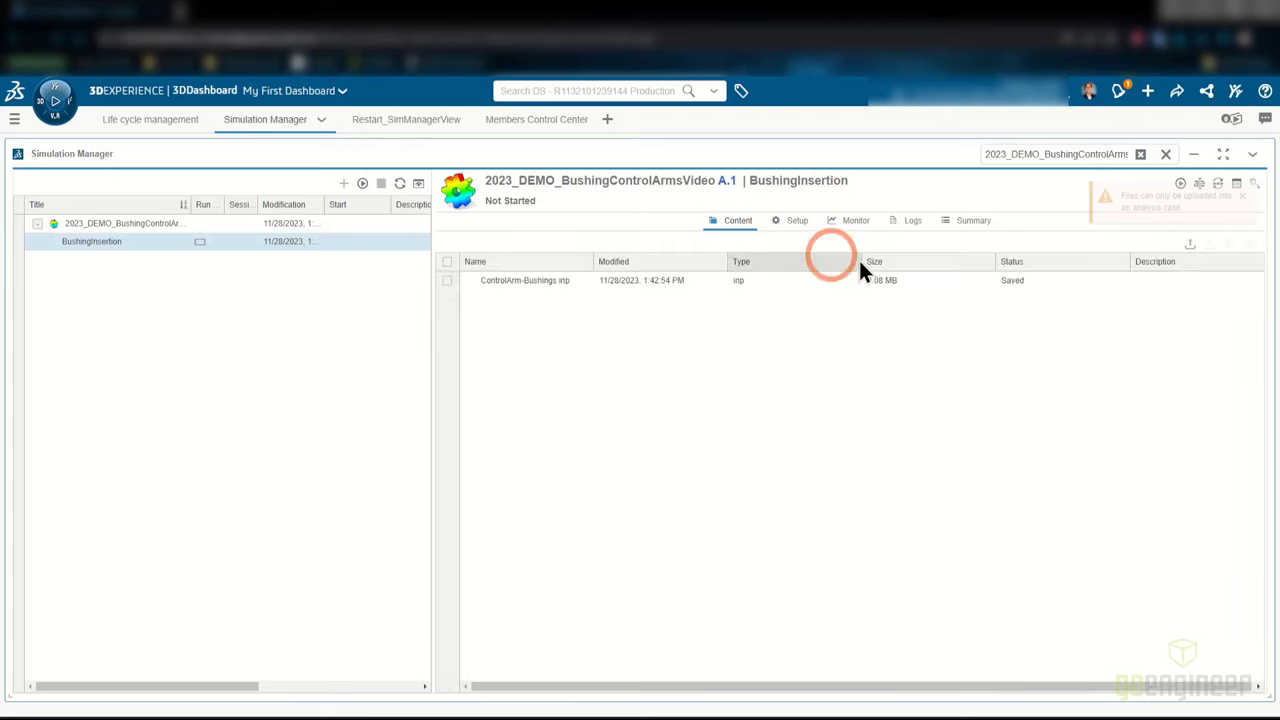
click(928, 282)
right_click(928, 282)
click(946, 291)
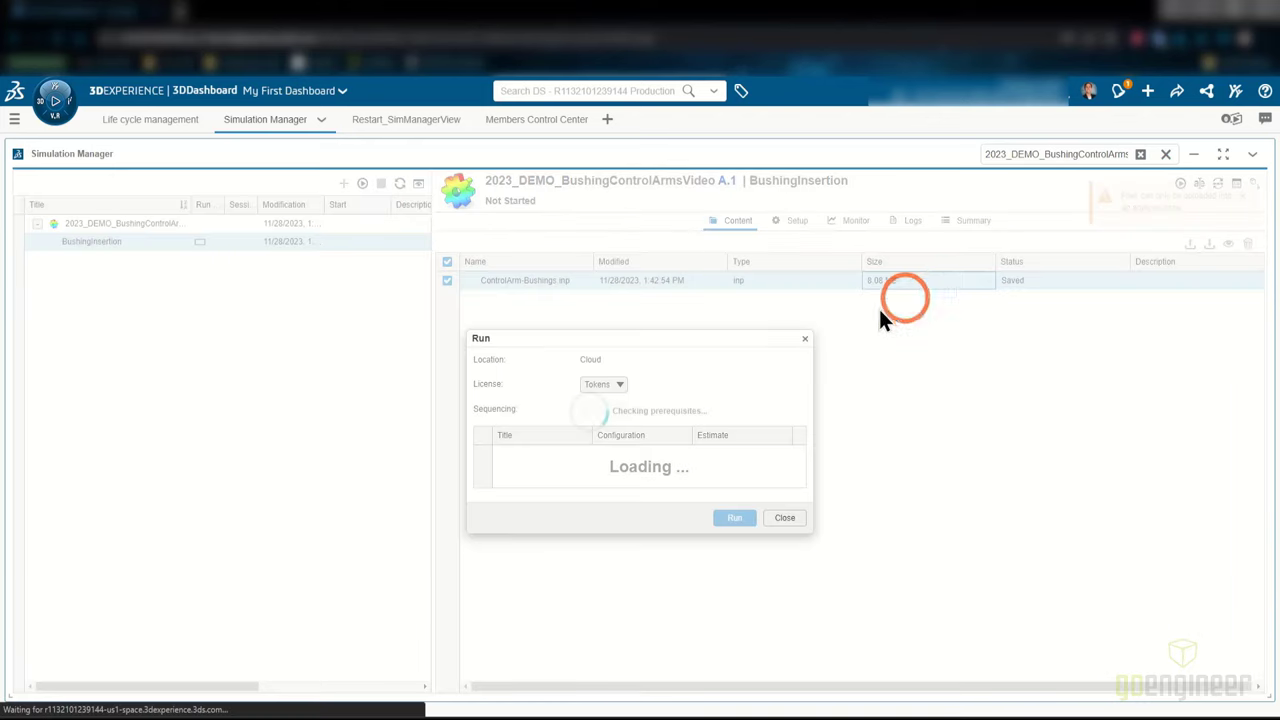
drag(706, 352, 702, 311)
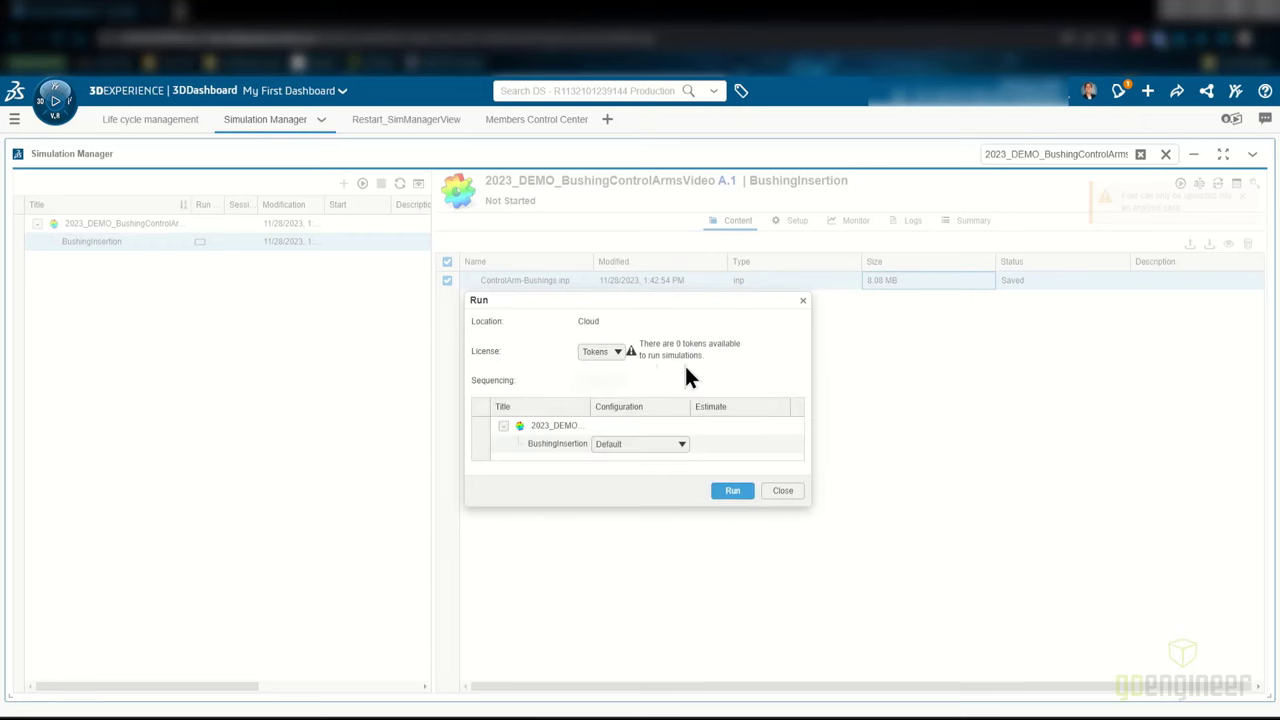
click(598, 347)
click(617, 381)
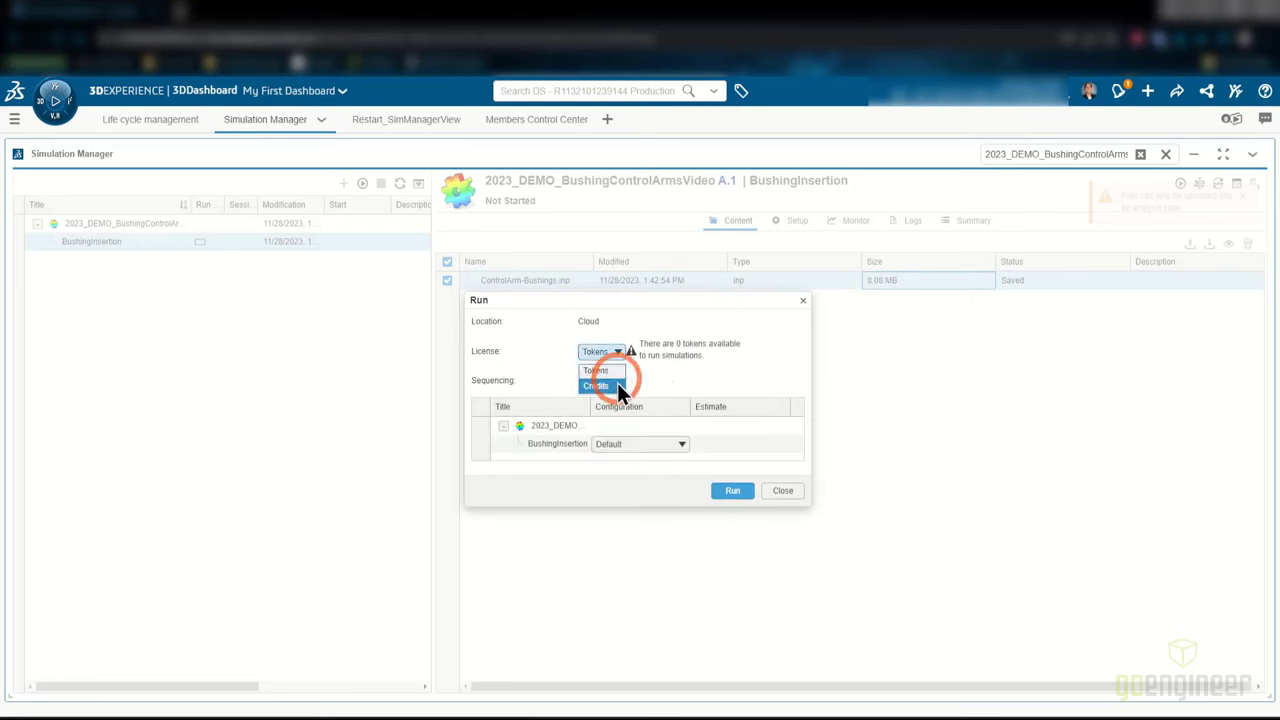
click(648, 437)
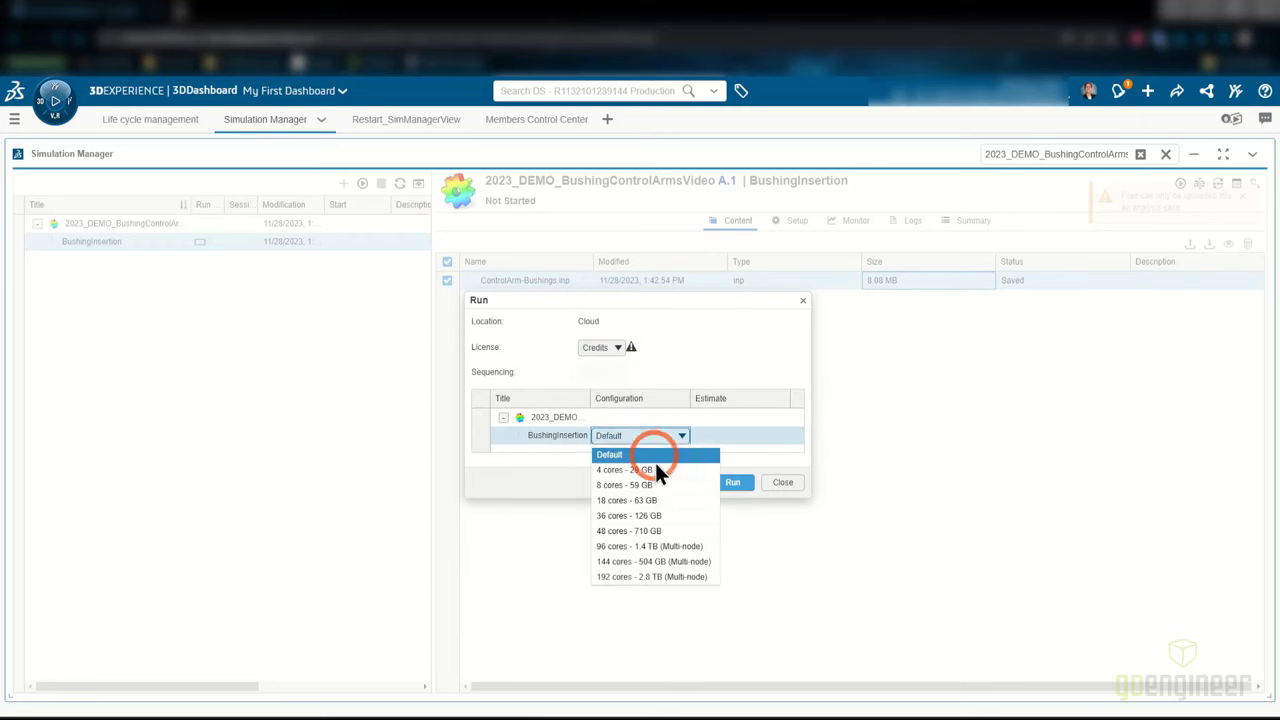
click(665, 518)
click(733, 483)
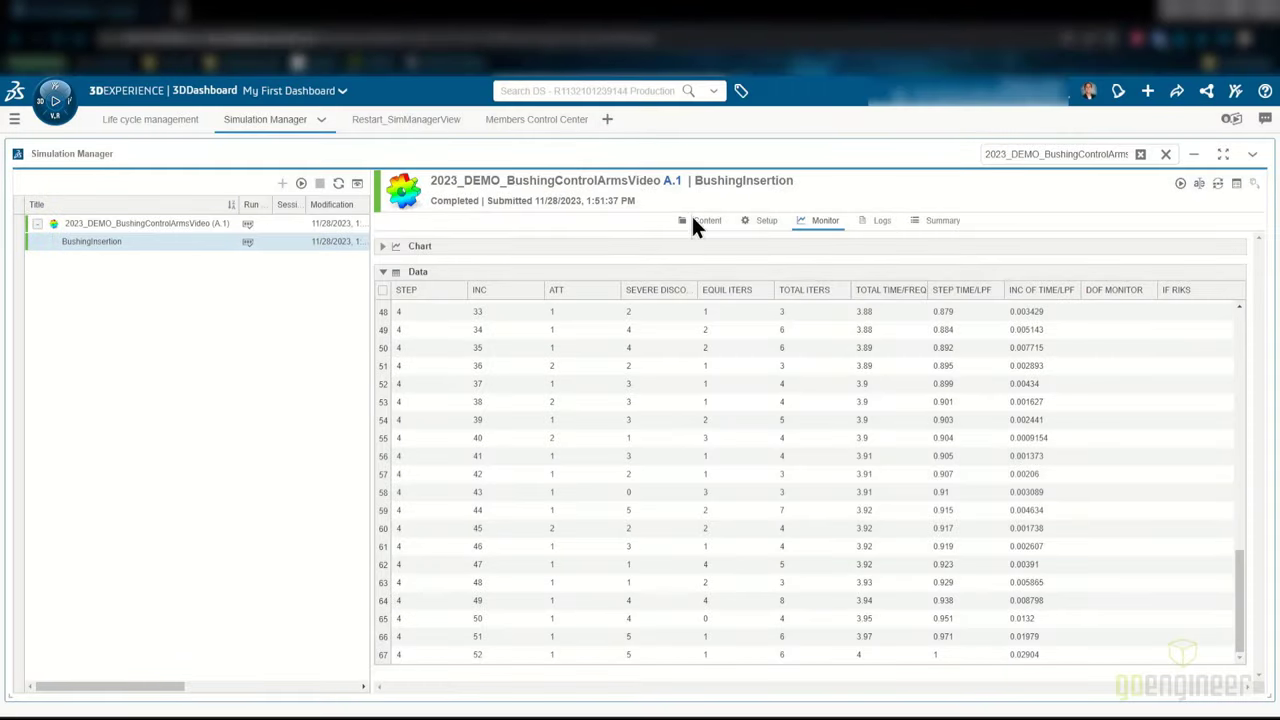
Download ControlArm-Bushings.odb from the completed BushingInsertion case's content
click(700, 221)
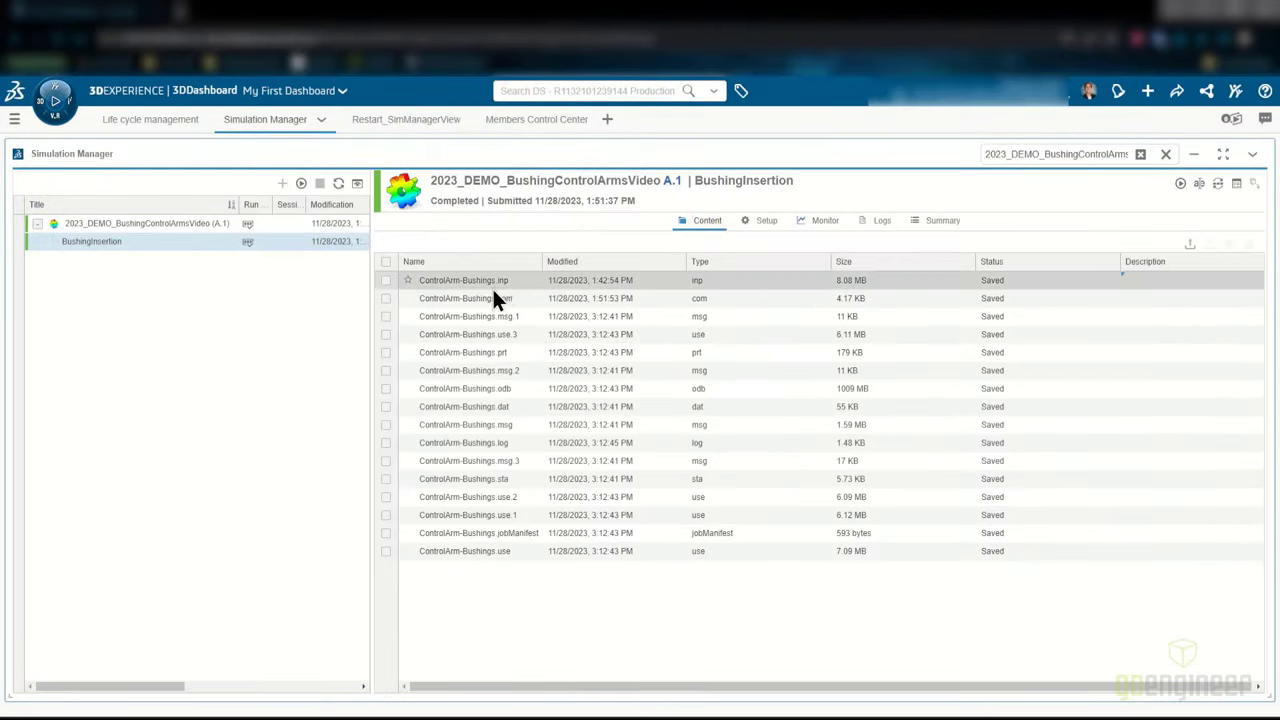
right_click(505, 387)
click(532, 406)
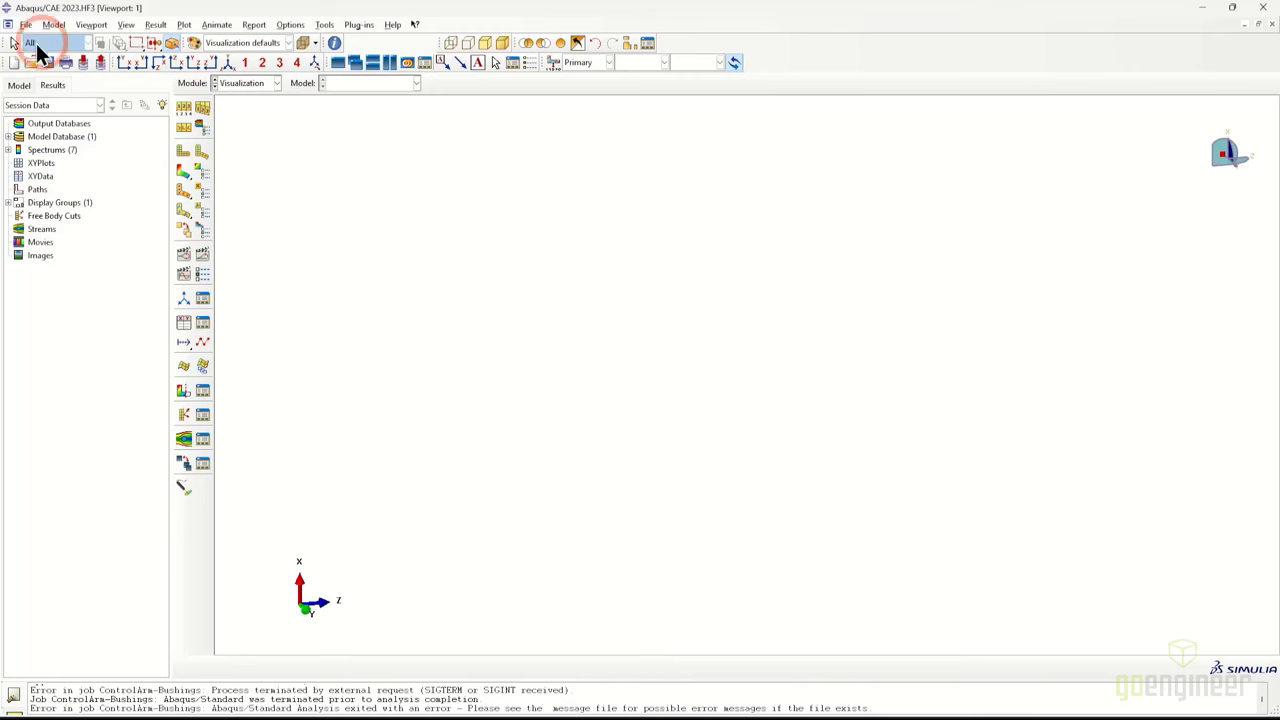
Switch to Abaqus/CAE, open ControlArm-Bushings.odb from the newAbq Rundir folder and plot Mises stress contours on the deformed shape
click(26, 24)
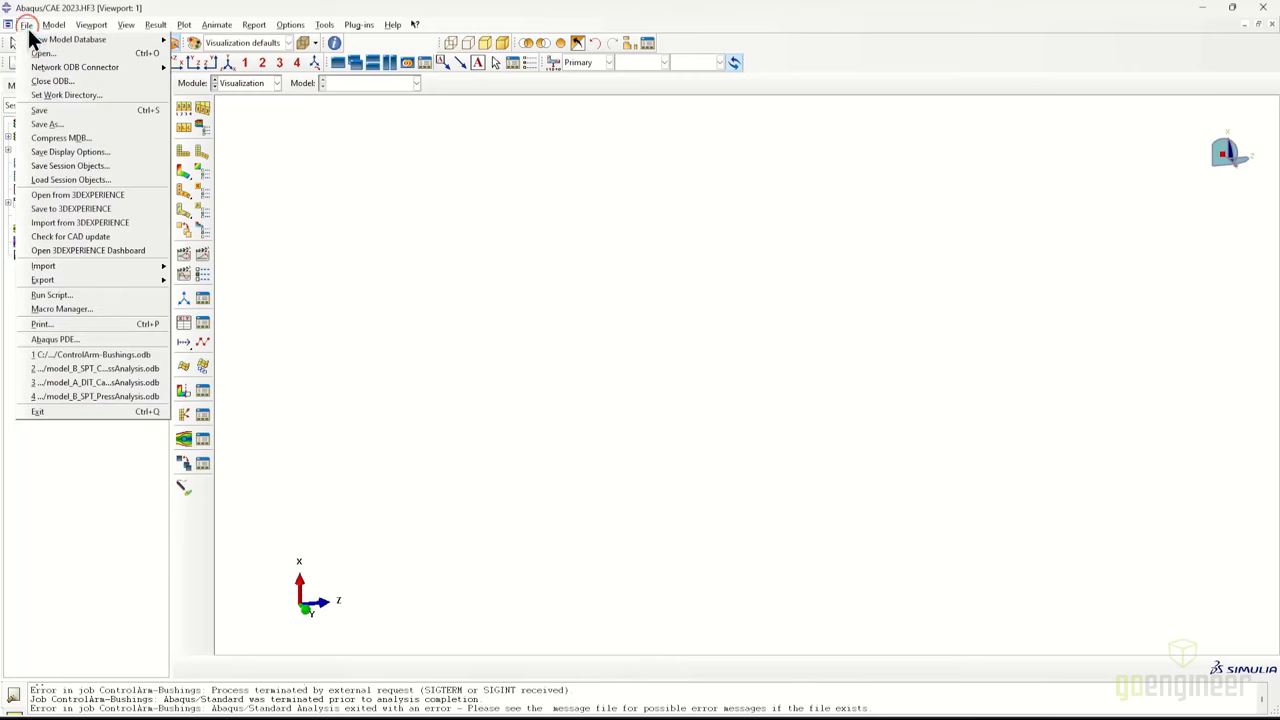
click(37, 49)
double_click(454, 252)
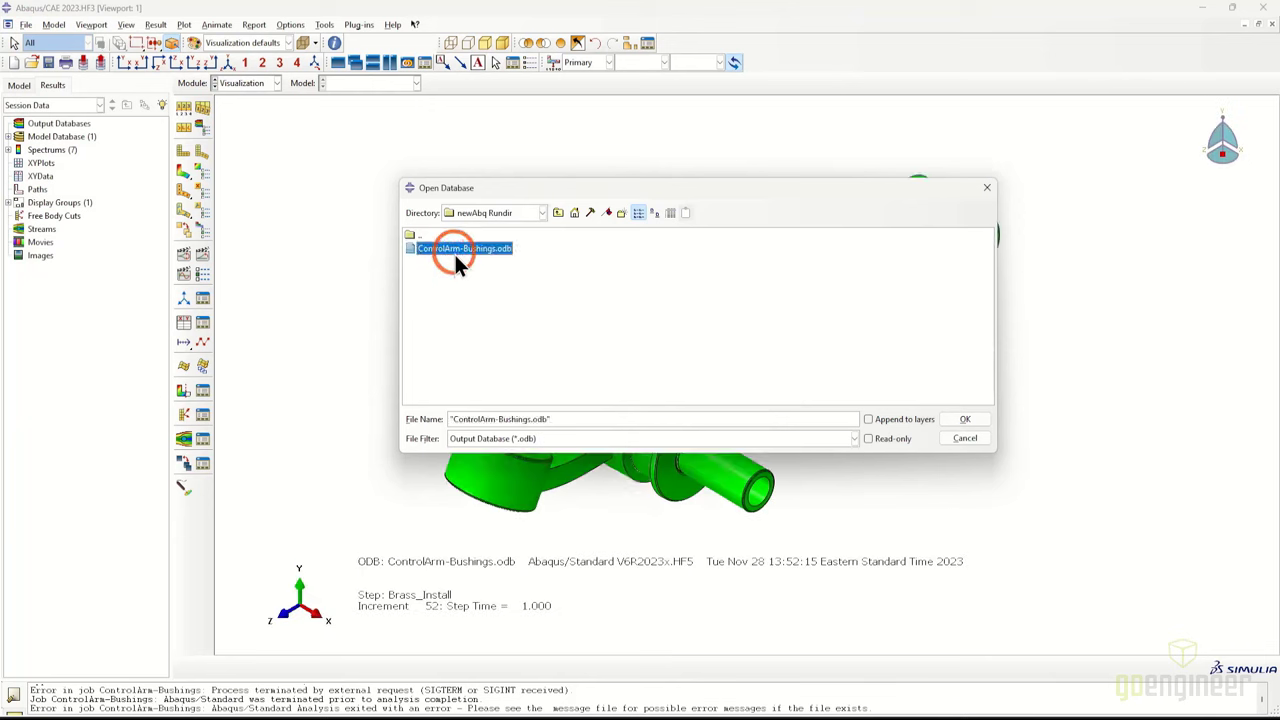
click(555, 292)
click(183, 172)
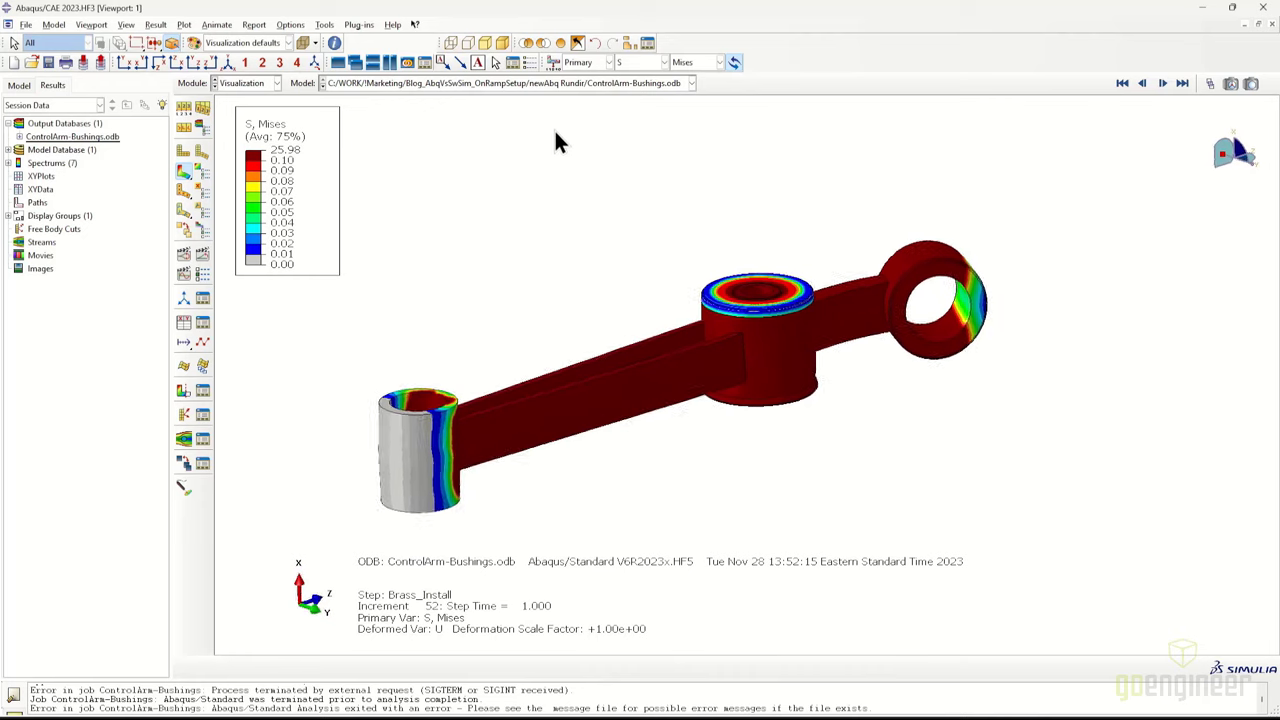
Apply a linear Rainbow legend to the Mises contour plot with the Legend King plug-in, using the full stress range
click(358, 24)
click(351, 150)
click(338, 430)
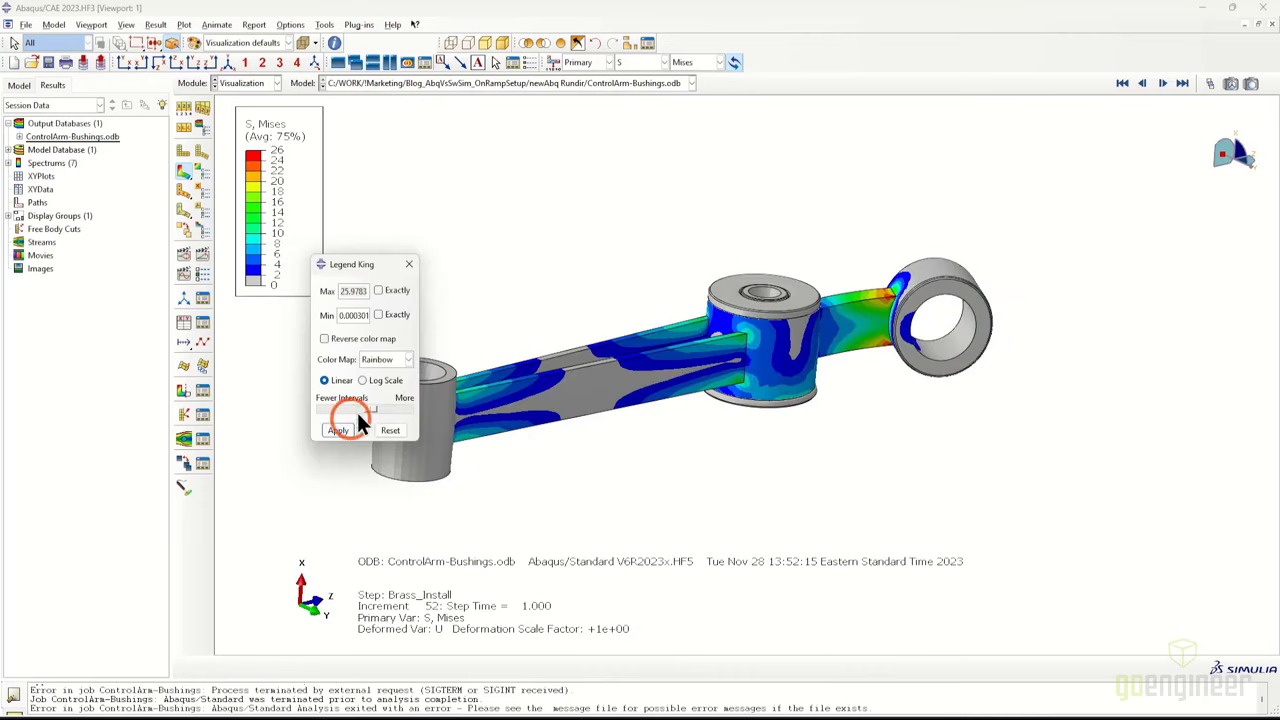
click(409, 264)
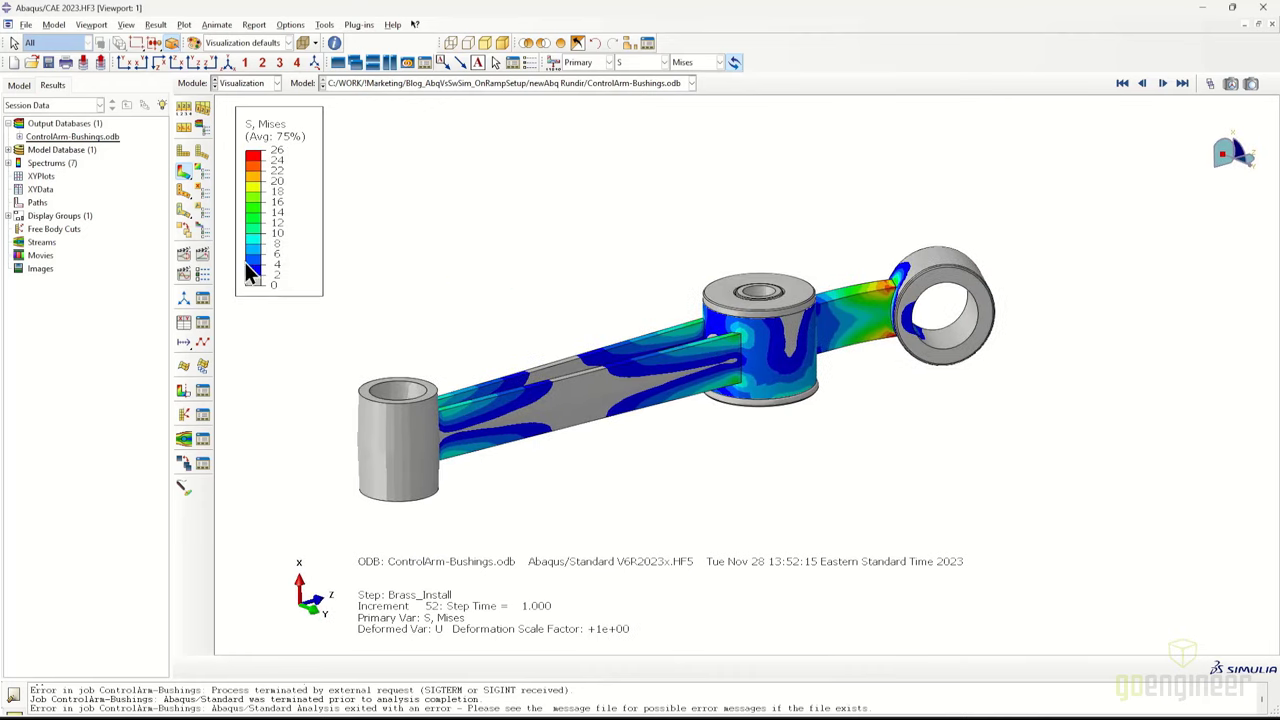
Activate the view cut to section the control arm and inspect the stresses around the installed bushings
click(183, 393)
scroll(750, 398, down, 4)
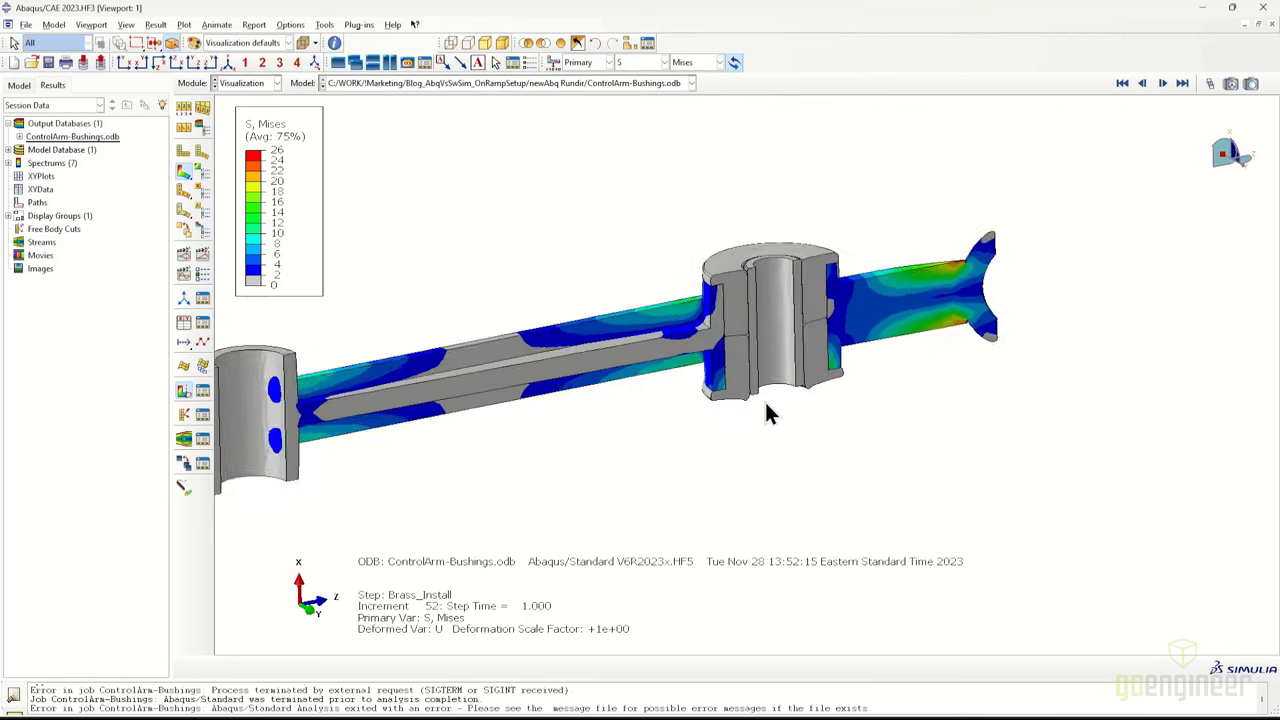
middle_drag(747, 397, 800, 470)
ctrl+alt+drag(800, 480, 807, 438)
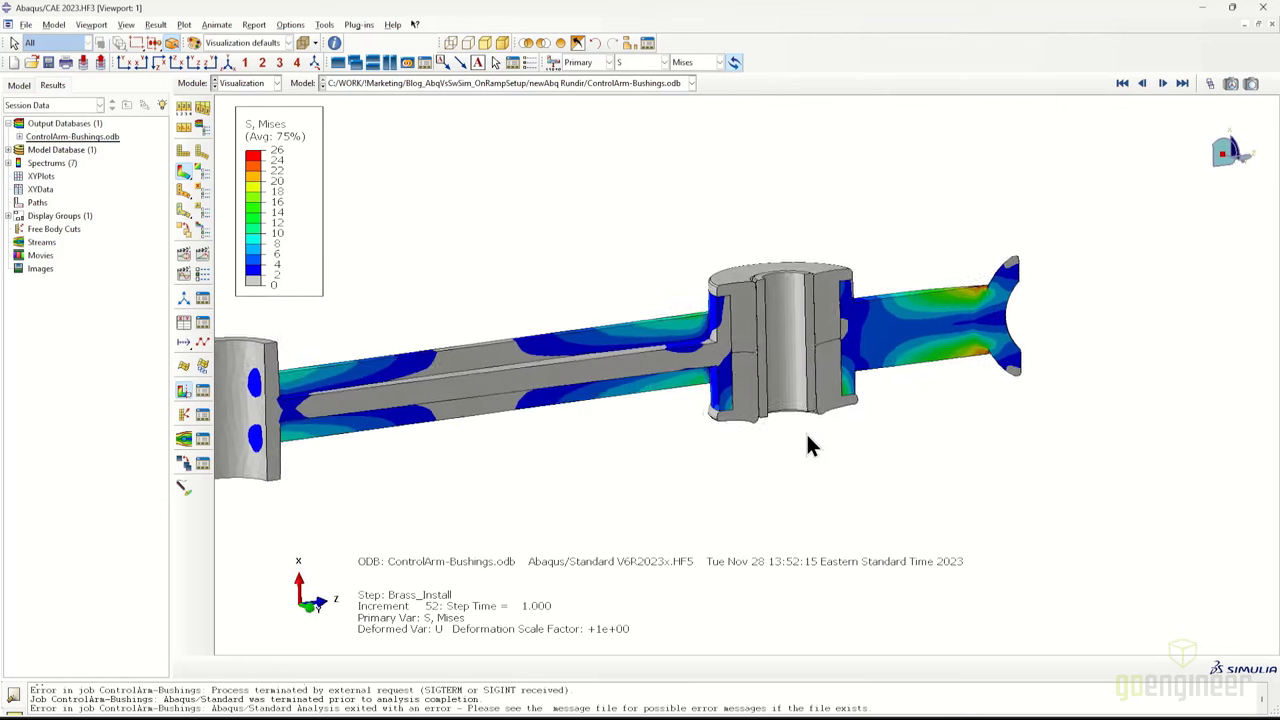
Animate the bushing installation over its time history, stop it and return to the last frame of Brass_Install
click(203, 257)
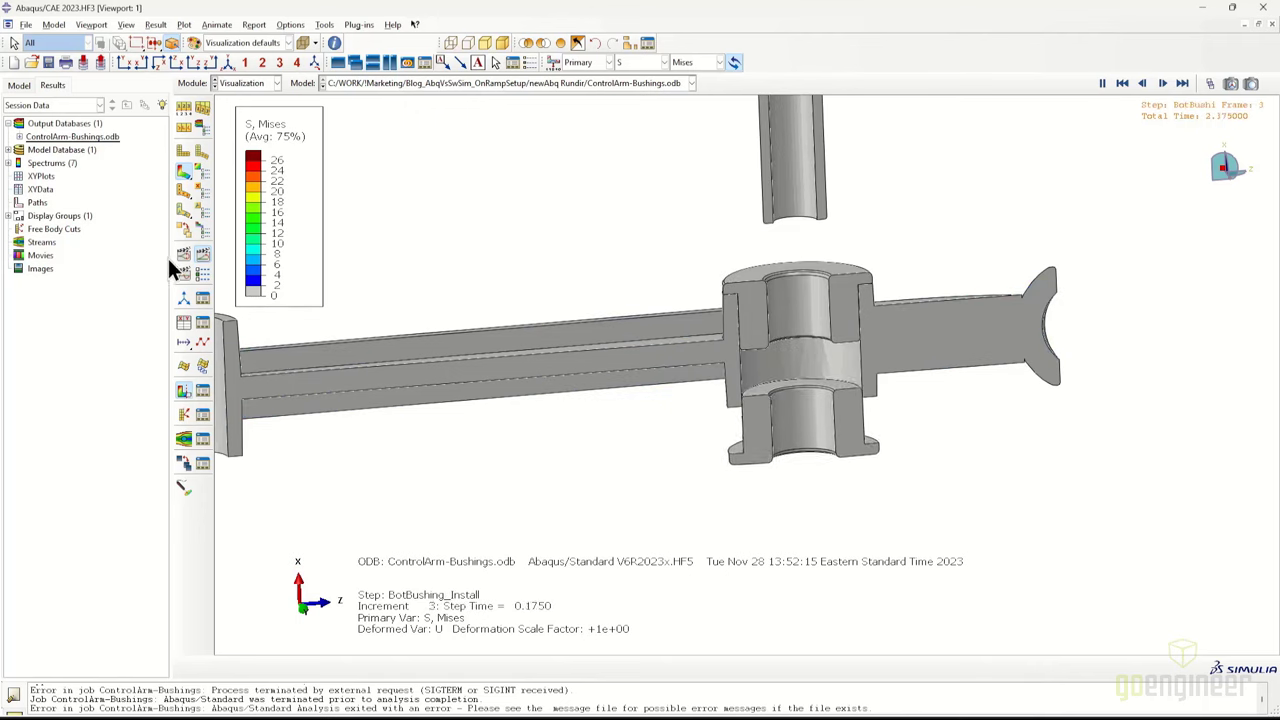
click(1102, 83)
click(1182, 84)
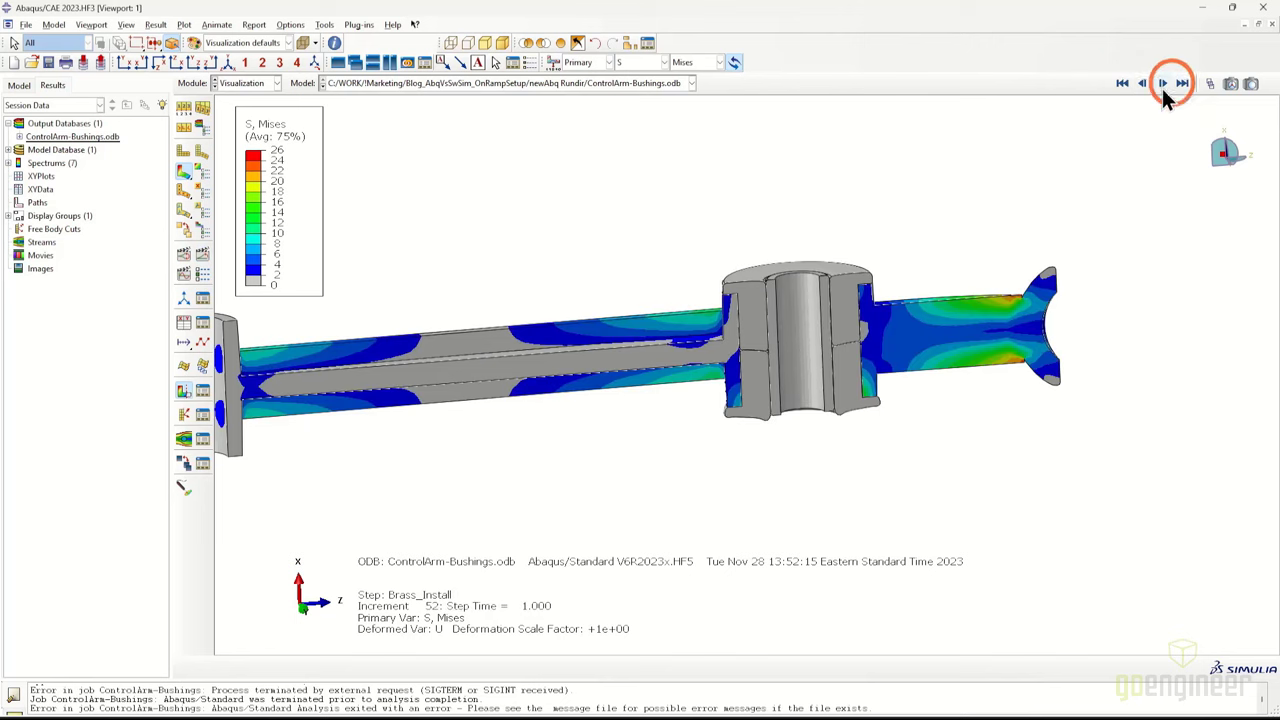
click(886, 420)
drag(834, 420, 840, 361)
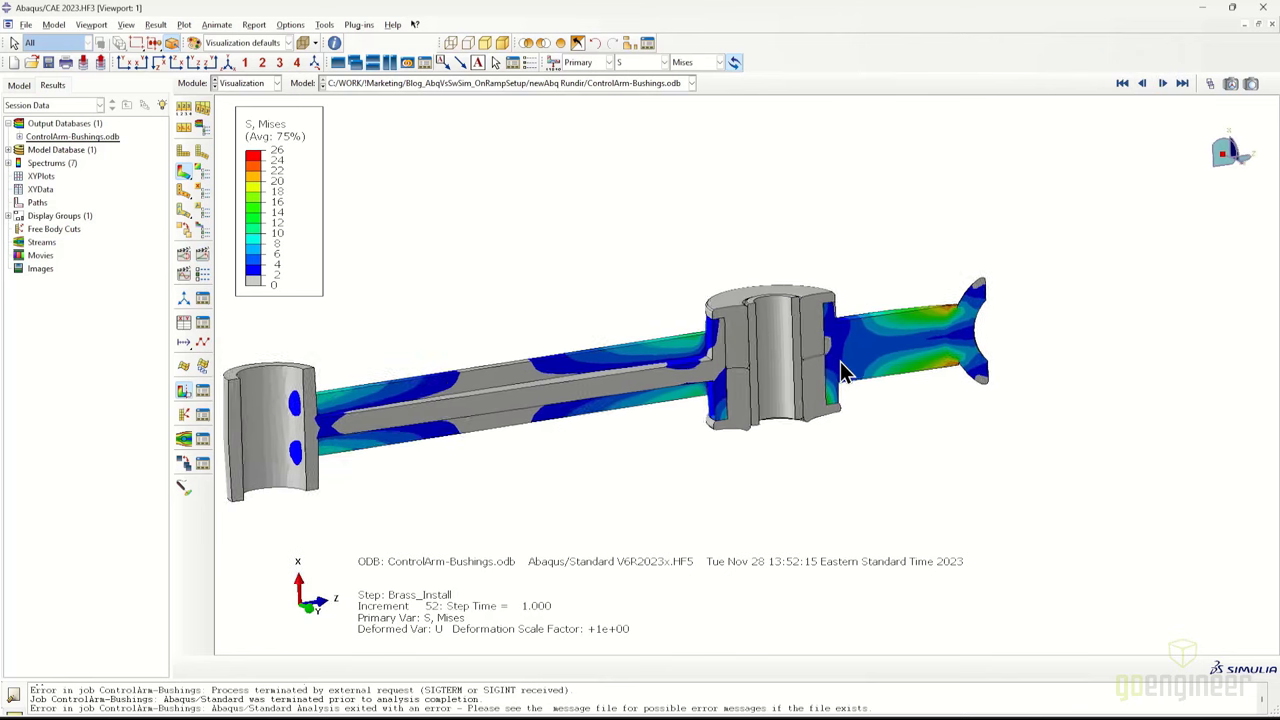
Start creating XY data from the ODB history output through the XY Data Manager
click(325, 25)
mouse_move(353, 94)
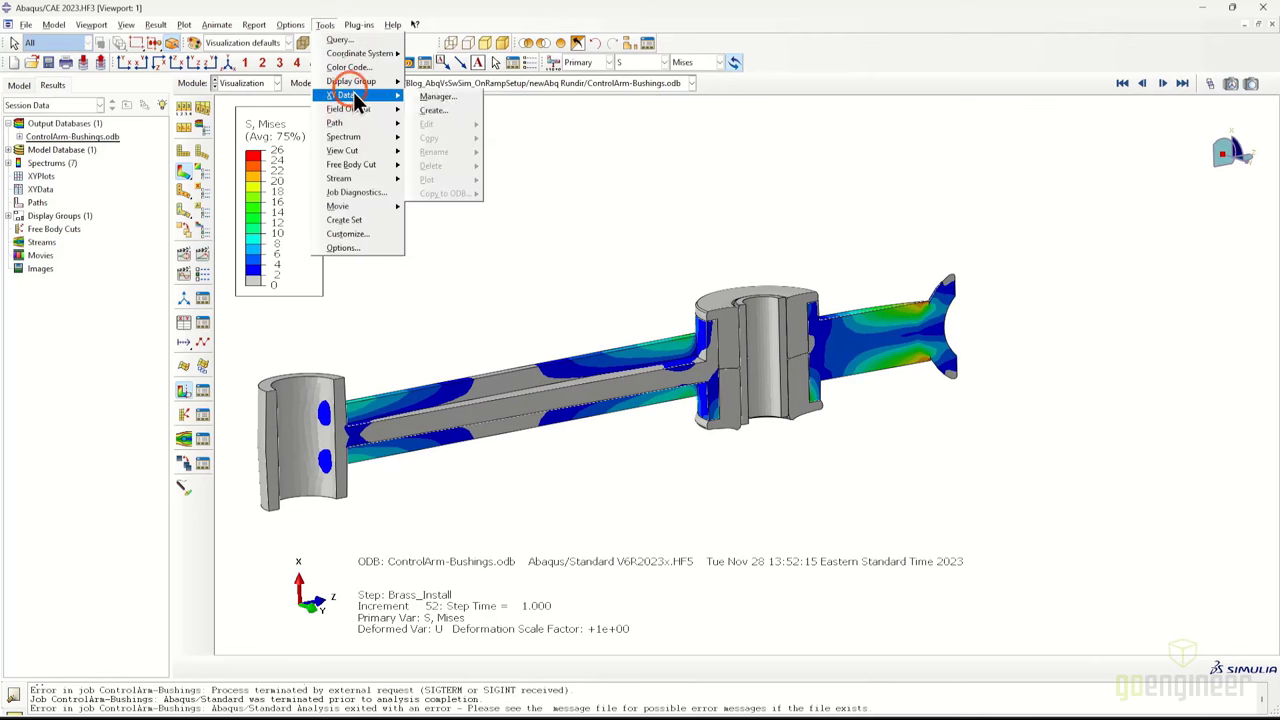
click(416, 93)
drag(876, 312, 655, 220)
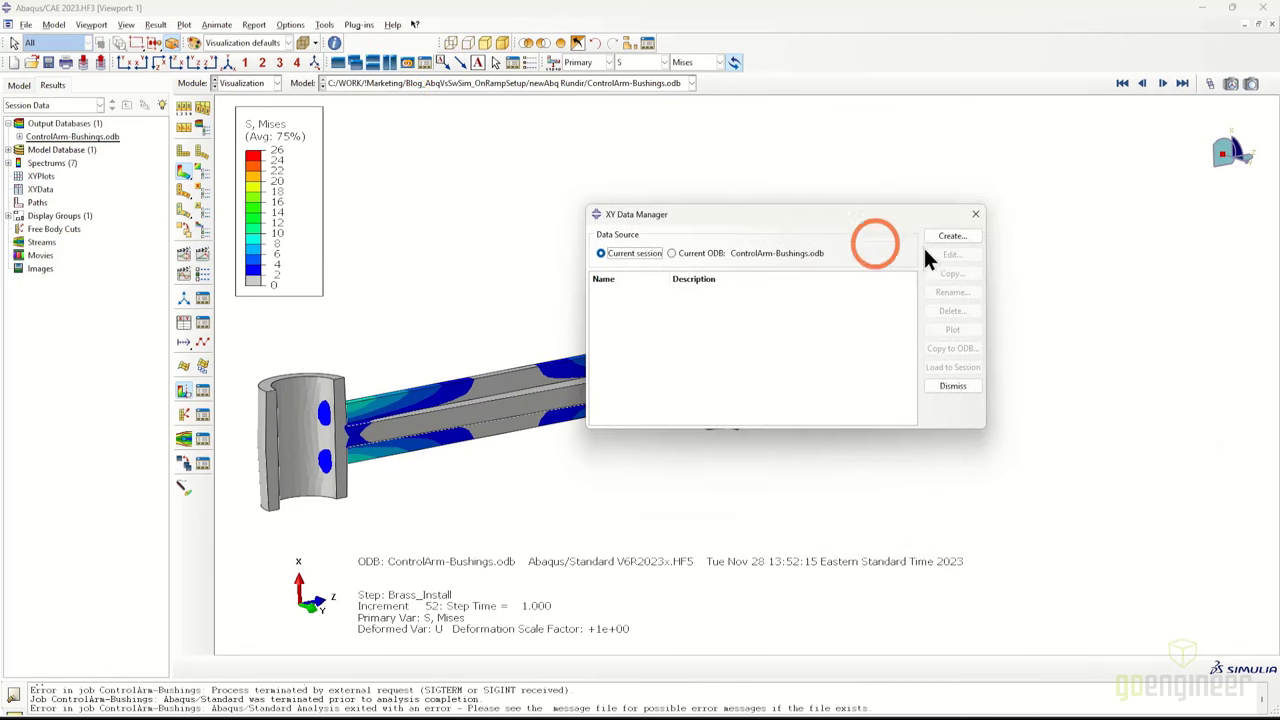
click(940, 240)
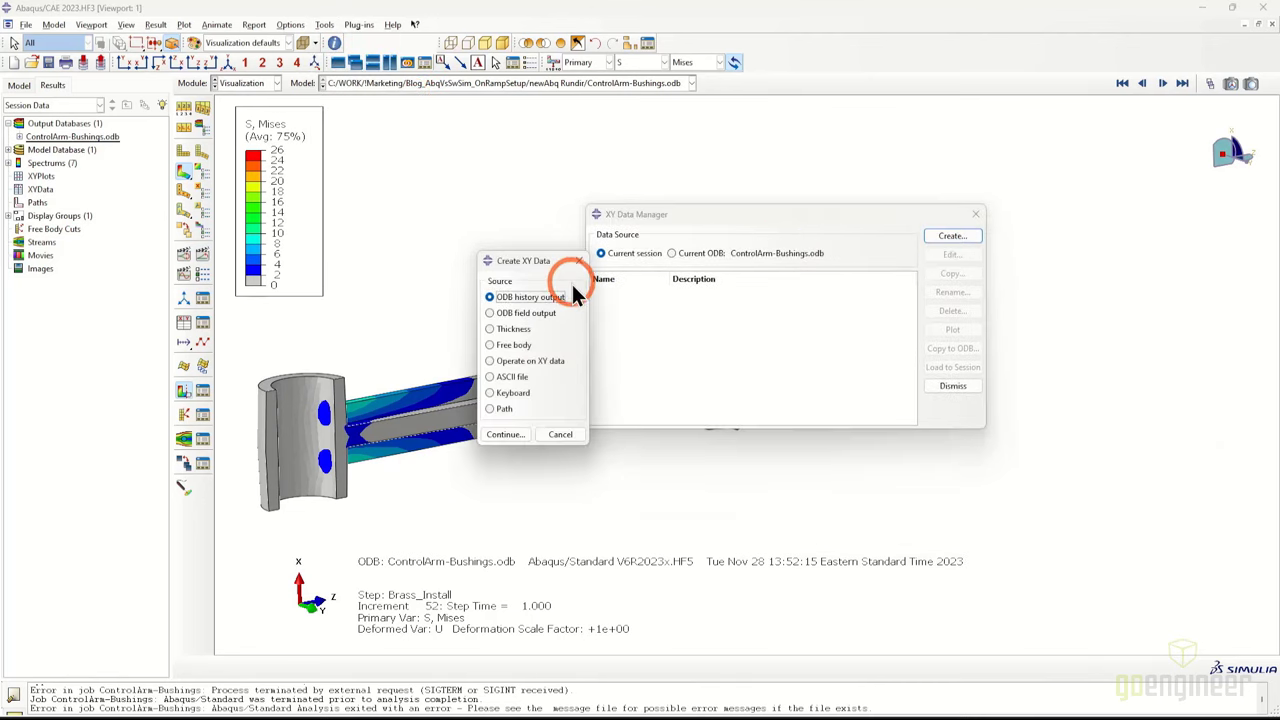
click(509, 428)
drag(800, 112, 636, 107)
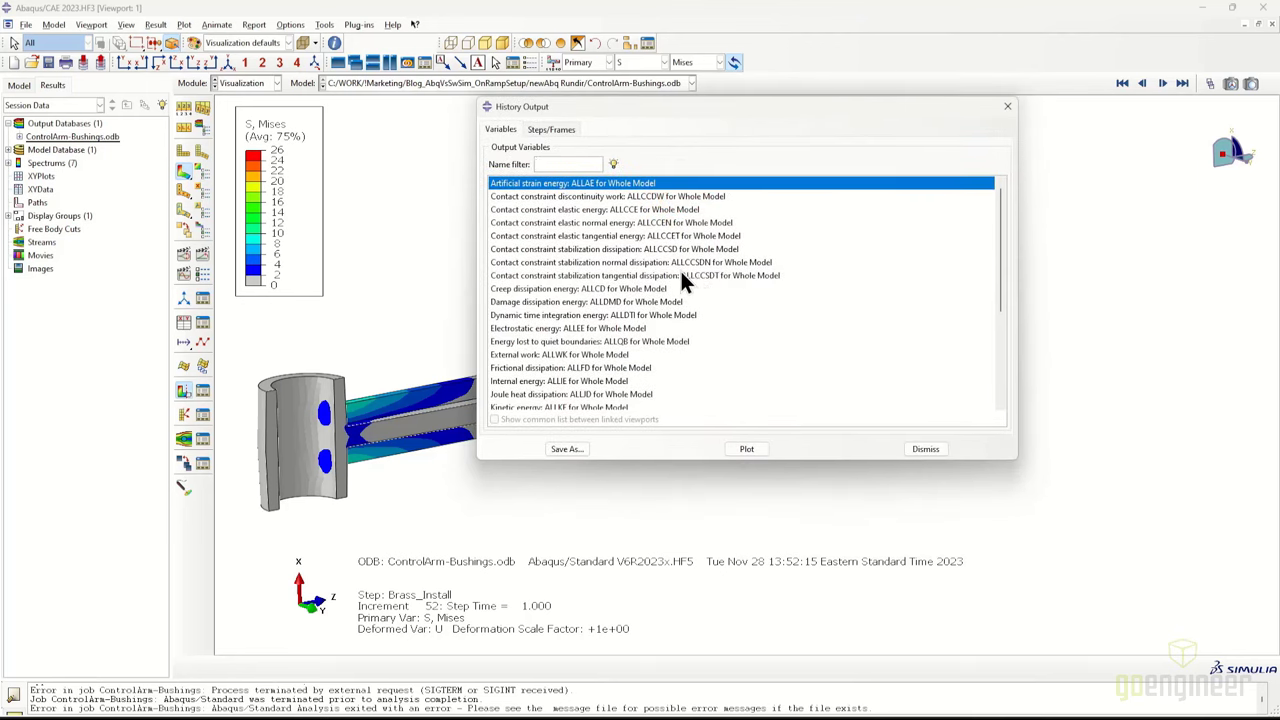
Save the brass fitting control point's reaction forces RF1, RF2 and RF3 as vector magnitude RF_Mag without plotting the curve
scroll(658, 274, down, 4)
click(630, 284)
shift+click(621, 311)
click(567, 449)
click(700, 185)
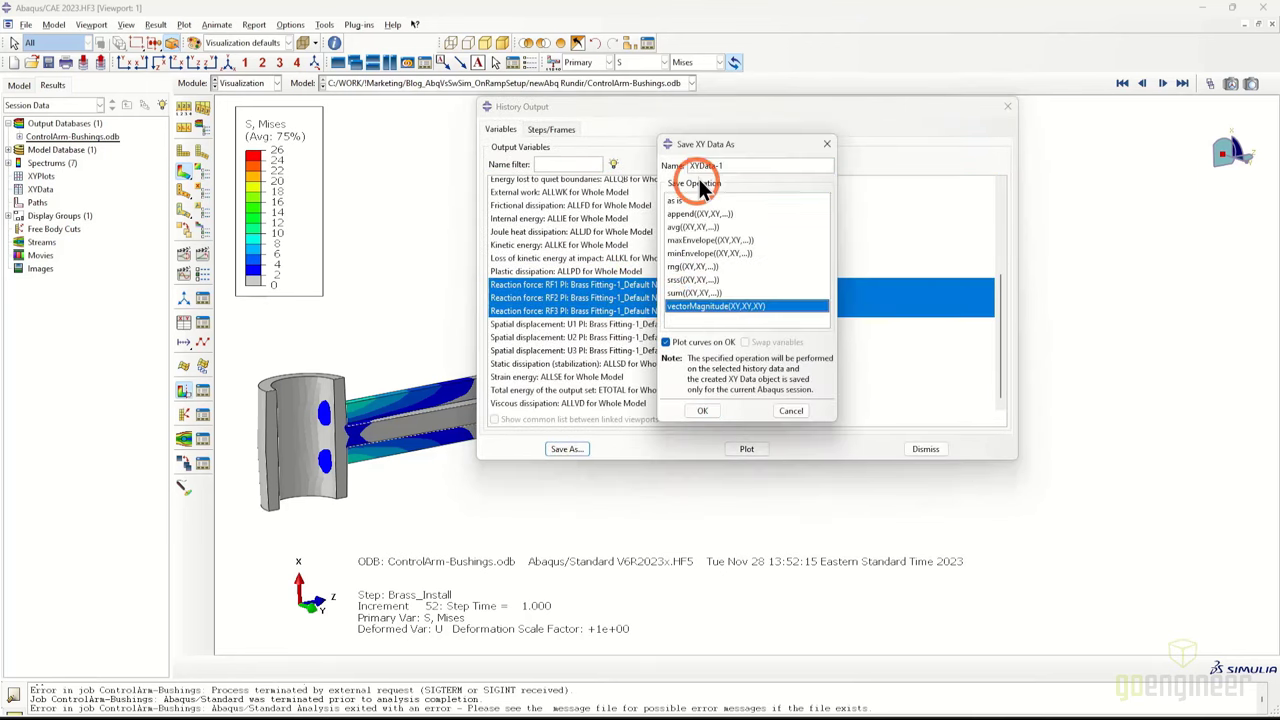
text(RF_Mag)
click(665, 342)
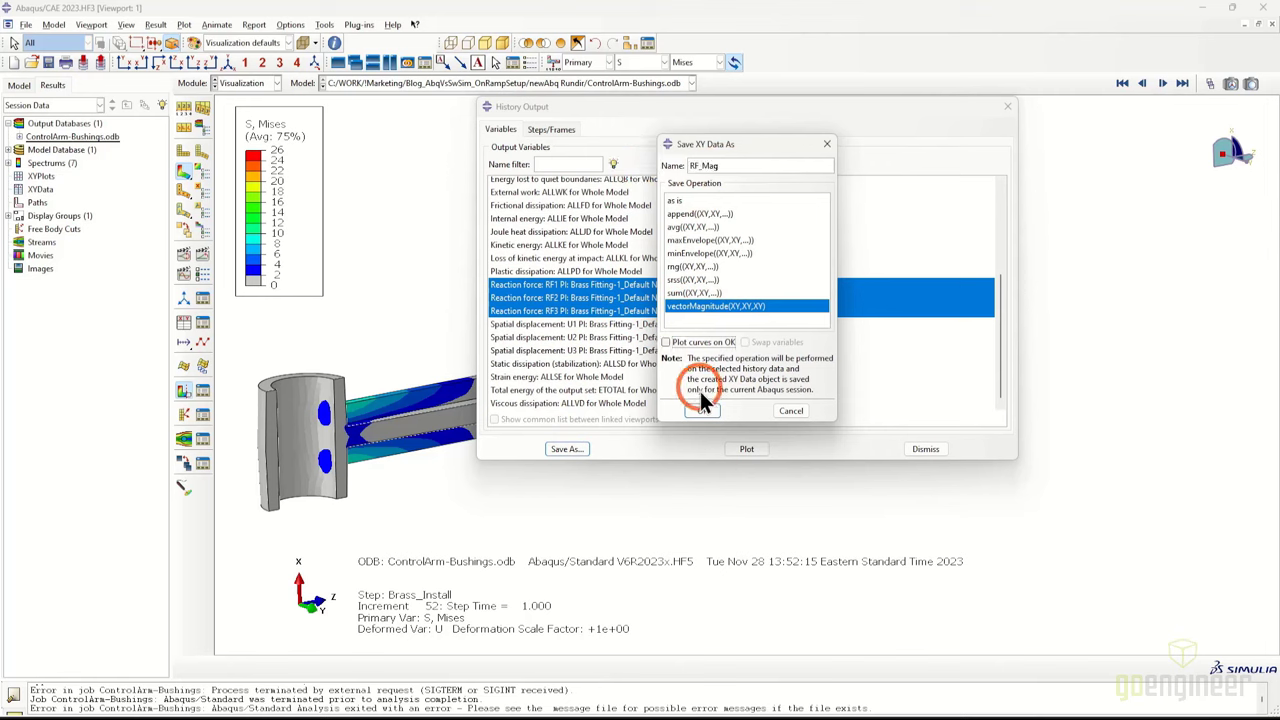
click(702, 410)
Save the control point's spatial displacements U1, U2 and U3 as vector magnitude Disp_Mag and close the history output list
click(590, 324)
shift+click(590, 350)
click(567, 449)
click(754, 170)
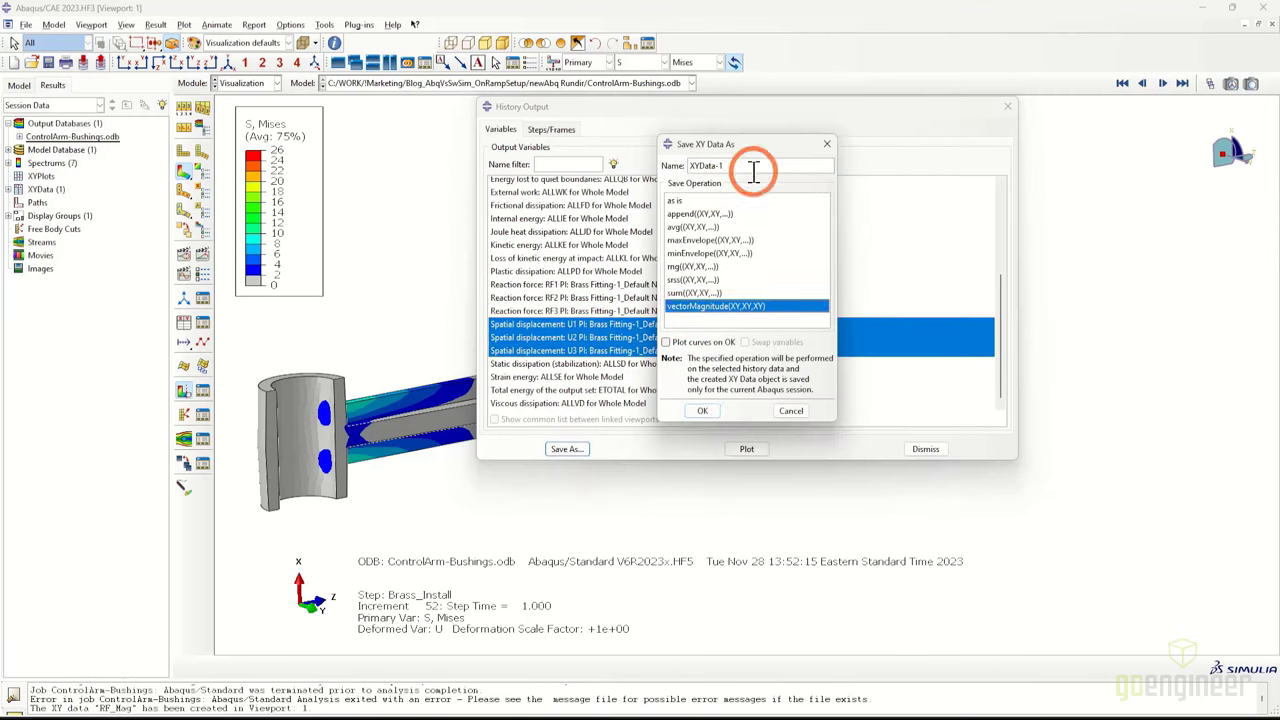
drag(754, 170, 656, 176)
text(Disp_Mag)
click(702, 410)
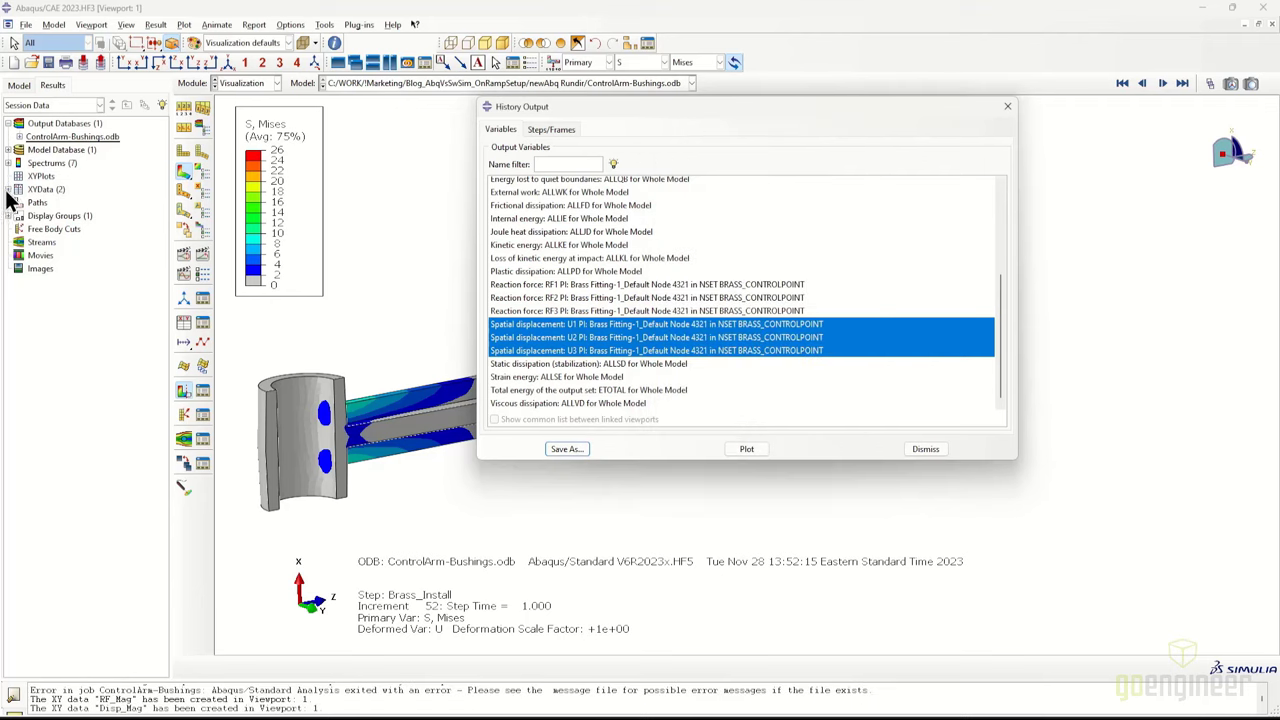
click(1007, 106)
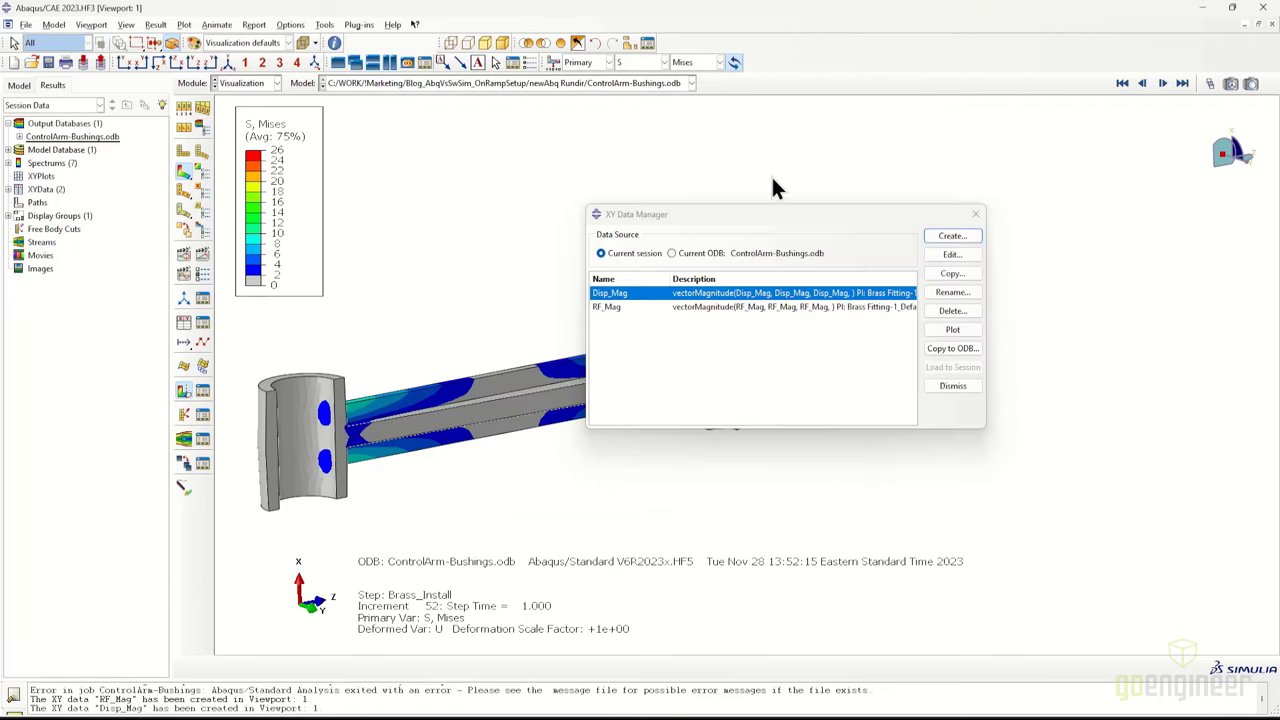
Start an Operate on XY data operation and arrange its dialog beside the XY Data Manager
click(636, 308)
click(951, 236)
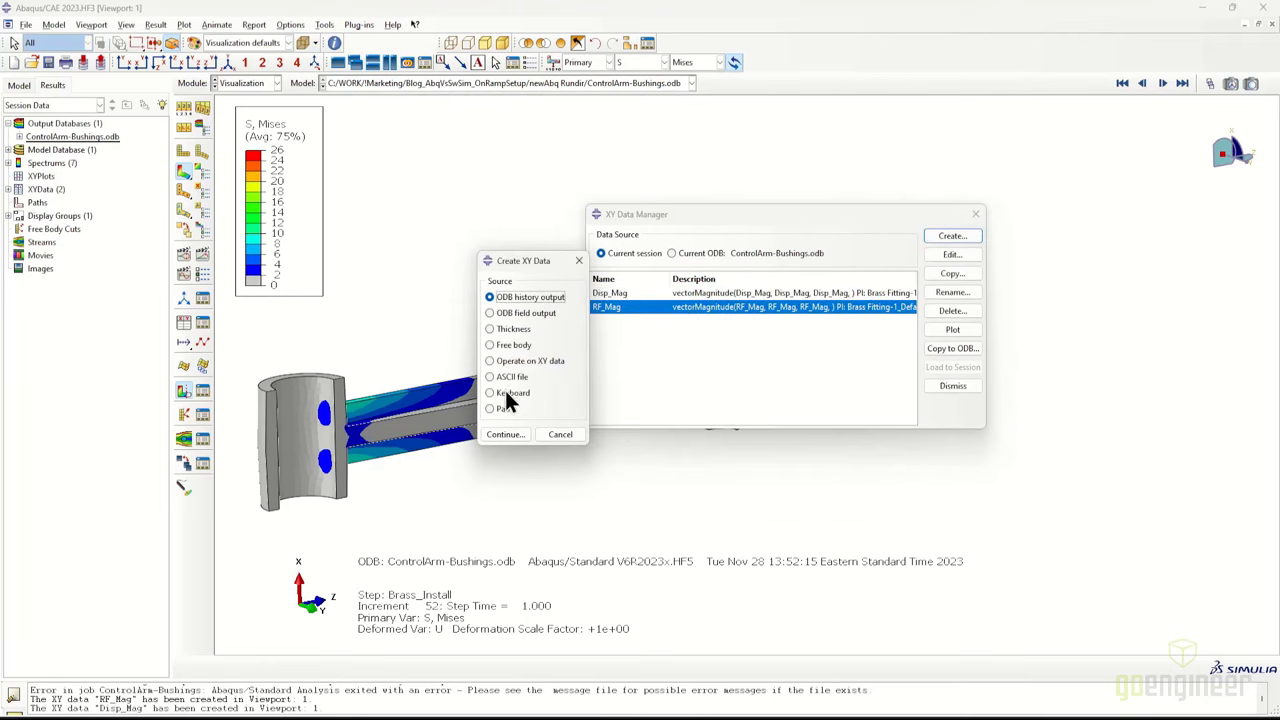
click(505, 433)
drag(696, 194, 855, 273)
drag(721, 214, 320, 188)
drag(663, 272, 782, 165)
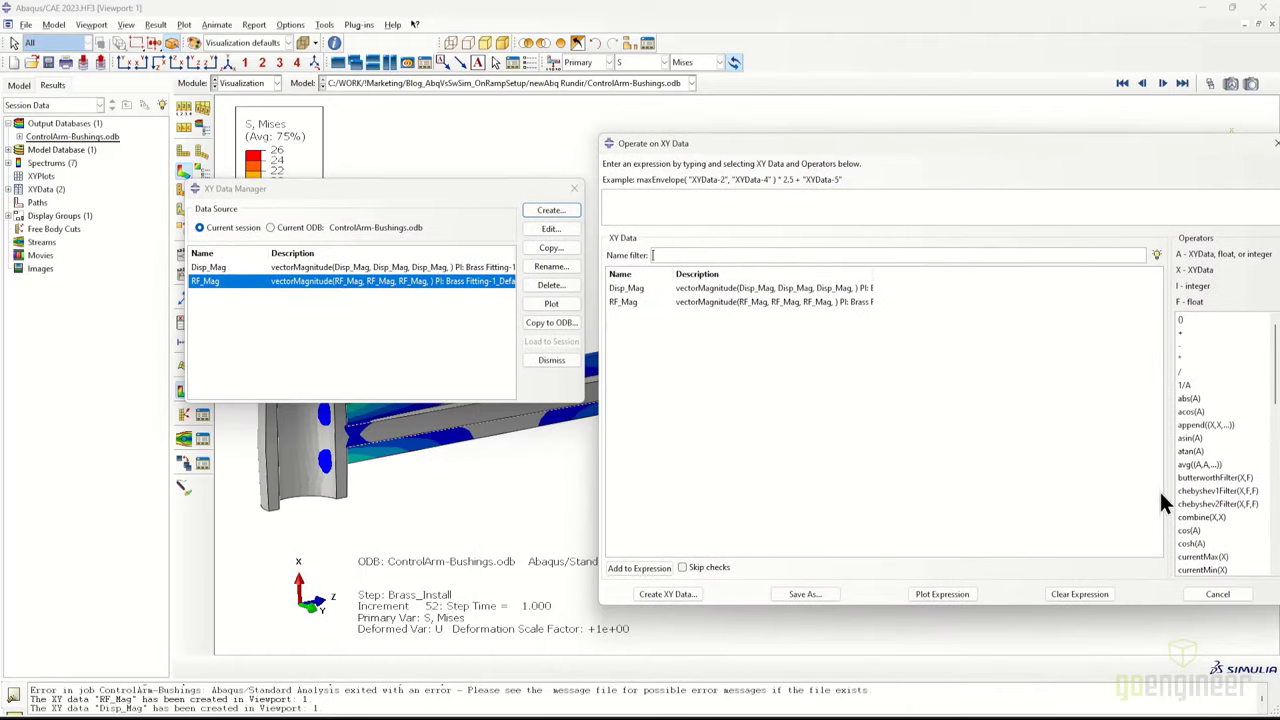
Build the expression combine("Disp_Mag","RF_Mag") and plot it as a force-displacement curve
scroll(1206, 350, down, 4)
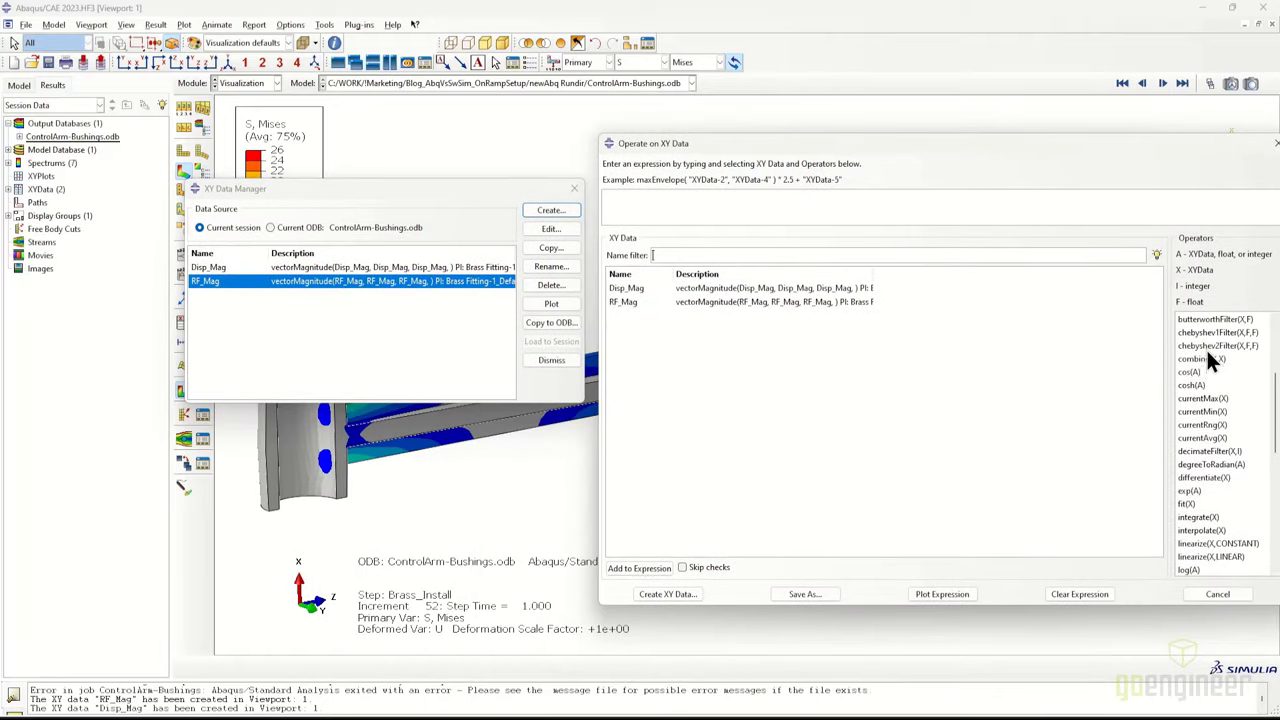
double_click(632, 289)
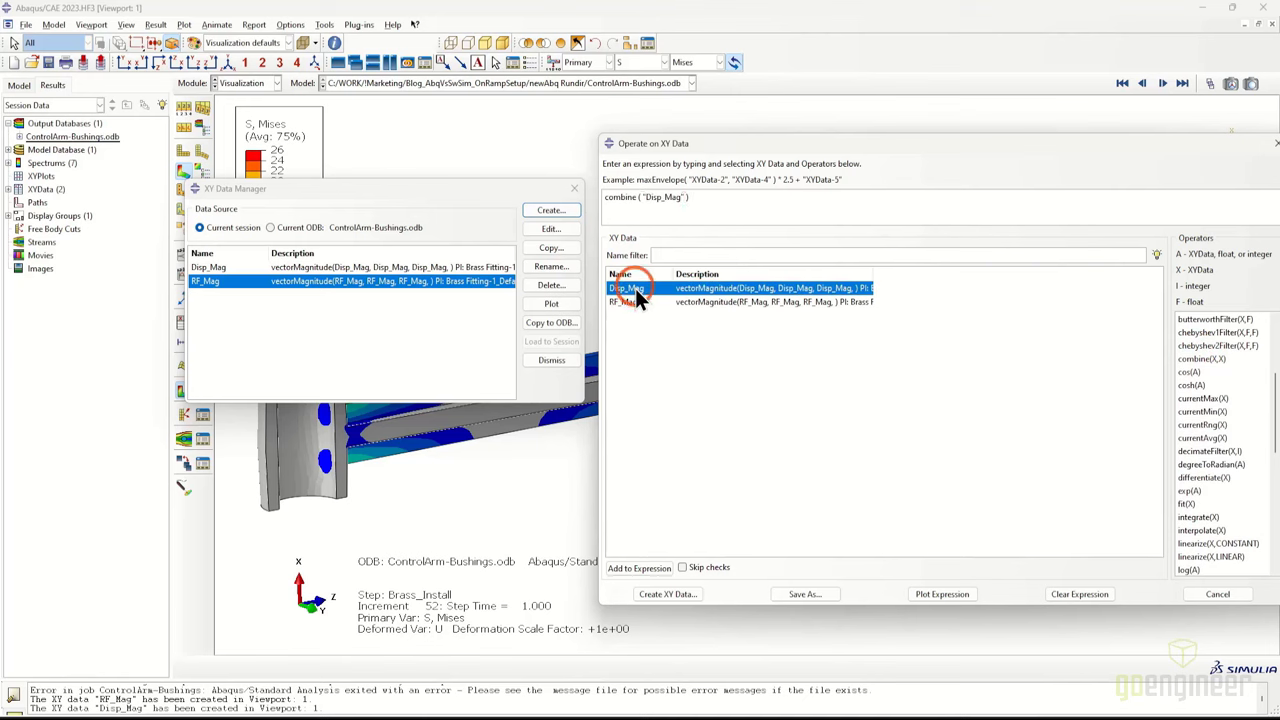
double_click(715, 301)
key(ctrl)
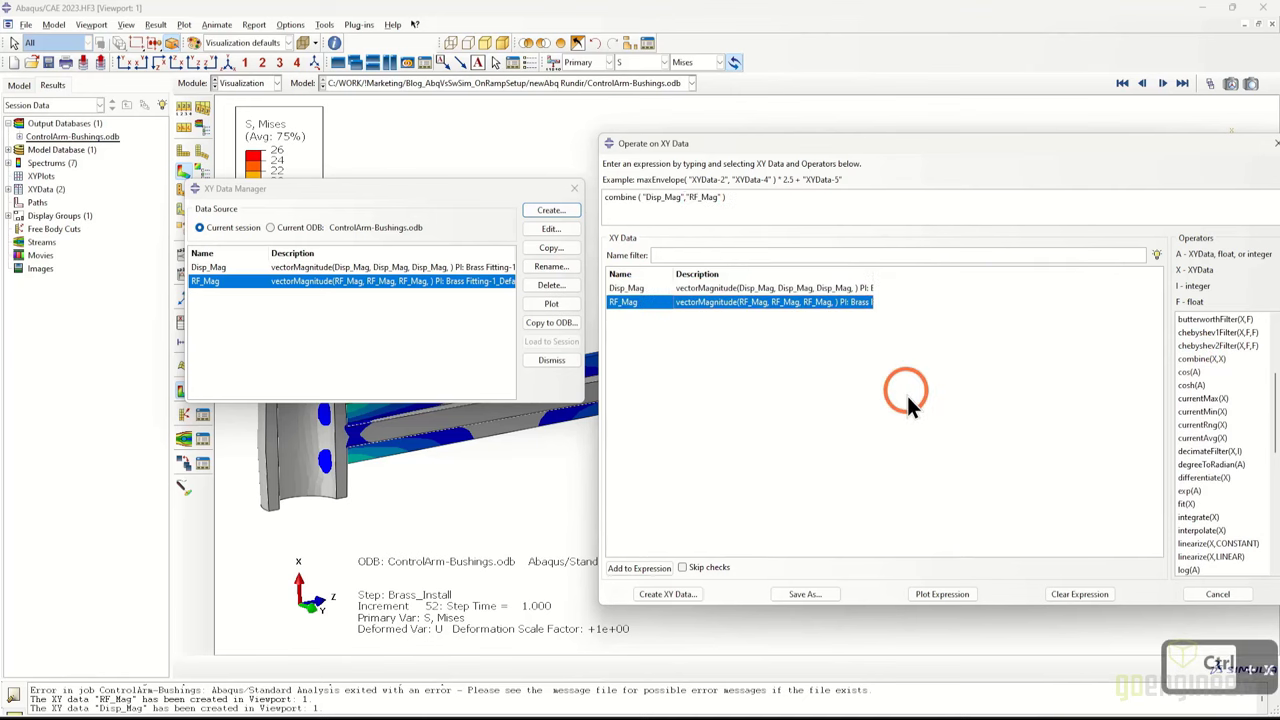
click(924, 594)
Save the combined expression as ForceDisp-Bushing and plot that saved curve
drag(464, 196, 415, 405)
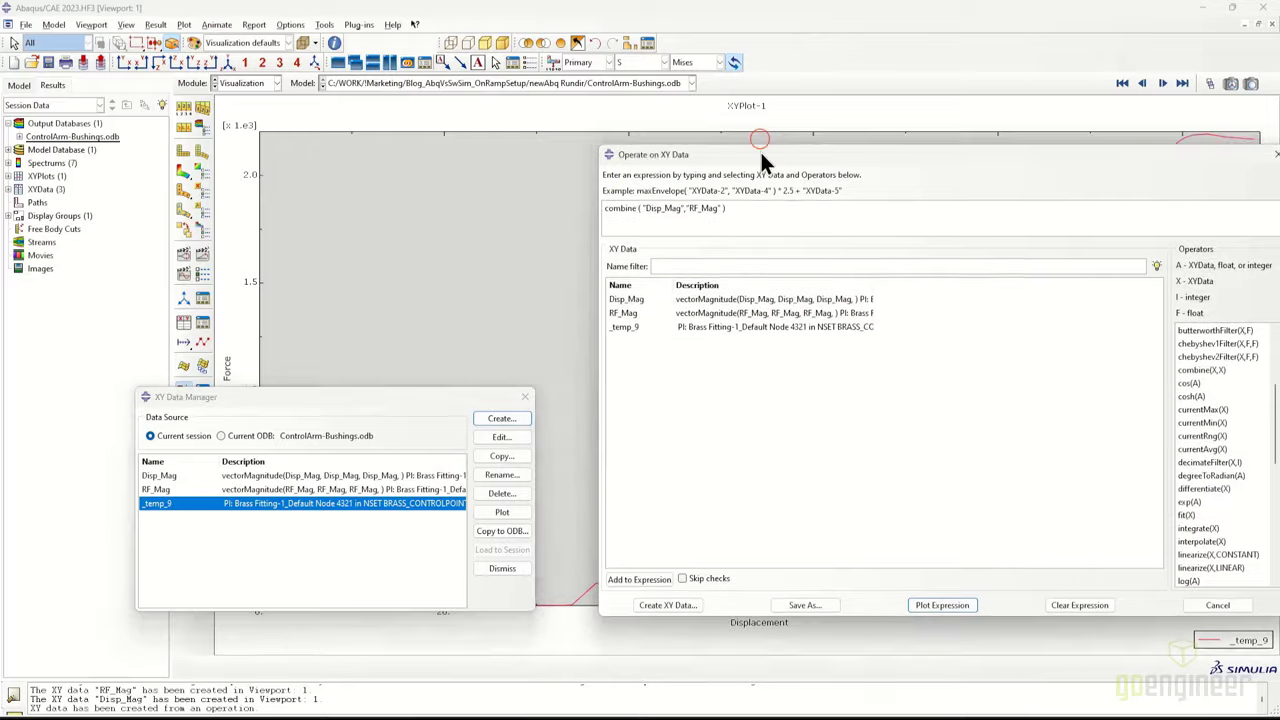
mouse_move(760, 150)
mouse_down()
mouse_move(787, 165)
mouse_move(773, 153)
mouse_up()
click(808, 600)
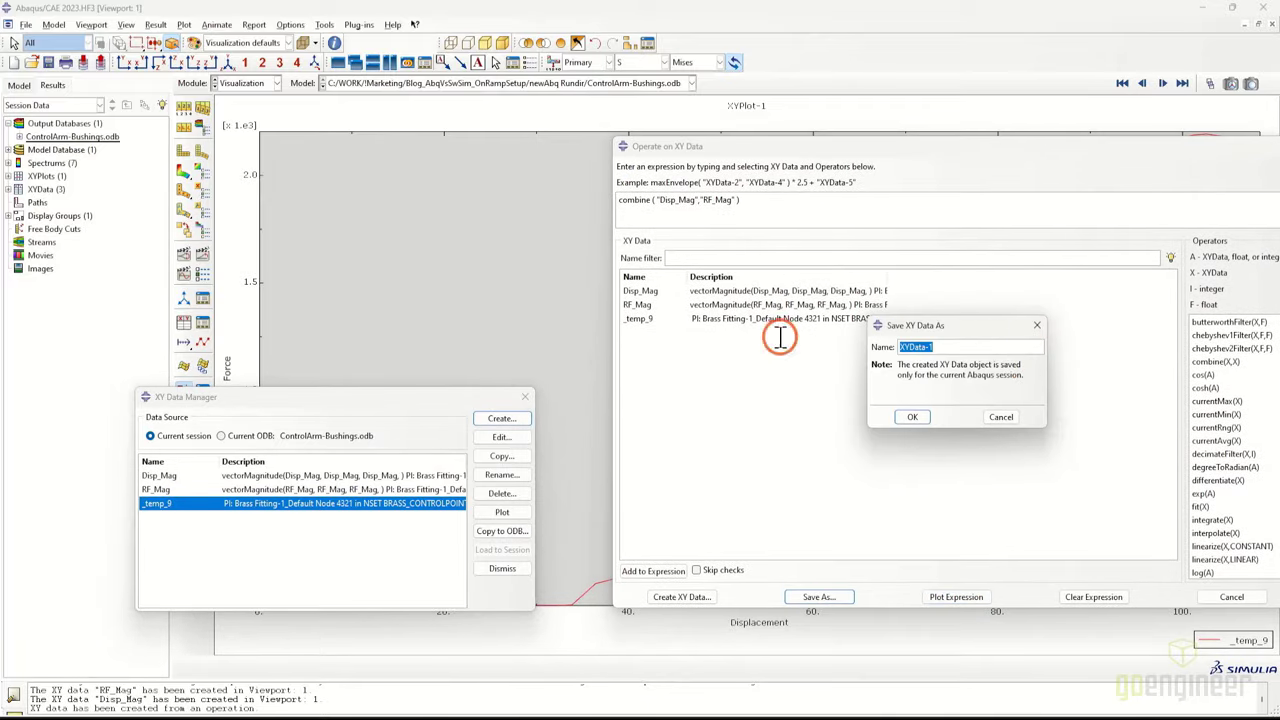
text(ForceDisp-Bushing)
key(Return)
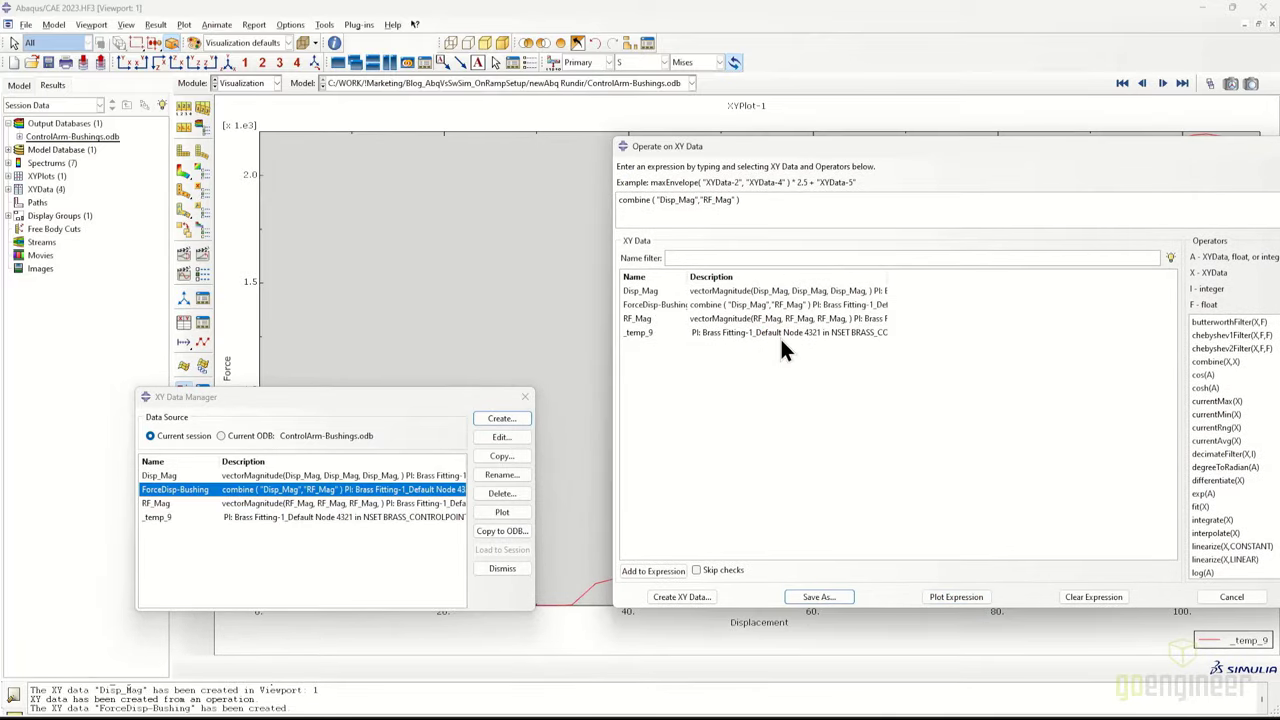
click(500, 510)
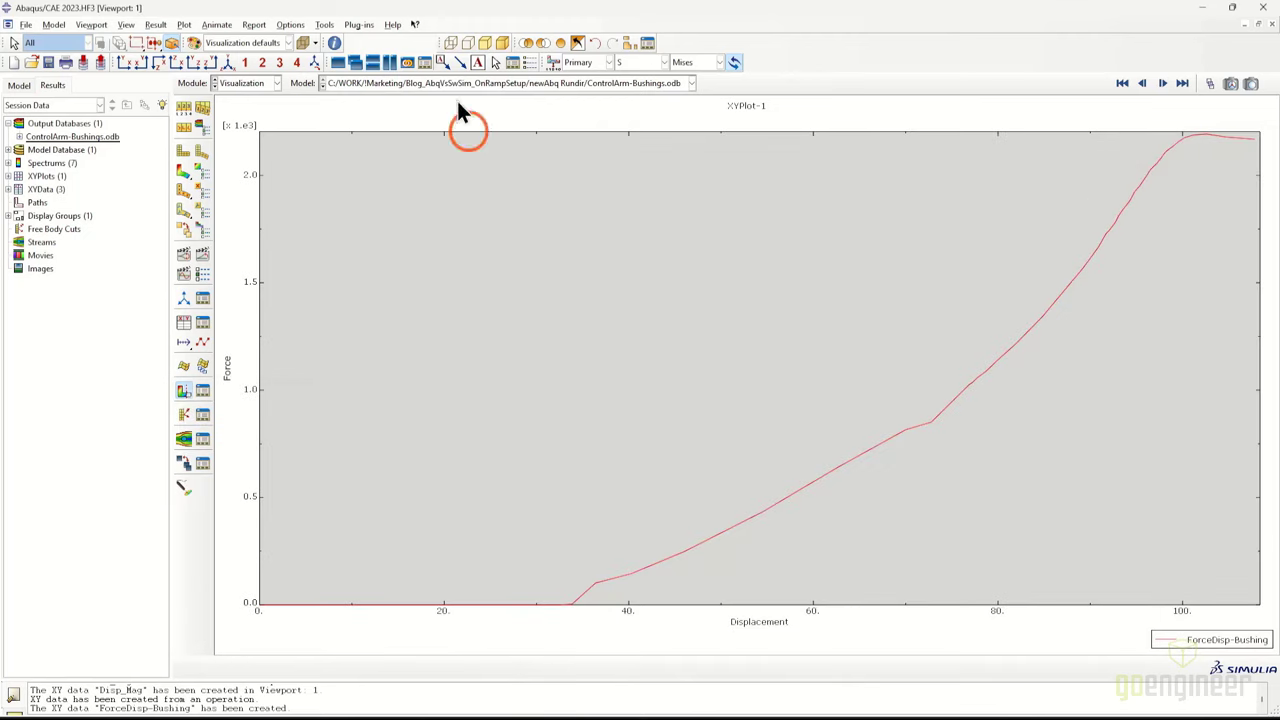
Probe the ForceDisp-Bushing curve at its peak force and at two lower points along the rise
click(183, 487)
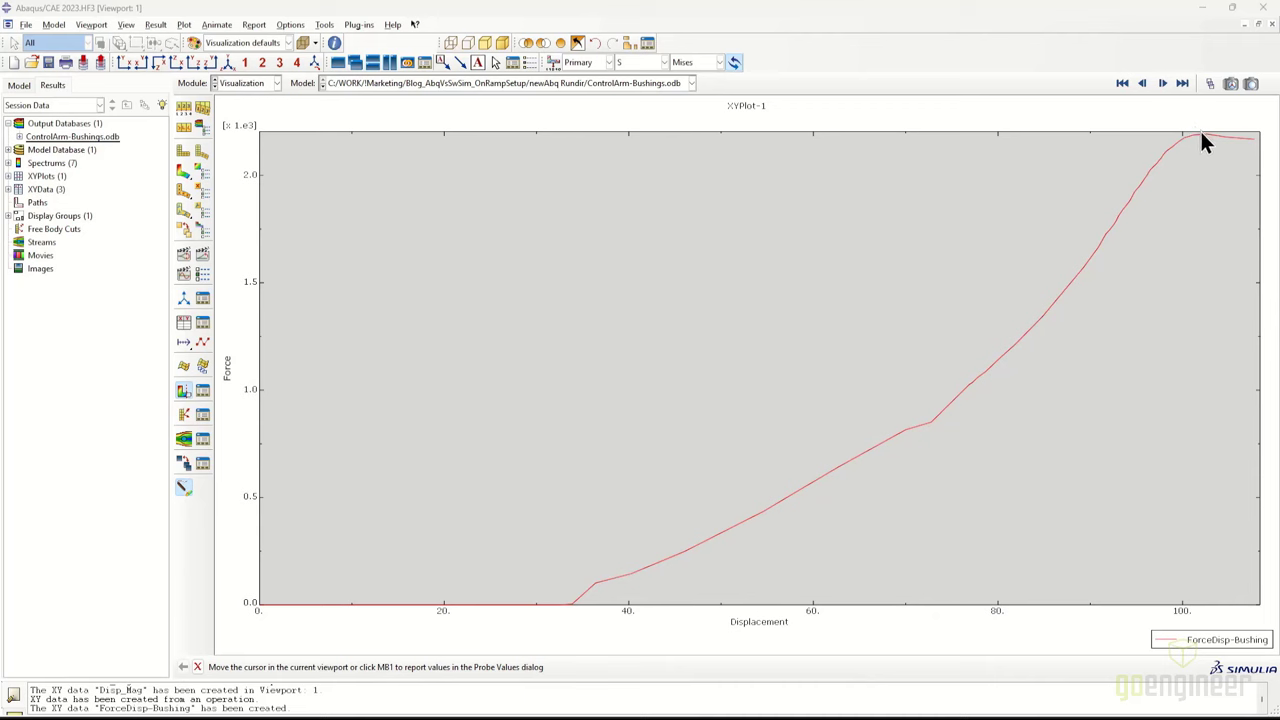
mouse_move(1199, 132)
click(1203, 137)
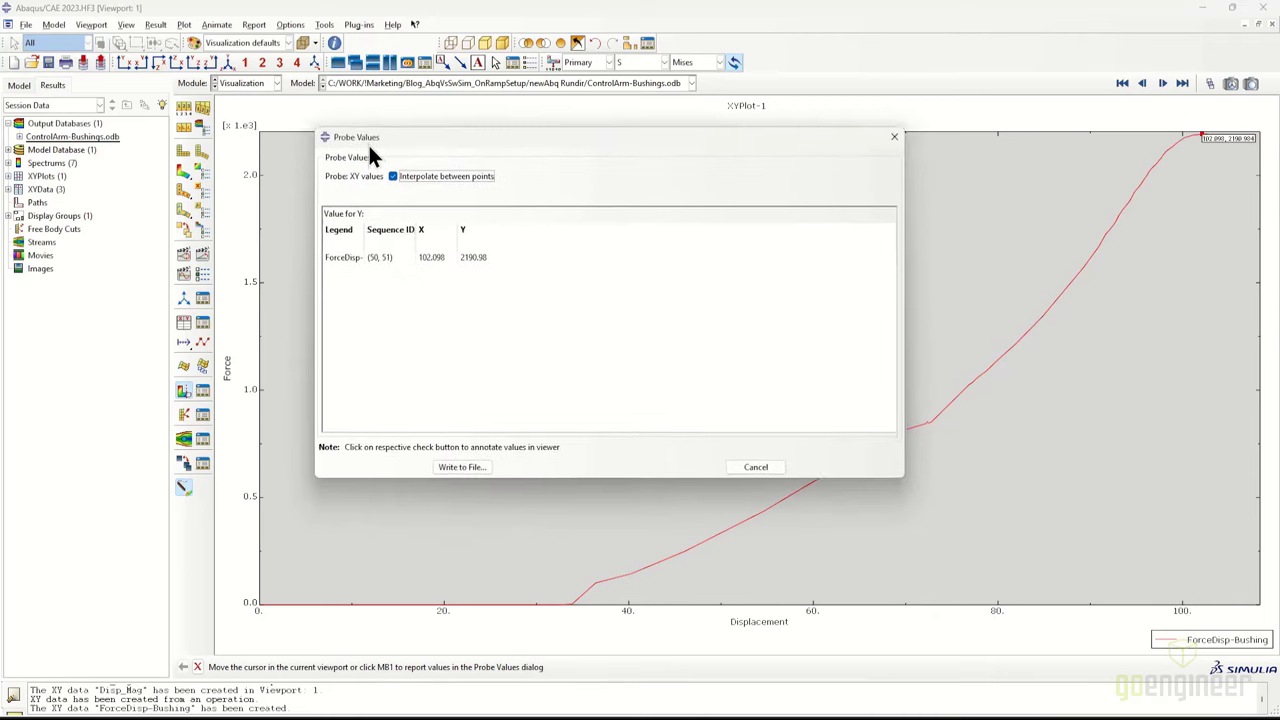
click(1118, 217)
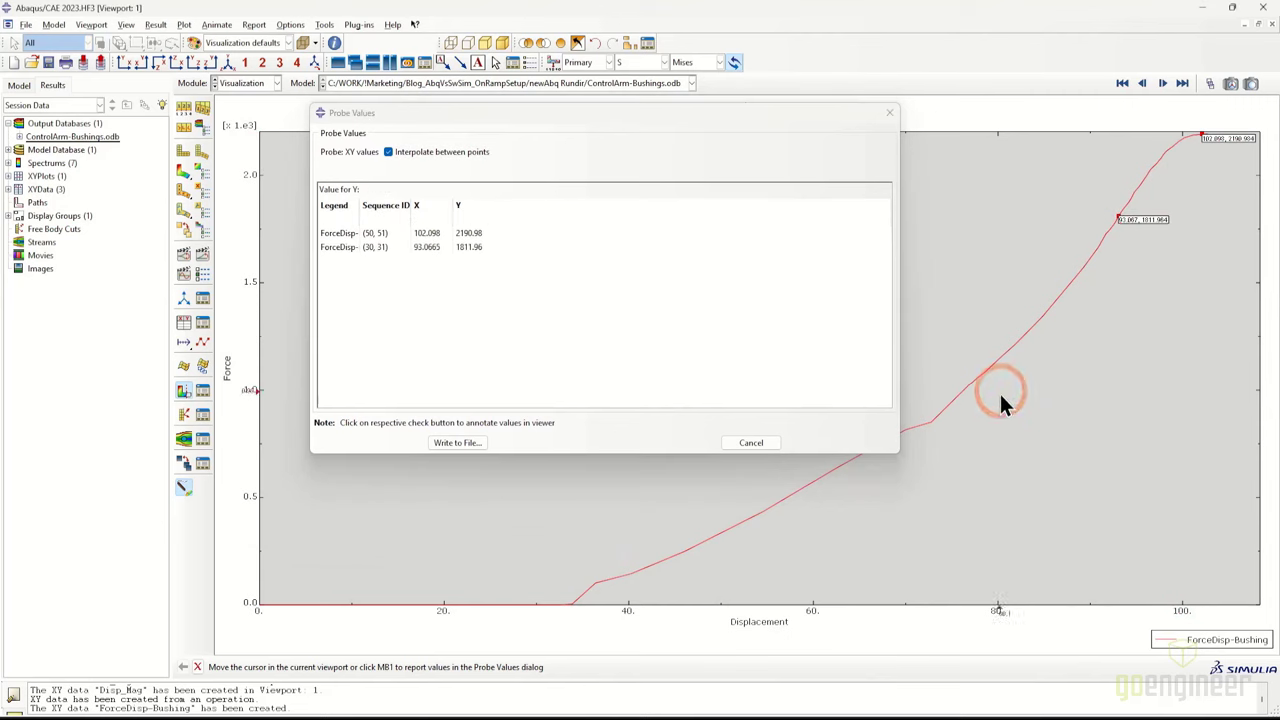
click(965, 391)
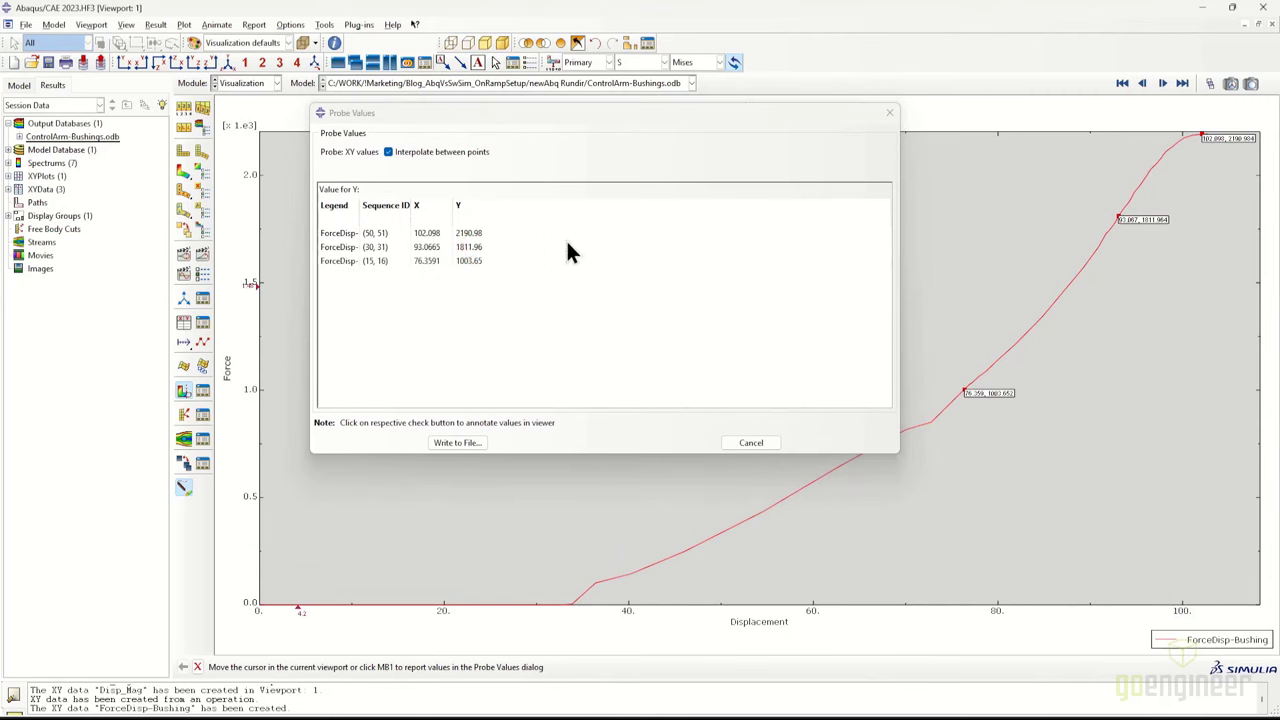
Switch to SOLIDWORKS and open the sketch of the Brass Fitting's Boss-Extrude1 for editing
click(731, 686)
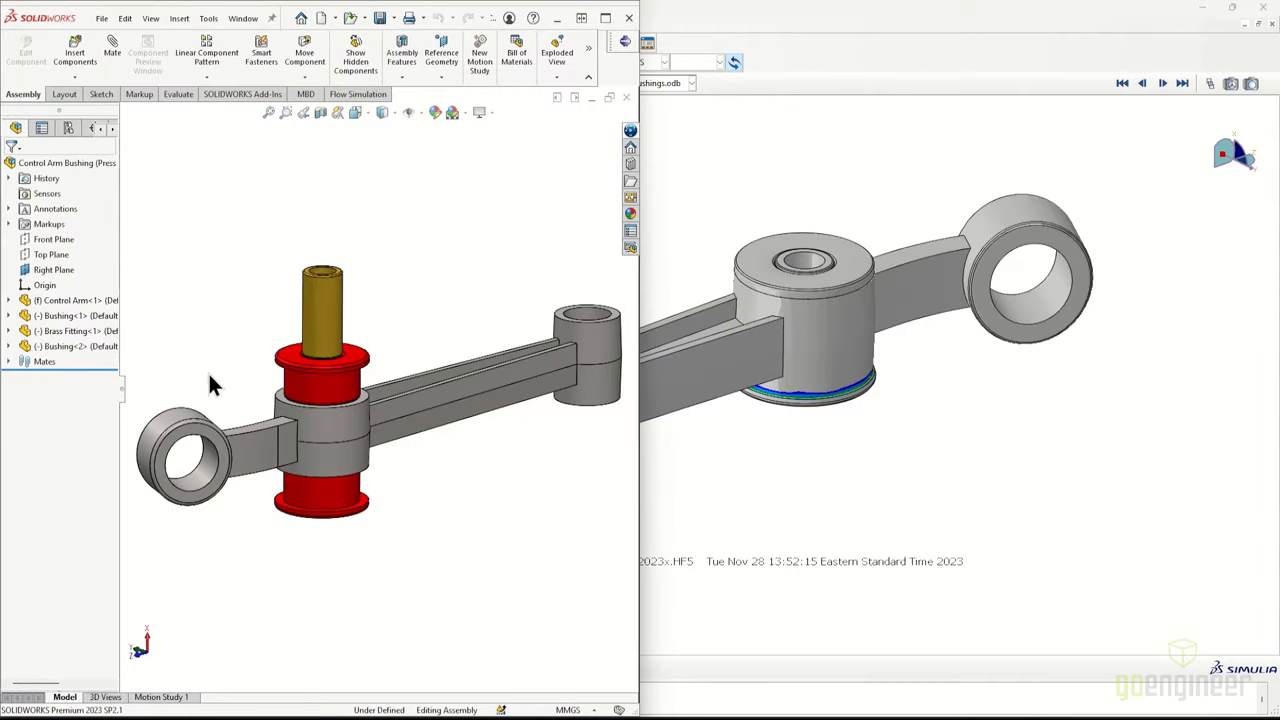
right_click(325, 298)
click(8, 331)
click(24, 499)
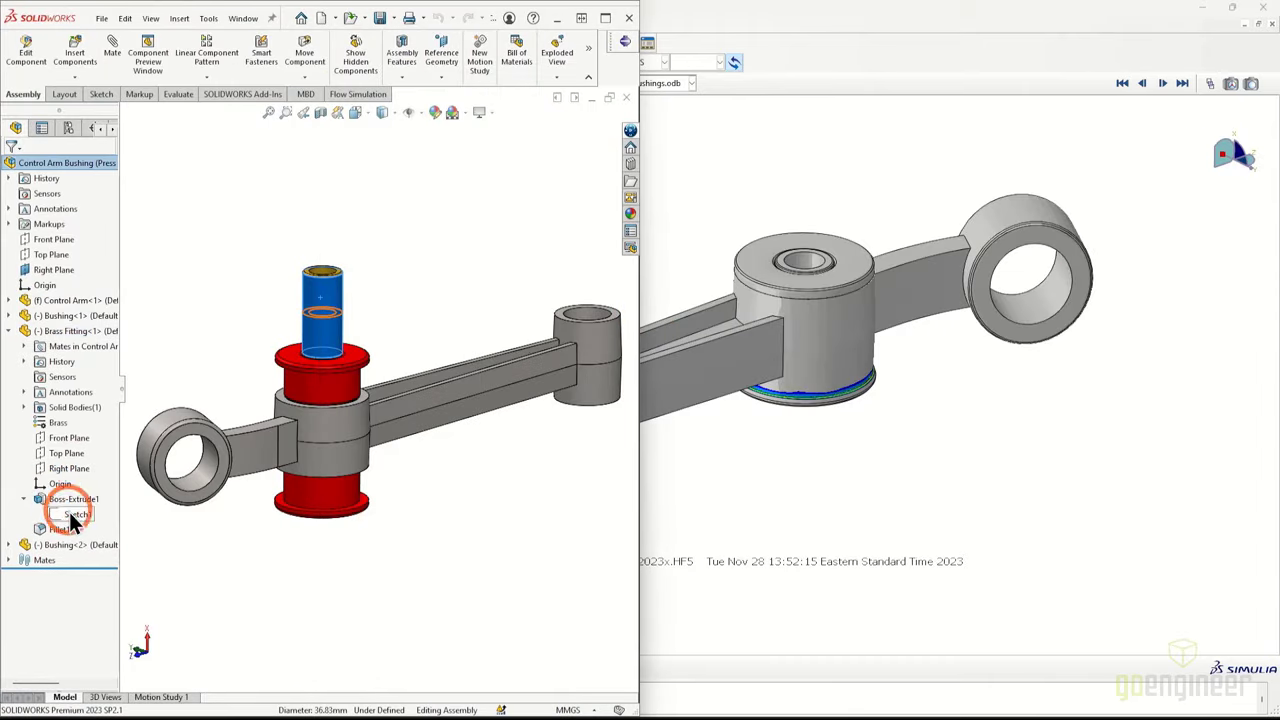
right_click(70, 515)
click(91, 469)
Reposition the sketch's diameter dimensions, set the fitting's outer diameter to 1.425 in and return to editing the assembly
scroll(488, 392, down, 5)
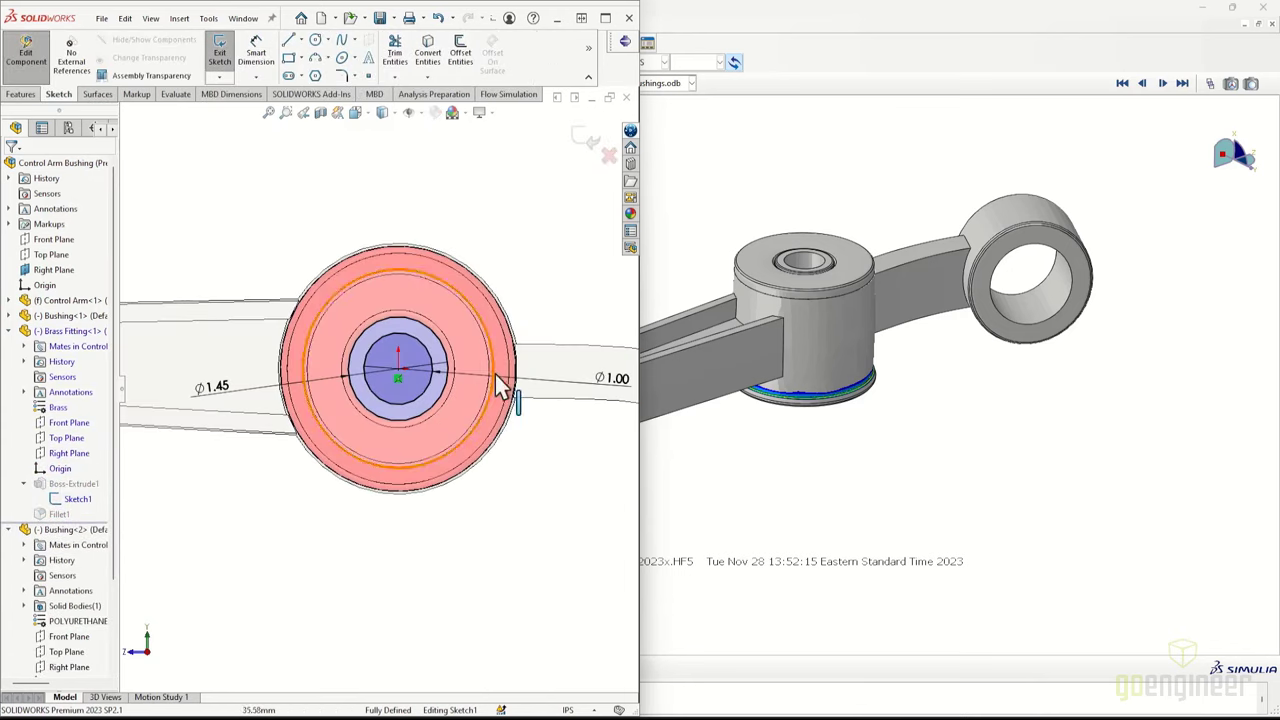
drag(611, 379, 551, 248)
drag(214, 387, 592, 297)
double_click(592, 297)
click(540, 309)
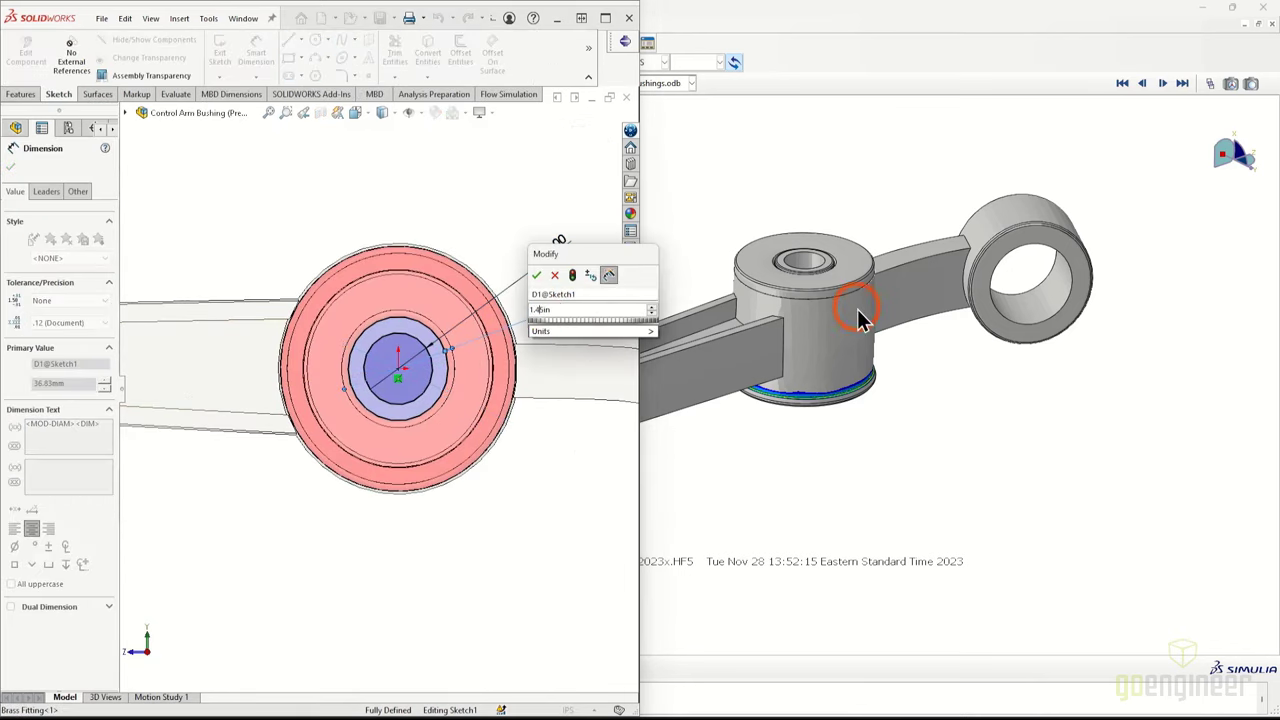
text(1.425)
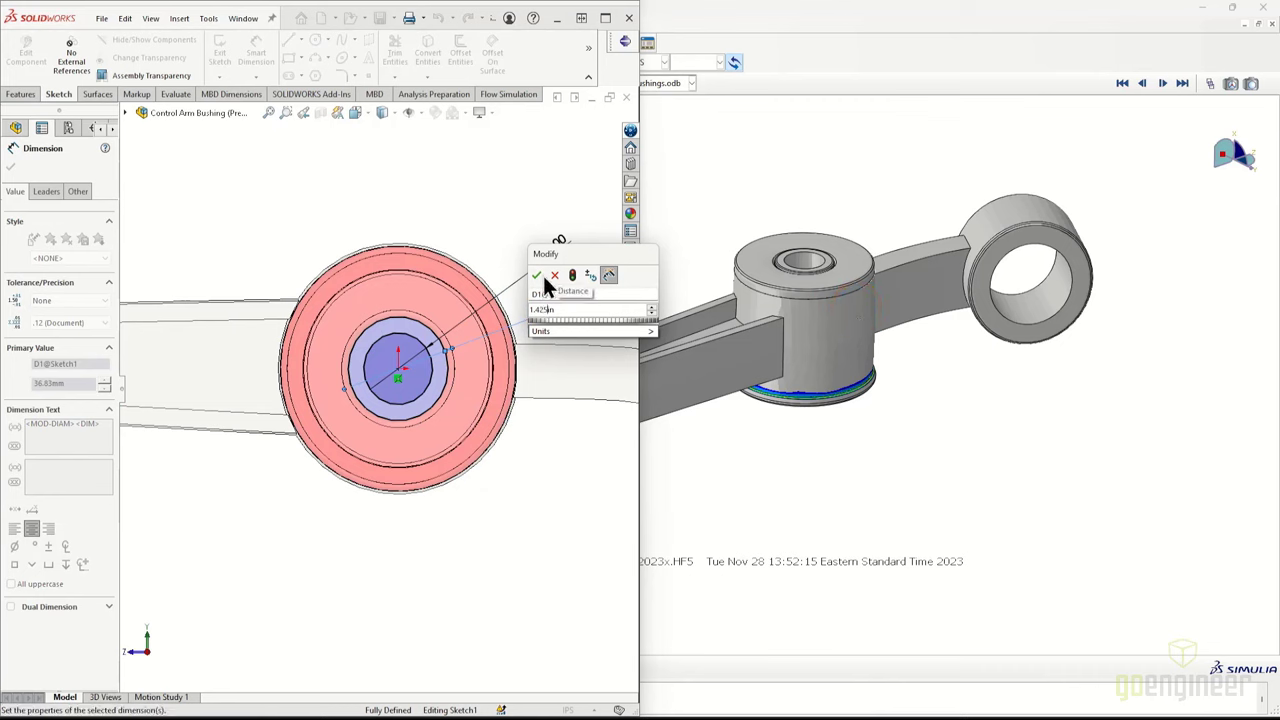
click(536, 274)
click(27, 57)
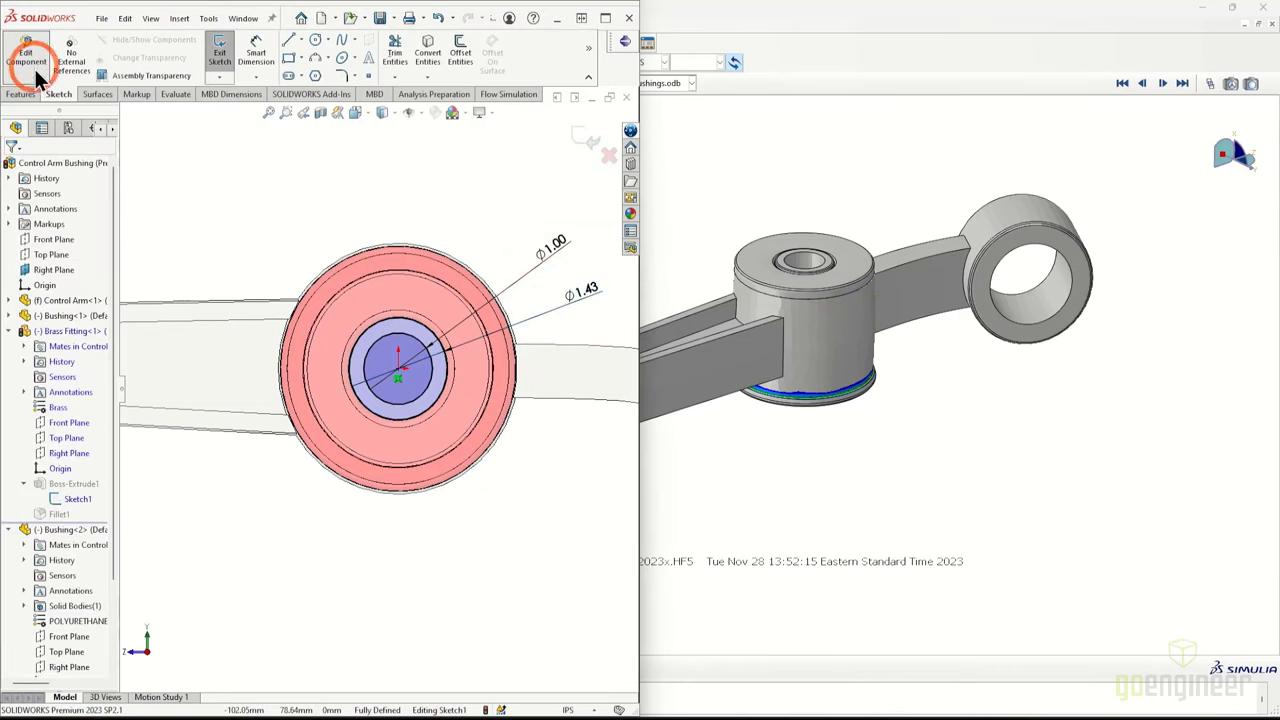
right_click(426, 369)
click(408, 512)
middle_drag(408, 514, 400, 466)
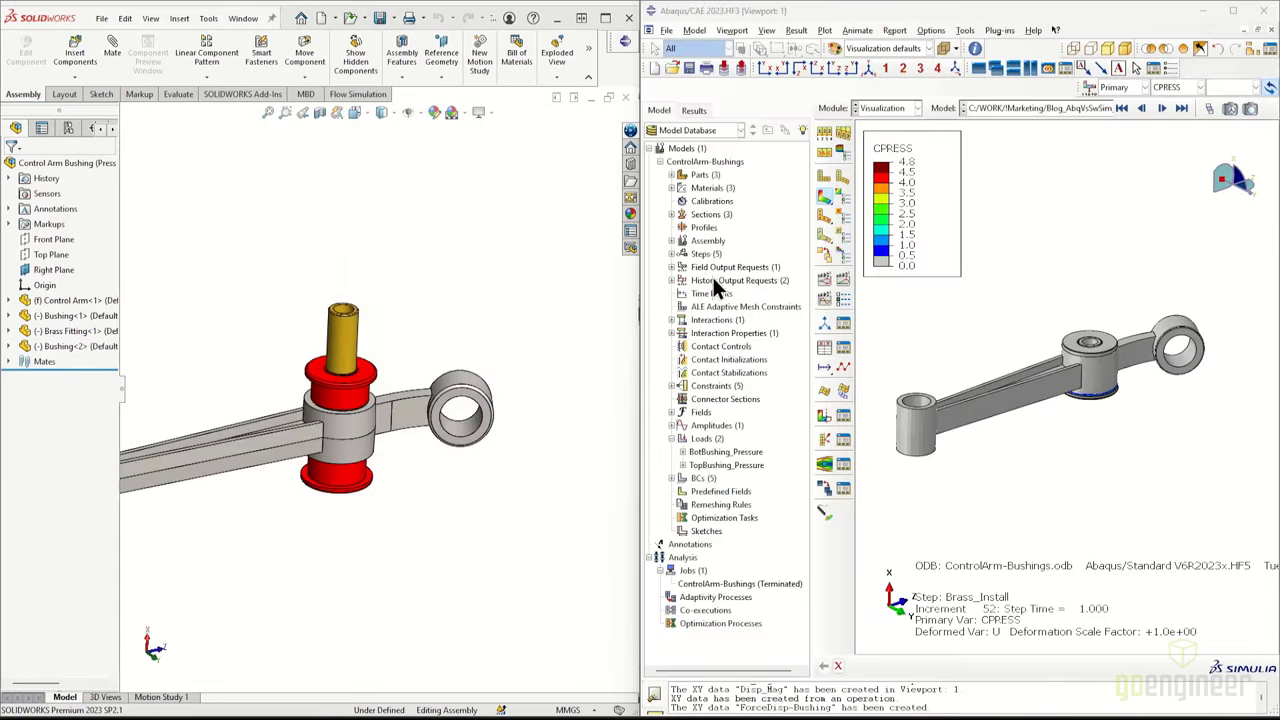
Show the ControlArm-Bushings assembly in Abaqus/CAE and enlarge the message area
double_click(705, 241)
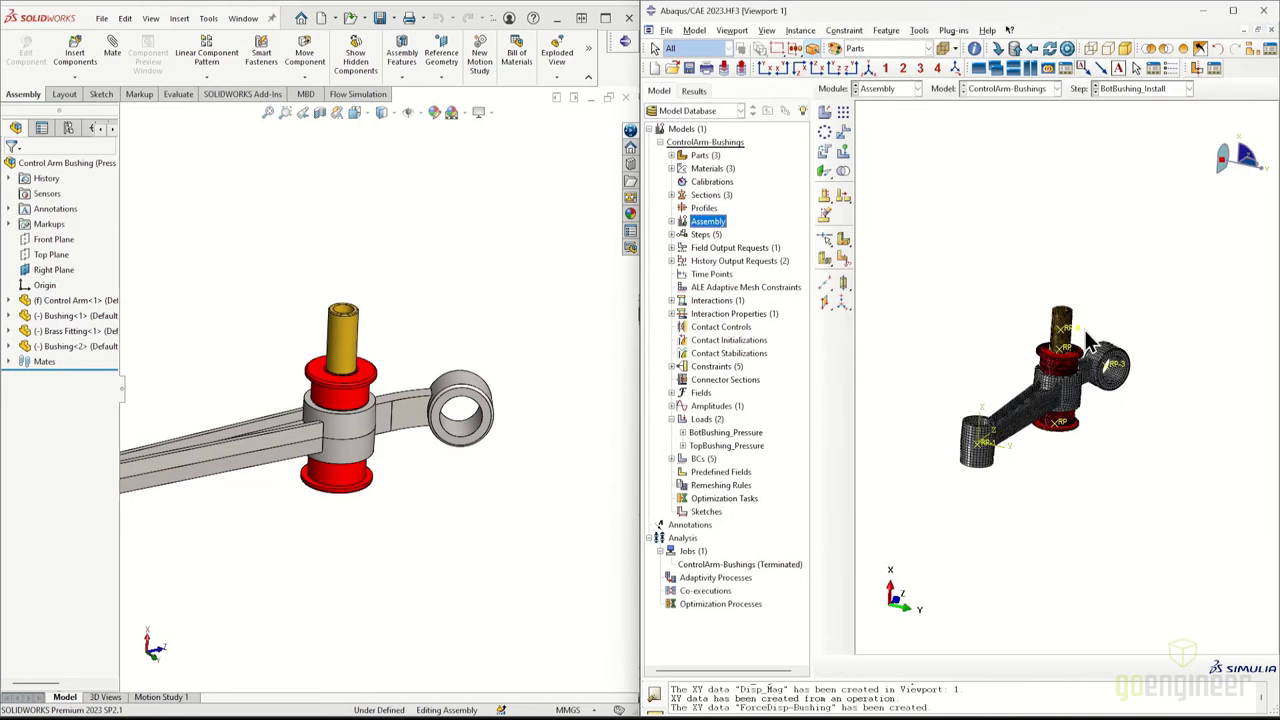
scroll(1090, 340, up, 3)
ctrl+alt+drag(1112, 405, 1060, 408)
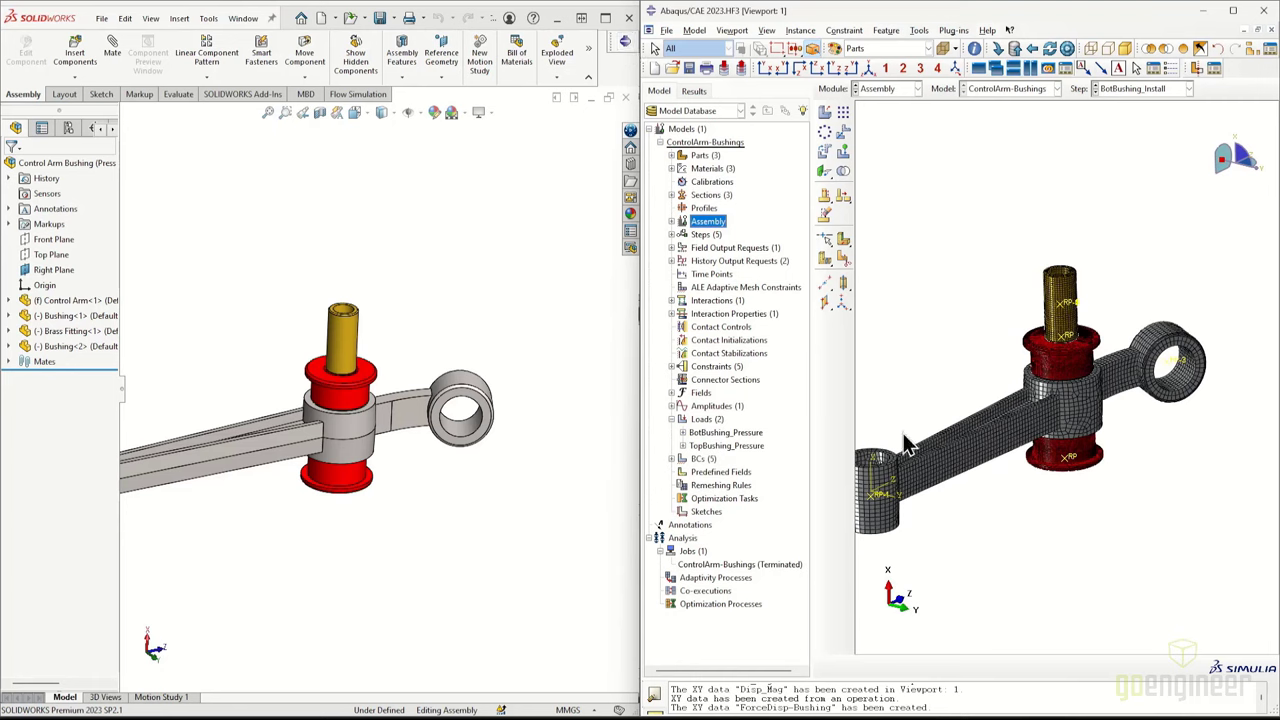
drag(999, 684, 1001, 621)
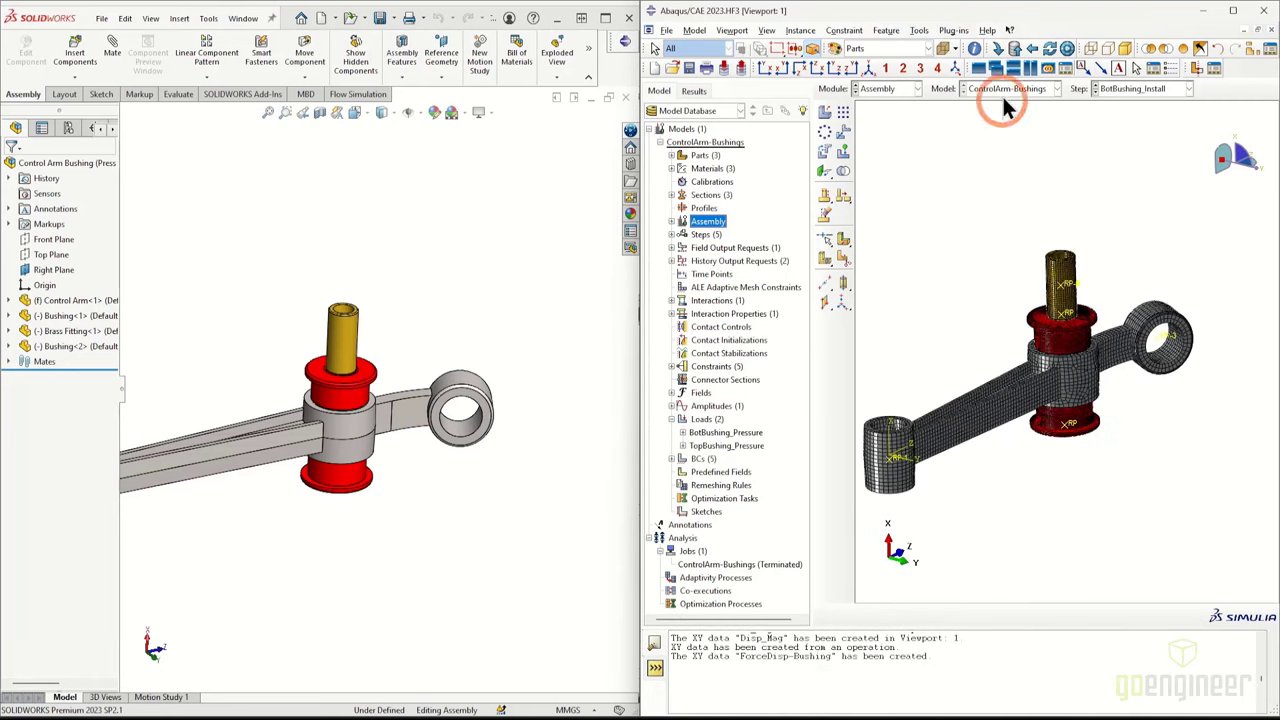
Open the SolidWorks CAD interface connection in Abaqus/CAE and transfer the updated SOLIDWORKS assembly to the model
click(922, 31)
mouse_move(950, 170)
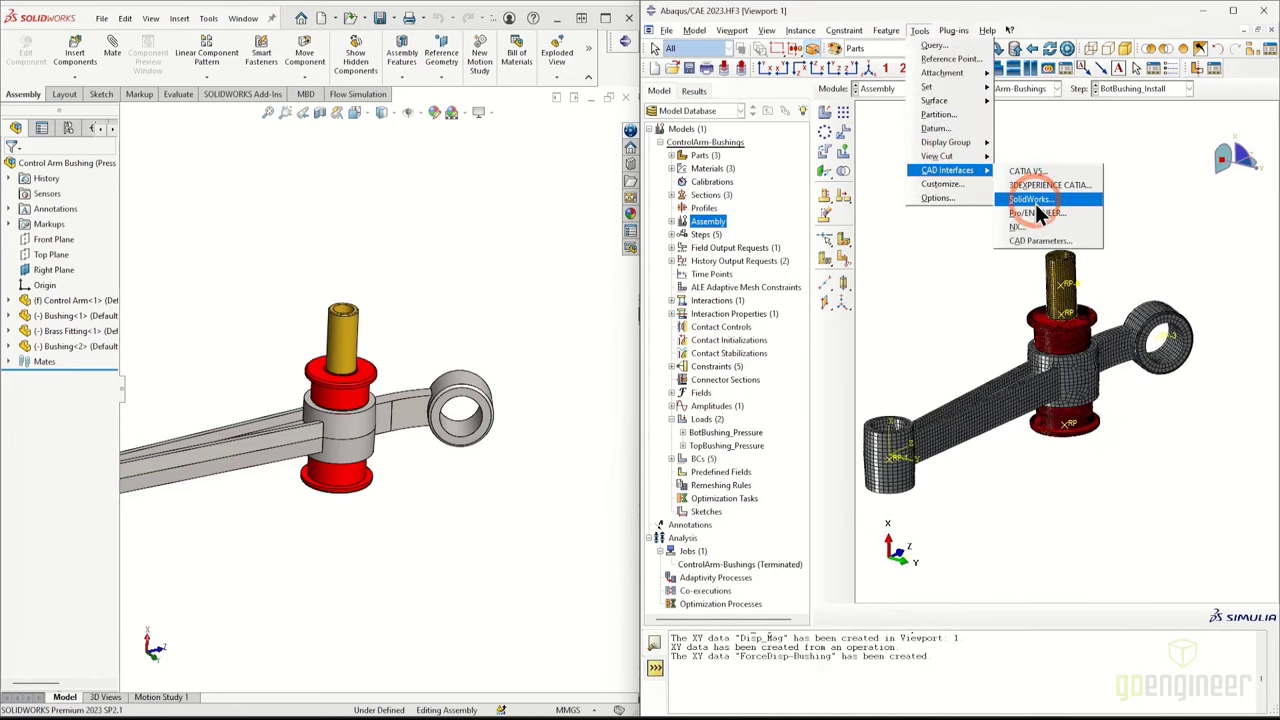
click(1034, 202)
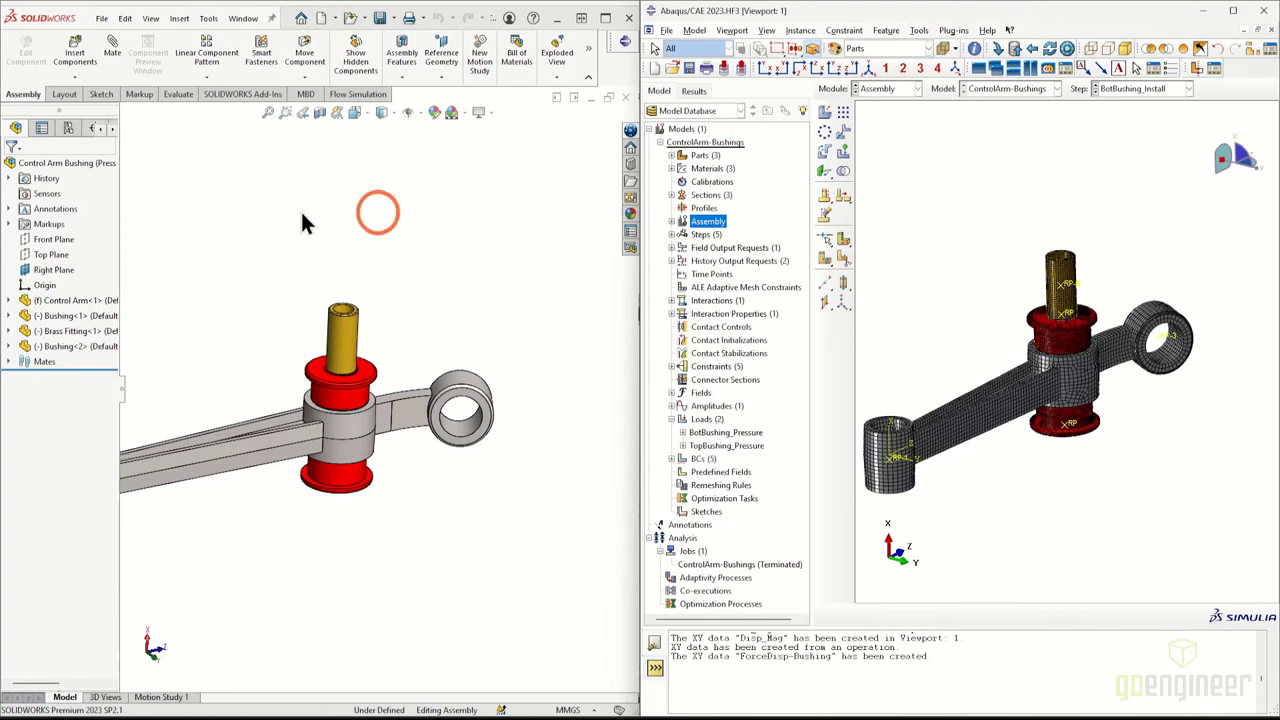
click(257, 22)
click(623, 44)
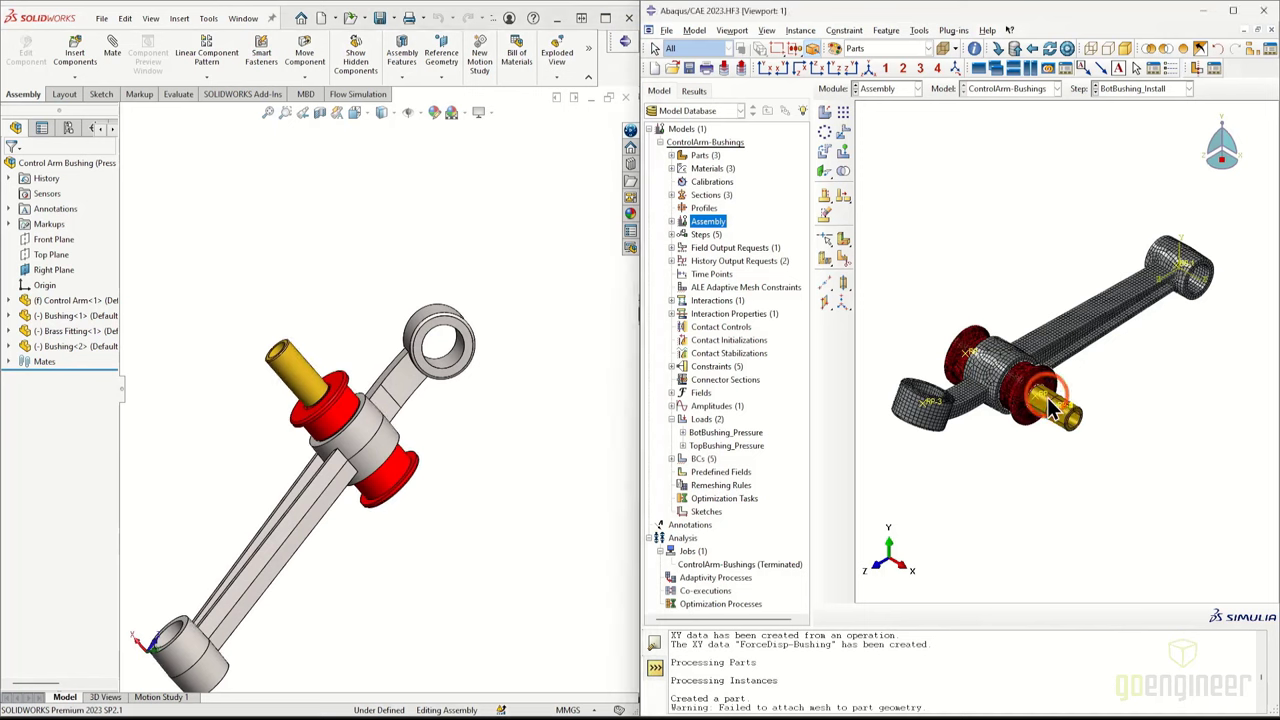
ctrl+alt+drag(1071, 406, 1087, 414)
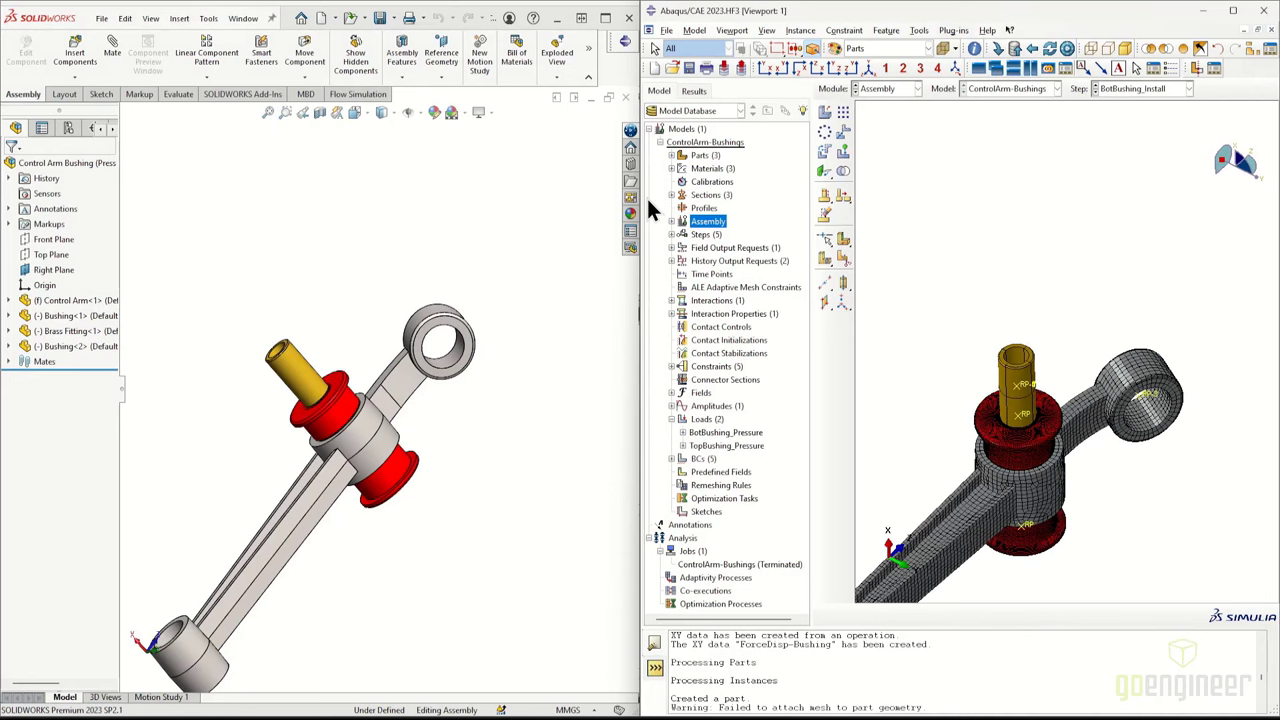
Open the mesh of the Brass Fitting_Default part, then seed and mesh the part
click(671, 155)
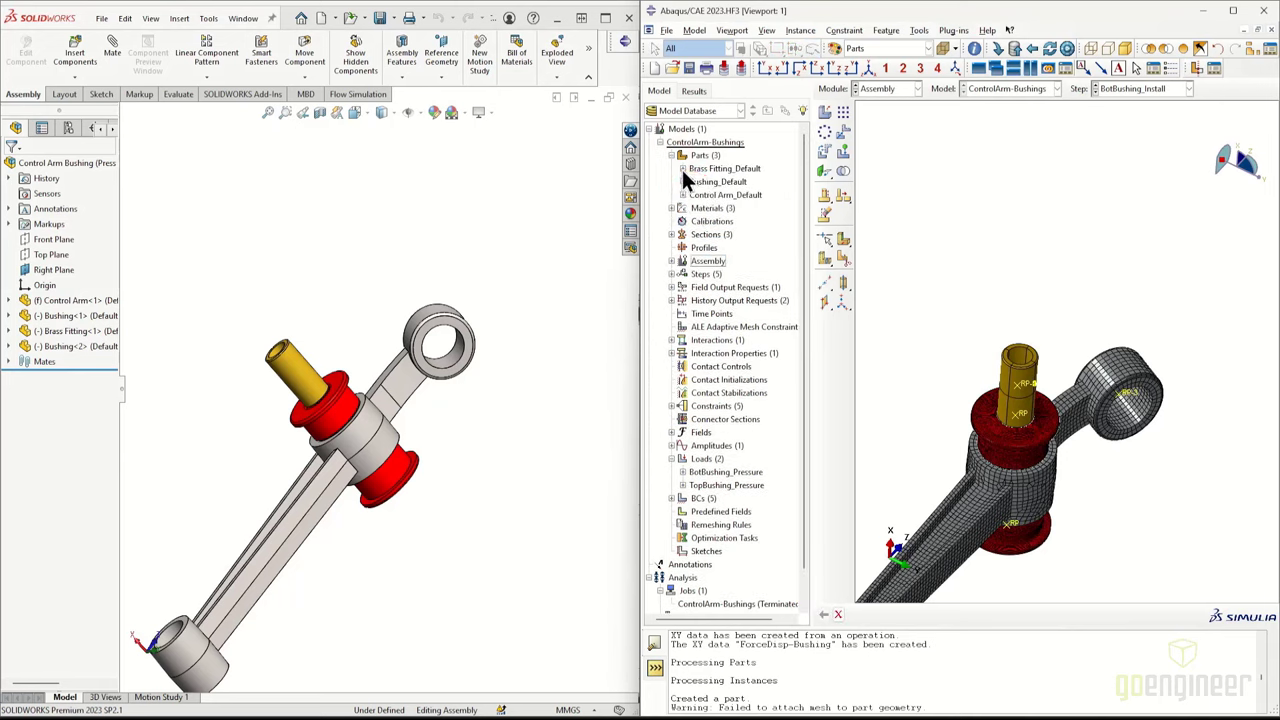
click(683, 169)
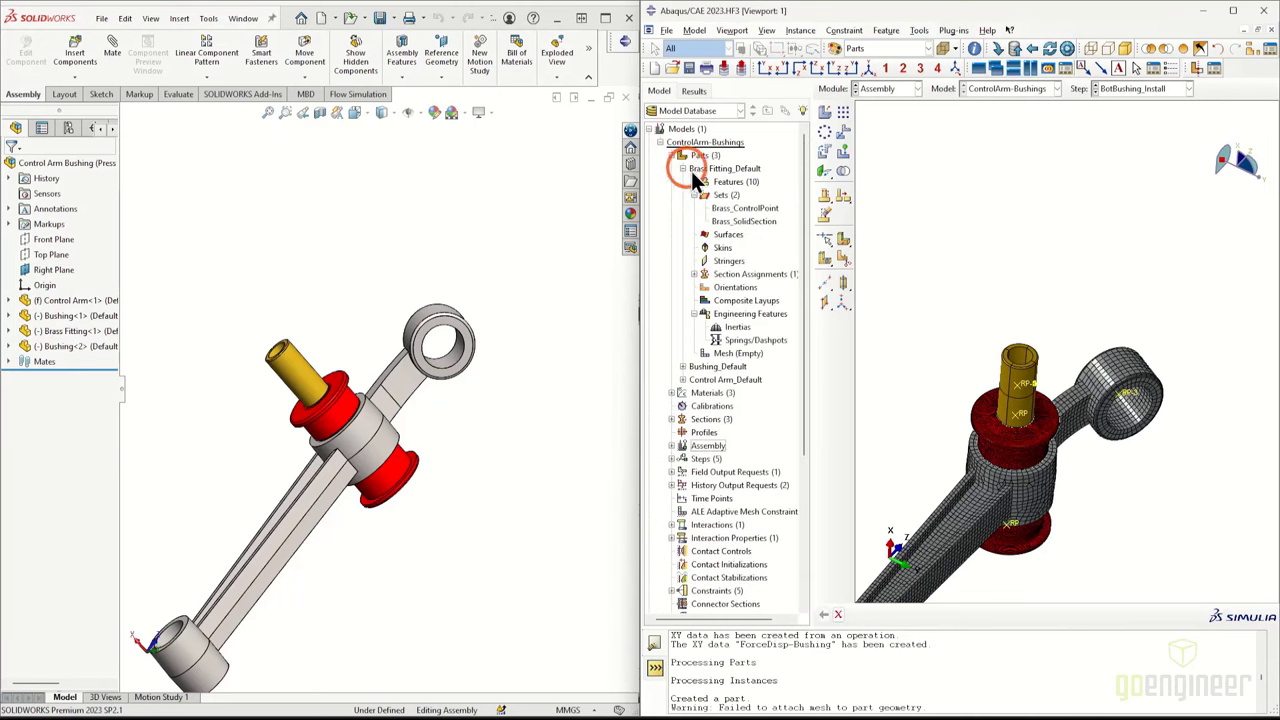
right_click(760, 355)
click(762, 358)
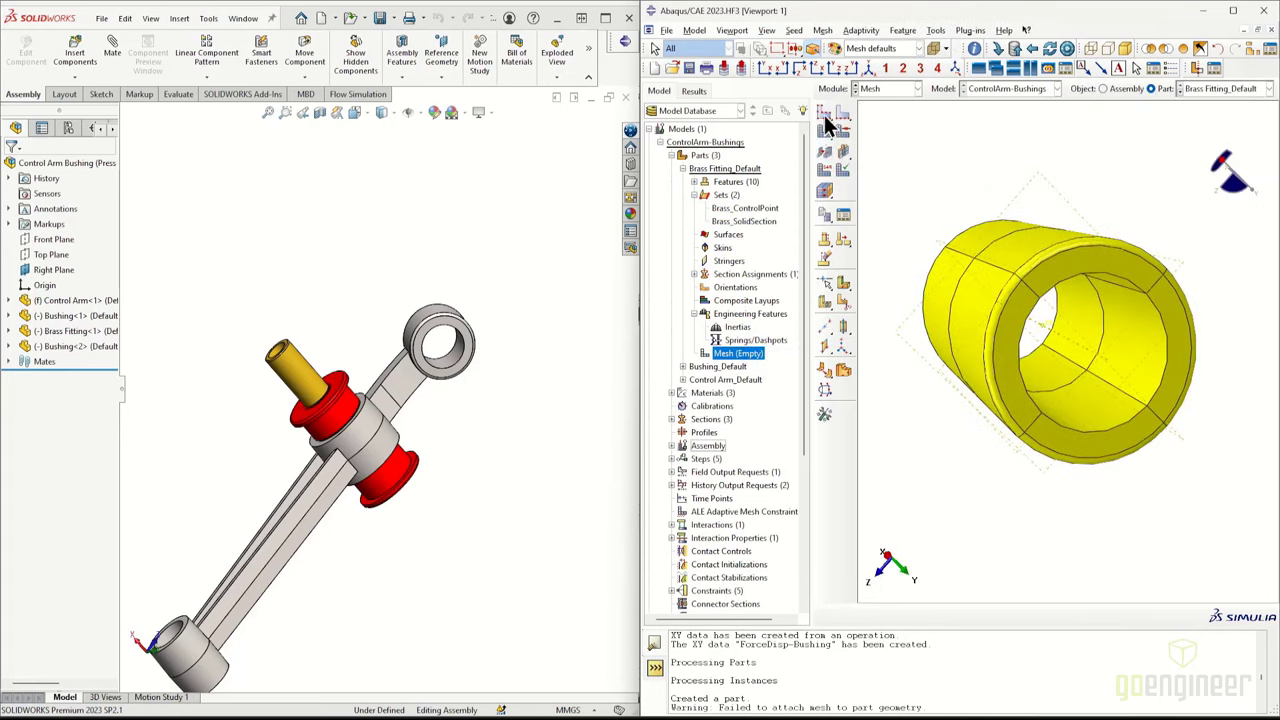
click(825, 114)
click(388, 281)
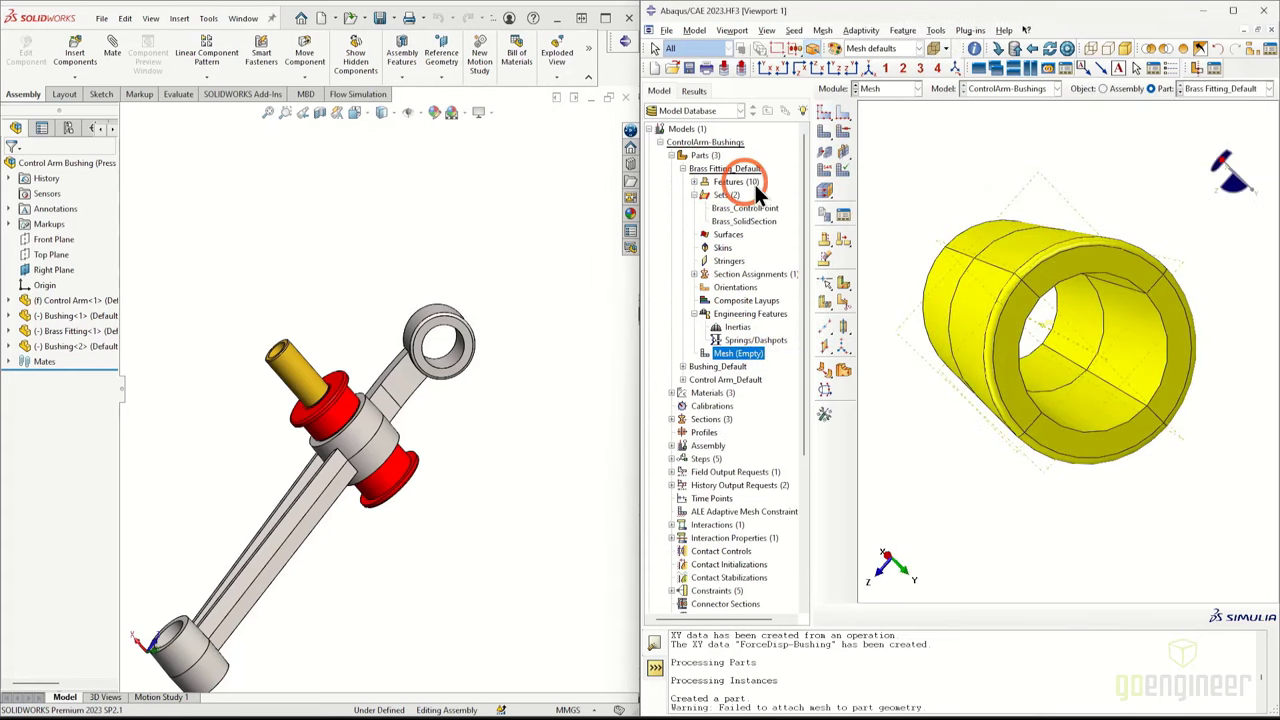
click(838, 132)
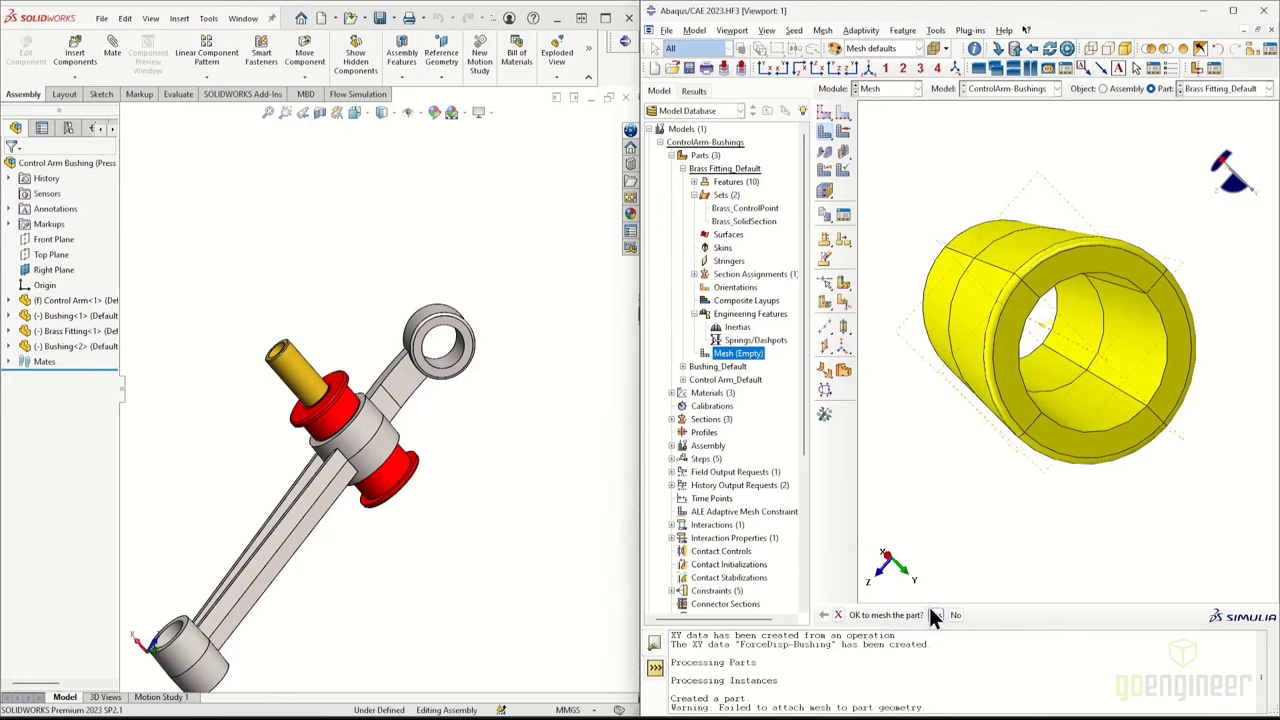
click(934, 609)
mouse_move(988, 378)
ctrl+alt+mouse_down()
mouse_move(1032, 366)
mouse_move(1005, 360)
ctrl+alt+mouse_up()
Write the input file for the ControlArm-Bushings job, overwriting the existing job files
click(670, 155)
right_click(690, 564)
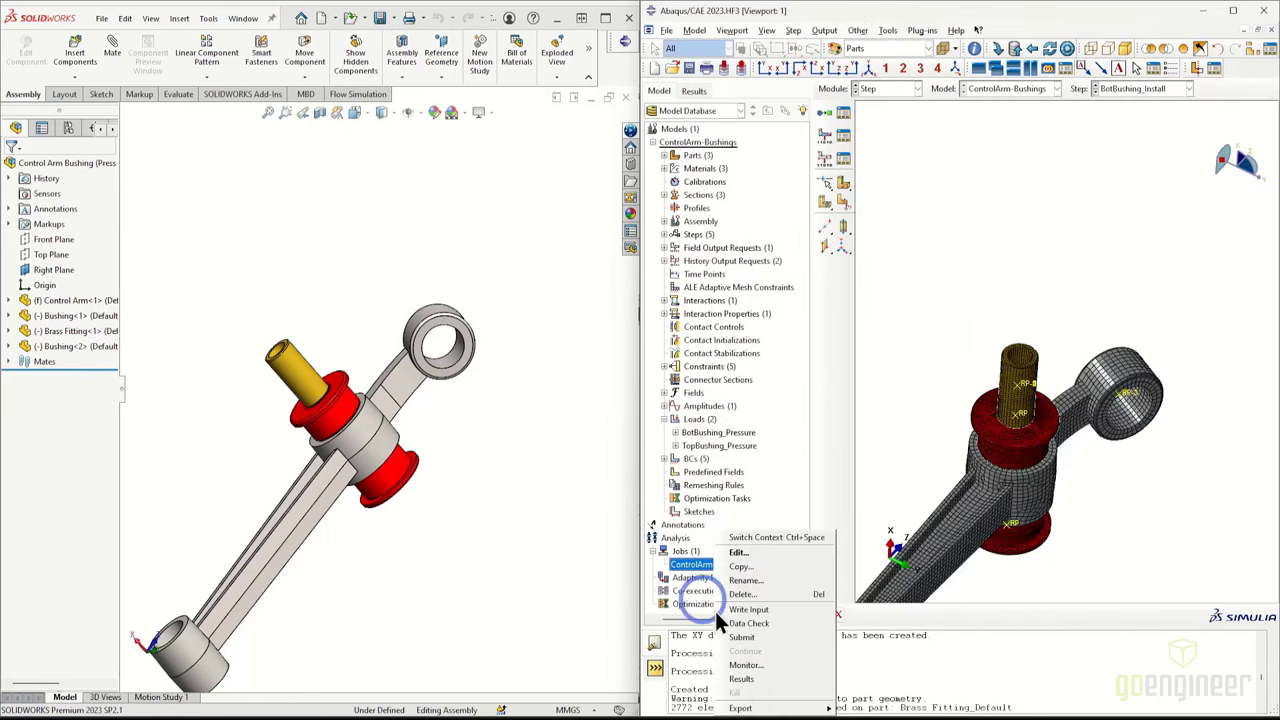
click(761, 613)
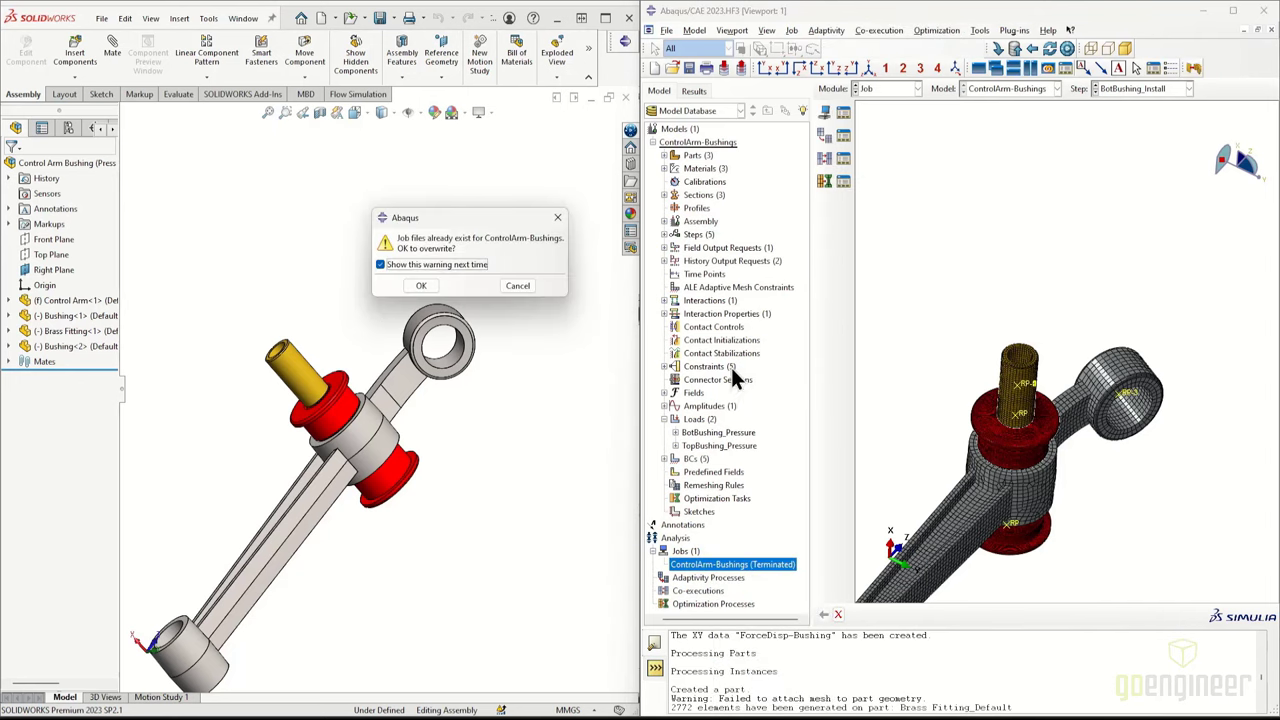
click(421, 286)
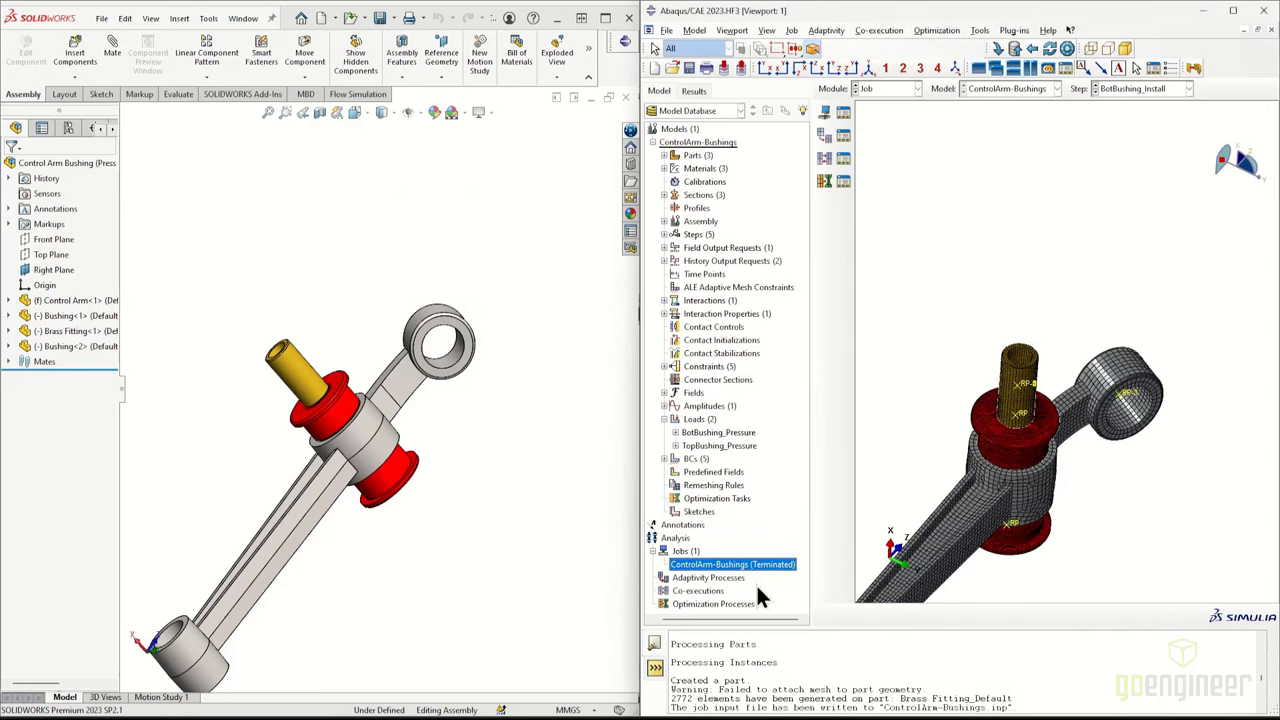
Switch to the newAbq Rundir folder in File Explorer and refresh its file list
click(180, 716)
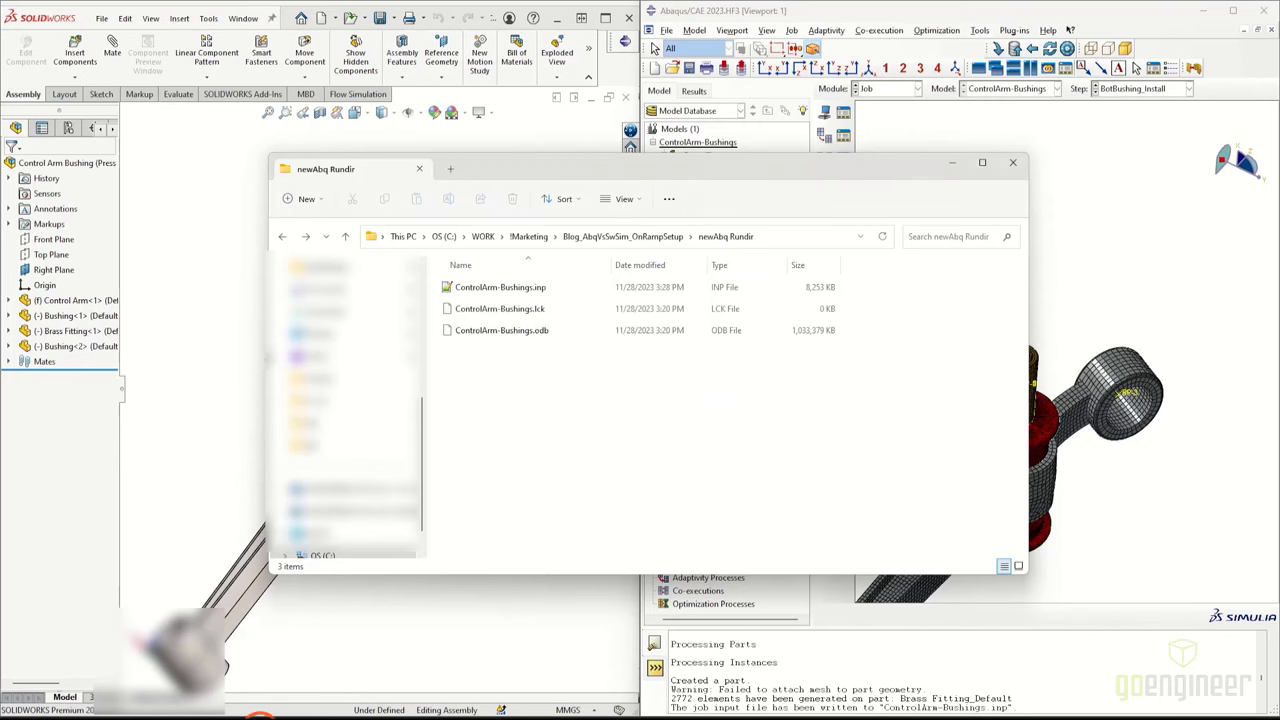
right_click(692, 372)
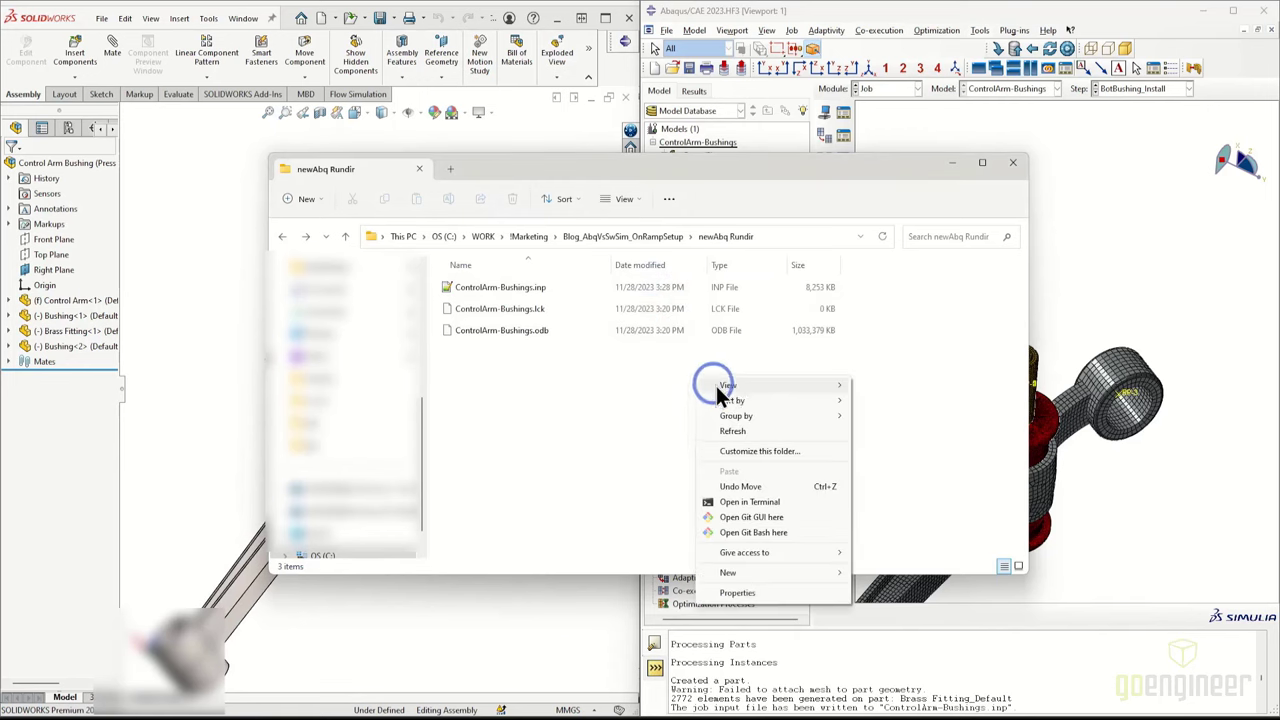
click(747, 432)
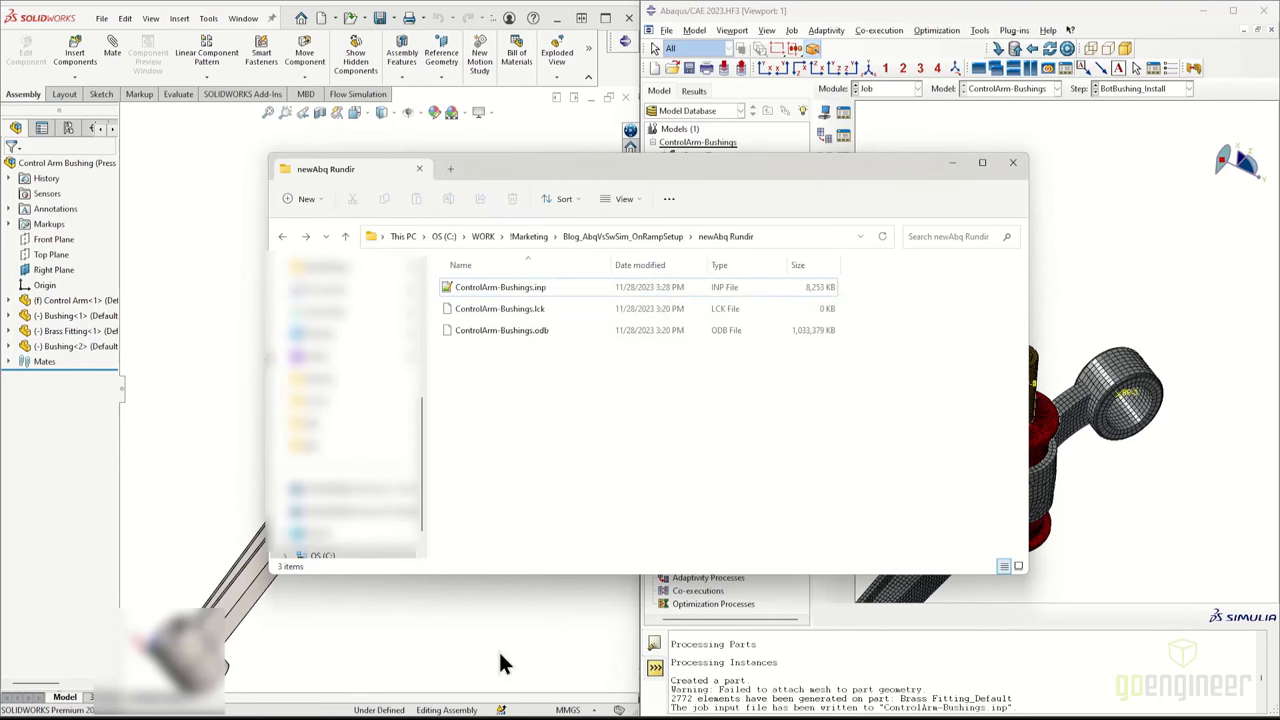
In 3DEXPERIENCE Simulation Manager, delete all BushingInsertion content files and upload the new ControlArm-Bushings.inp from the newAbq Rundir folder
click(230, 716)
click(300, 665)
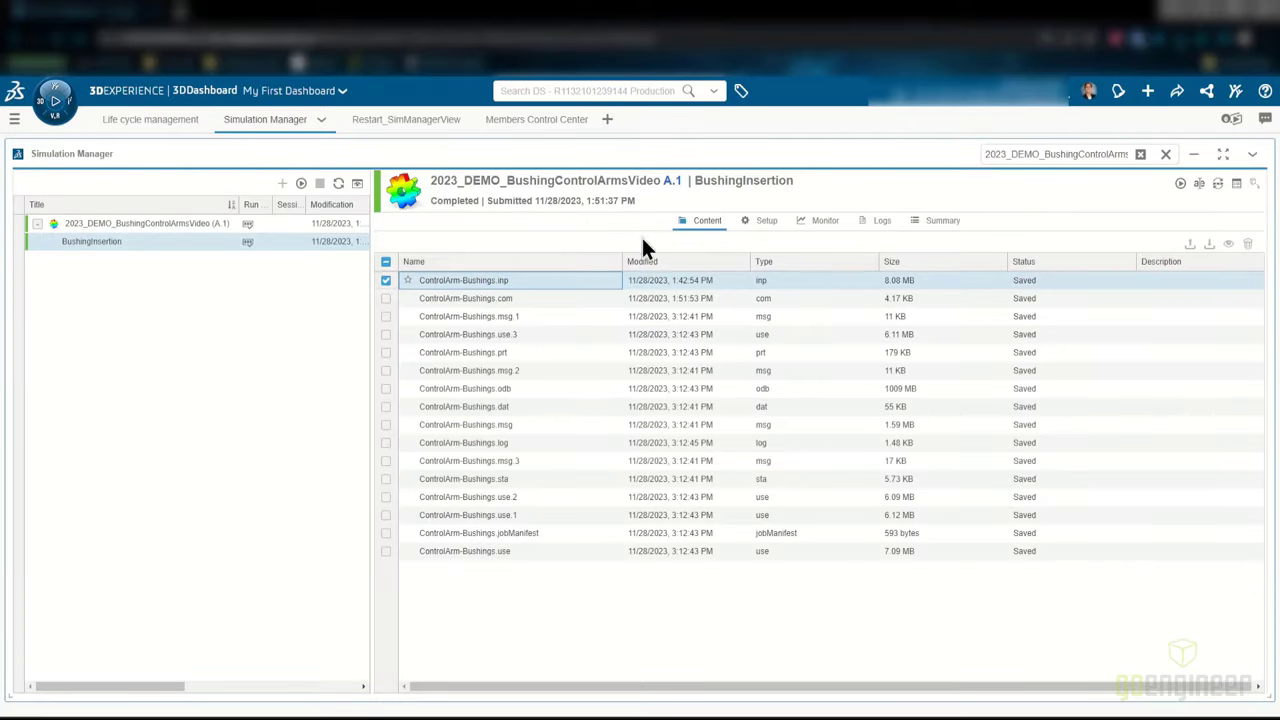
click(386, 261)
right_click(484, 312)
click(530, 384)
click(667, 457)
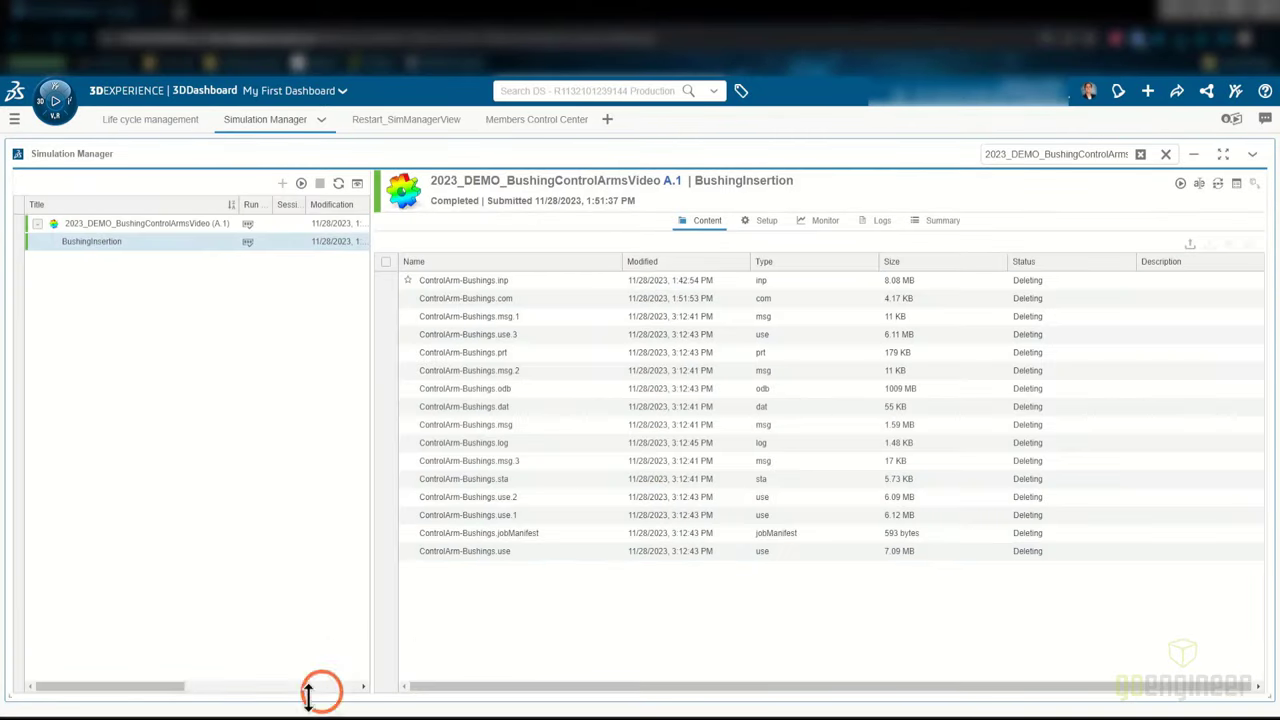
click(276, 714)
drag(512, 292, 1040, 385)
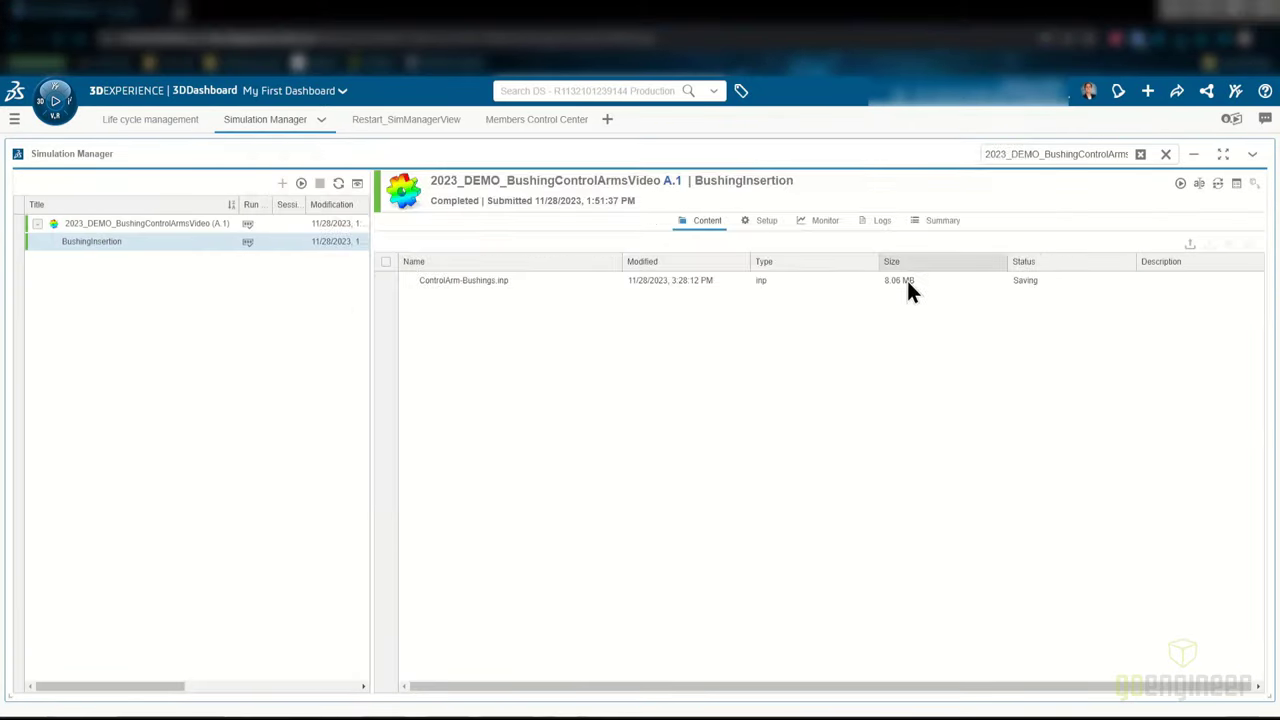
Run the uploaded ControlArm-Bushings.inp in the cloud, choosing the license type and the core configuration for BushingInsertion
right_click(734, 281)
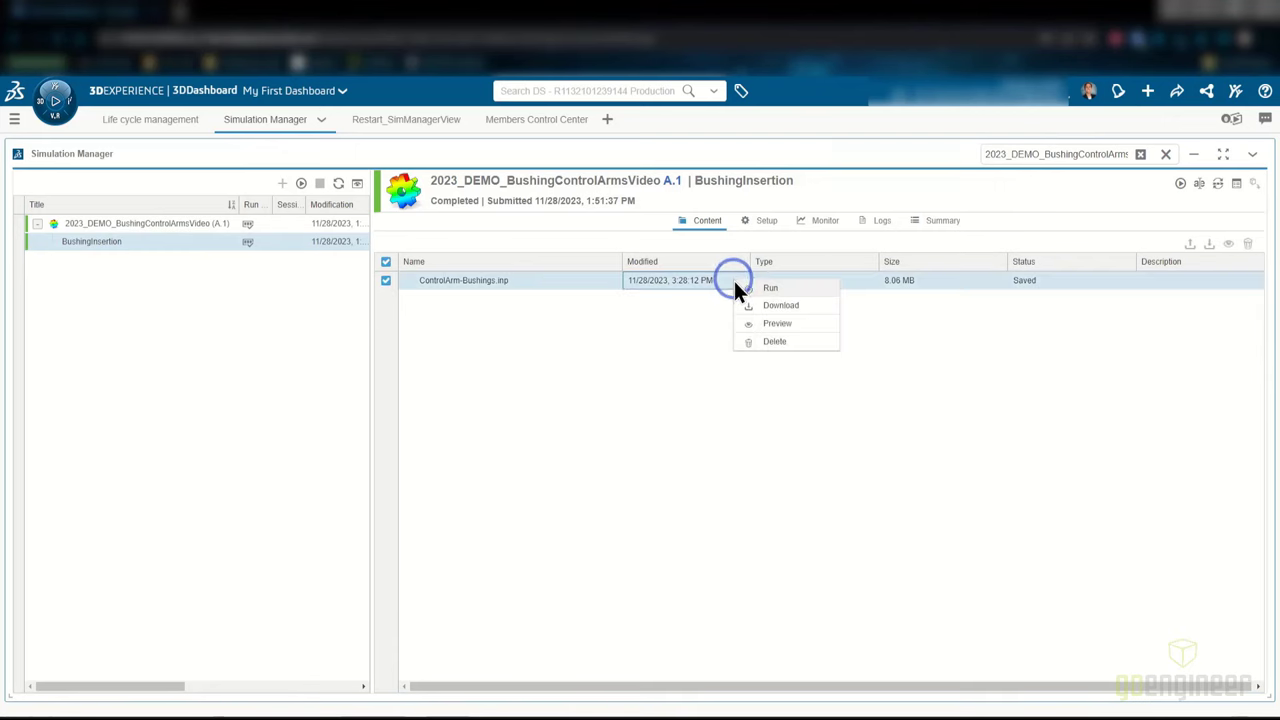
click(766, 286)
click(686, 469)
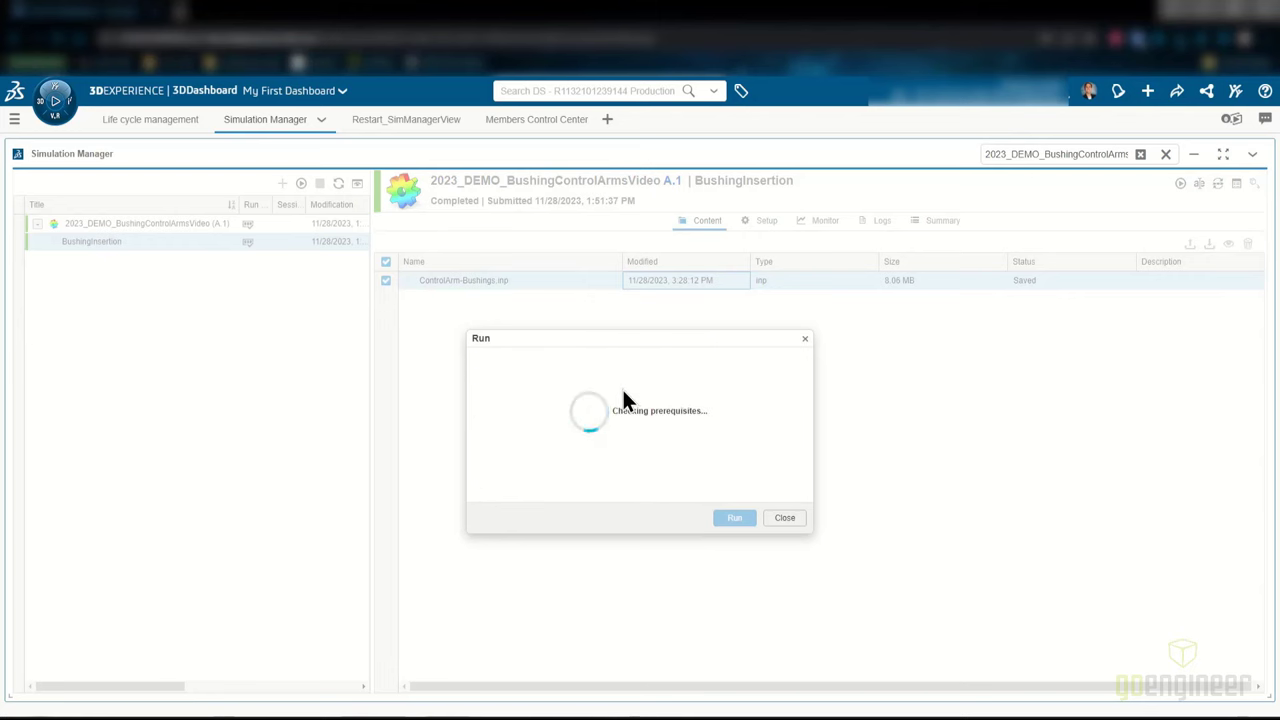
drag(615, 339, 738, 296)
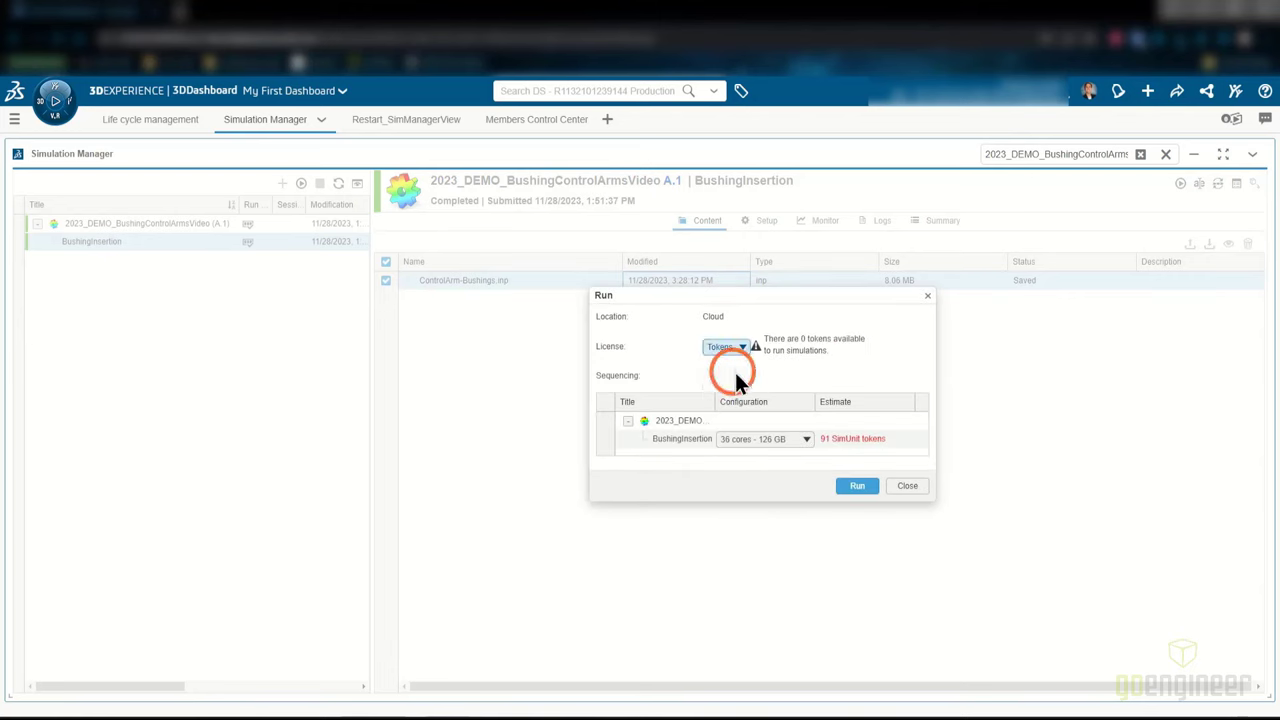
click(775, 440)
click(785, 512)
click(848, 480)
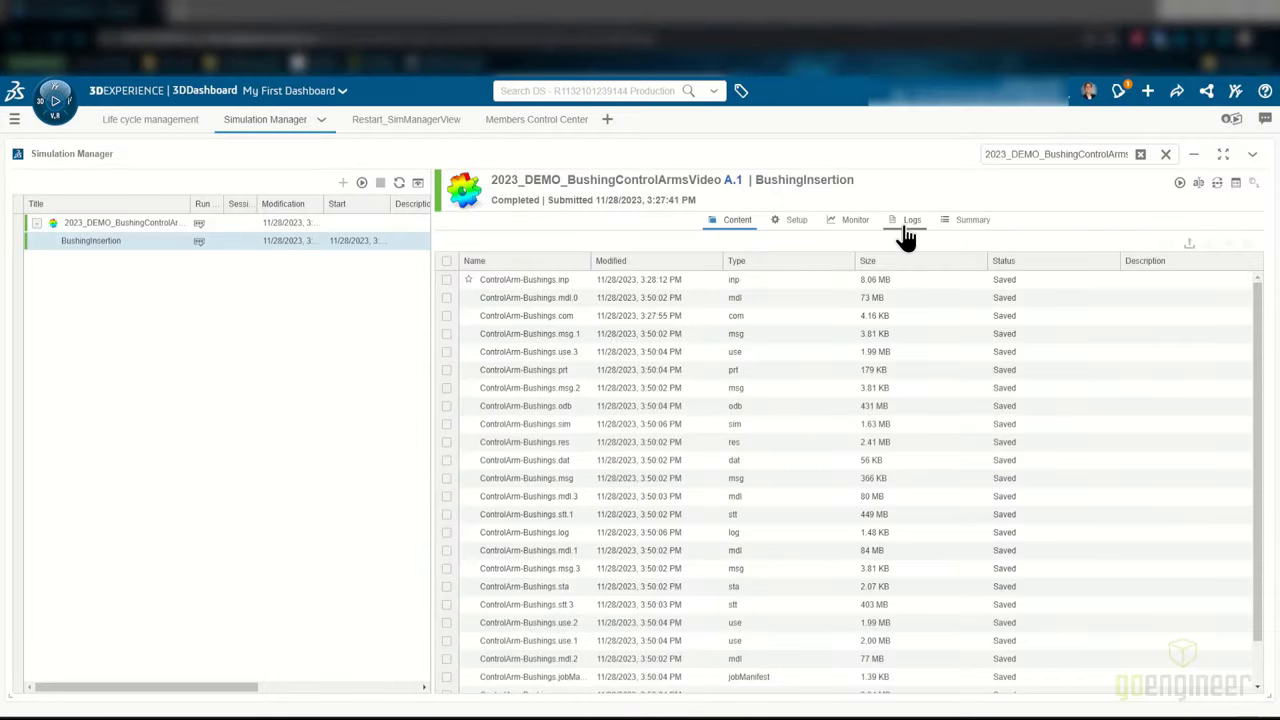
Check the wallclock time at the end of the BushingInsertion message log and the solver duration and license usage in the run summary
click(905, 232)
drag(1257, 270, 1258, 680)
click(645, 668)
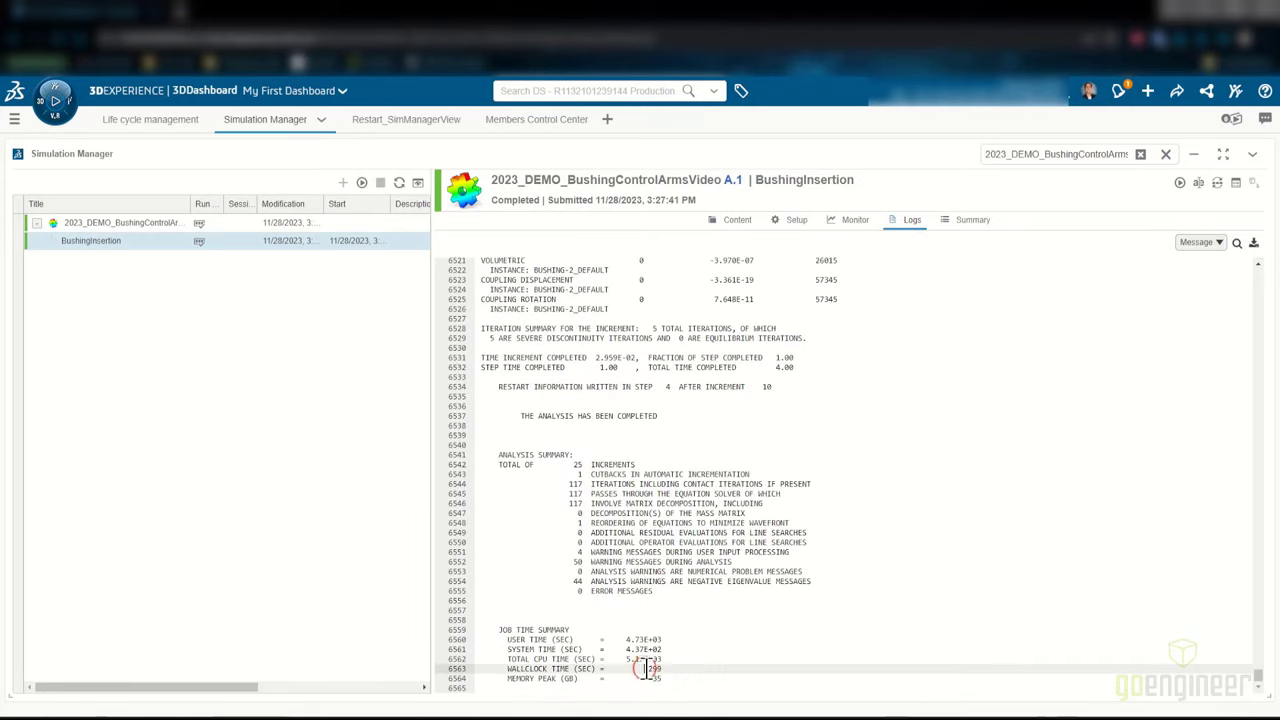
click(969, 228)
click(717, 259)
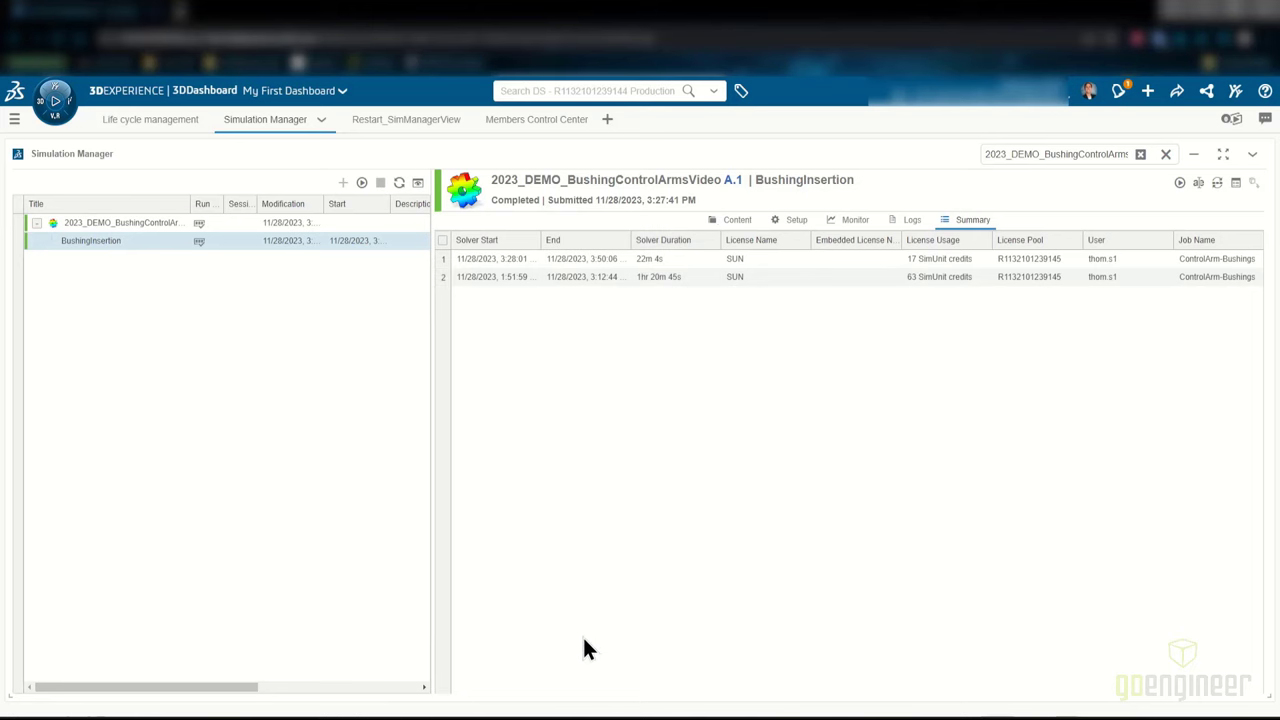
Widen the name column of the BushingInsertion content list and download the ControlArm-Bushings.odb results file
click(737, 220)
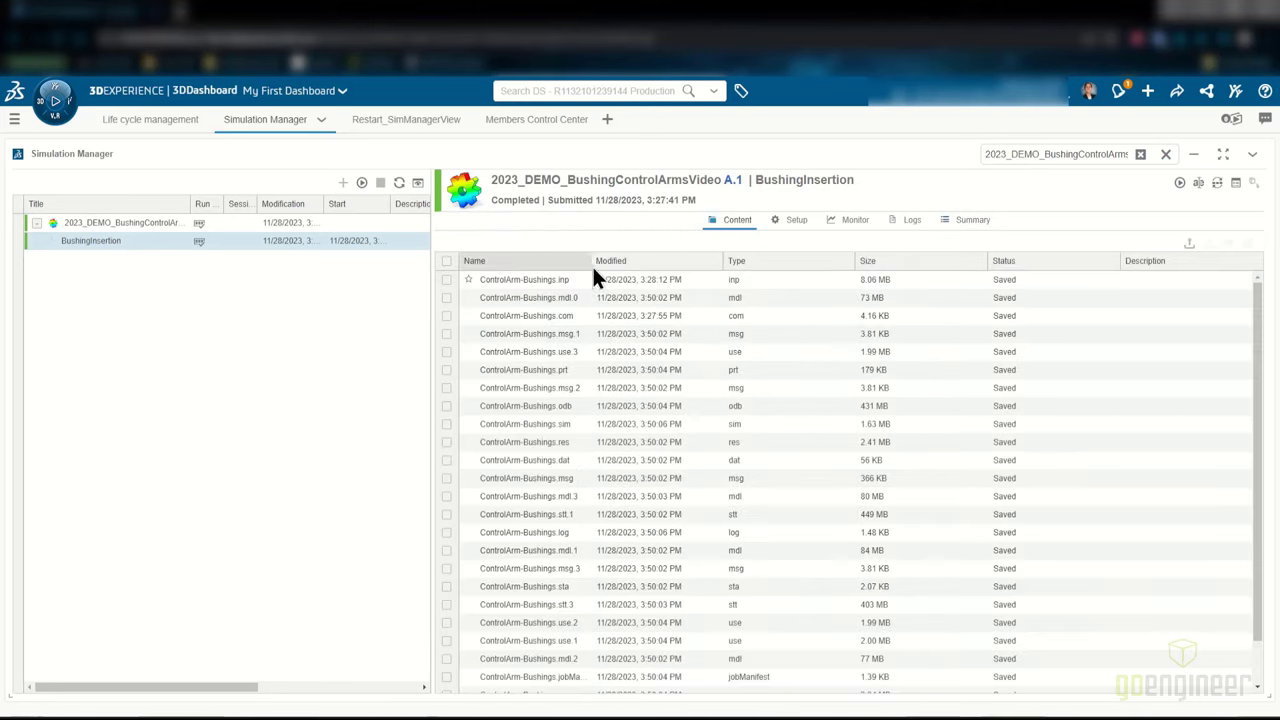
drag(593, 260, 708, 260)
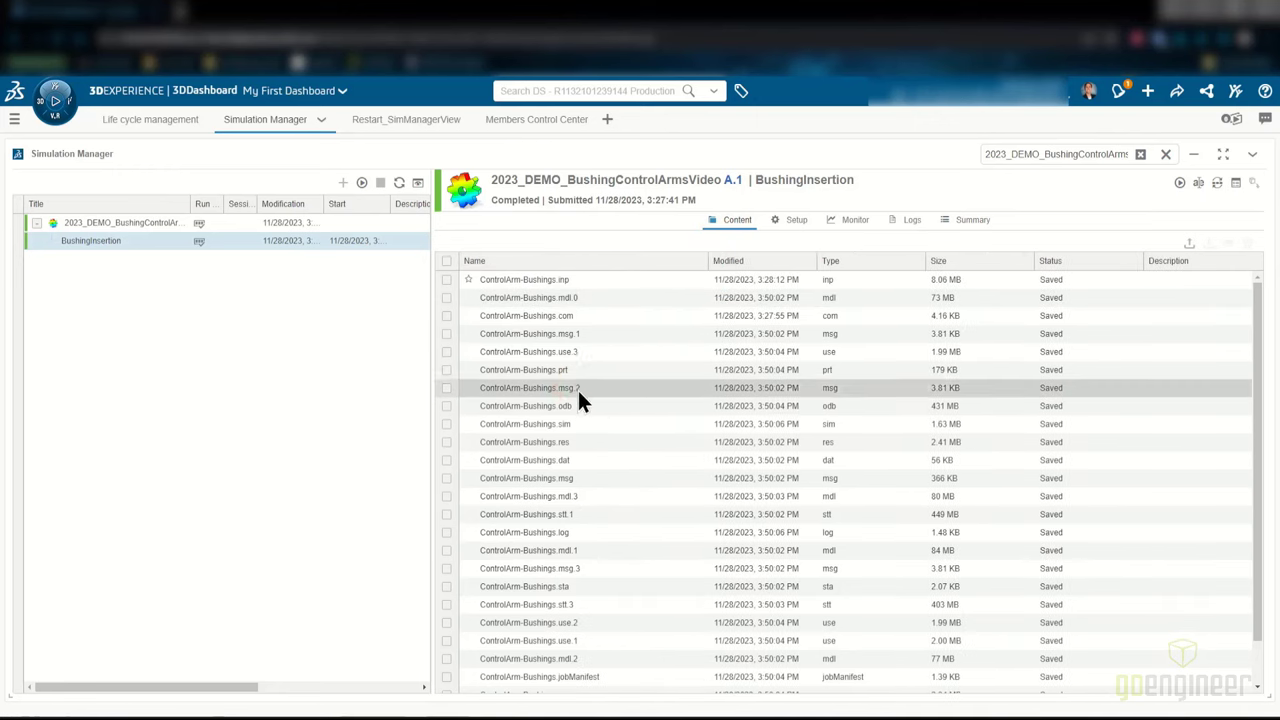
right_click(579, 409)
click(595, 434)
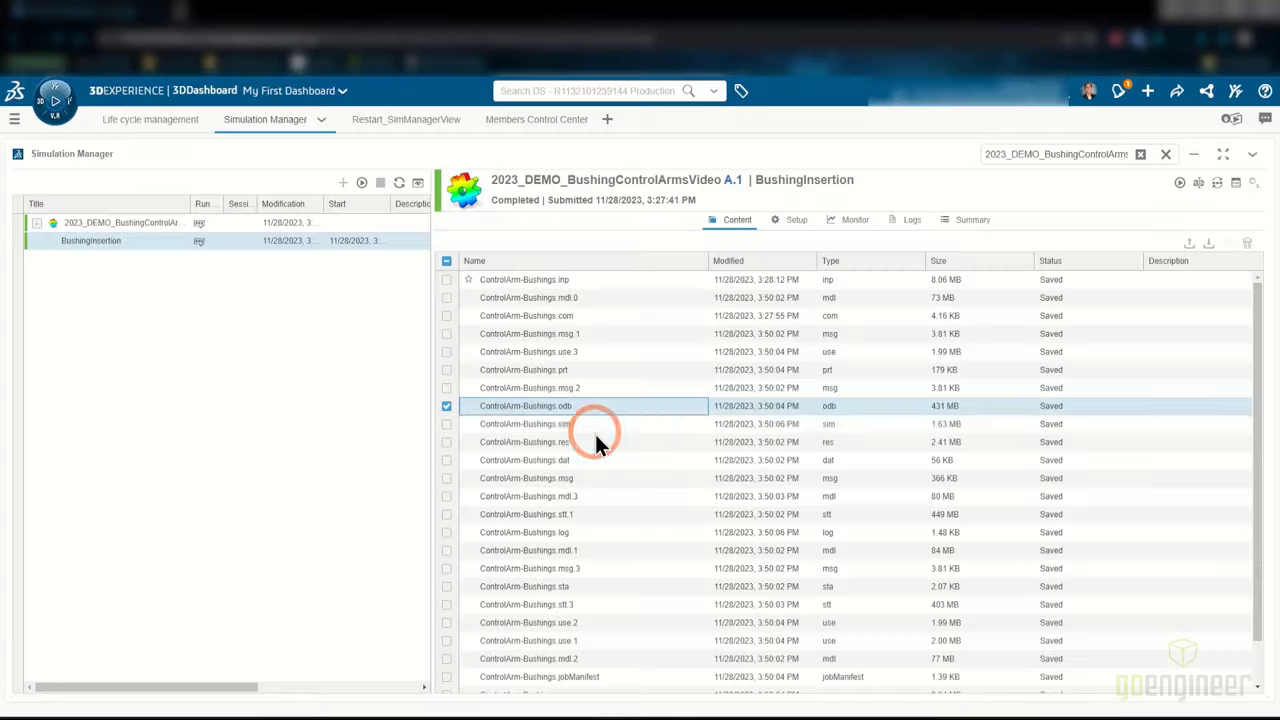
Plot the Mises stress contours of ControlArm-Bushings.odb in Abaqus/CAE and section the model with the Y-Plane view cut
click(185, 171)
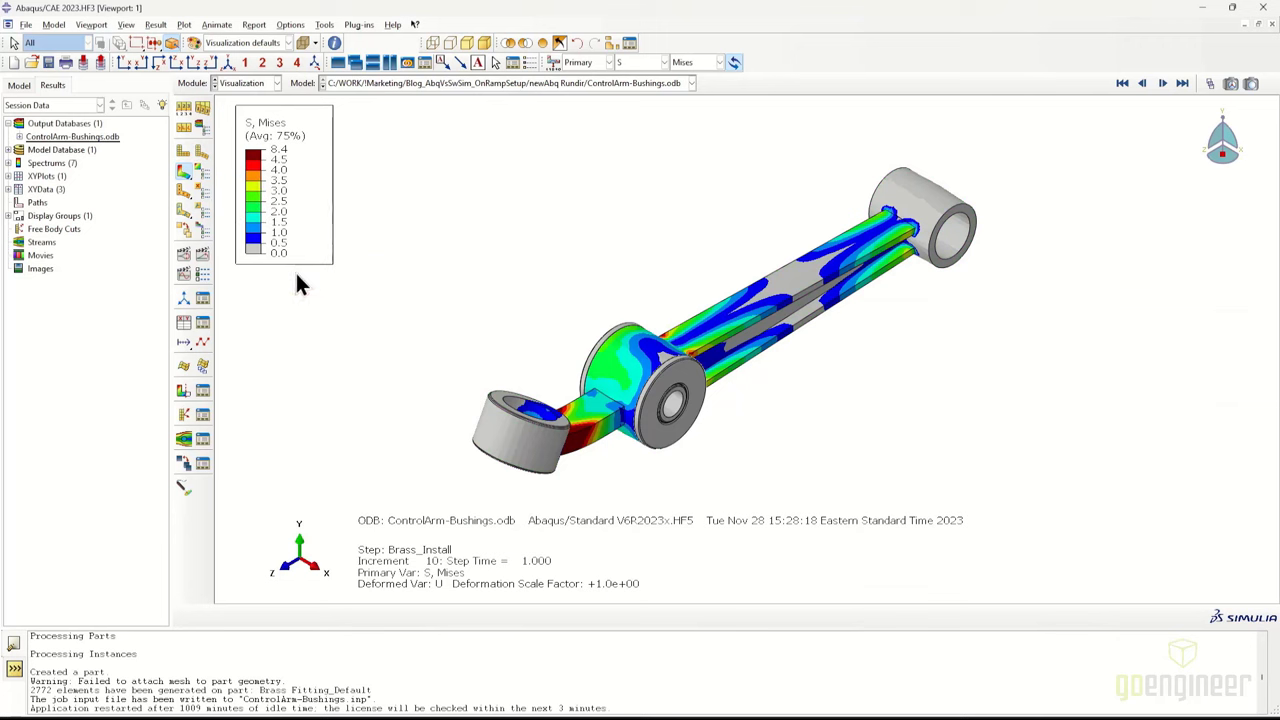
click(184, 390)
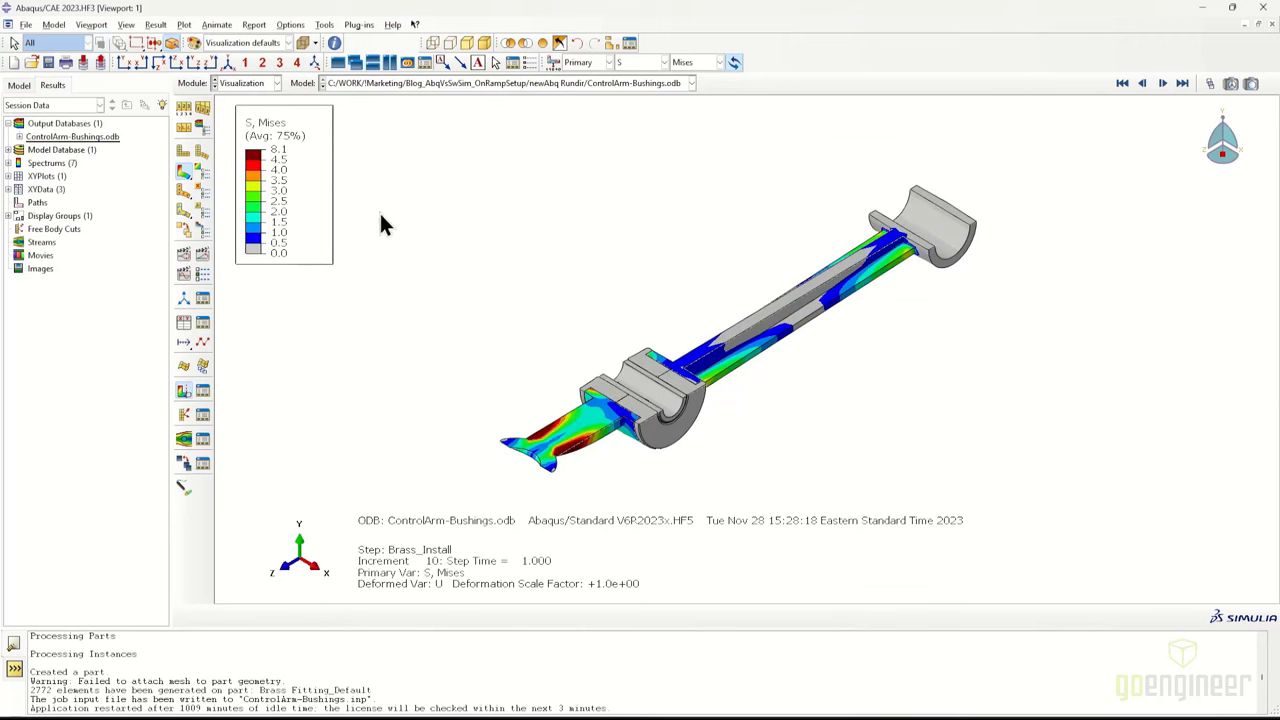
middle_drag(662, 368, 812, 428)
scroll(812, 428, down, 4)
middle_drag(786, 486, 194, 436)
scroll(760, 481, down, 3)
click(202, 390)
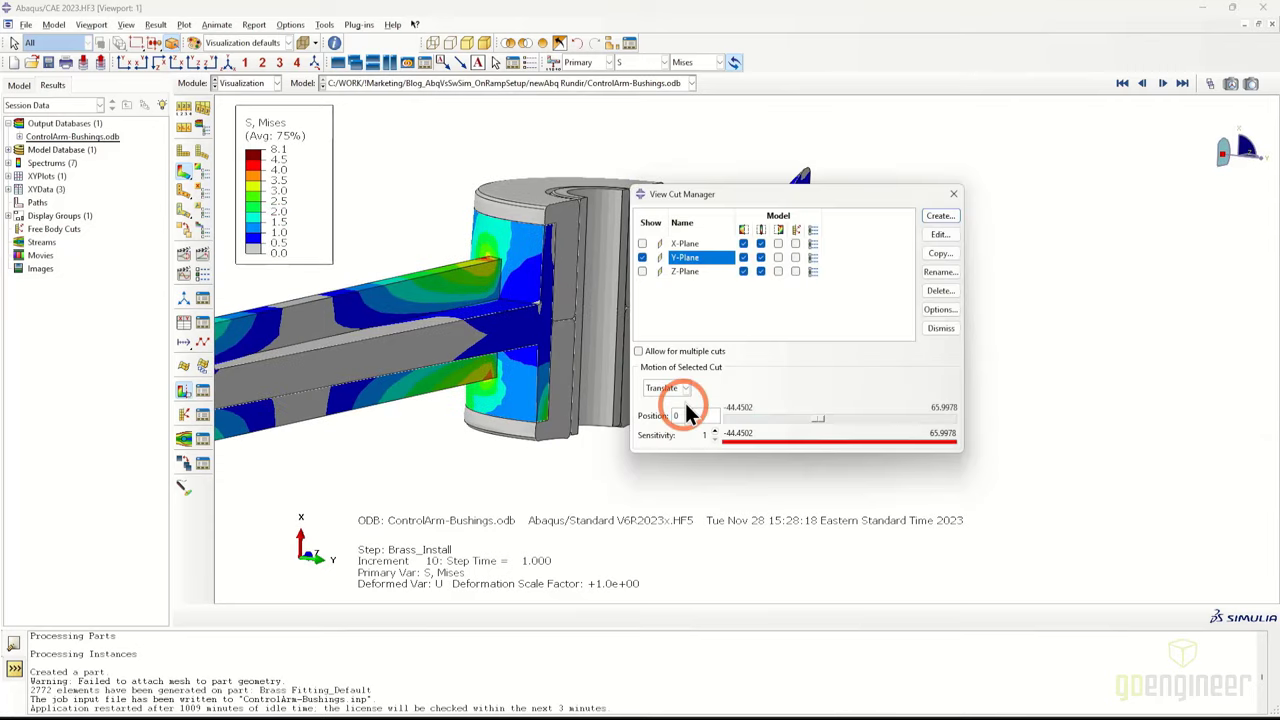
click(953, 194)
Play the time-history animation of the sectioned bushing installation, then stop it with the whole assembly in view
middle_drag(785, 247, 243, 281)
click(203, 256)
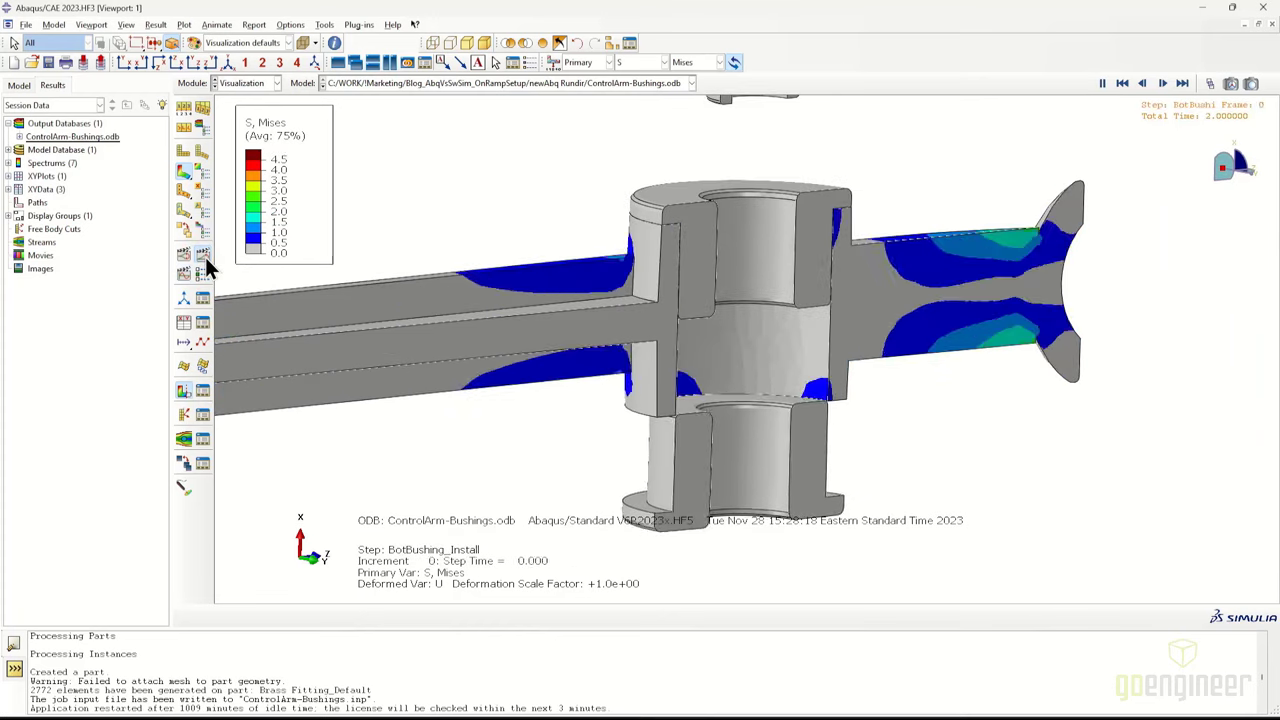
click(205, 257)
scroll(548, 305, up, 1)
middle_drag(548, 305, 550, 315)
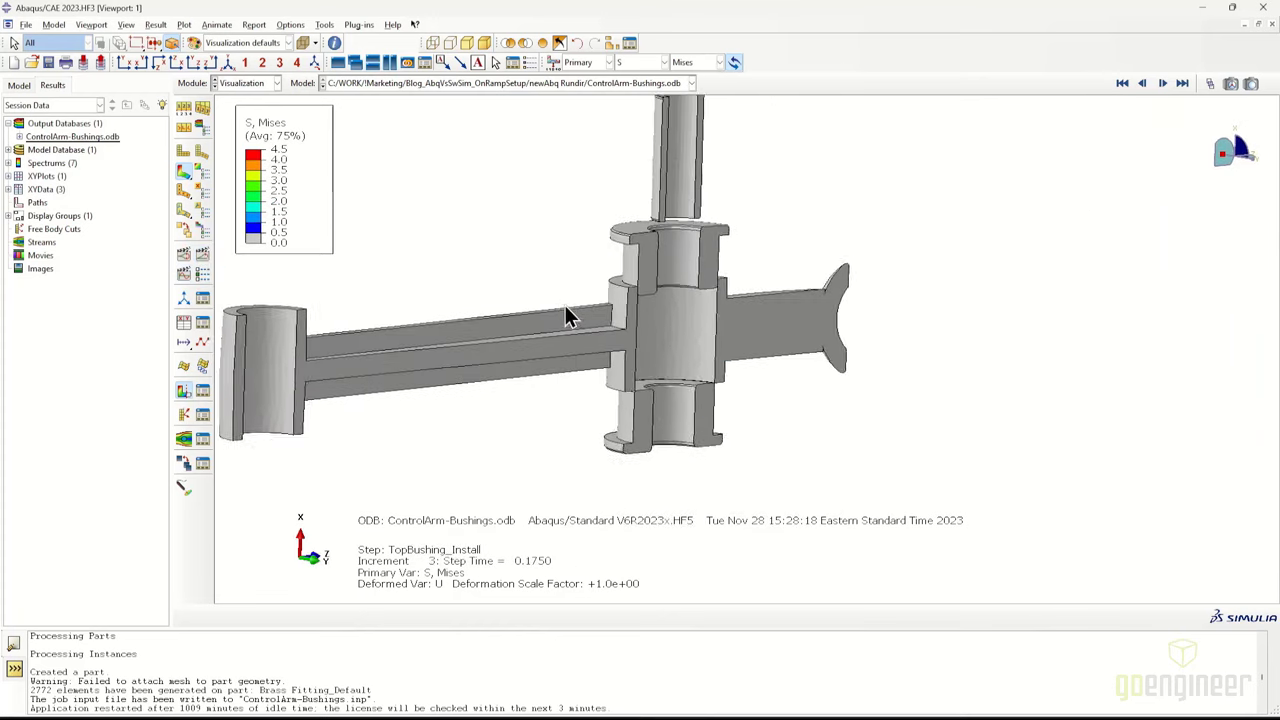
Delete the old Disp_Mag, ForceDisp-Bushing and RF_Mag curves from the current session's XY data
click(325, 24)
mouse_move(346, 94)
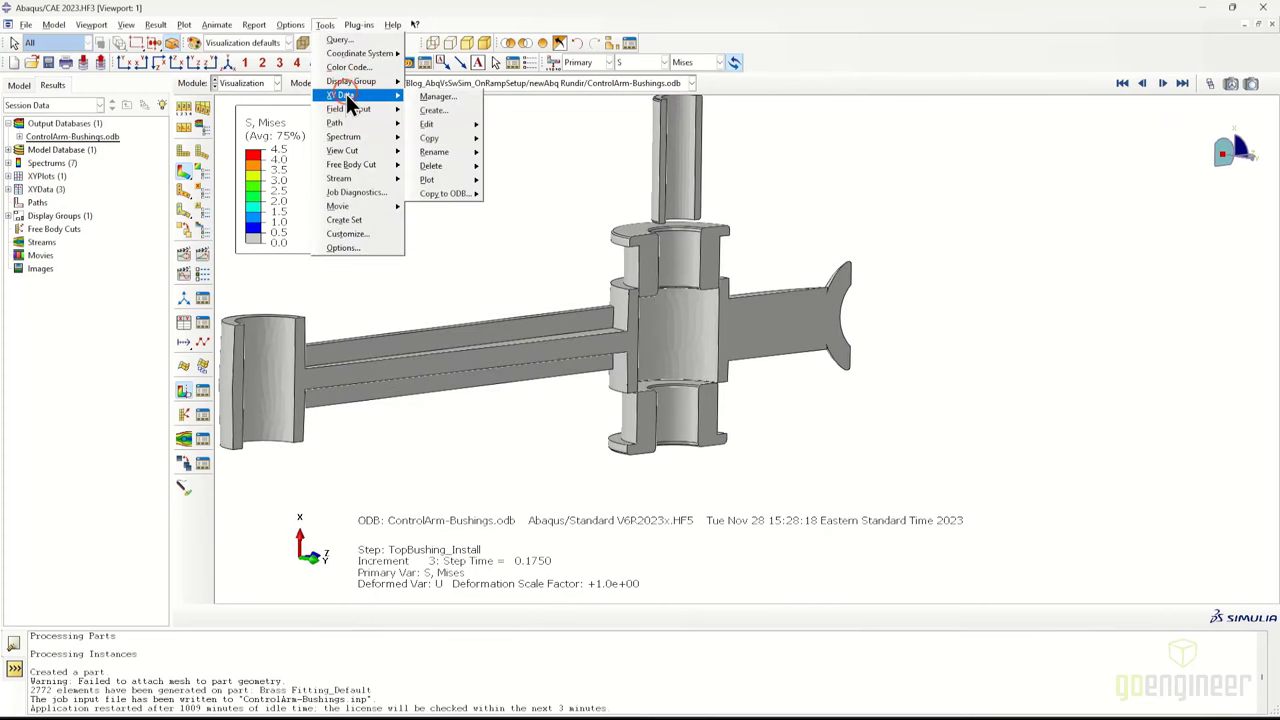
click(437, 96)
drag(299, 399, 558, 242)
click(580, 307)
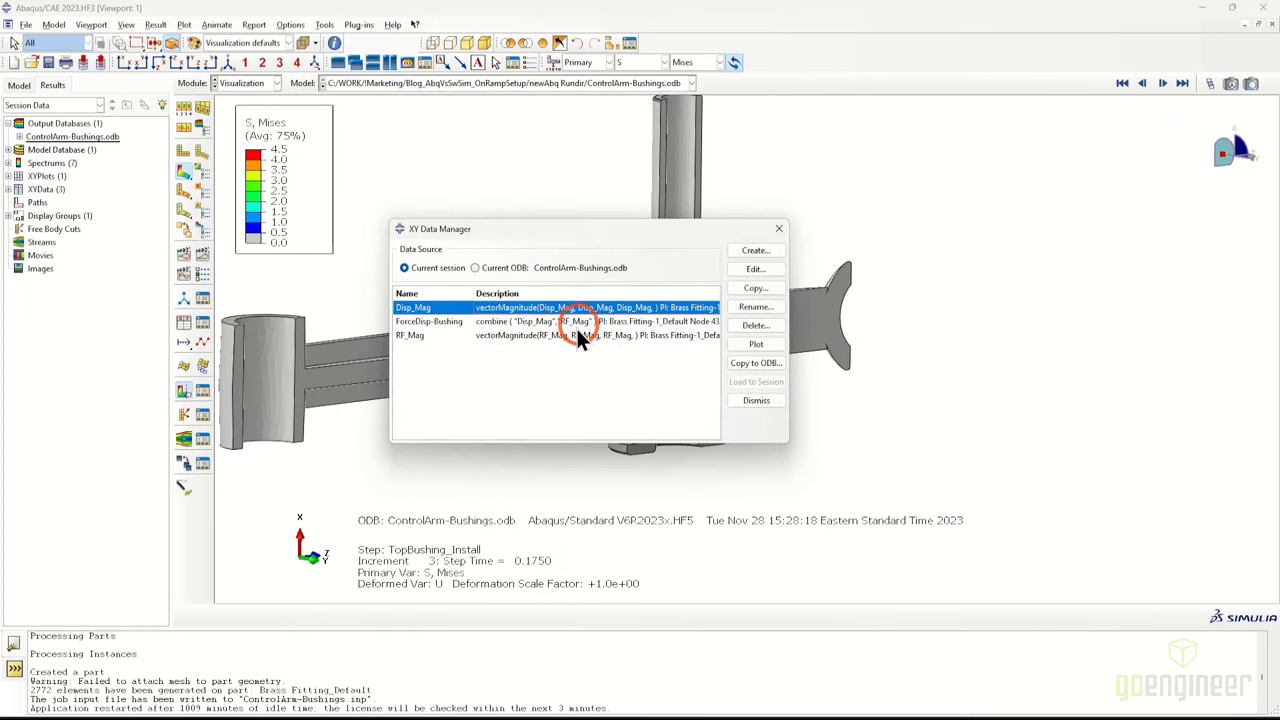
ctrl+click(577, 326)
ctrl+click(630, 334)
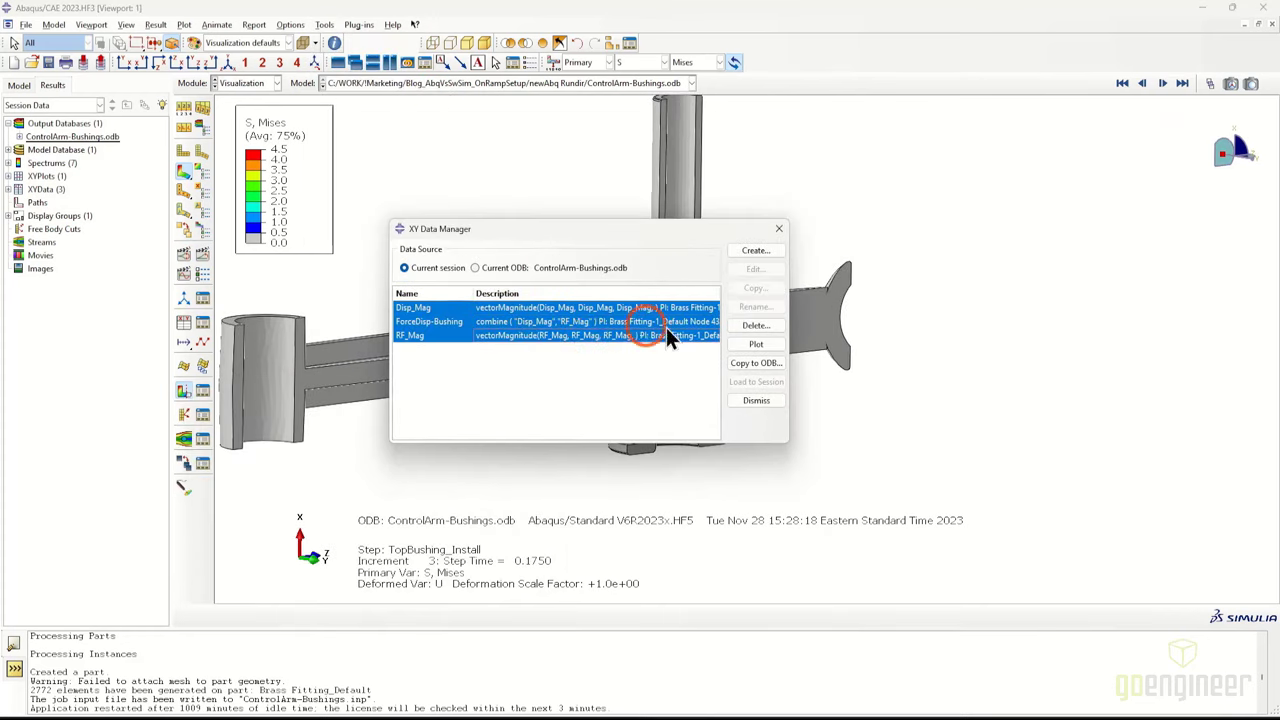
click(776, 327)
click(606, 383)
Save the vector magnitude of the brass fitting's RF1, RF2 and RF3 history output as RF_Mag, without plotting or applying to linked viewports
click(752, 252)
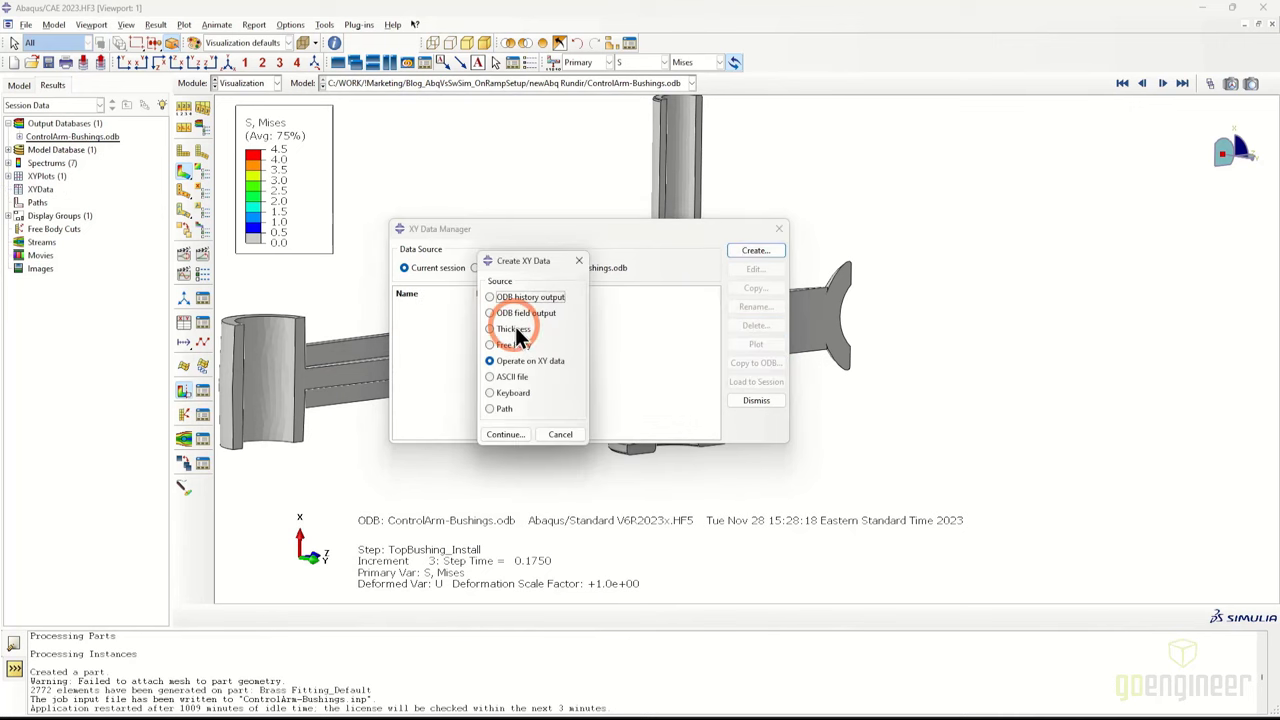
click(506, 297)
click(506, 432)
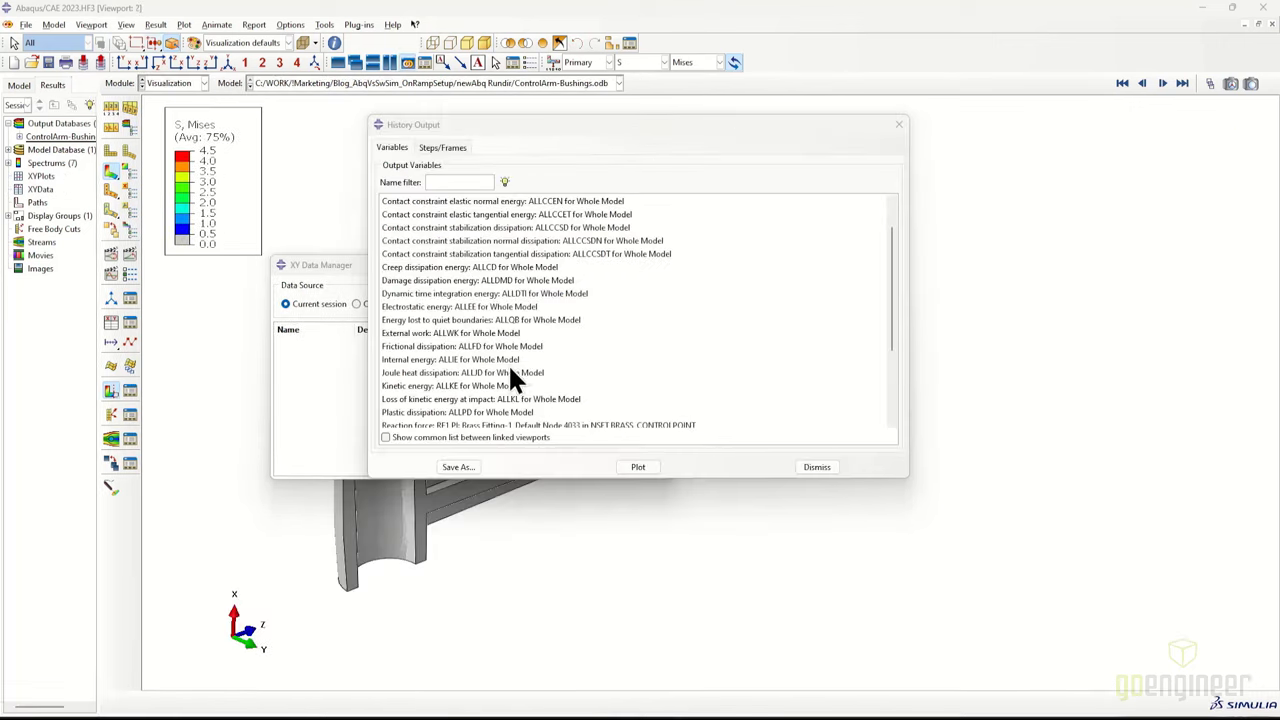
scroll(508, 363, down, 5)
drag(466, 302, 466, 328)
click(457, 467)
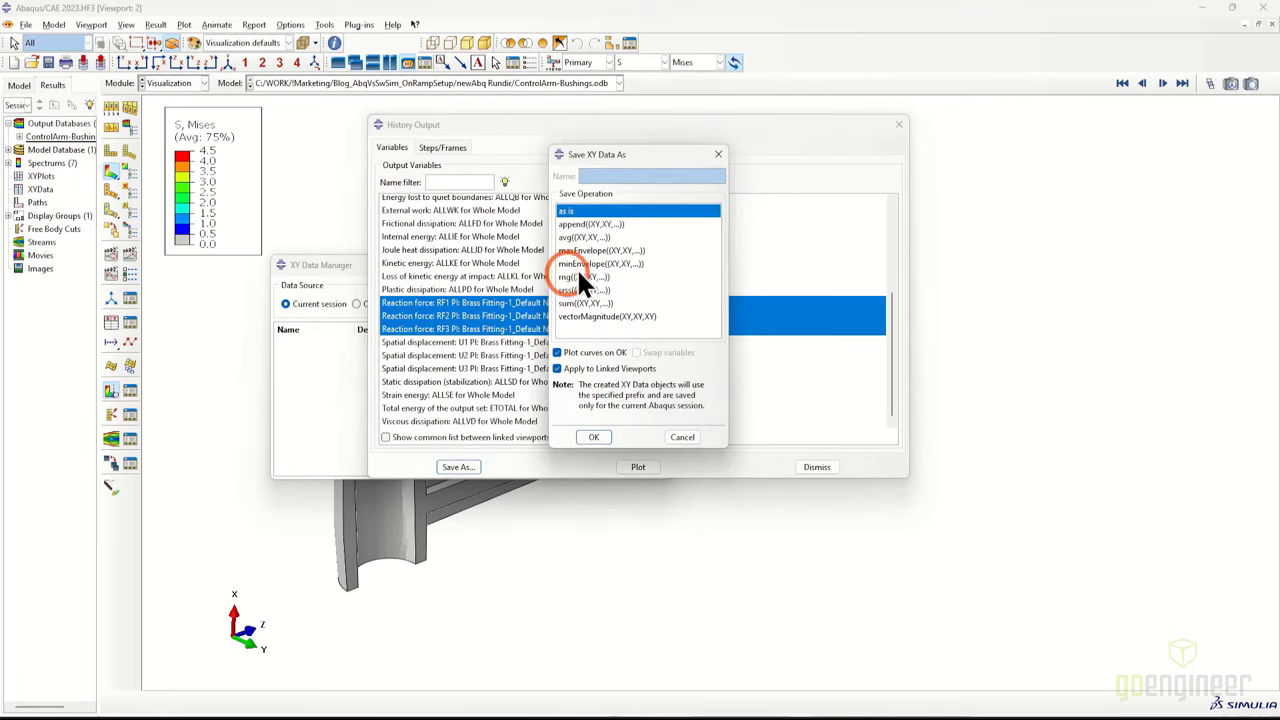
click(585, 316)
click(557, 352)
click(557, 368)
drag(617, 176, 464, 178)
key(BackSpace)
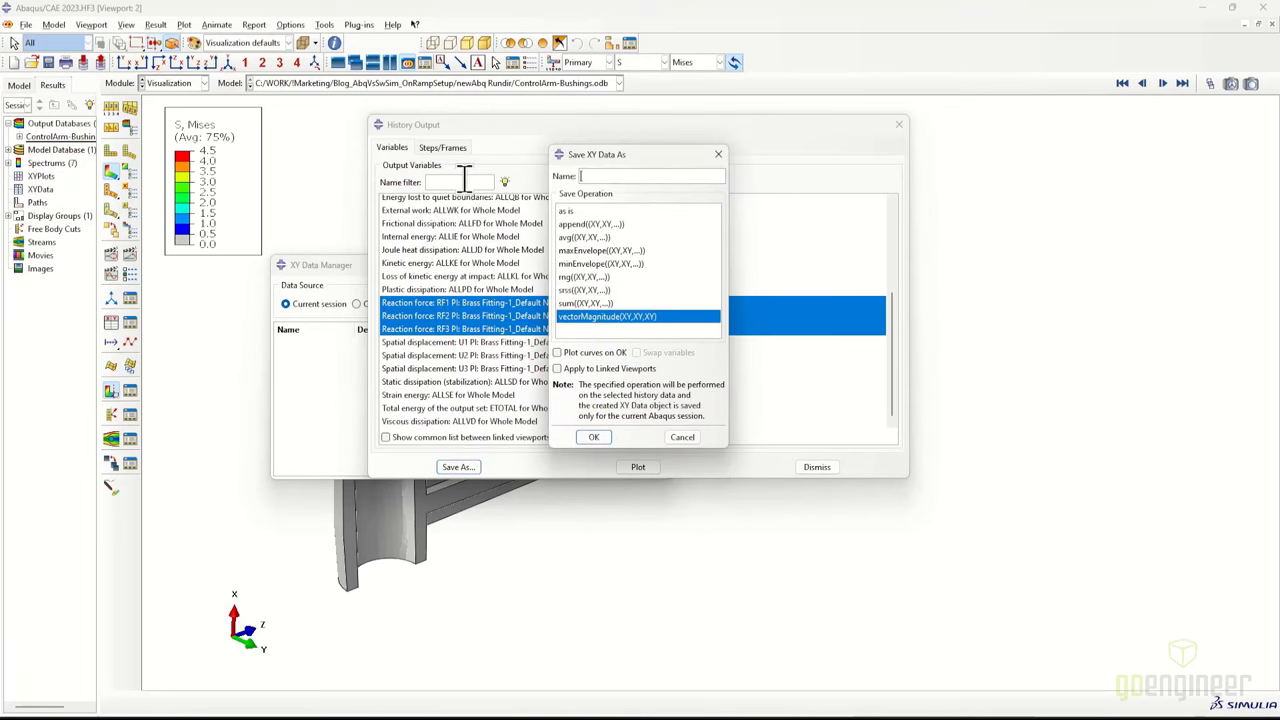
text(RF_Mag)
click(593, 437)
Save the vector magnitude of the brass fitting's U1, U2 and U3 displacements as Disp_Mag, without plotting or applying to linked viewports
drag(466, 342, 466, 368)
click(457, 467)
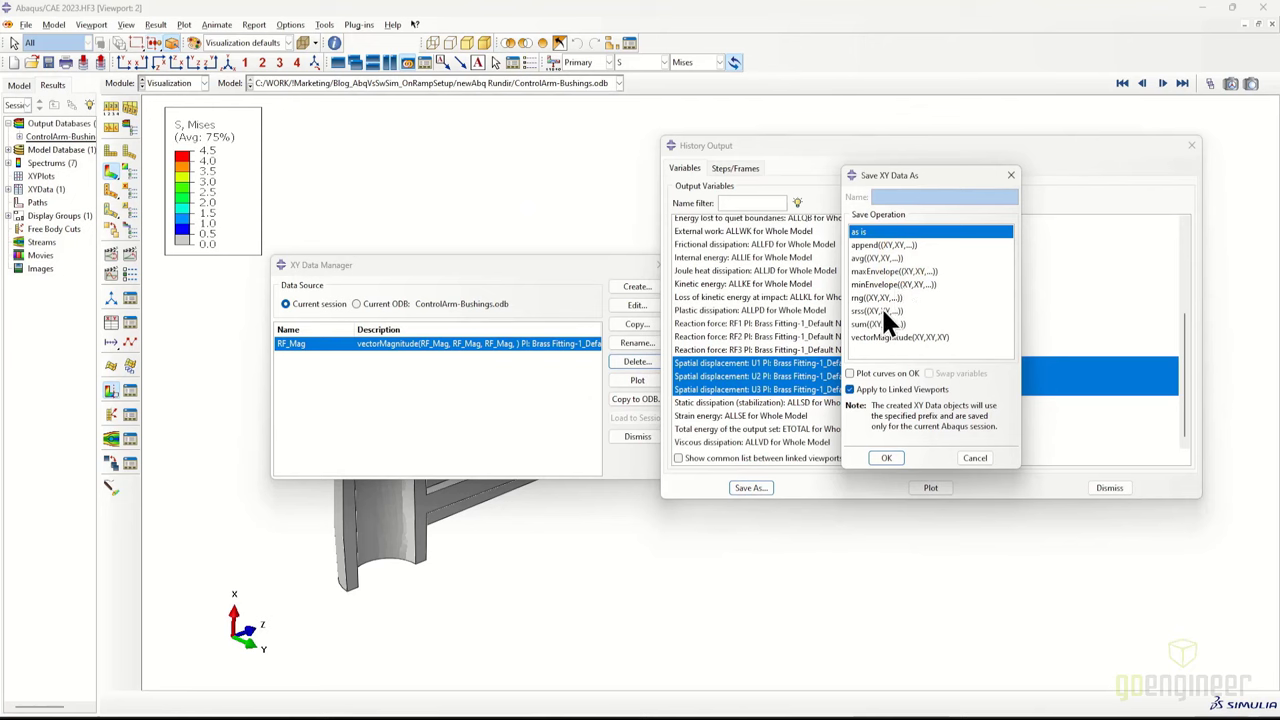
click(900, 337)
click(850, 373)
click(850, 389)
drag(918, 197, 826, 196)
text(Disp_Mag)
click(886, 458)
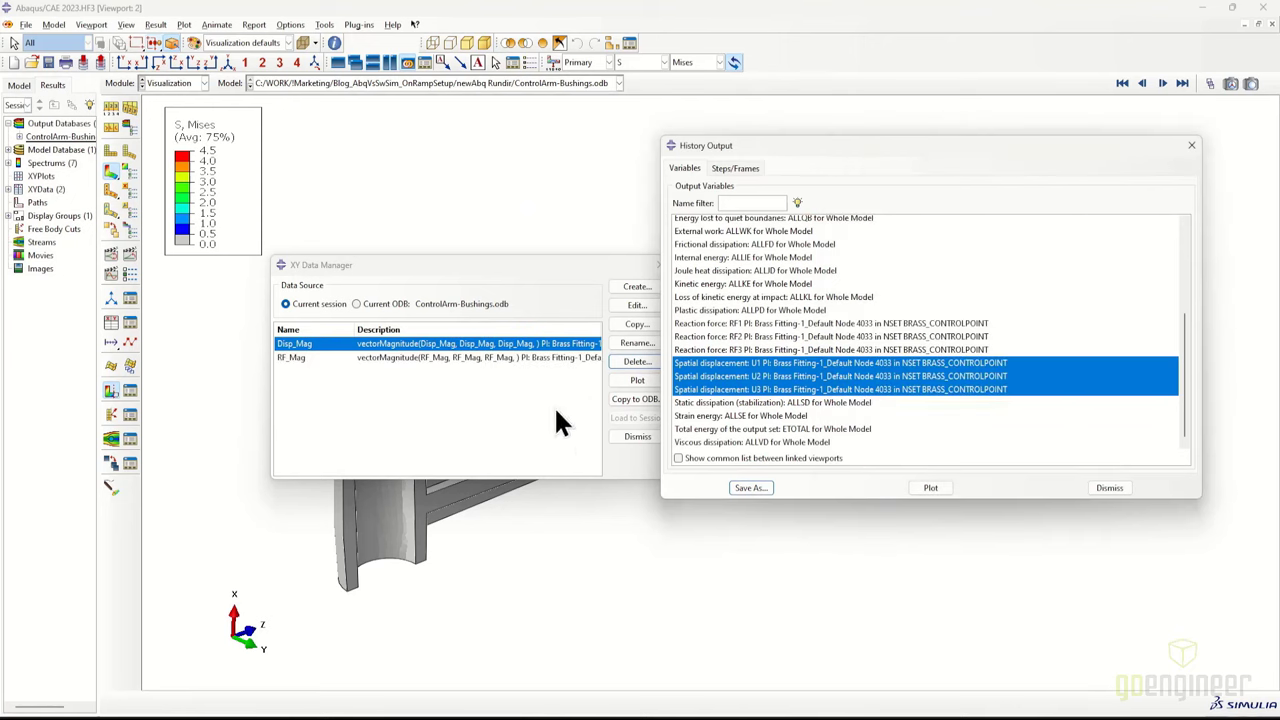
Create new XY data by operating on XY data and begin the expression with "combine("
click(637, 286)
click(503, 361)
click(510, 437)
click(405, 252)
text(com)
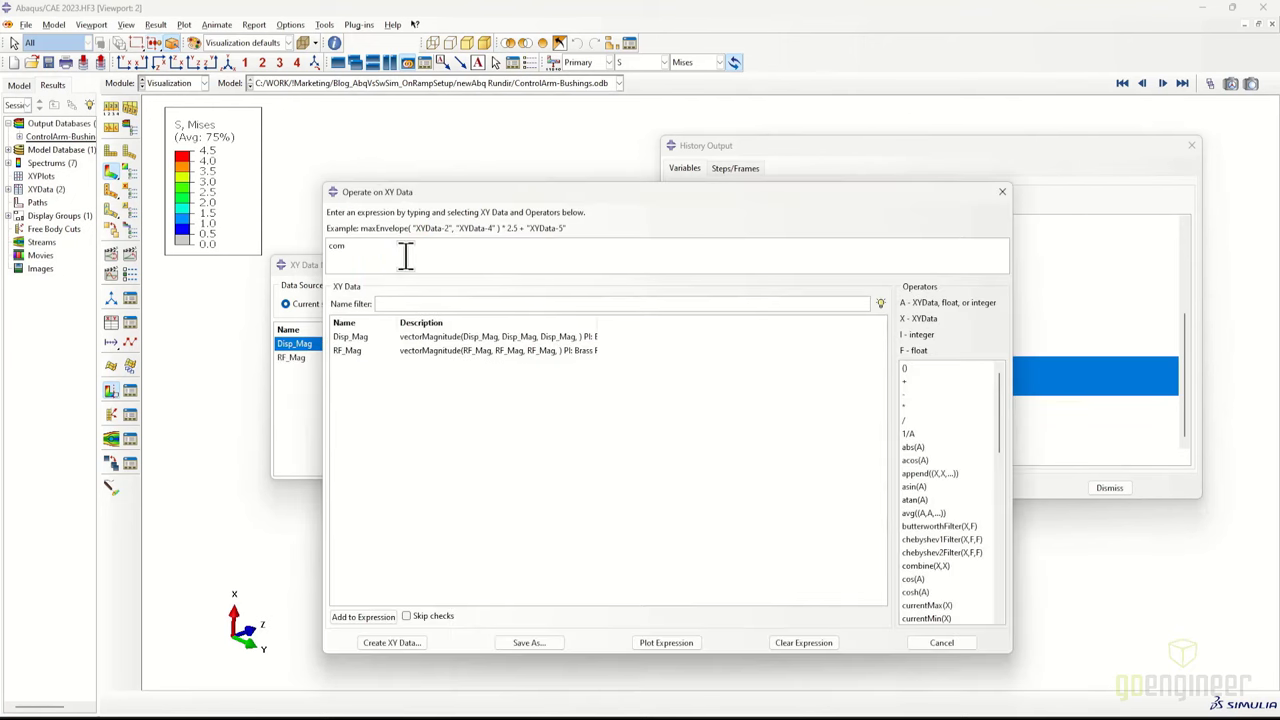
text(bine()
Try plotting the expression combine("RF_Mag","Disp_Mag"), then clear its arguments
double_click(347, 349)
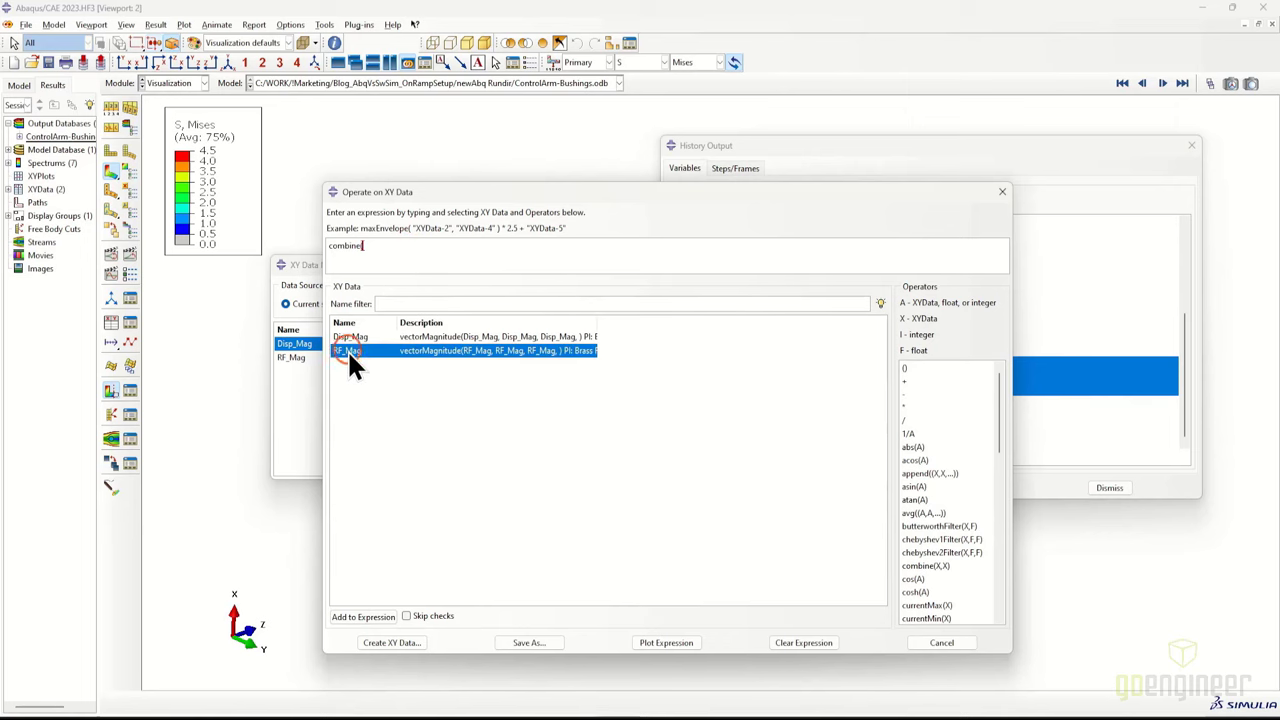
text(,)
double_click(350, 336)
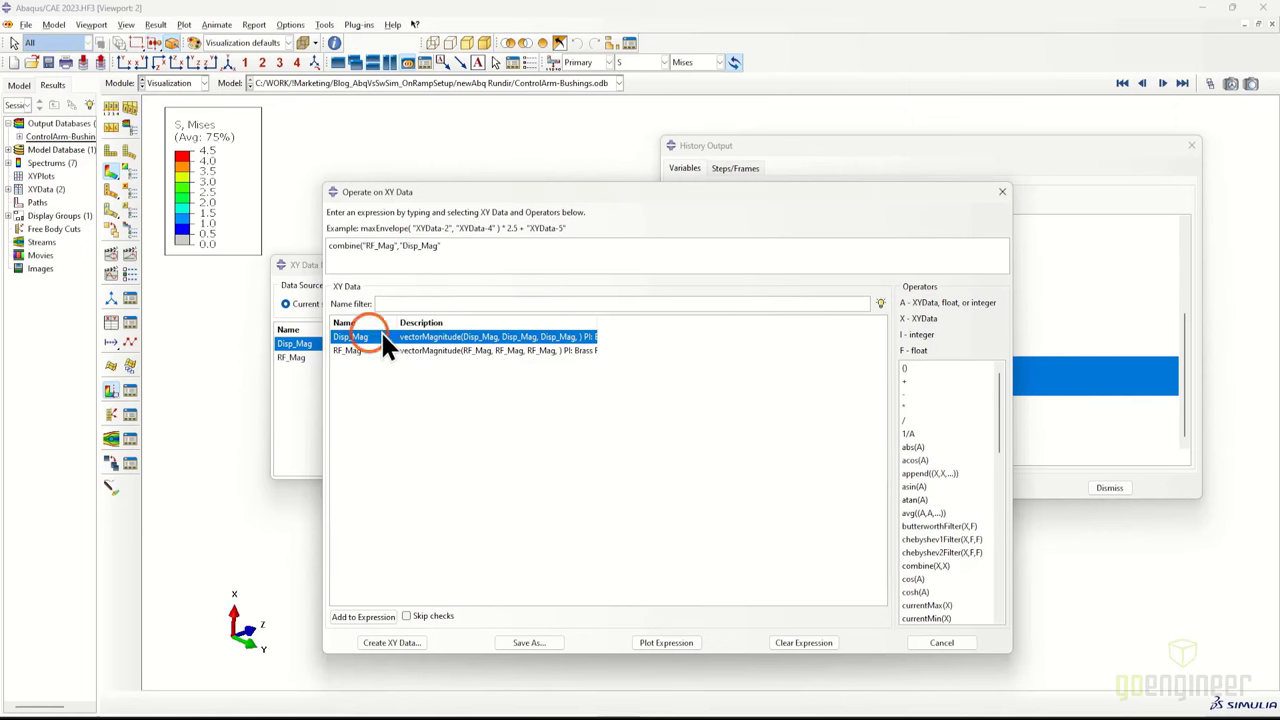
text())
click(662, 641)
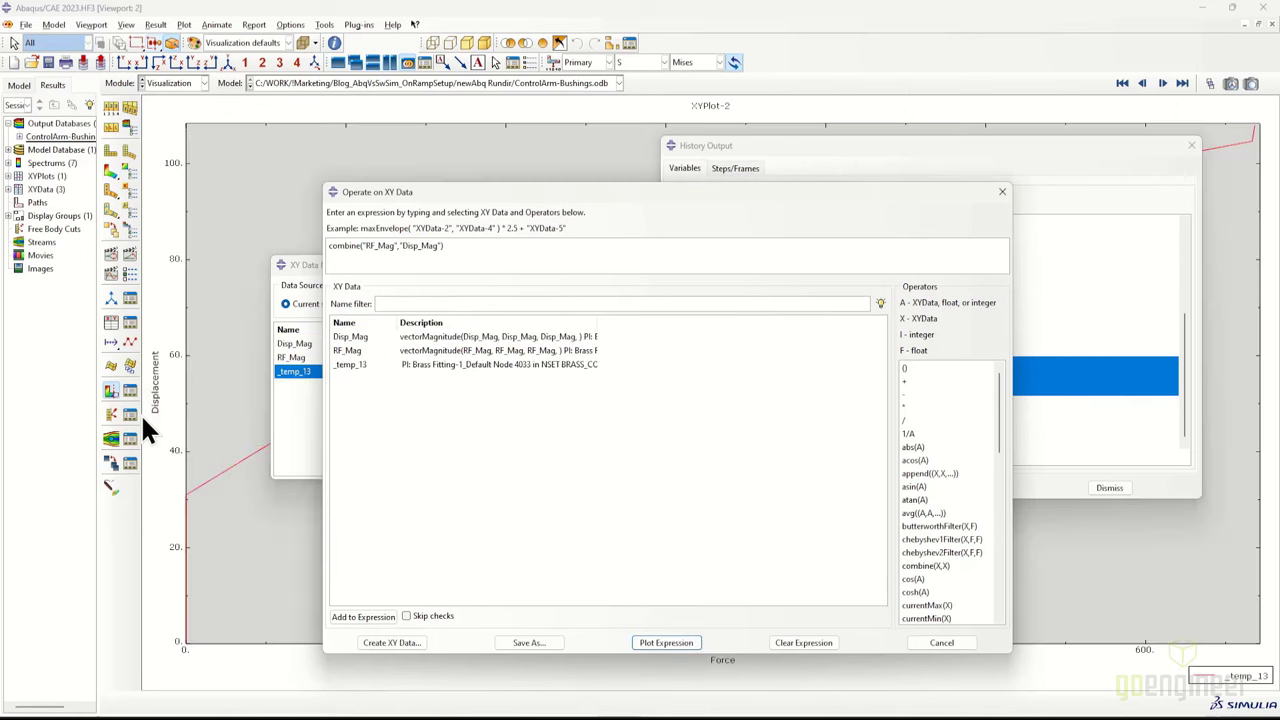
drag(366, 247, 442, 248)
key(BackSpace)
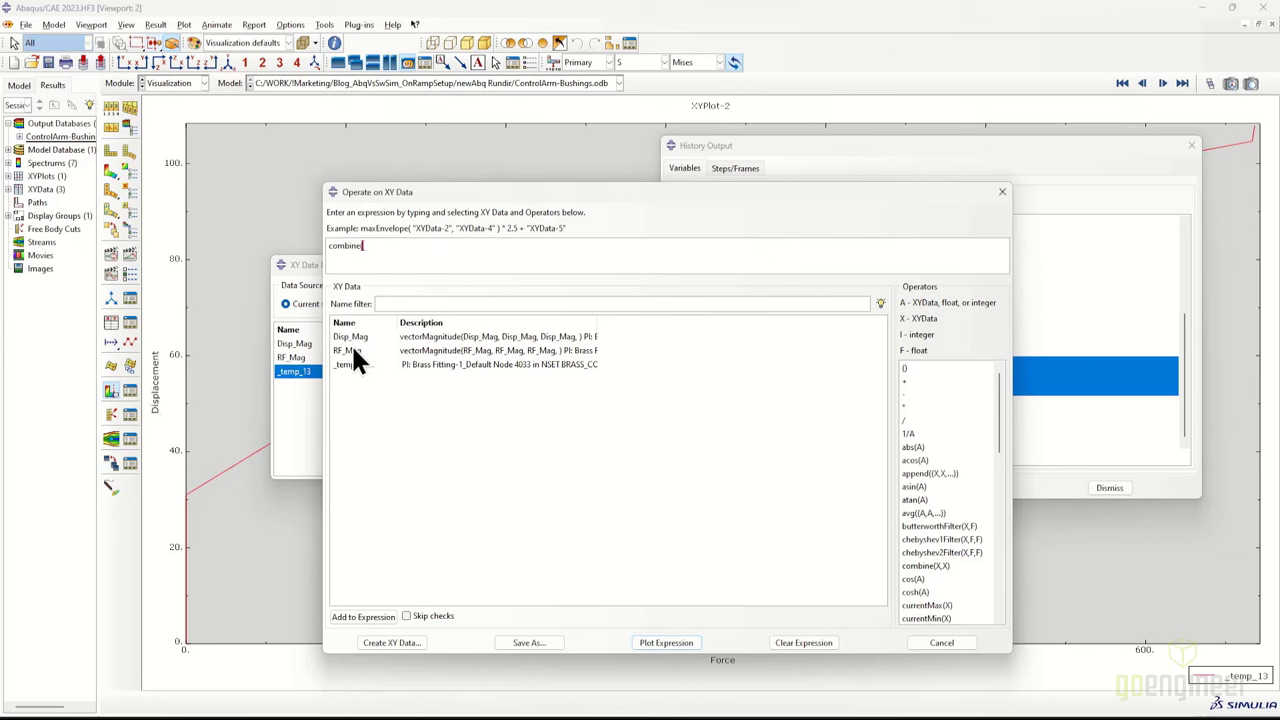
Complete the expression as combine("Disp_Mag","RF_Mag") and plot force against displacement
click(352, 338)
click(354, 338)
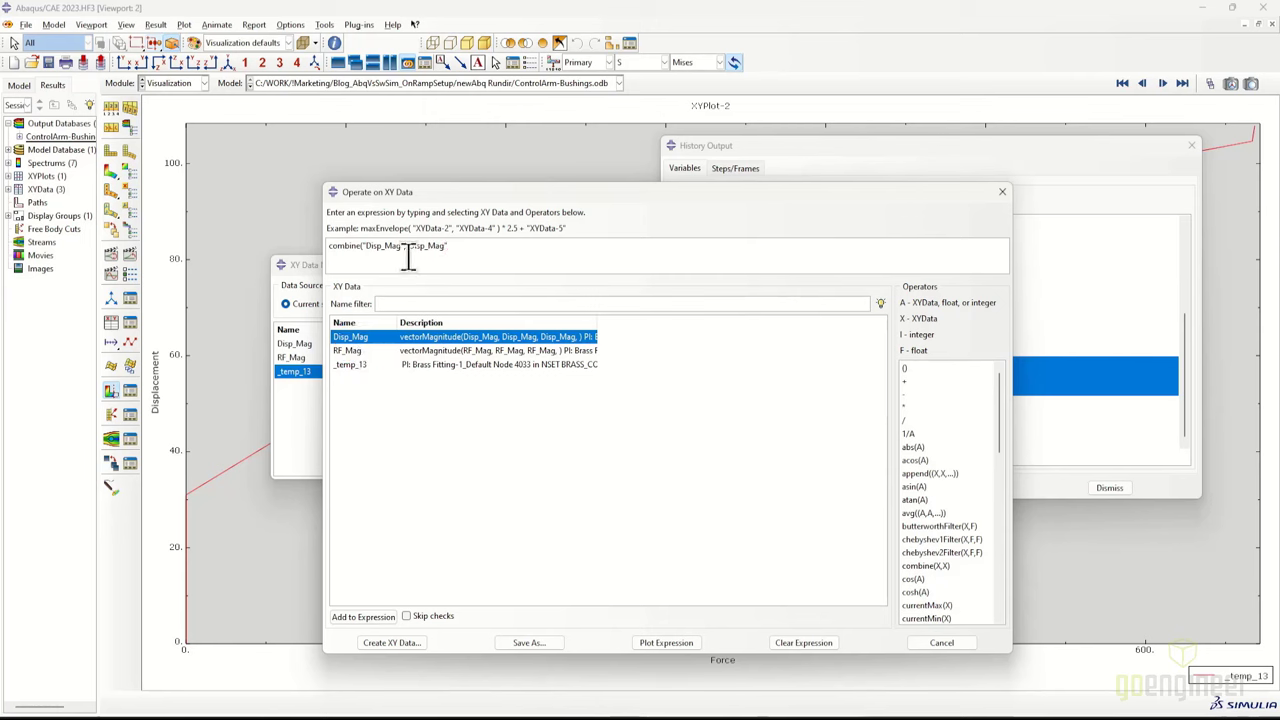
double_click(429, 246)
click(420, 350)
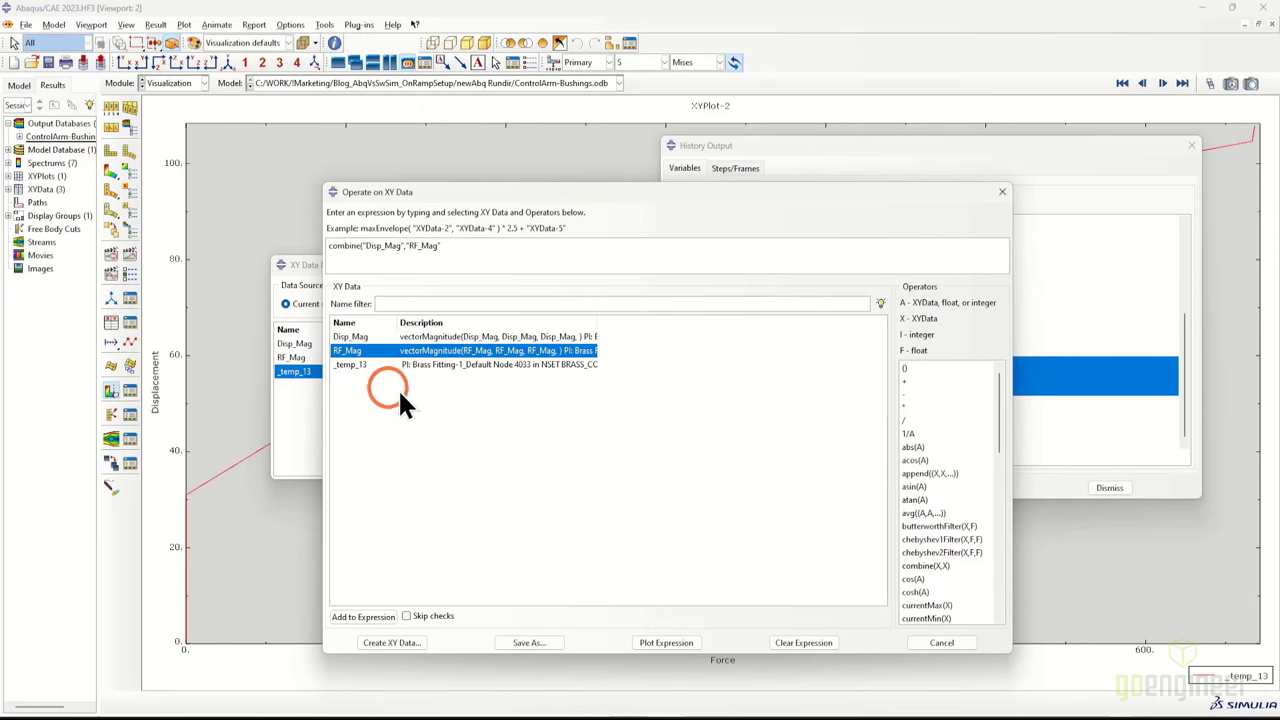
click(657, 644)
Save the combined displacement and reaction force data as Force_Disp
click(405, 641)
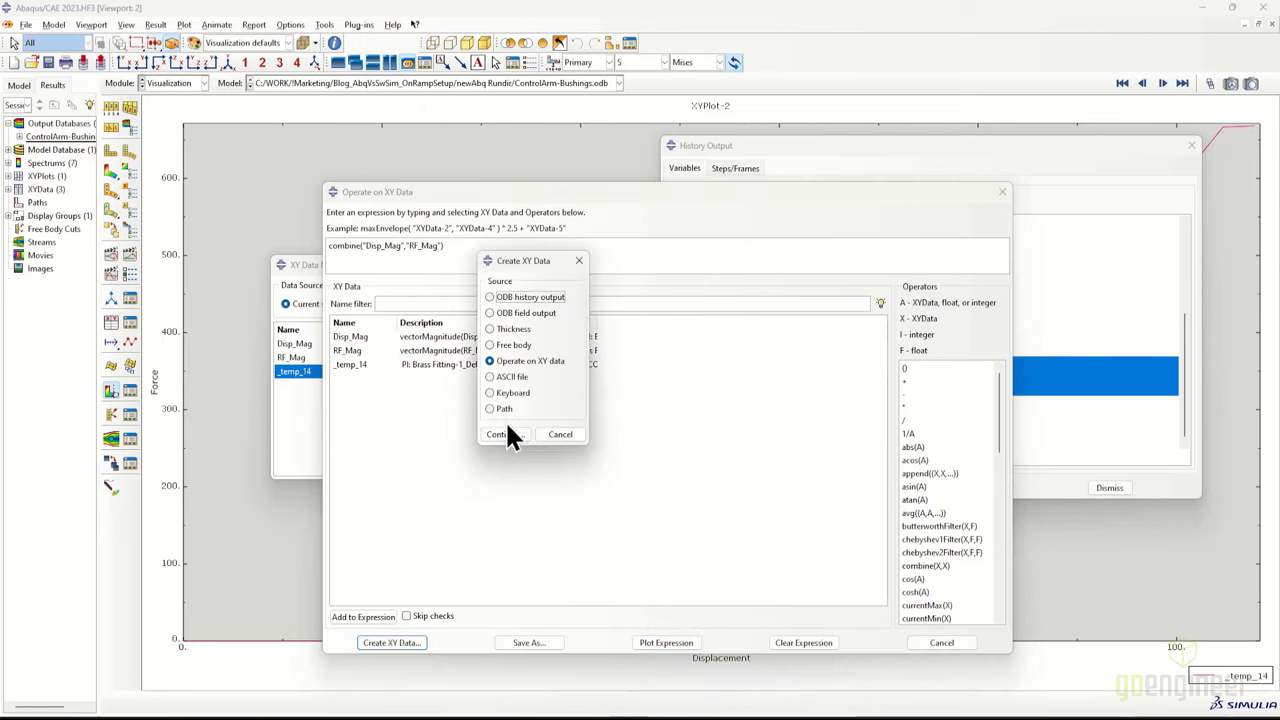
click(505, 428)
click(510, 640)
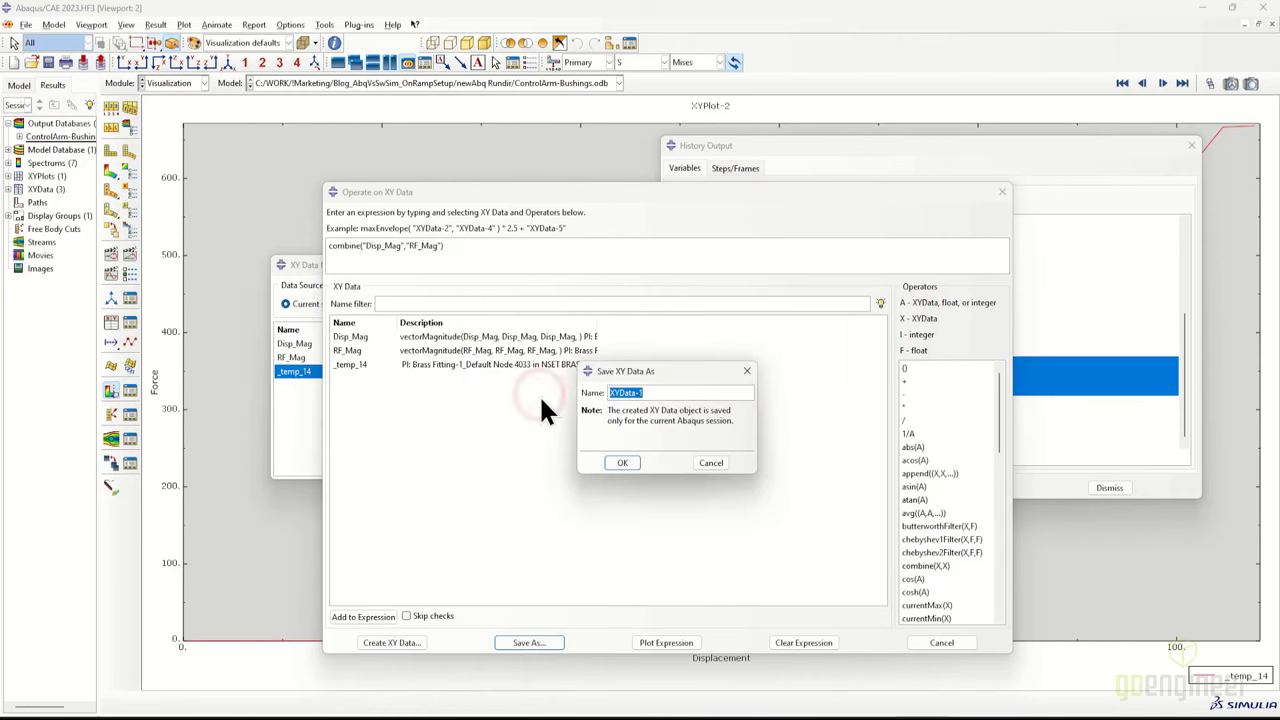
text(Force_Disp)
click(622, 462)
Open the Force_Disp data set from the saved XY data and examine the force value in its last row
click(291, 395)
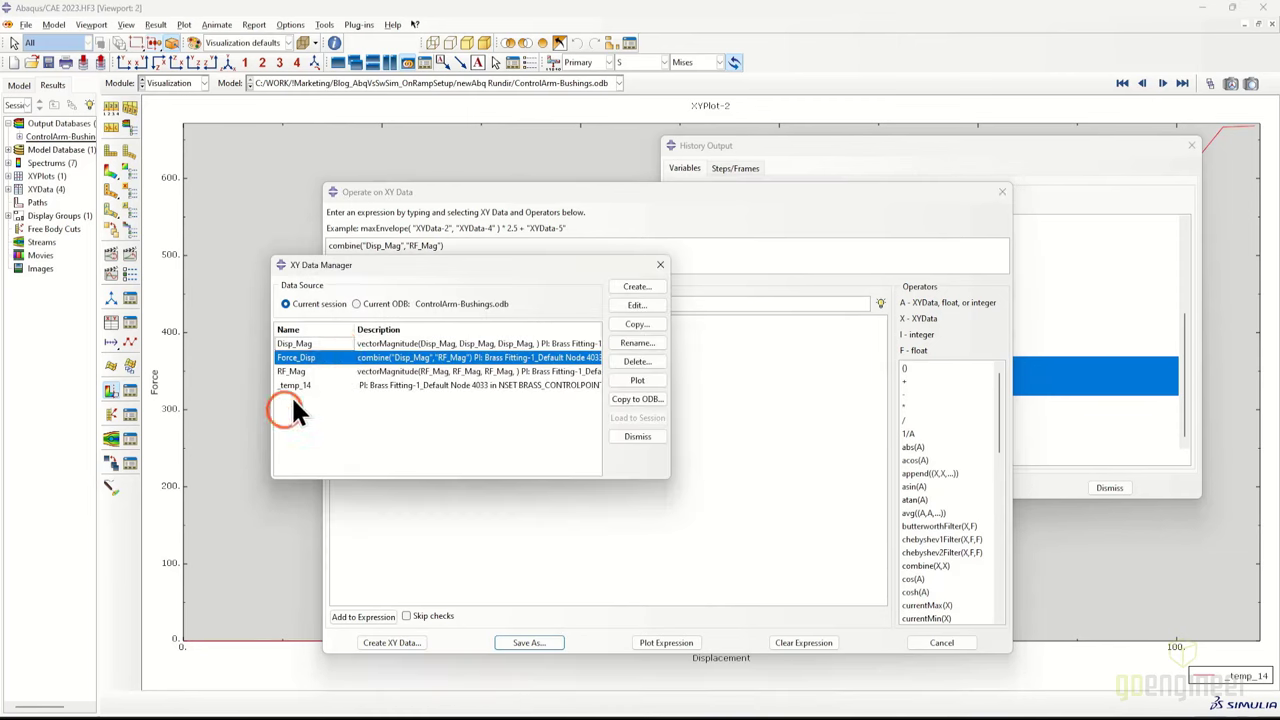
double_click(336, 357)
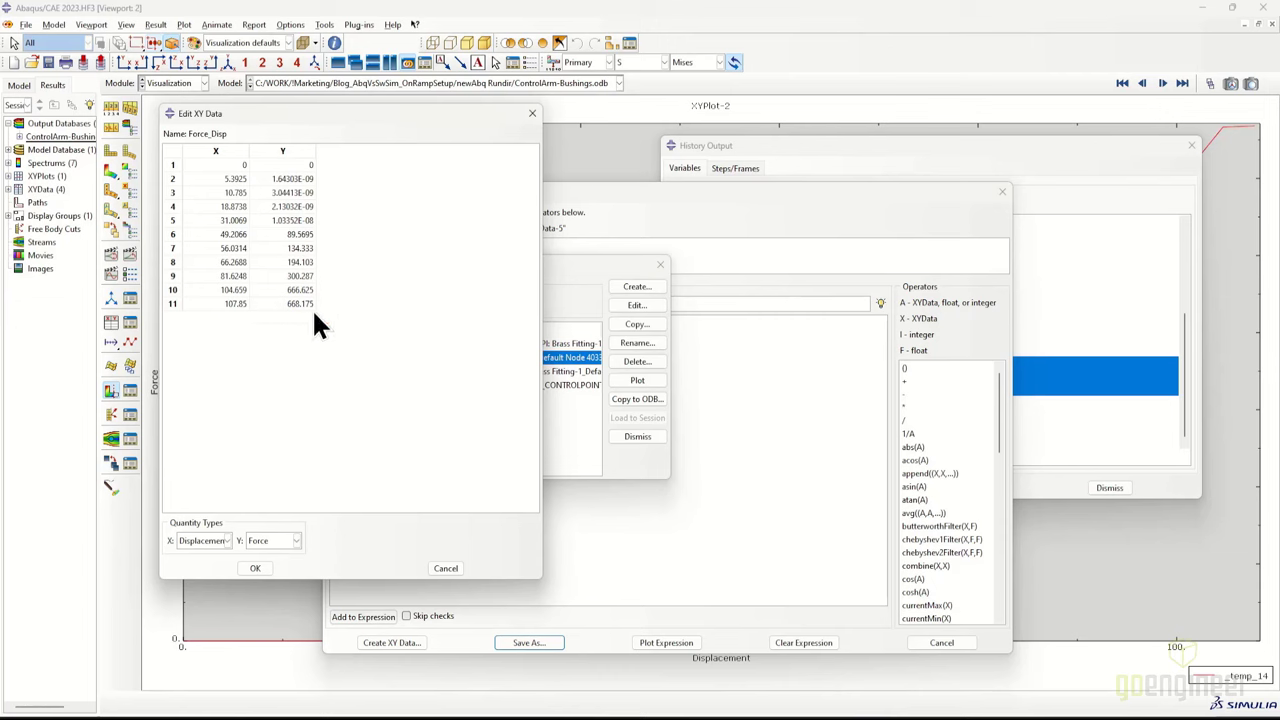
click(305, 303)
click(371, 316)
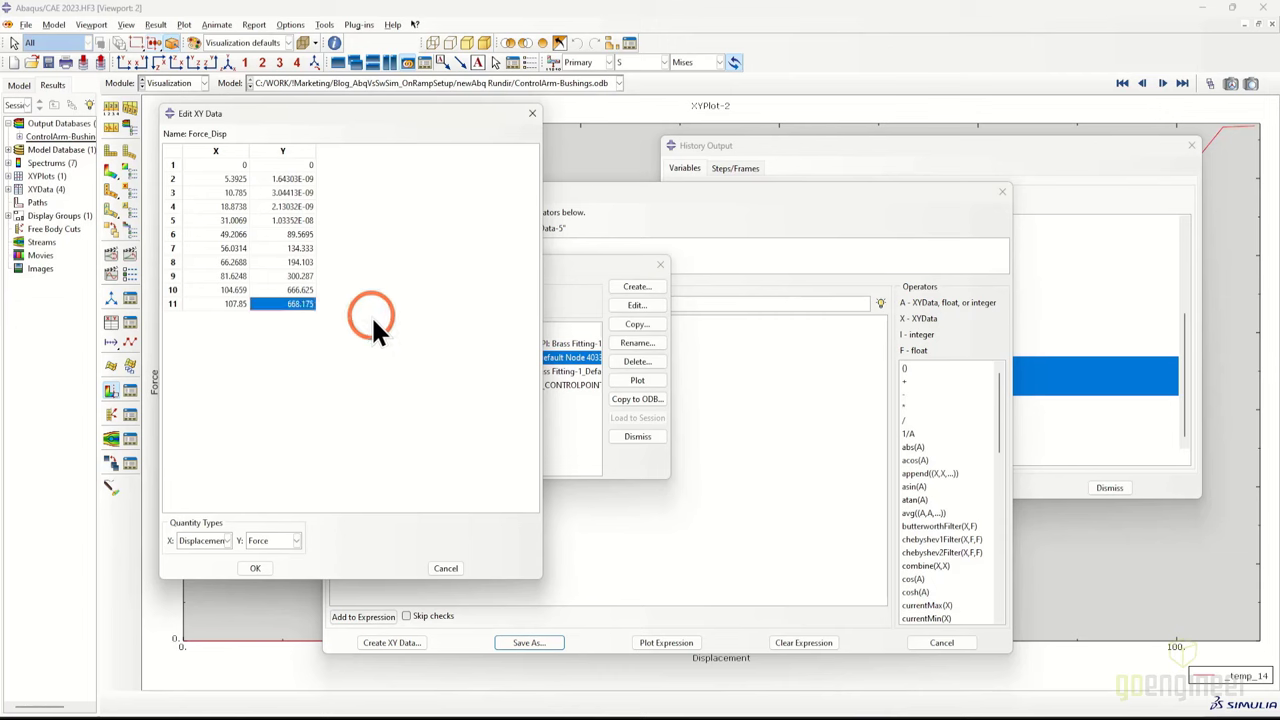